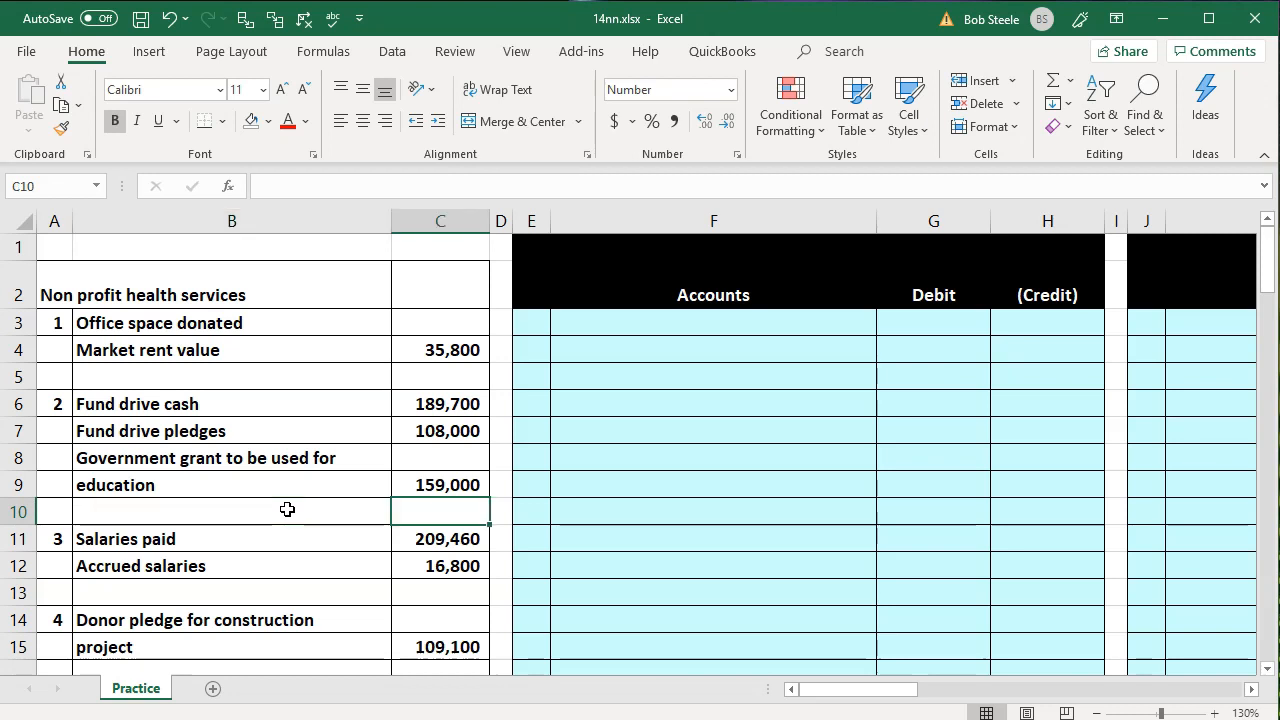
key("Right")
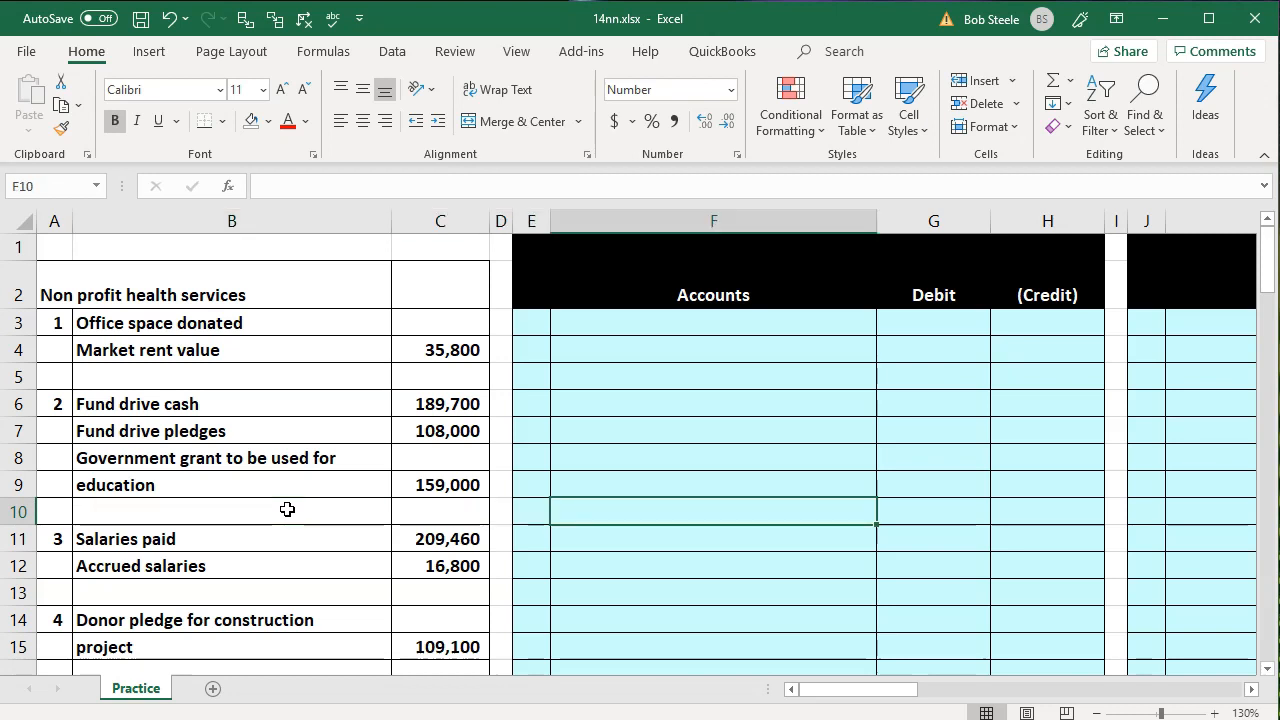
Look across the sheet from the transaction data through the blank journal entry tables to the trial balance
key("Right")
key("Right")
key("Right")
key("Right")
key("Right")
key("Right")
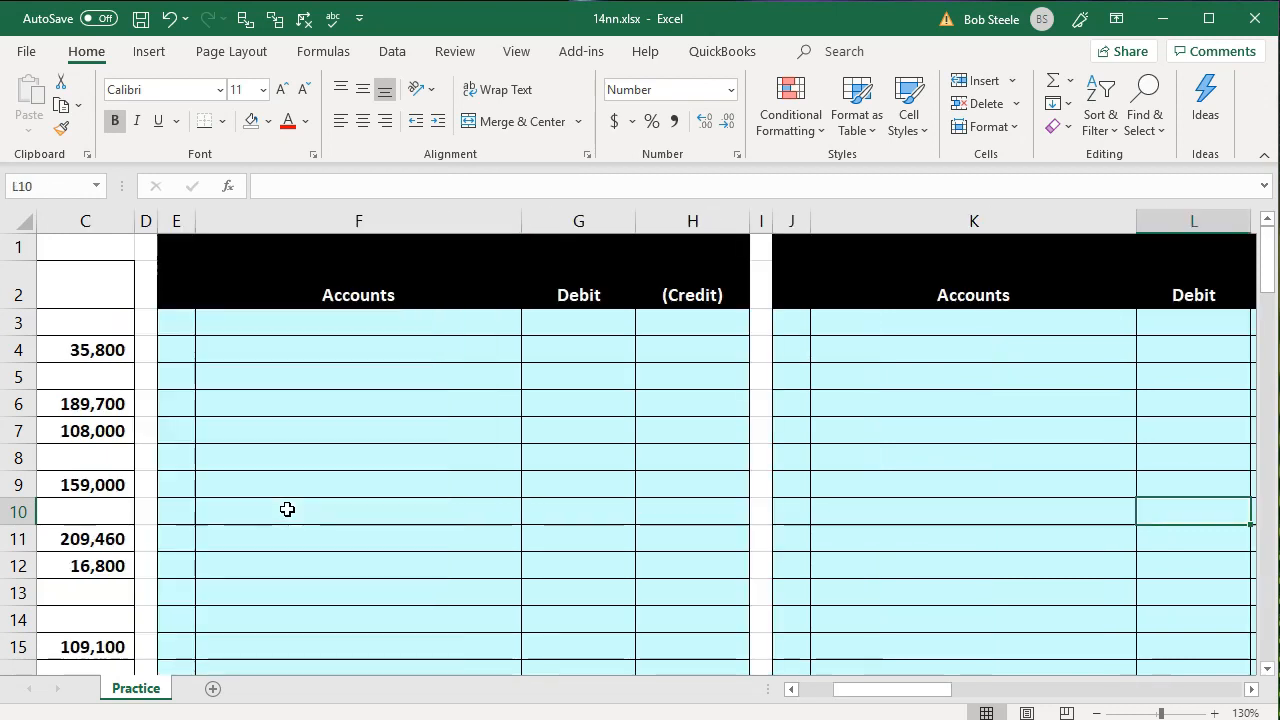
key("Right")
key("Right")
key("Right")
key("Right")
key("Right")
key("Right")
key("Right")
key("Right")
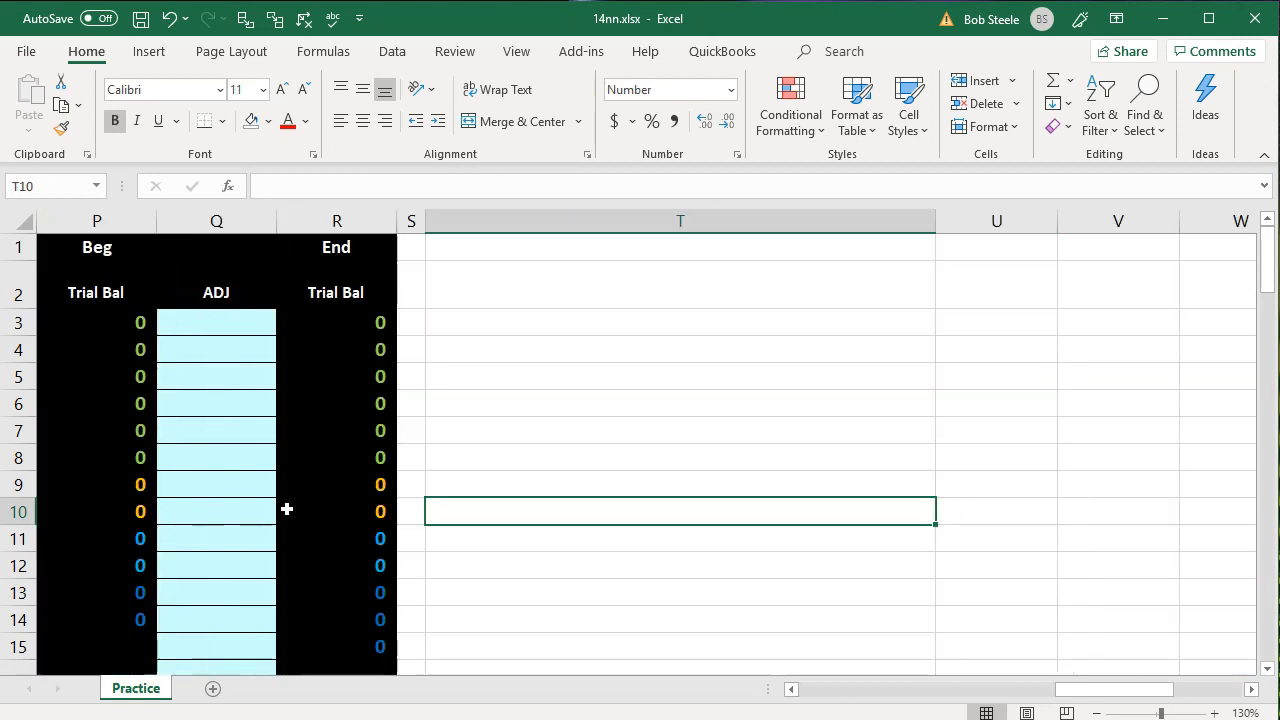
key("Left")
key("Left")
key("Left")
key("Left")
key("Left")
key("Left")
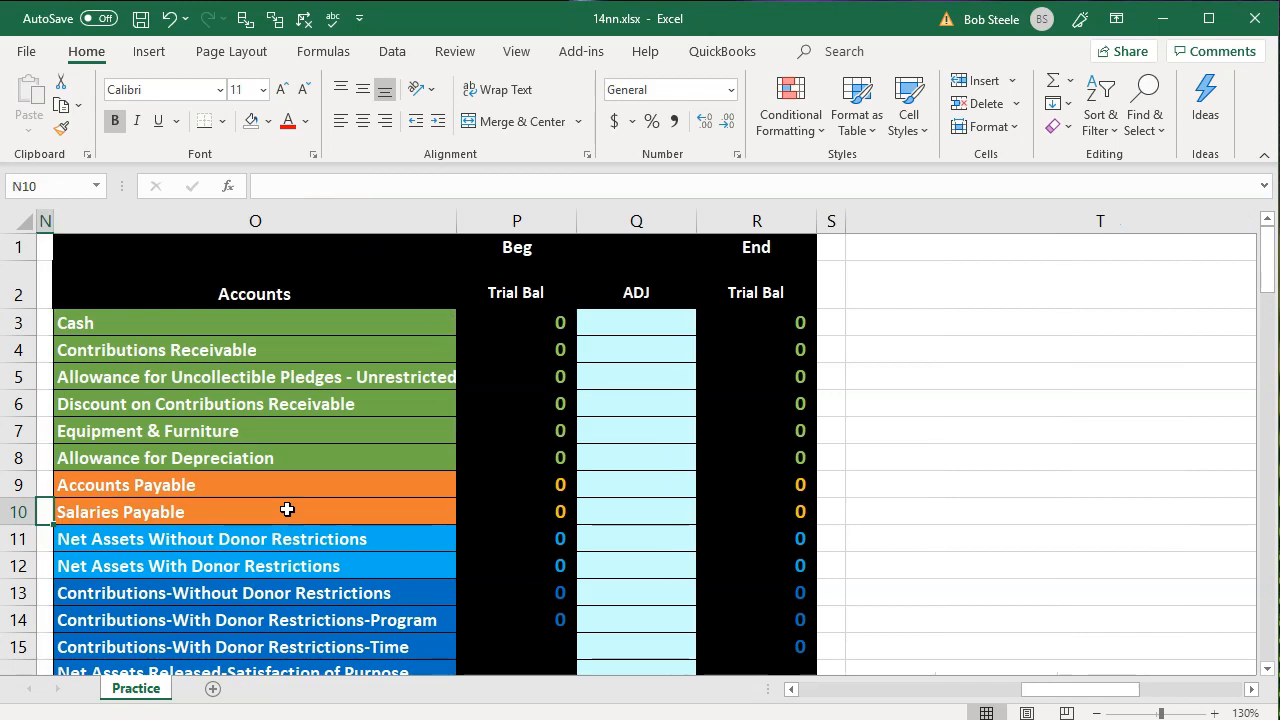
Examine the beginning balance, adjustment and ending balance columns of the first trial balance
left_click(521, 254)
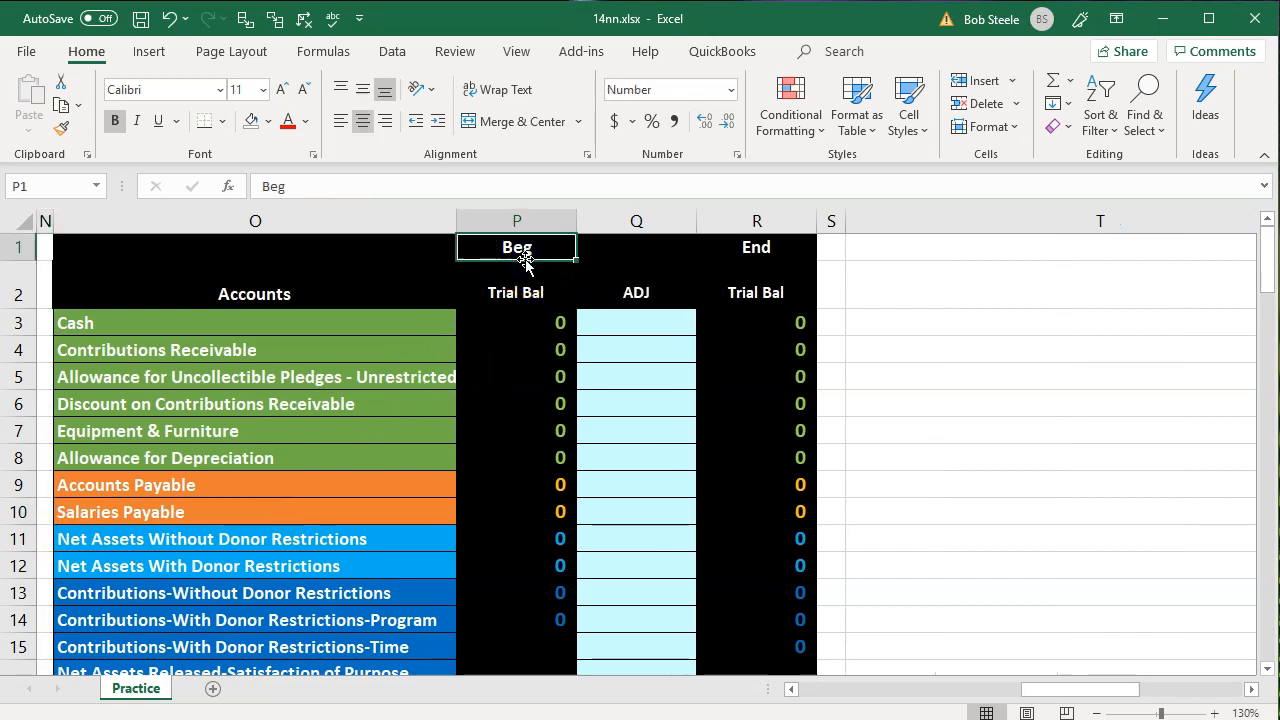
left_click(608, 362)
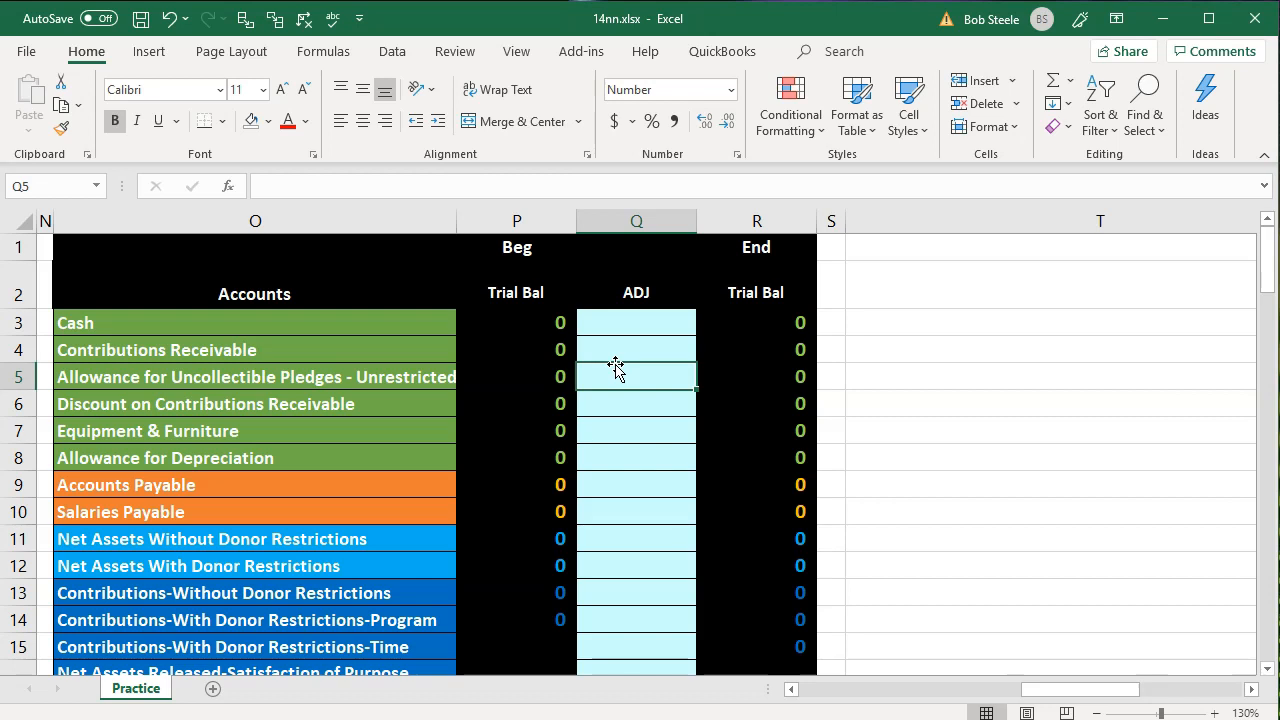
key("Right")
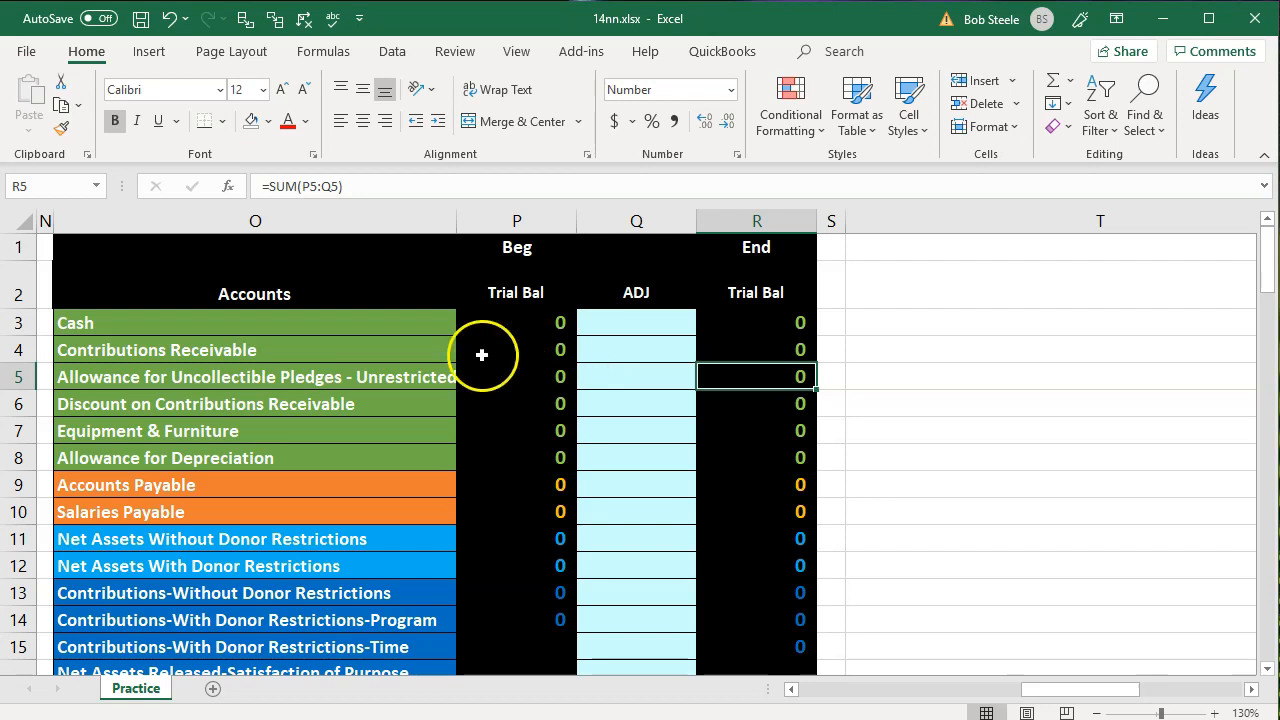
Review the asset, liability and net asset accounts in the first trial balance's account list
left_click_drag(363, 323, 357, 508)
scroll(358, 507, "down", 1)
left_click_drag(366, 441, 366, 455)
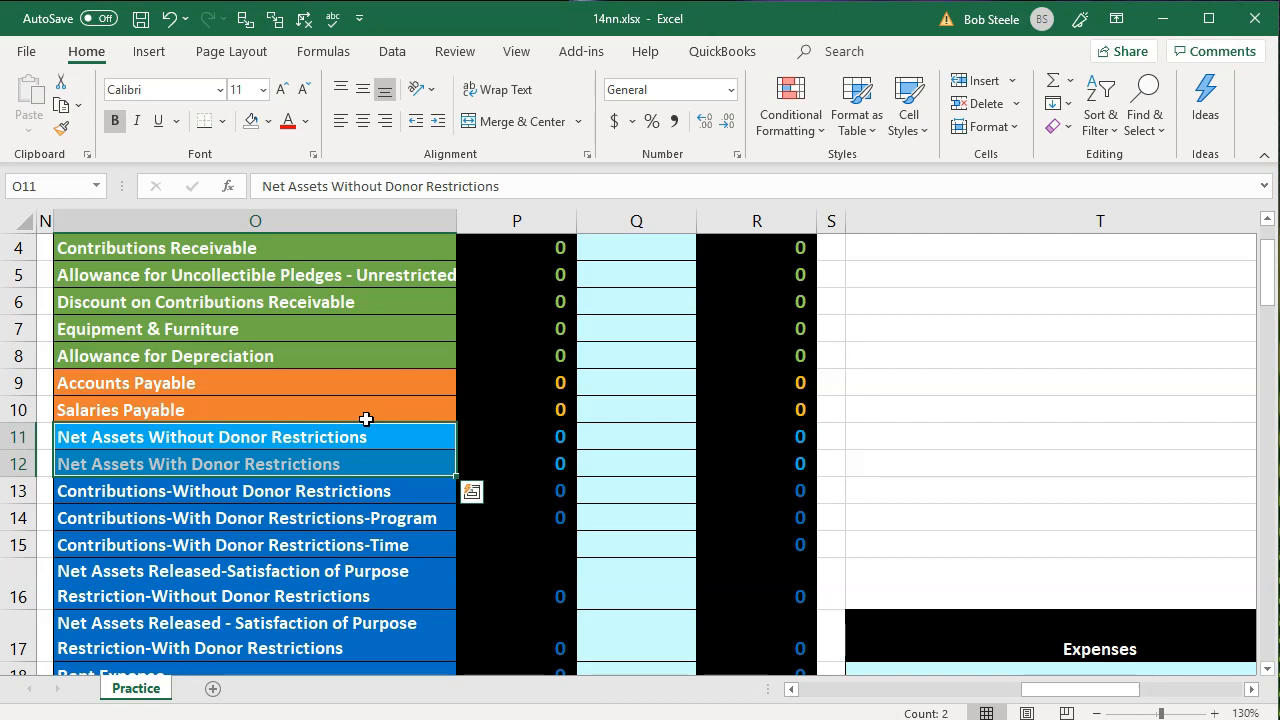
left_click(342, 431)
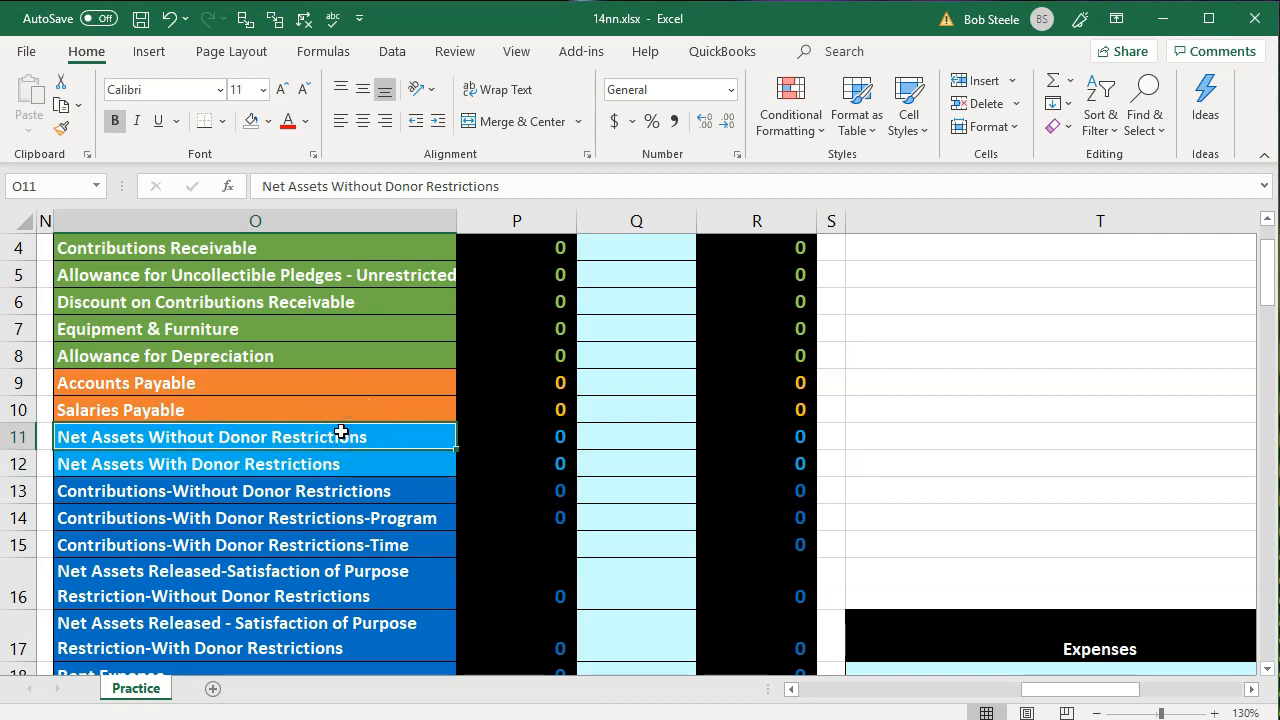
left_click(377, 467)
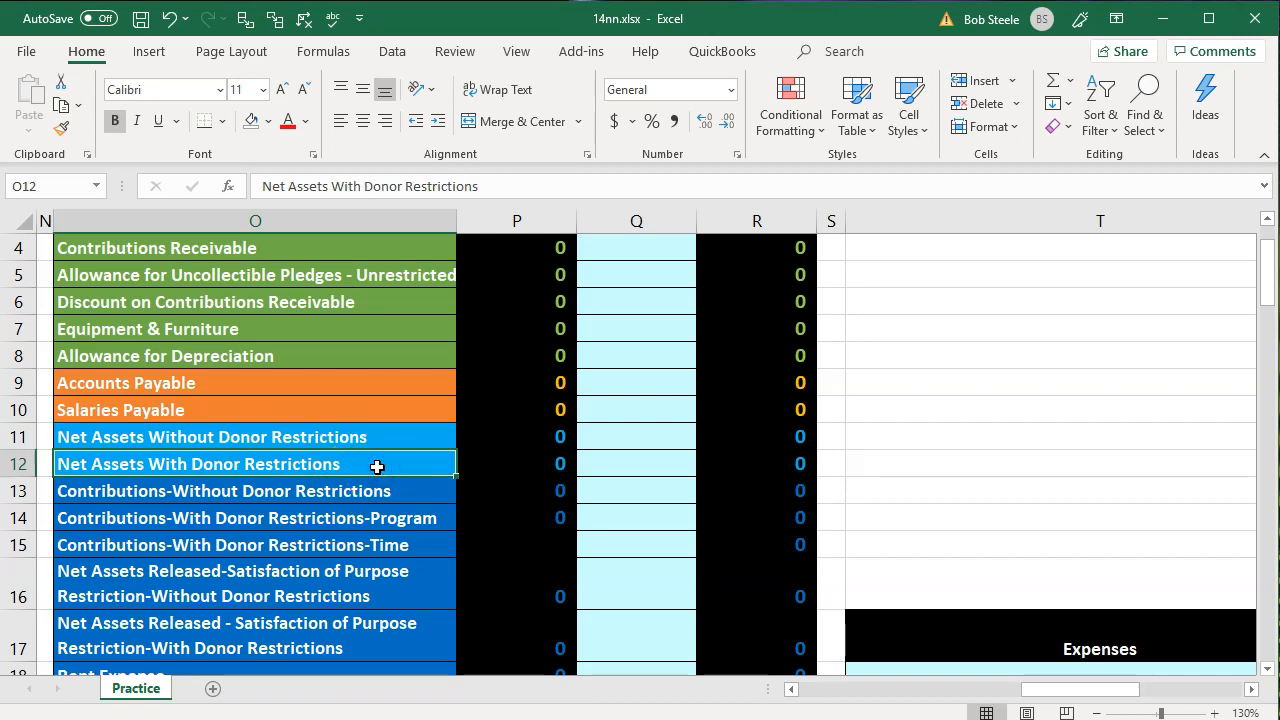
Review the contribution, net assets released and expense accounts, and inspect the beginning balance total formula in P26
scroll(377, 467, "down", 1)
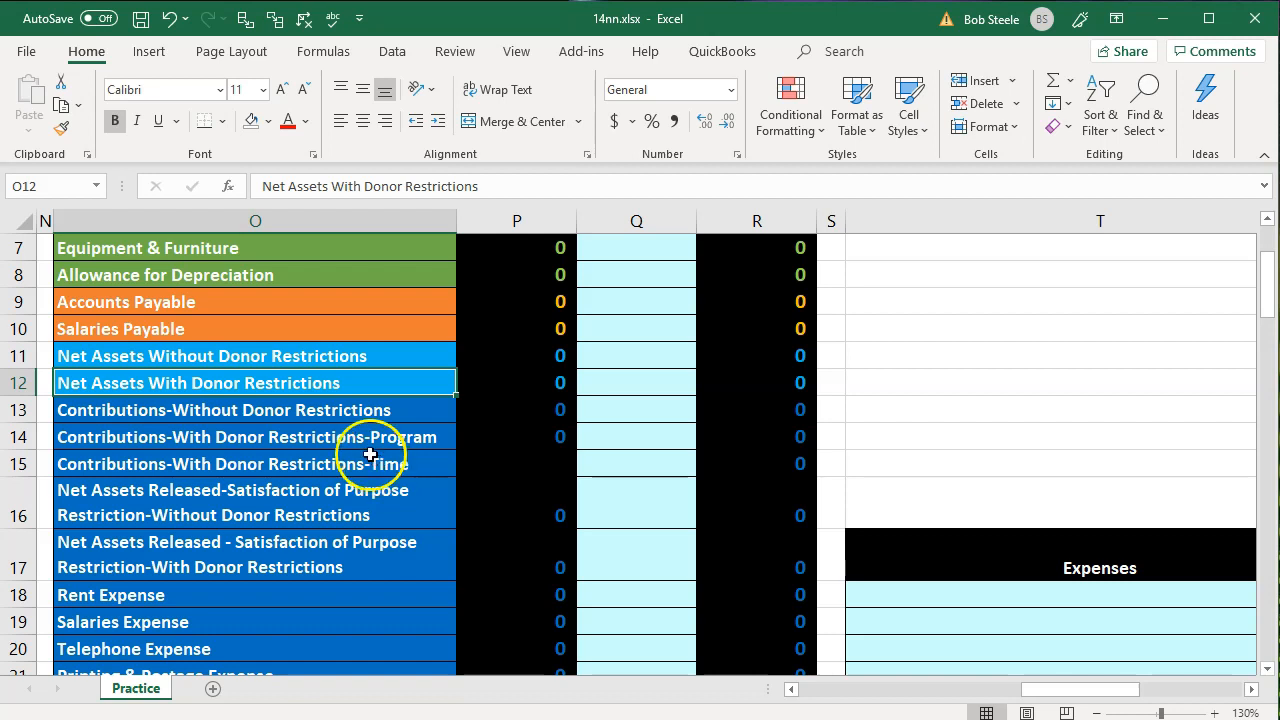
left_click_drag(352, 412, 357, 437)
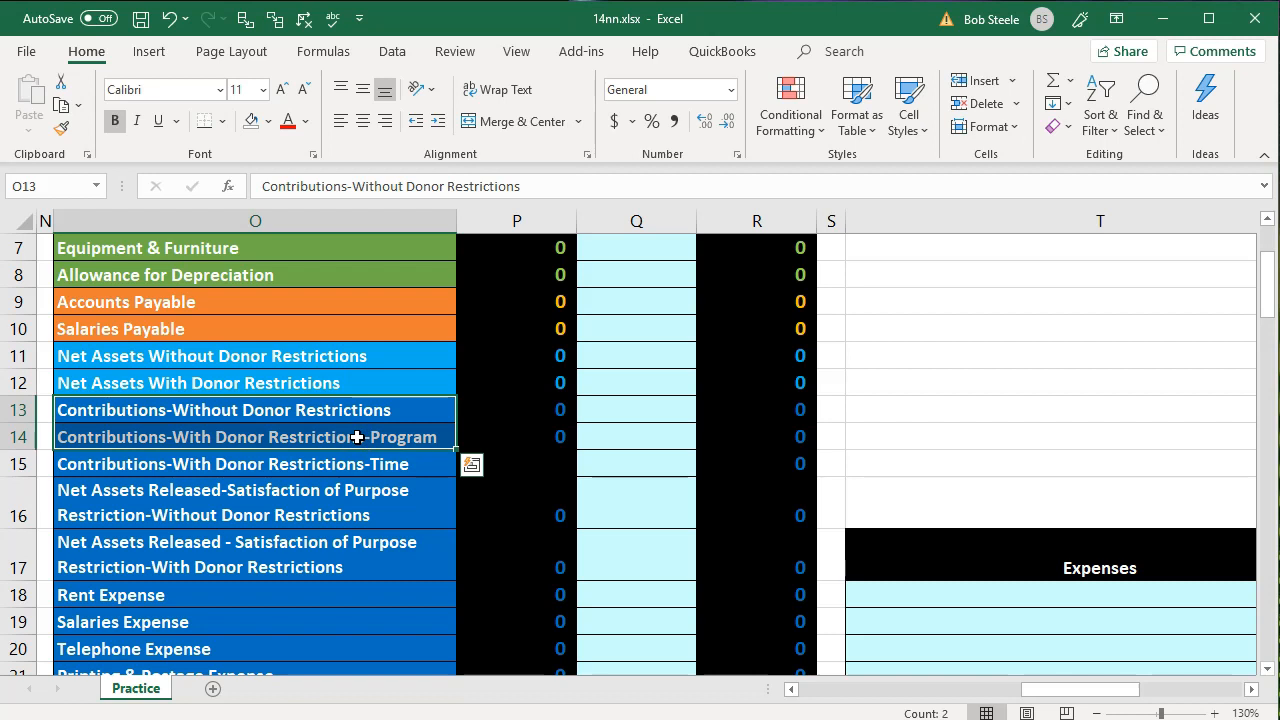
left_click(348, 515)
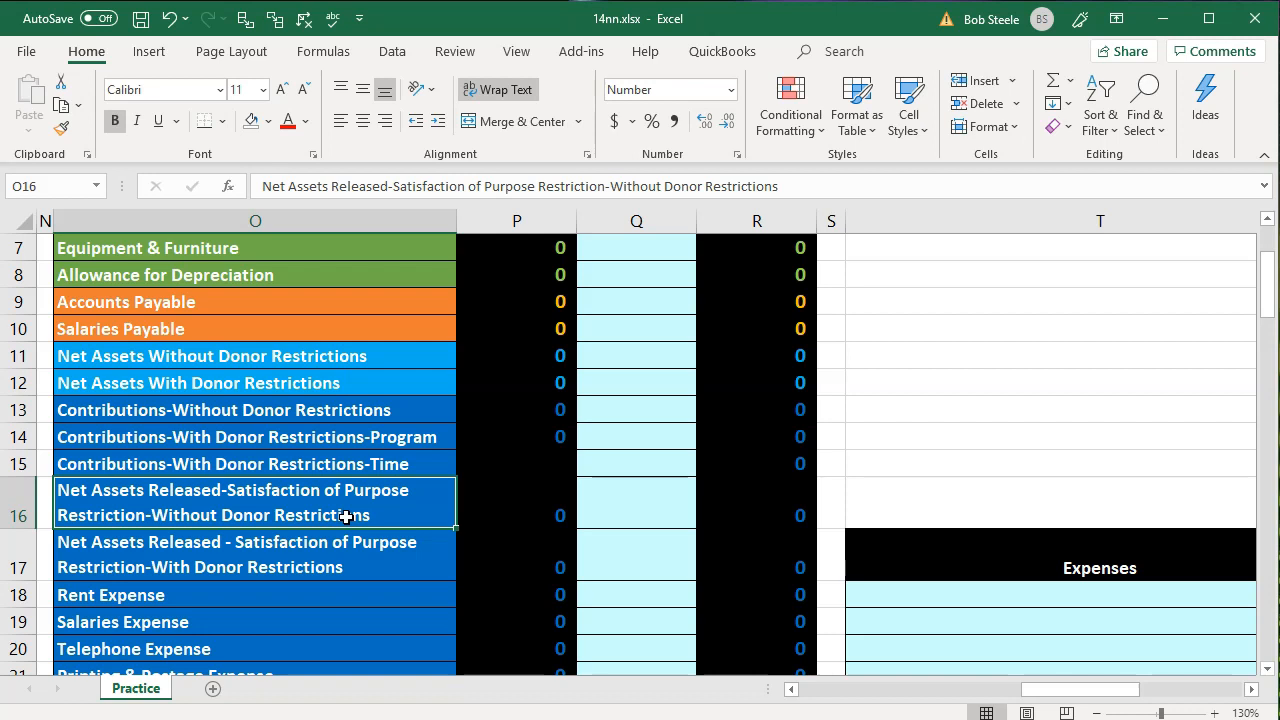
left_click(338, 556)
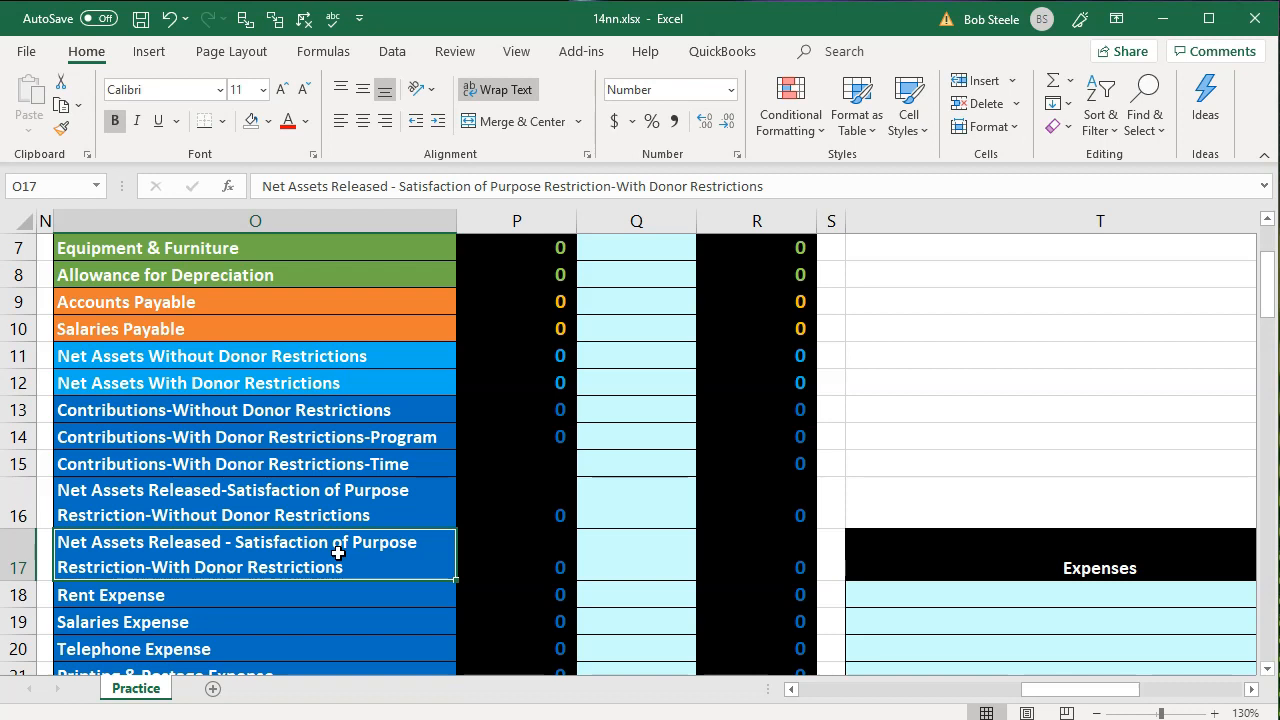
scroll(338, 553, "down", 1)
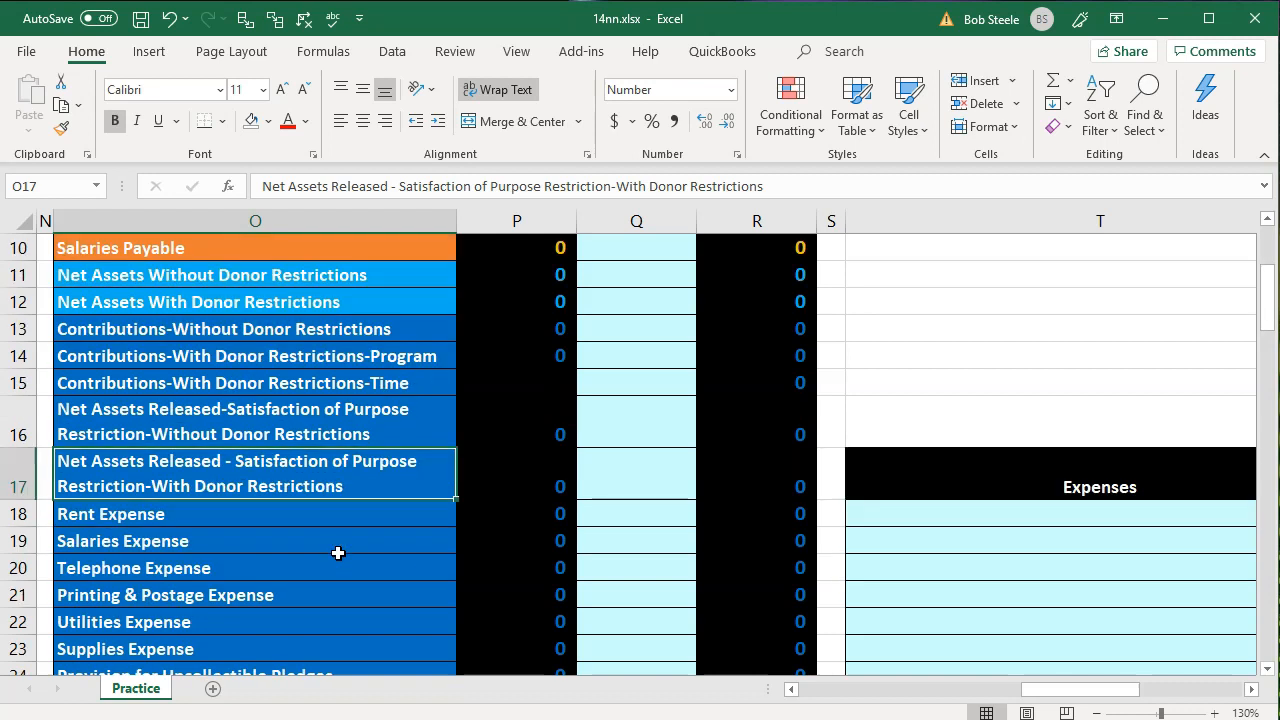
scroll(338, 553, "down", 1)
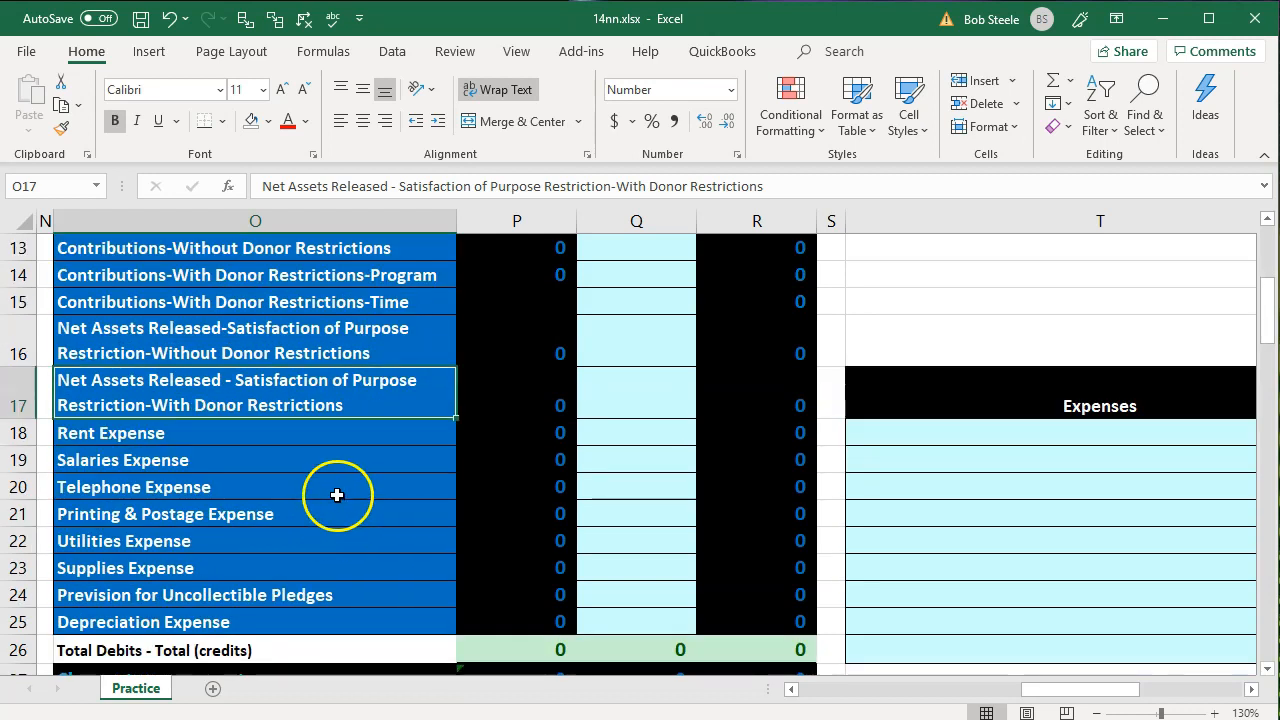
left_click_drag(314, 437, 316, 586)
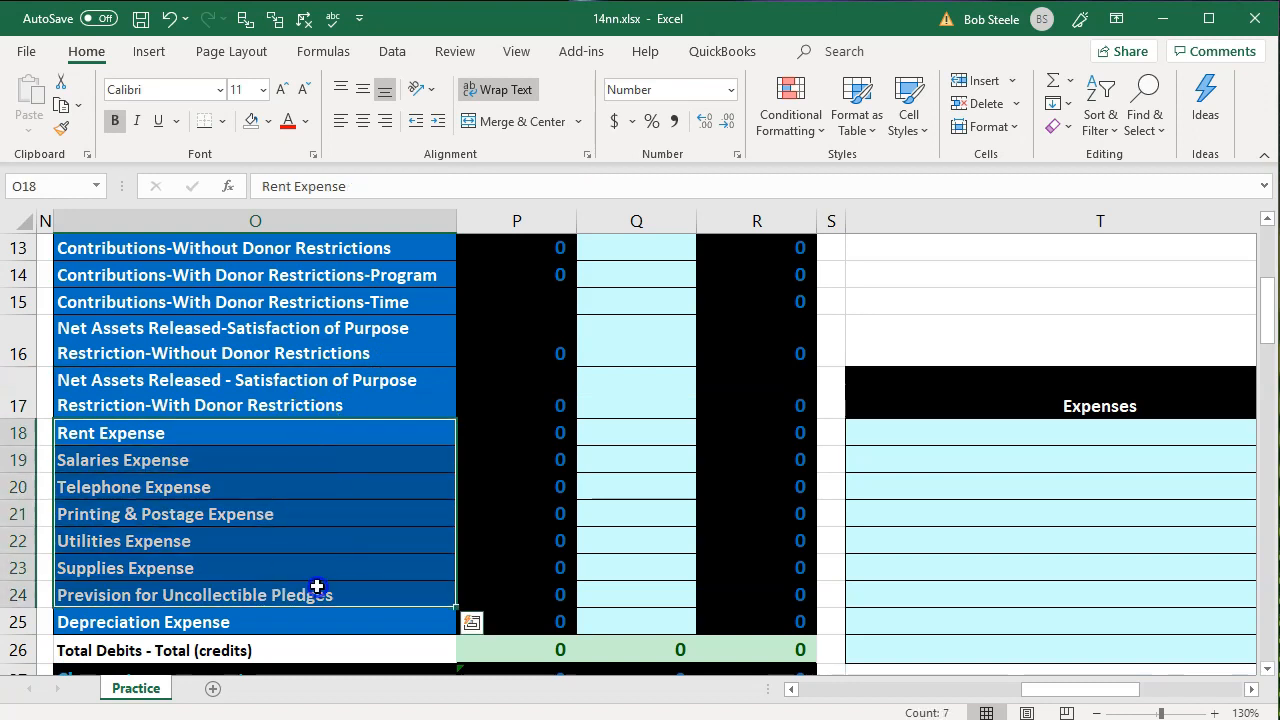
scroll(316, 586, "down", 1)
left_click(557, 558)
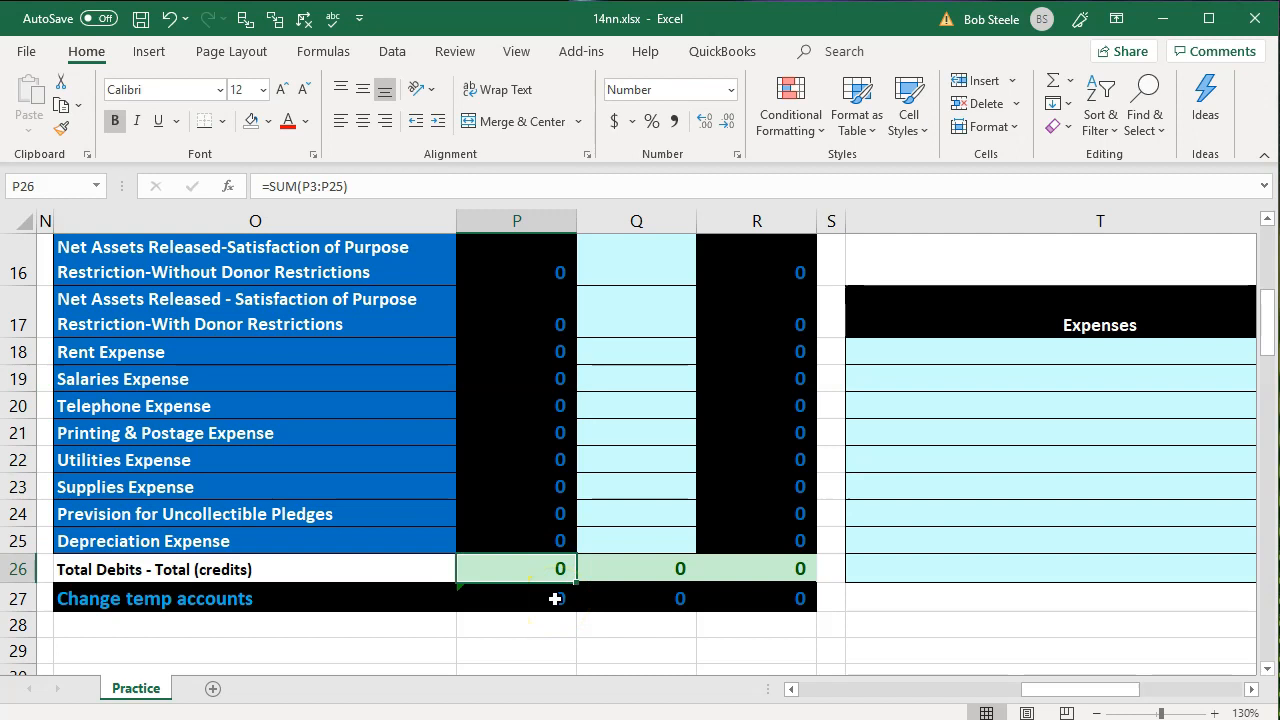
Look through the lower trial balances and the blank Statement of Cash Flows and Statement of Activities templates
scroll(555, 598, "down", 1)
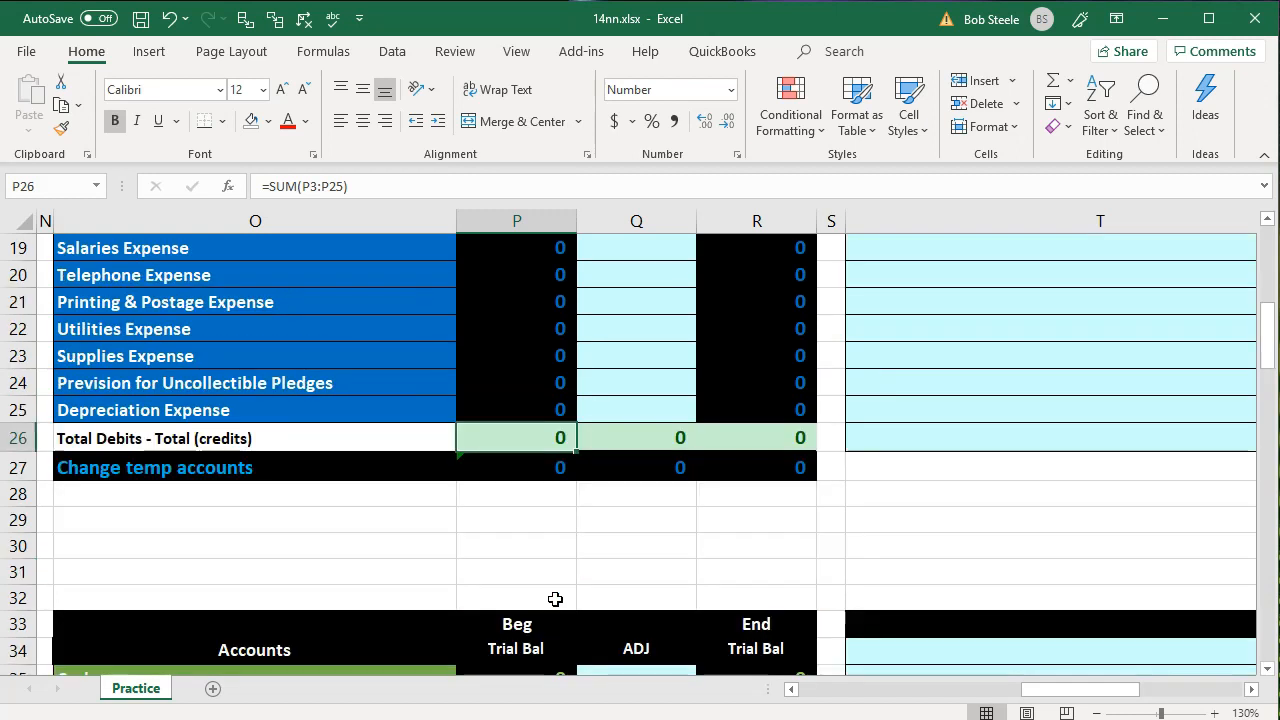
scroll(555, 598, "down", 3)
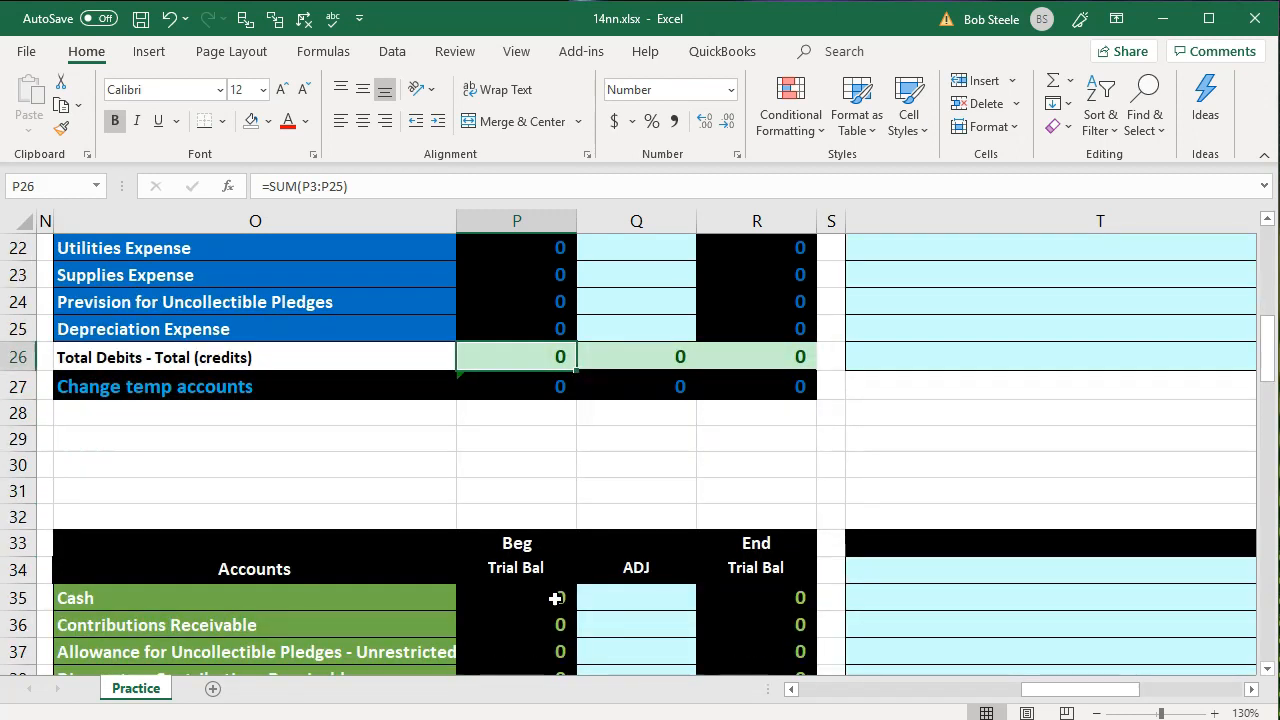
scroll(555, 598, "down", 10)
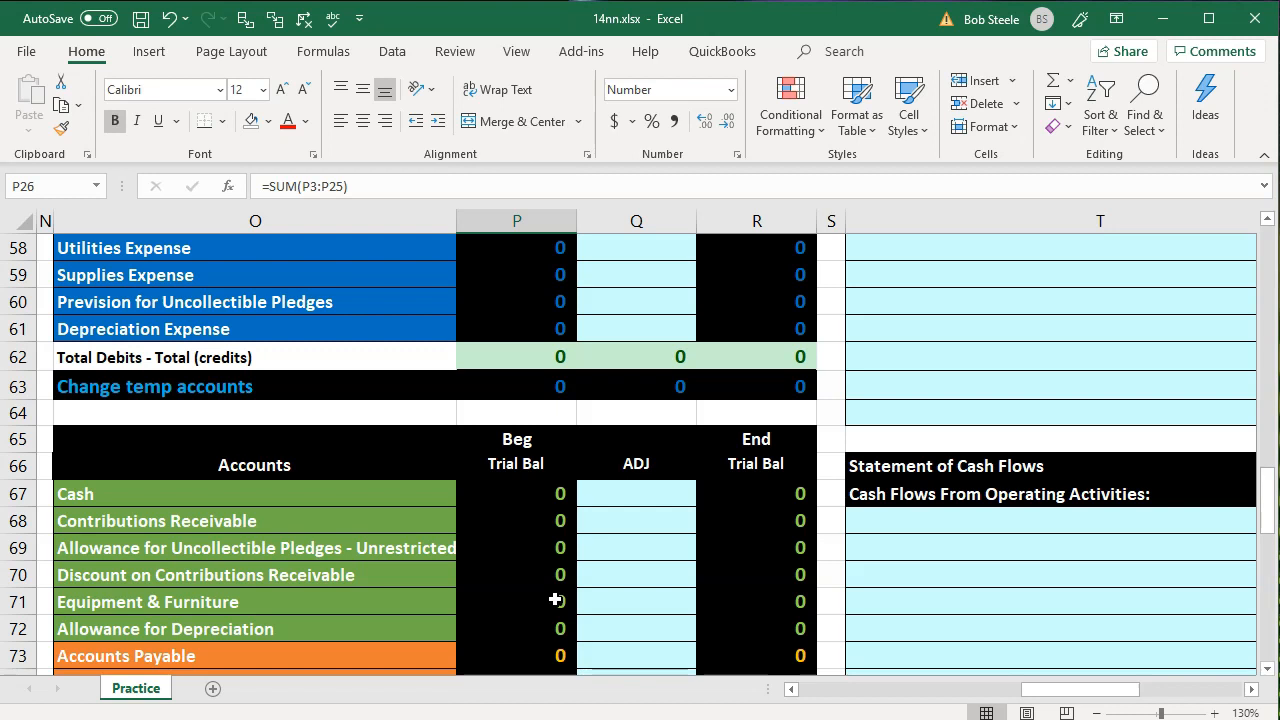
left_click(886, 410)
scroll(886, 410, "up", 5)
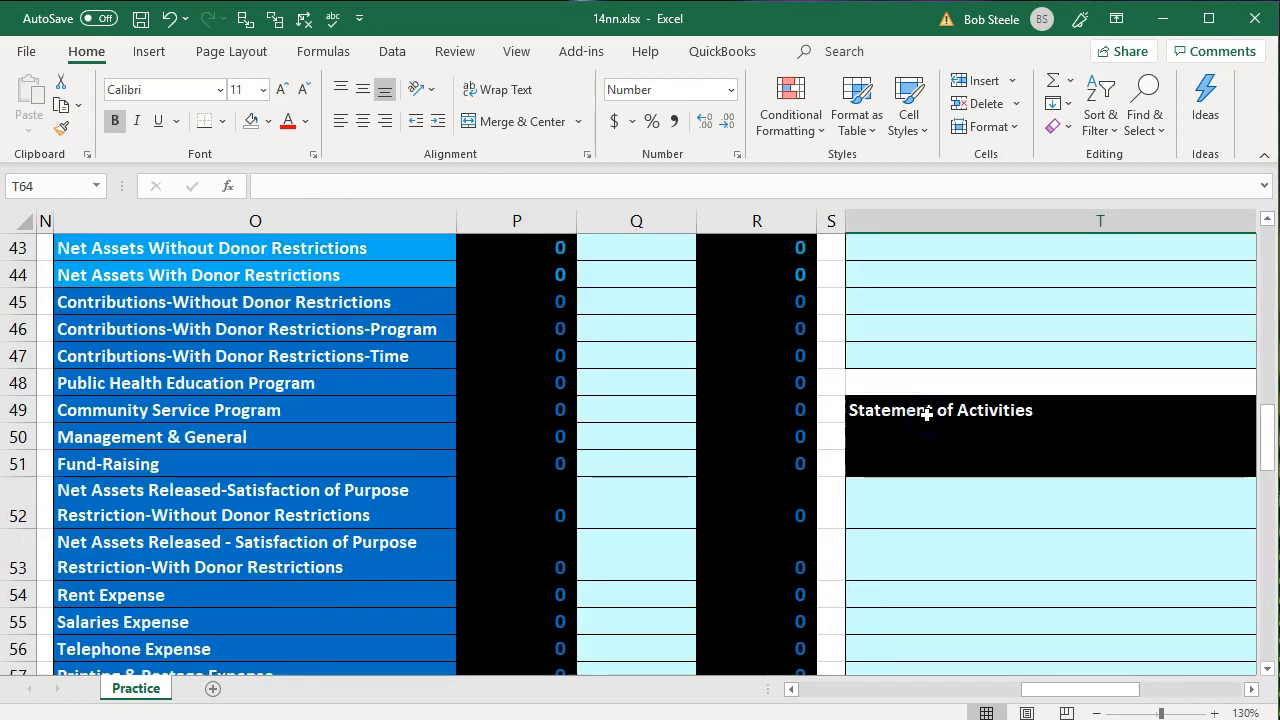
left_click(927, 414)
key("Right")
key("Right")
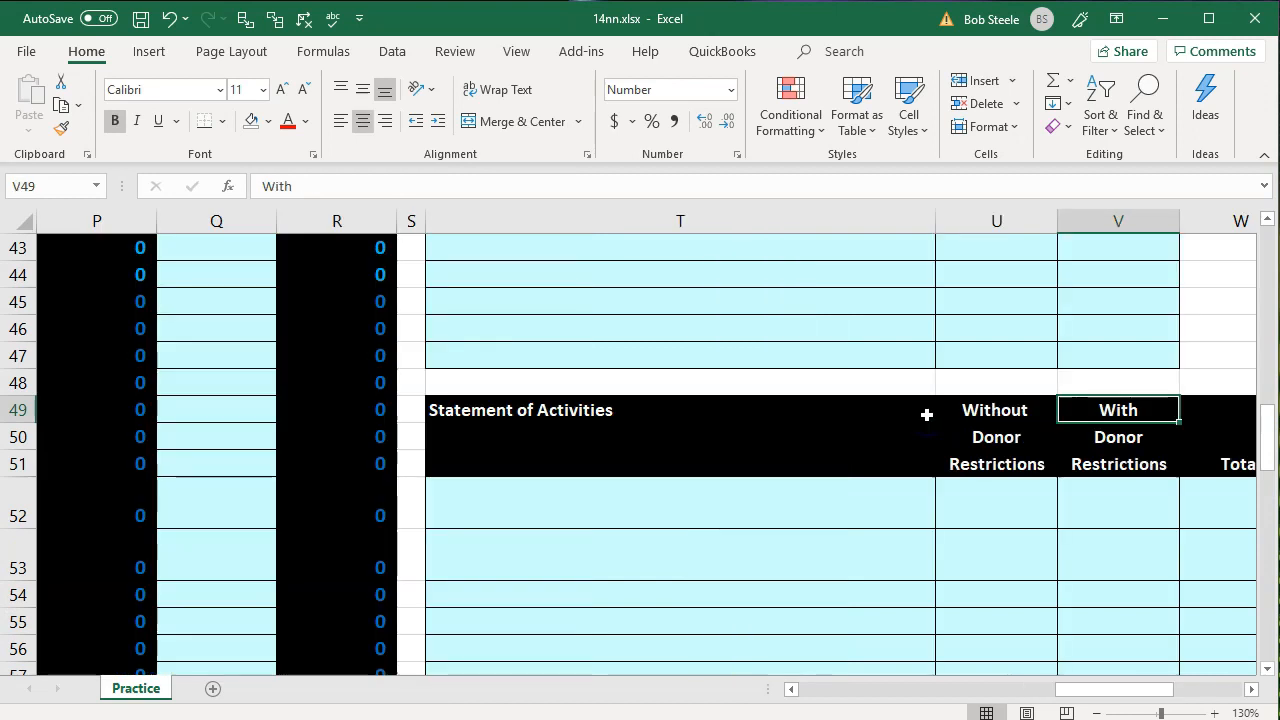
scroll(927, 414, "up", 2)
scroll(477, 423, "up", 2)
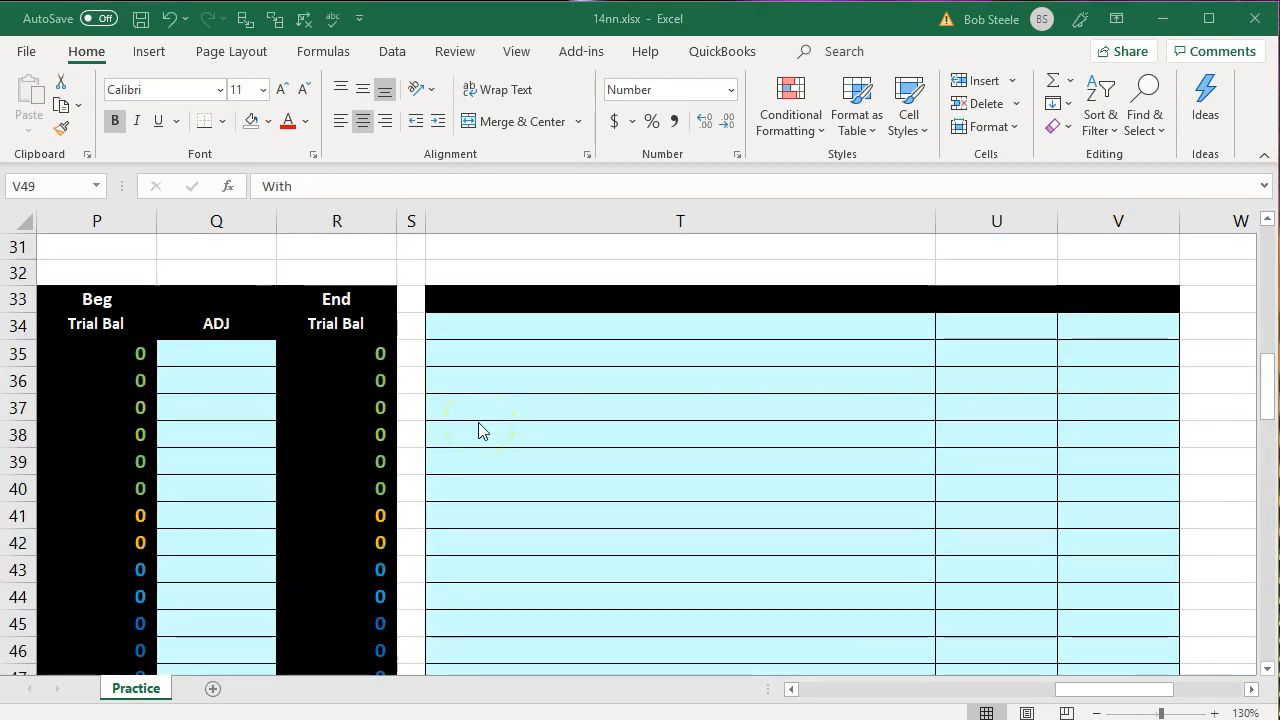
Go back to the transaction data in columns A to C and look over the numbered items
left_click(544, 357)
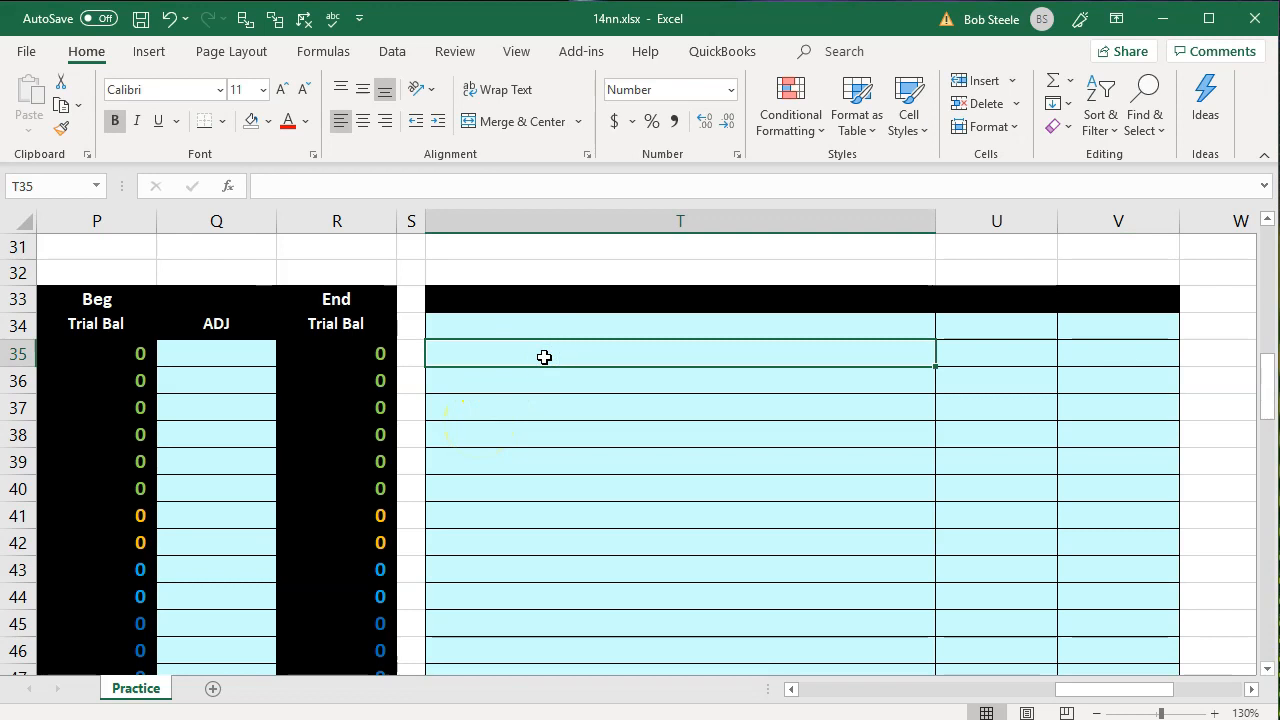
key("Left")
key("Left")
key("Left")
key("Left")
key("Left")
key("Left")
key("Left")
key("Left")
key("Left")
key("Left")
key("Left")
key("Left")
key("Left")
key("Left")
key("Left")
key("Left")
key("Left")
key("Left")
key("Left")
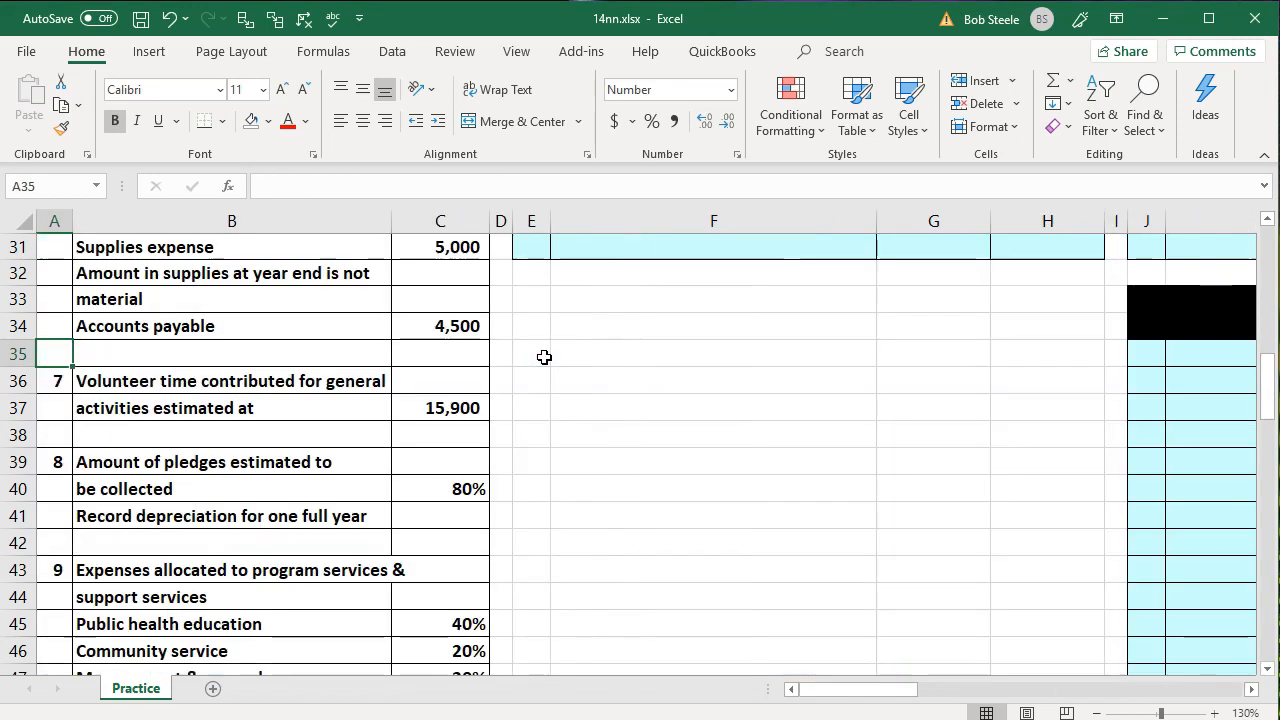
scroll(544, 357, "up", 10)
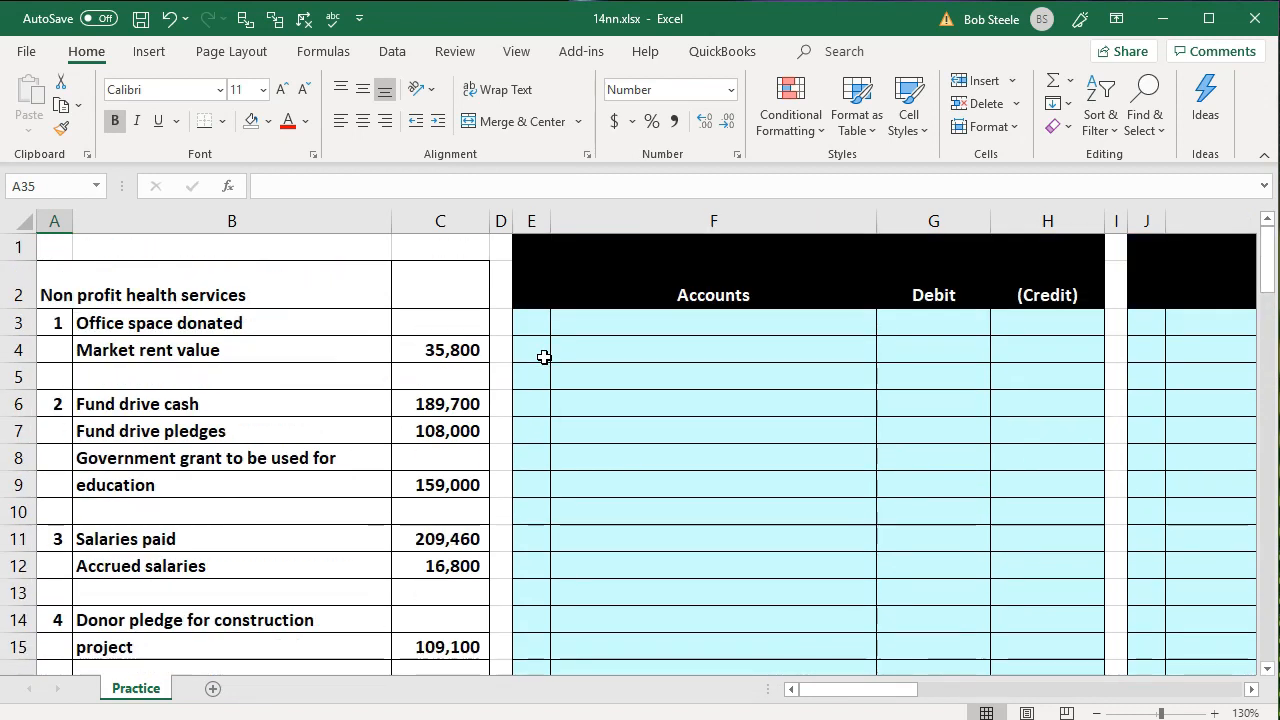
key("Right")
key("Right")
key("Right")
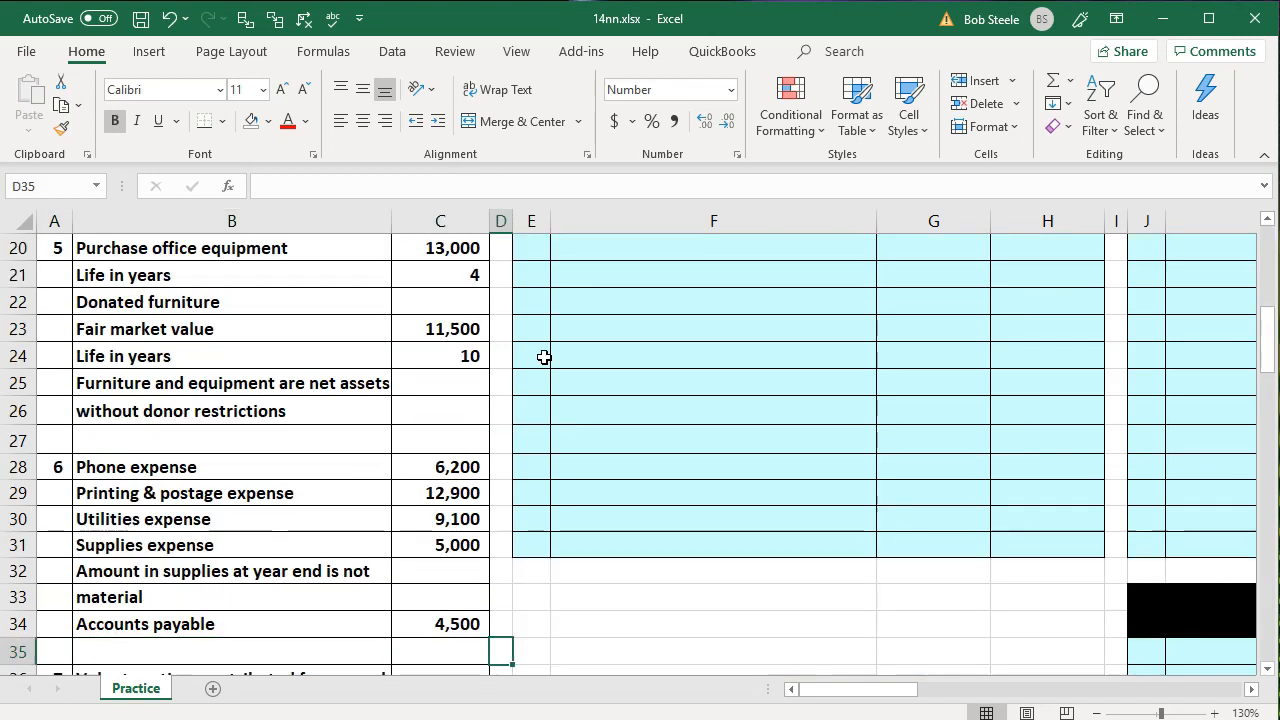
scroll(544, 357, "up", 6)
Hide columns J through N, which hold the second journal entry table, beside the first trial balance
left_click(744, 341)
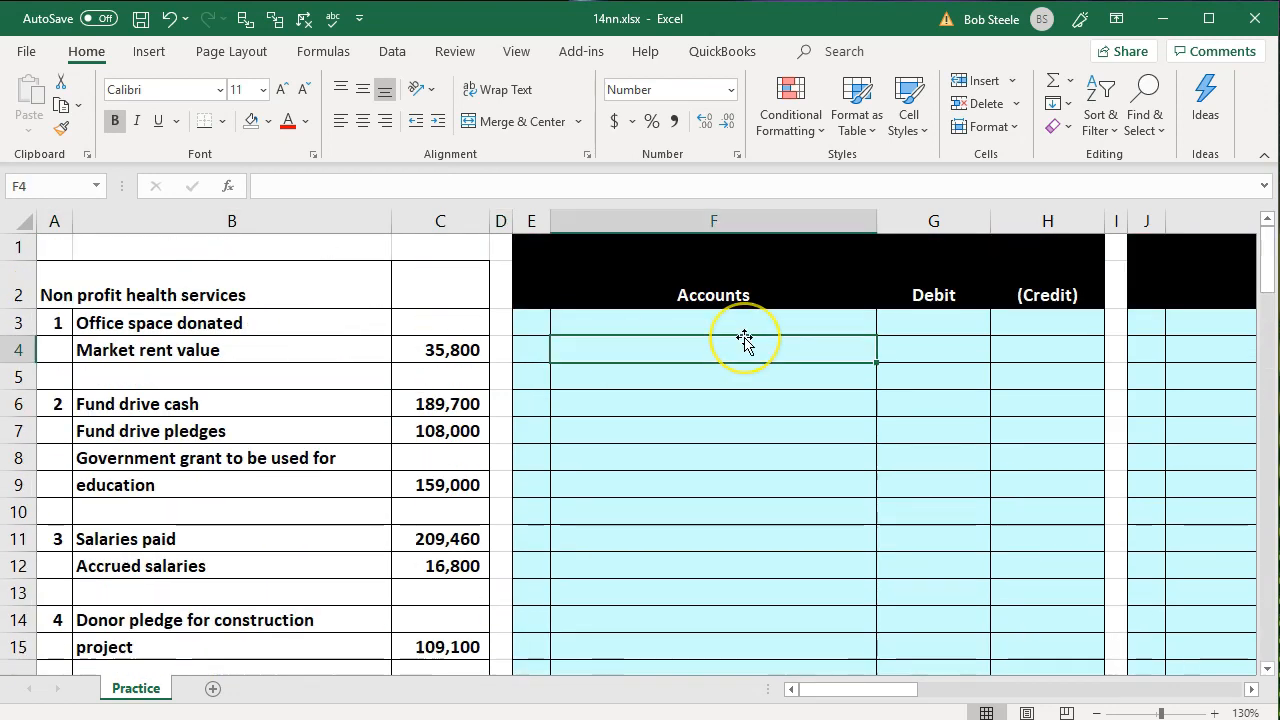
key("Right")
key("Right")
key("Right")
key("Right")
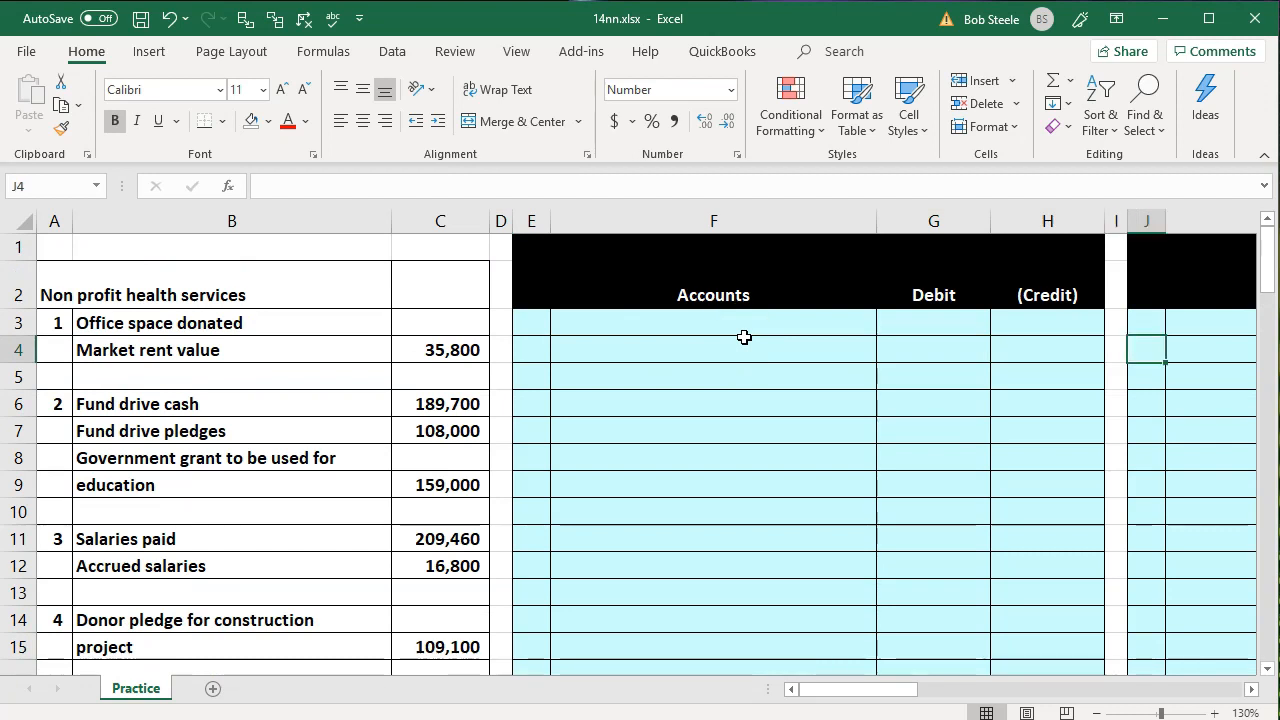
key("Right")
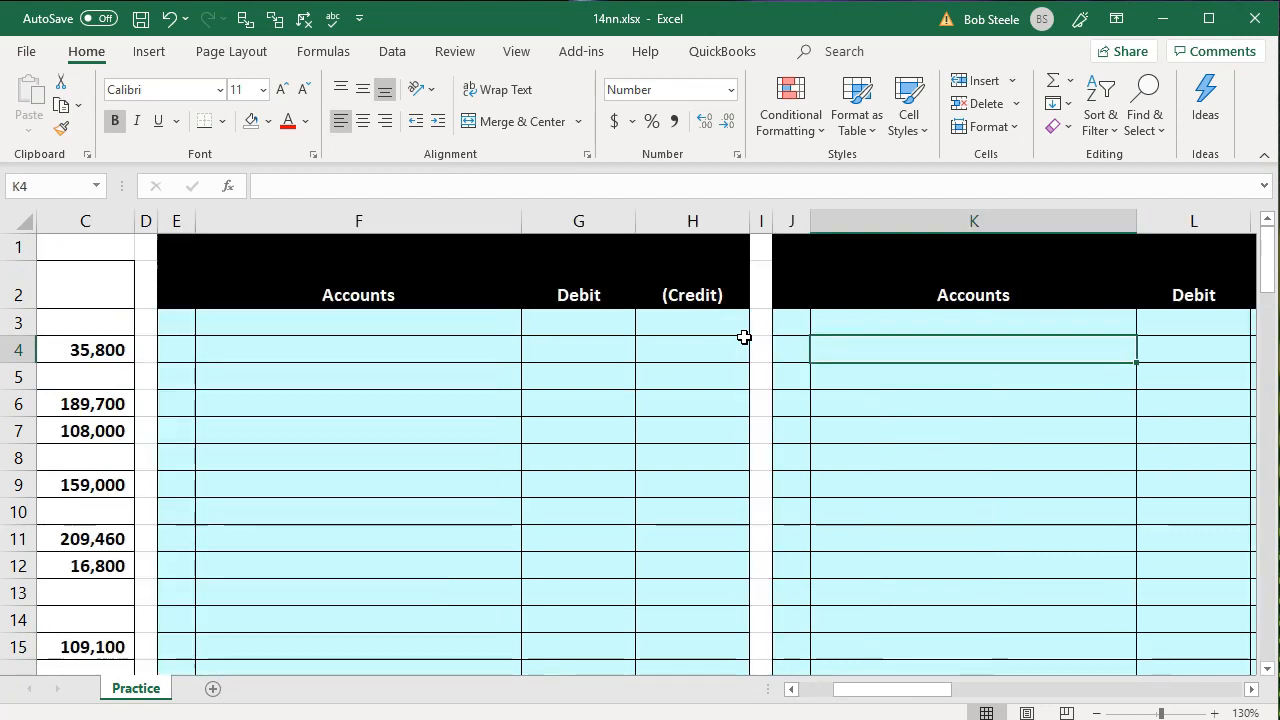
key("Right")
key("Right")
key("Right")
key("Right")
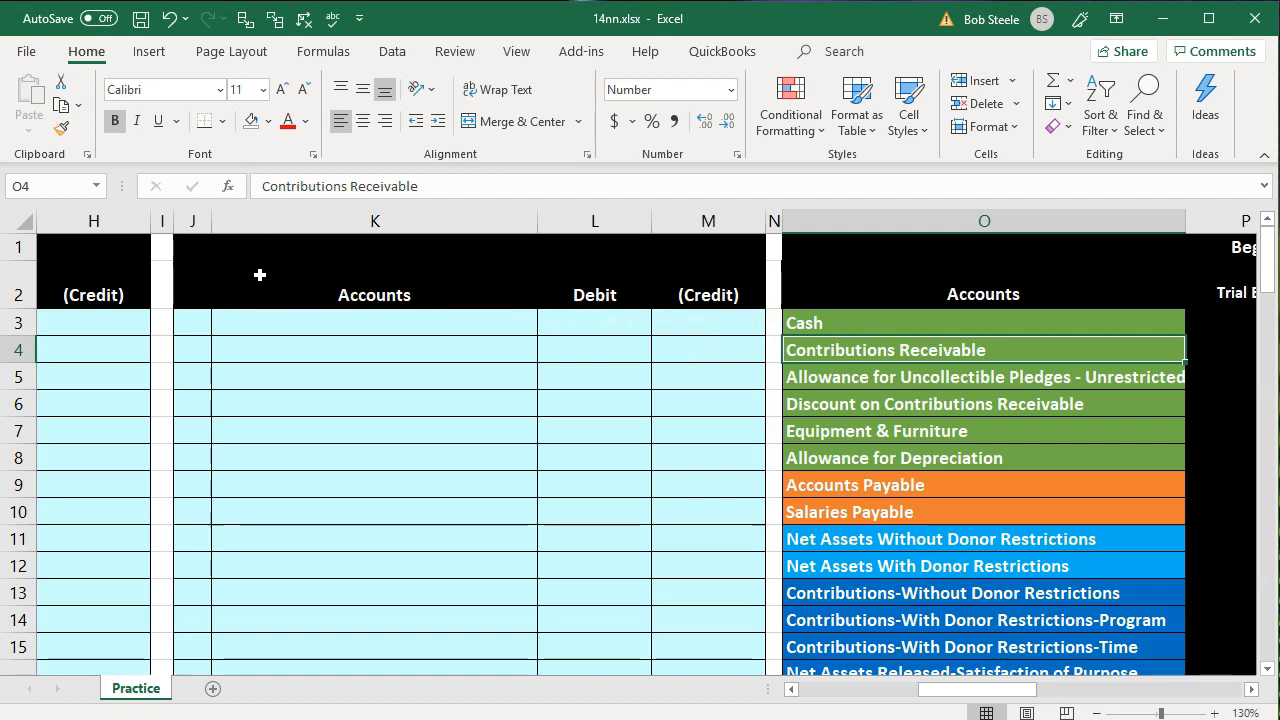
left_click(193, 222)
left_click_drag(193, 228, 772, 222)
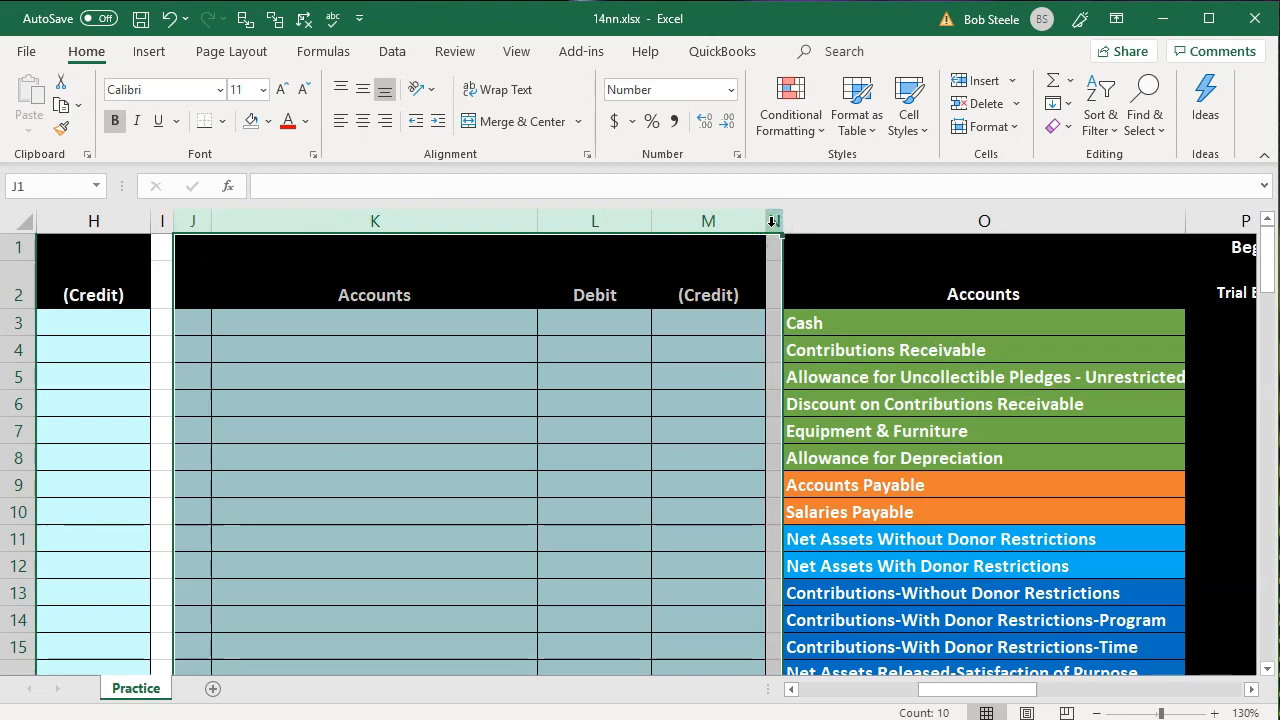
right_click(540, 357)
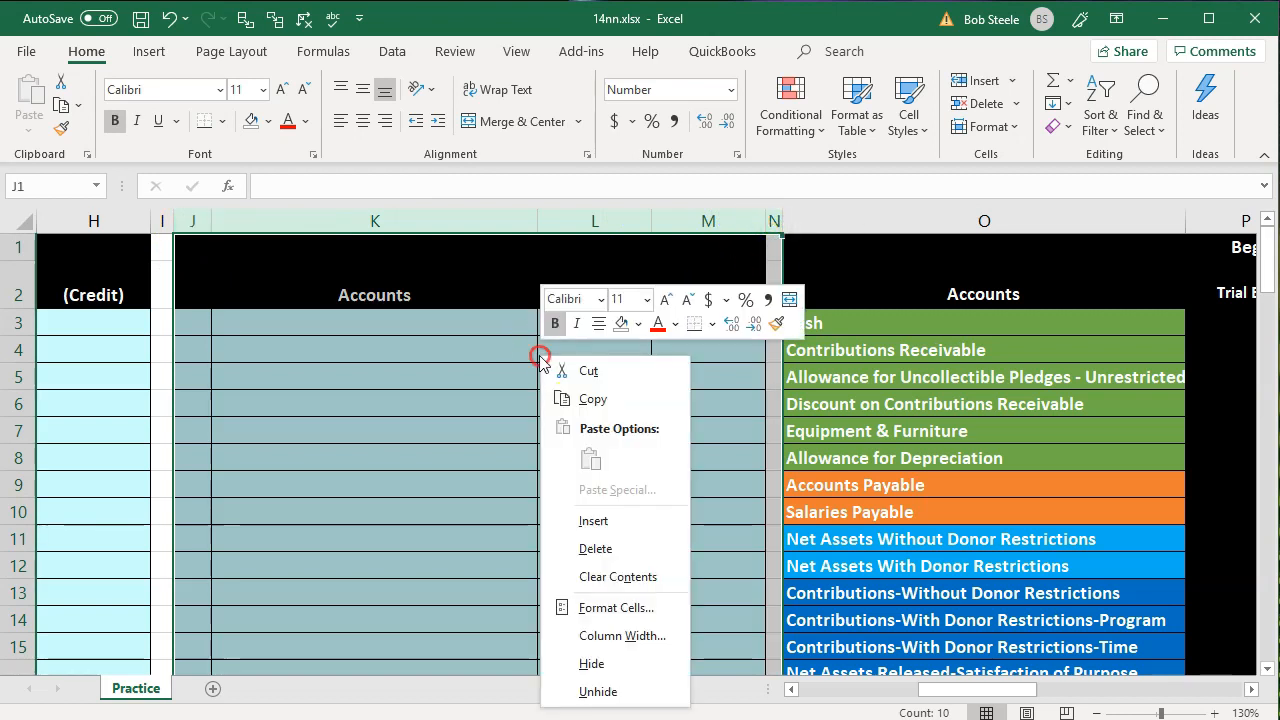
left_click(588, 663)
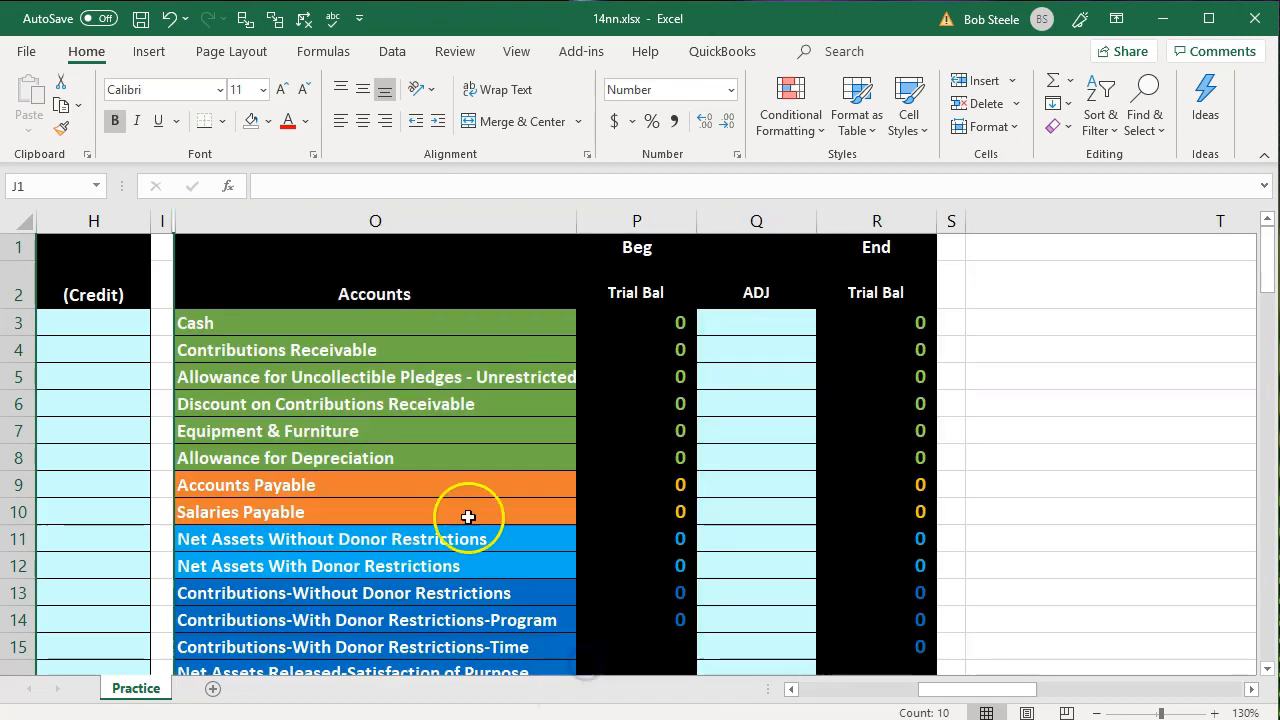
Number the first journal entry as 1 in cell E3, beside the office space donation data
left_click(367, 446)
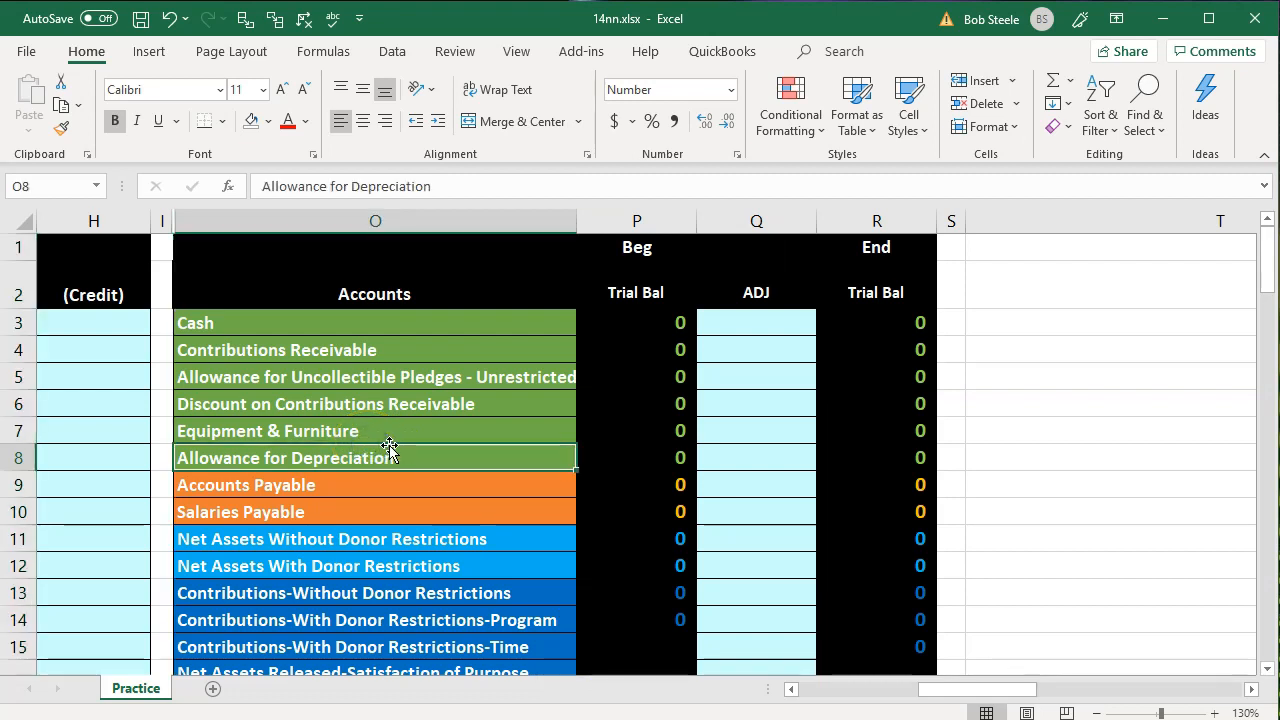
key("Left")
key("Left")
key("Left")
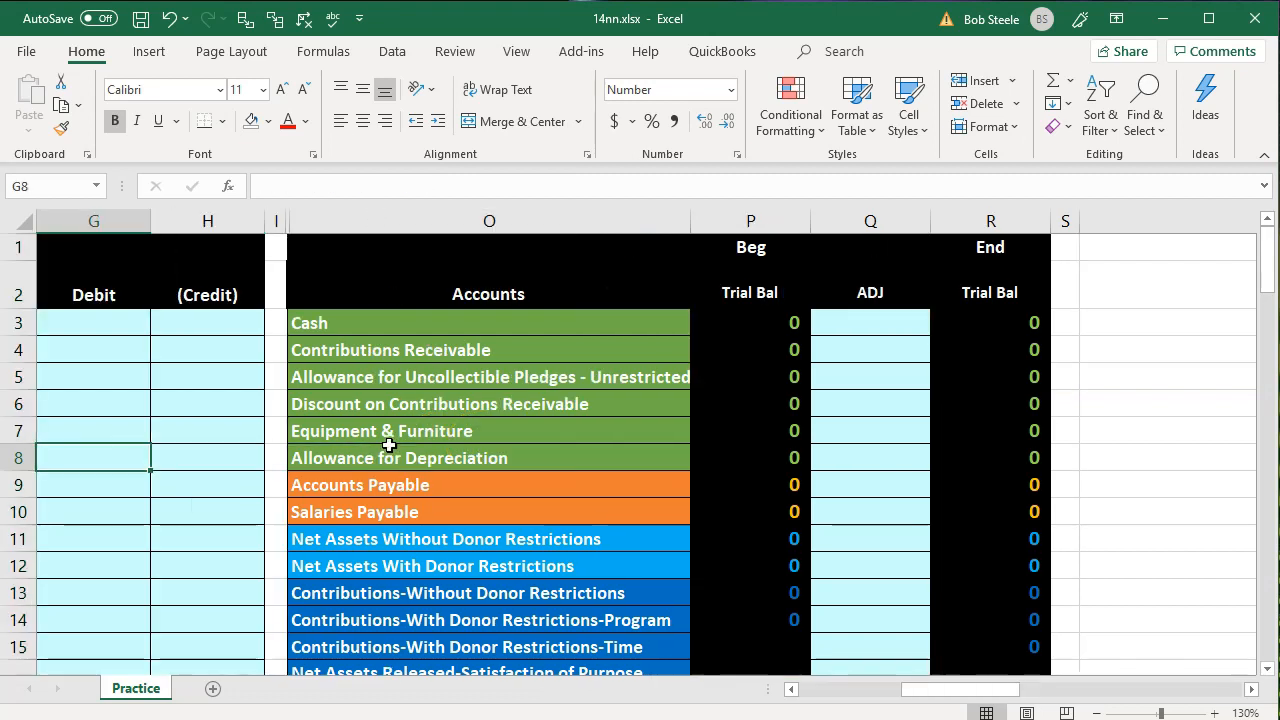
key("Left")
key("Left")
key("Left")
key("Left")
key("Left")
key("Left")
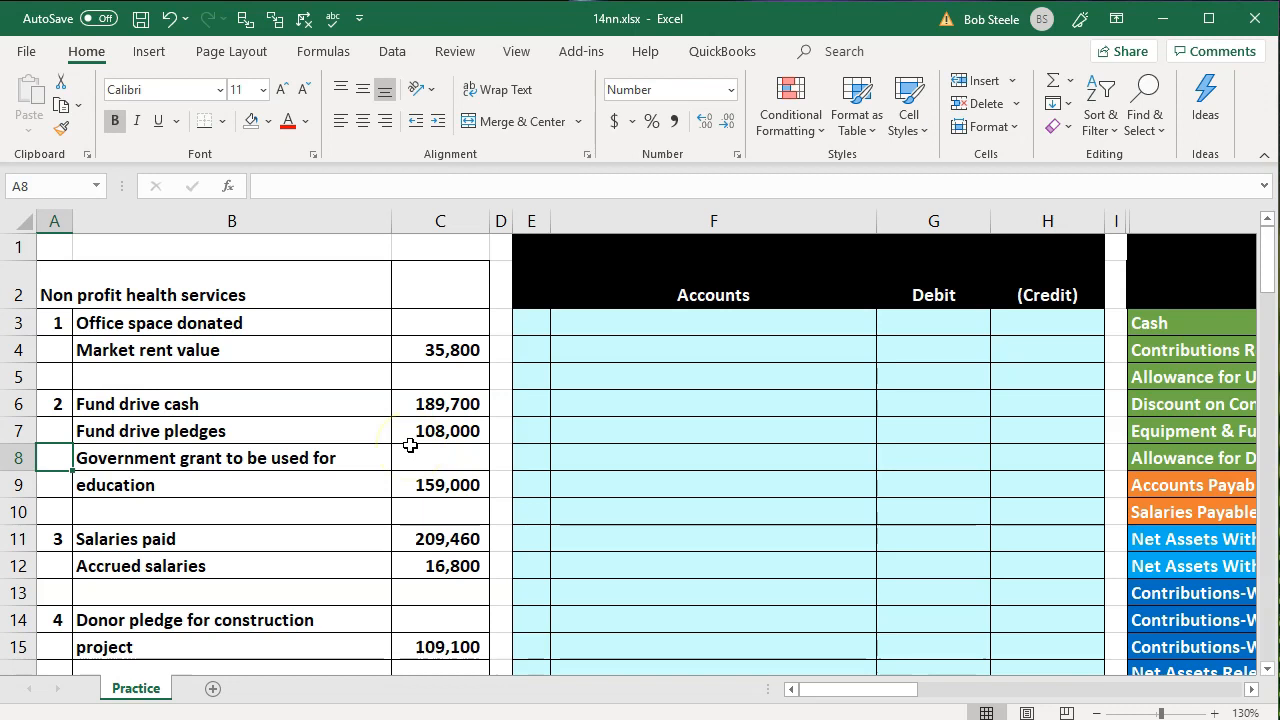
left_click(527, 317)
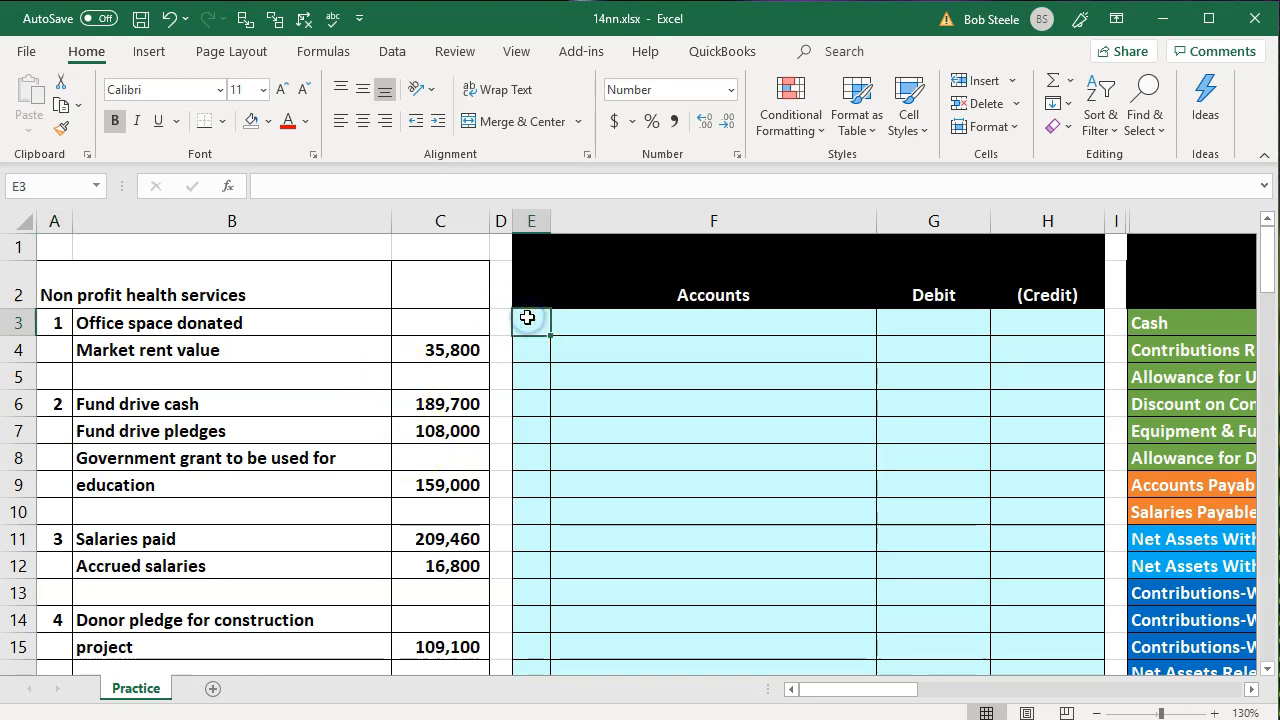
type("1")
key("Return")
key("Tab")
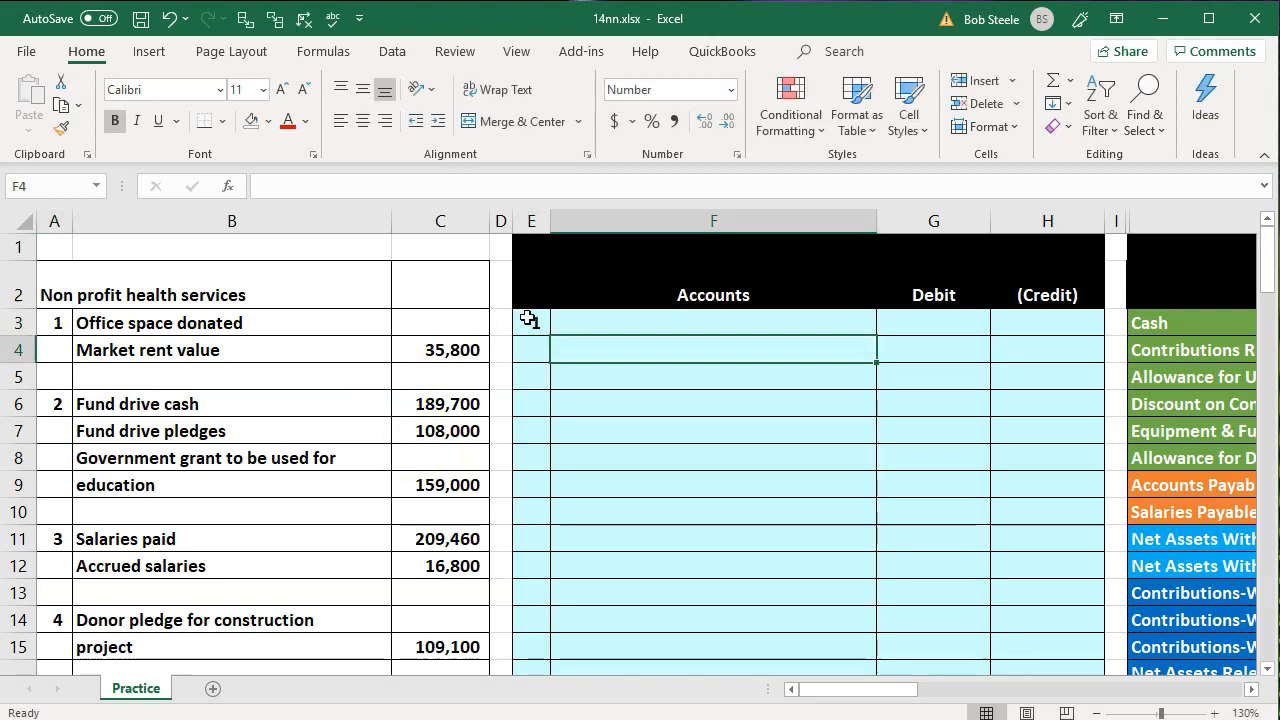
Link the credit account in F4 to Contributions-Without Donor Restrictions in the trial balance with =O13
key("Up")
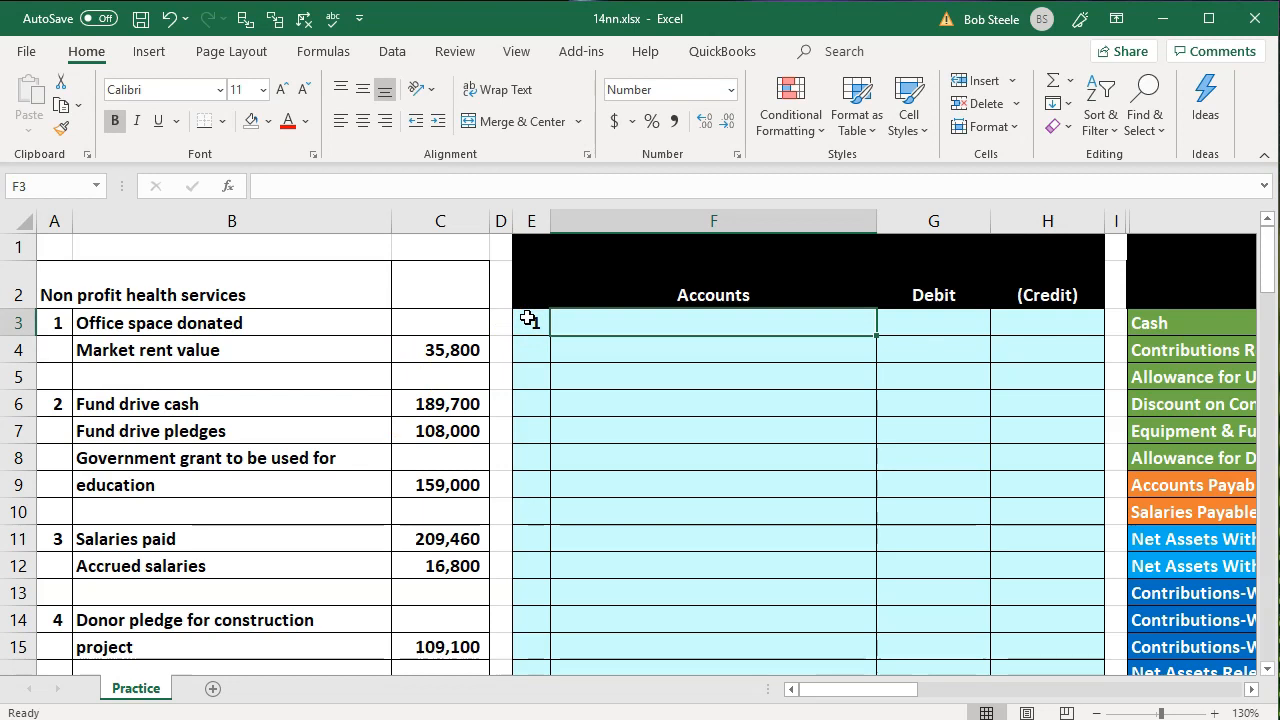
key("Down")
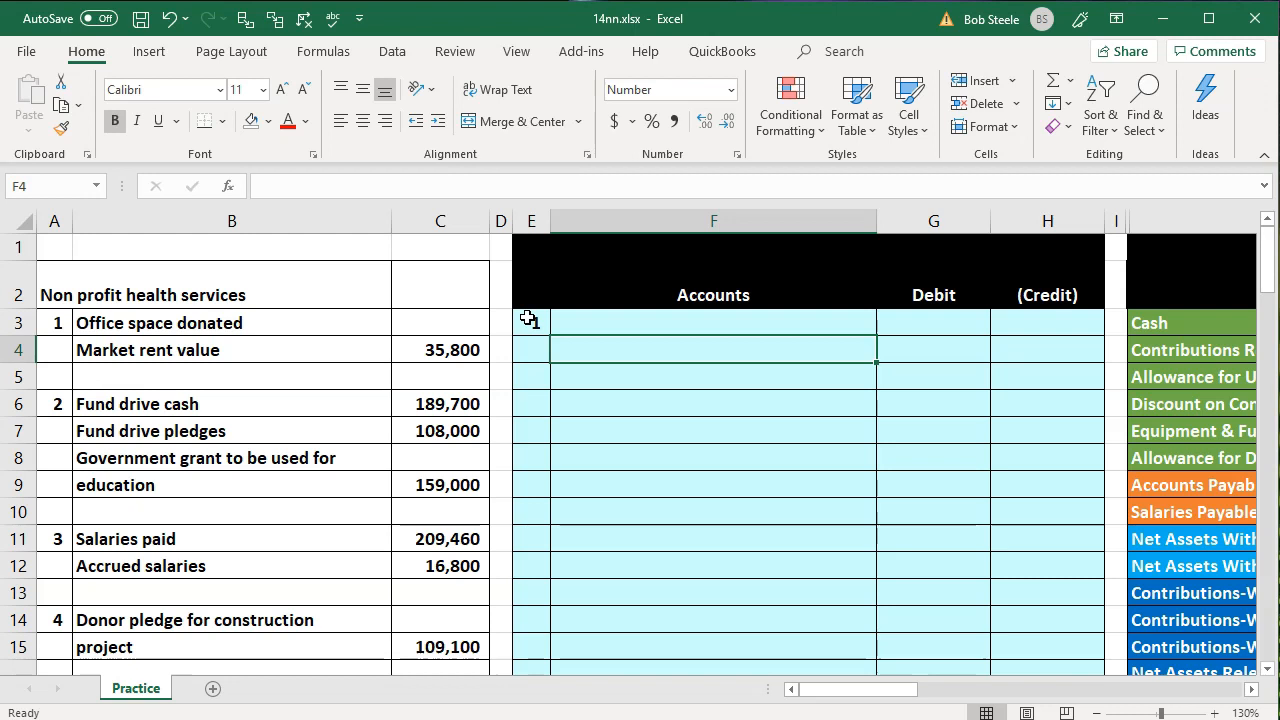
type("=")
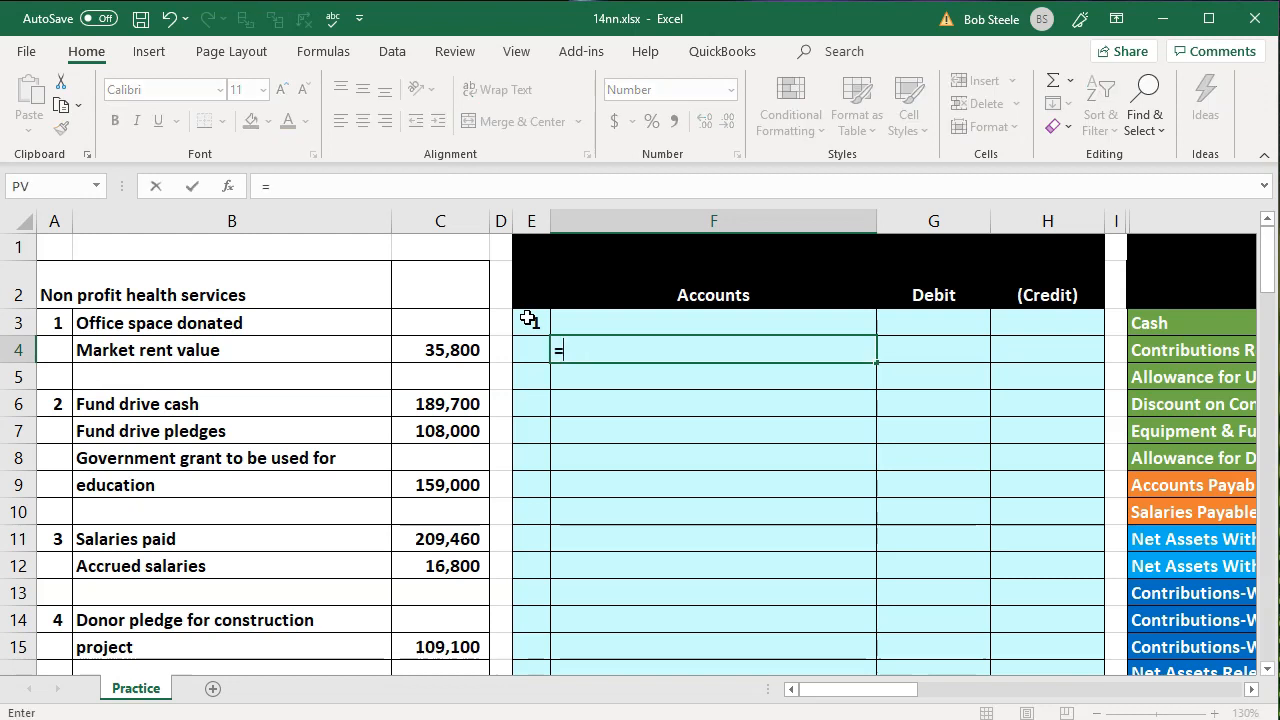
scroll(528, 320, "right", 3)
key("Down")
key("Down")
key("Down")
key("Down")
key("Down")
key("Down")
key("Down")
key("Down")
key("Down")
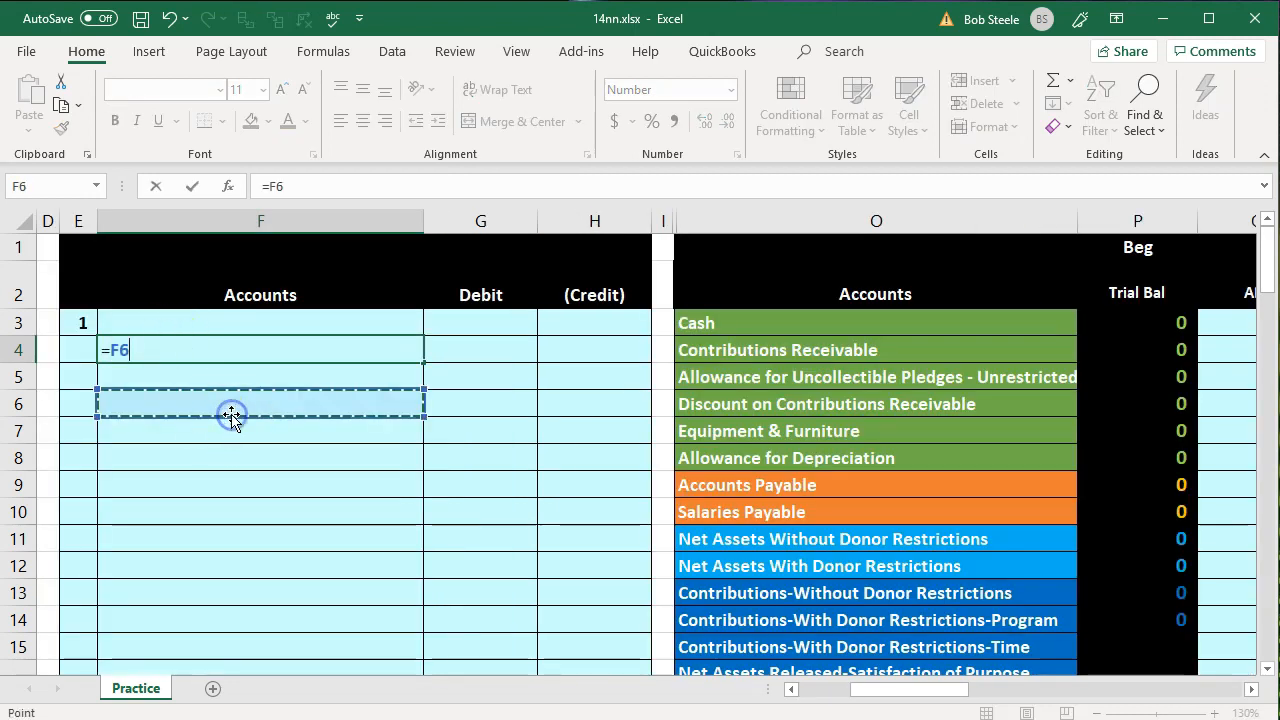
key("Right")
key("Right")
key("Right")
key("Right")
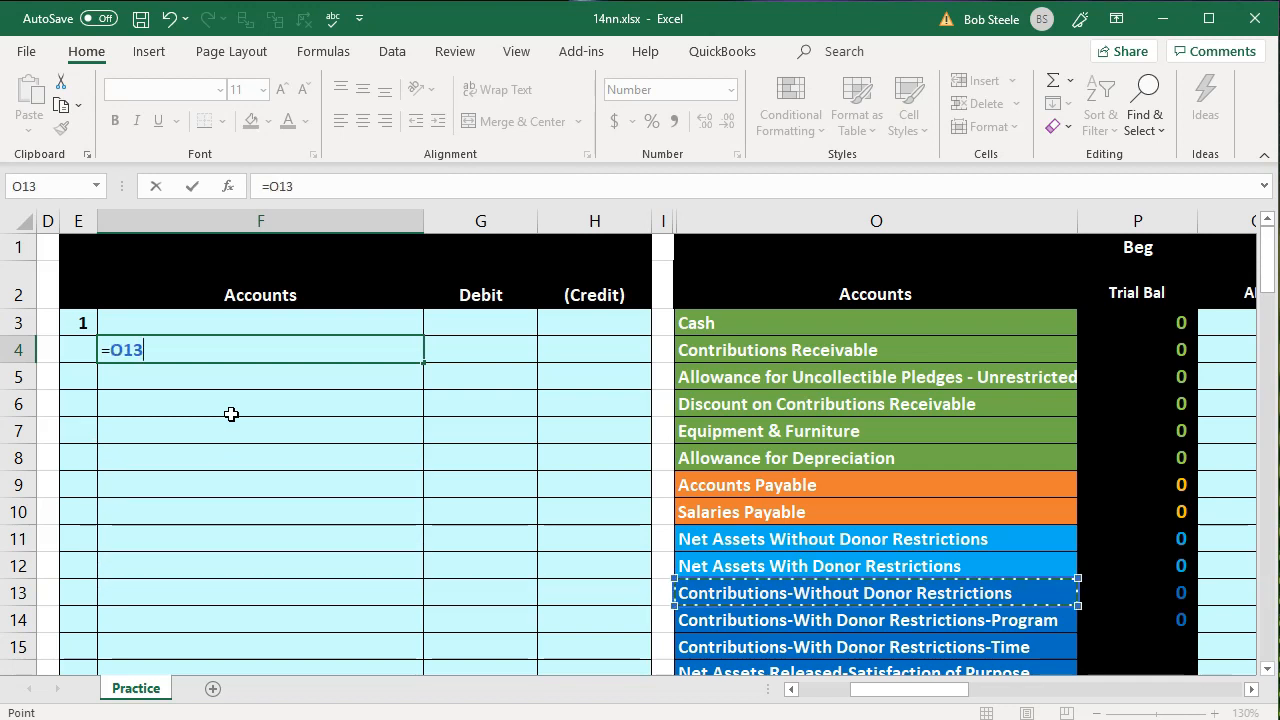
key("Return")
Enter the market rent value from C4 as a negative reference in credit cell H4
key("Left")
key("Left")
key("Left")
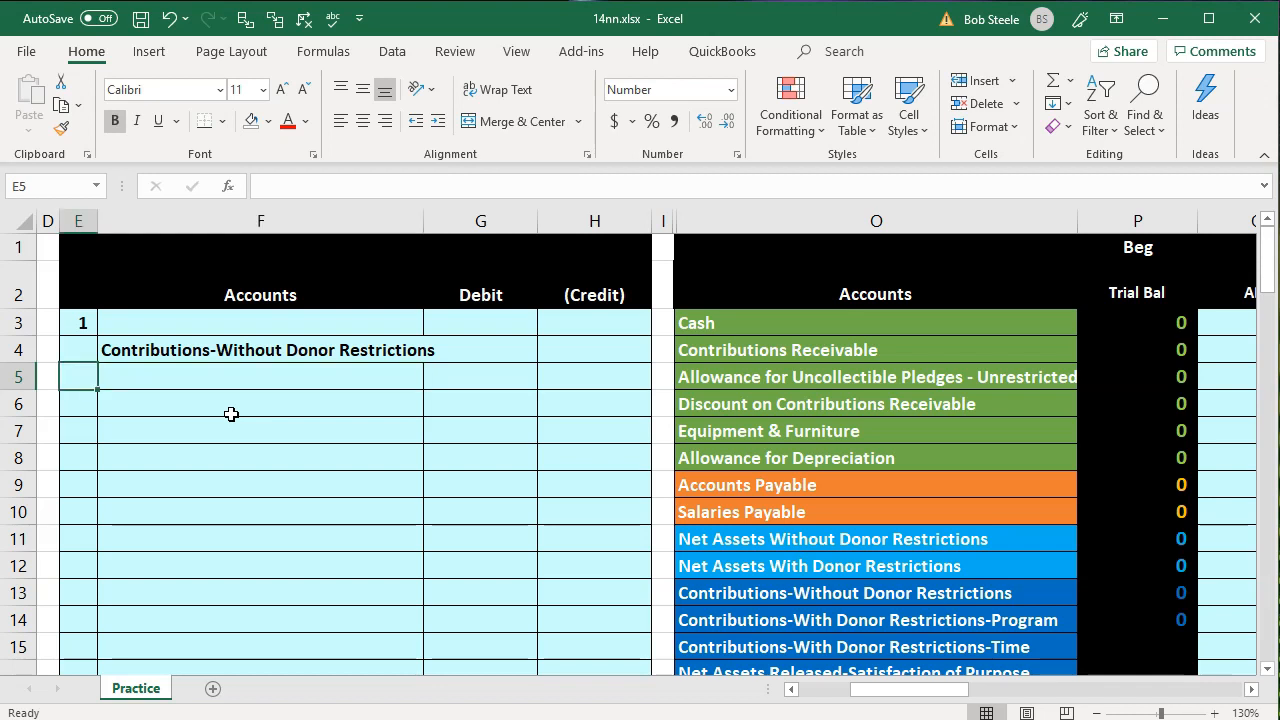
key("Left")
key("Left")
key("Right")
key("Right")
key("Right")
key("Right")
key("Right")
key("Right")
key("Right")
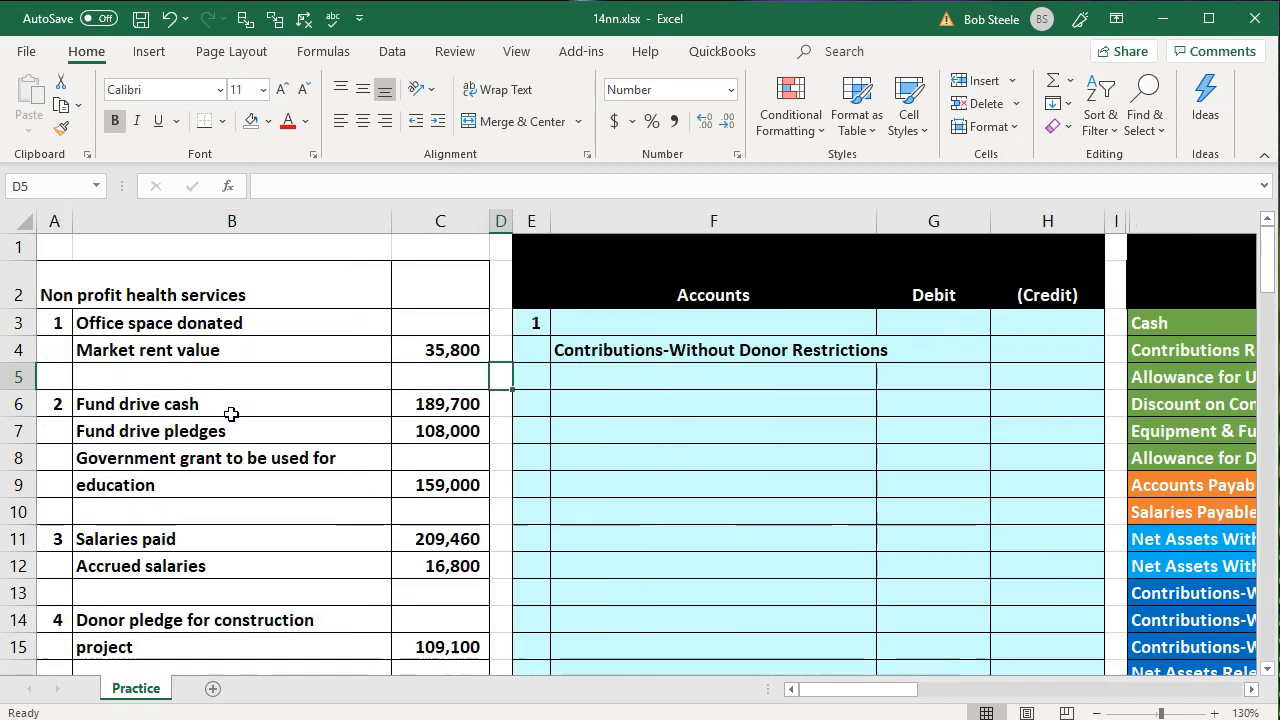
key("Up")
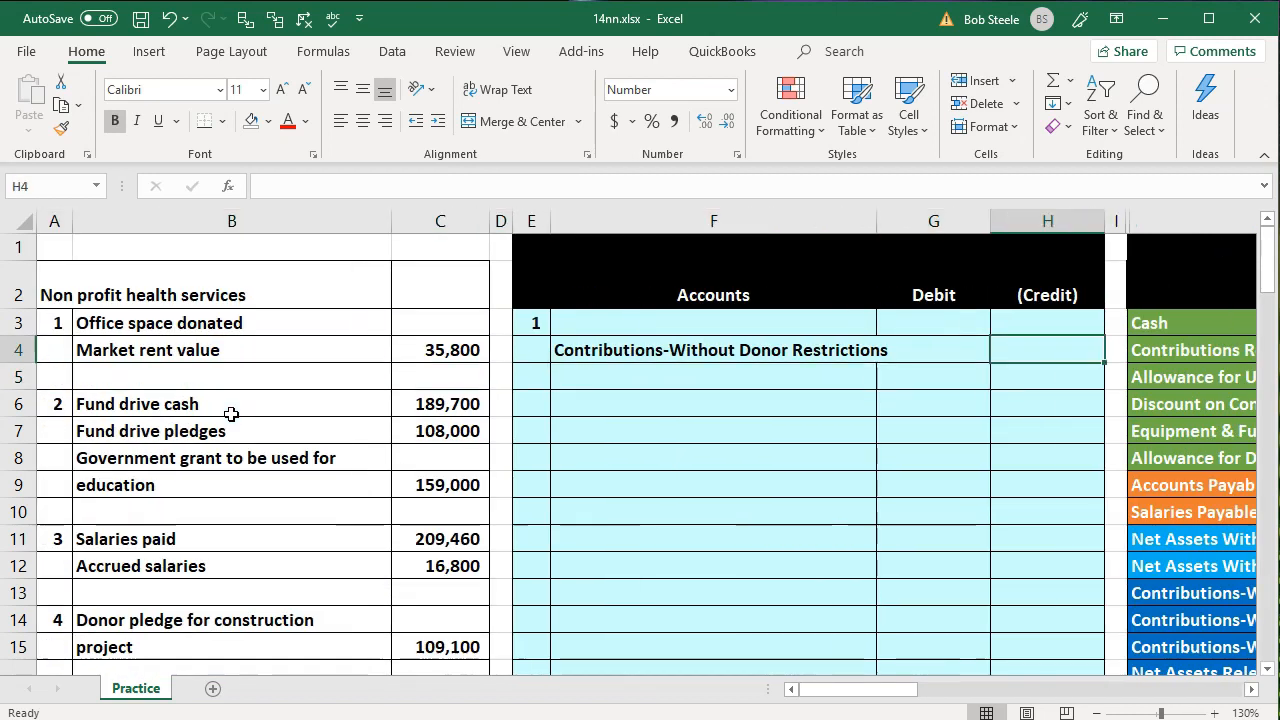
type("-")
key("Left")
key("Left")
key("Left")
key("Left")
key("Left")
key("Return")
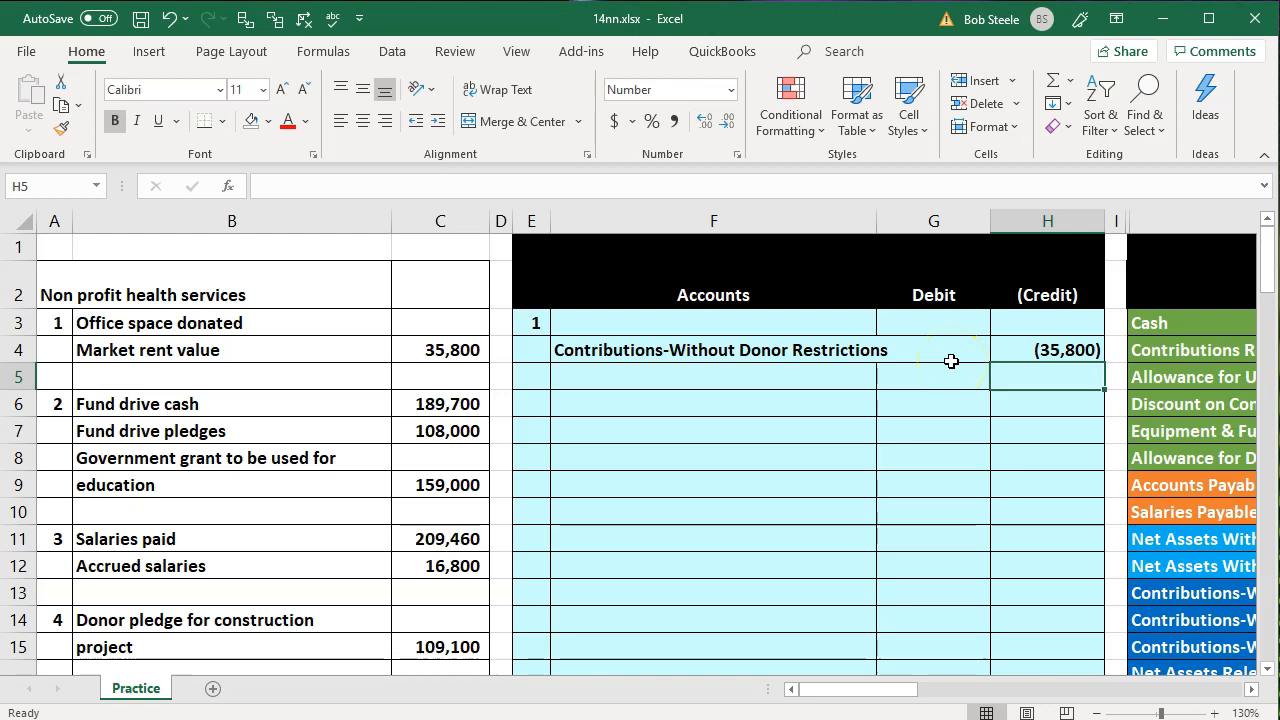
Link the debit account in F3 to Rent Expense in the trial balance with =O18
left_click(720, 326)
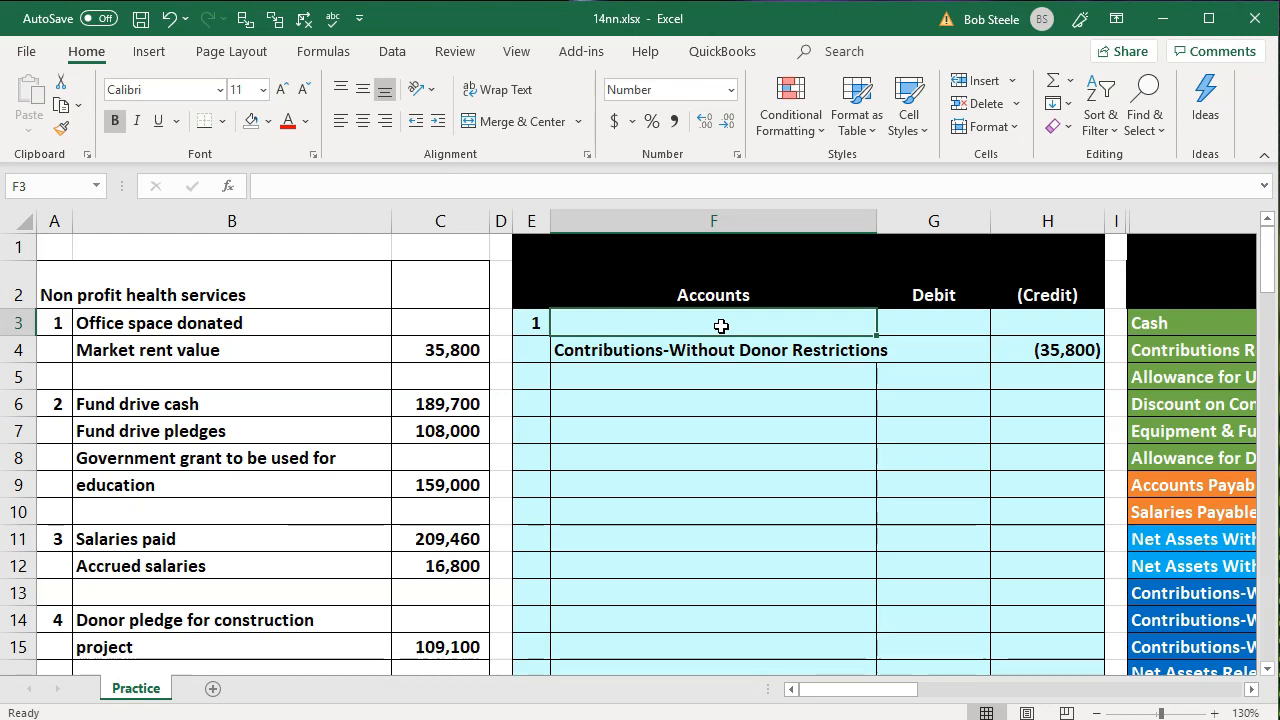
type("=")
key("Down")
key("Down")
key("Down")
key("Down")
key("Down")
key("Down")
key("Down")
key("Down")
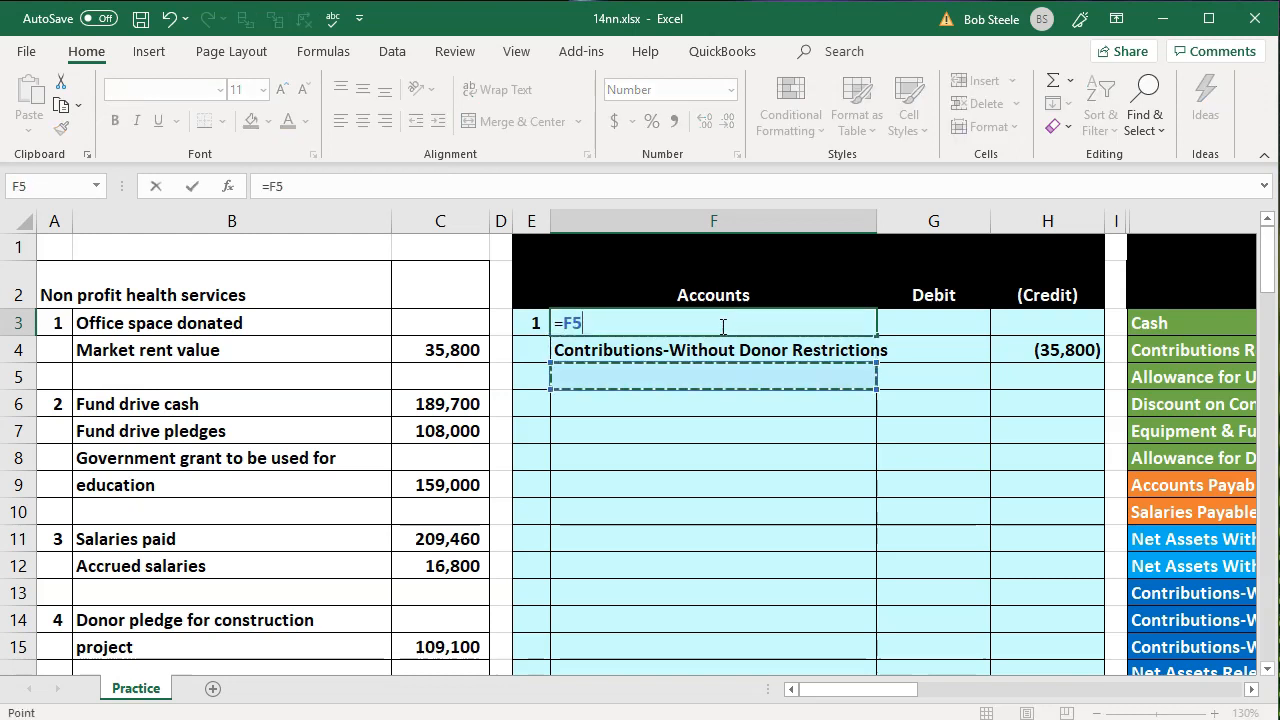
key("Down")
key("Down")
key("Down")
key("Down")
key("Down")
key("Down")
key("Down")
key("Down")
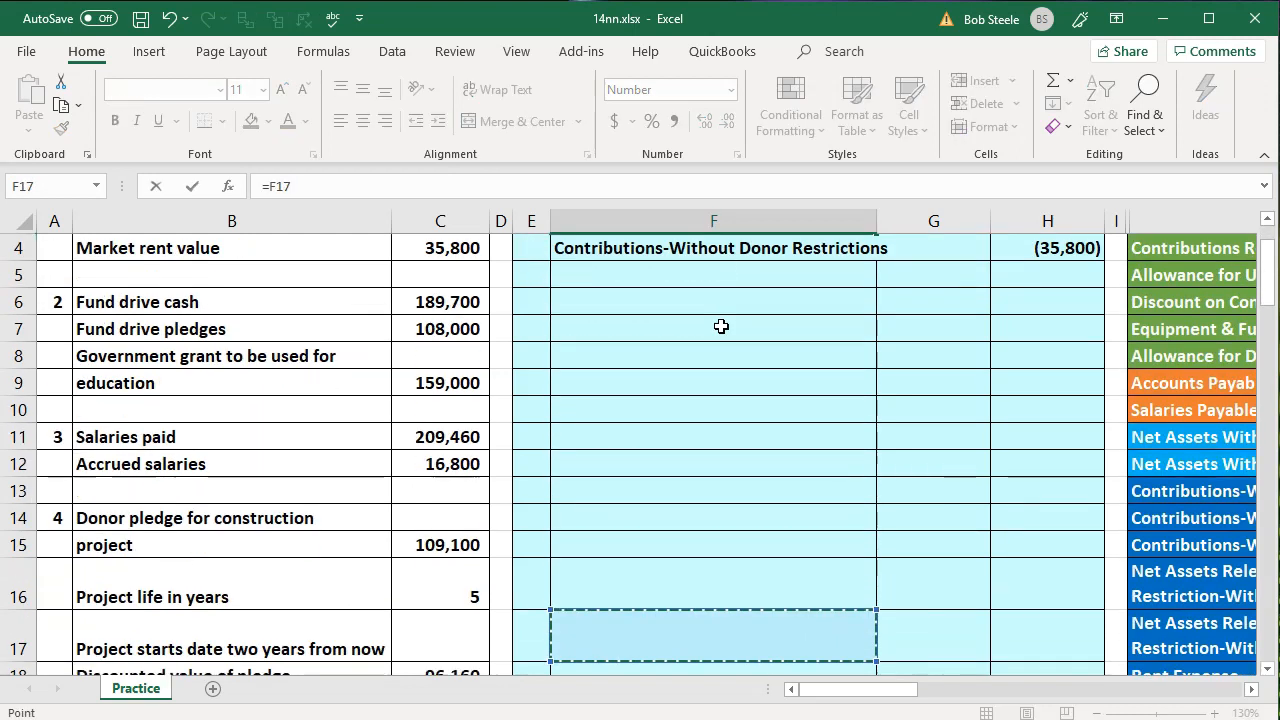
key("Right")
key("Right")
key("Right")
key("Right")
key("Right")
key("Down")
key("Down")
key("Up")
key("Up")
key("Up")
key("Left")
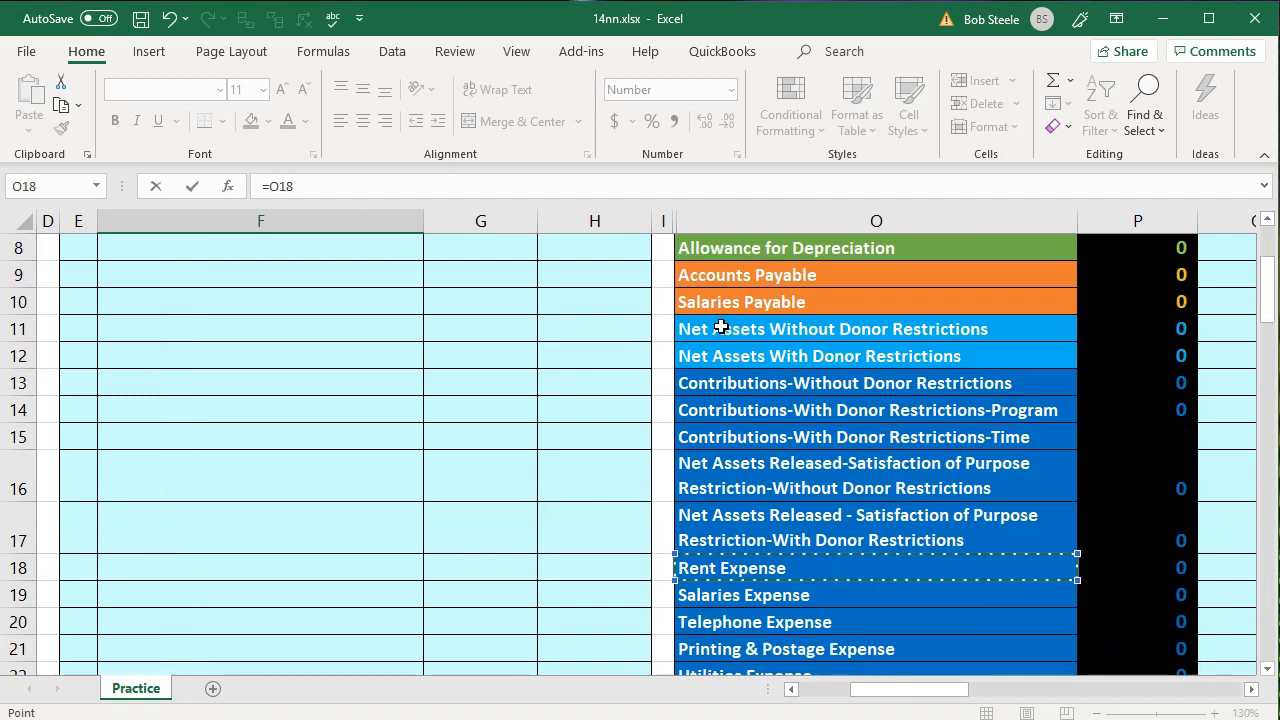
key("Return")
Set the Rent Expense debit in G3 to the opposite of the credit with -H4
key("Up")
key("Up")
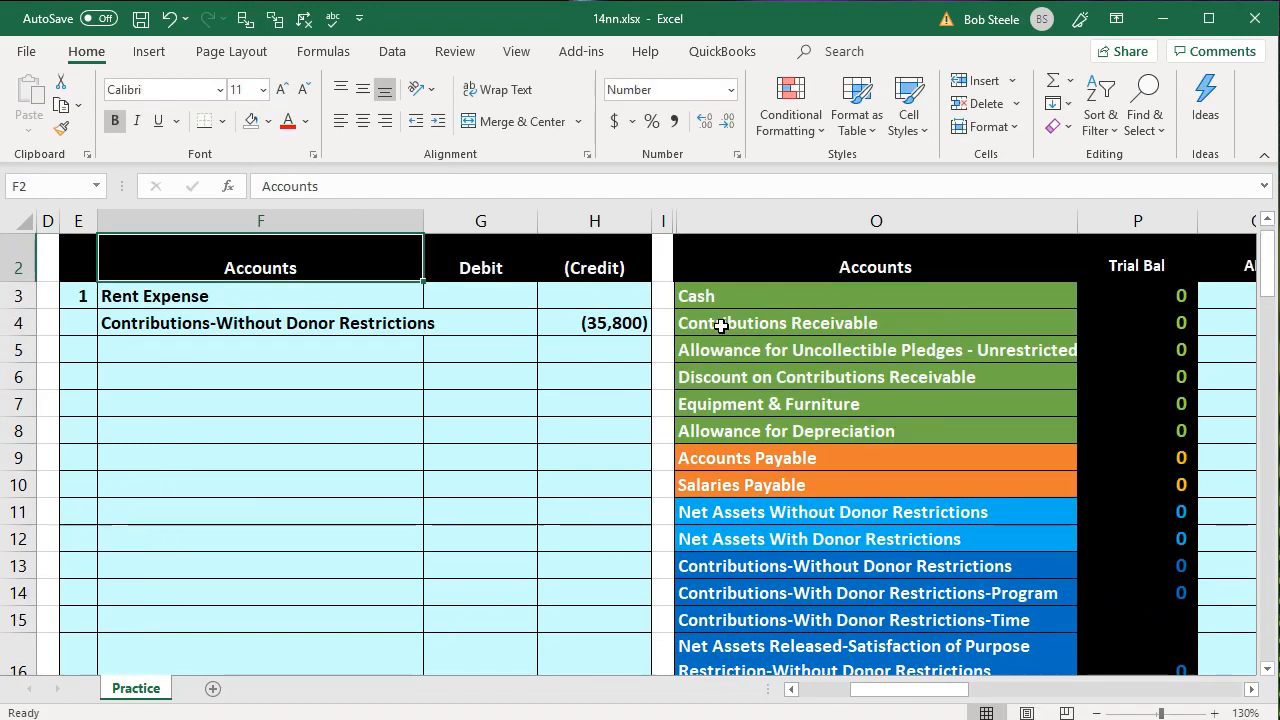
key("Down")
key("Right")
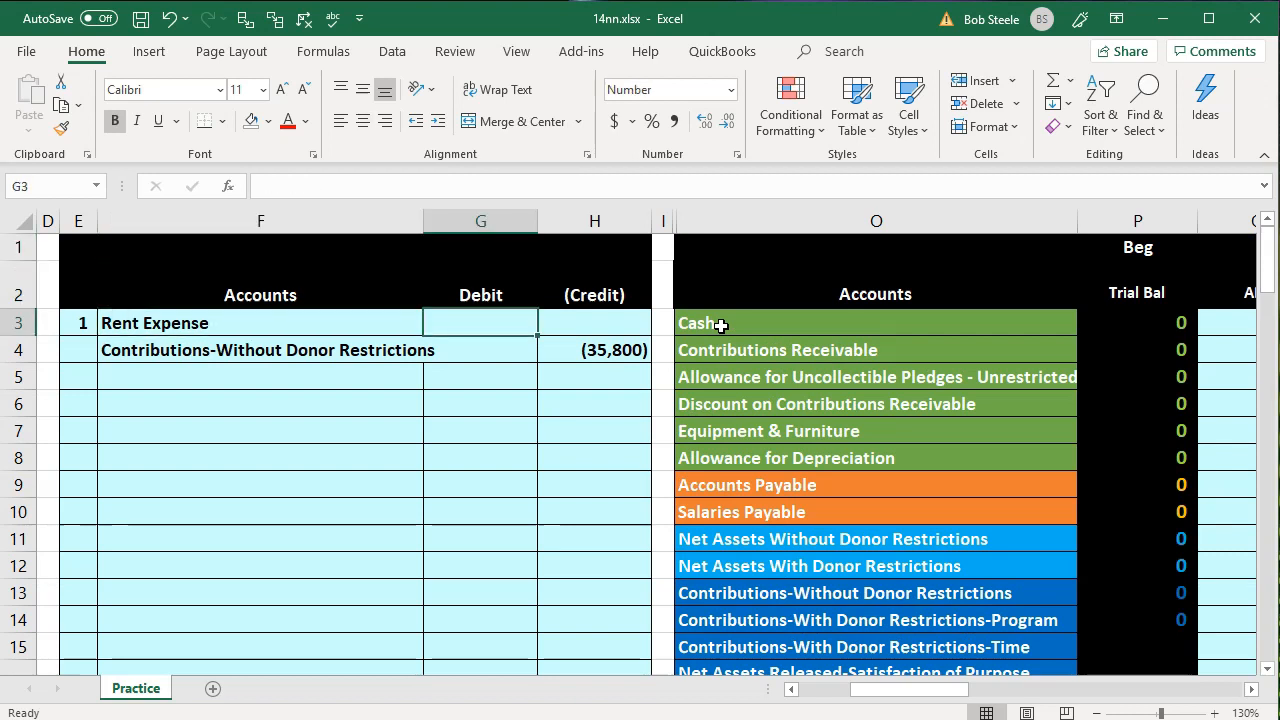
type("-")
key("Down")
key("Down")
key("Right")
key("Up")
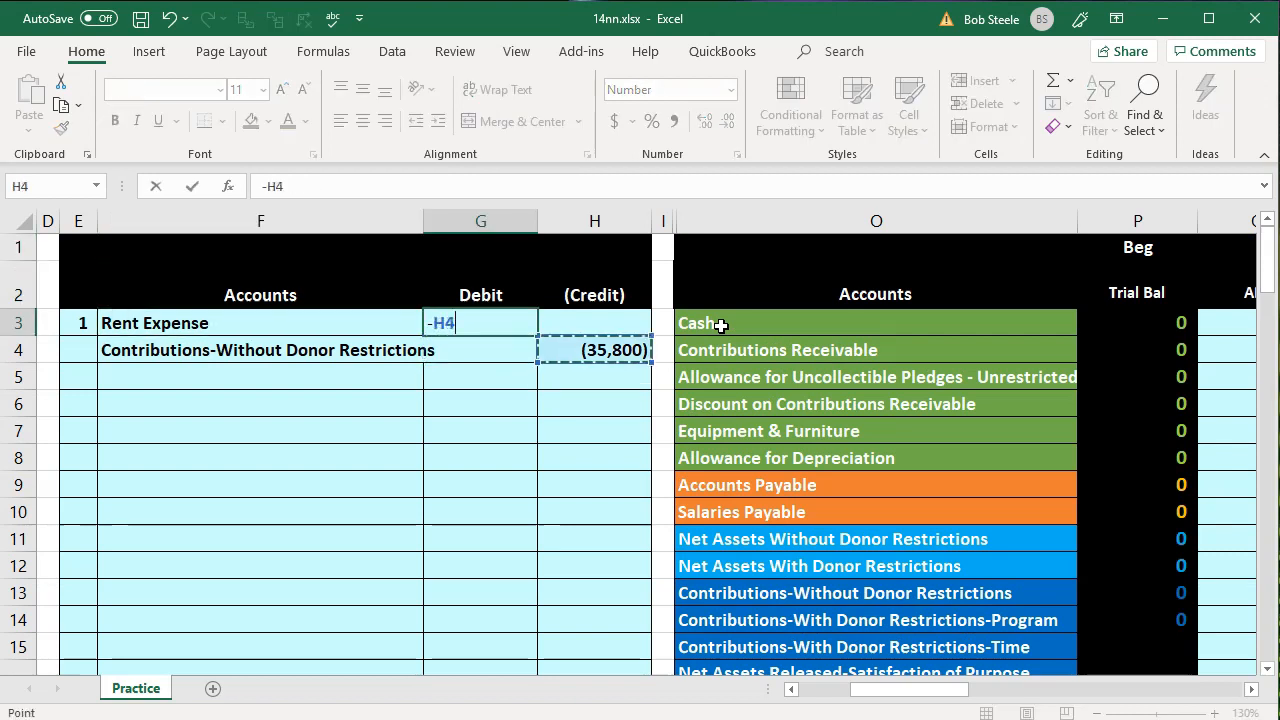
key("Return")
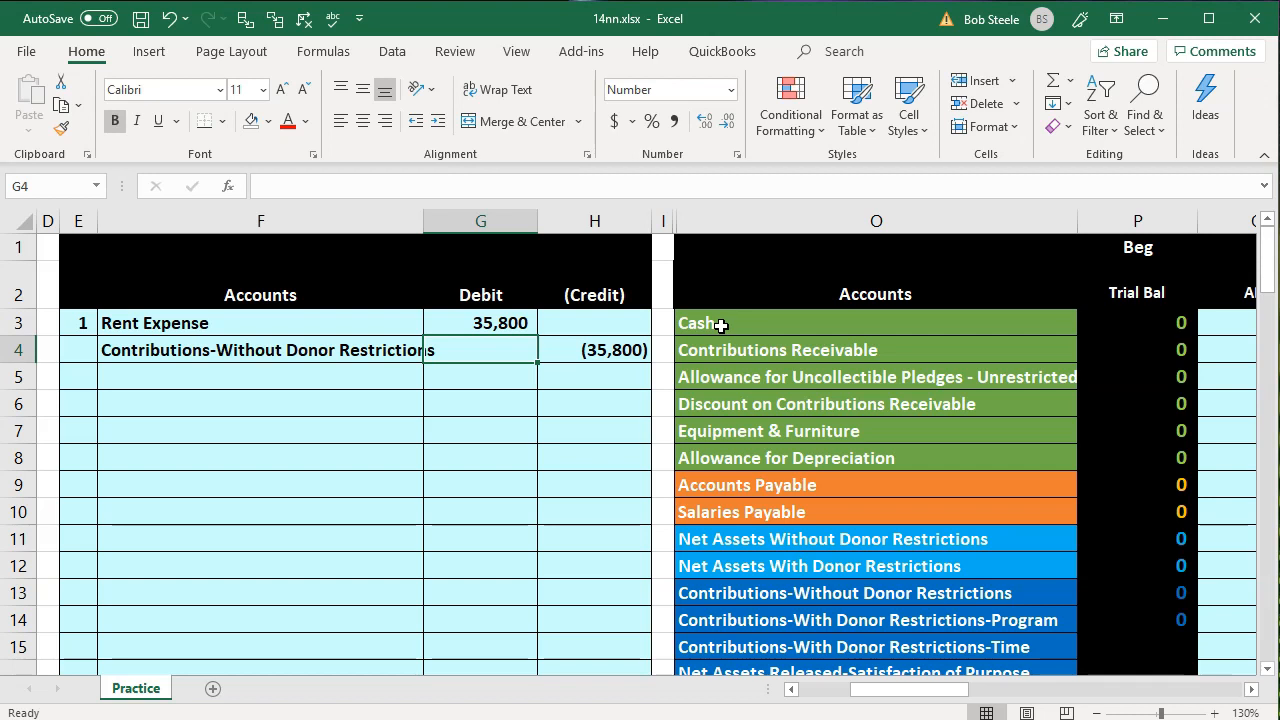
Post the rent debit to the Rent Expense adjustment in Q18 with =G3 and check its ending balance
key("Left")
key("Left")
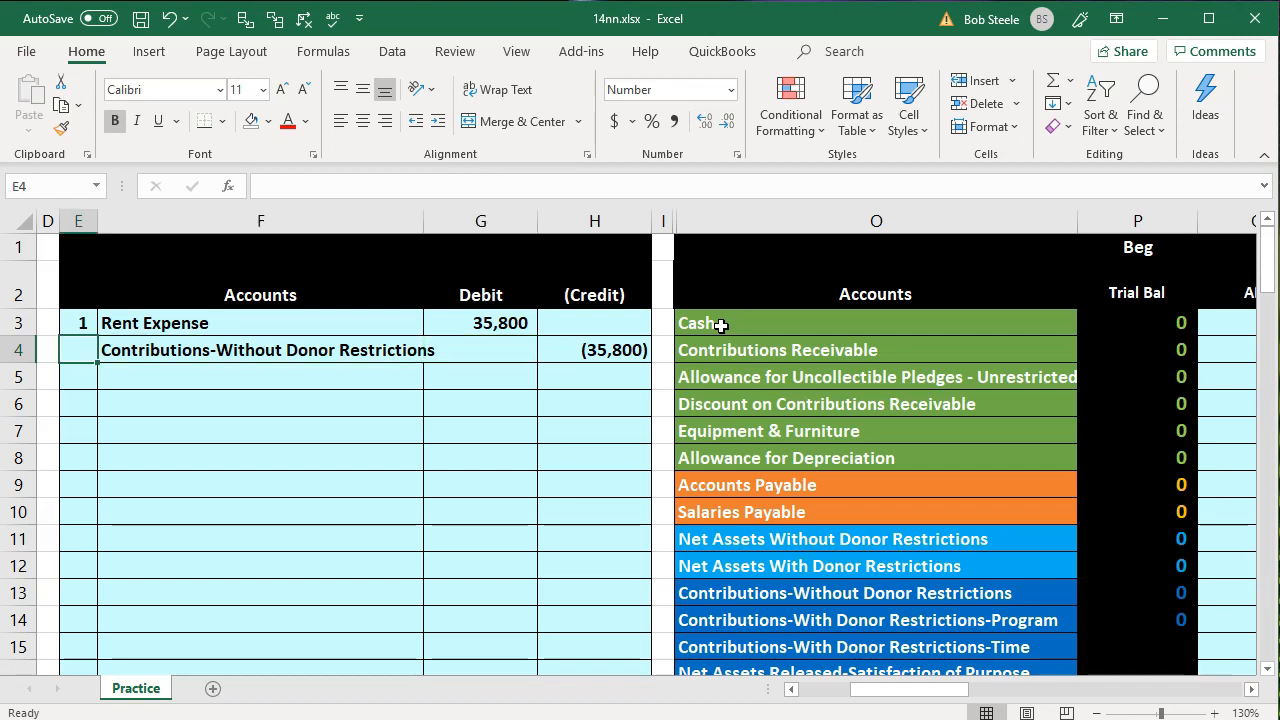
key("Up")
left_click_drag(412, 323, 443, 331)
left_click(909, 486)
scroll(913, 486, "down", 3)
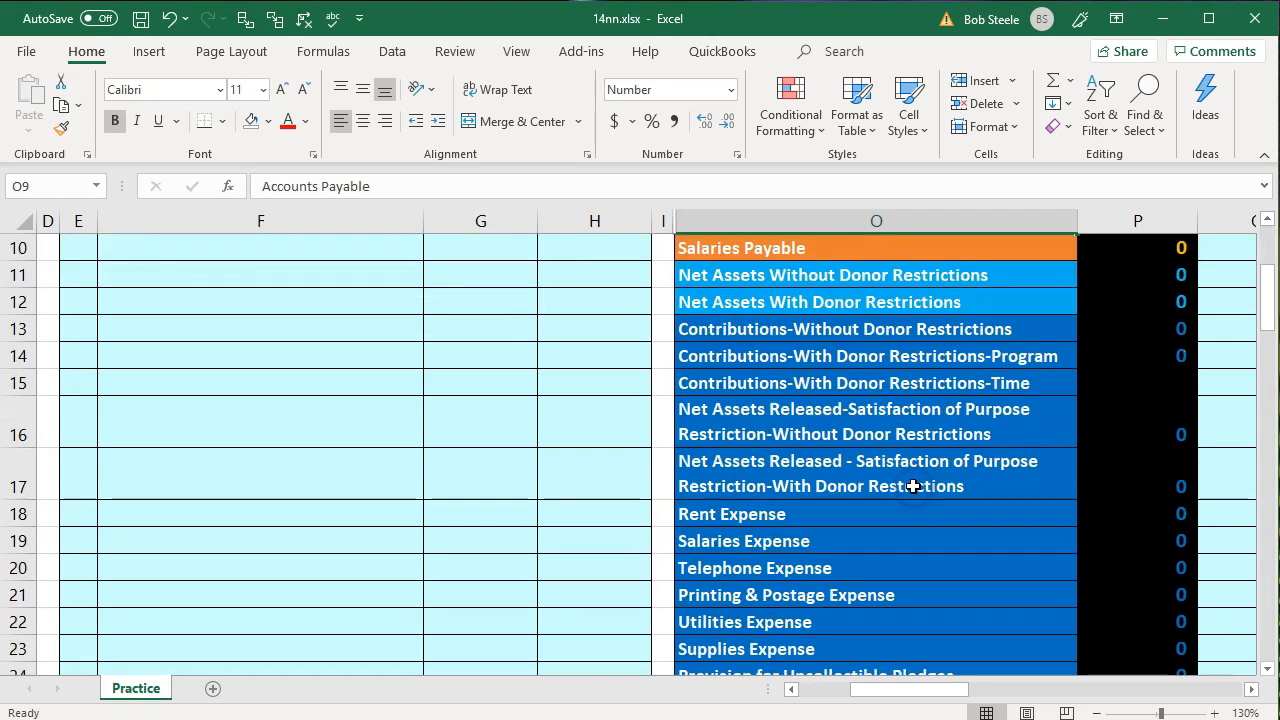
left_click(854, 520)
key("Right")
key("Right")
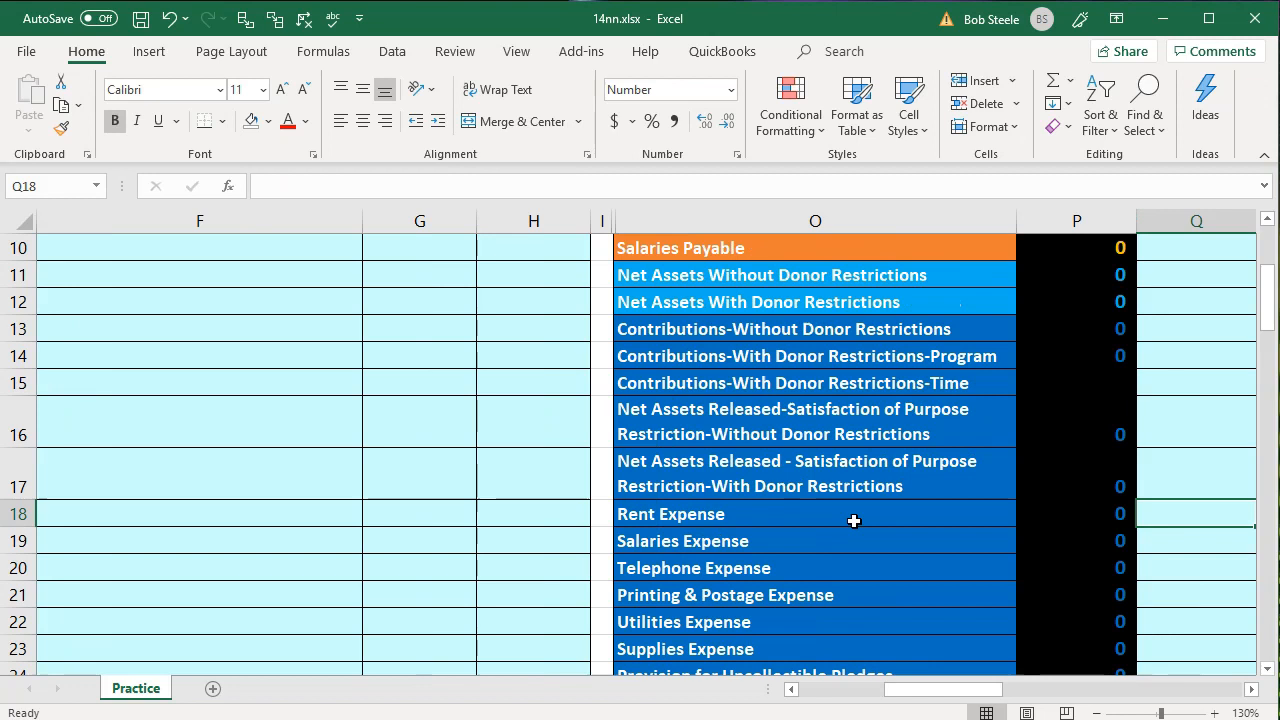
type("=")
key("Left")
key("Left")
key("Left")
key("Left")
key("Left")
key("Up")
key("Up")
key("Up")
key("Up")
key("Up")
key("Up")
key("Up")
key("Up")
key("Up")
key("Up")
key("Up")
key("Up")
key("Up")
key("Up")
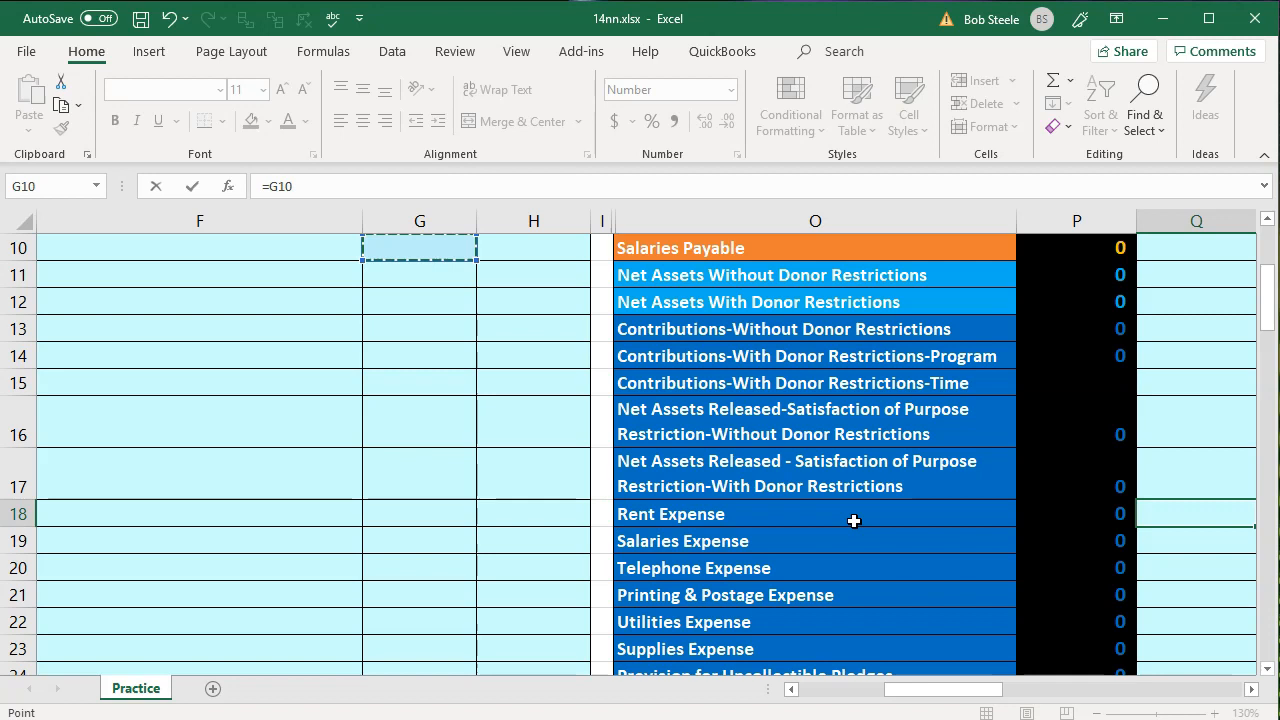
key("Up")
key("Up")
key("Down")
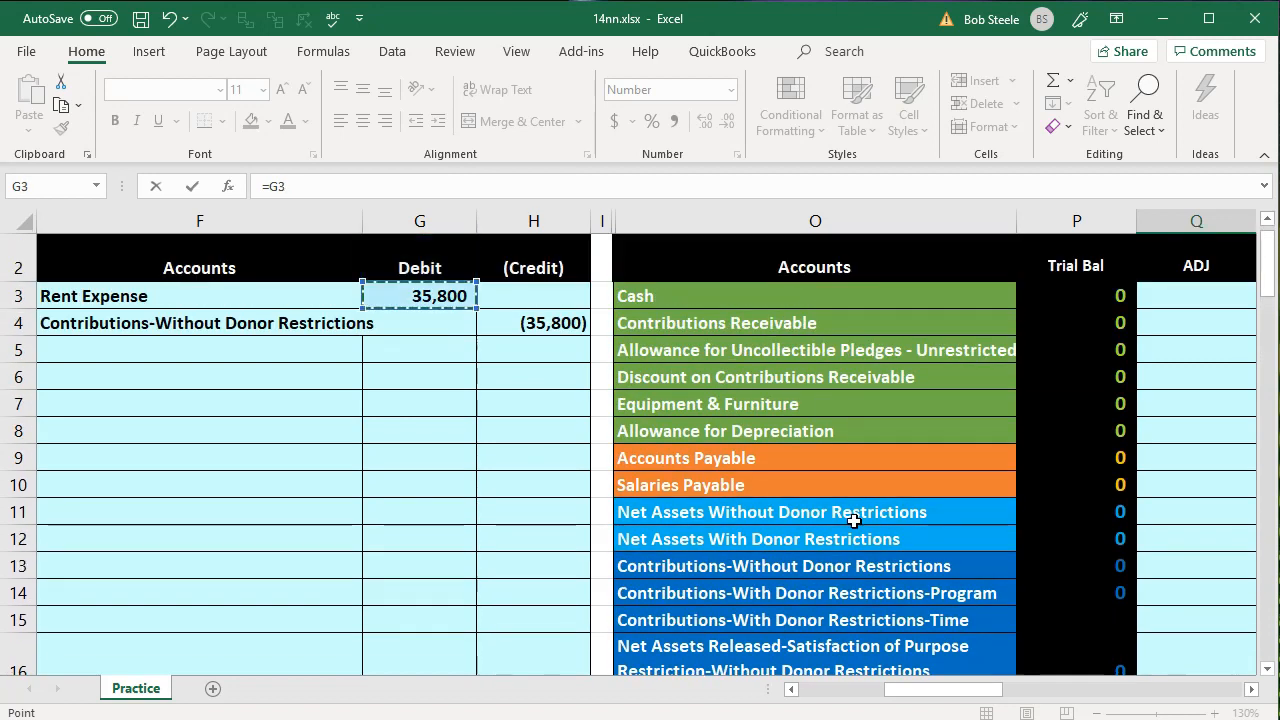
key("Return")
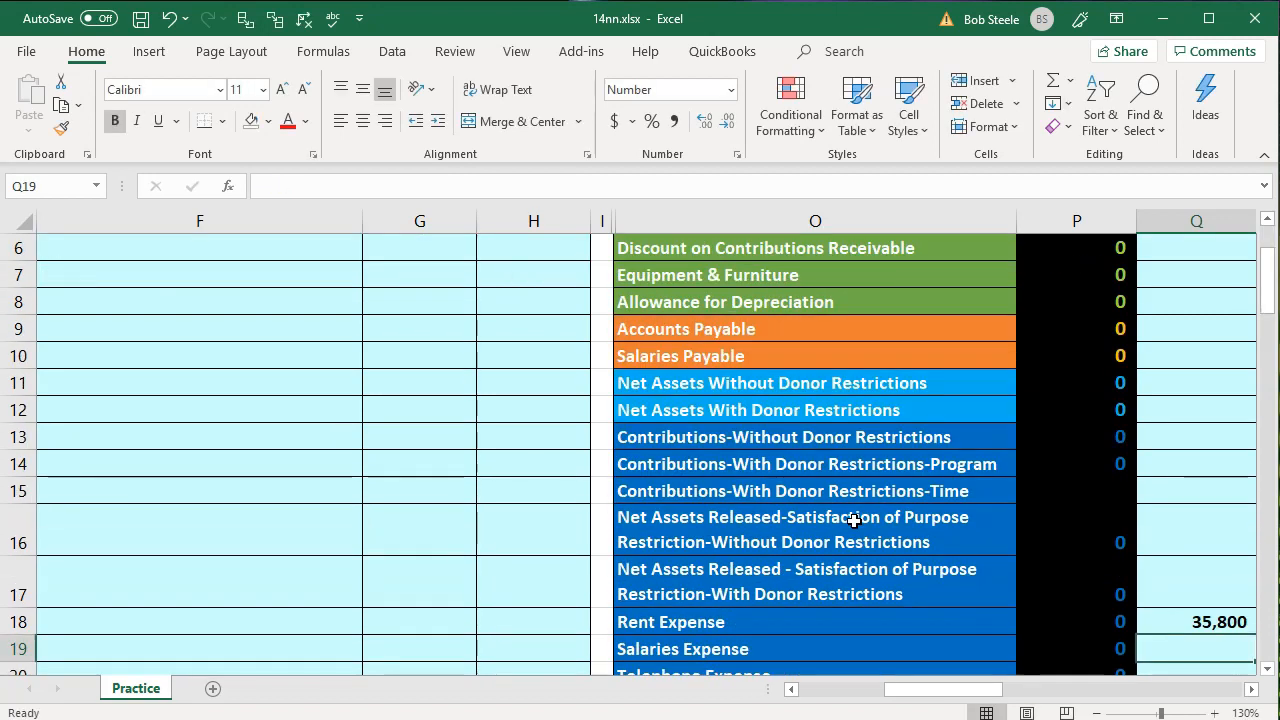
key("Up")
key("Right")
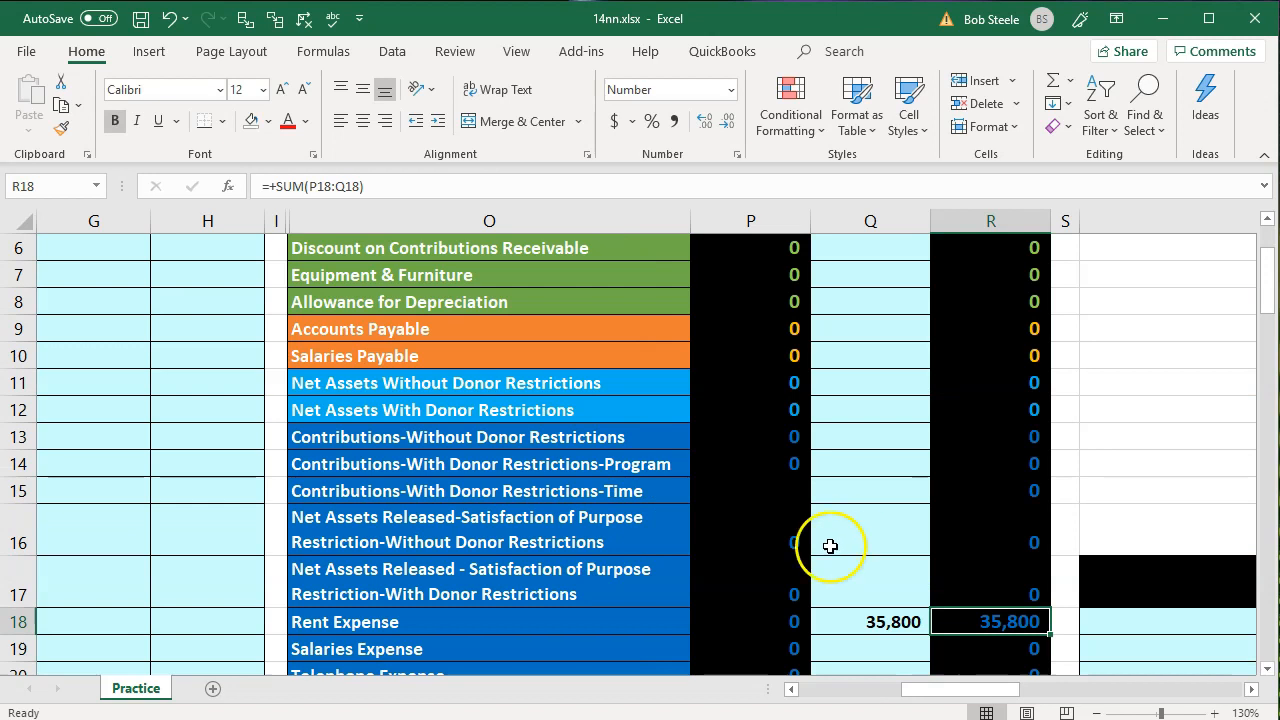
Post the credit from the first entry to the Contributions-Without Donor Restrictions adjustment in Q13 with =H4
left_click(212, 445)
scroll(212, 445, "up", 2)
left_click(200, 351)
key("Left")
key("Left")
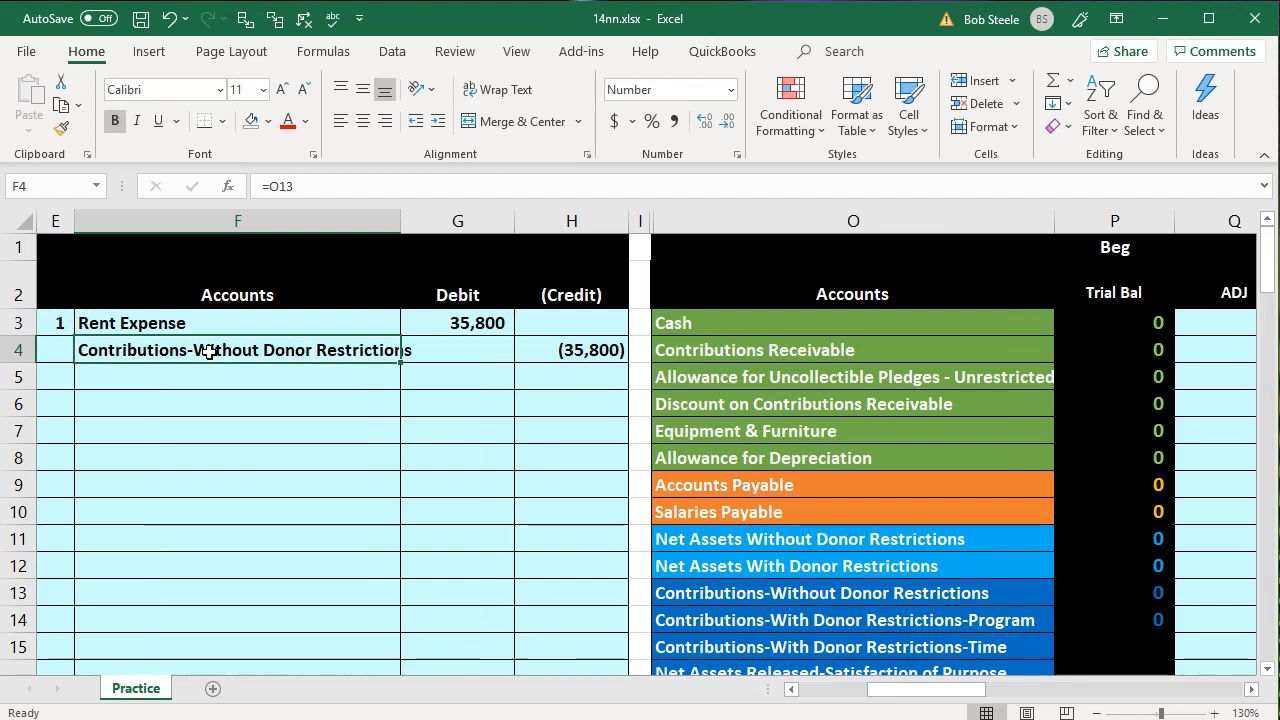
key("Down")
key("Down")
key("Down")
key("Down")
key("Down")
key("Down")
key("Down")
key("Down")
key("Down")
key("Down")
key("Right")
key("Right")
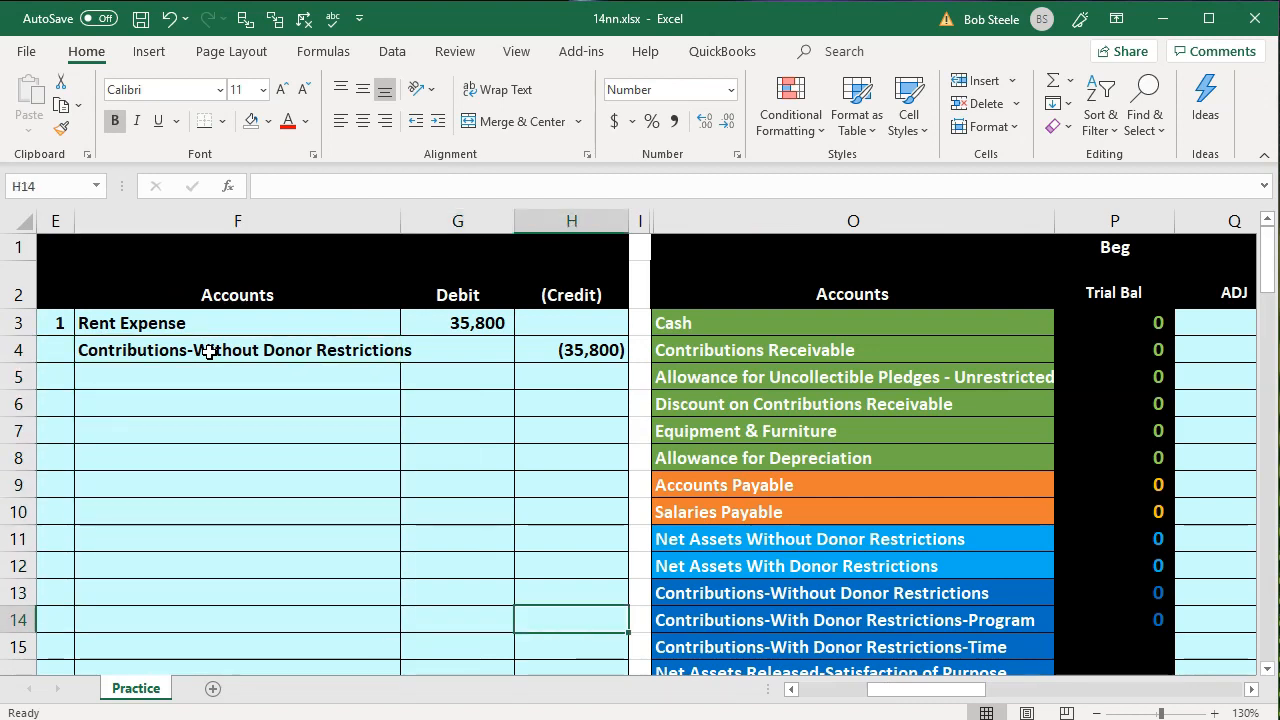
key("Right")
key("Right")
key("Up")
key("Right")
key("Right")
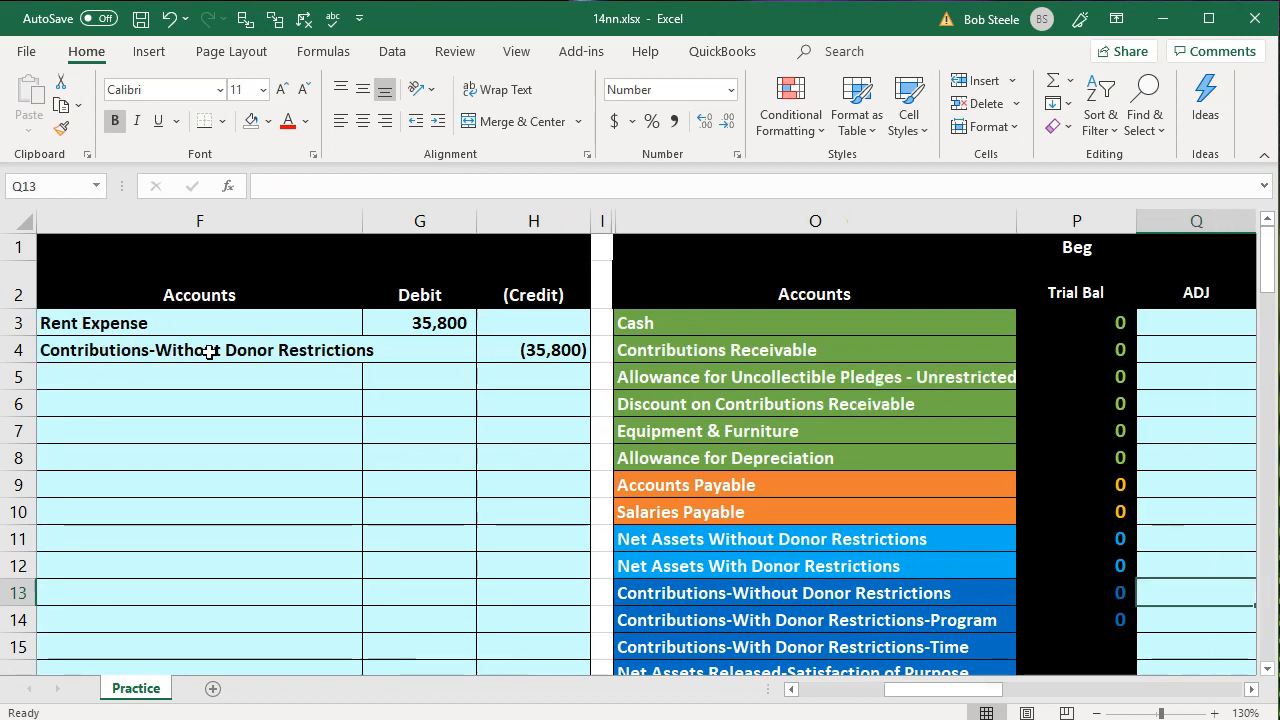
key("Right")
key("Left")
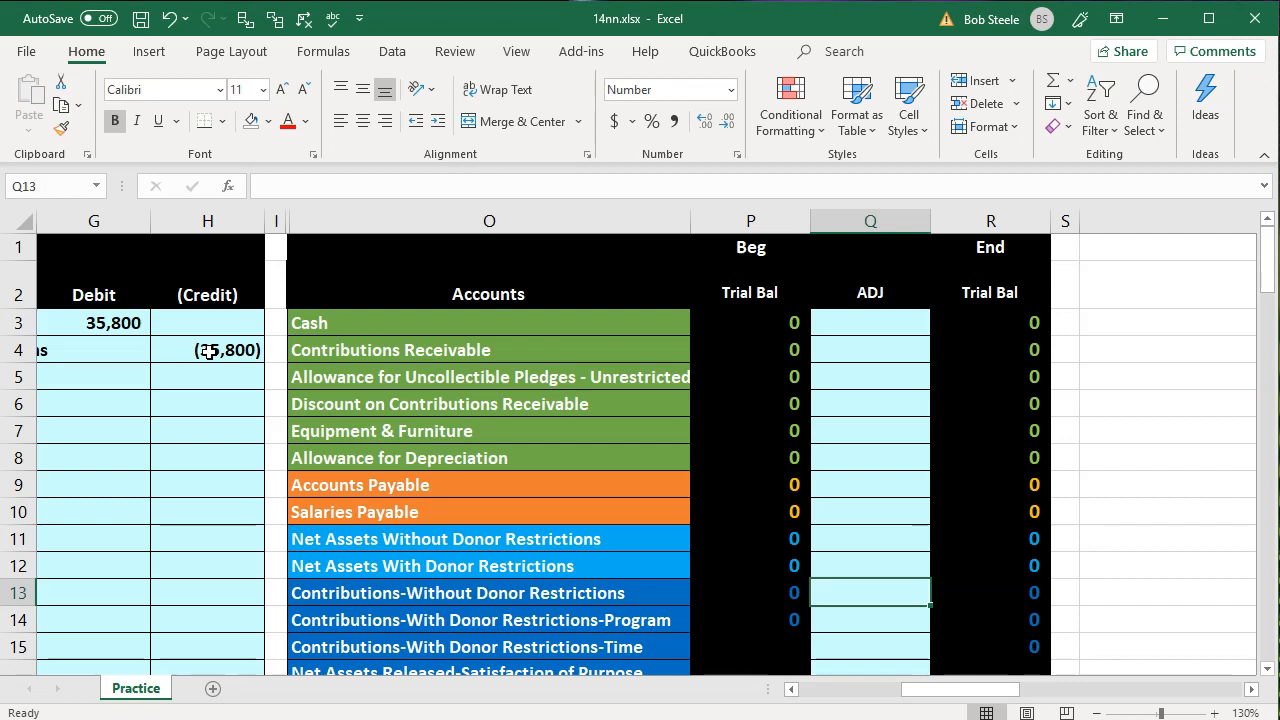
type("=")
key("Left")
key("Left")
key("Left")
key("Left")
key("Left")
key("Left")
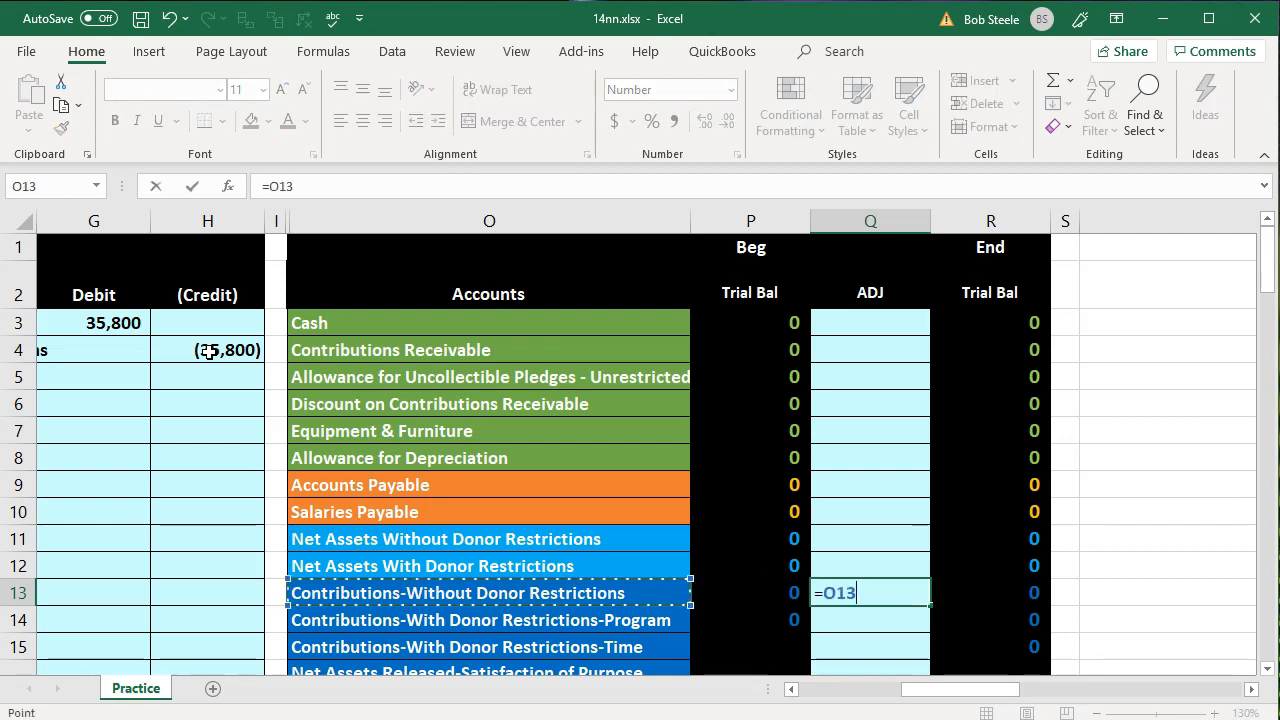
key("Up")
key("Up")
key("Up")
key("Up")
key("Up")
key("Up")
key("Up")
key("Up")
key("Up")
key("Right")
key("Right")
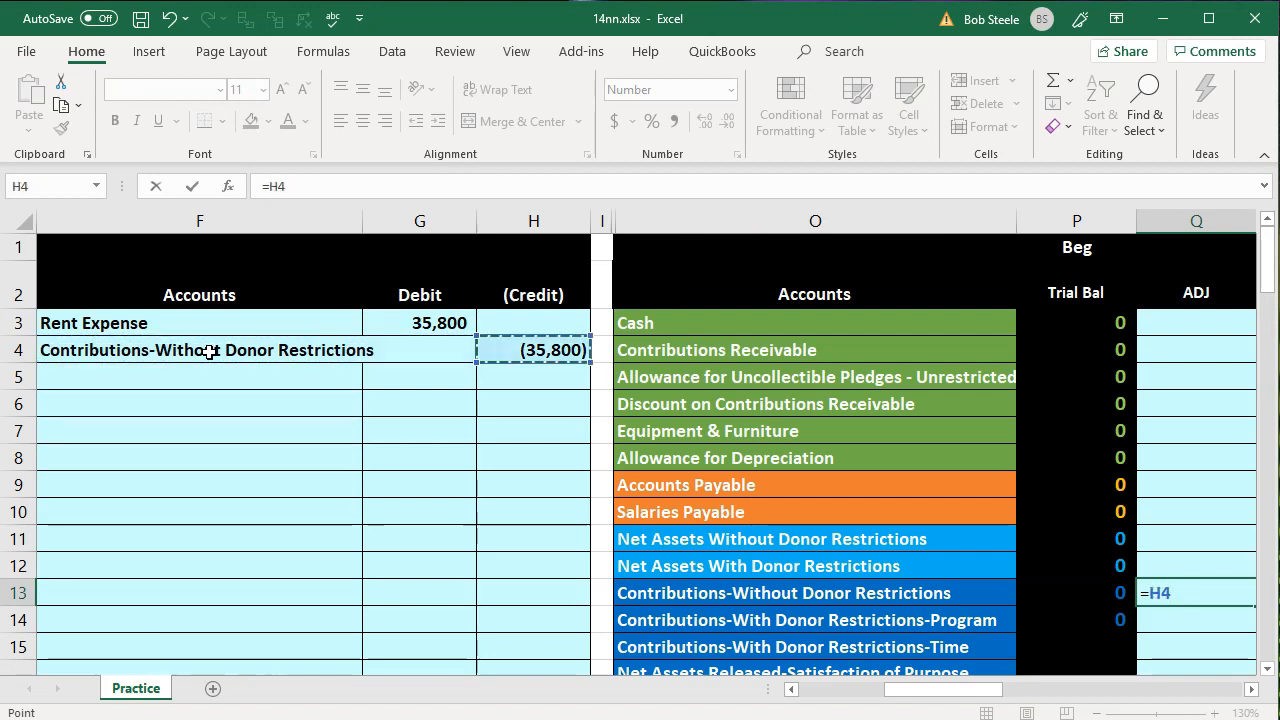
key("Return")
key("Right")
key("Right")
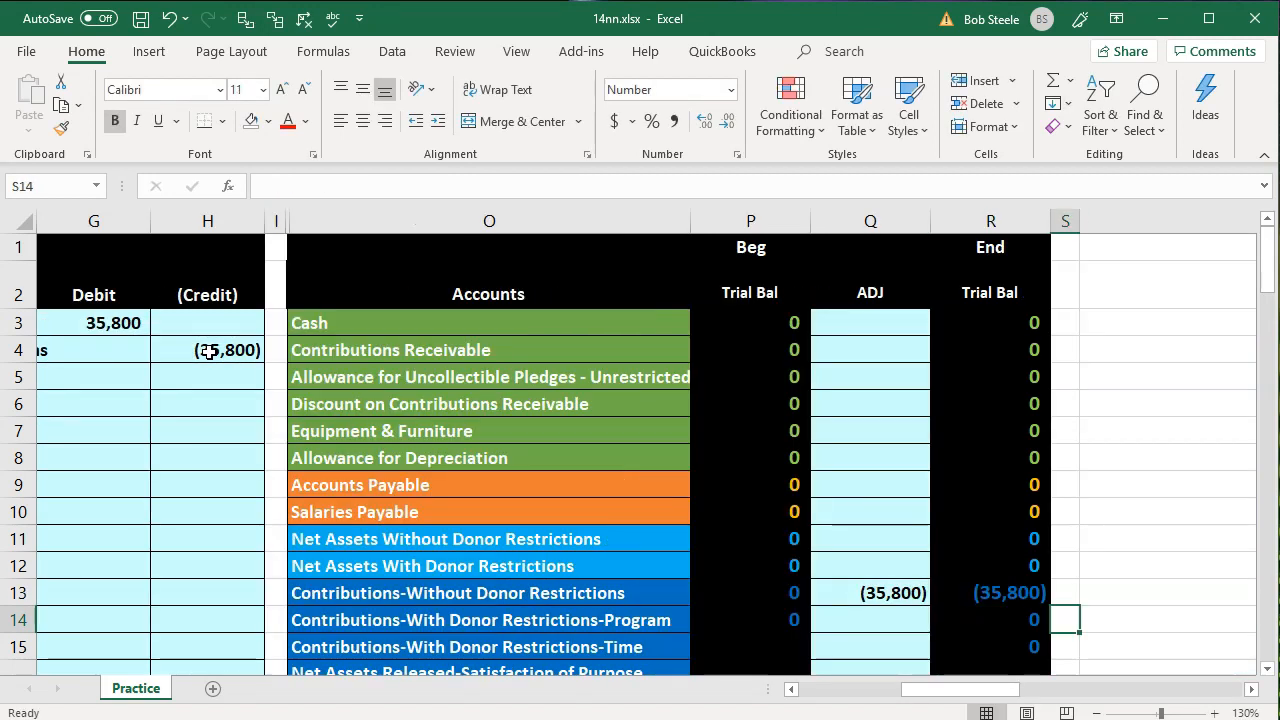
Check the posted contribution and rent adjustments, their ending balances, and the total debits minus credits formula in R26
left_click(862, 595)
scroll(864, 588, "down", 2)
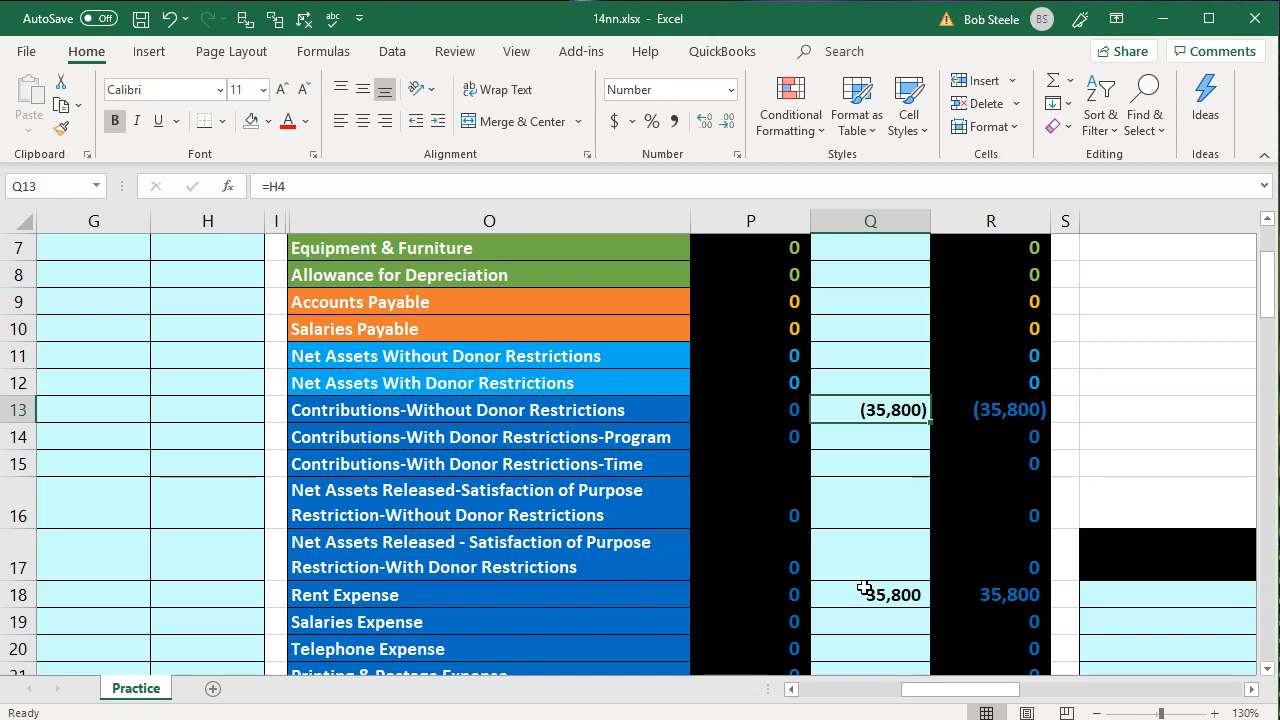
left_click(991, 408)
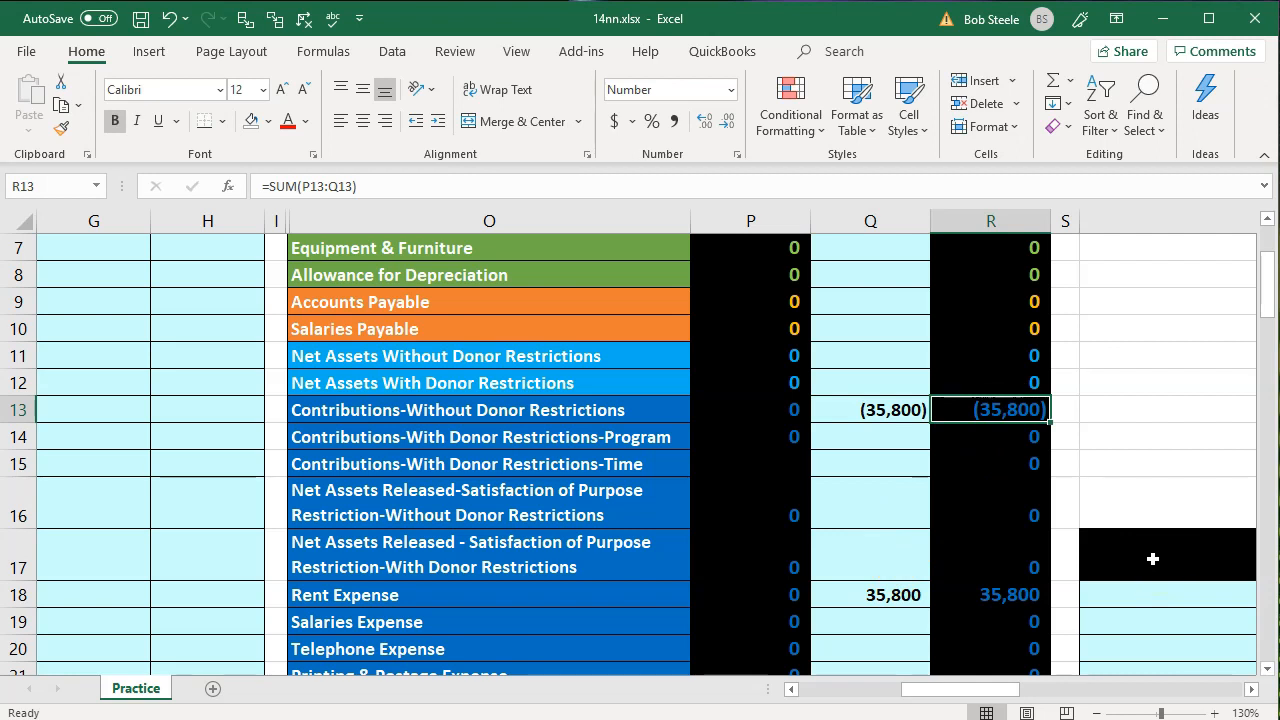
scroll(1152, 559, "down", 2)
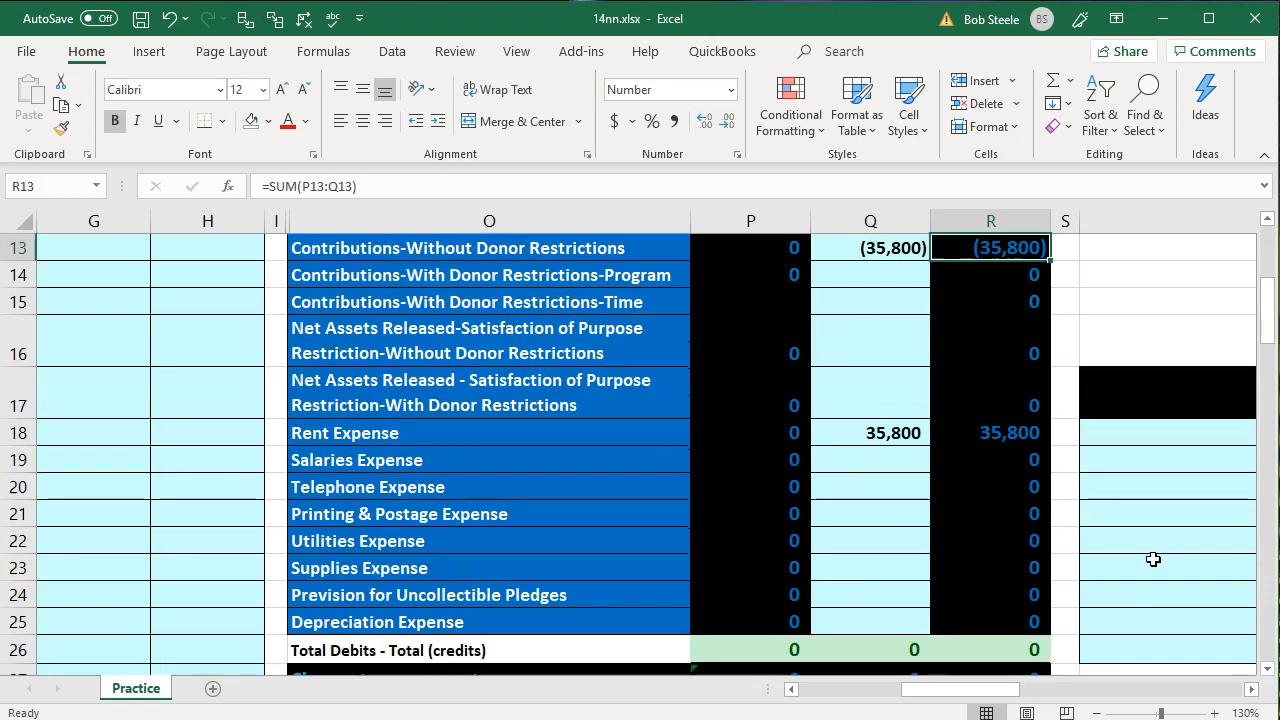
scroll(1152, 559, "down", 1)
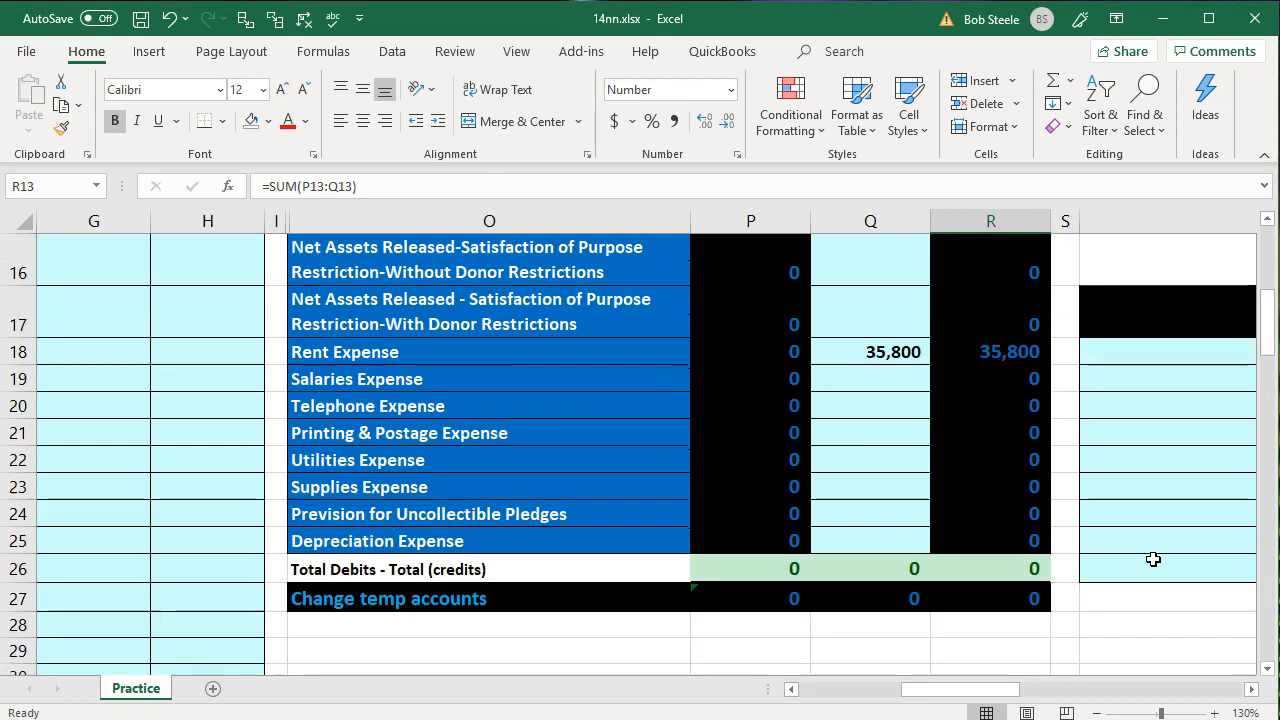
left_click(1034, 566)
key("alt+equal")
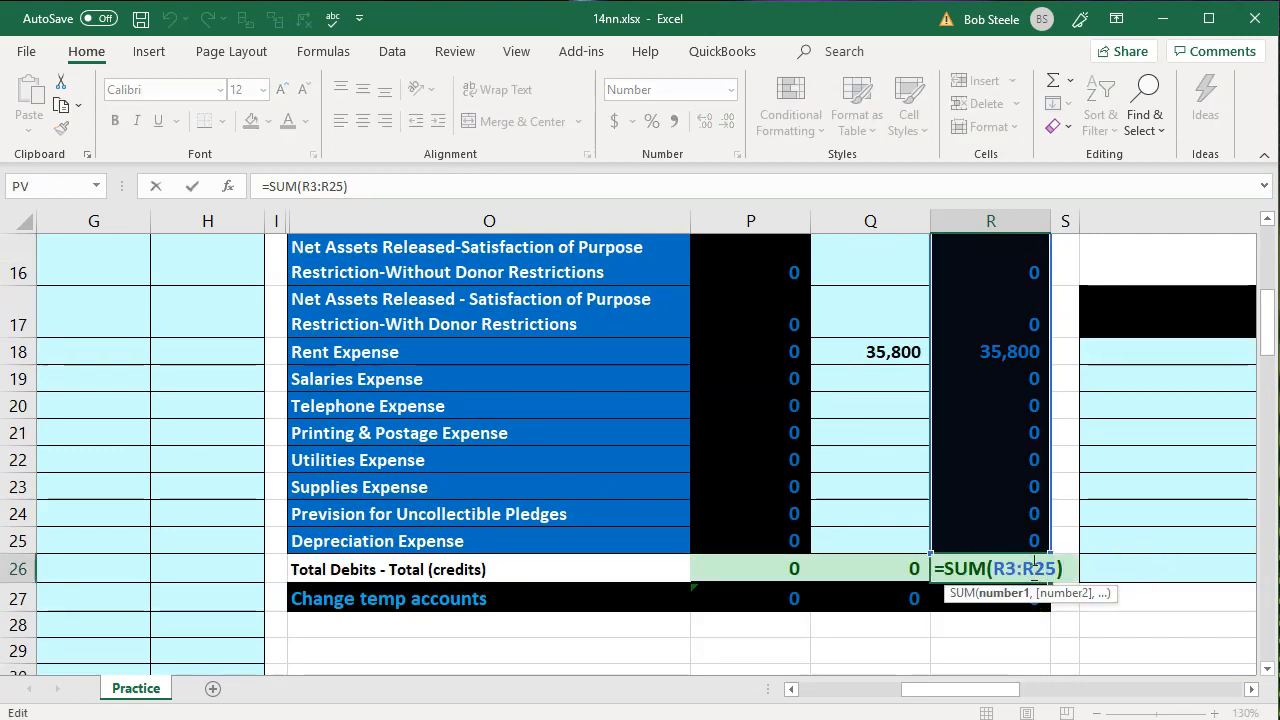
key("Return")
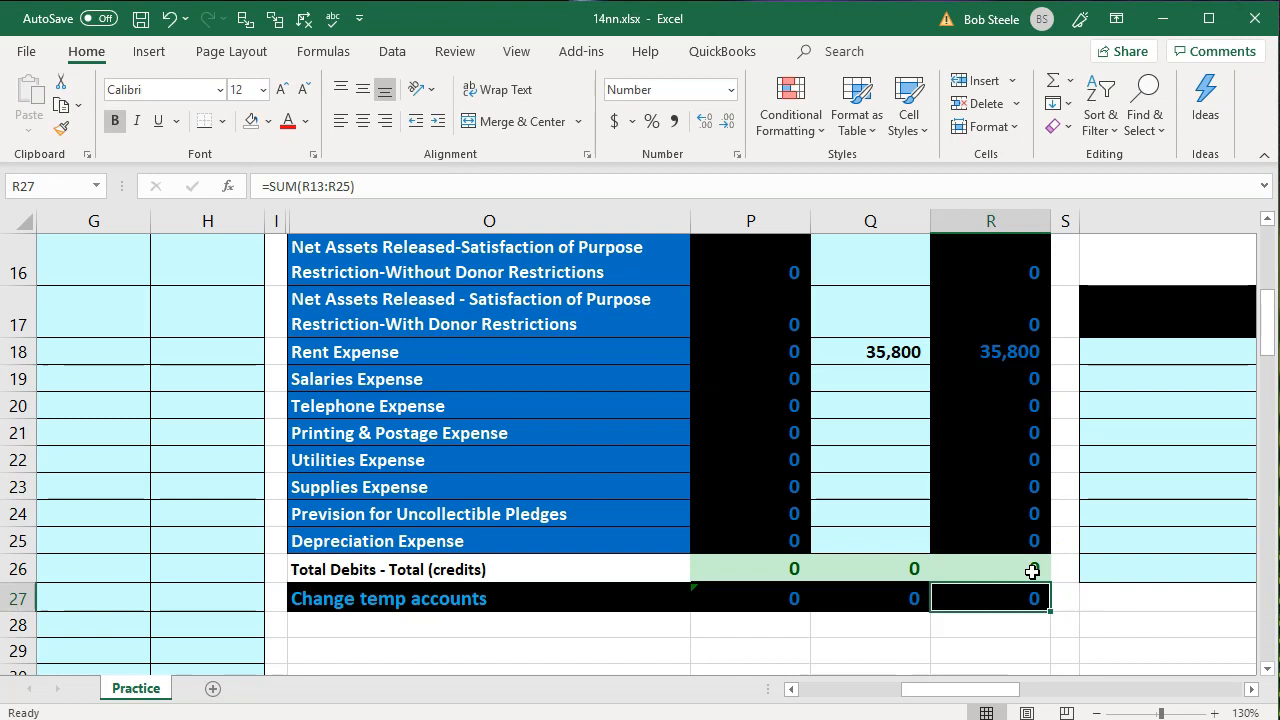
Fill the second transaction's data in B6:C9, from fund drive cash to the government grant, with light green
scroll(1032, 570, "up", 5)
left_click(314, 446)
key("Left")
key("Left")
key("Left")
key("Left")
key("Left")
key("Left")
key("Left")
key("Left")
key("Left")
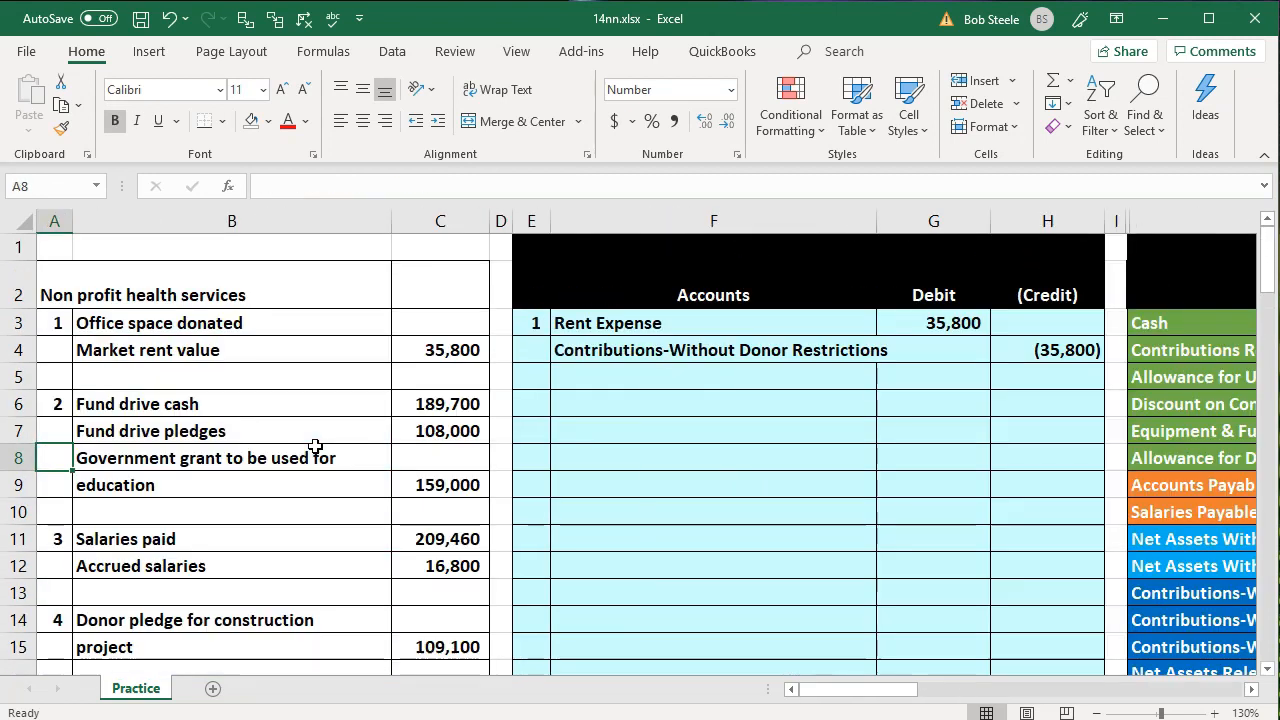
left_click_drag(251, 401, 403, 475)
right_click(400, 472)
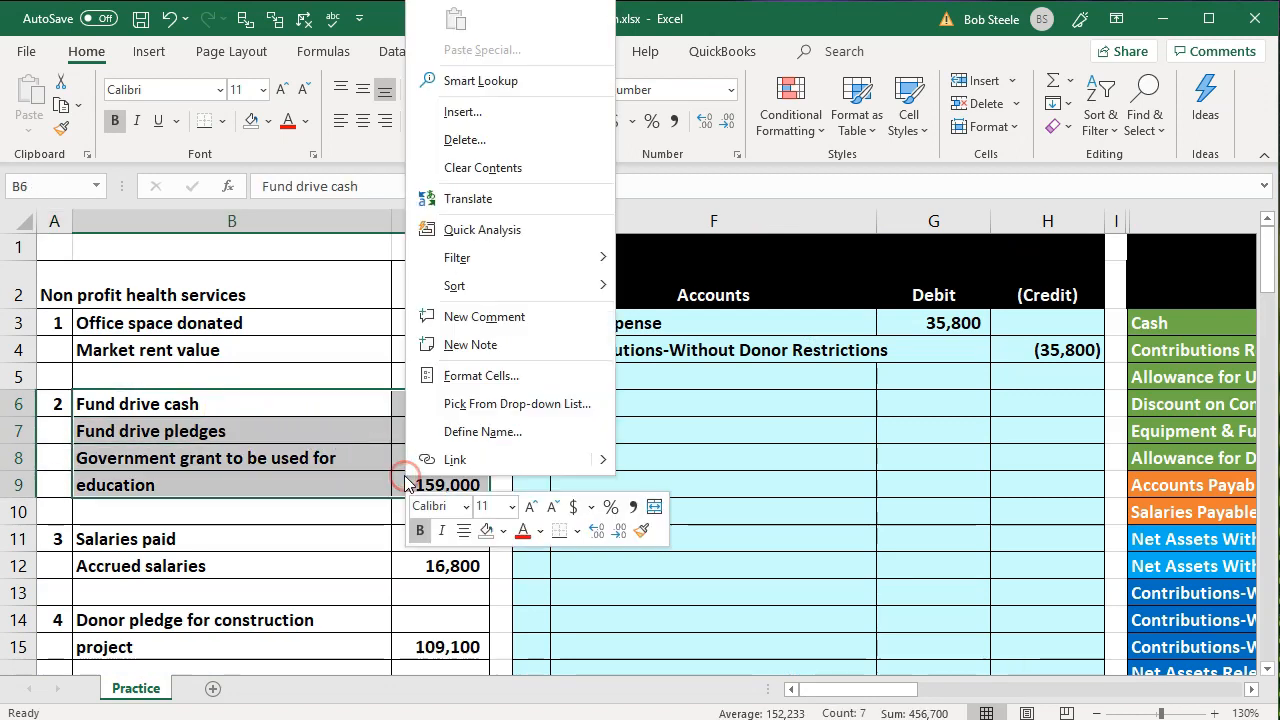
left_click(504, 532)
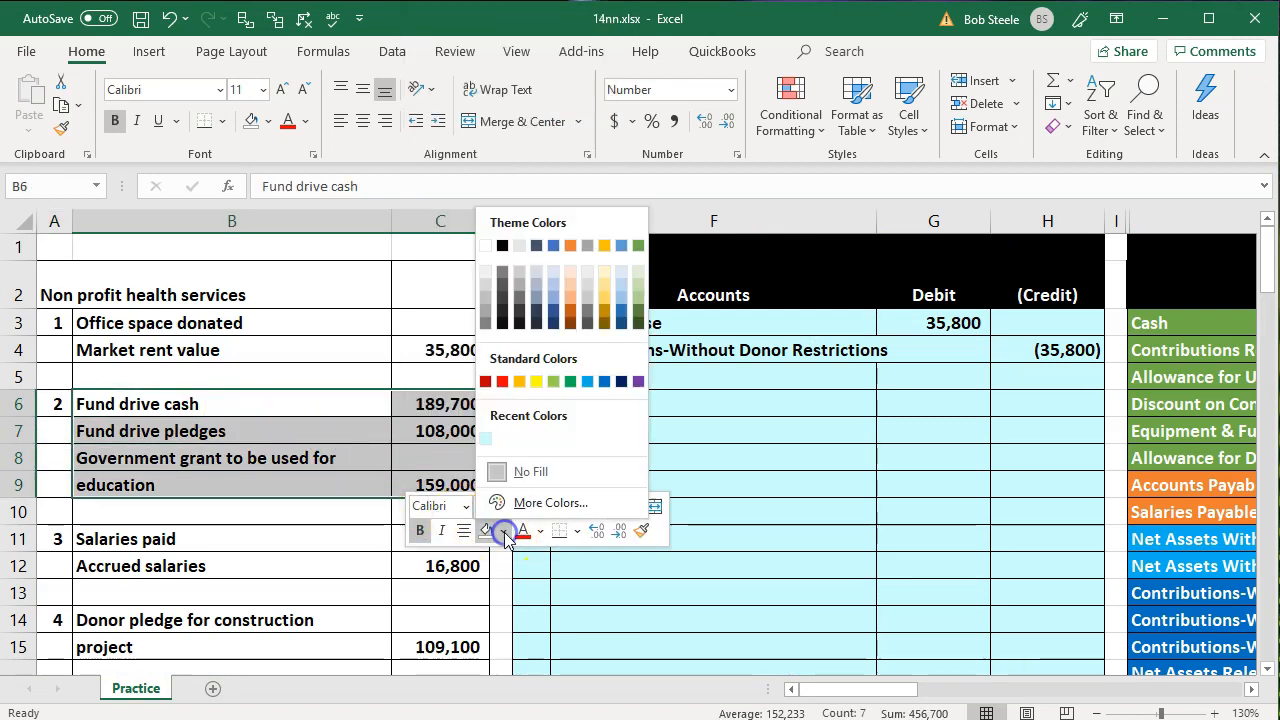
left_click(554, 384)
left_click(240, 482)
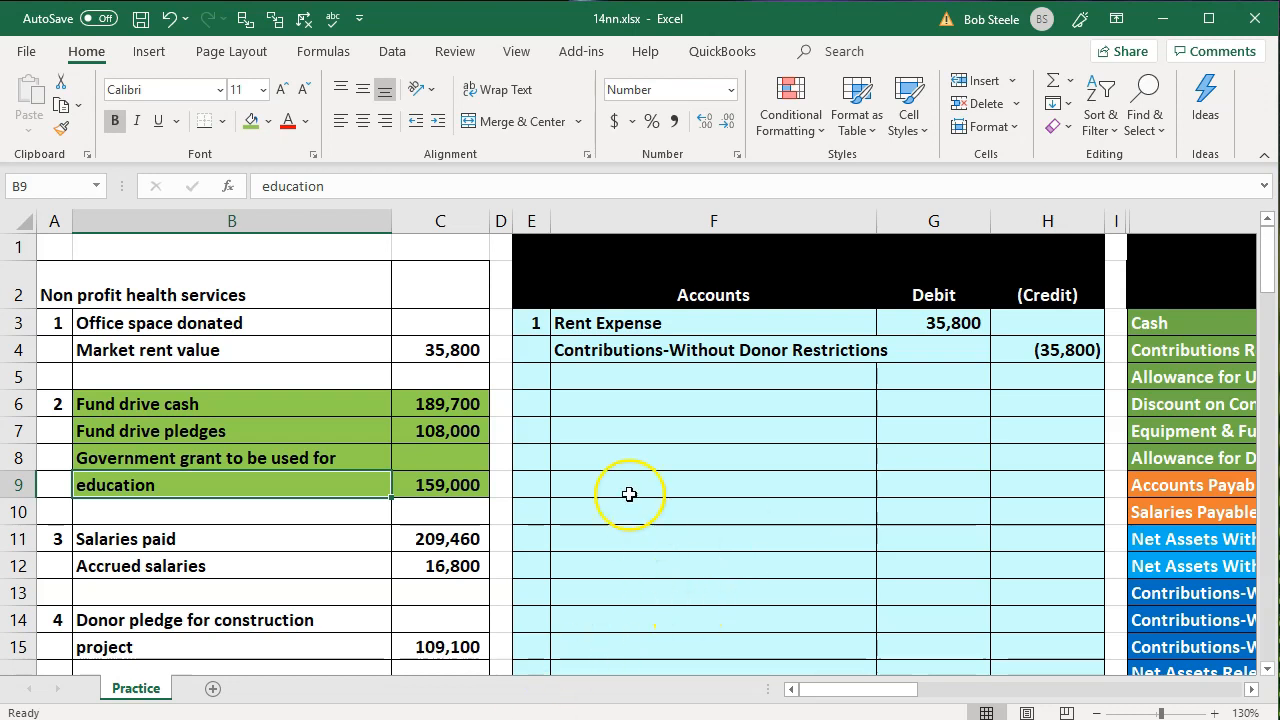
Number the second journal entry 2 in E6 and link its first account in F6 to Cash with =O3
left_click(537, 398)
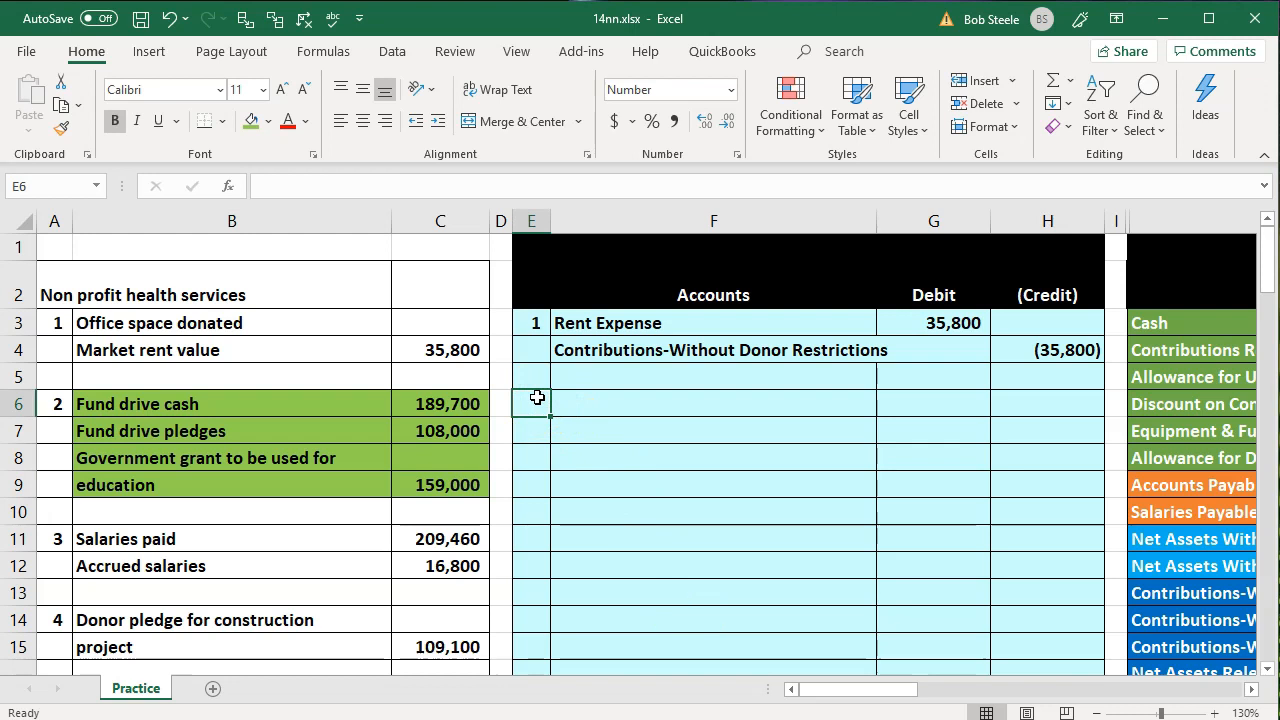
type("2")
key("Tab")
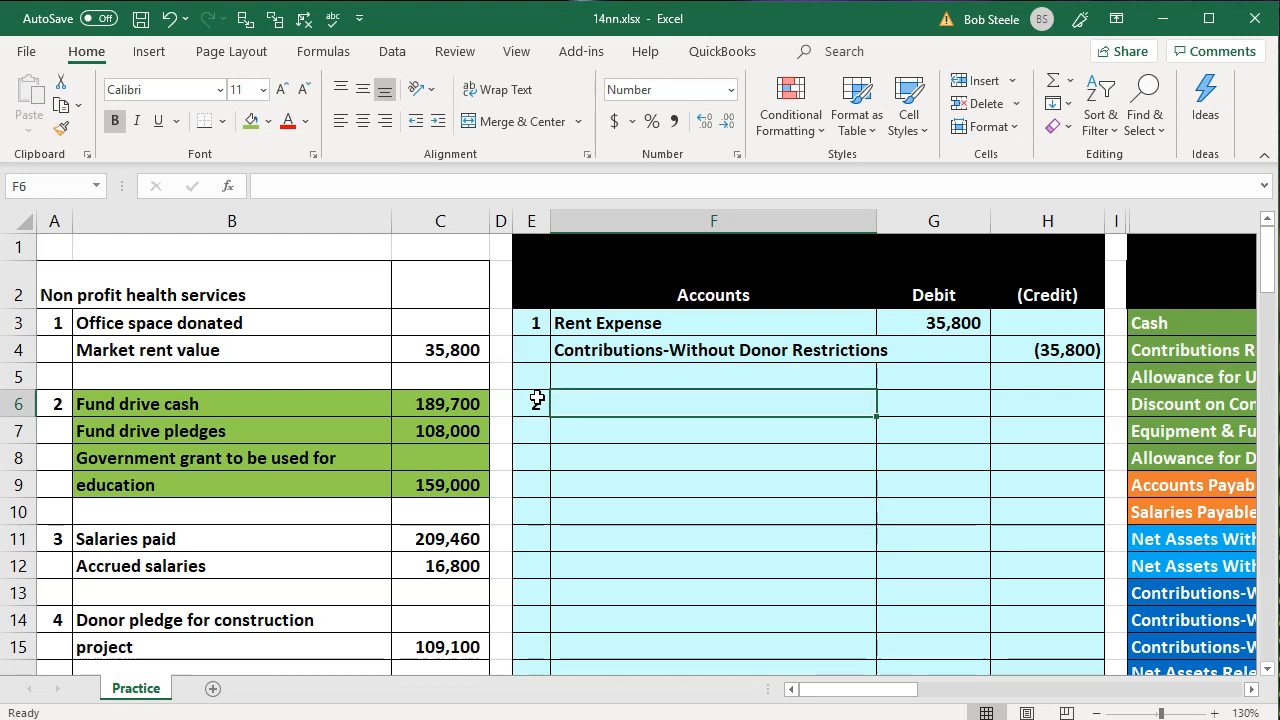
type("=")
key("Right")
key("Right")
Link the second debit account in F7 to Contributions Receivable in the trial balance with =O4
key("Right")
key("Right")
key("Up")
key("Up")
key("Up")
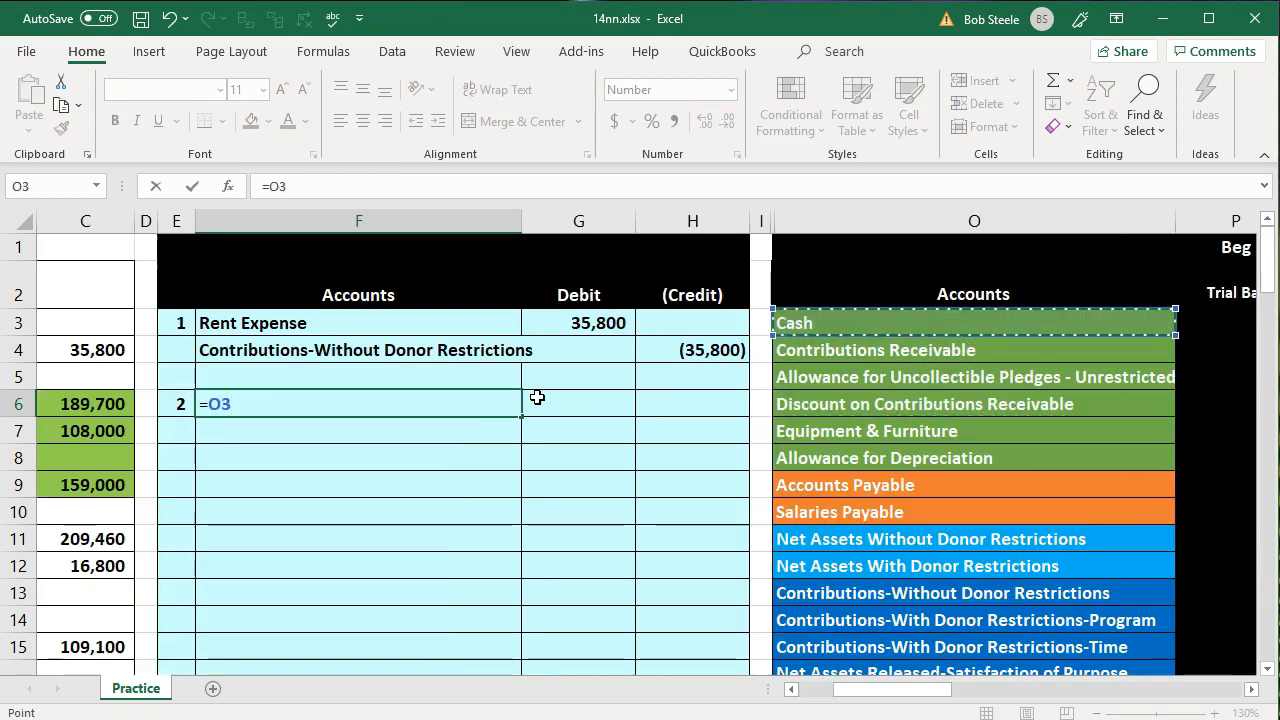
key("Return")
key("Left")
key("Left")
key("Left")
key("Left")
key("Left")
key("Right")
key("Right")
key("Right")
key("Right")
key("Right")
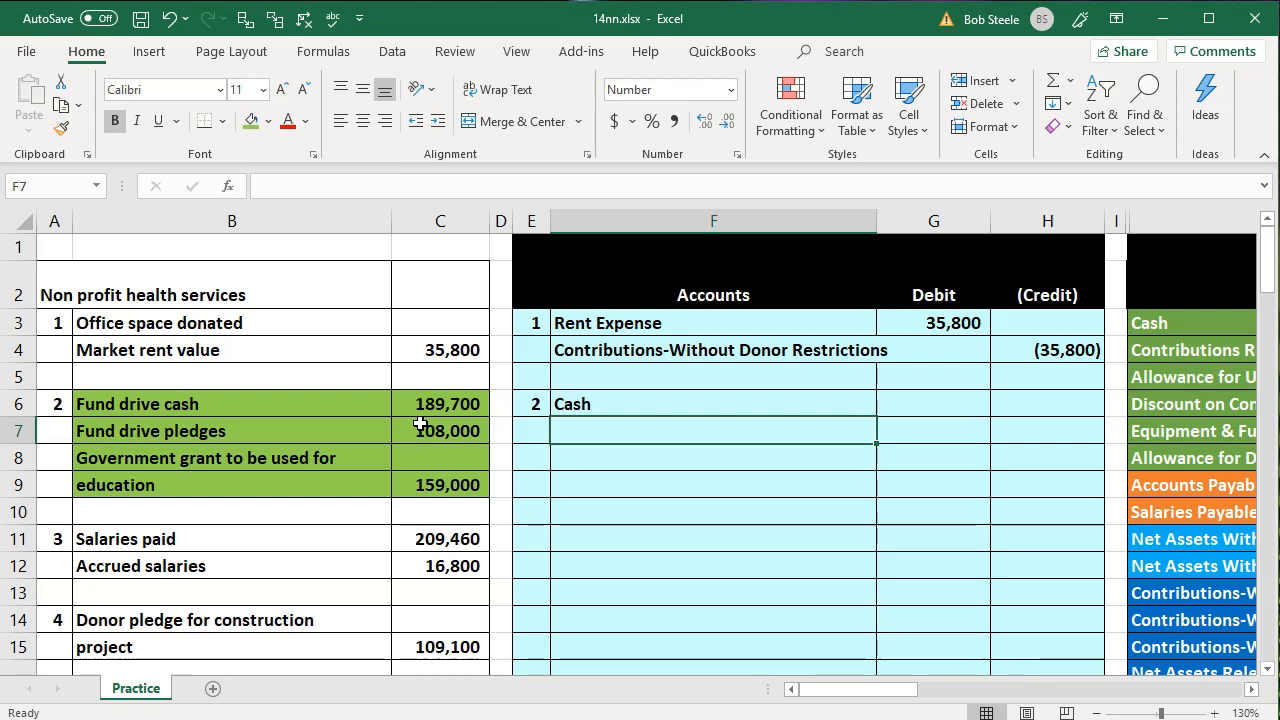
type("=")
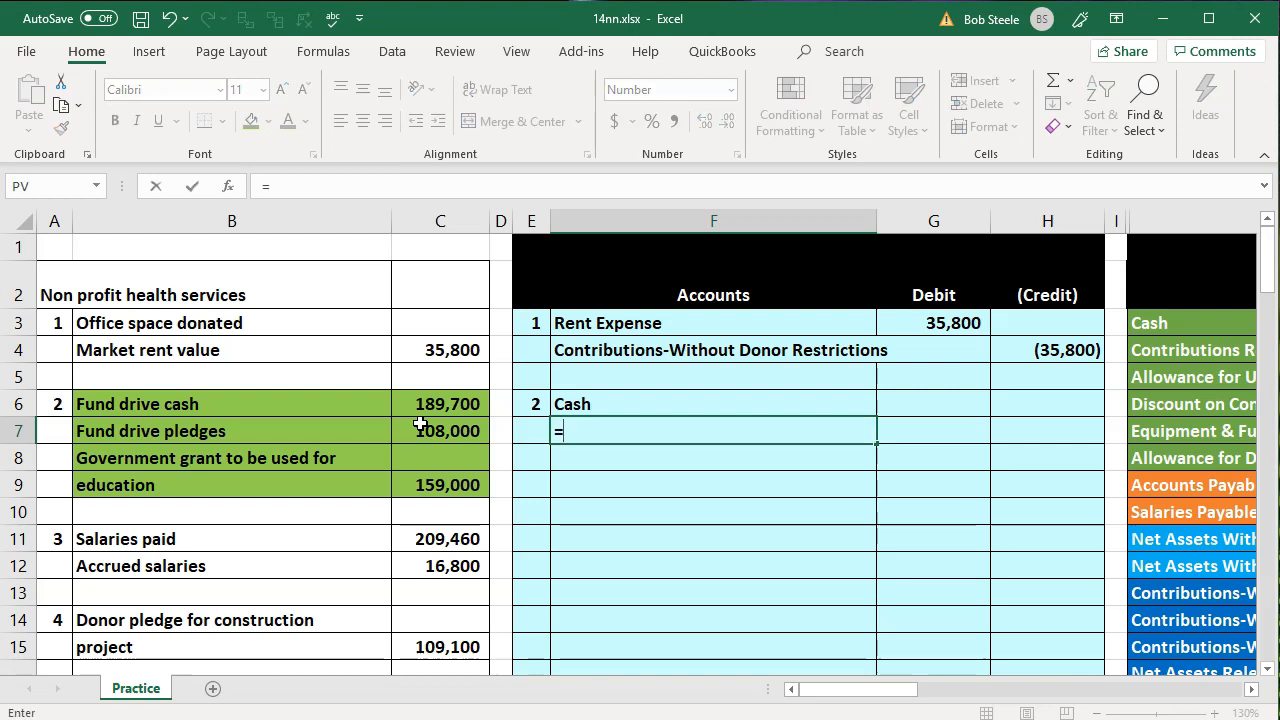
key("Right")
key("Right")
key("Right")
key("Right")
key("Right")
key("Up")
key("Up")
key("Up")
key("Left")
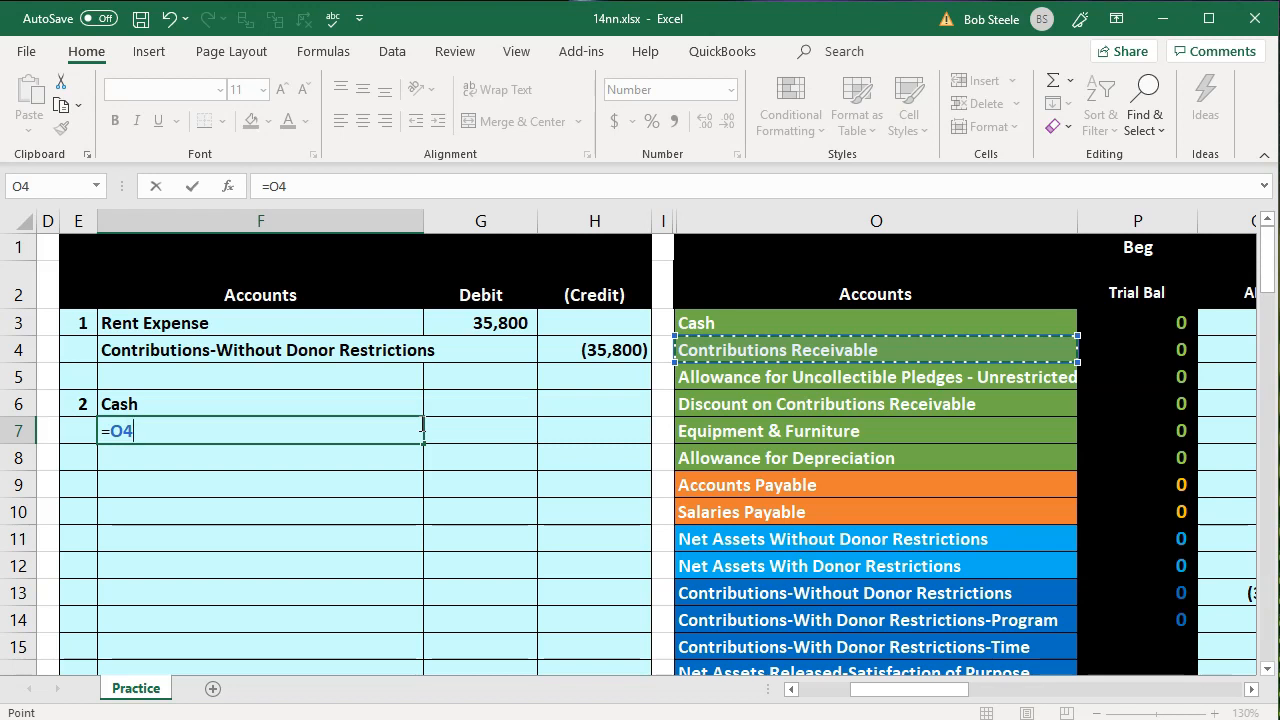
key("Return")
Set the Contributions Receivable debit in G7 to the fund drive pledges amount with =C7
key("Left")
key("Left")
key("Left")
key("Left")
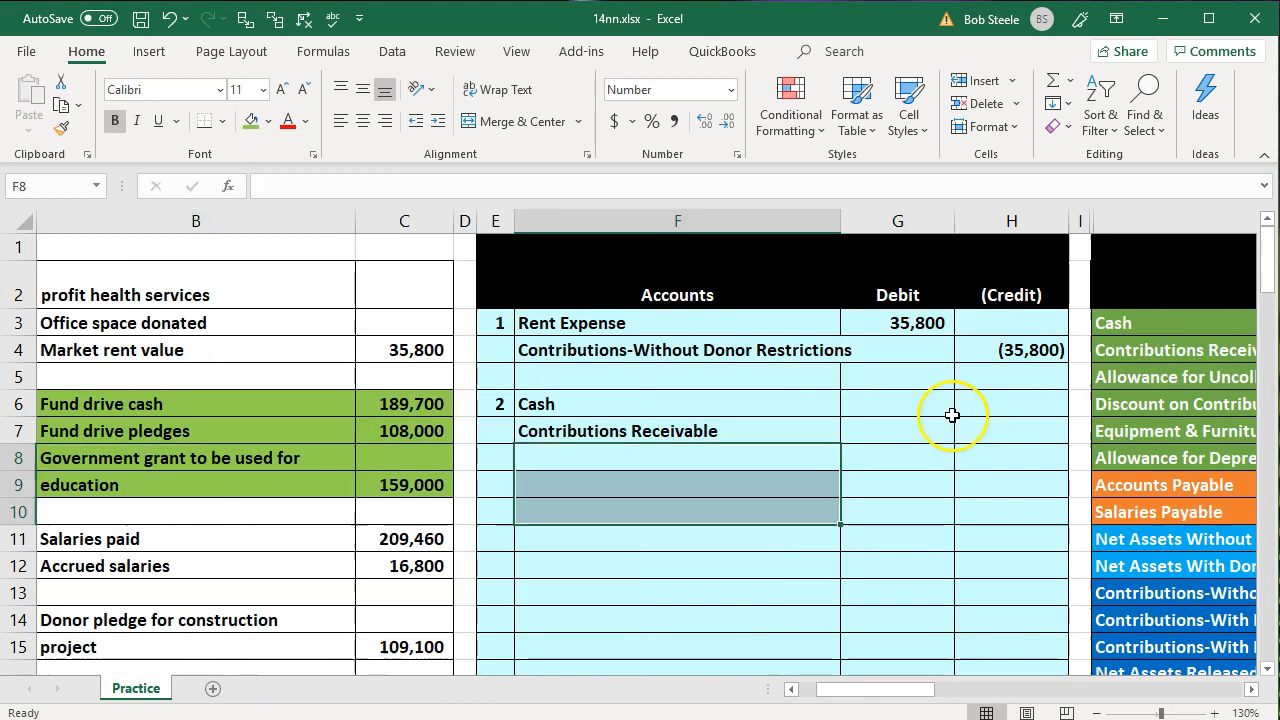
left_click(871, 432)
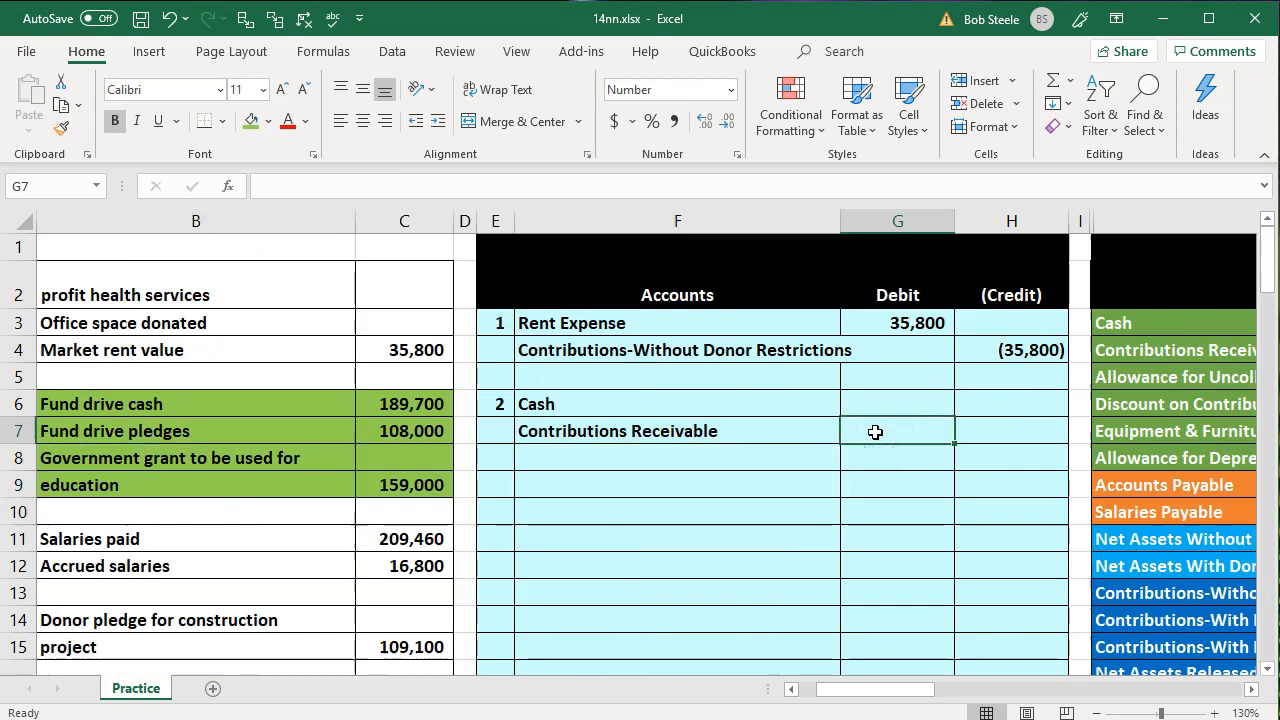
type("=")
key("Left")
key("Left")
key("Left")
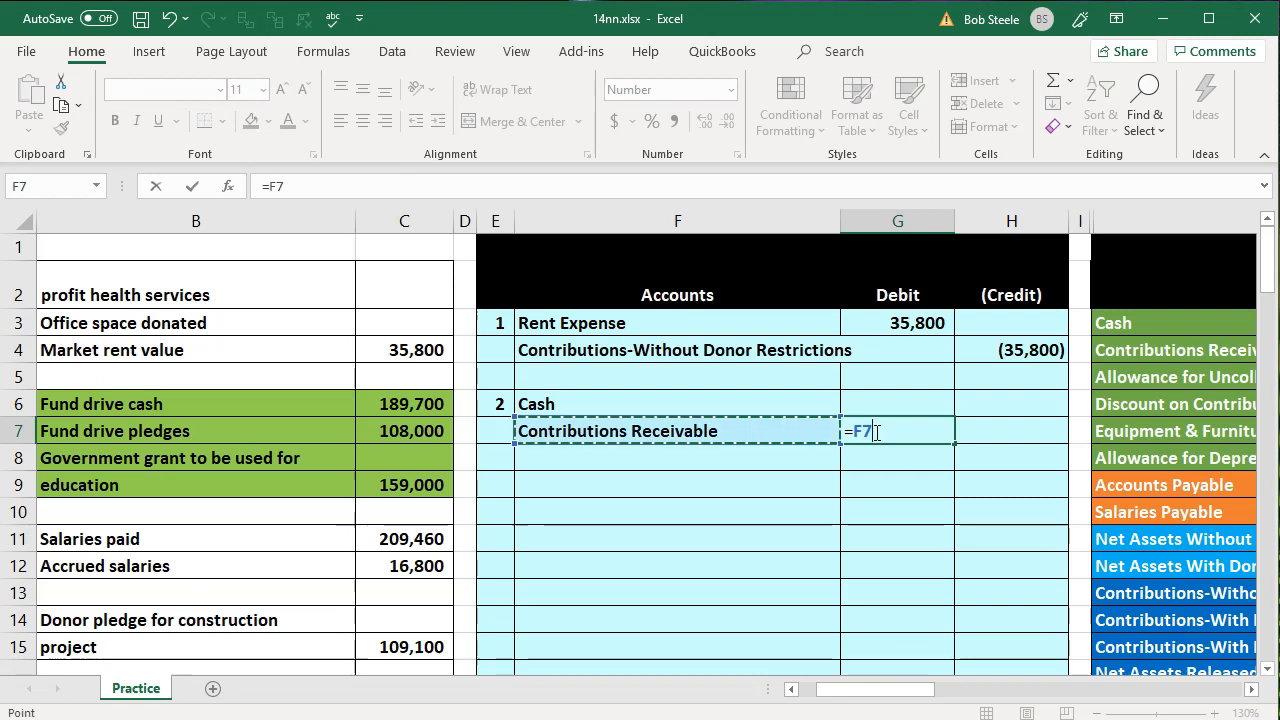
key("Left")
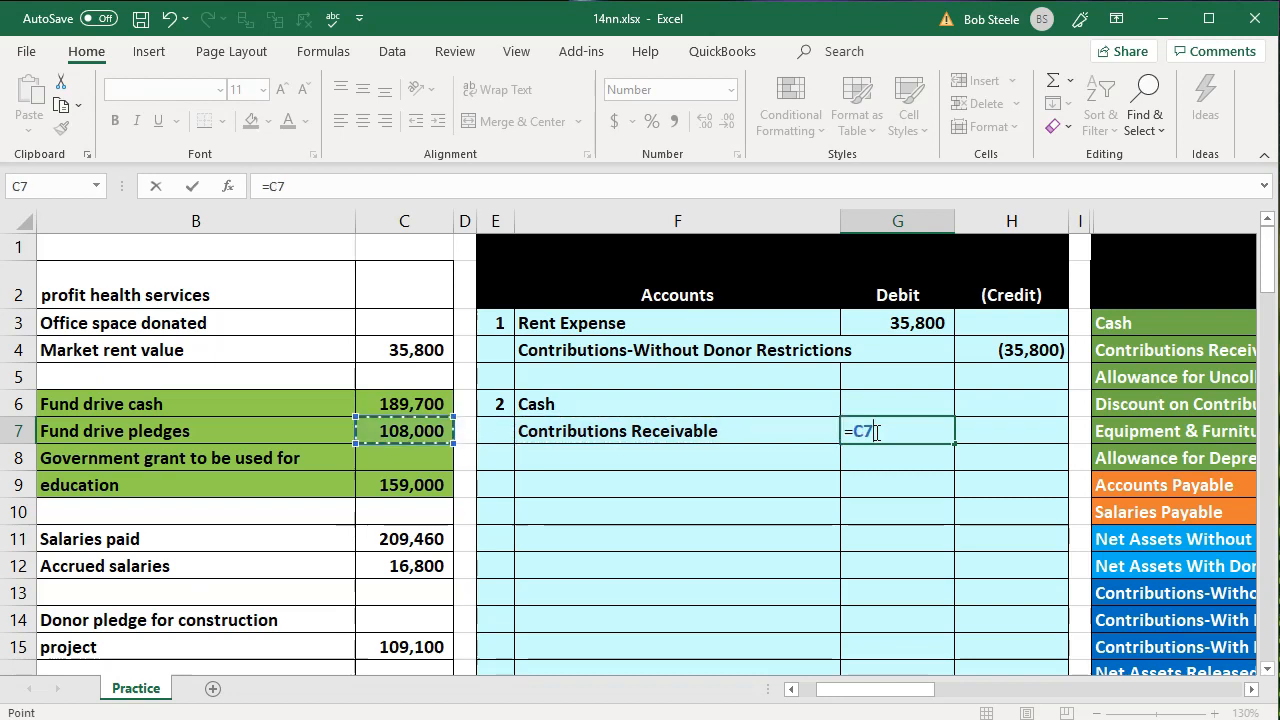
key("Return")
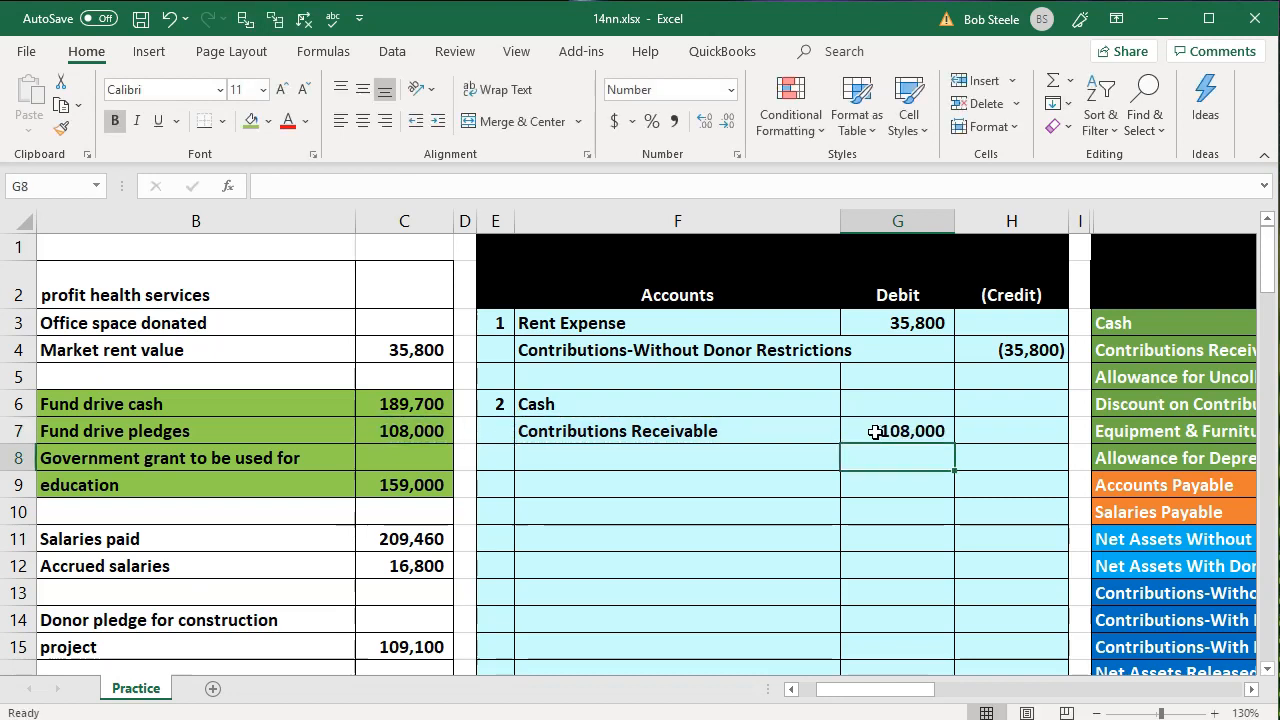
scroll(875, 431, "left", 1)
left_click(935, 438)
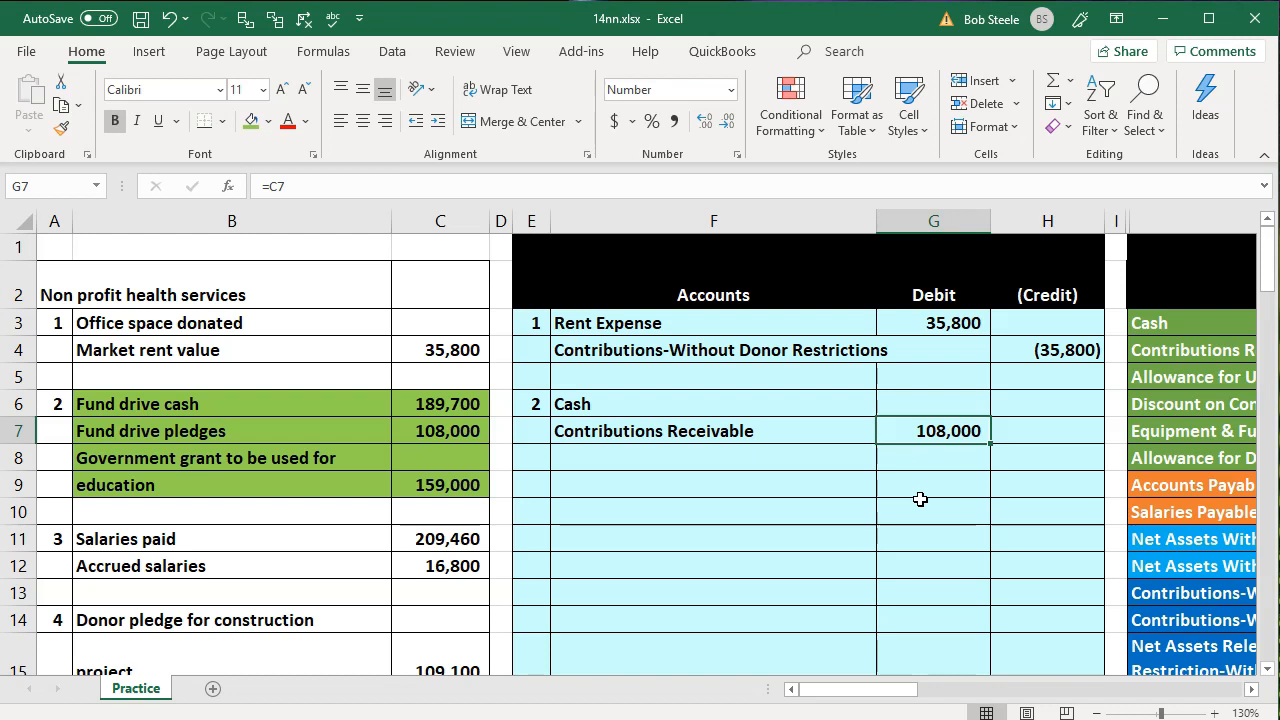
Link the first credit account in F8 to Contributions-Without Donor Restrictions in the trial balance with =O13
left_click(772, 465)
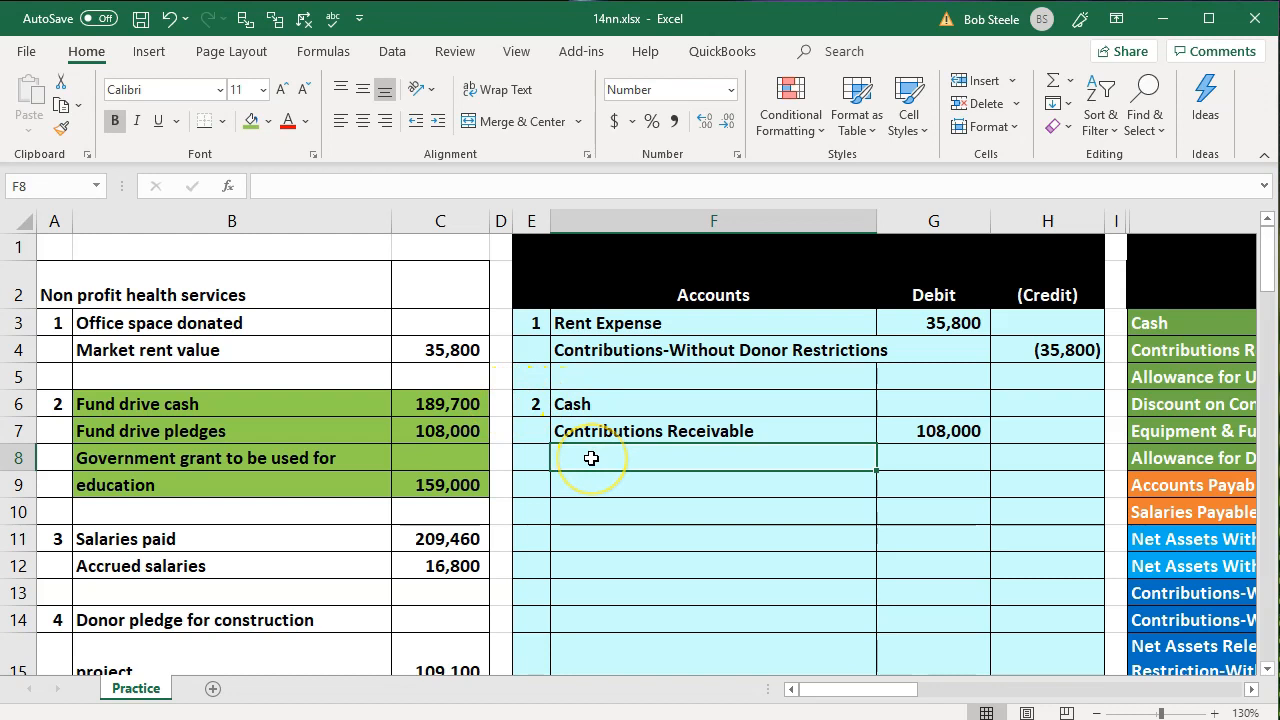
type("=")
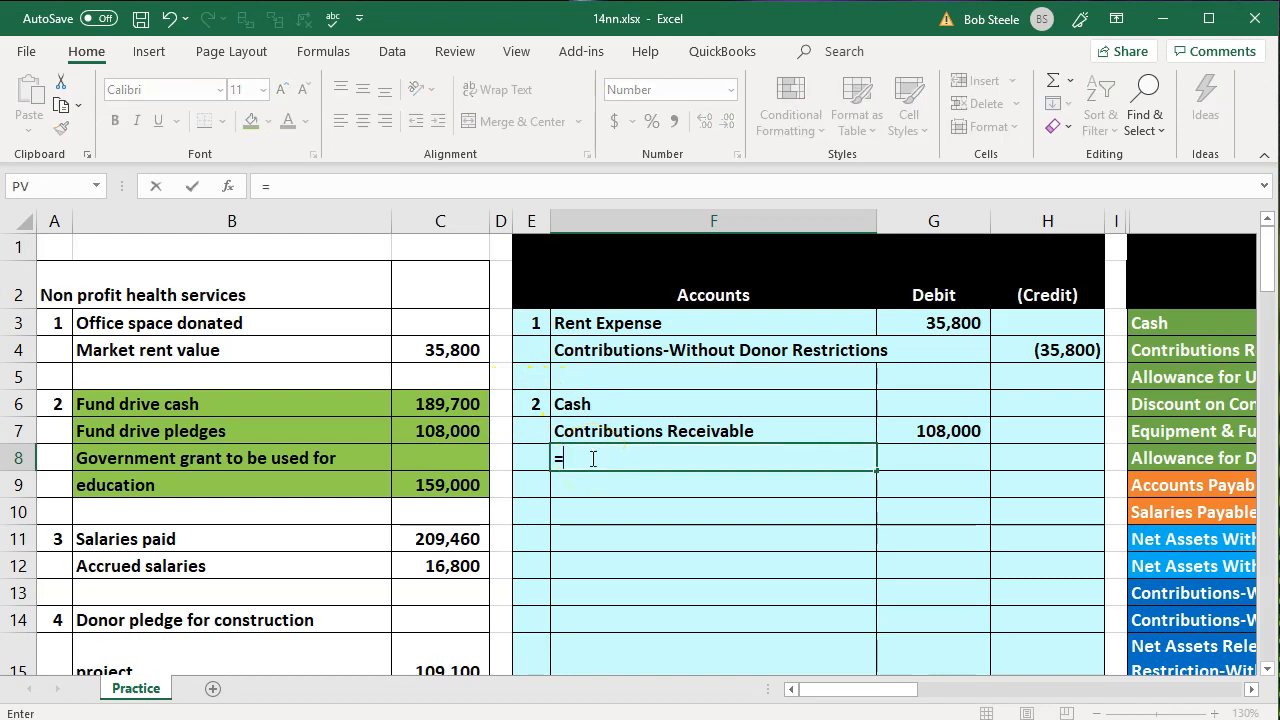
key("Right")
key("Right")
key("Right")
key("Right")
key("Down")
key("Down")
key("Down")
key("Down")
key("Down")
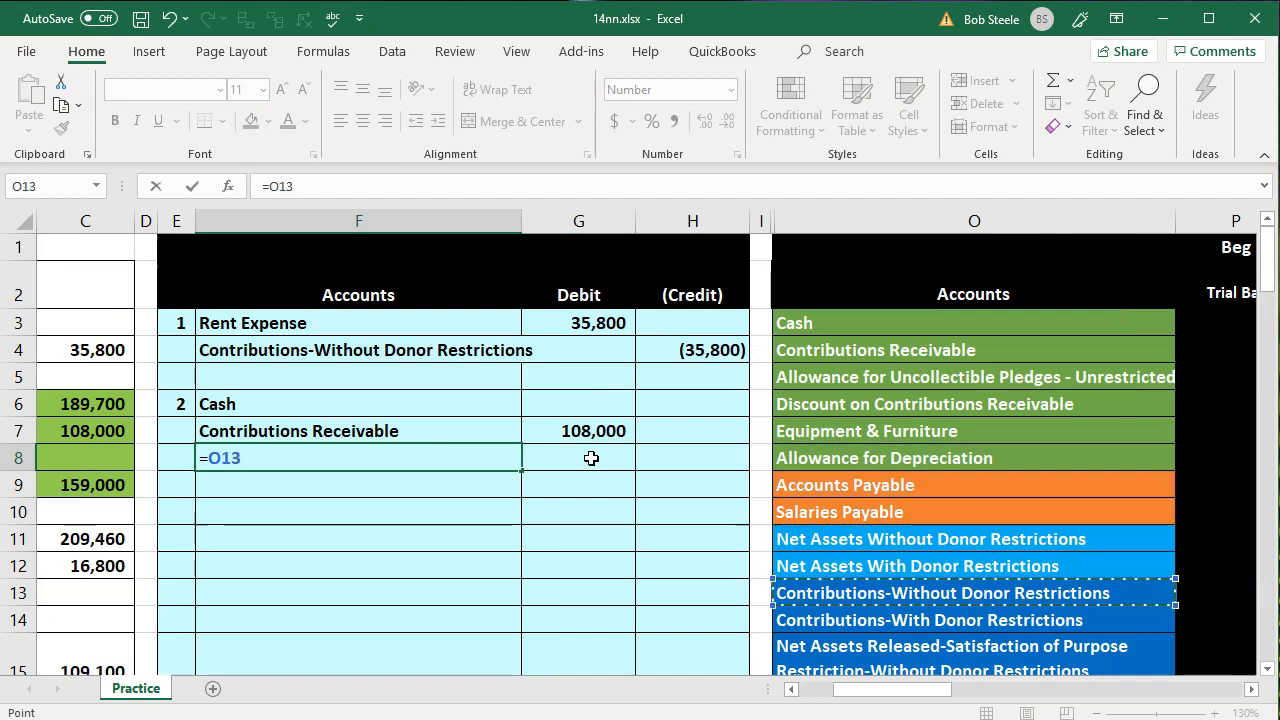
key("Return")
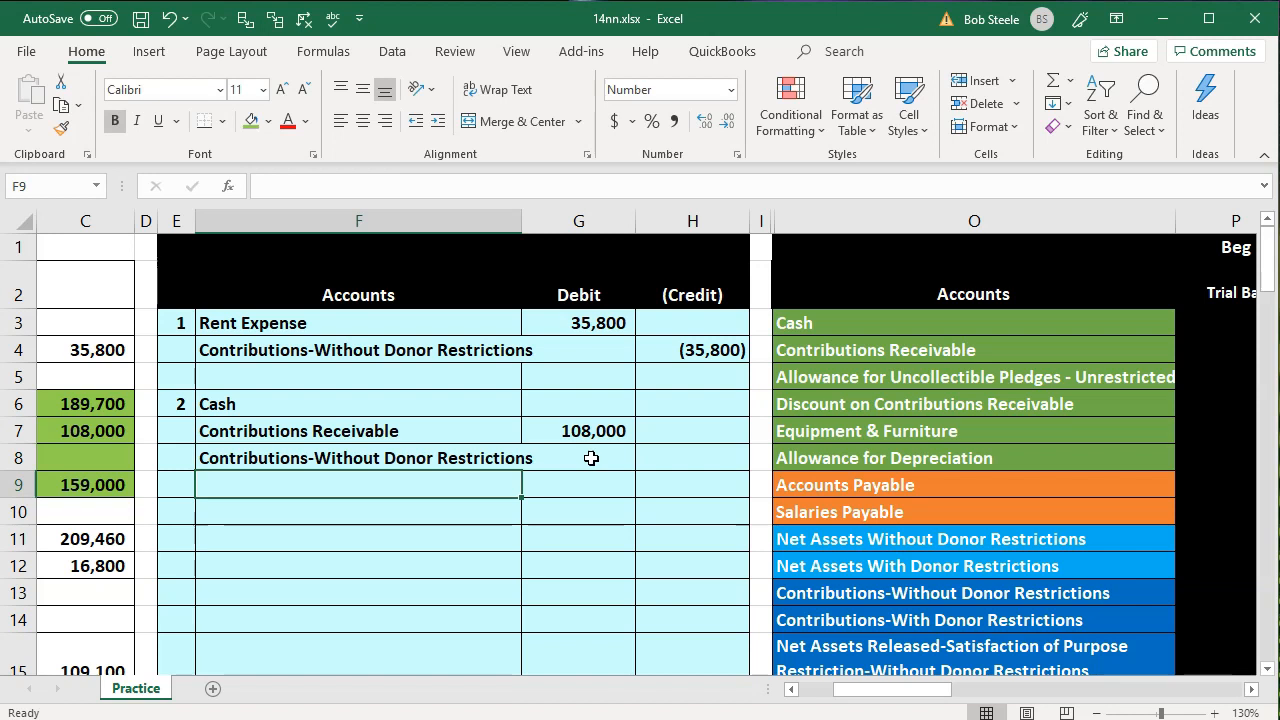
Link the second credit account in F9 to Contributions-With Donor Restrictions in the trial balance with =O14
type("=")
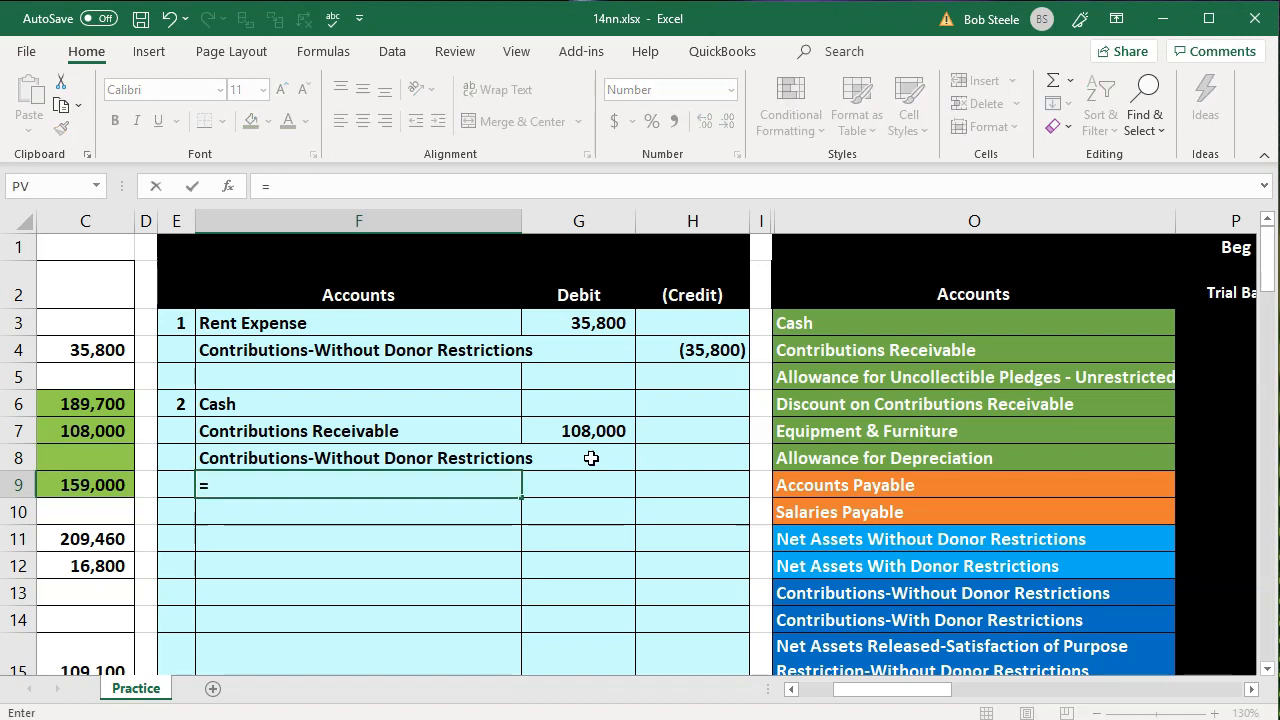
key("Right")
key("Right")
key("Right")
key("Right")
key("Right")
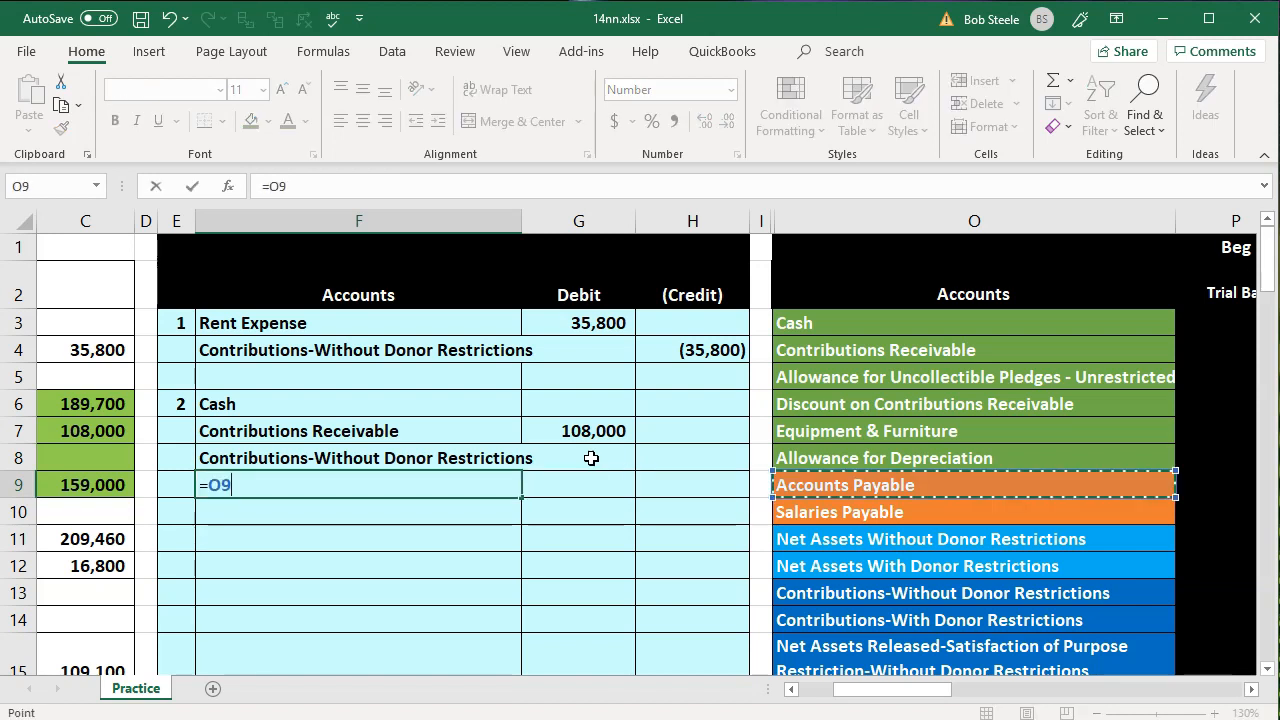
key("Down")
key("Down")
key("Down")
key("Down")
key("Left")
key("Down")
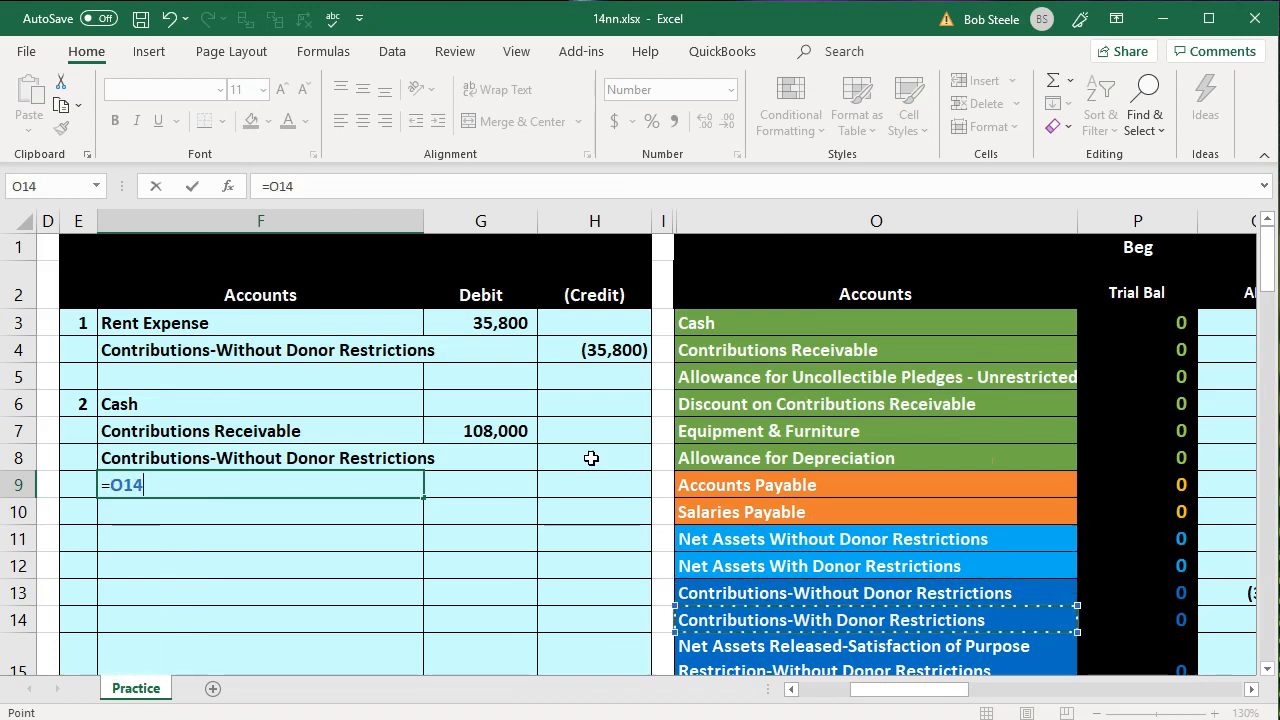
key("Return")
Set the Cash debit in G6 to the fund drive cash plus the government grant with =C6+C9
key("Left")
key("Left")
key("Left")
key("Left")
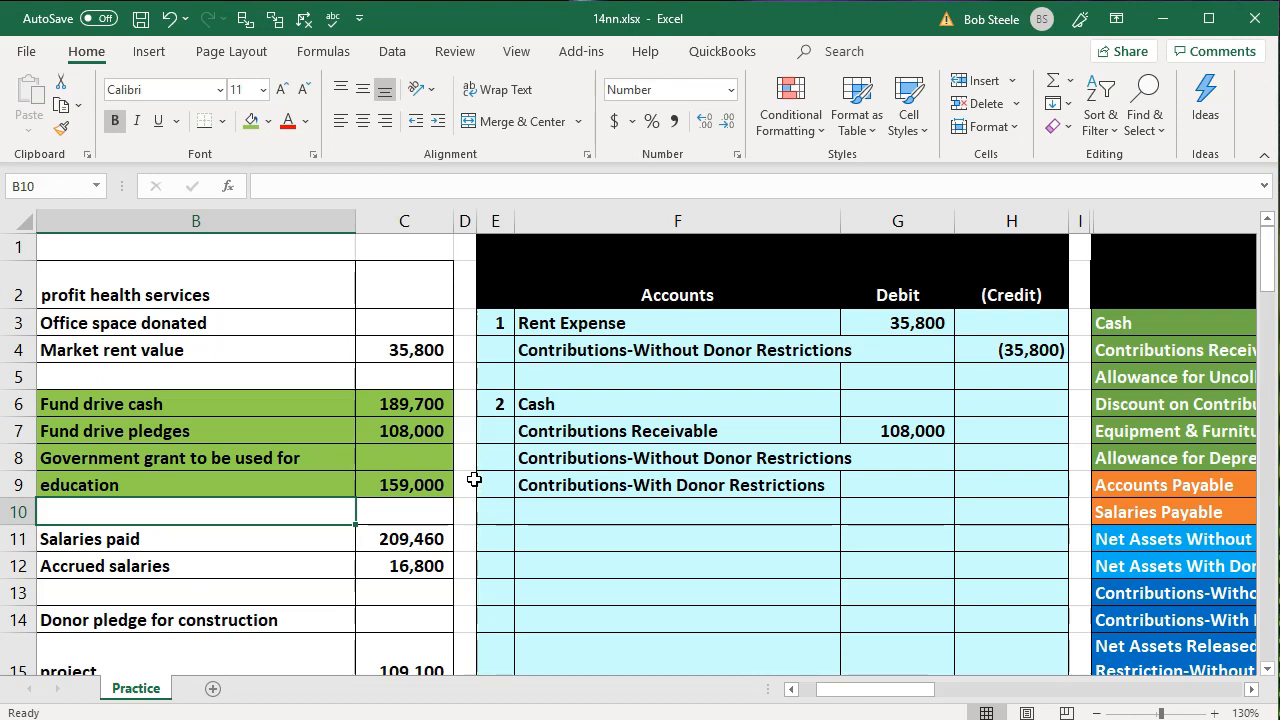
left_click(879, 402)
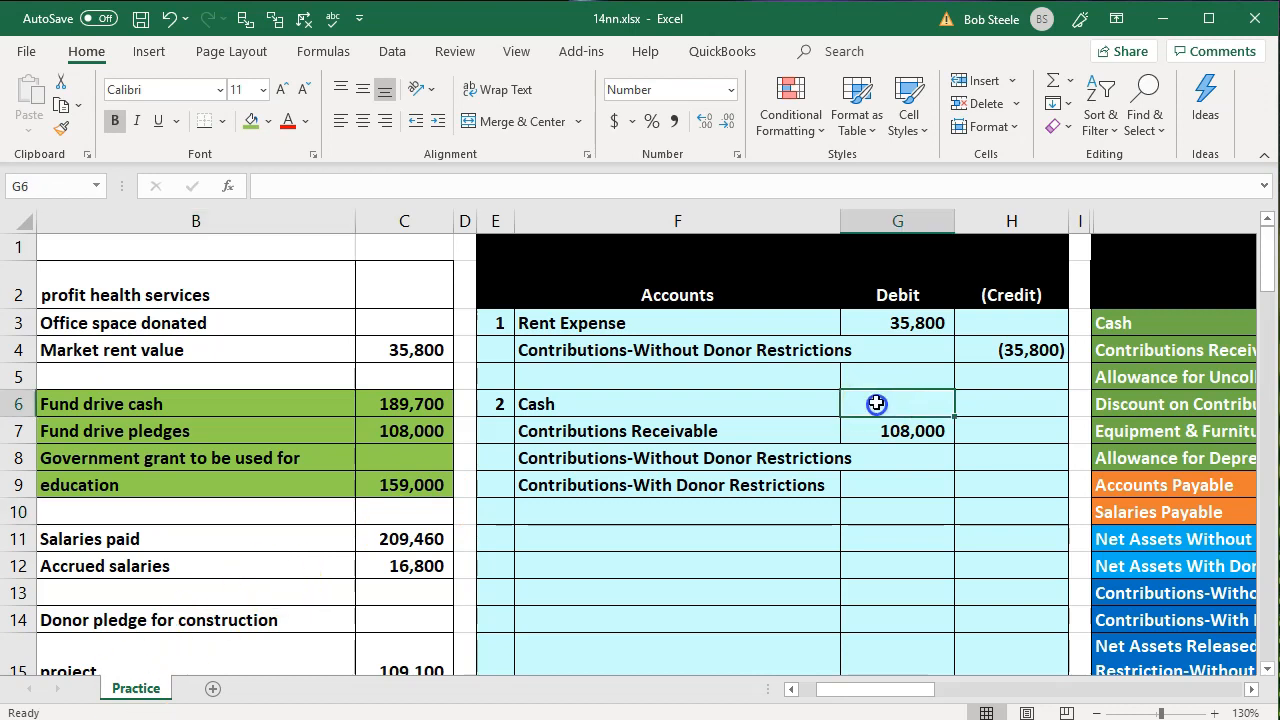
type("=")
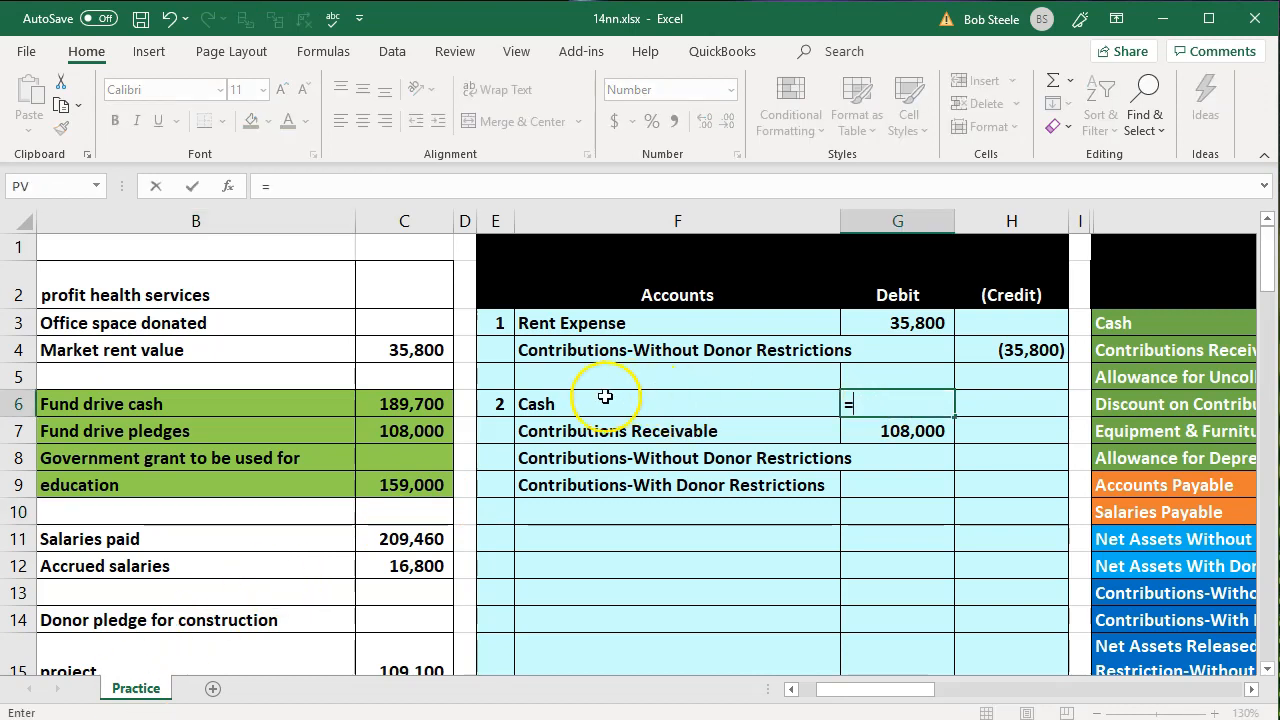
left_click(430, 403)
type("+")
left_click(429, 476)
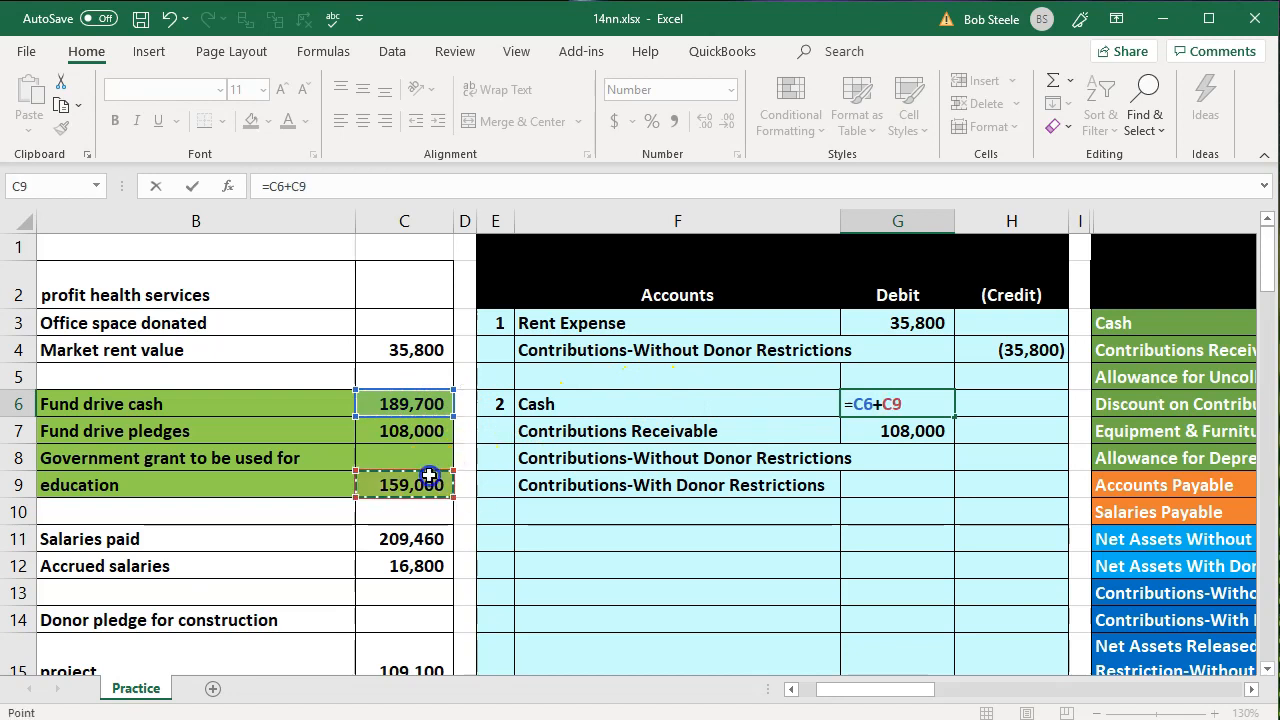
key("Return")
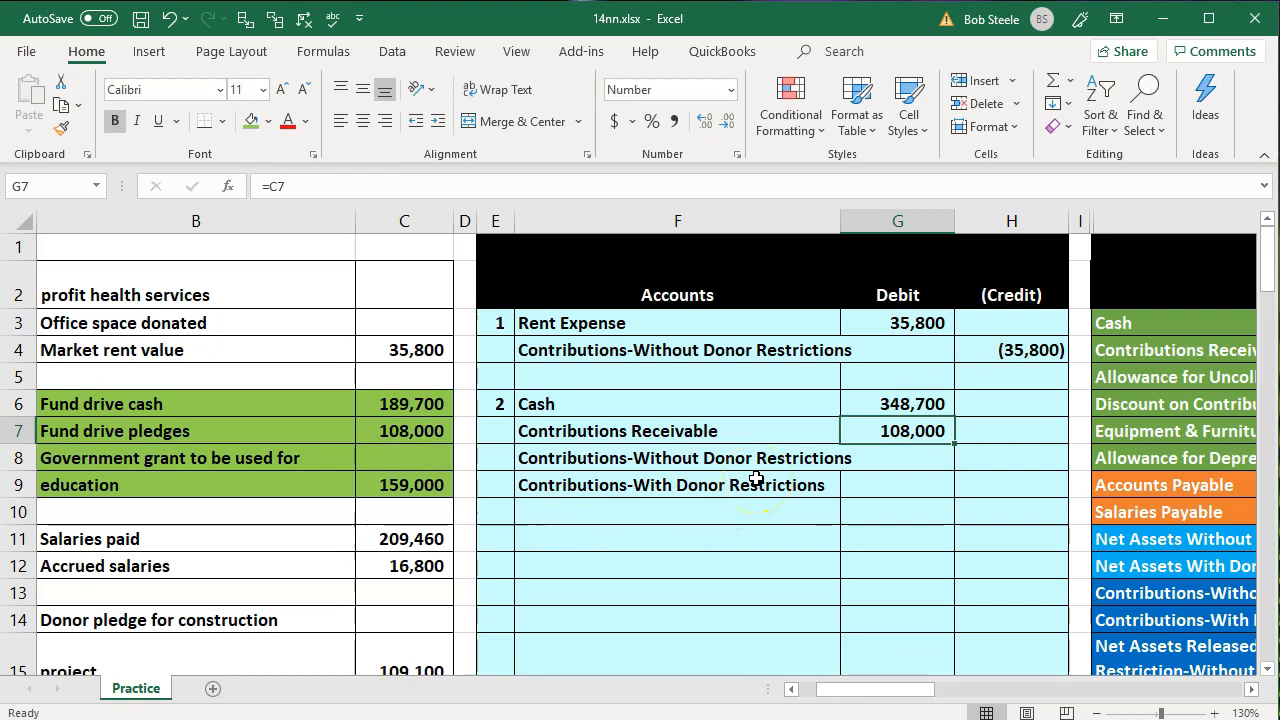
Enter the Contributions-Without Donor Restrictions credit in H8 as the negative of fund drive cash with -C6
left_click(1022, 460)
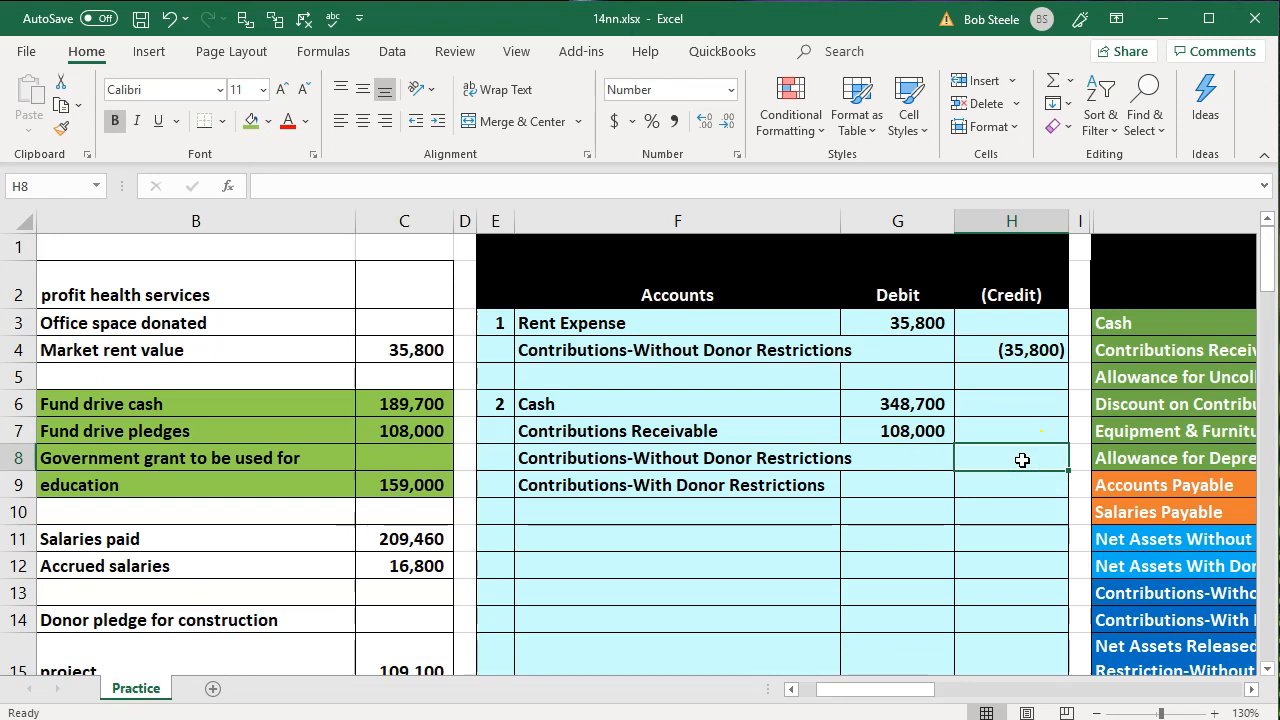
type("-")
left_click(437, 401)
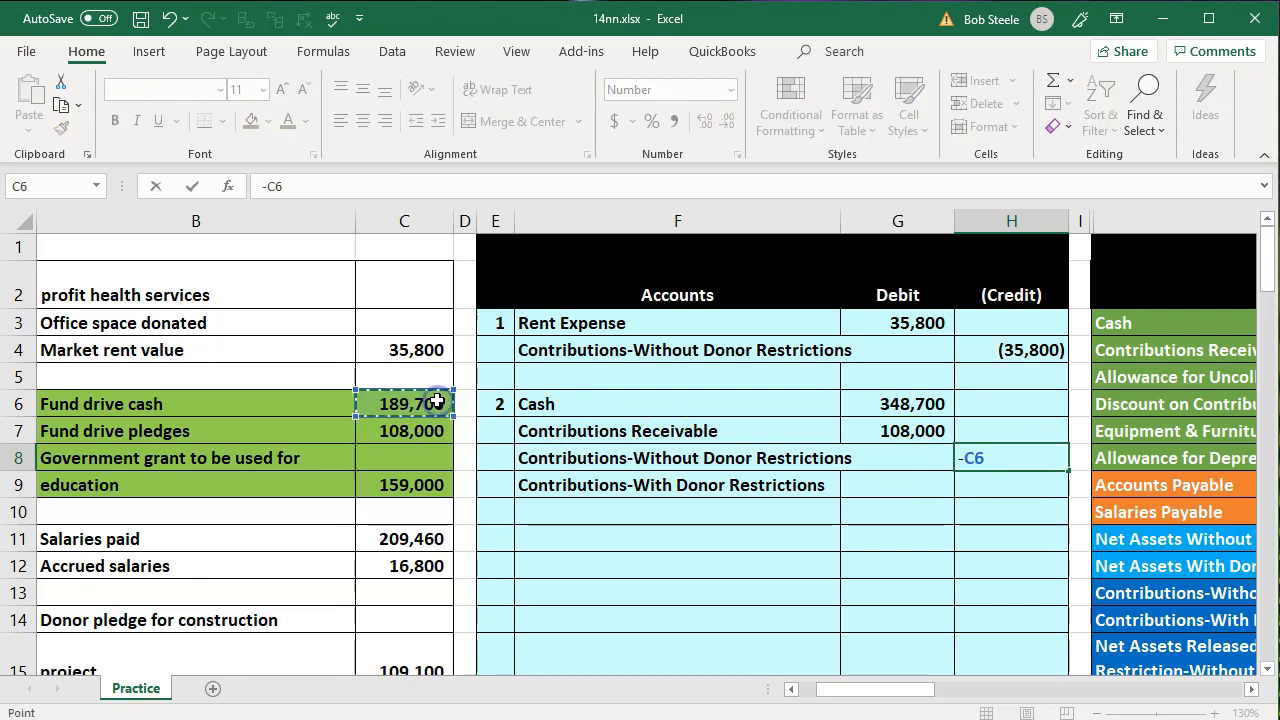
key("Return")
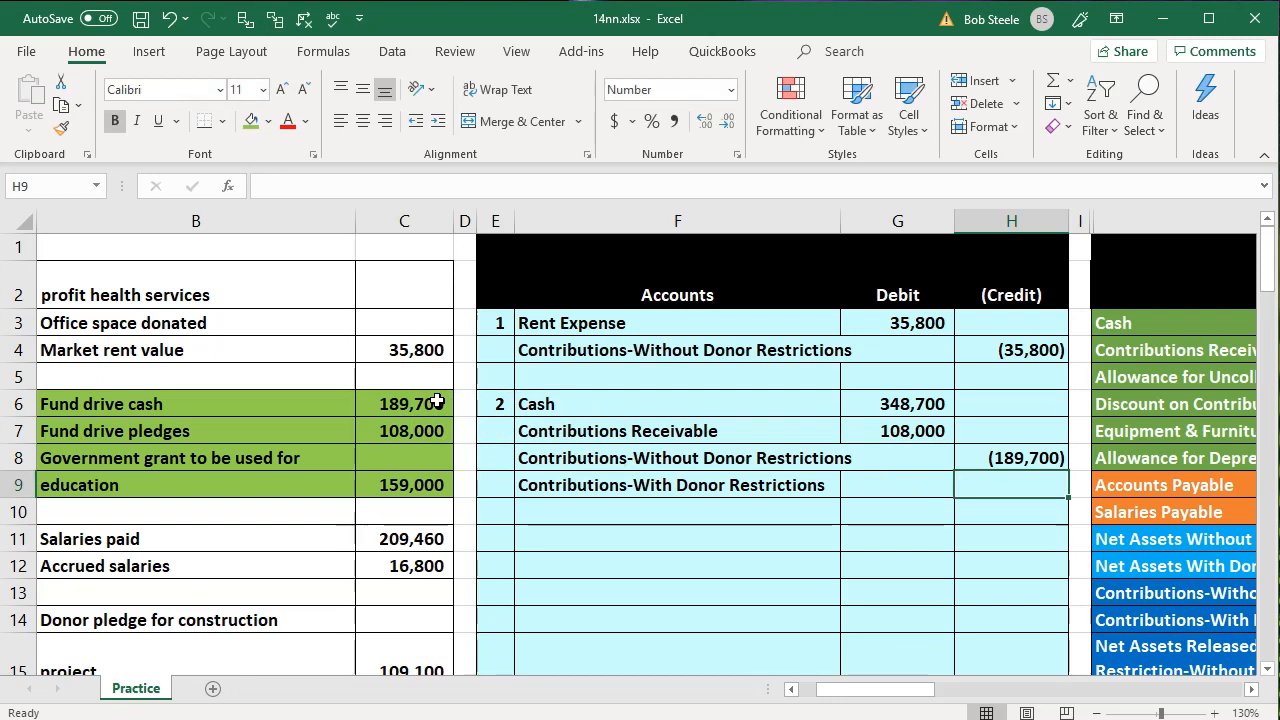
Enter the Contributions-With Donor Restrictions credit in H9 as the negative sum of pledges and grant, -SUM(C7:C9)
type("-")
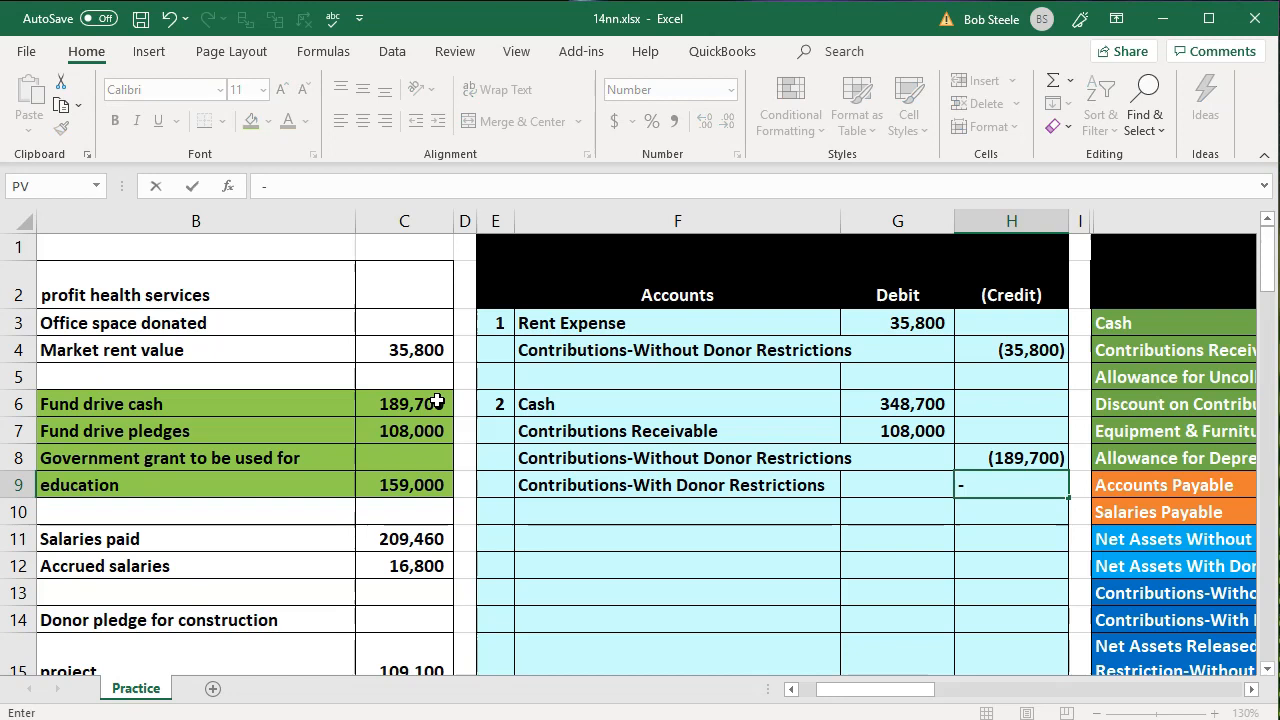
type("sum(")
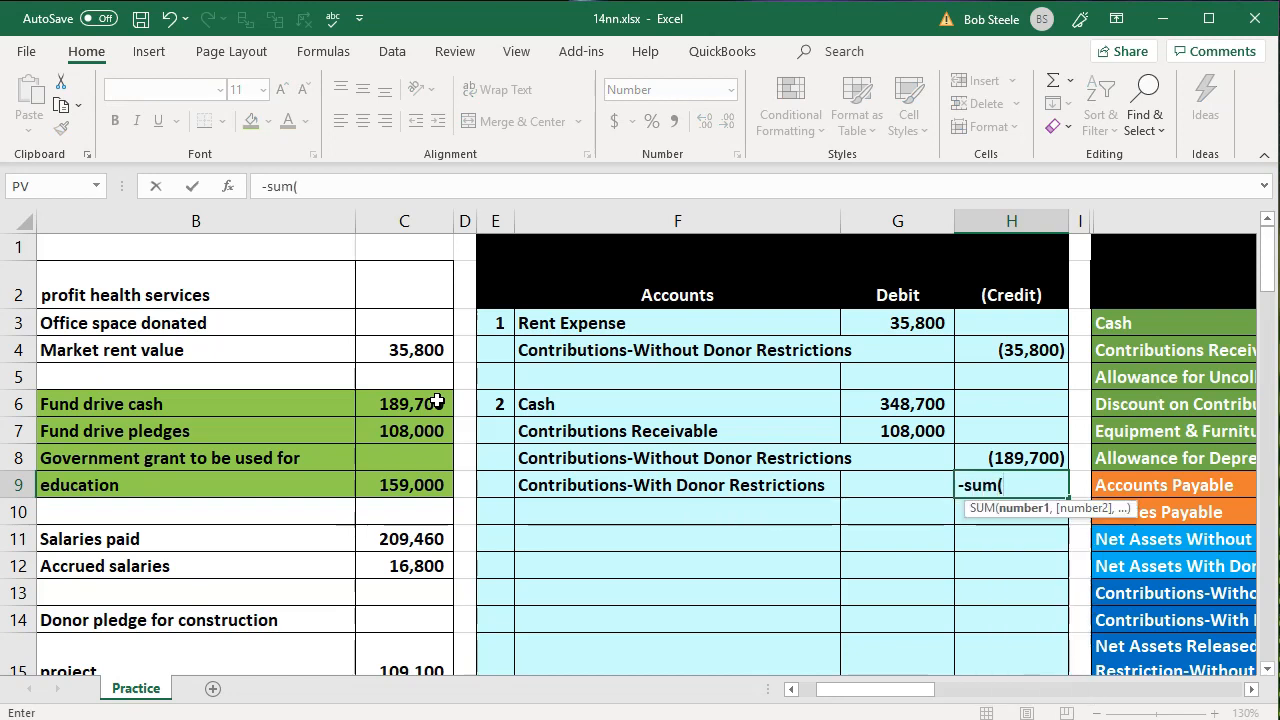
left_click(416, 437)
left_click_drag(416, 442, 416, 484)
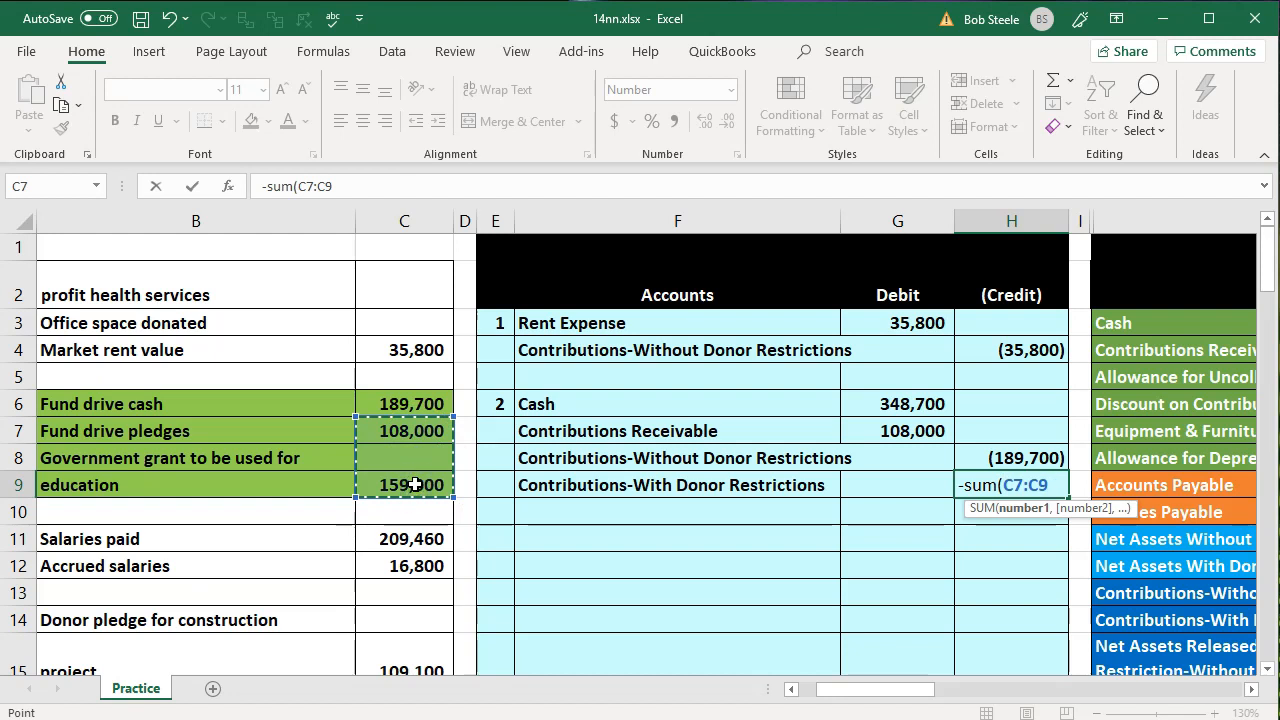
key("Return")
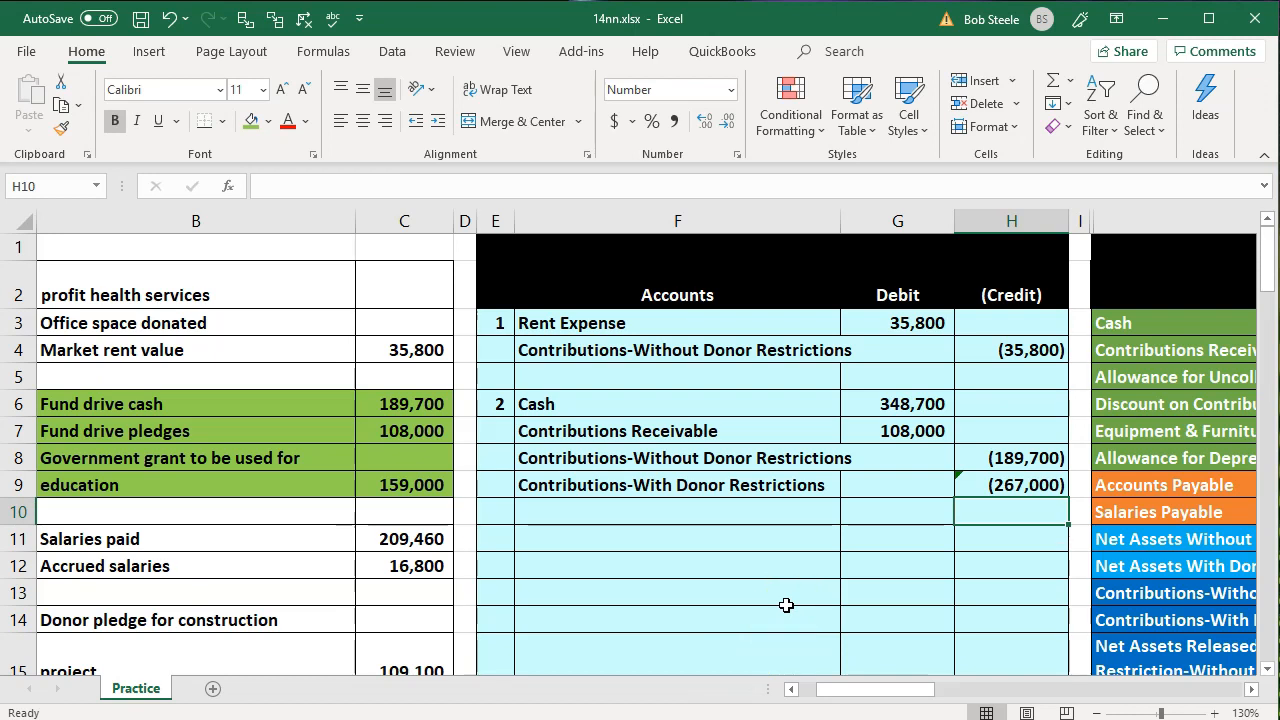
Review the fund drive cash, fund drive pledges and government grant source data against the second journal entry
left_click(285, 404)
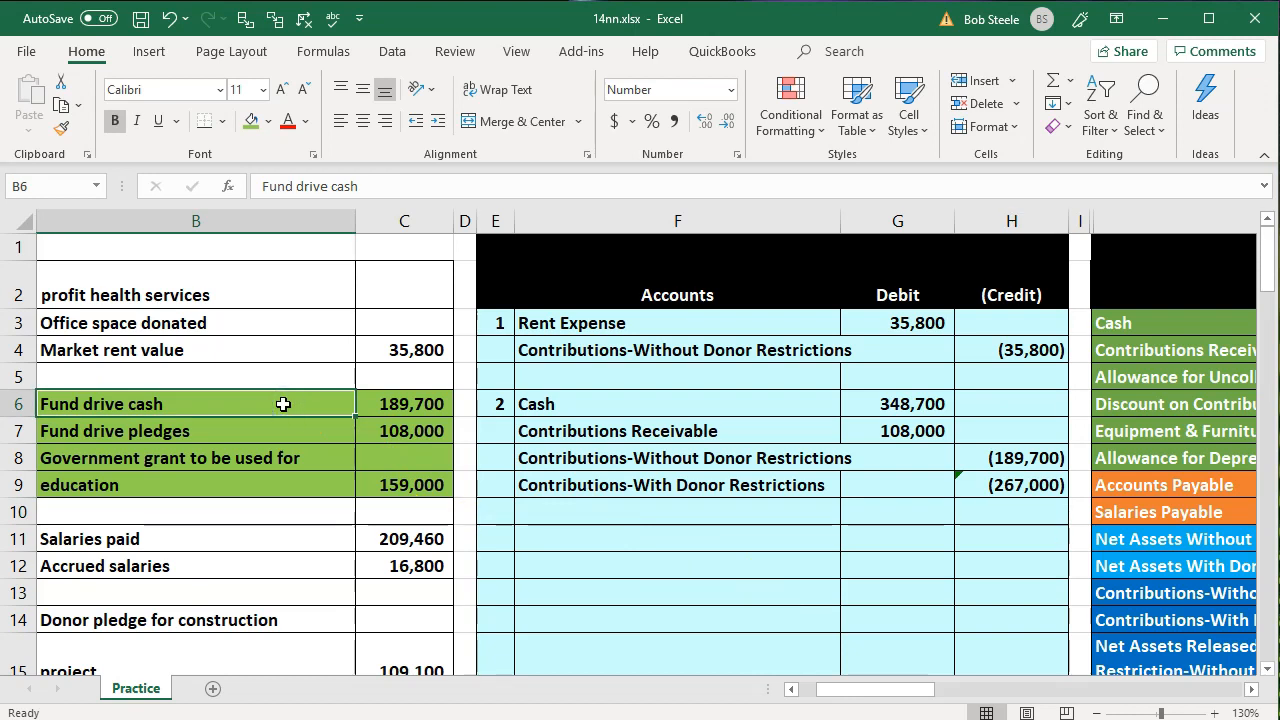
key("Right")
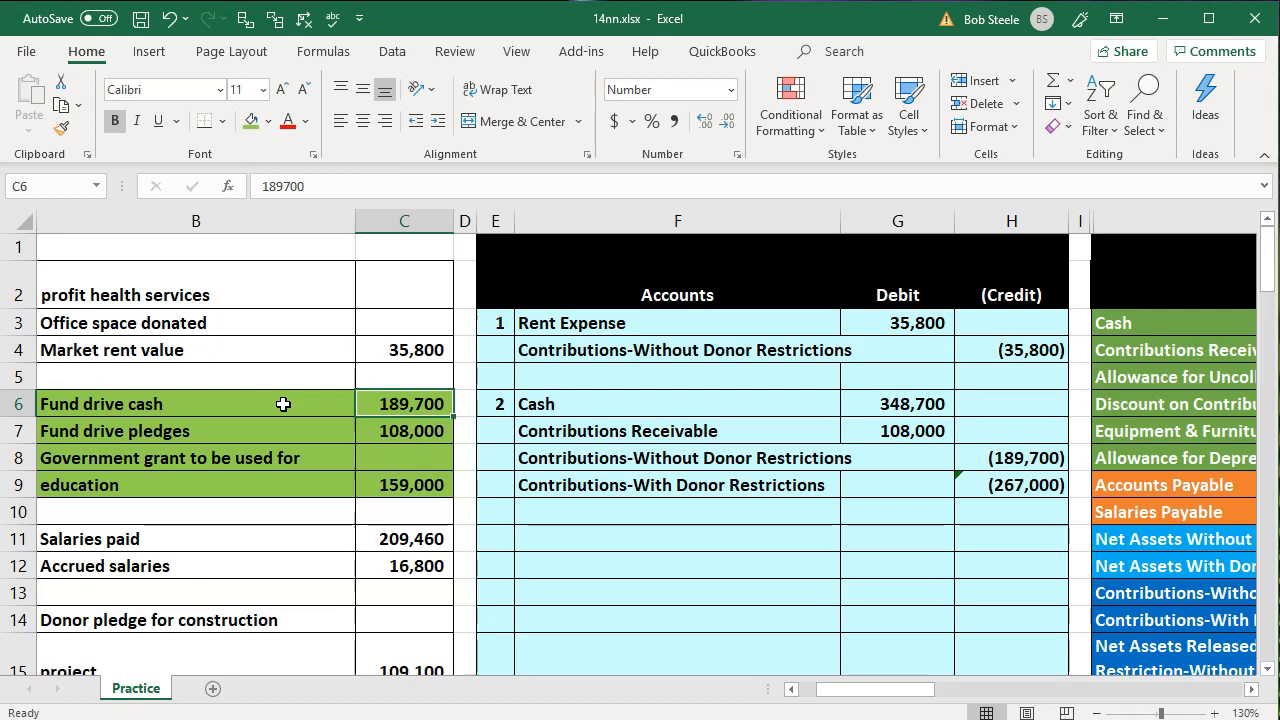
left_click(277, 438)
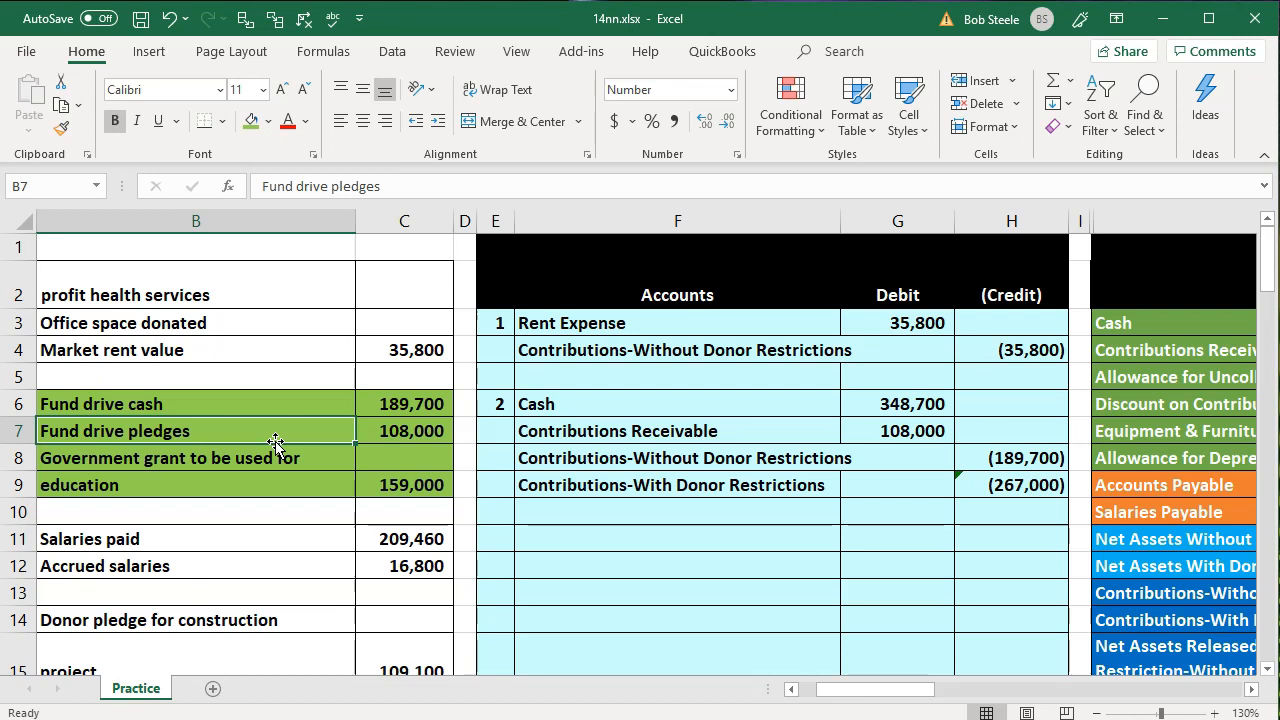
key("Down")
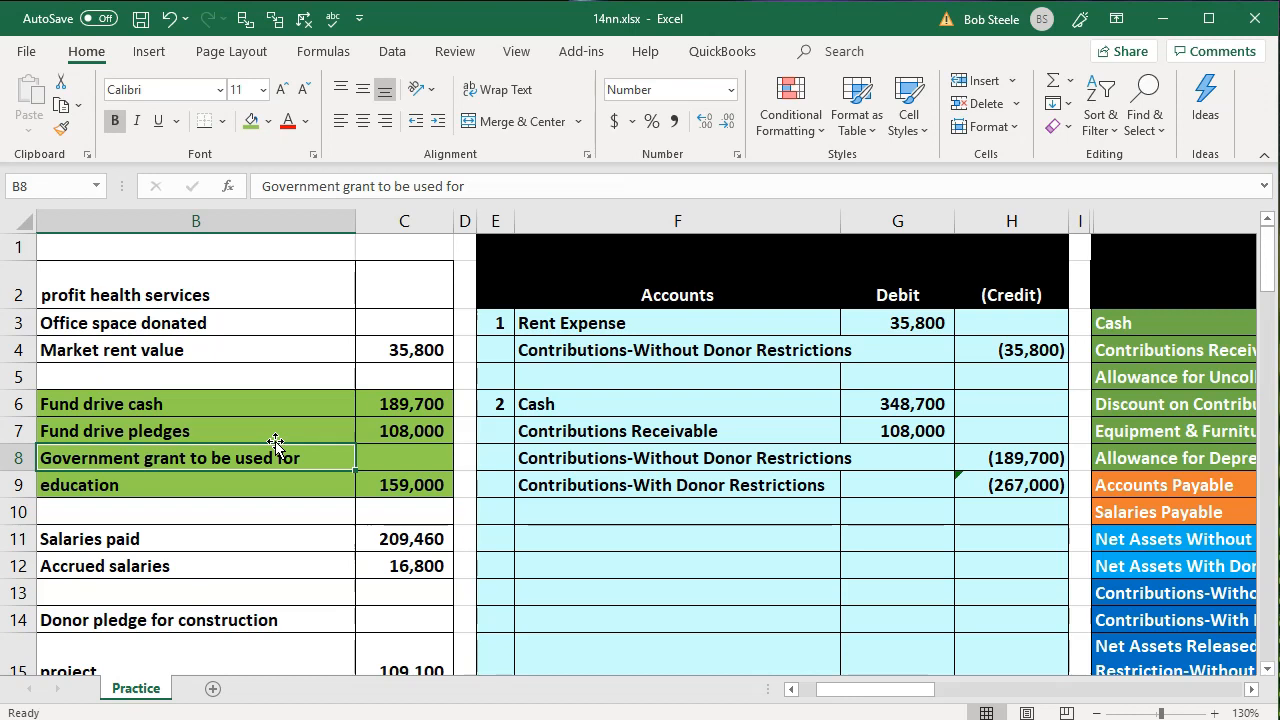
key("Right")
key("Right")
key("Right")
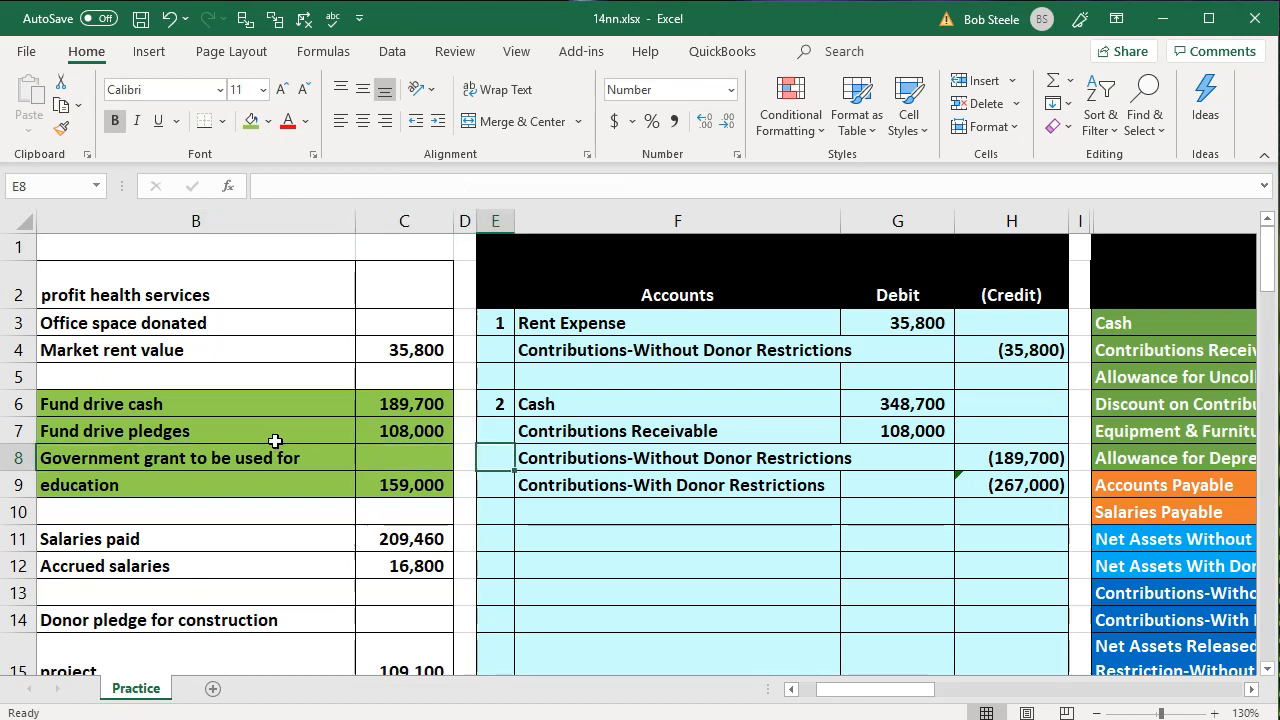
Post the second entry's Cash debit to the Cash adjustment cell Q3 in the trial balance with =G6
left_click_drag(751, 400, 857, 392)
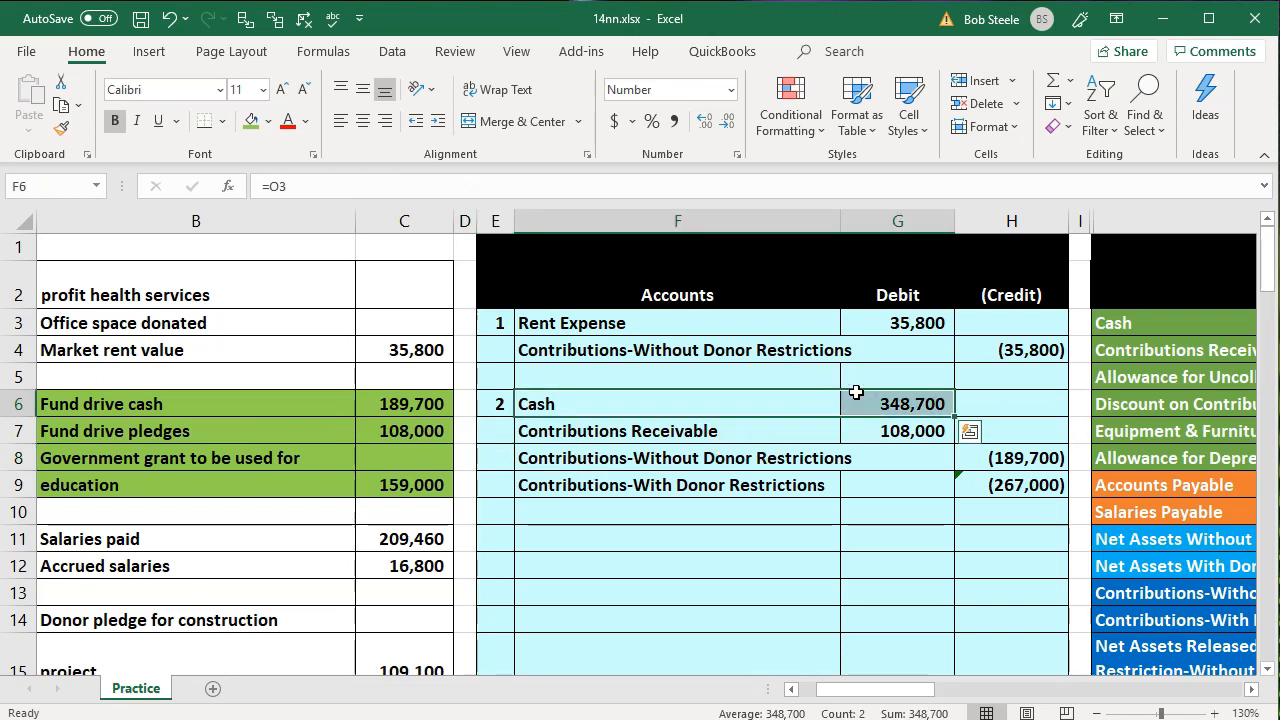
key("Right")
key("Right")
key("Right")
key("Right")
key("Right")
key("Right")
key("Up")
key("Up")
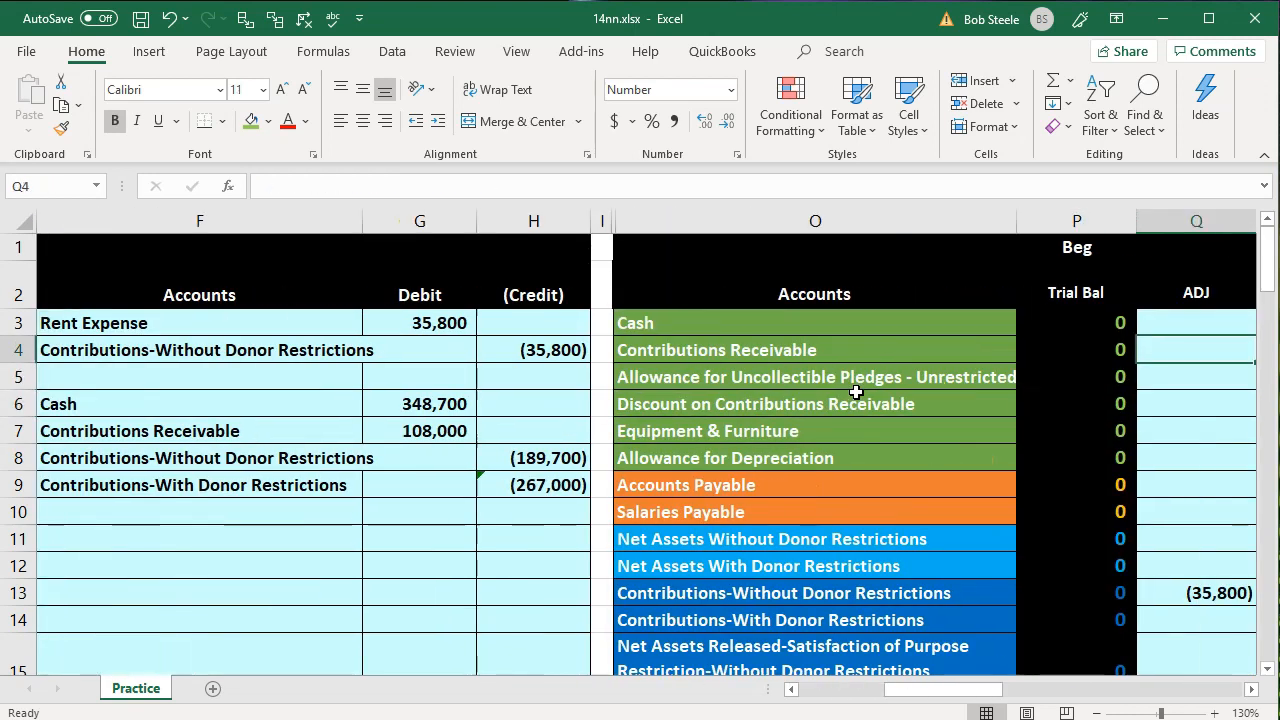
key("Up")
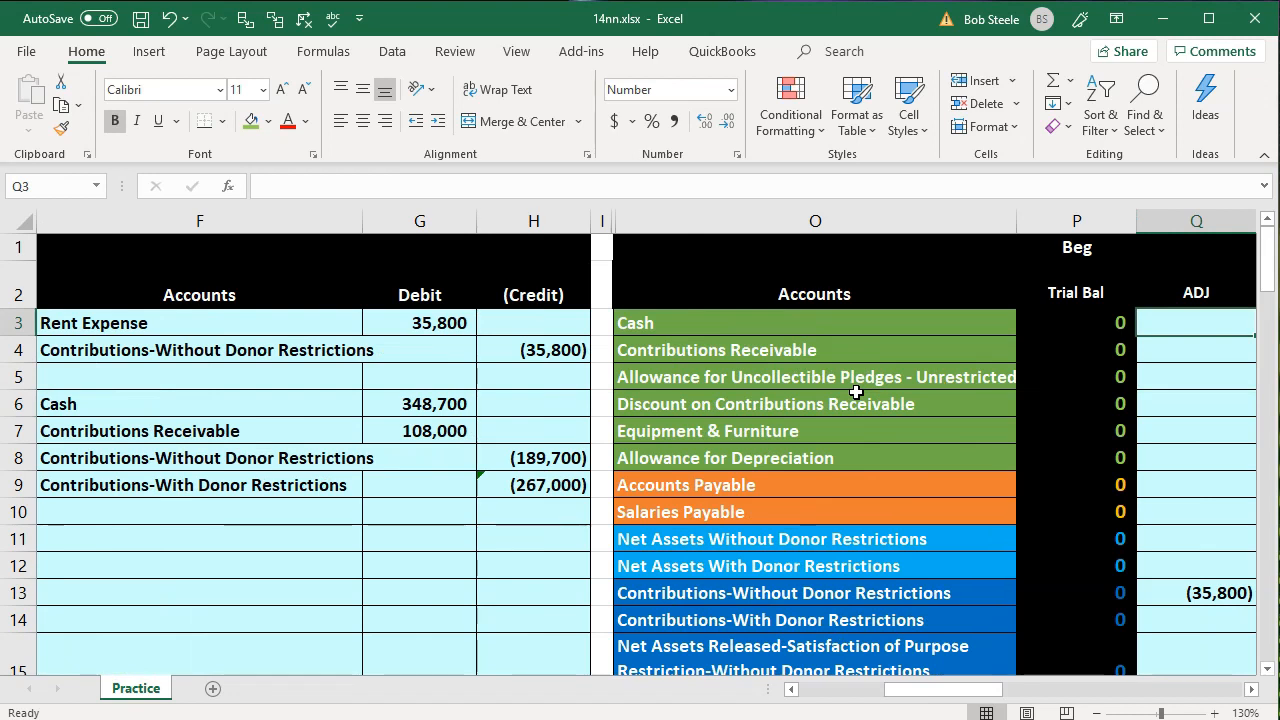
type("=")
key("Left")
key("Left")
key("Left")
key("Left")
key("Left")
key("Left")
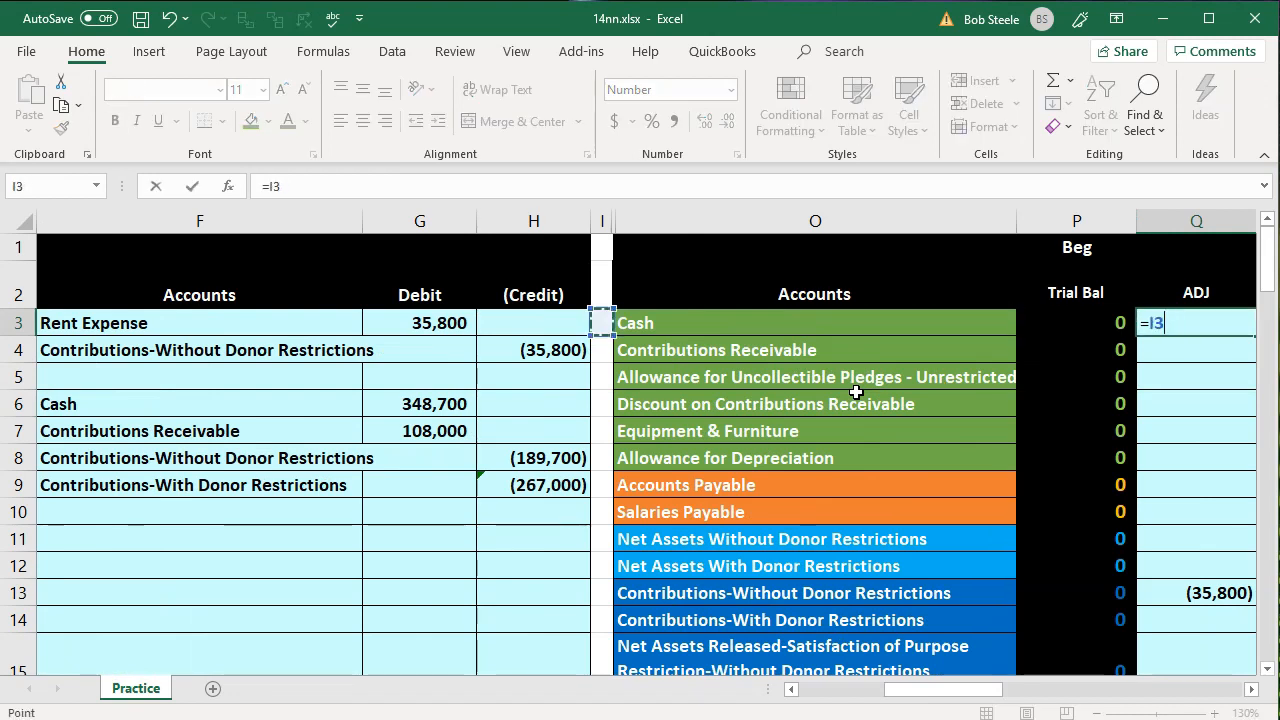
key("Down")
key("Down")
key("Down")
key("Right")
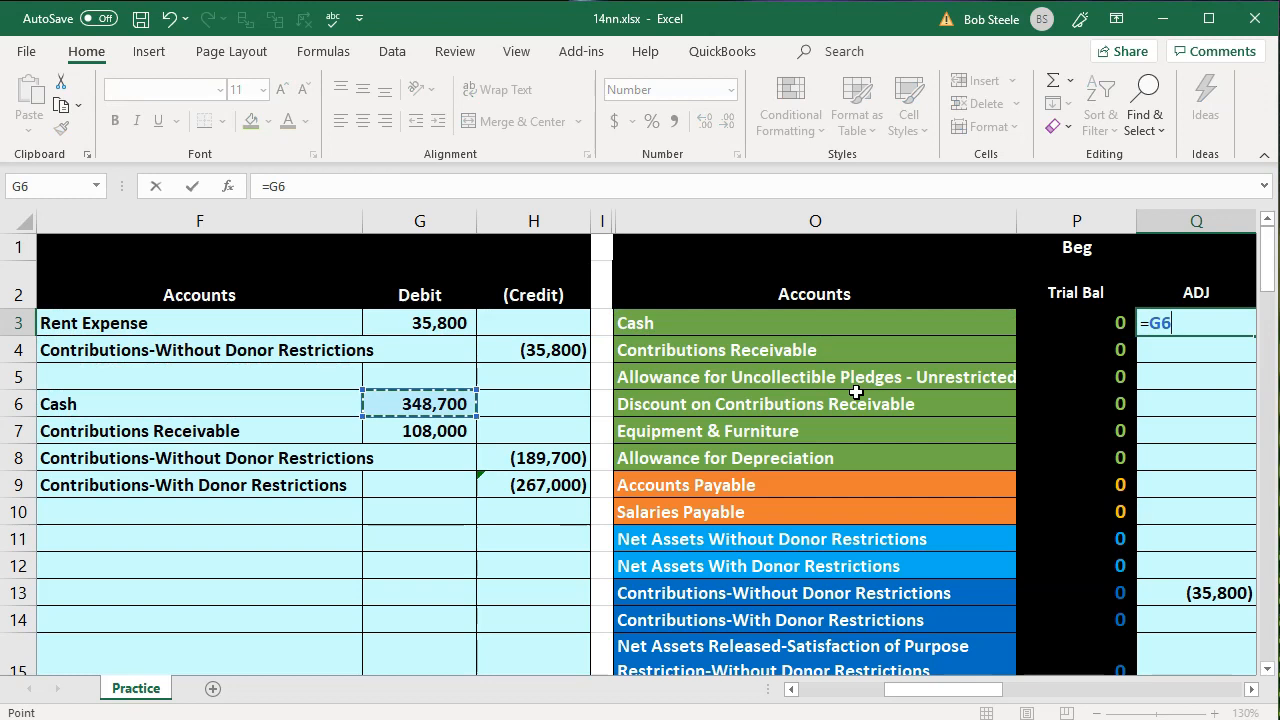
key("Return")
Post the Contributions Receivable debit to its adjustment cell Q4 in the trial balance with =G7
key("Right")
key("Up")
key("Left")
key("Left")
key("Left")
key("Left")
key("Left")
key("Left")
key("Left")
key("Down")
key("Down")
key("Down")
key("Down")
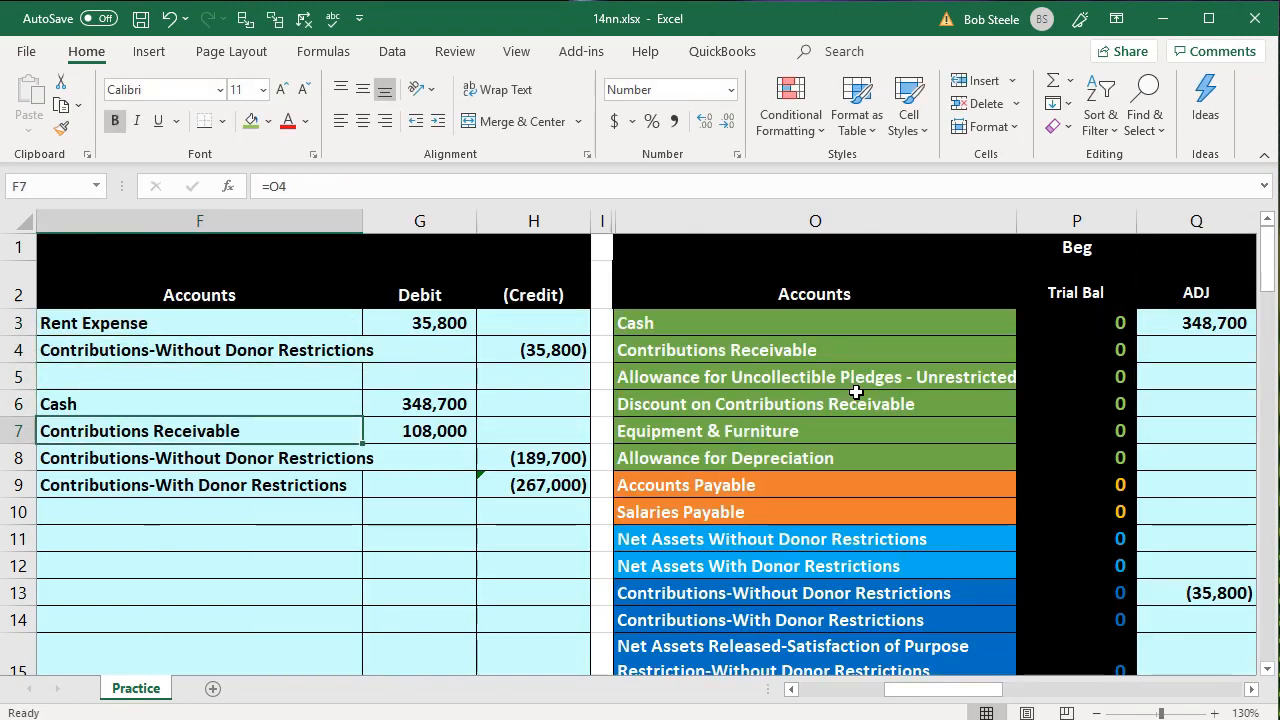
key("Right")
key("Right")
key("Right")
key("Right")
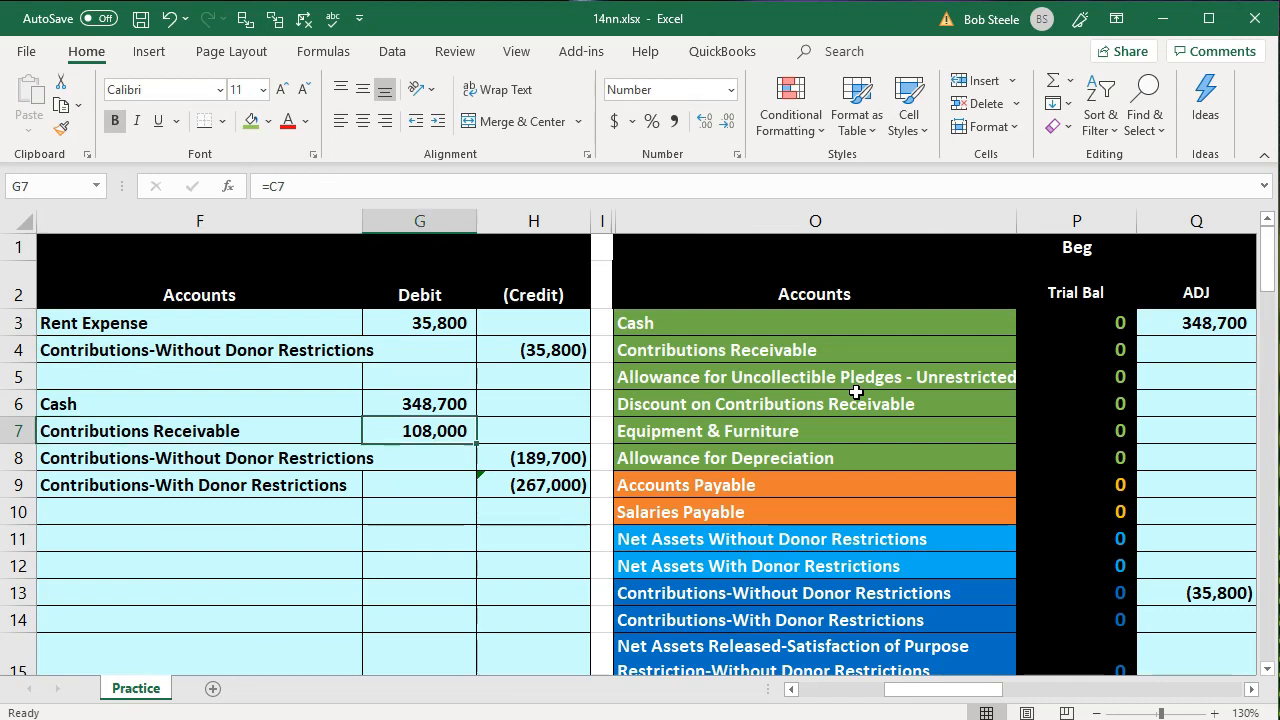
key("Up")
key("Up")
key("Up")
key("Right")
key("Right")
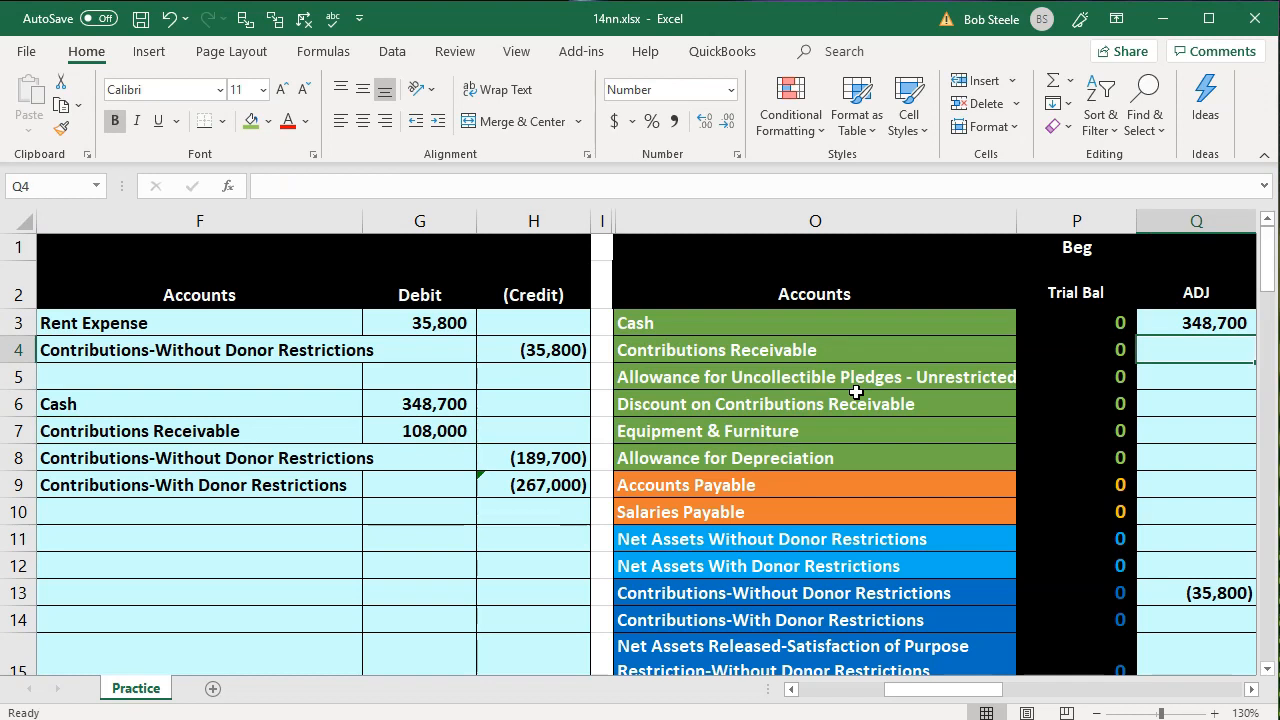
type("=")
key("Left")
key("Left")
key("Left")
key("Left")
key("Left")
key("Down")
key("Down")
key("Down")
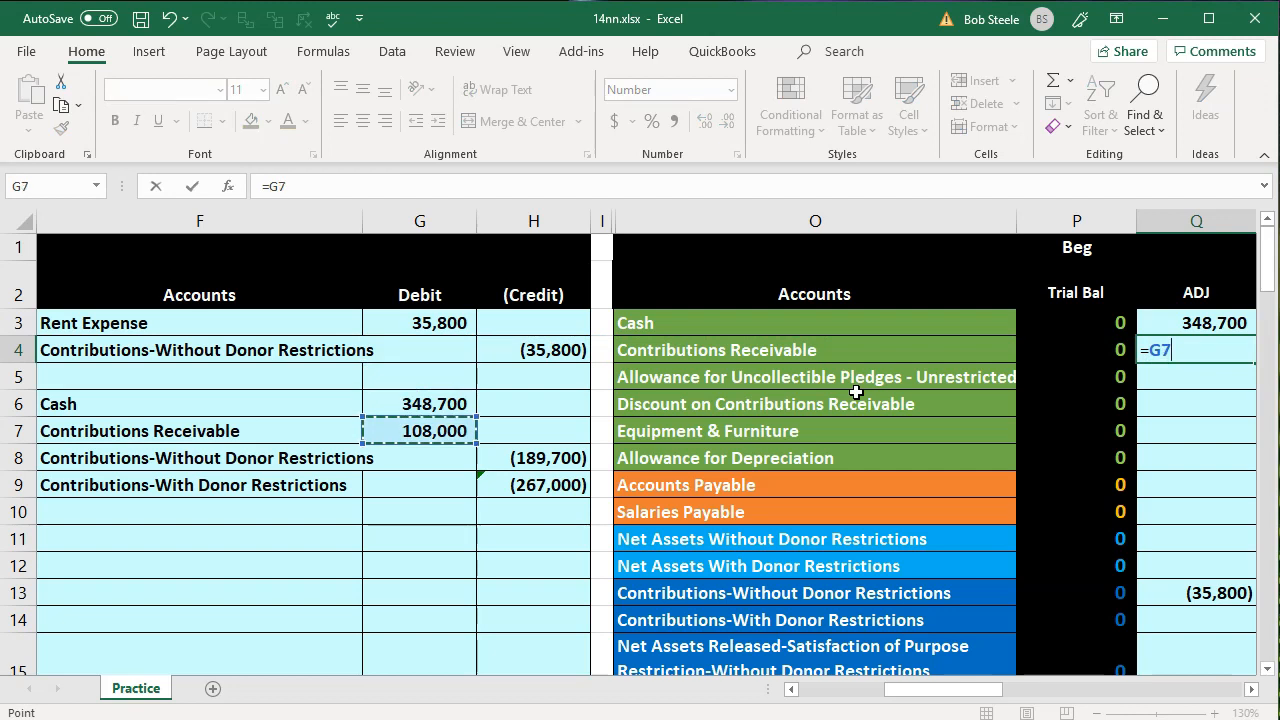
key("Return")
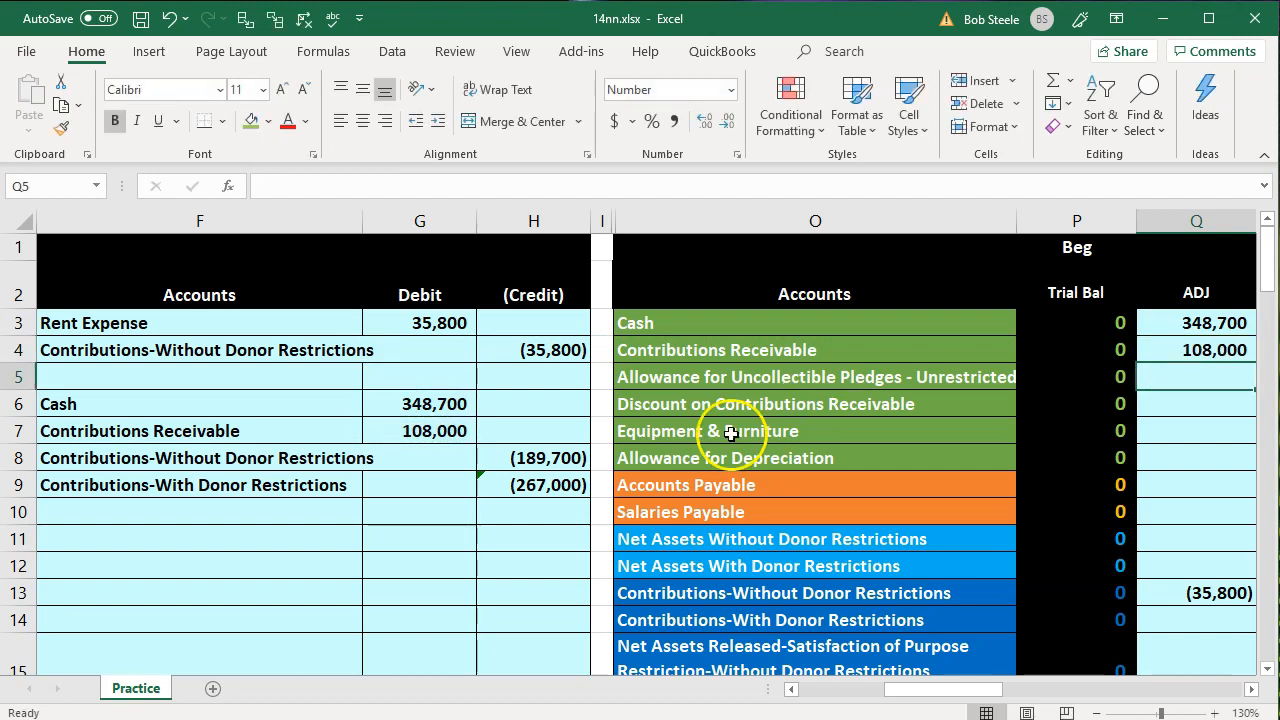
Add the second entry's Contributions-Without Donor Restrictions credit to its adjustment cell Q13, making the formula =H4+H8
left_click(303, 461)
left_click_drag(303, 461, 522, 456)
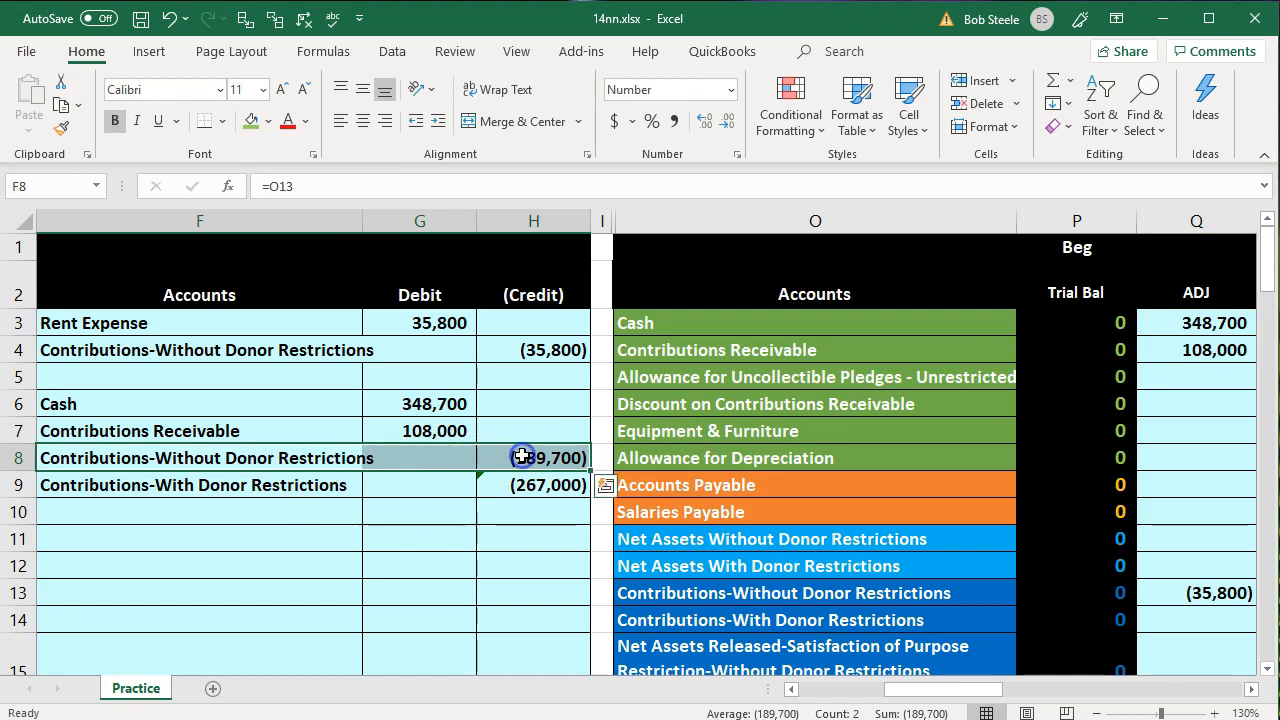
left_click(697, 597)
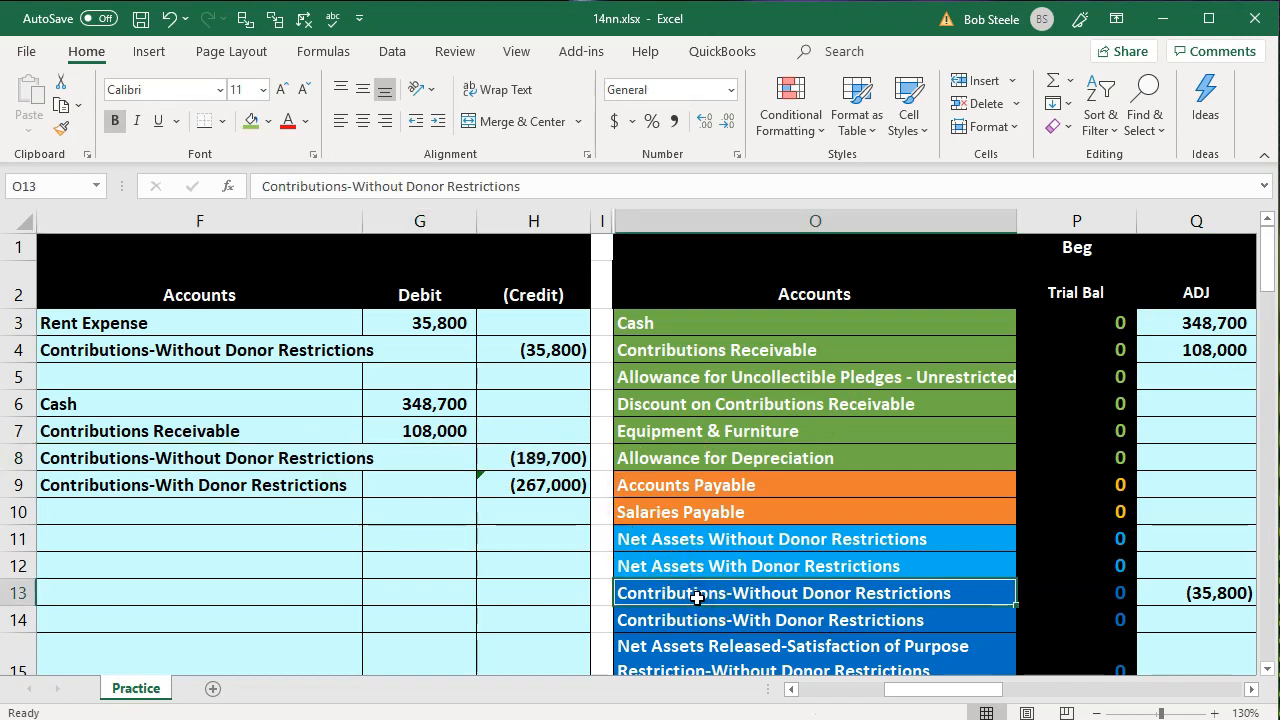
key("Right")
key("Right")
key("Right")
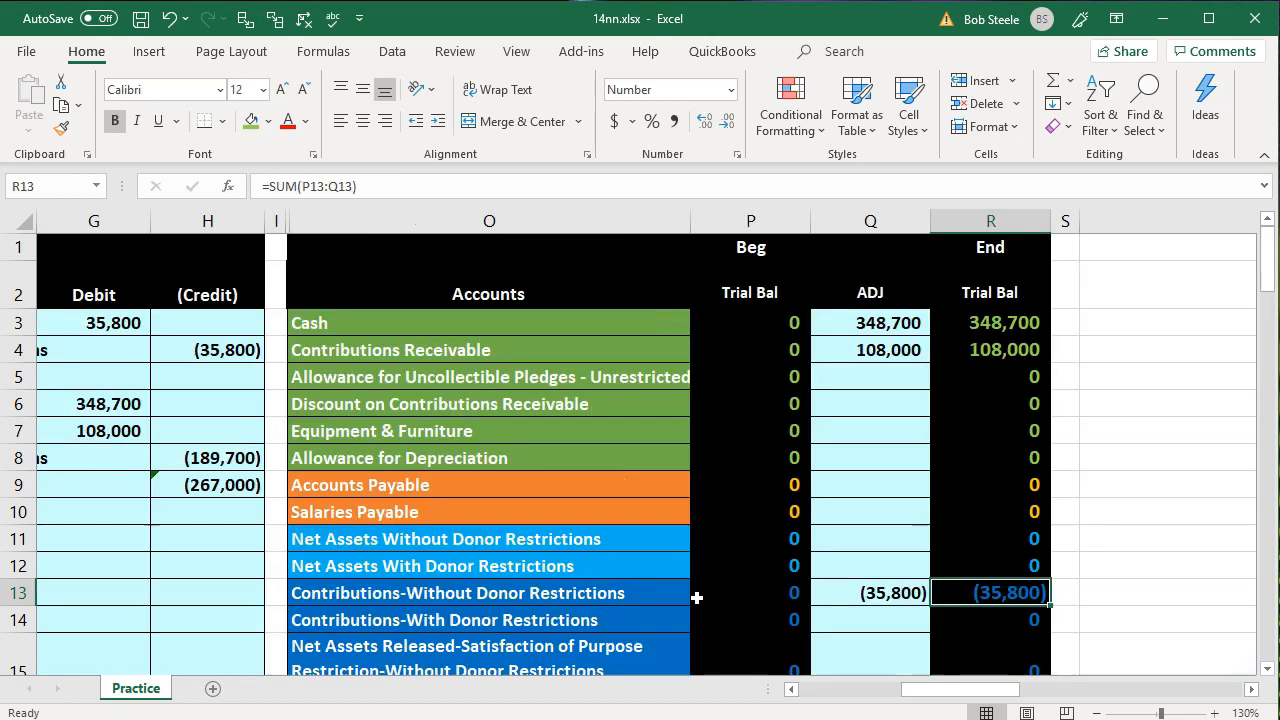
key("Left")
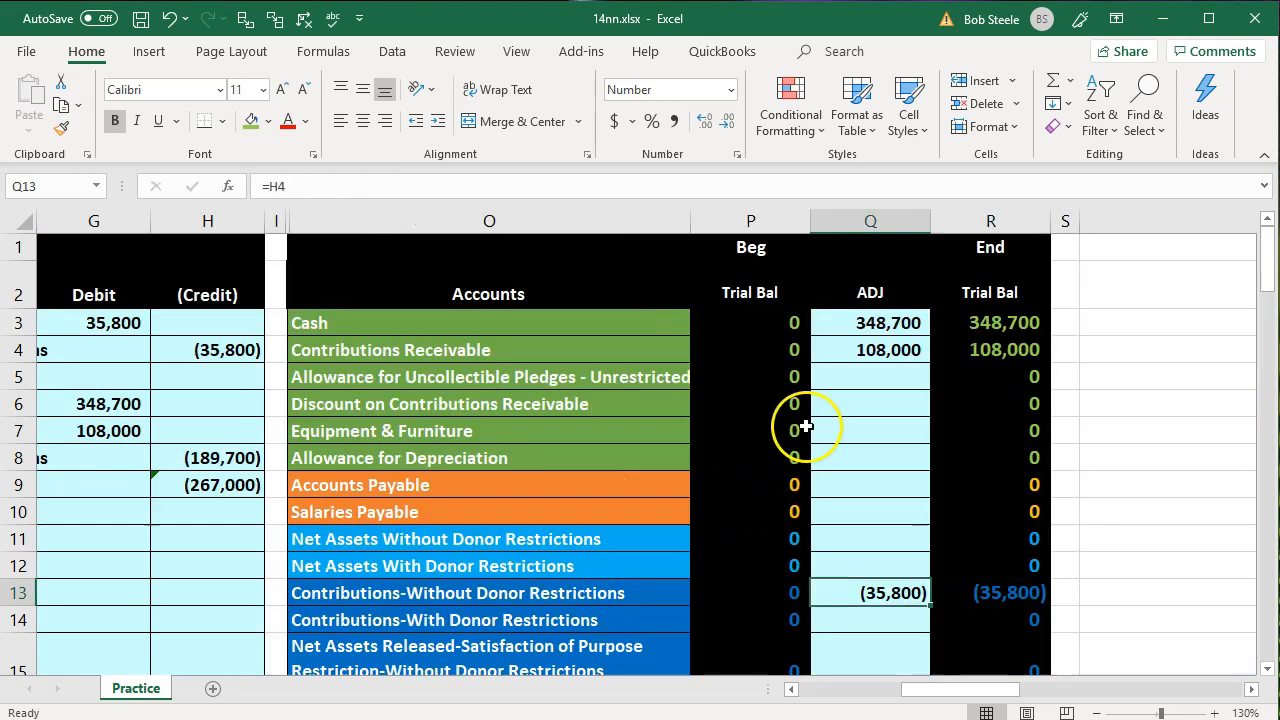
double_click(889, 590)
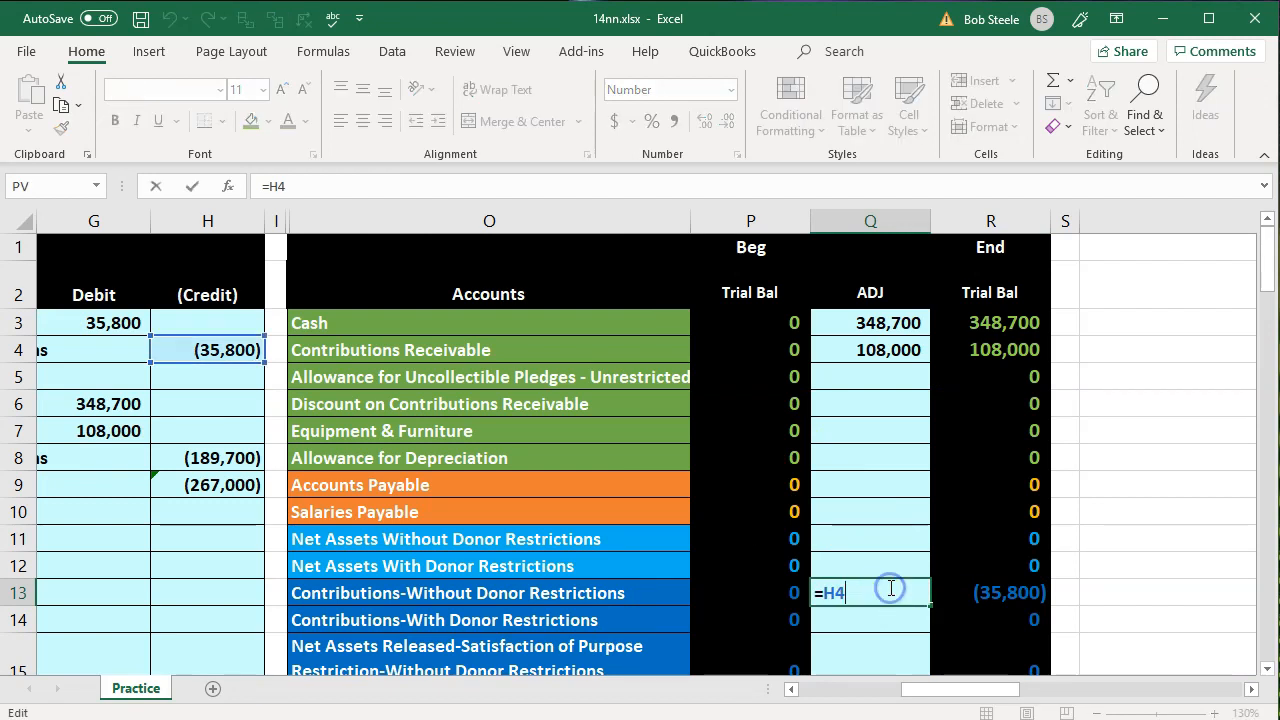
type("+")
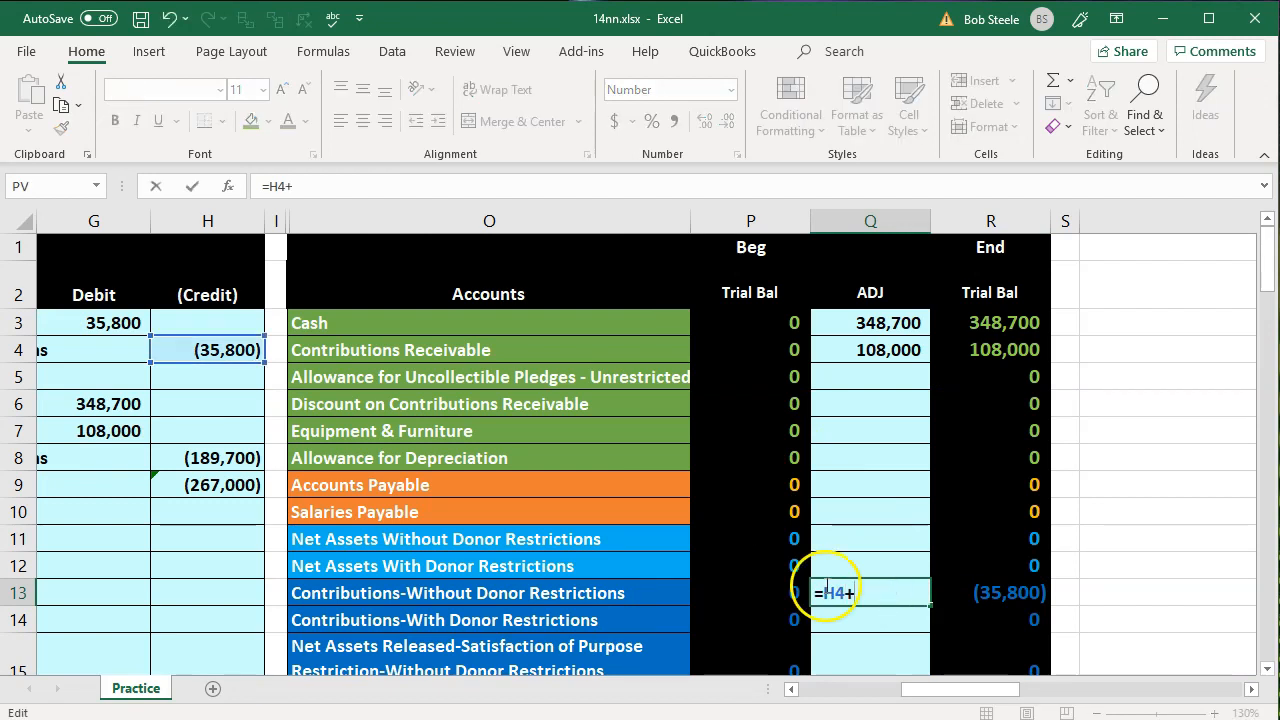
left_click(767, 560)
key("Left")
key("Left")
key("Left")
key("Left")
key("Left")
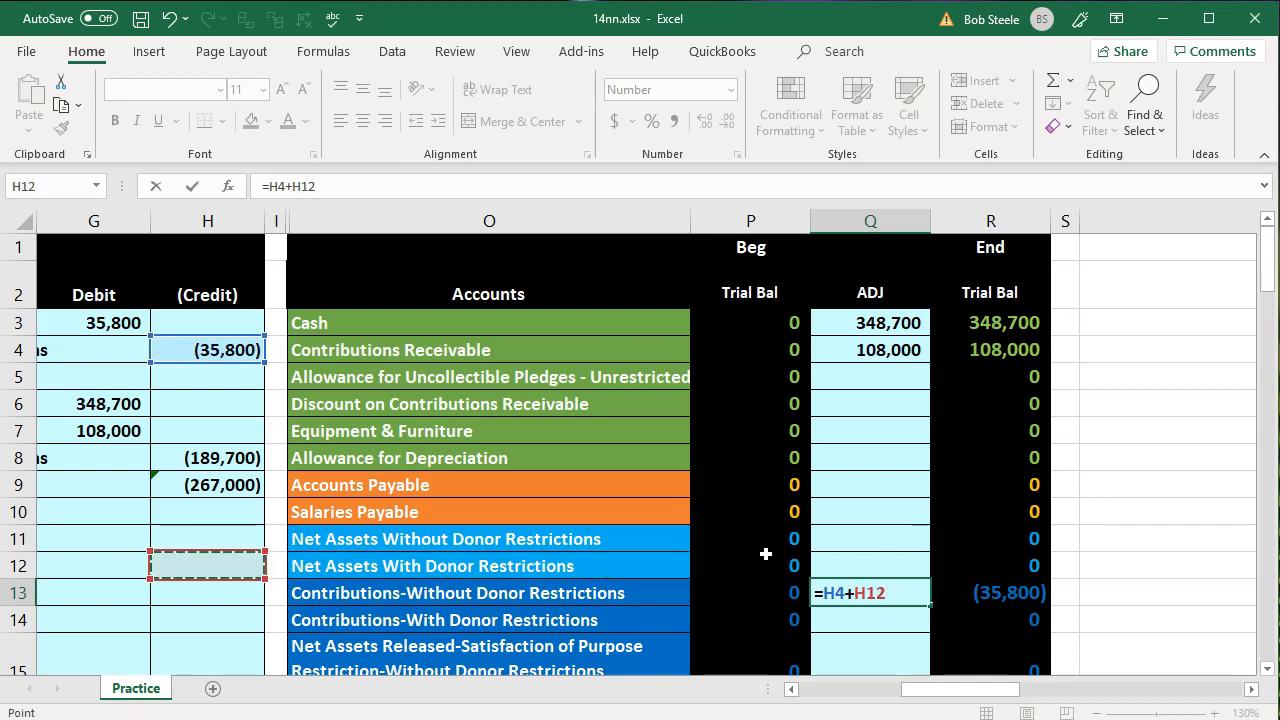
key("Right")
key("Right")
key("Right")
key("Up")
key("Up")
key("Up")
key("Up")
key("Left")
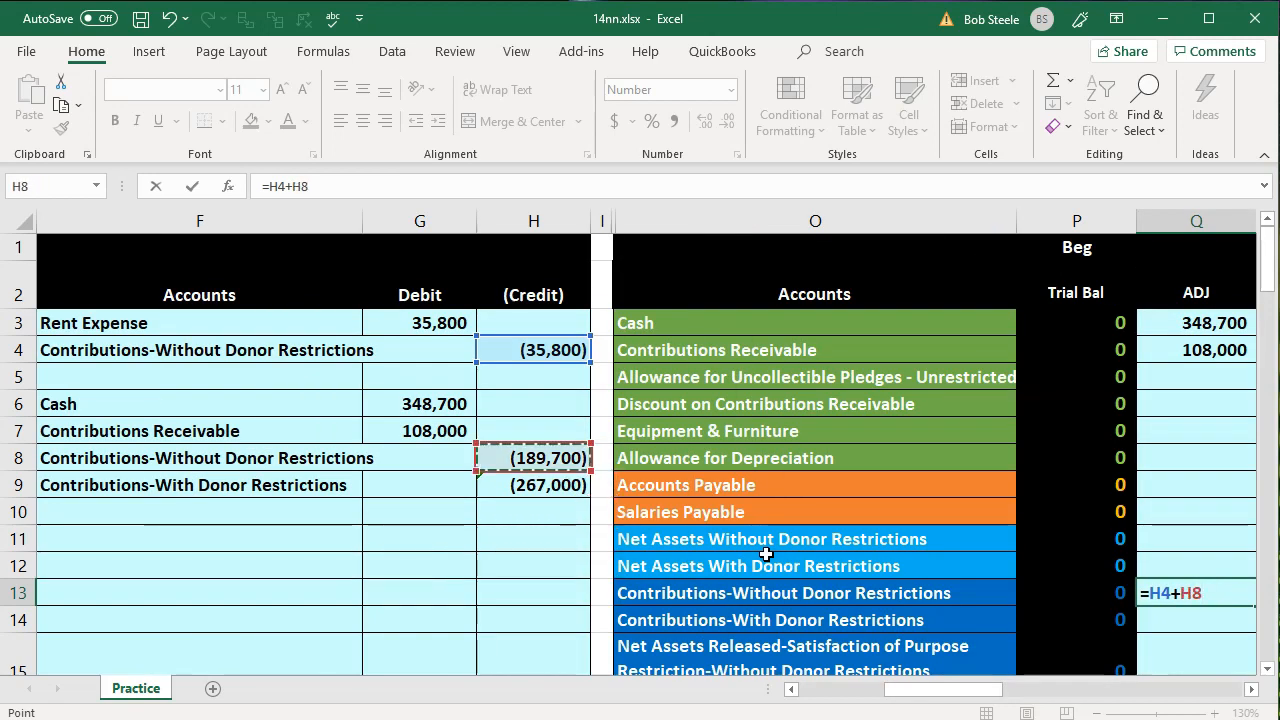
key("Return")
Post the Contributions-With Donor Restrictions credit to its adjustment cell Q14 in the trial balance with =H9
left_click_drag(343, 485, 507, 485)
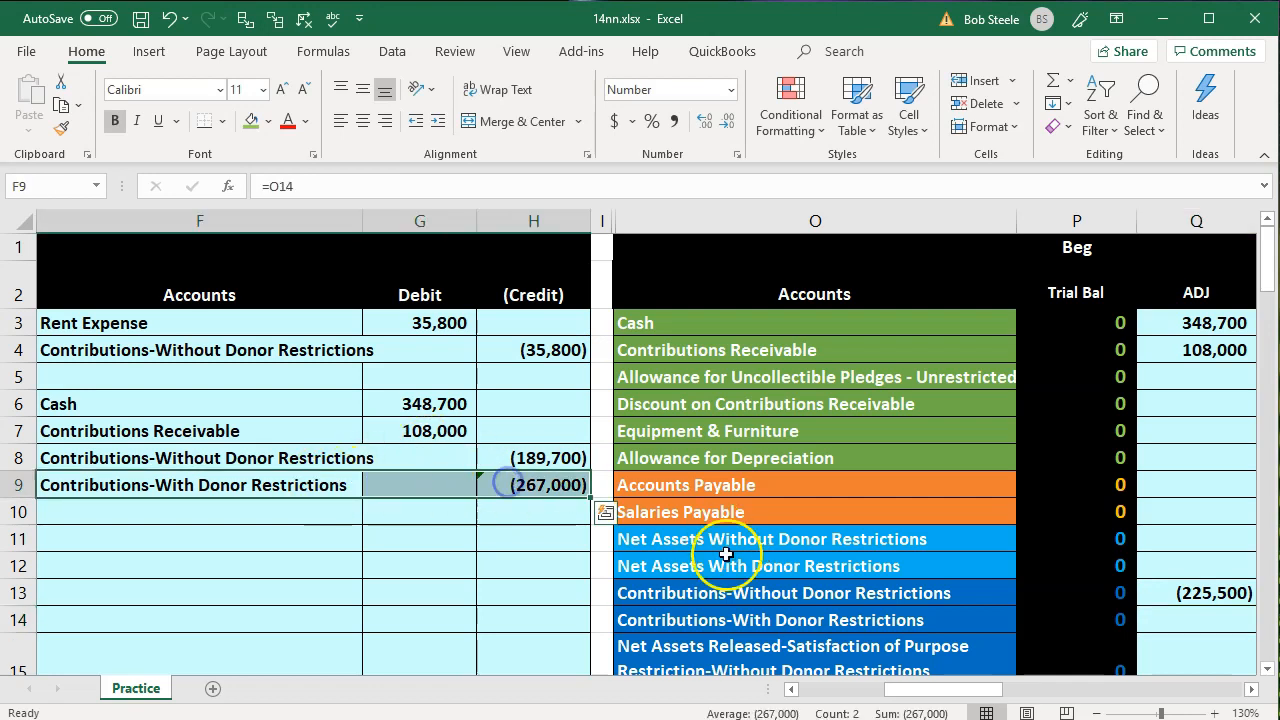
left_click(738, 617)
key("Right")
key("Right")
key("Right")
key("Left")
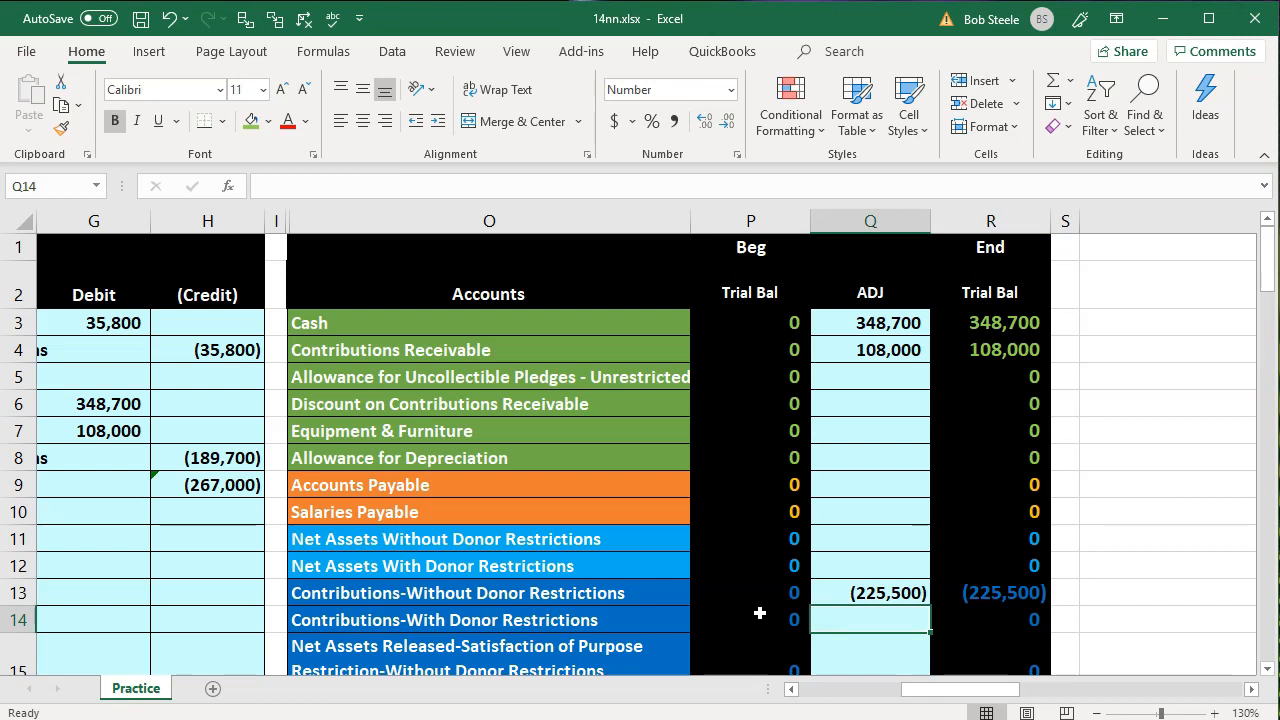
type("=")
key("Left")
key("Left")
key("Left")
key("Left")
key("Left")
key("Left")
key("Right")
key("Right")
key("Up")
key("Up")
key("Up")
key("Up")
key("Up")
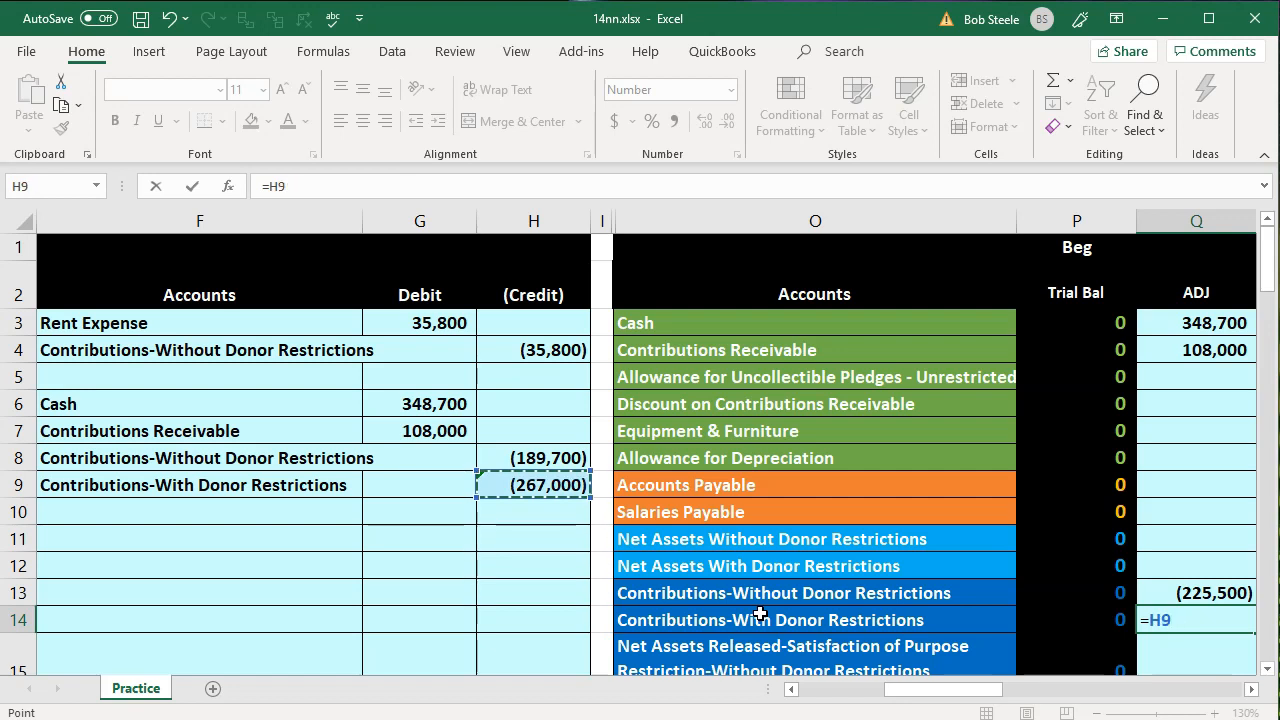
key("Return")
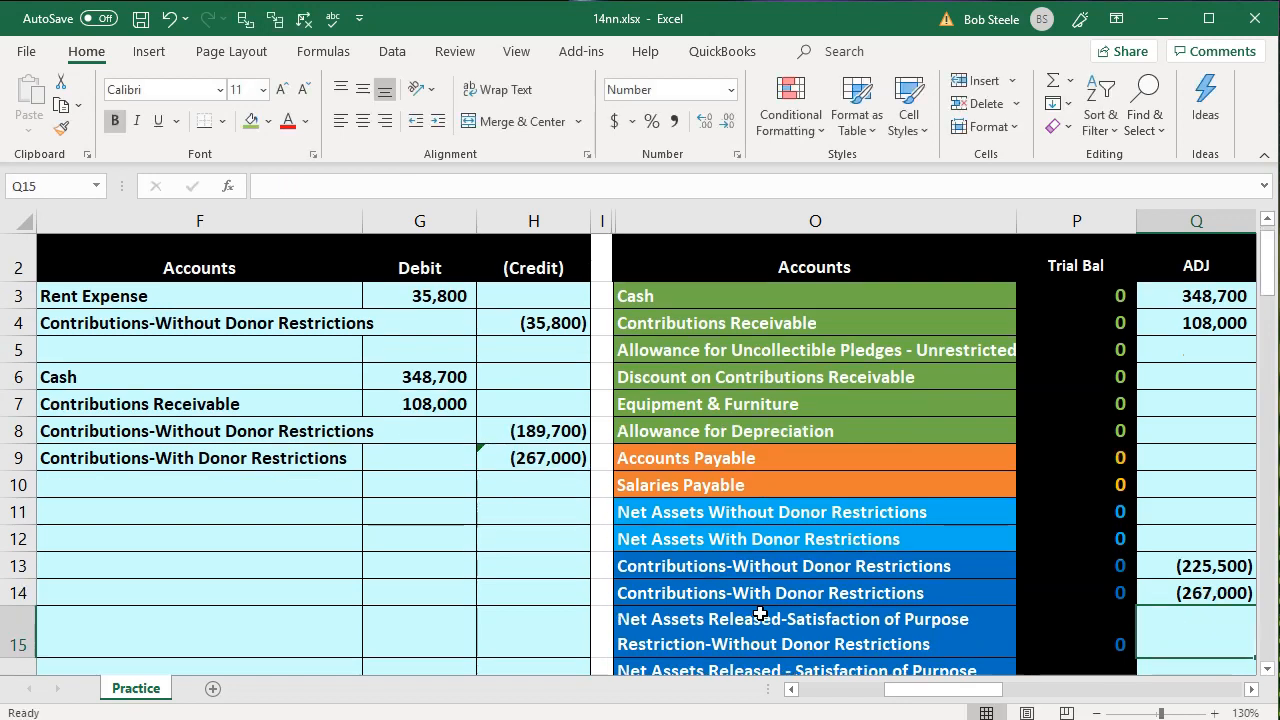
Check the ending trial balance and inspect the sum formula in its Total Debits - Total (credits) cell R25
key("Right")
scroll(946, 573, "down", 4)
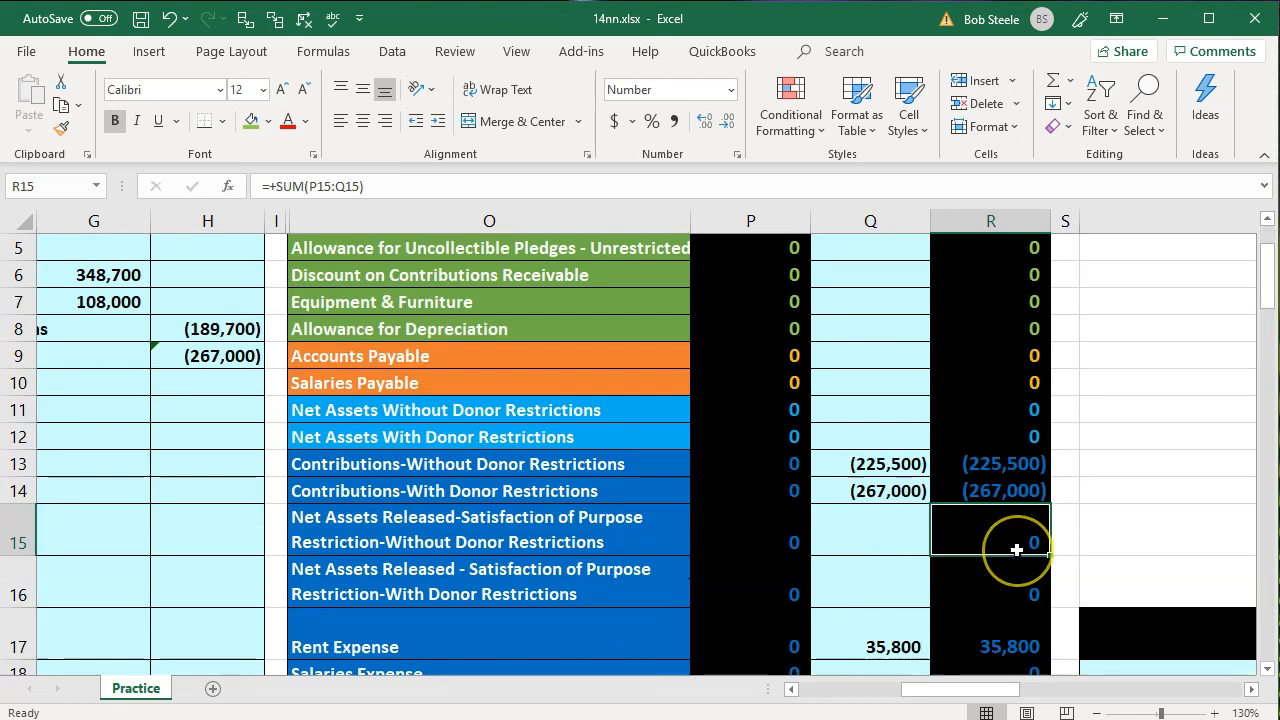
double_click(1008, 621)
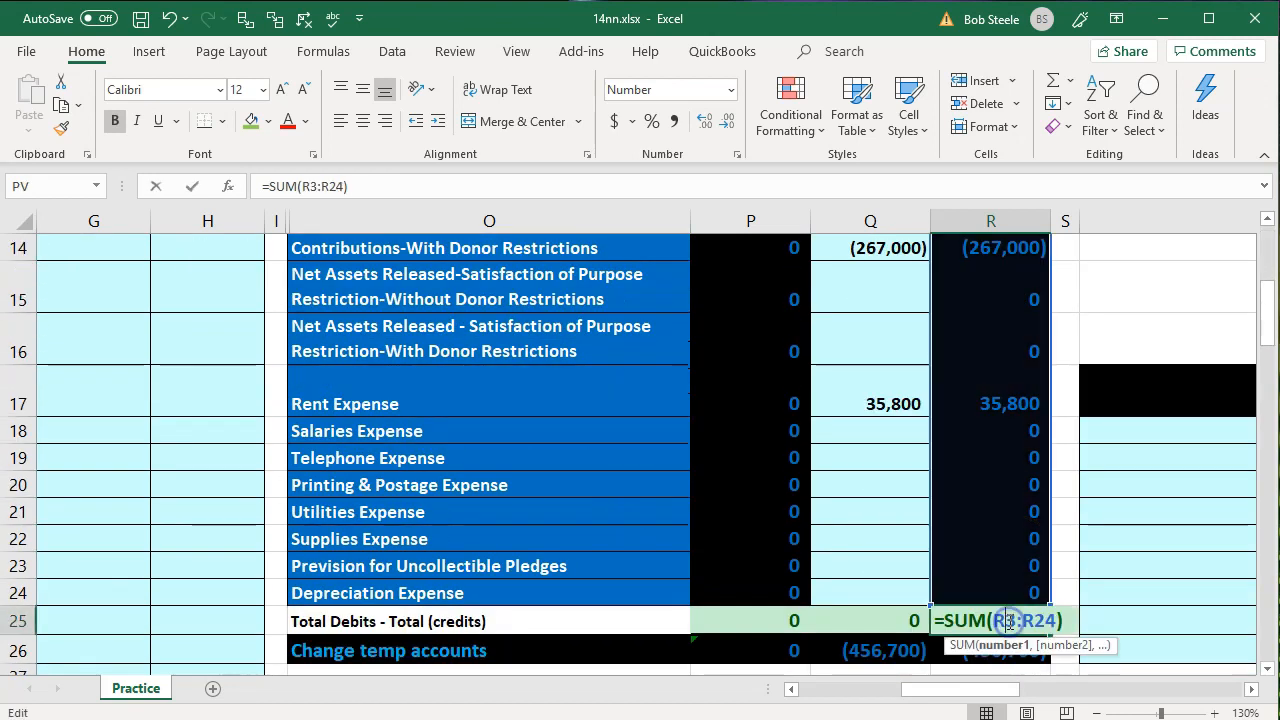
key("Return")
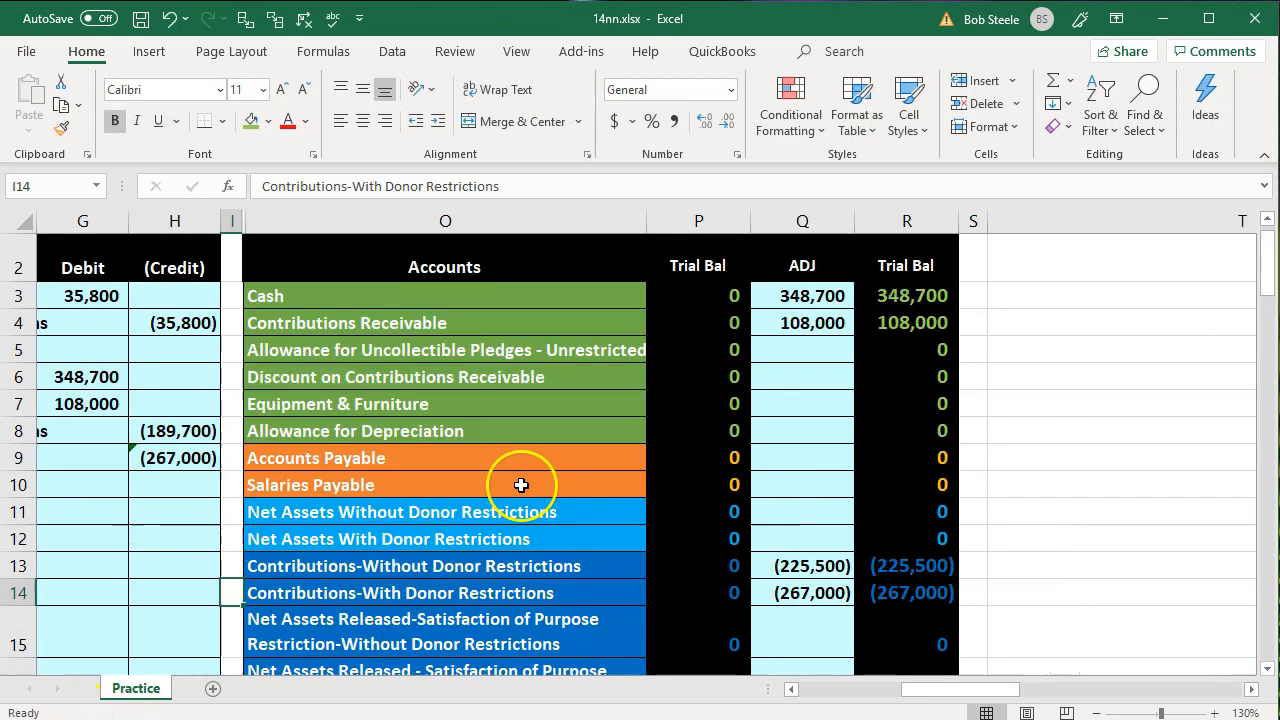
Remove the green fill from the fund drive and government grant data in B6:C9
key("Home")
left_click_drag(210, 372, 428, 445)
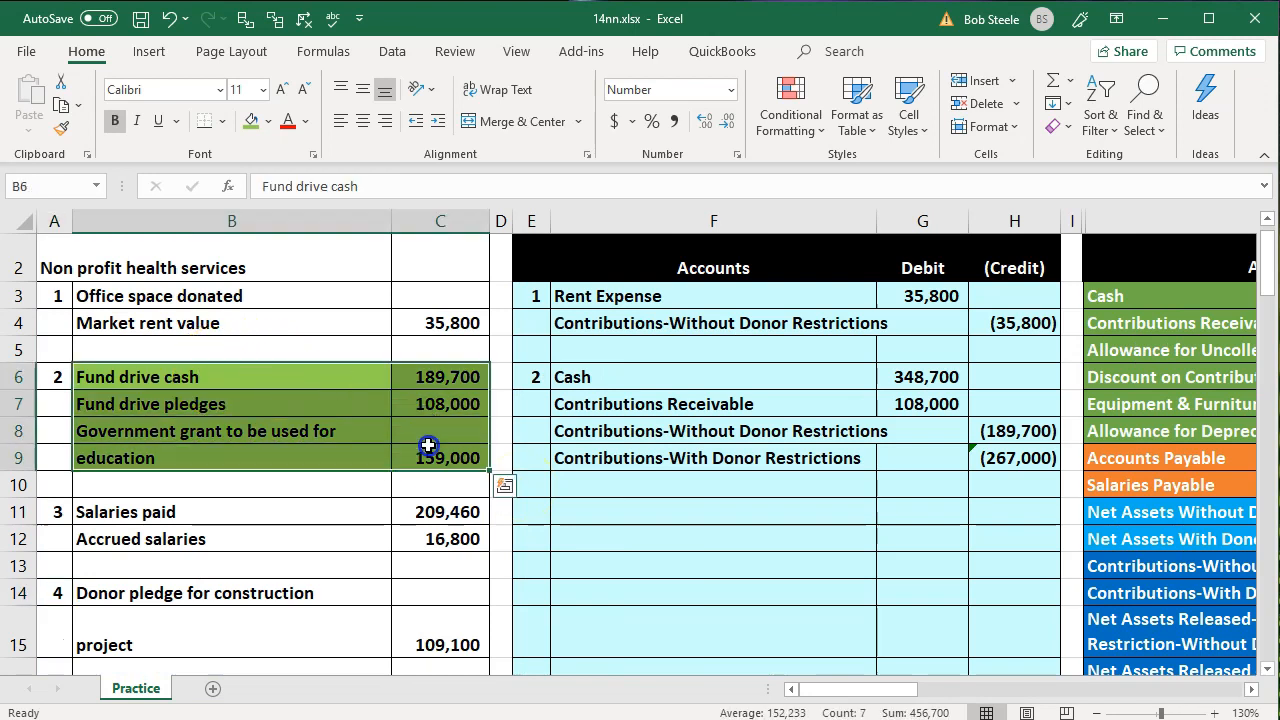
right_click(428, 445)
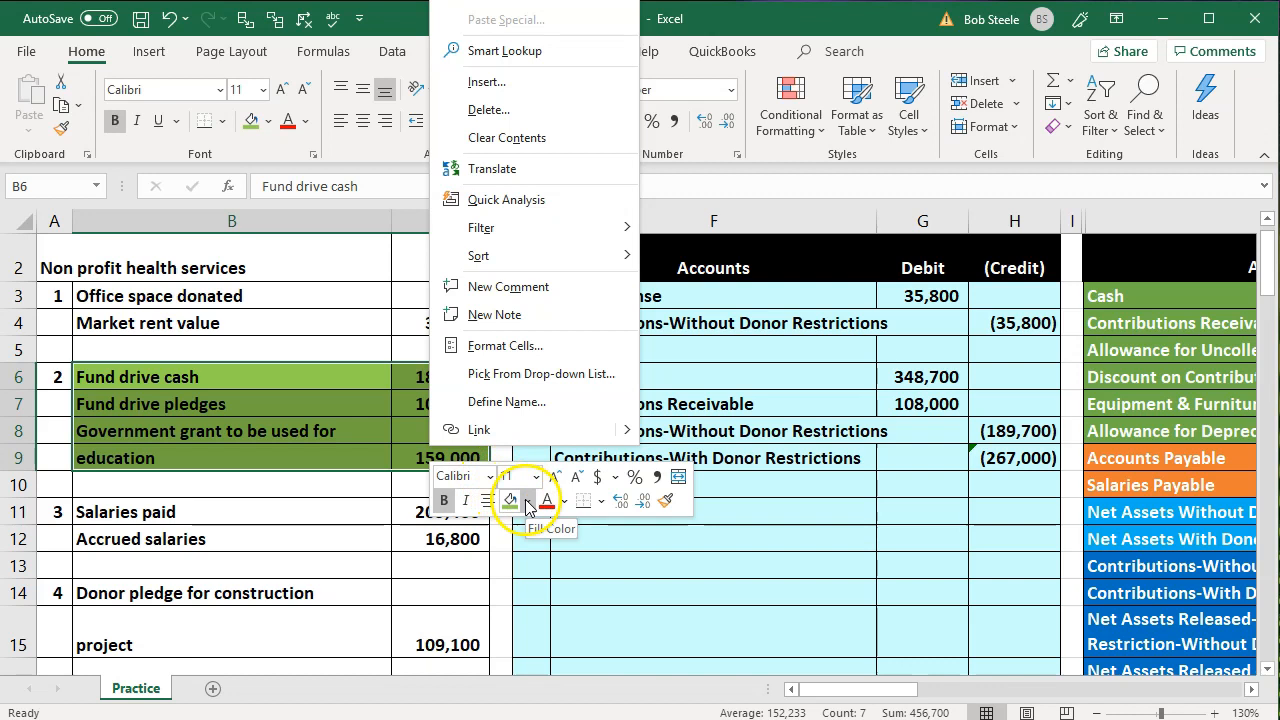
left_click(527, 500)
key("Escape")
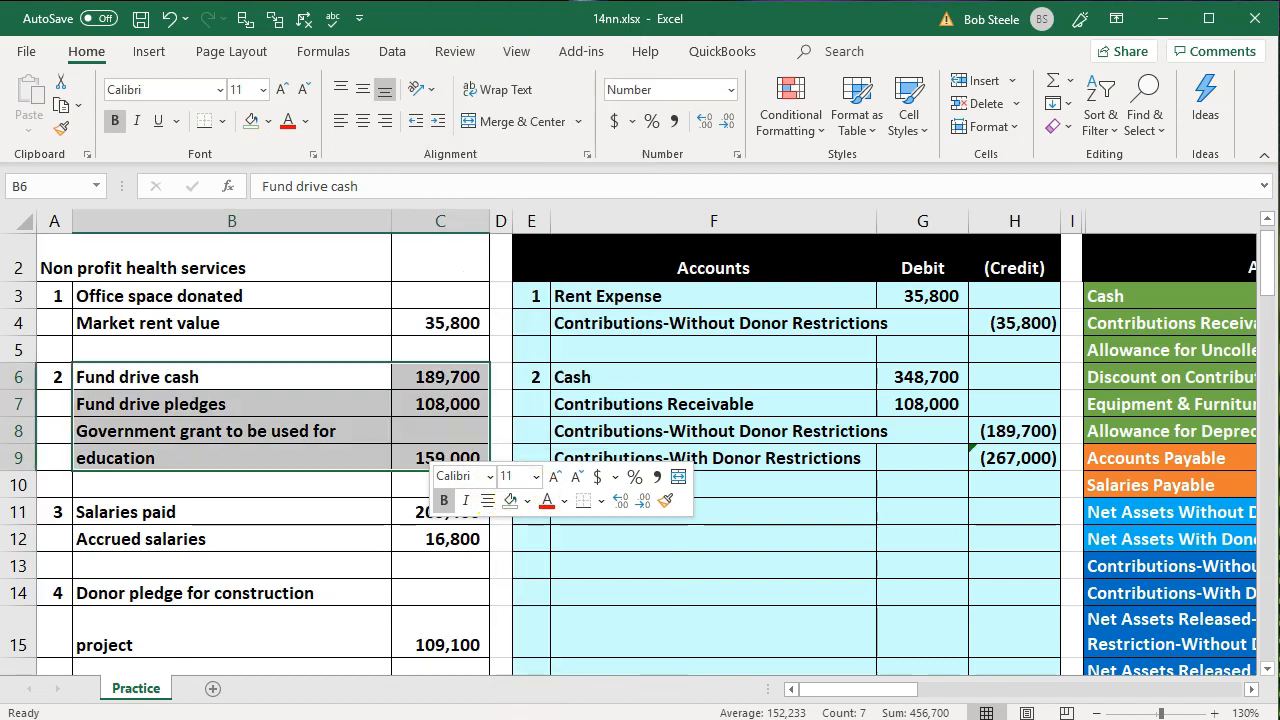
Highlight the salaries paid and accrued salaries data in B11:C12 with a green fill
left_click(234, 612)
left_click(377, 515)
left_click_drag(377, 515, 405, 539)
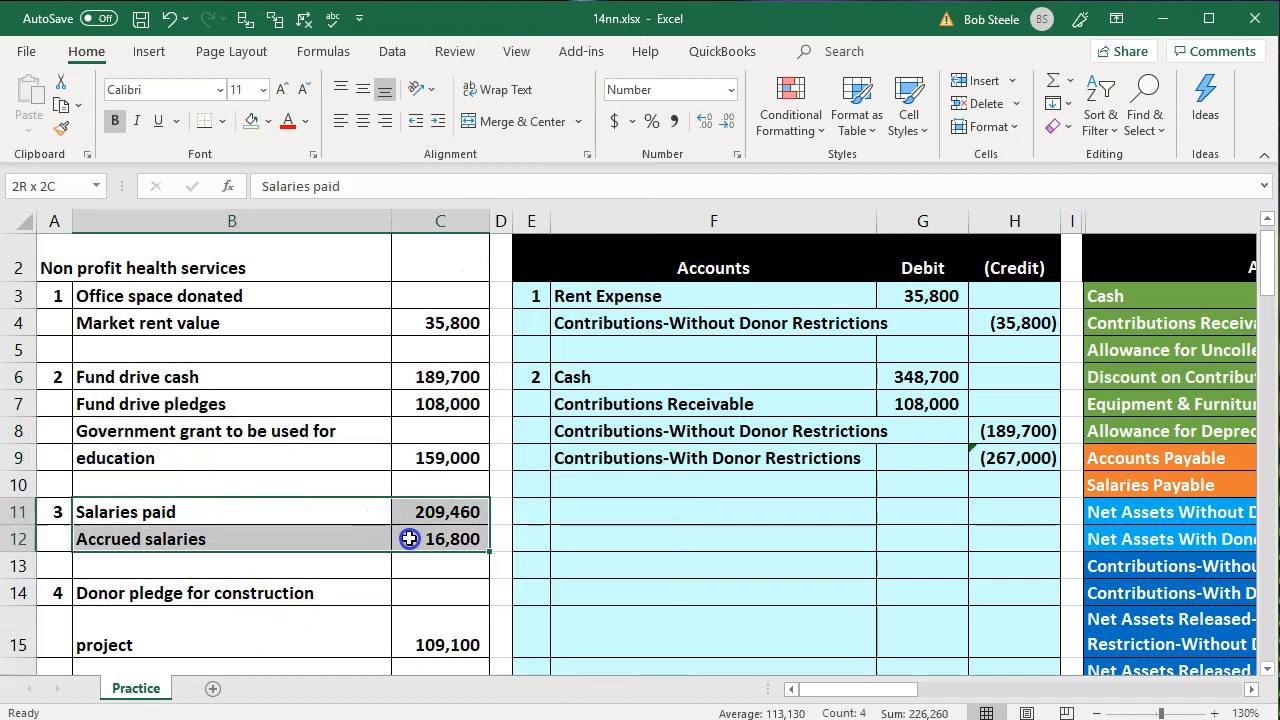
right_click(408, 539)
left_click(510, 597)
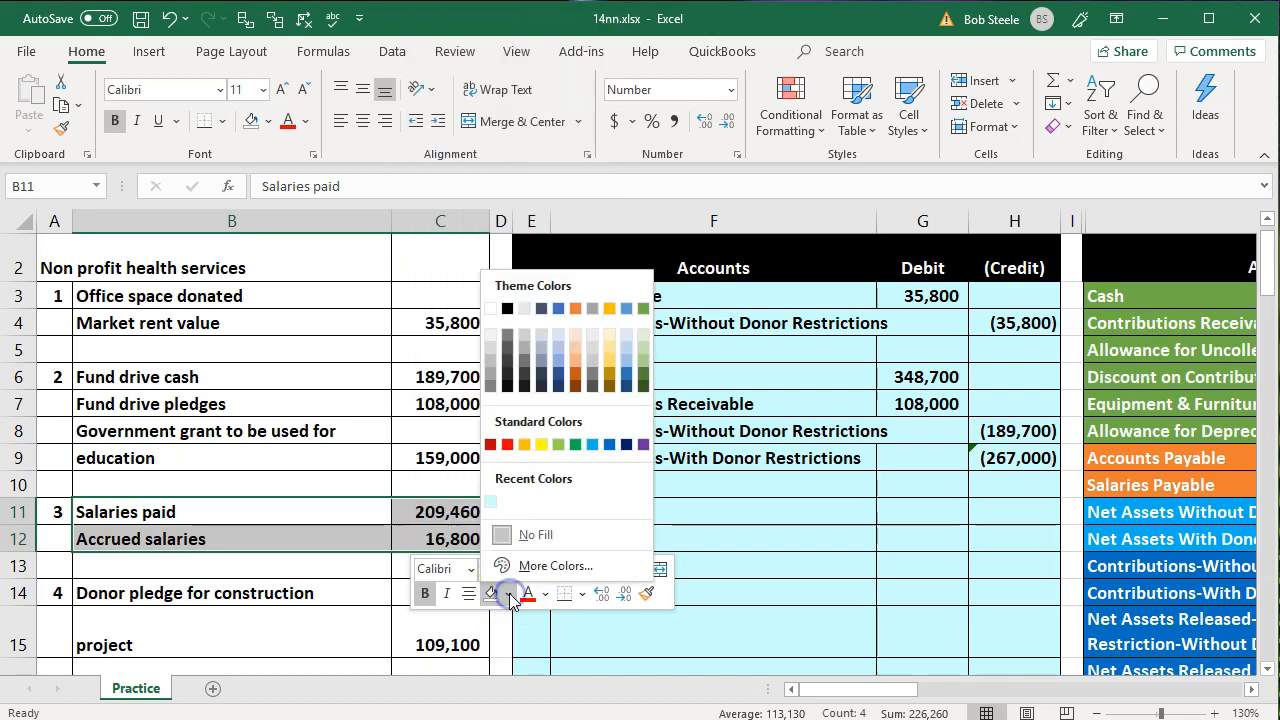
left_click(562, 432)
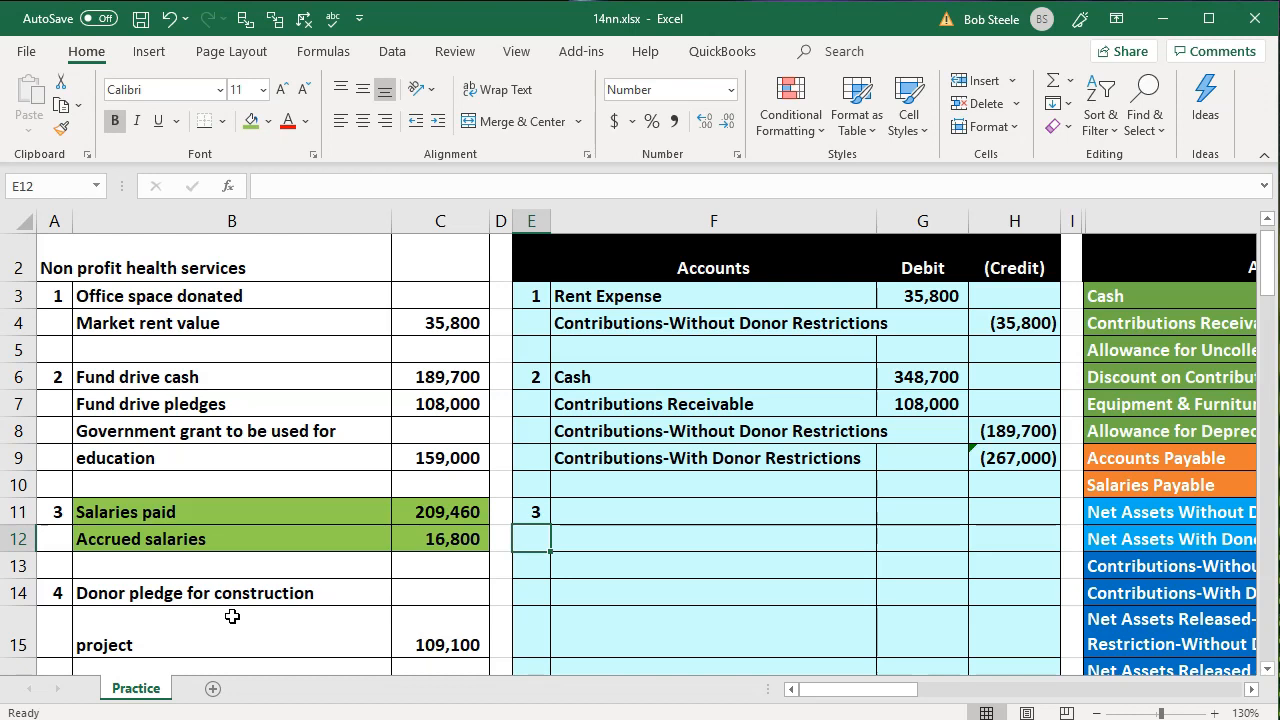
Enter Salaries Expense in F11 as the third entry's first account by linking to its name in the trial balance
left_click(600, 514)
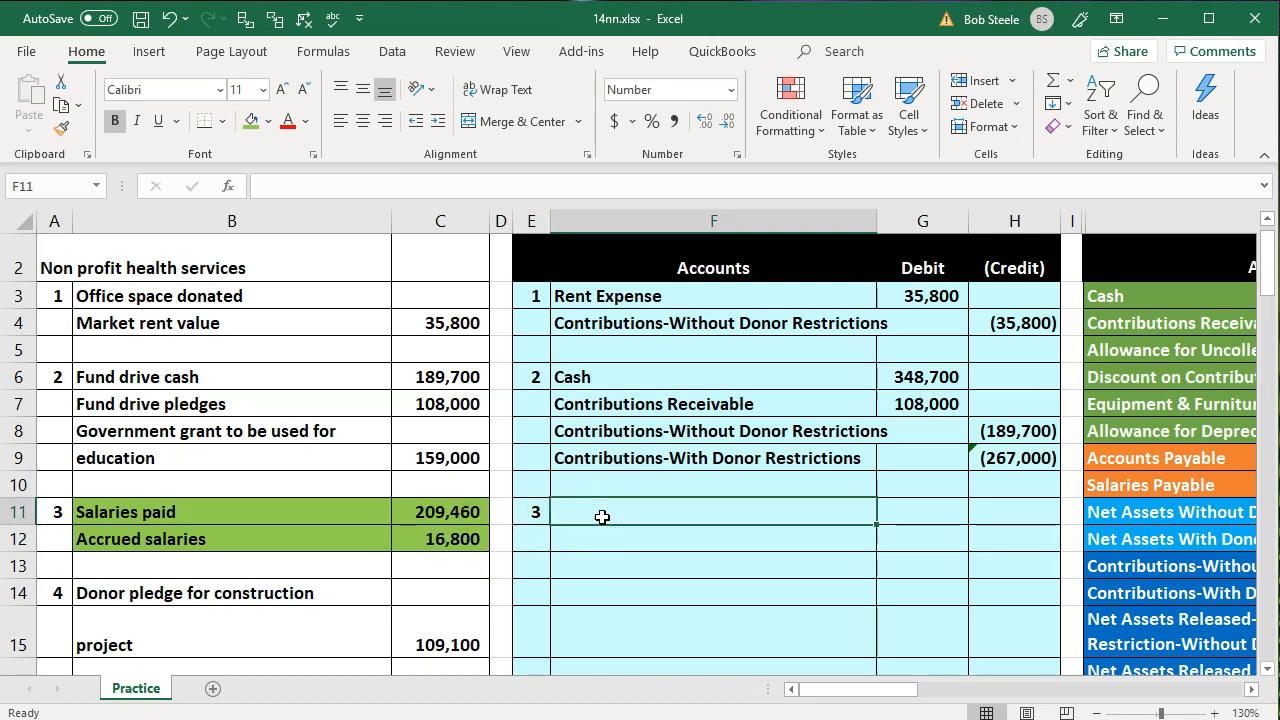
type("=")
key("Right")
key("Right")
key("Right")
key("Right")
key("Right")
key("Down")
key("Down")
key("Down")
key("Down")
key("Down")
key("Down")
key("Down")
key("Down")
key("Down")
key("Left")
key("Up")
key("Up")
key("Right")
key("Return")
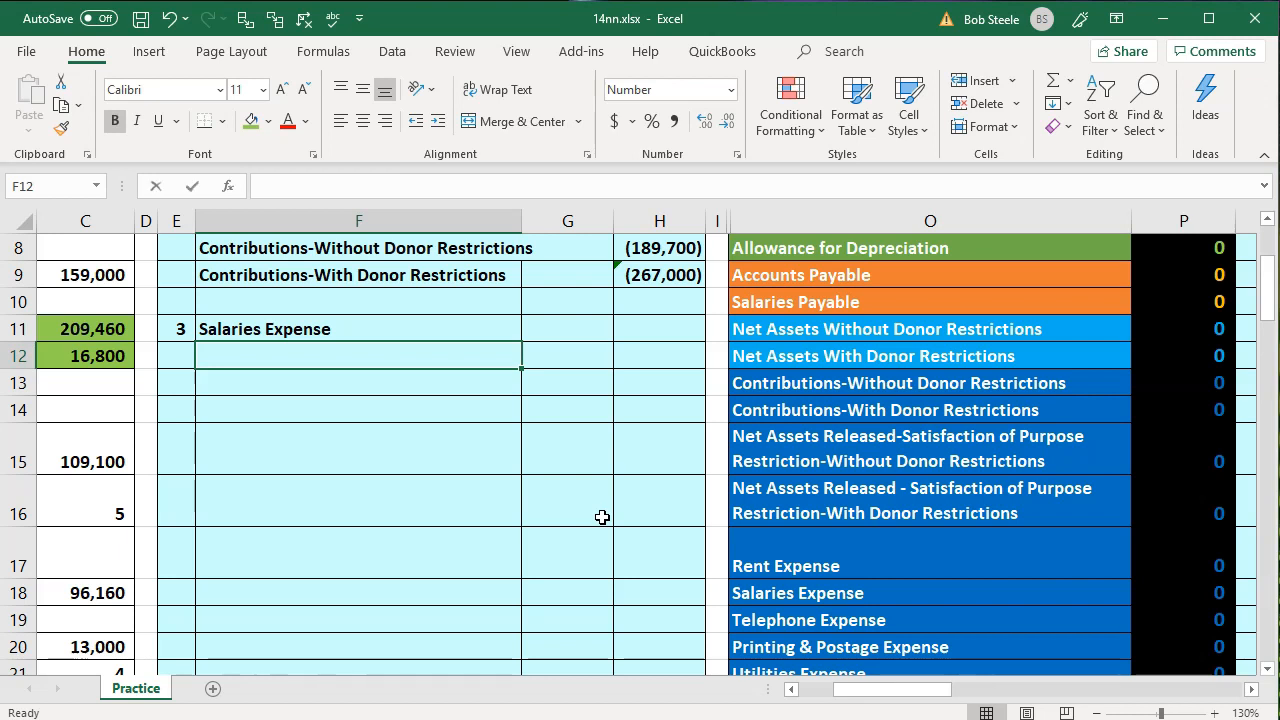
Enter Salaries Payable in F12 by linking to its account name in the trial balance
type("=")
key("Right")
key("Right")
key("Right")
key("Right")
key("Up")
key("Up")
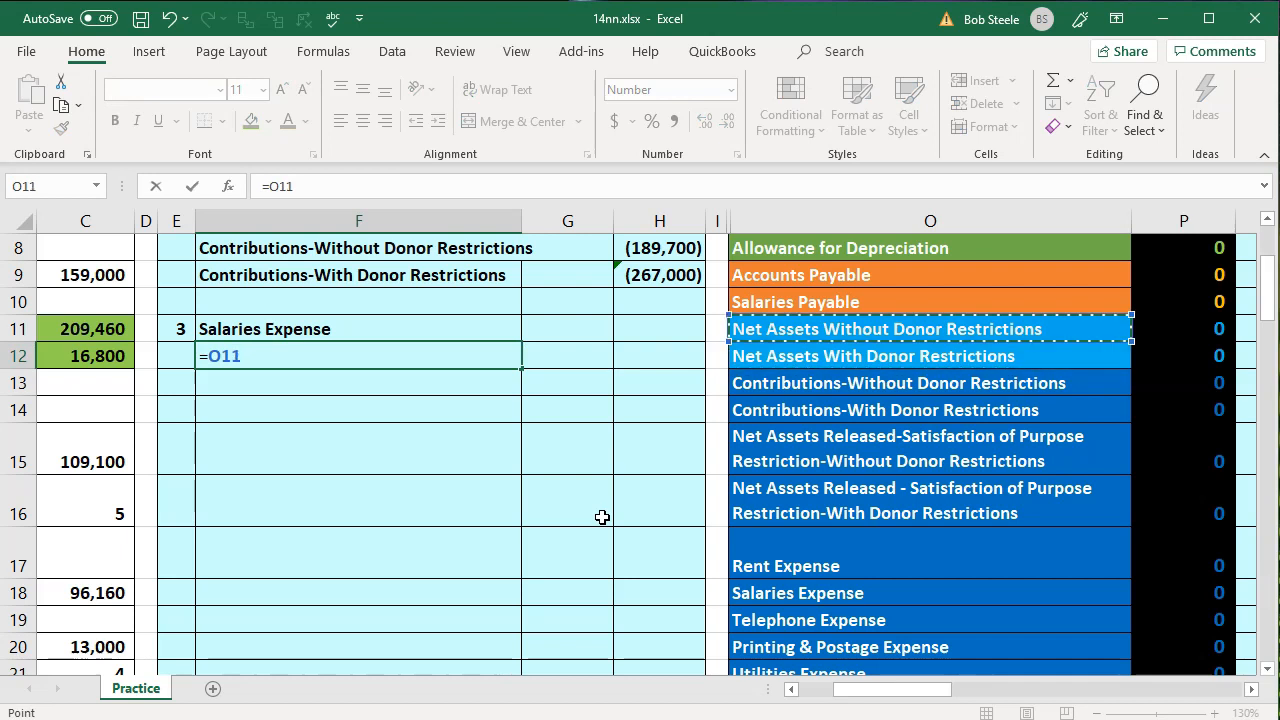
key("Return")
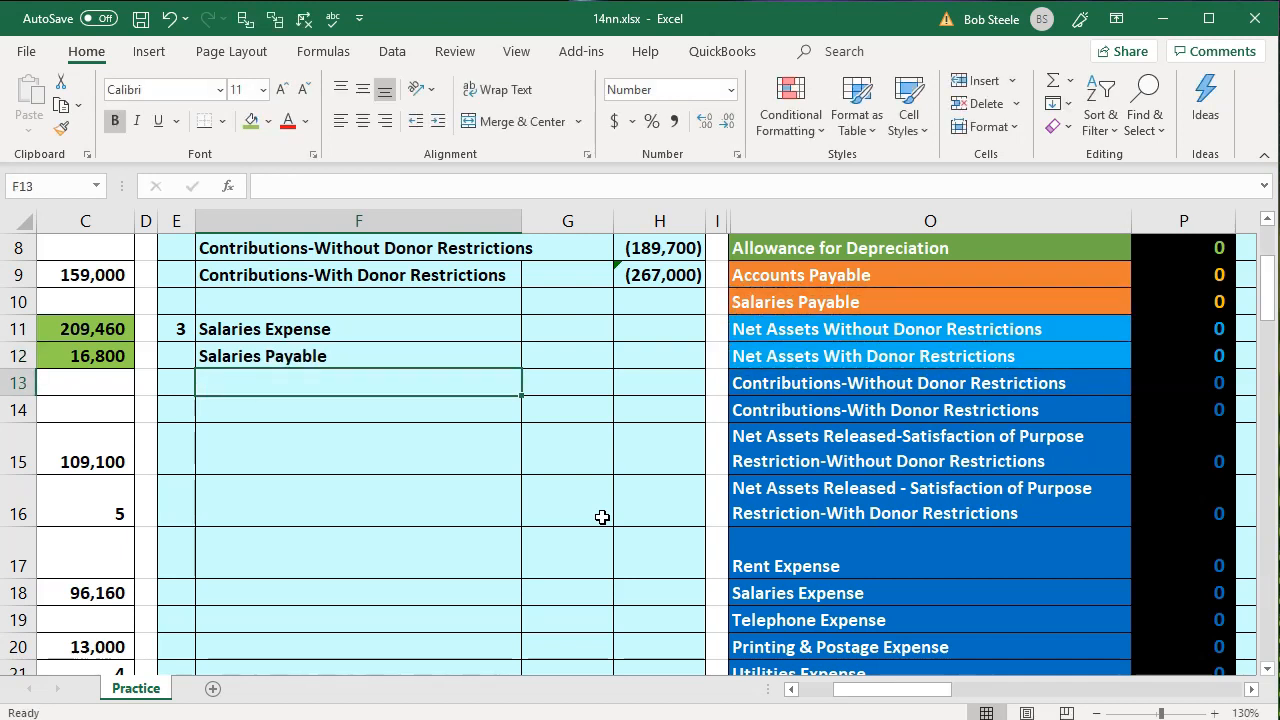
Enter Cash in F13 as the third entry's last account with the link =O3
type("=")
key("Right")
key("Right")
key("Right")
key("Up")
key("Up")
key("Up")
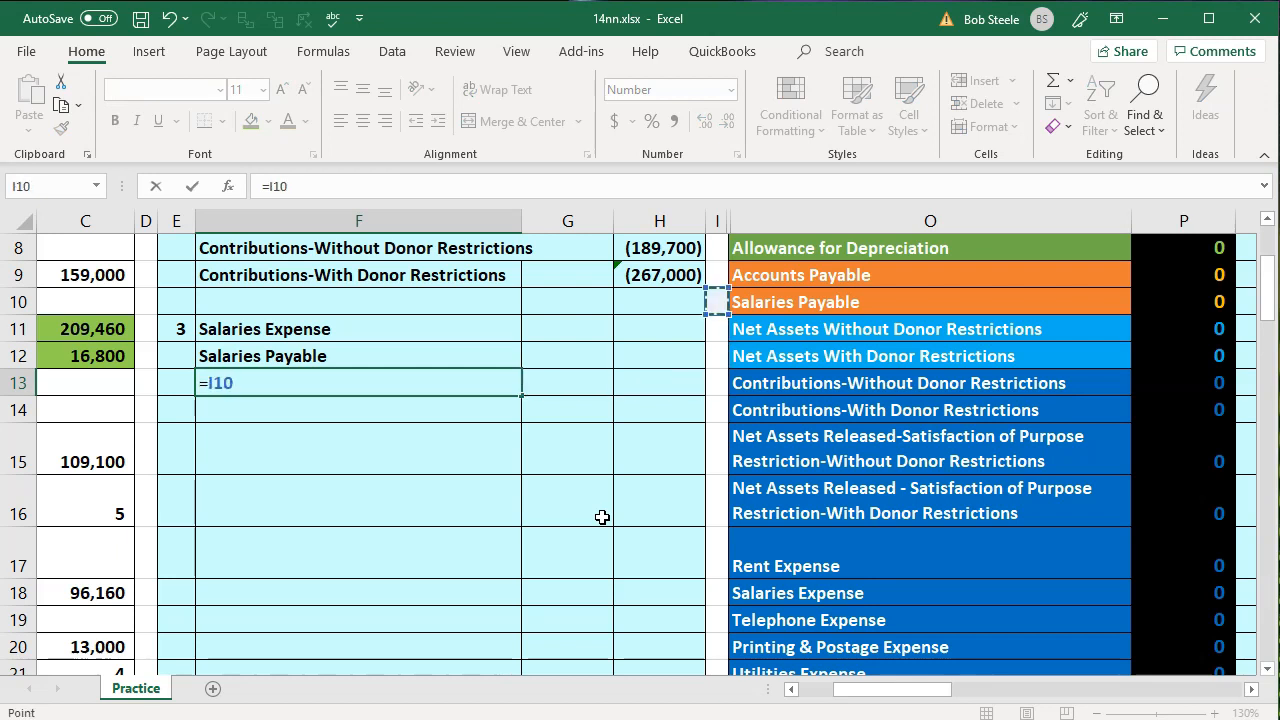
key("Up")
key("Up")
key("Up")
key("Up")
key("Up")
key("Up")
key("Up")
key("Right")
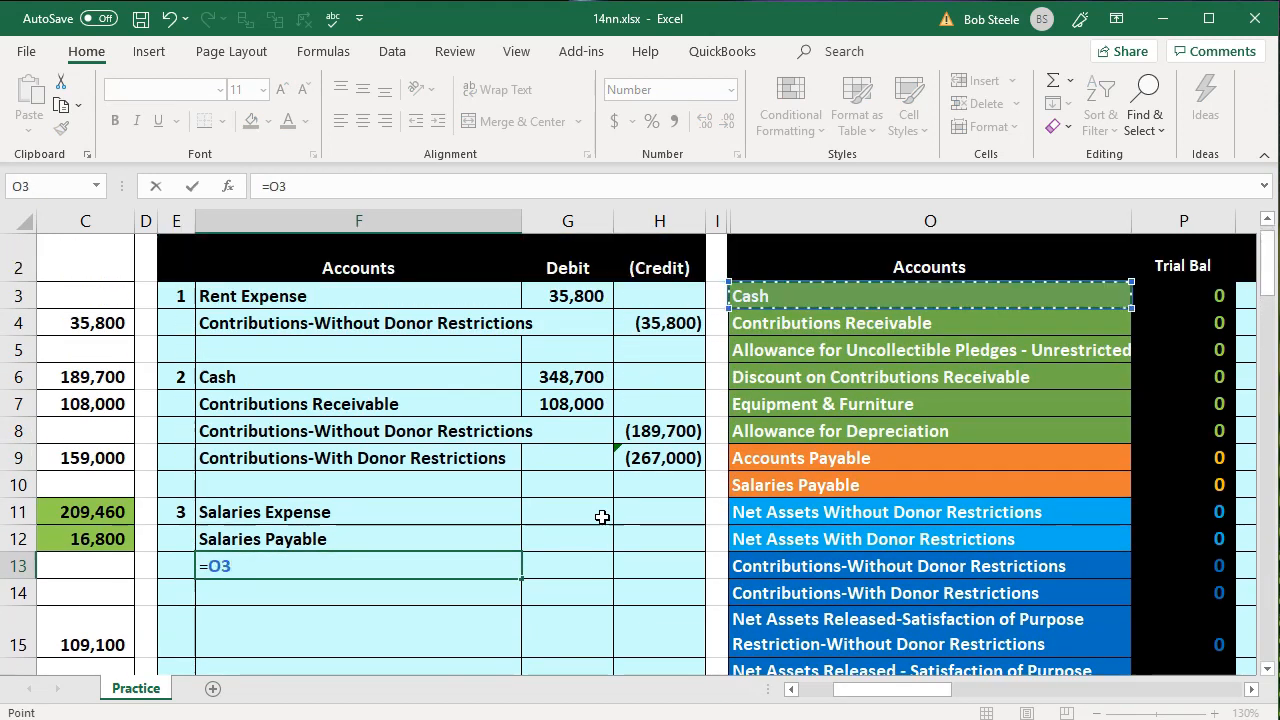
key("Return")
Enter the Salaries Payable credit in H12 as the negative of accrued salaries, -C12
key("Left")
key("Left")
key("Left")
key("Left")
key("Left")
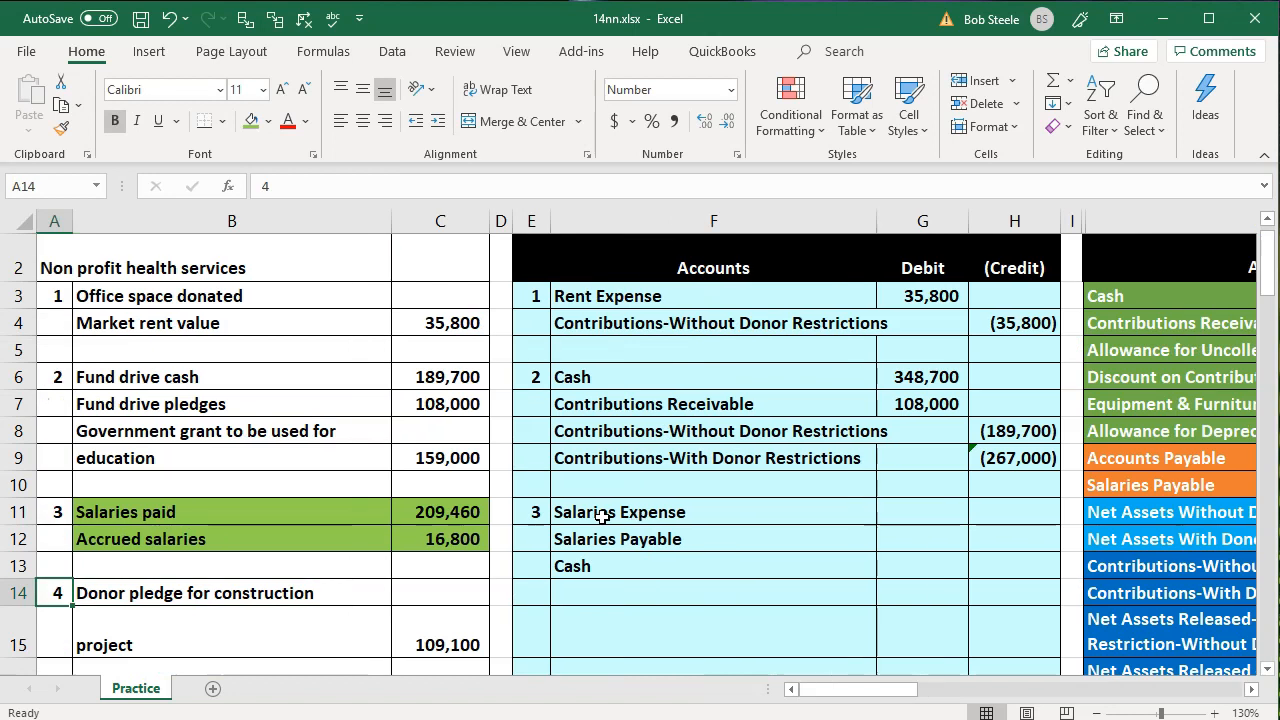
key("Right")
key("Right")
key("Right")
key("Right")
key("Right")
key("Up")
key("Up")
key("Up")
key("Right")
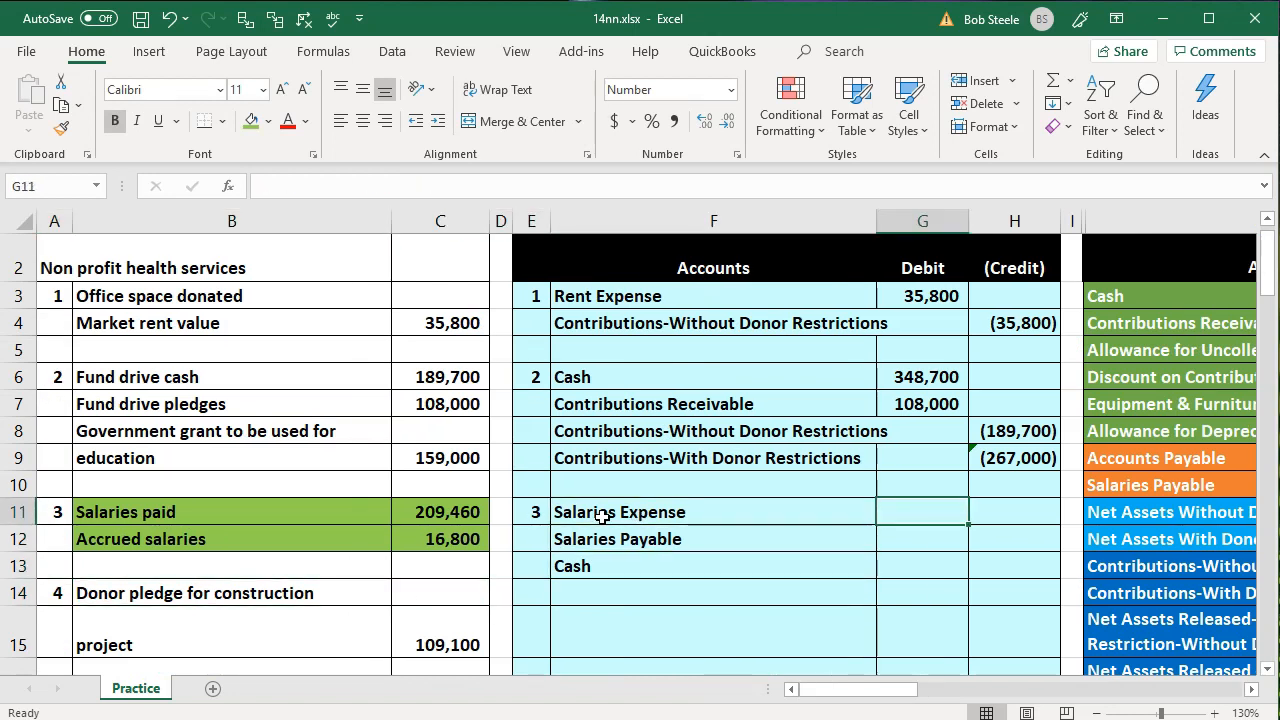
key("Right")
key("Down")
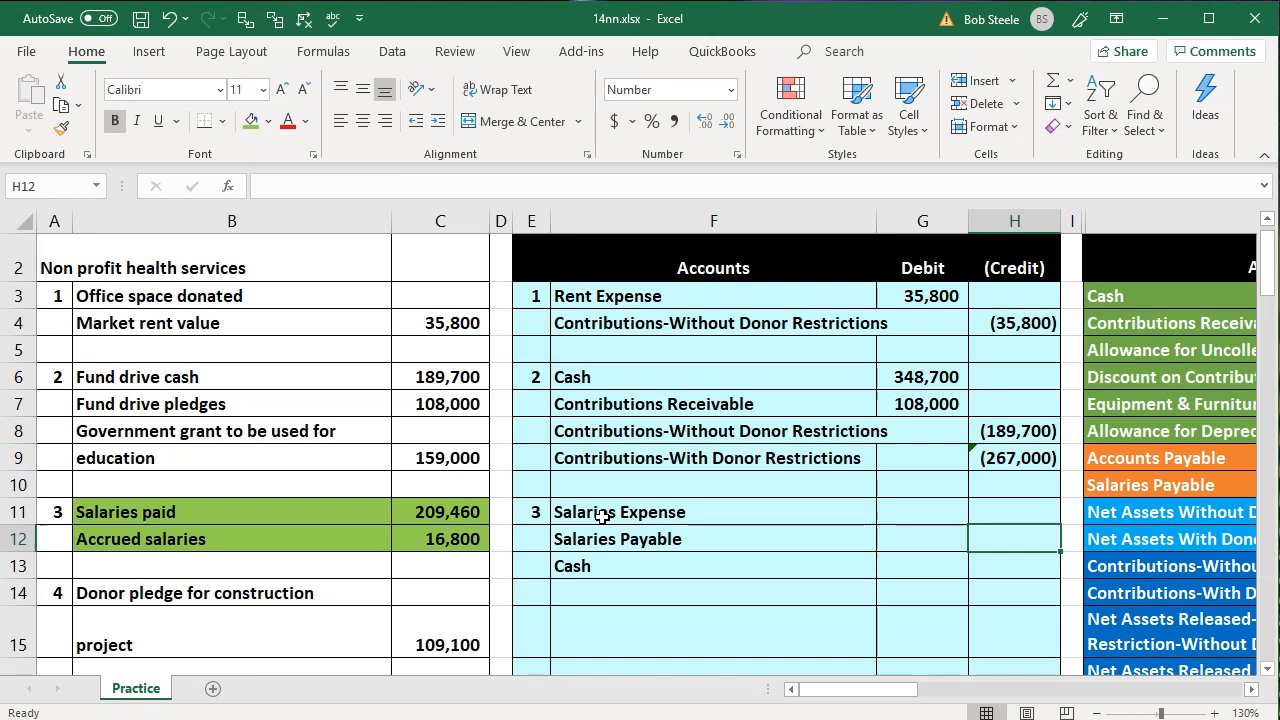
type("-")
key("Left")
key("Left")
key("Left")
key("Left")
key("Left")
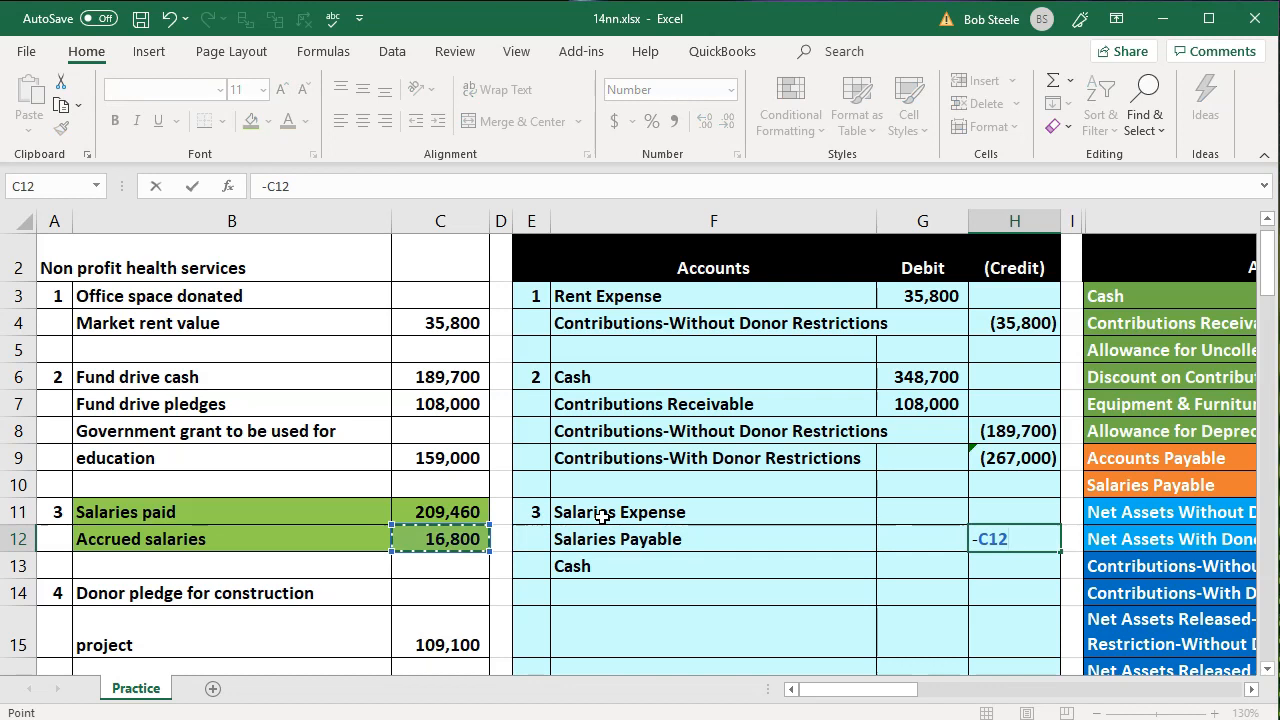
key("Return")
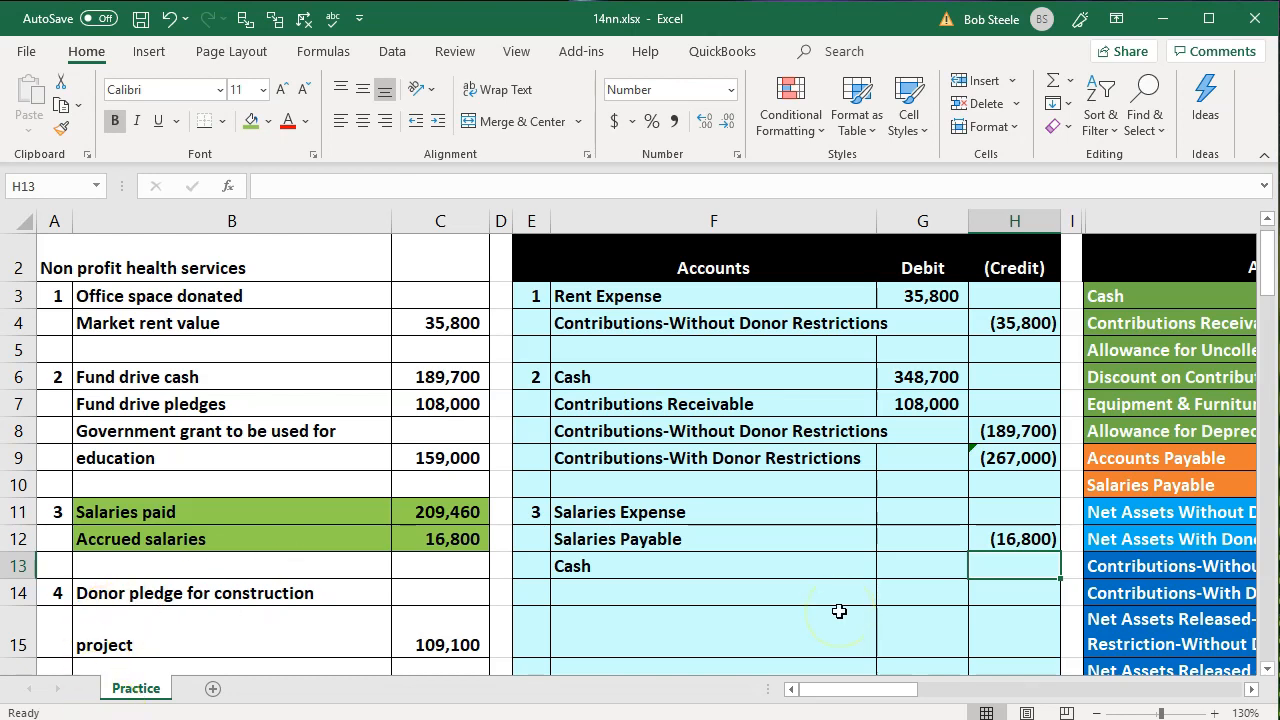
Enter the Cash credit in H13 as the negative of the salaries paid amount in C11
type("-")
key("Left")
key("Left")
key("Left")
key("Left")
key("Left")
key("Up")
key("Up")
key("Return")
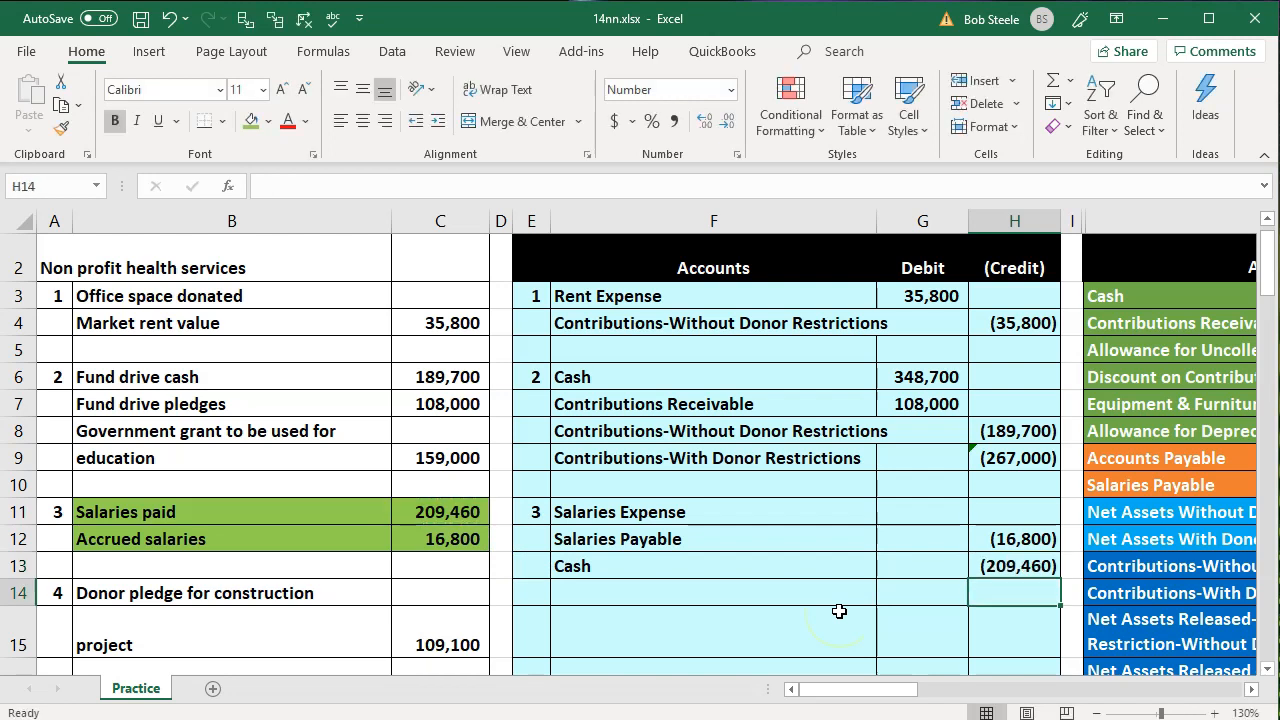
Enter the Salaries Expense debit in G11 as the negative sum of the entry's lines below, -SUM(G12:H13)
key("Up")
key("Up")
key("Up")
key("Left")
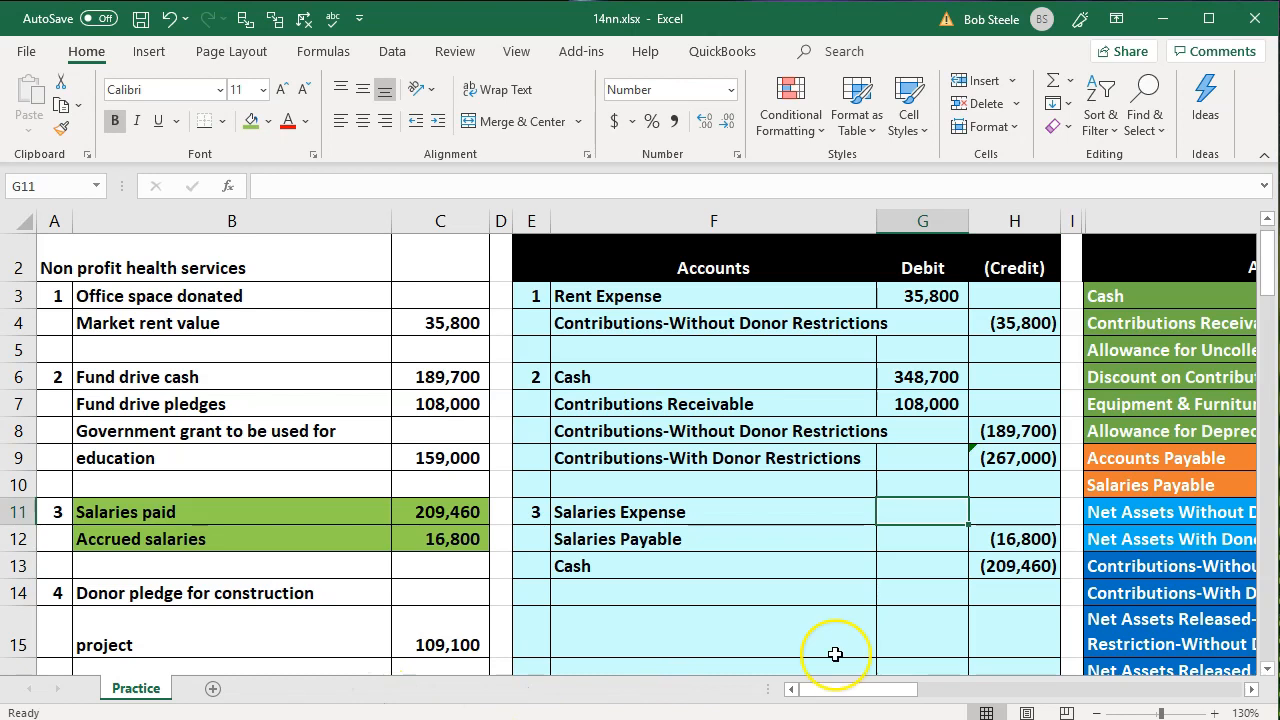
type("-sum(")
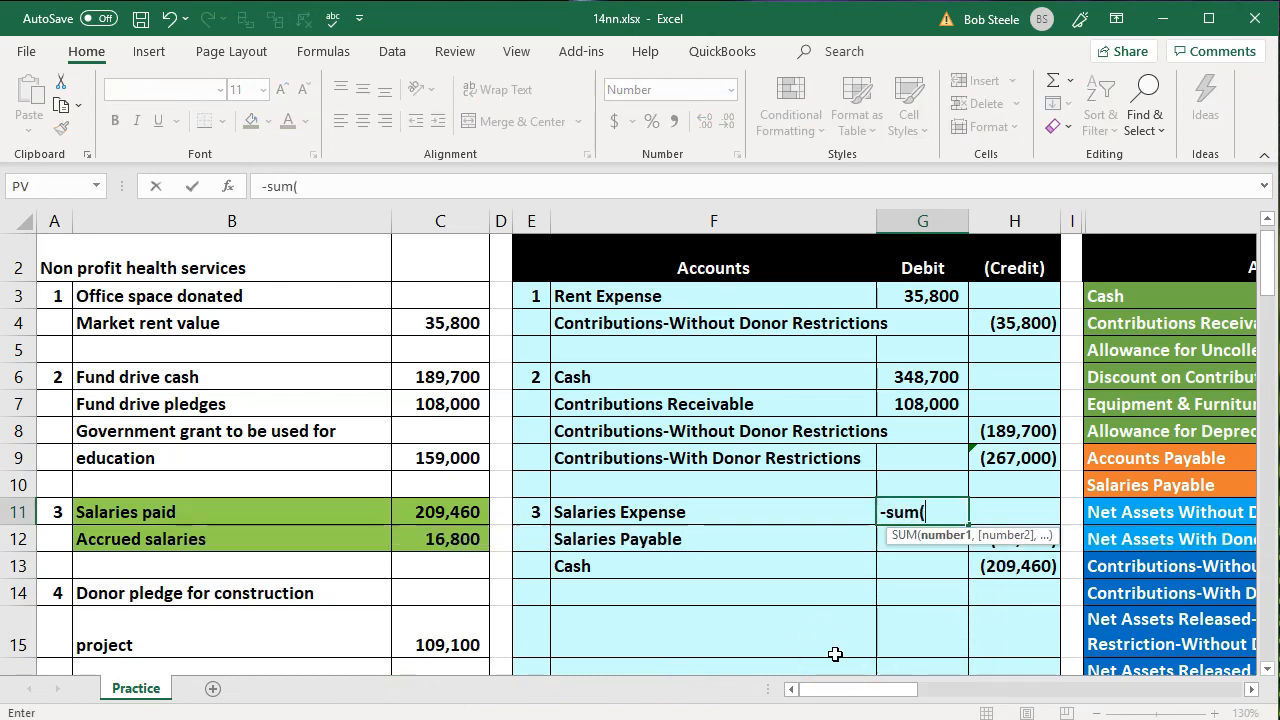
key("Down")
key("shift+Right")
key("shift+Down")
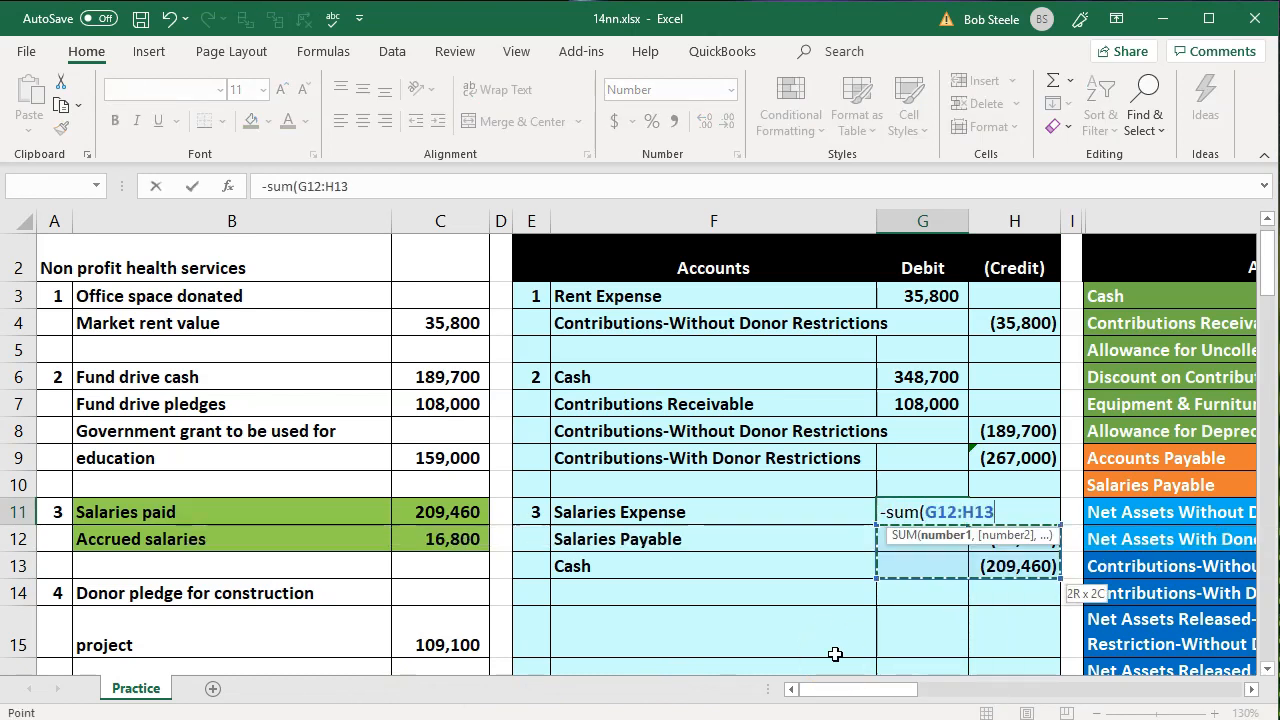
key("Return")
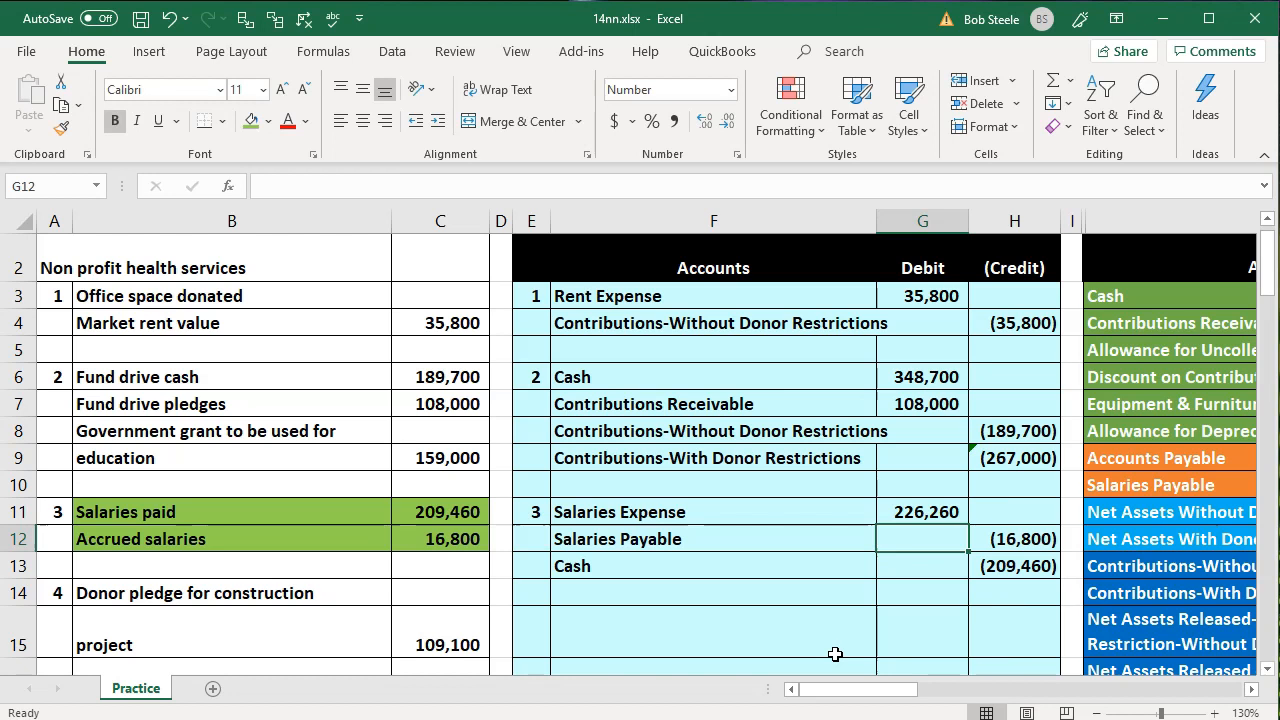
Compare the third entry's credits and Salaries Expense debit with the salaries paid and accrued salaries source rows
left_click(1025, 566)
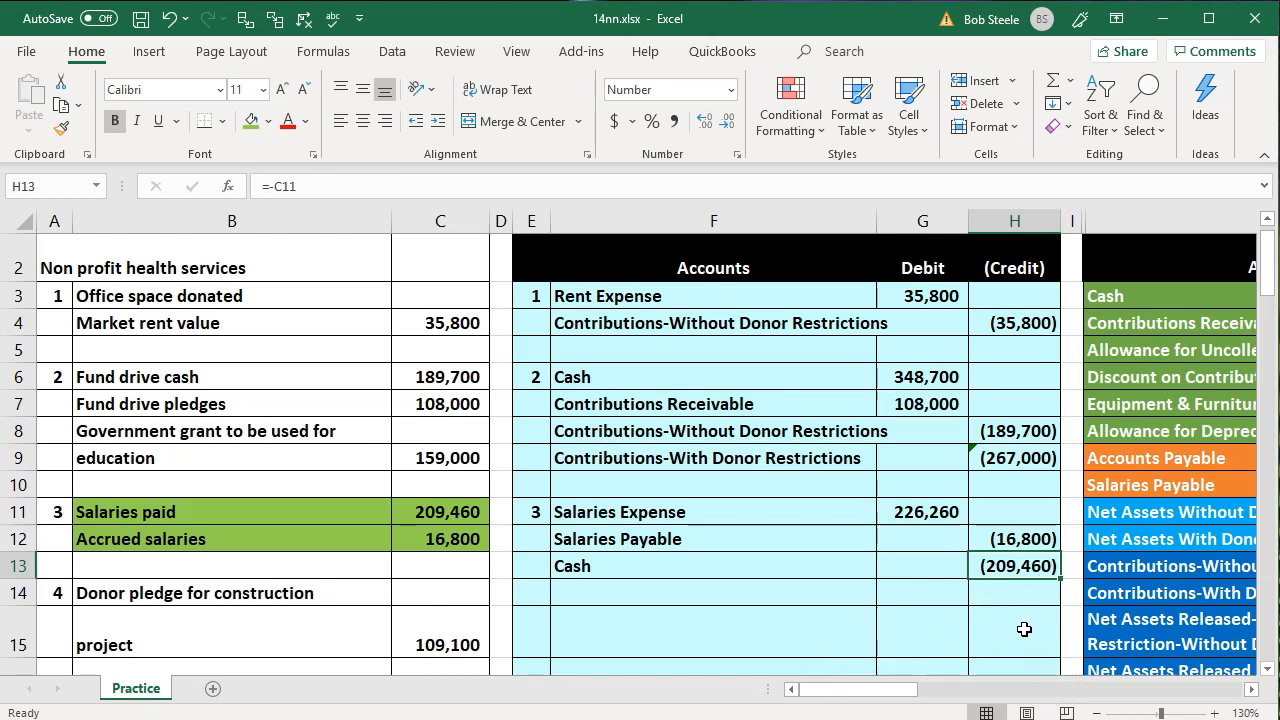
left_click(1011, 538)
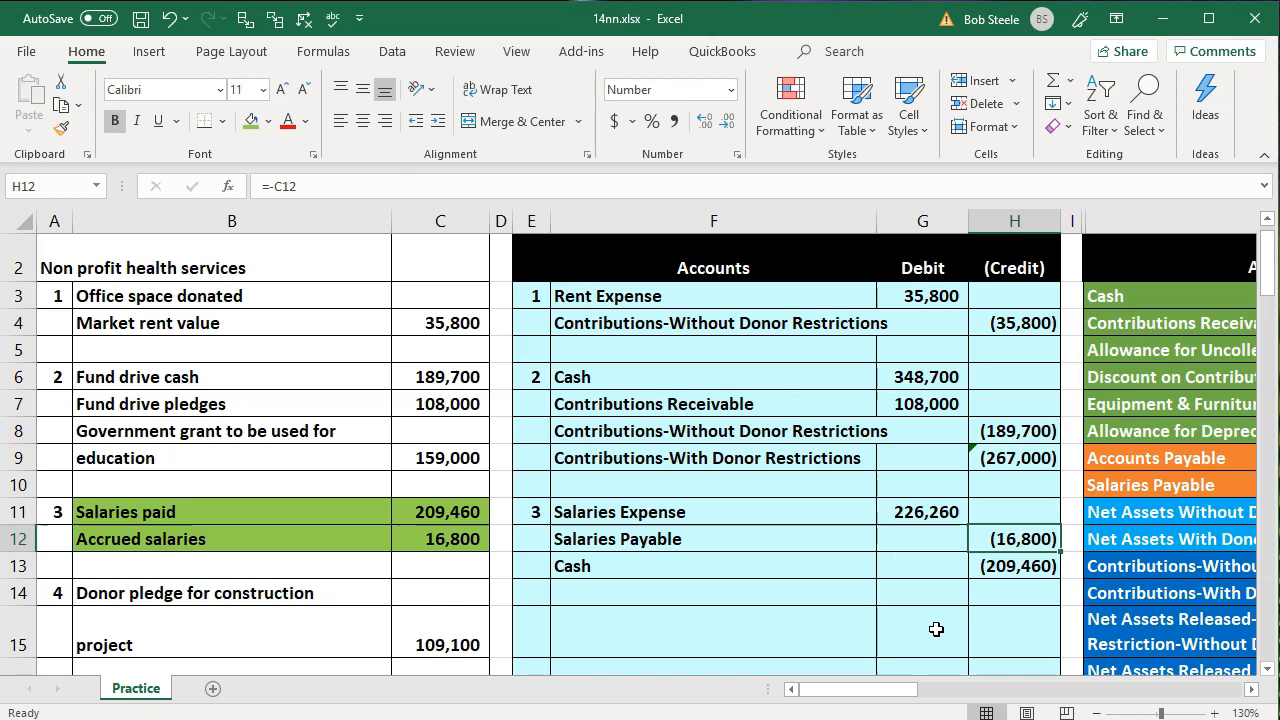
left_click_drag(310, 508, 413, 506)
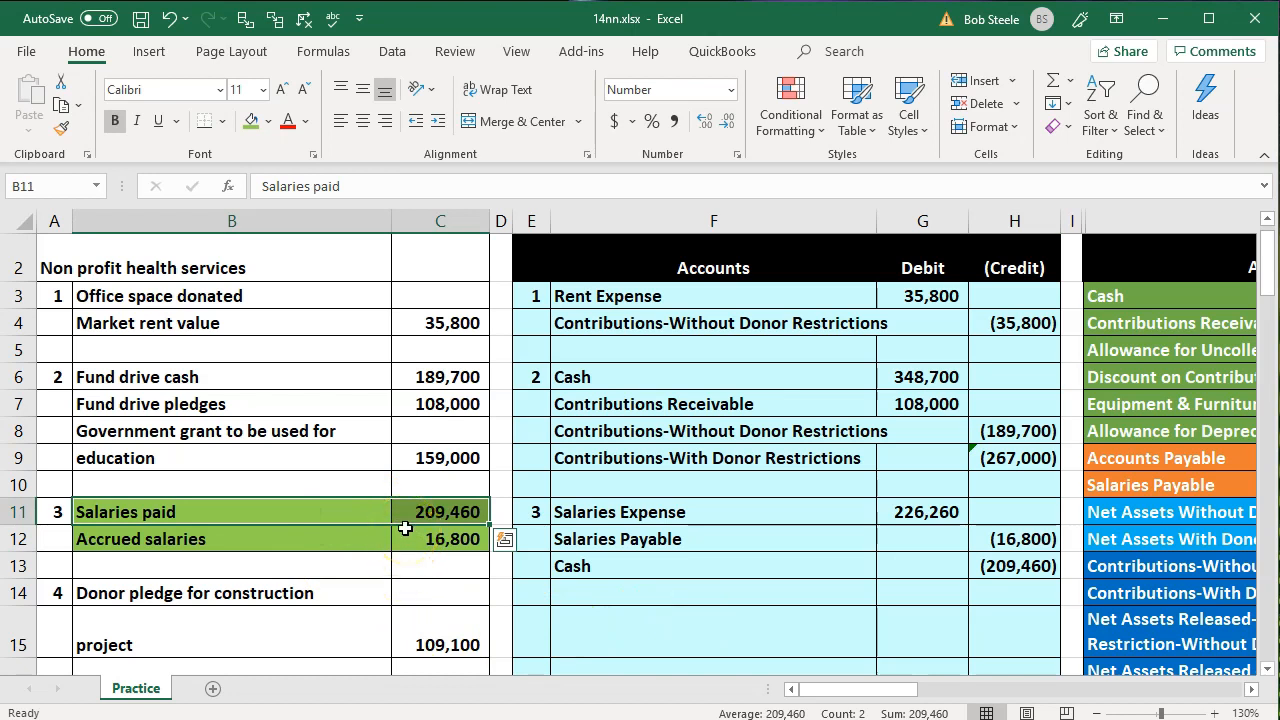
left_click_drag(374, 540, 404, 543)
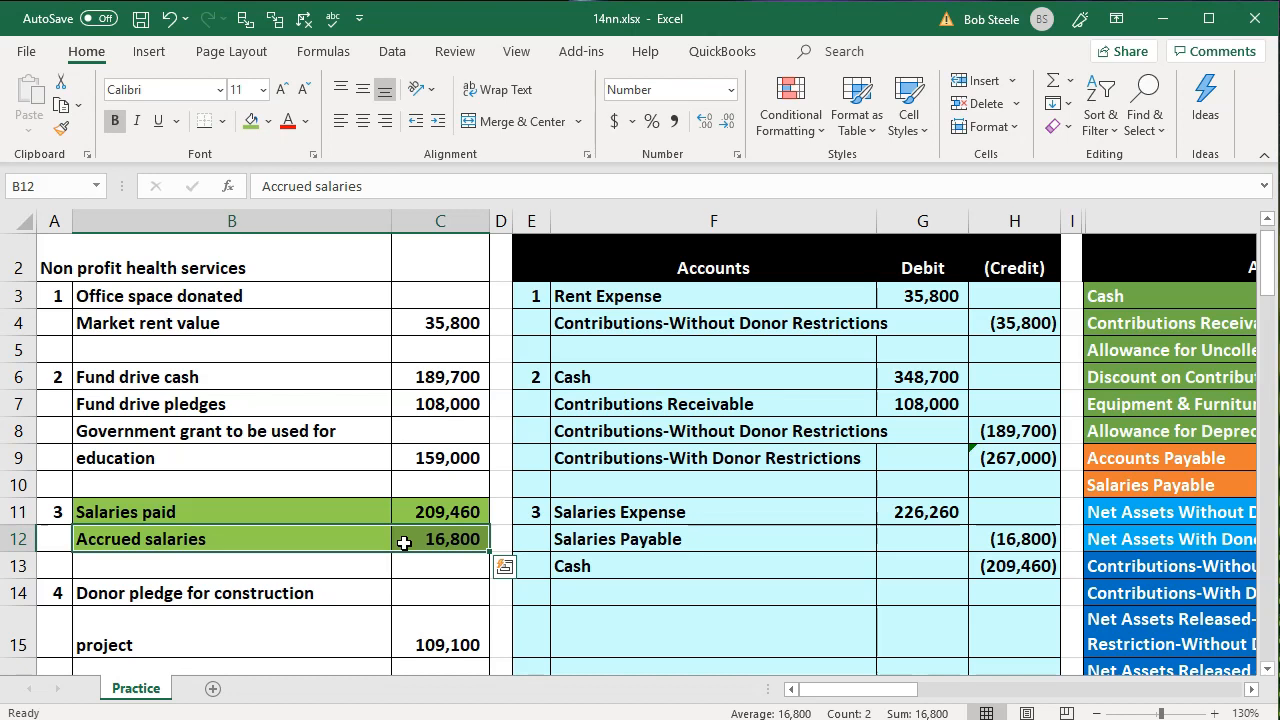
left_click(627, 519)
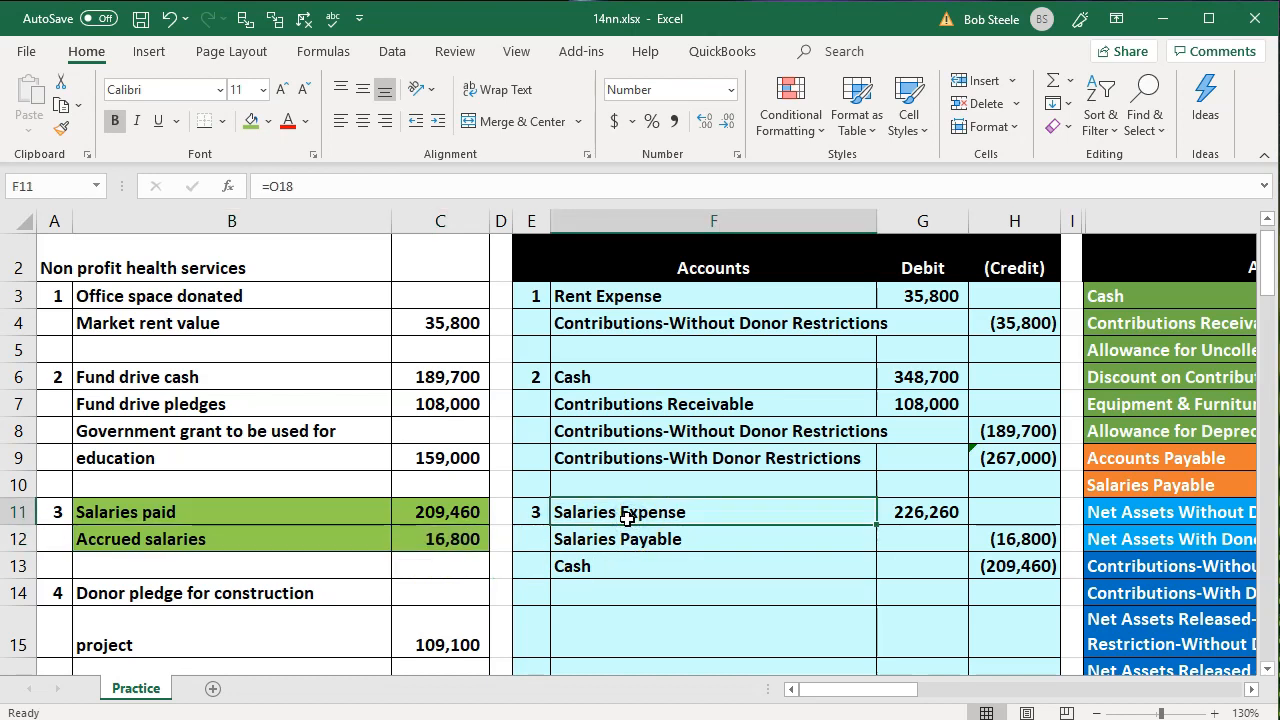
left_click_drag(627, 519, 908, 509)
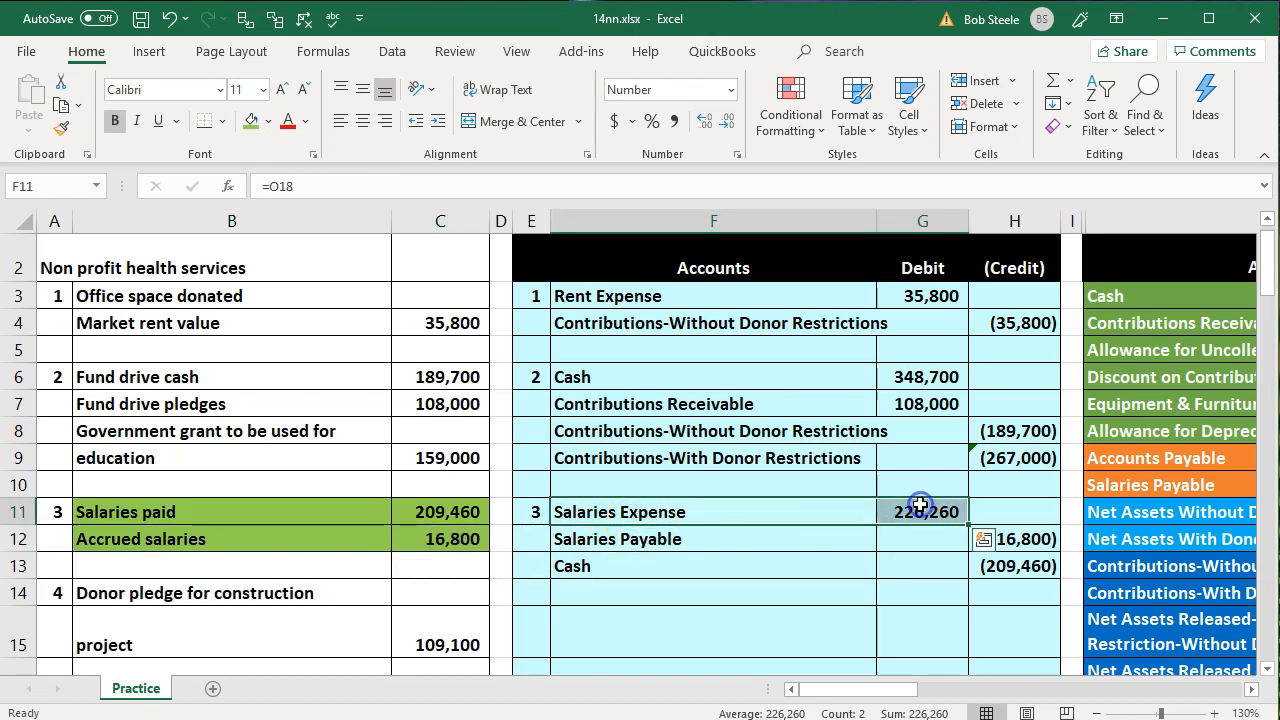
Post Salaries Expense to the trial balance adjustment column by linking Q18 to the debit in G11
key("Right")
key("Right")
key("Right")
key("Right")
key("Right")
key("Right")
key("Right")
key("Down")
key("Down")
key("Down")
key("Down")
key("Down")
key("Down")
key("Down")
key("Down")
key("Down")
key("Left")
key("Left")
key("Left")
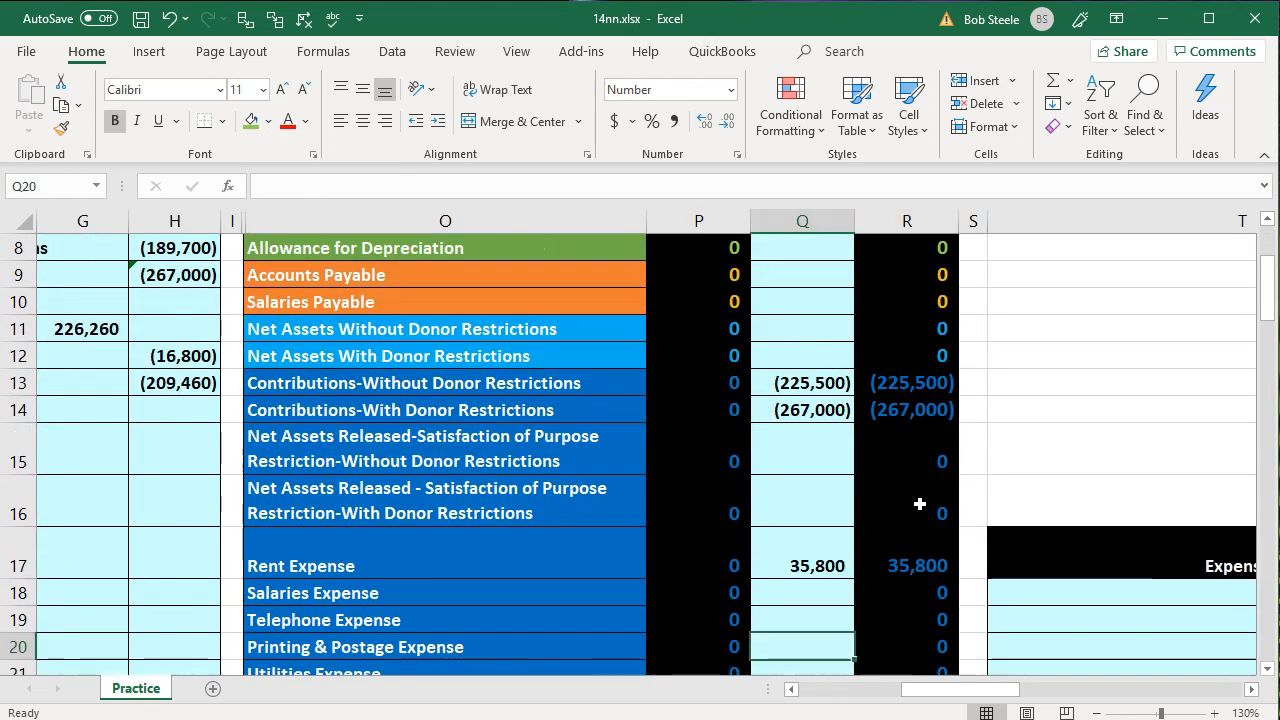
key("Up")
key("Up")
key("Right")
key("Right")
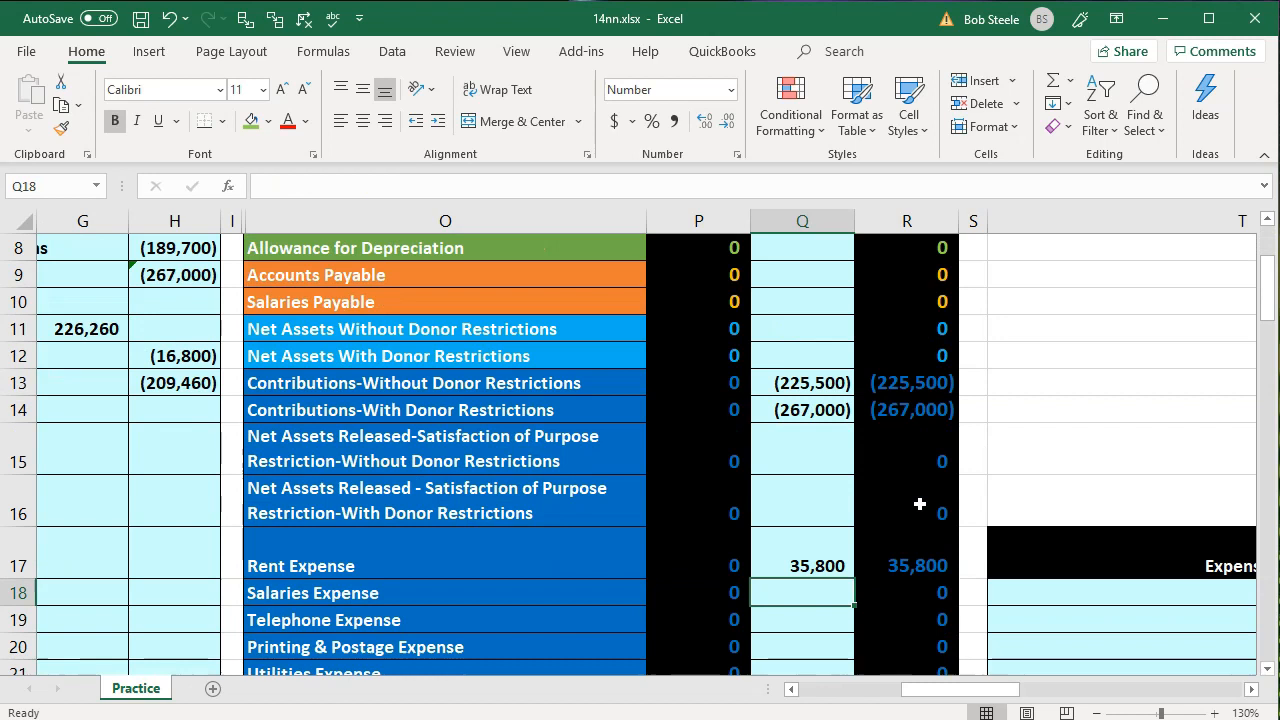
type("=")
key("Left")
key("Left")
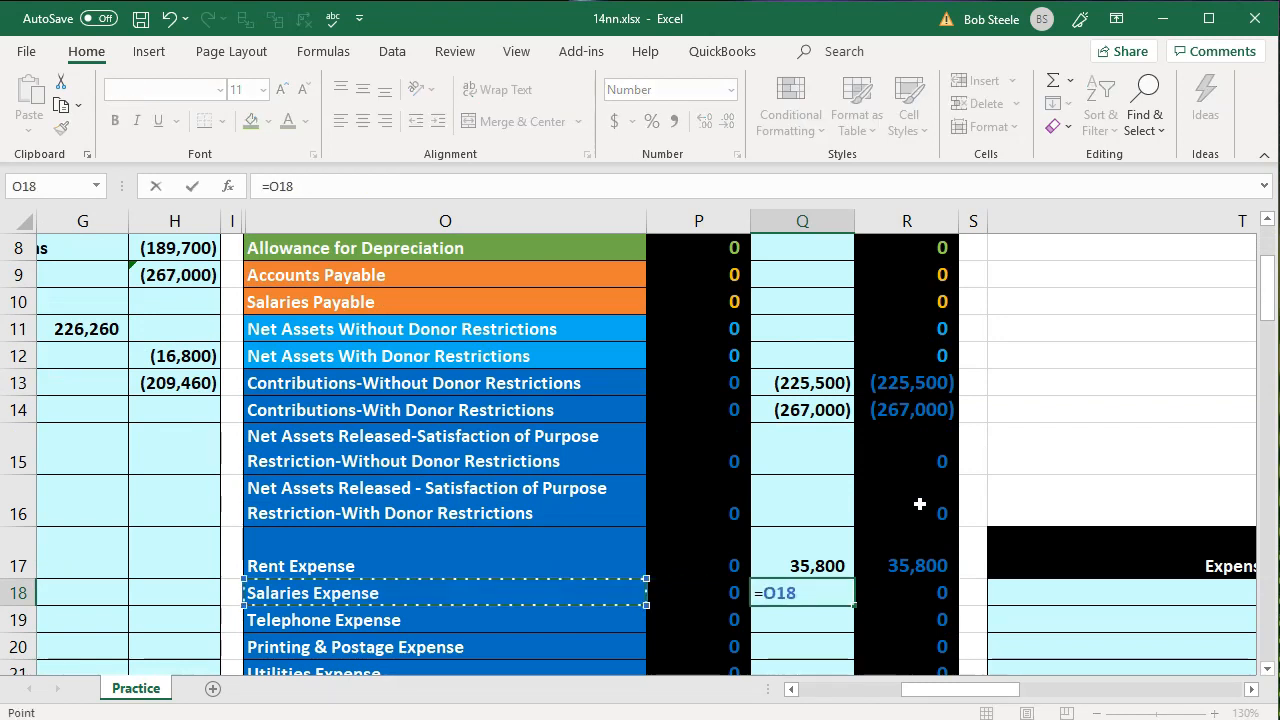
key("Left")
key("Left")
key("Left")
key("Left")
key("Up")
key("Up")
key("Up")
key("Up")
key("Up")
key("Up")
key("Up")
key("Right")
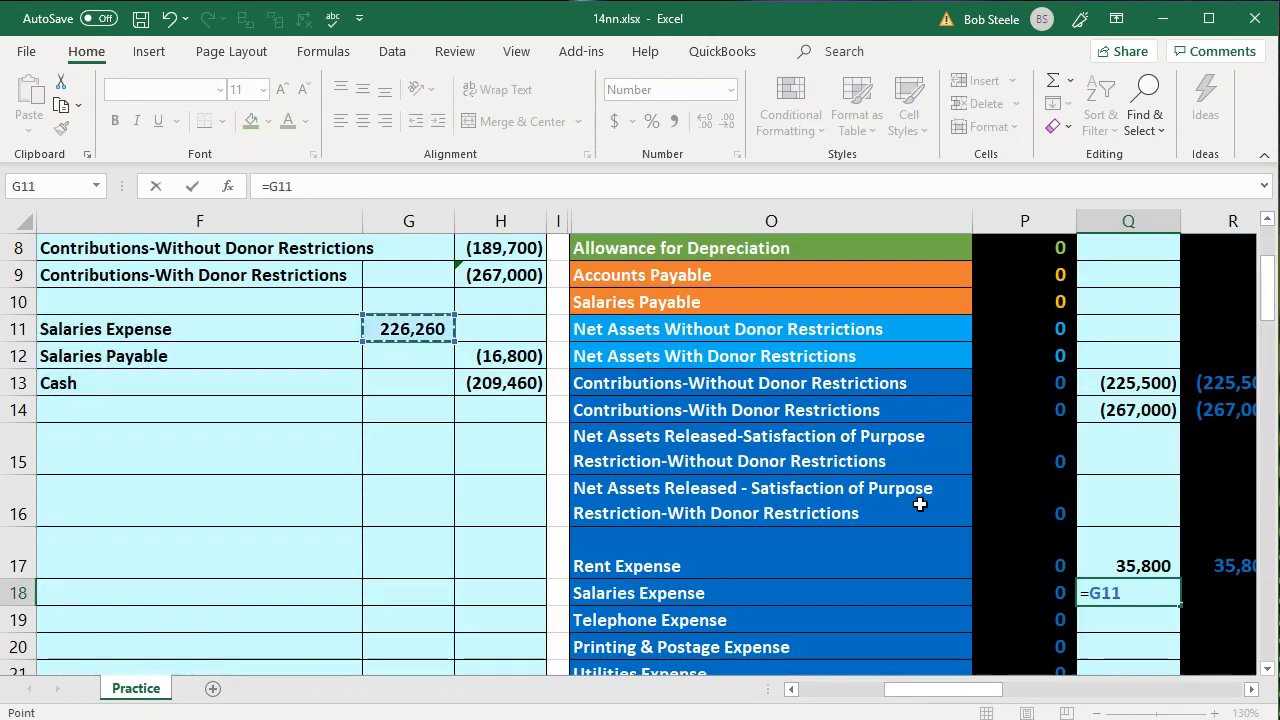
key("Return")
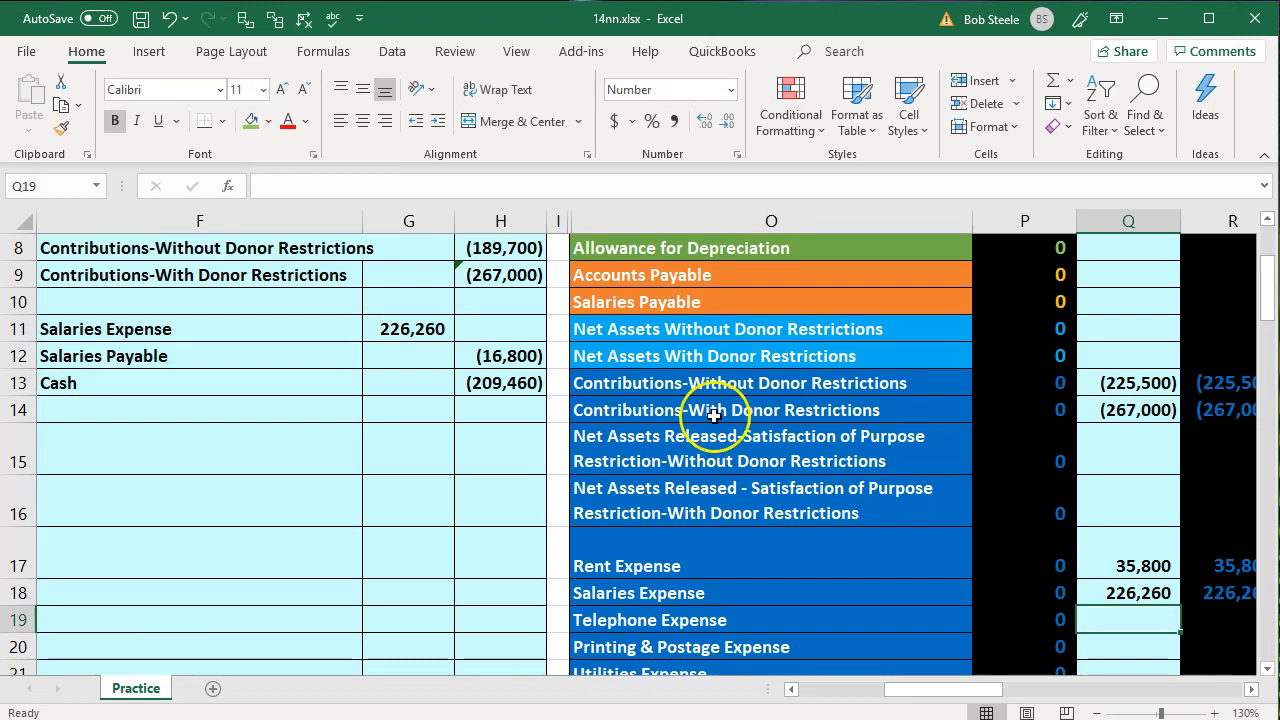
Post Salaries Payable to the adjustment column by linking Q10 to the credit in H12
left_click_drag(340, 355, 466, 356)
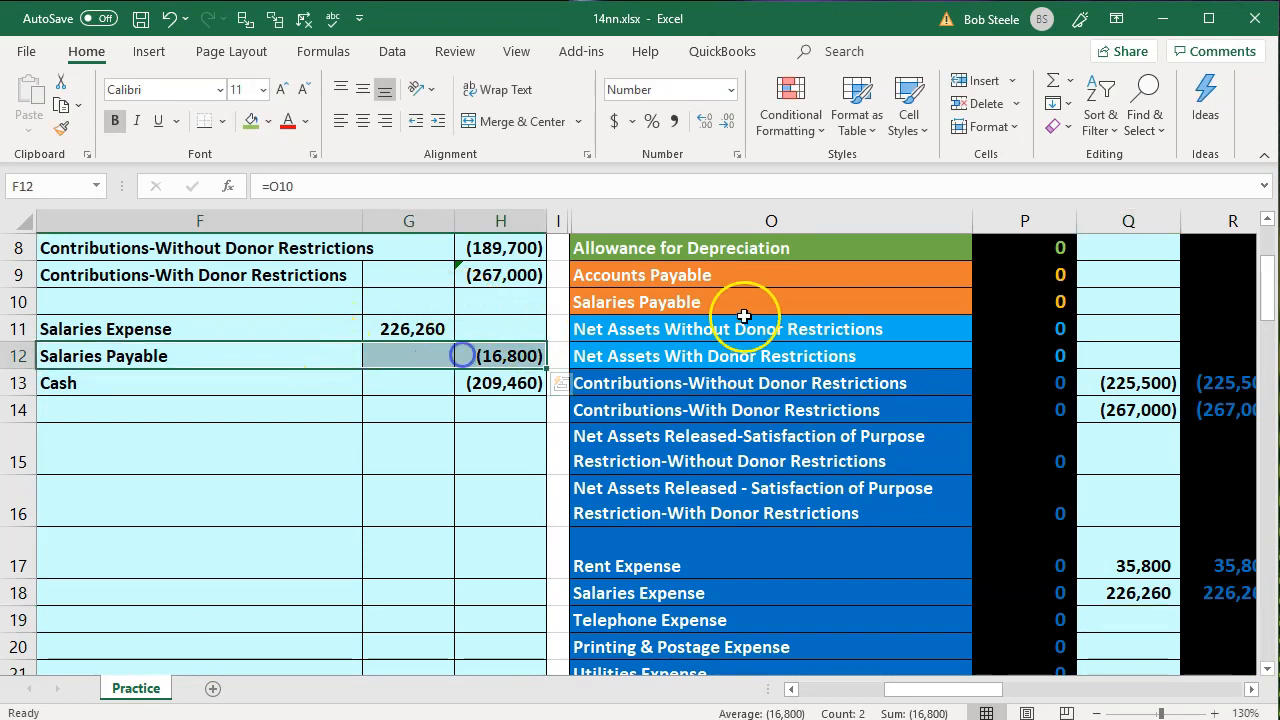
left_click(794, 298)
key("Right")
key("Right")
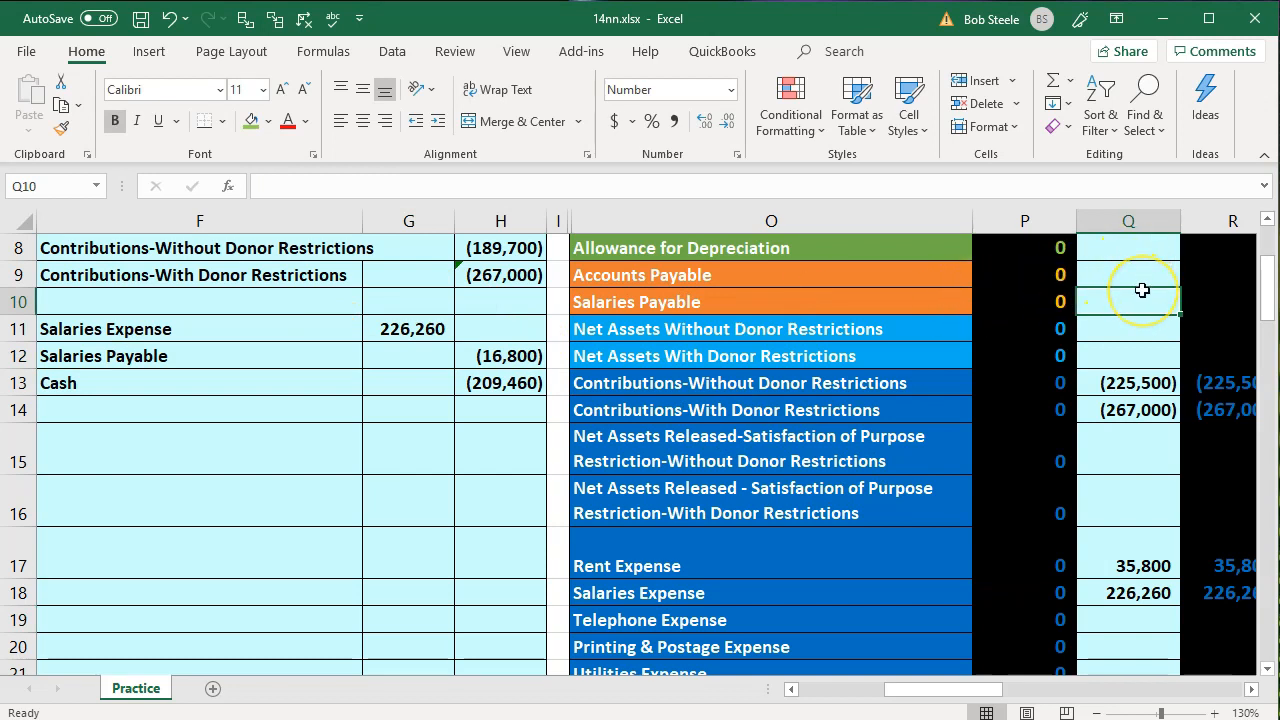
type("=")
key("Left")
key("Left")
key("Left")
key("Left")
key("Down")
key("Down")
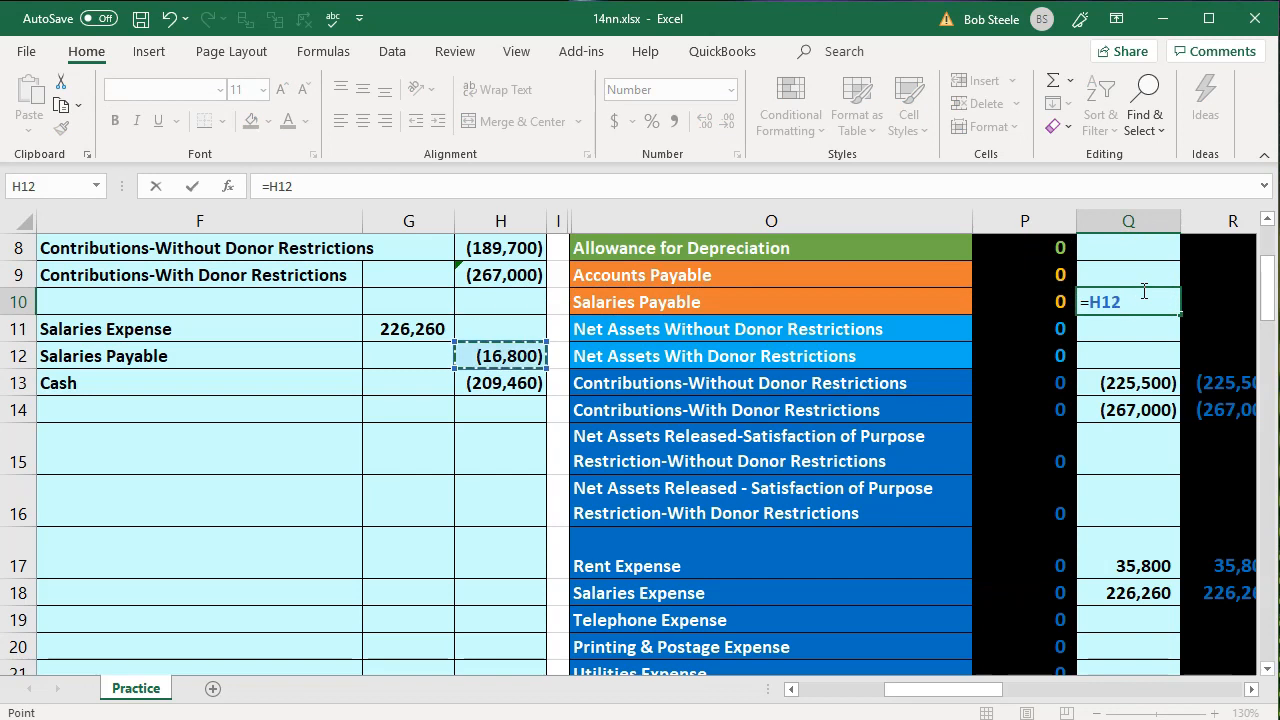
key("Return")
key("Right")
key("Up")
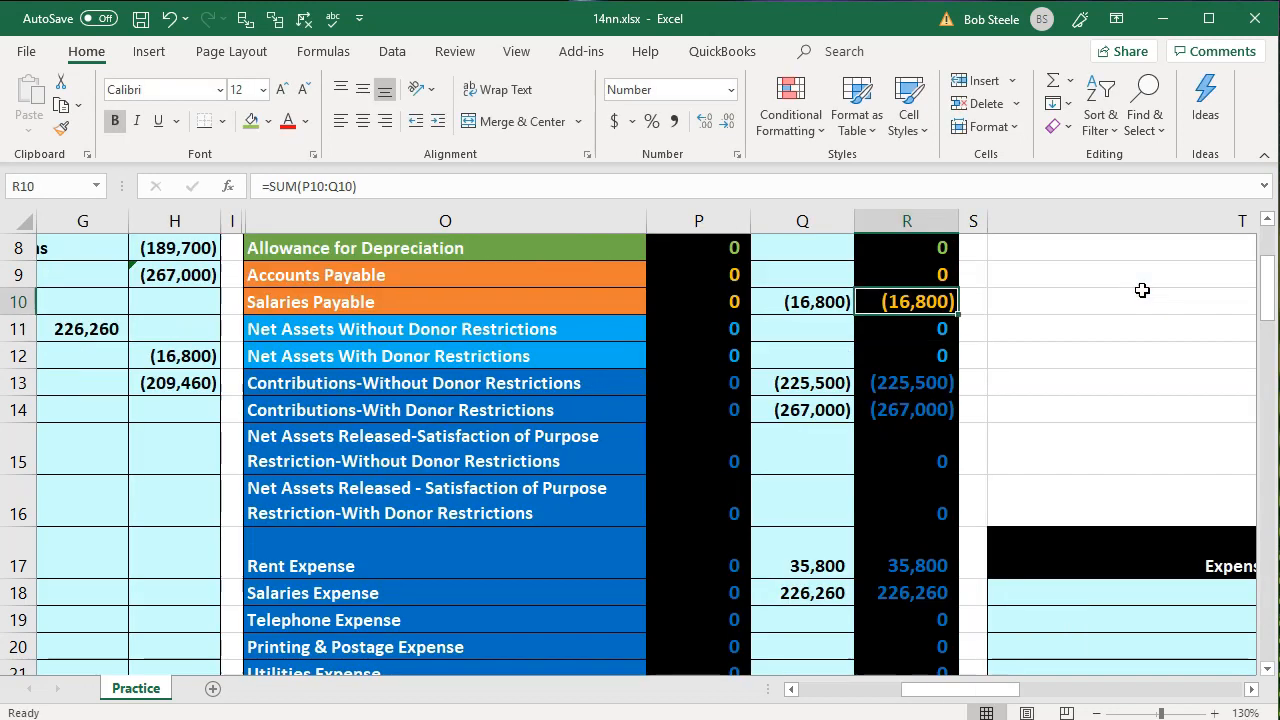
Add the third entry's Cash credit to the Cash adjustment in Q3, making the formula =G6+H13
key("Left")
key("Left")
key("Left")
key("Left")
key("Left")
key("Left")
key("Left")
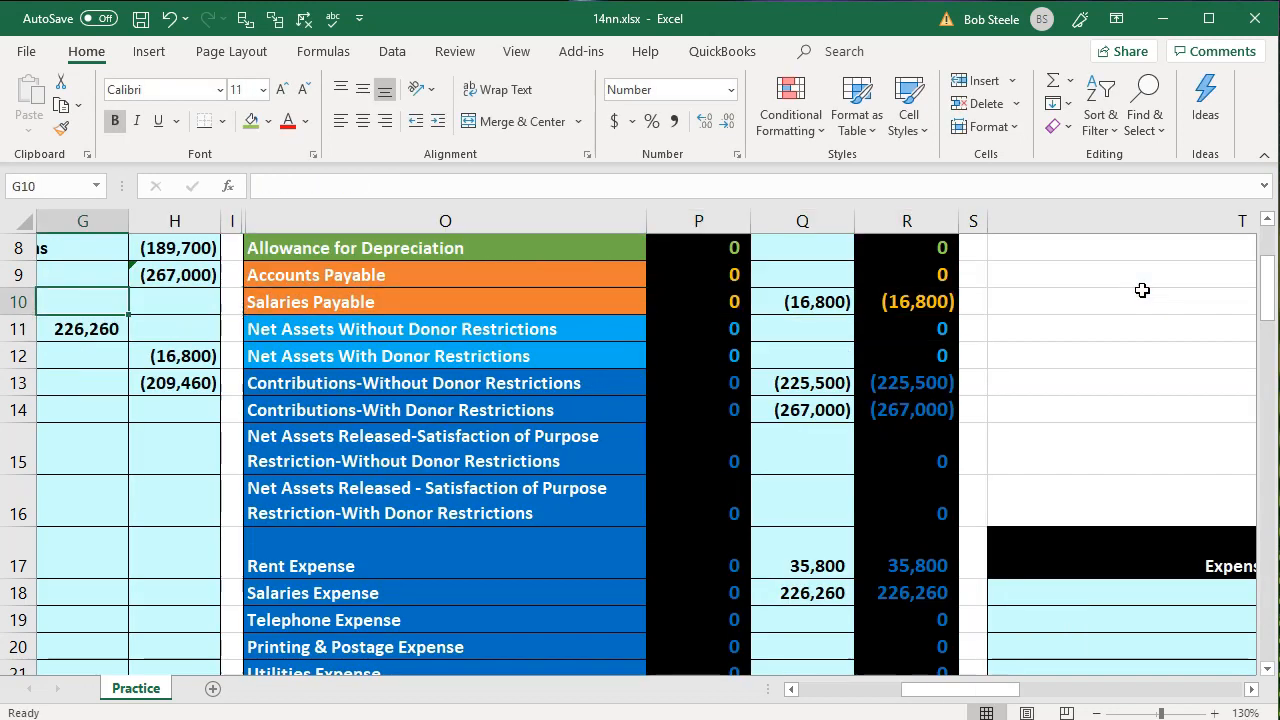
key("Down")
key("Down")
key("Down")
key("Right")
key("Right")
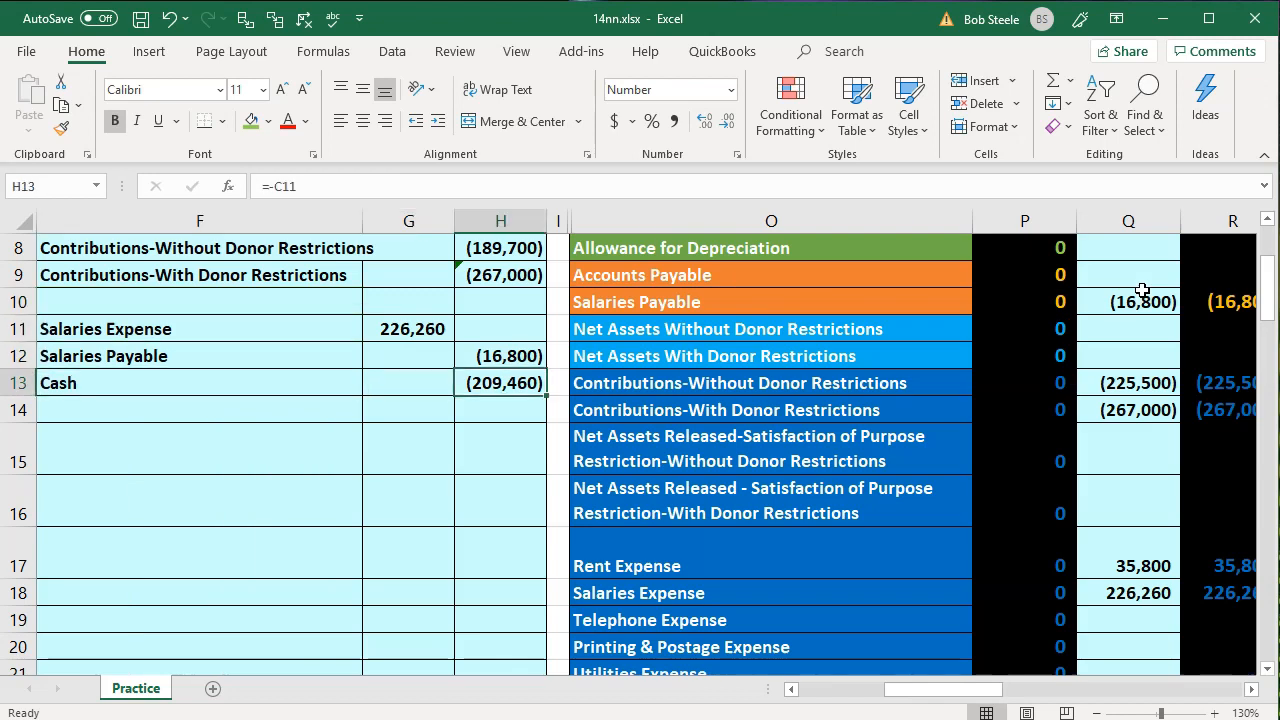
left_click(1162, 435)
scroll(1162, 435, "up", 2)
left_click(1128, 295)
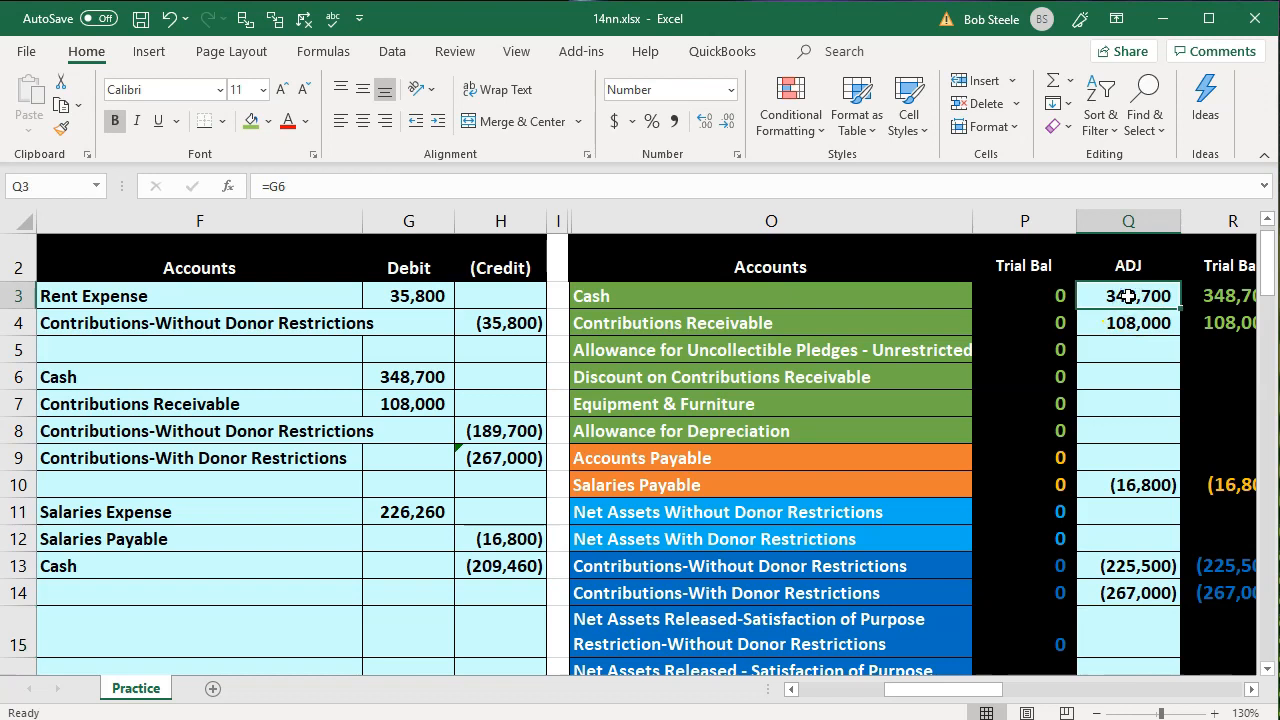
double_click(1128, 295)
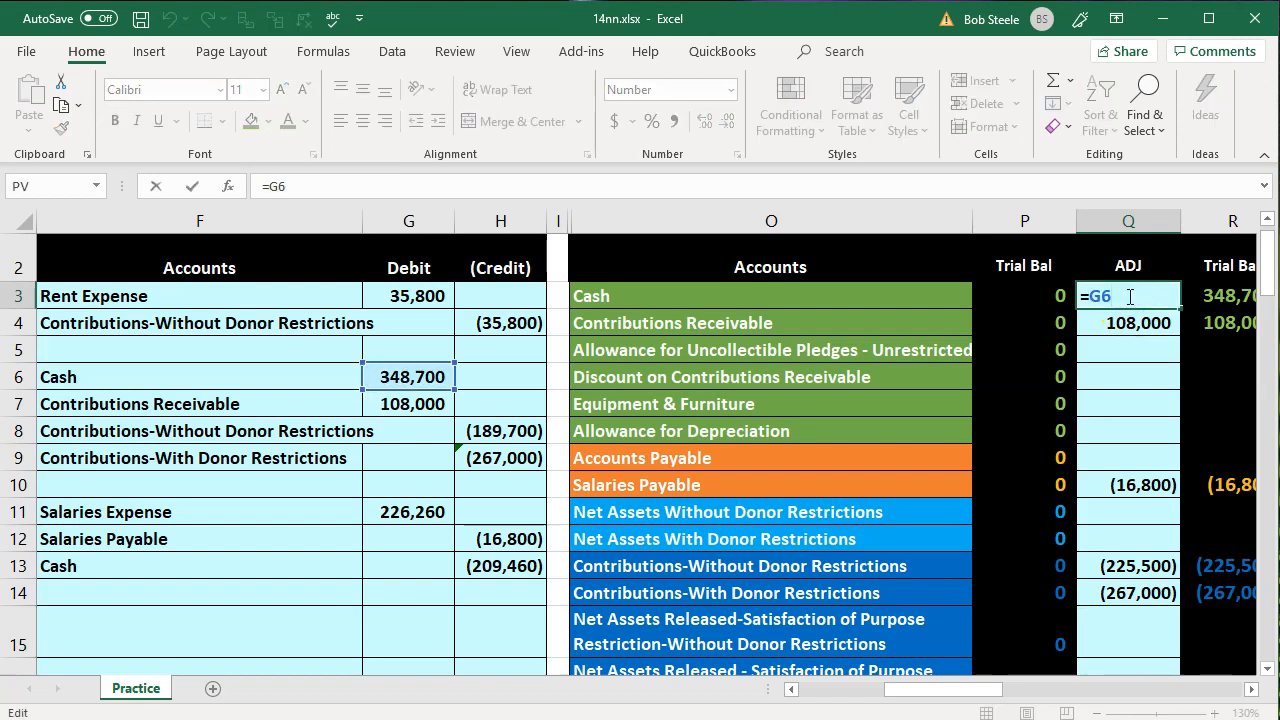
type("+")
left_click(508, 567)
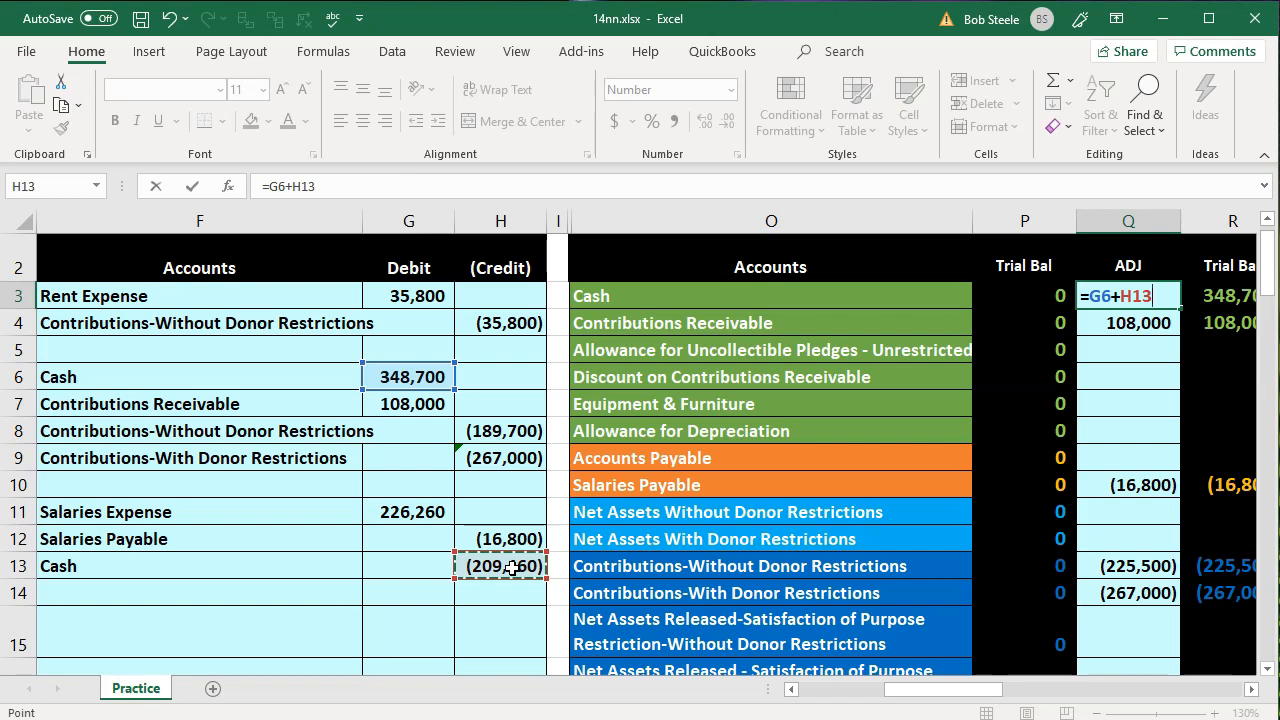
key("Return")
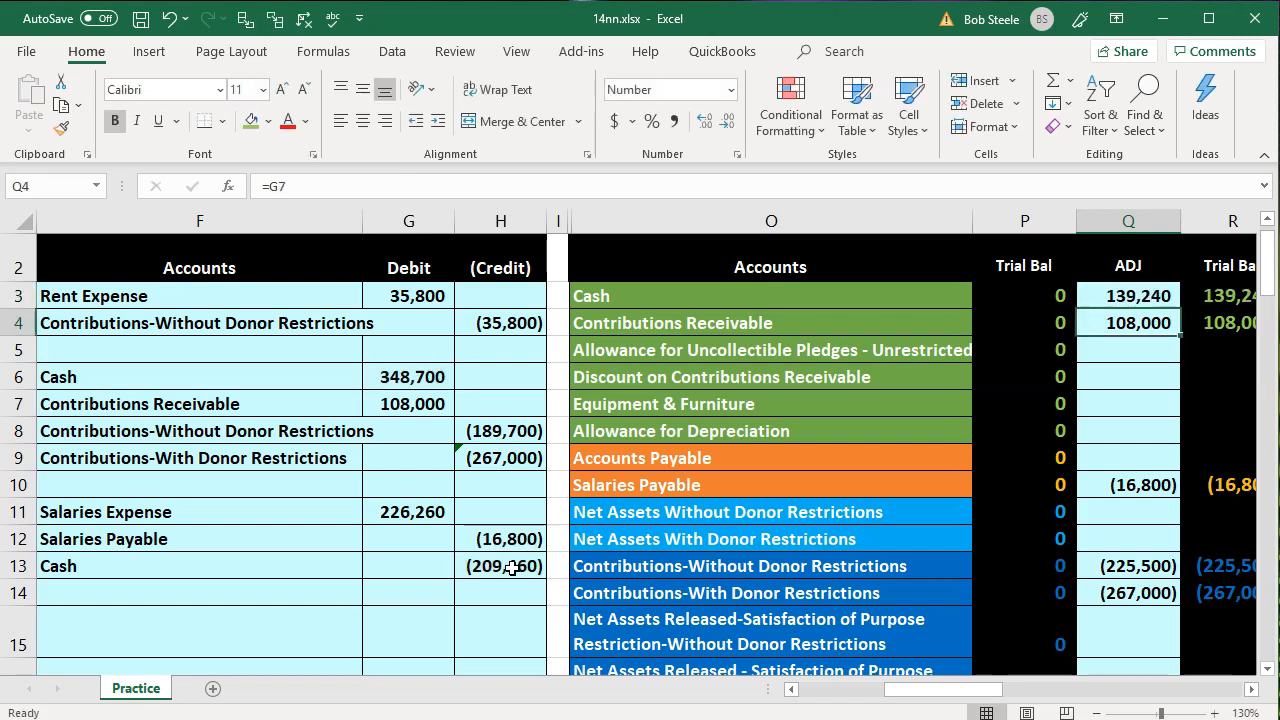
Narrow the spacer column I and check the adjustment and ending trial balance totals in row 25
left_click_drag(565, 212, 549, 220)
left_click(829, 323)
scroll(963, 417, "down", 5)
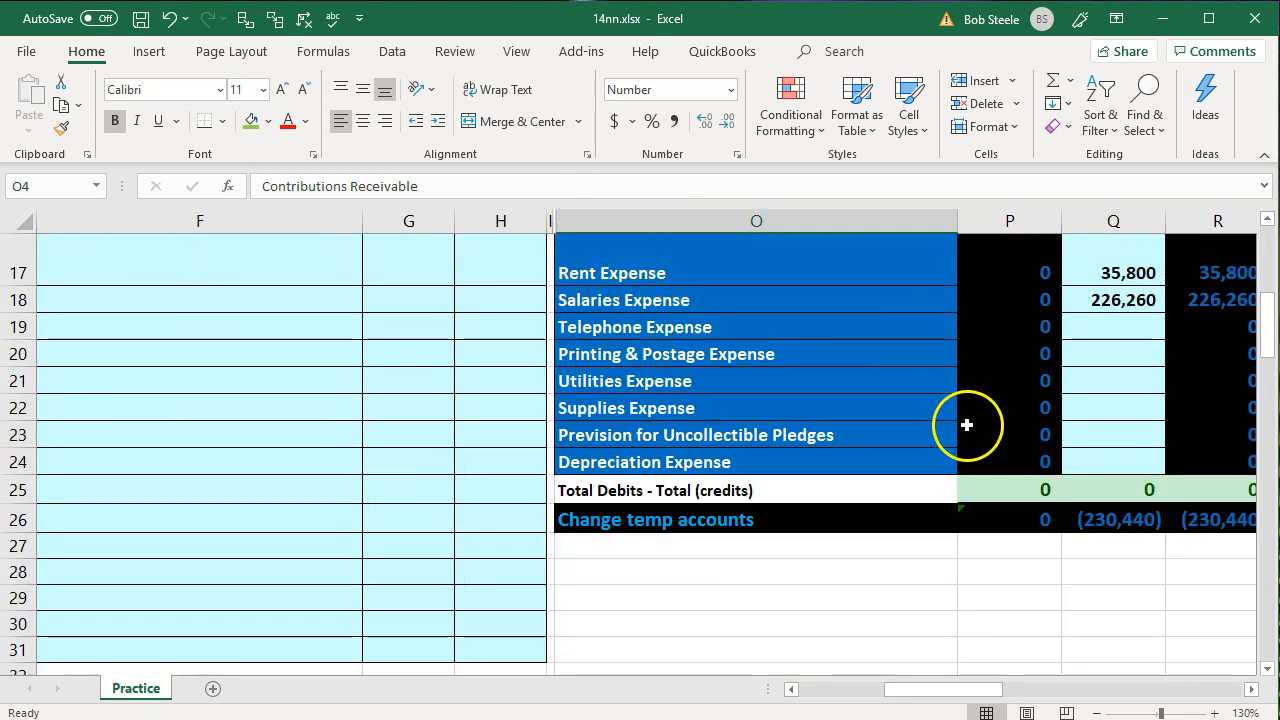
left_click(1078, 490)
key("Right")
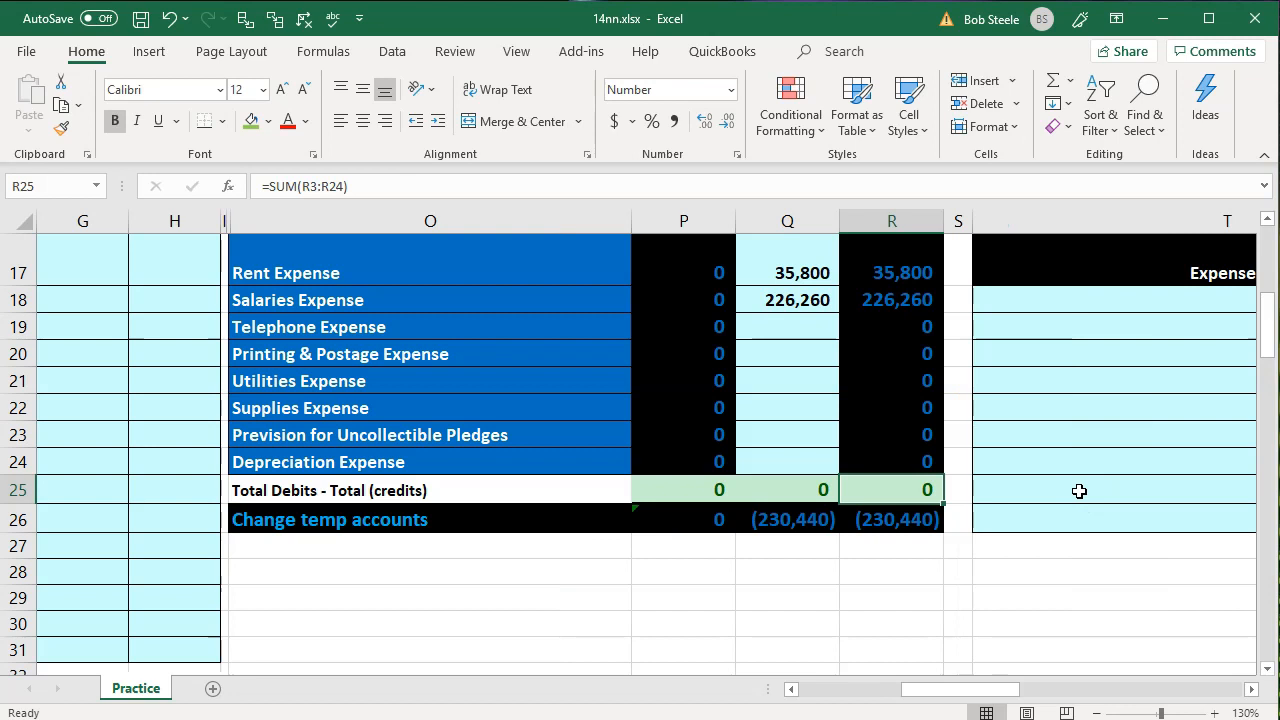
Replace the green highlight on the salaries paid and accrued salaries rows, B11:C12, with a white fill
key("Left")
key("Home")
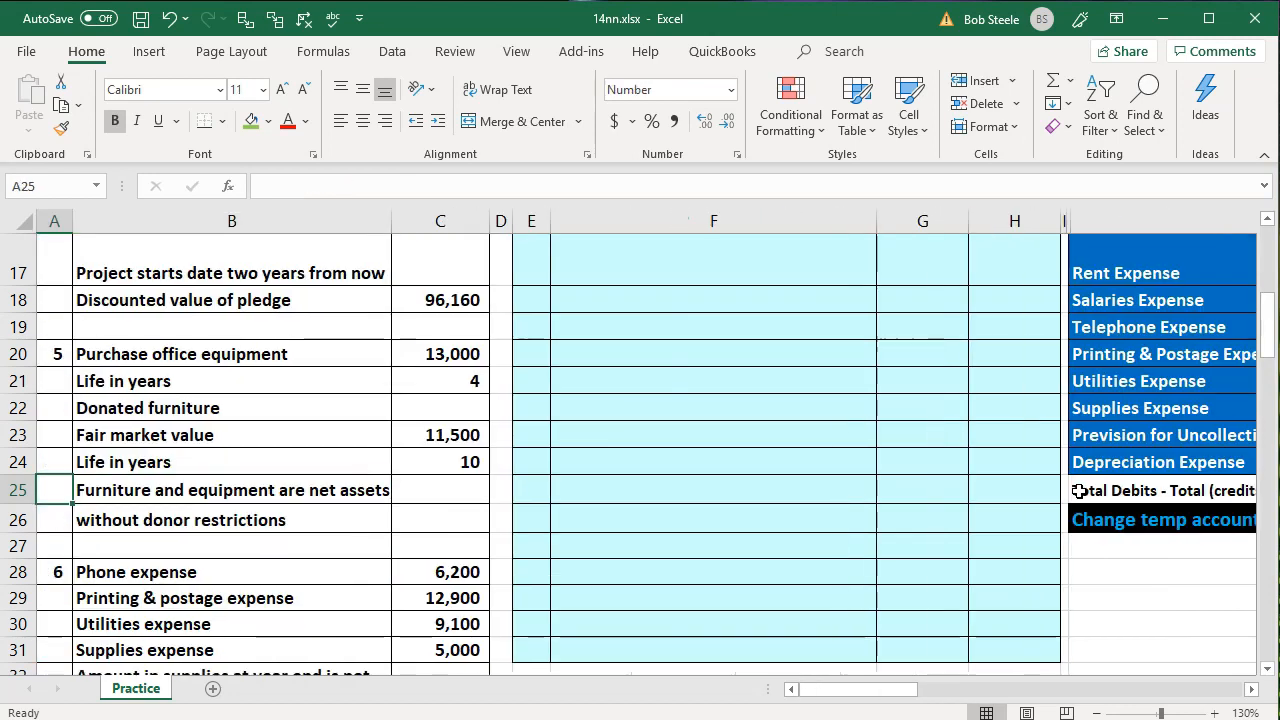
left_click(979, 489)
scroll(410, 485, "up", 4)
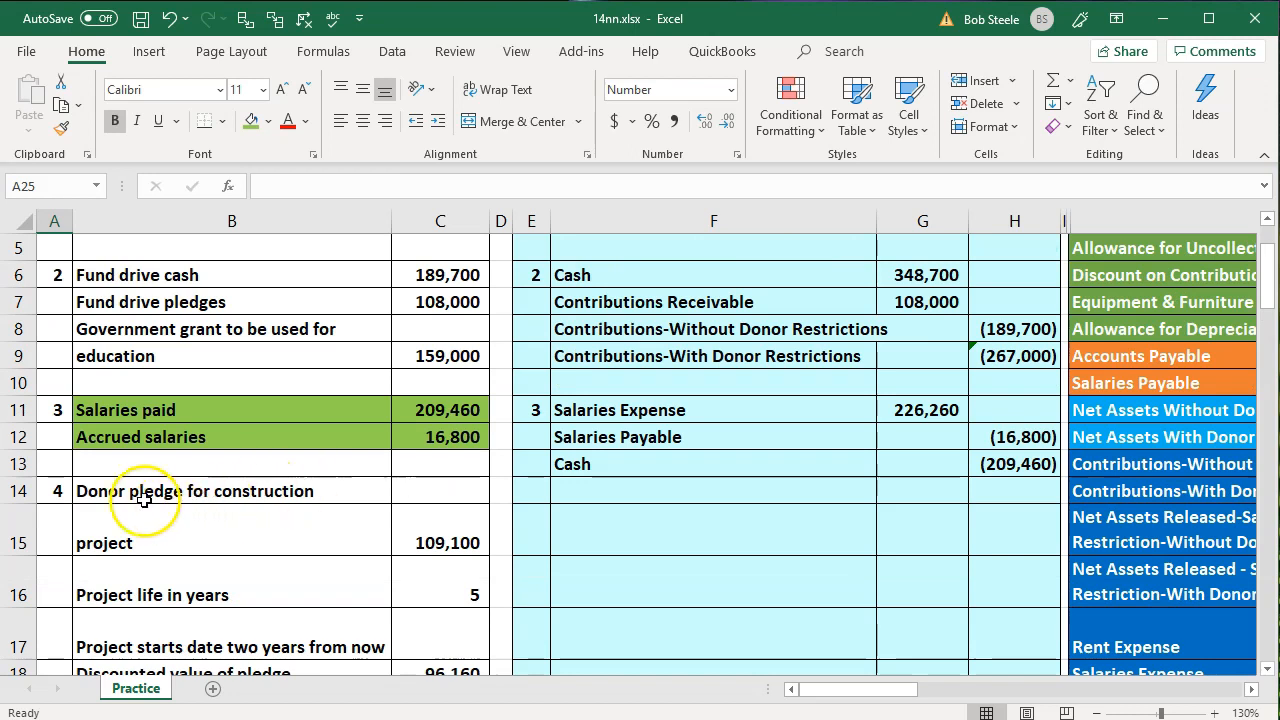
left_click_drag(109, 406, 400, 430)
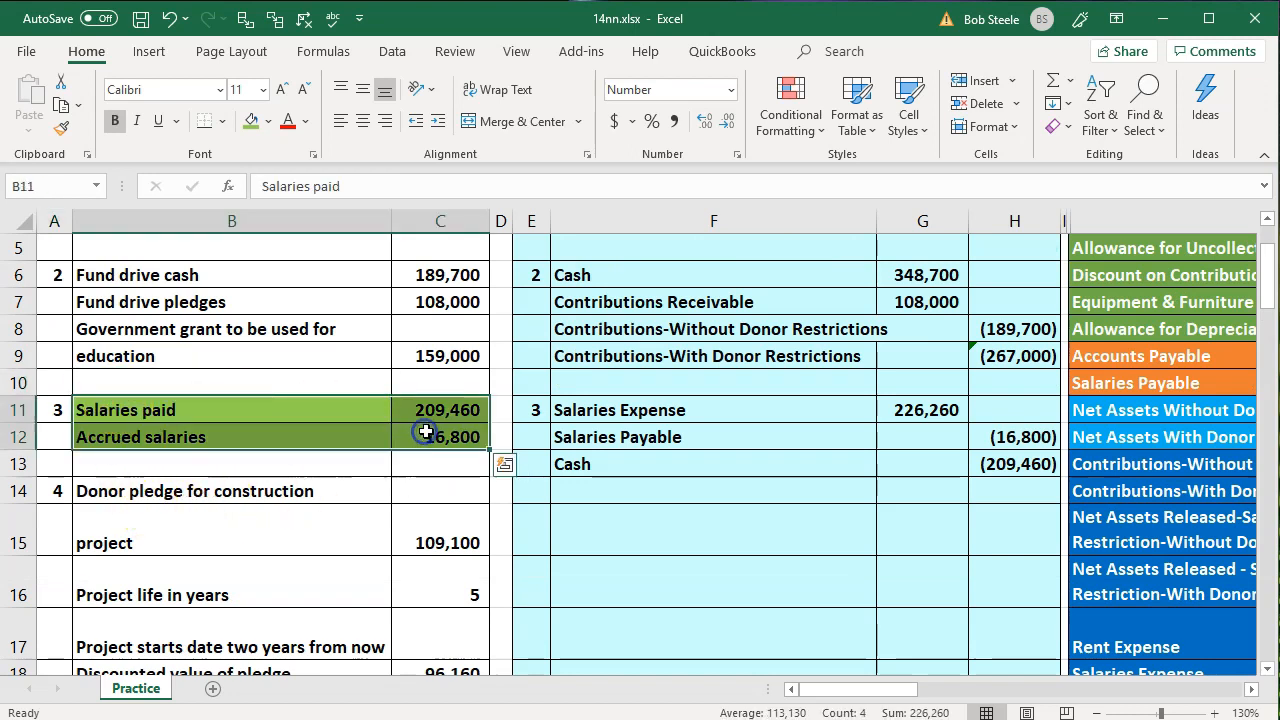
right_click(428, 440)
left_click(525, 487)
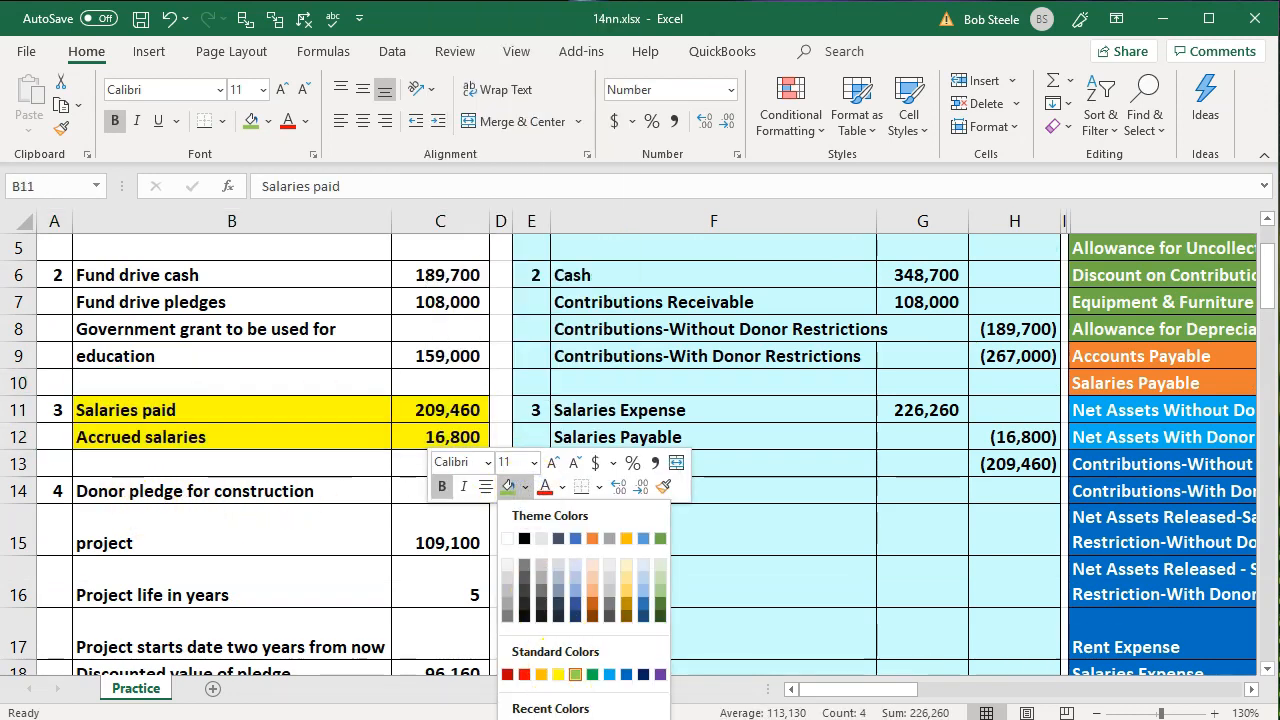
left_click(512, 534)
Highlight the fourth transaction, the donor pledge for construction in B14:C18, with the standard light green fill
left_click_drag(250, 491, 403, 493)
right_click(403, 497)
left_click(501, 551)
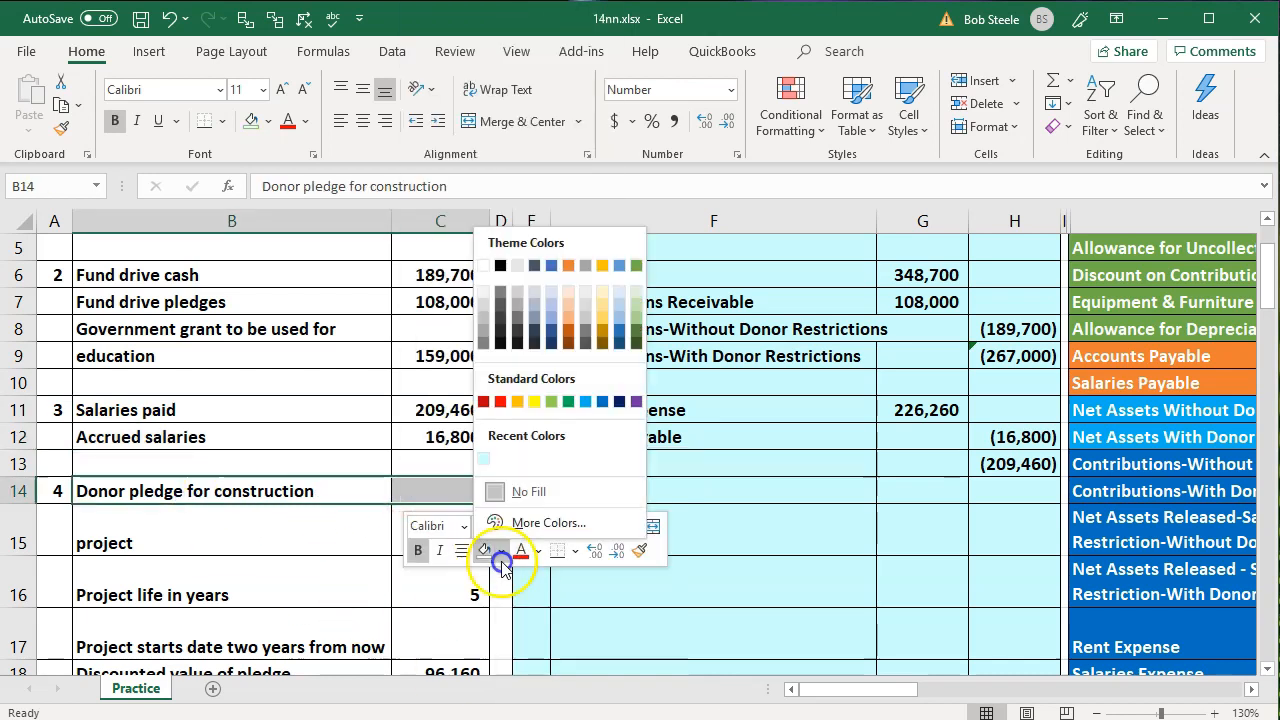
left_click(550, 403)
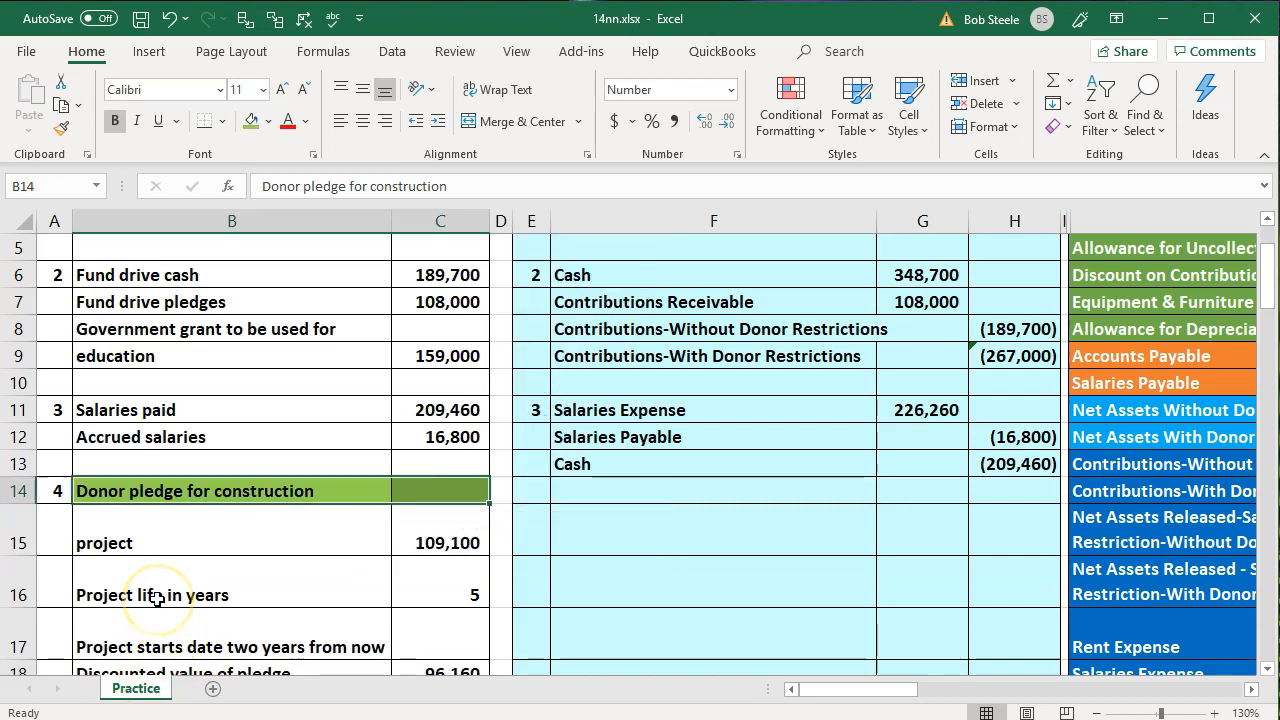
scroll(137, 443, "down", 1)
left_click_drag(140, 448, 432, 594)
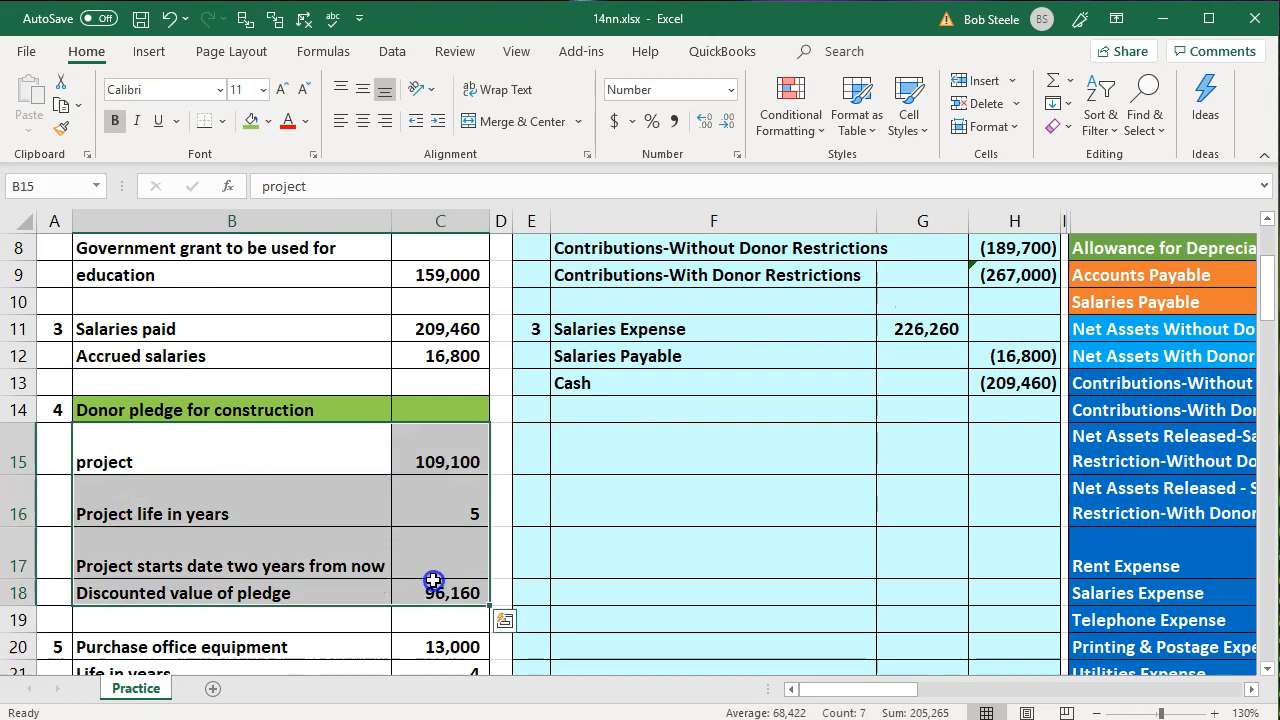
right_click(432, 594)
left_click(517, 640)
left_click(252, 502)
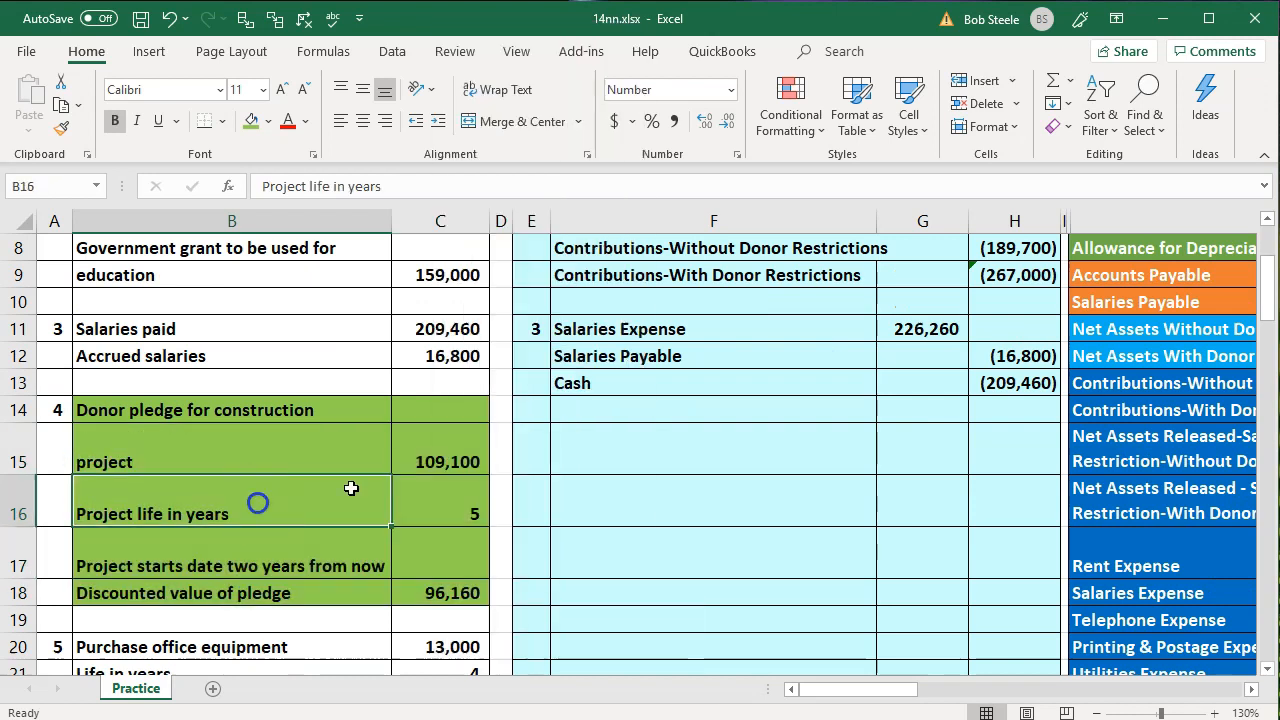
Number the new journal entry 4 in E15
left_click(552, 461)
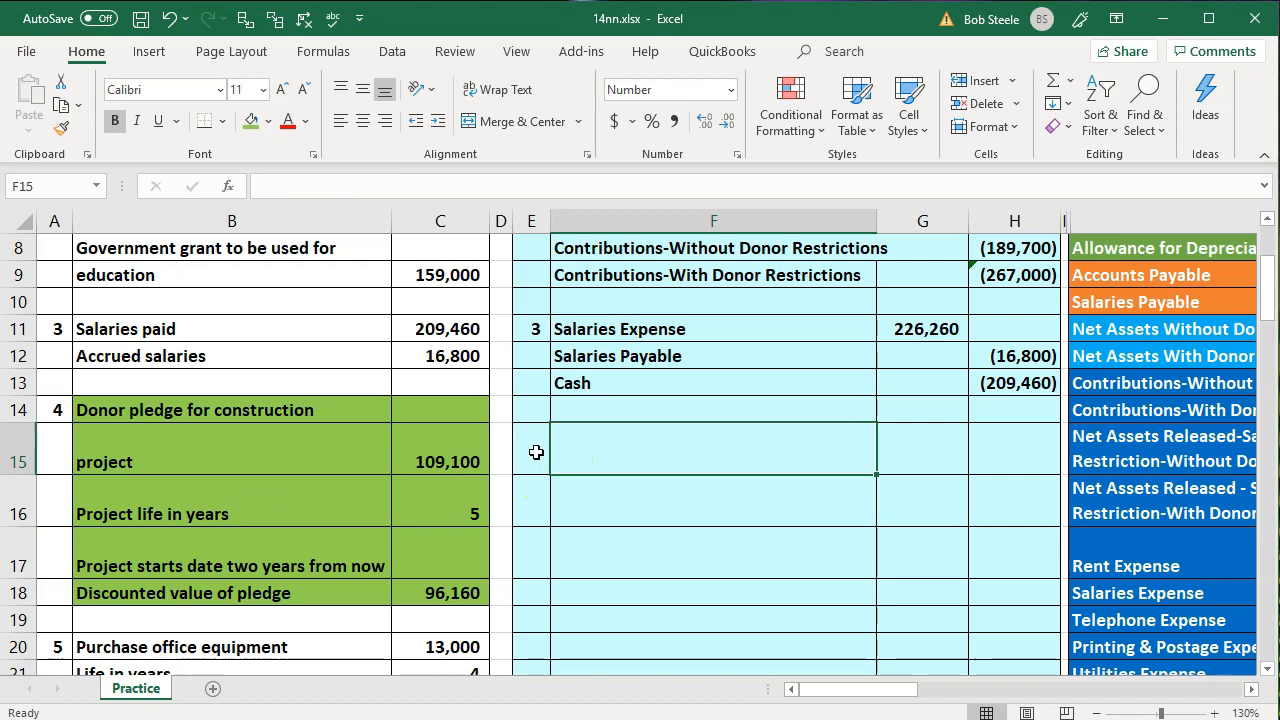
left_click(532, 450)
type("4")
key("Return")
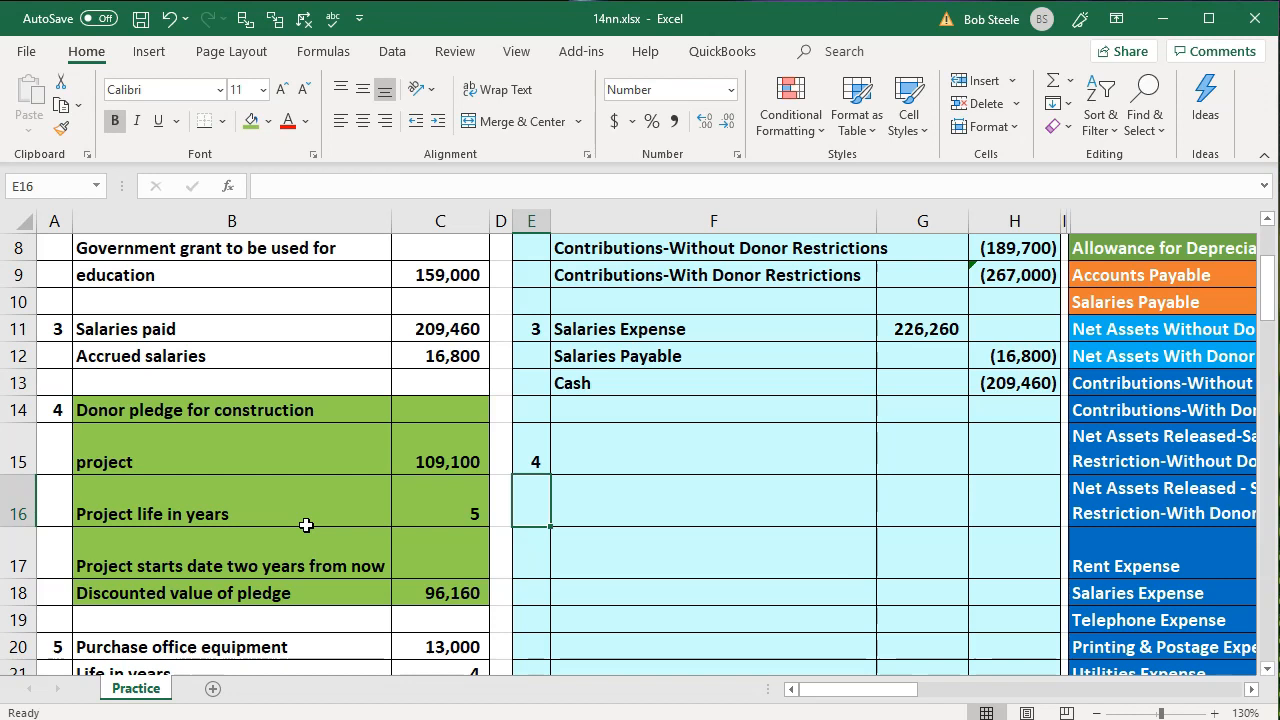
Compare the construction pledge amount in C15 with the discounted value of the pledge in row 18
left_click(310, 590)
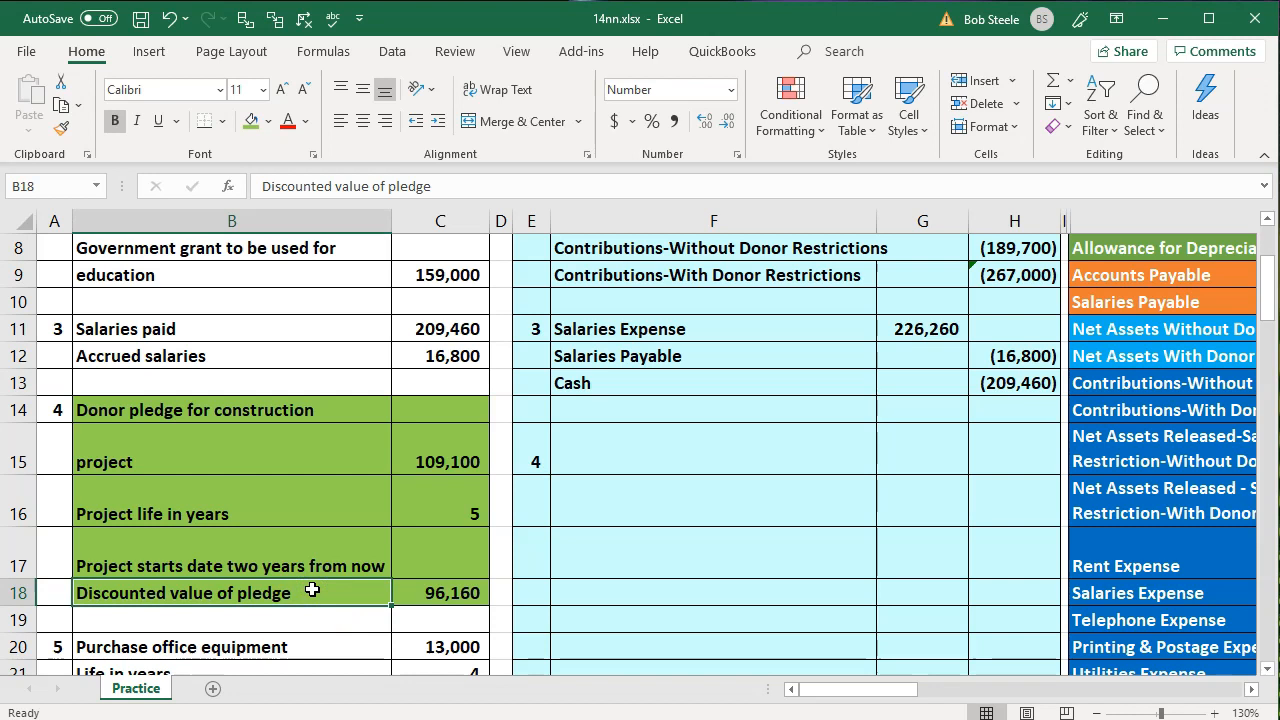
left_click(426, 447)
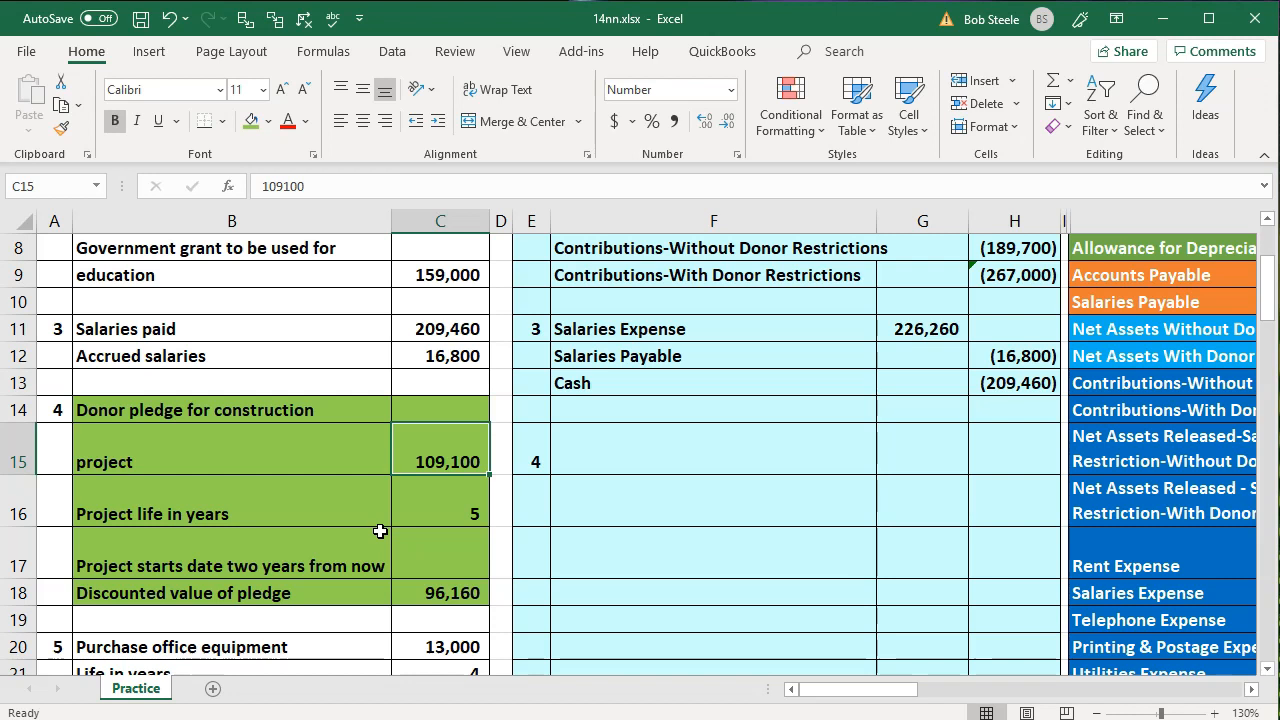
left_click(297, 416)
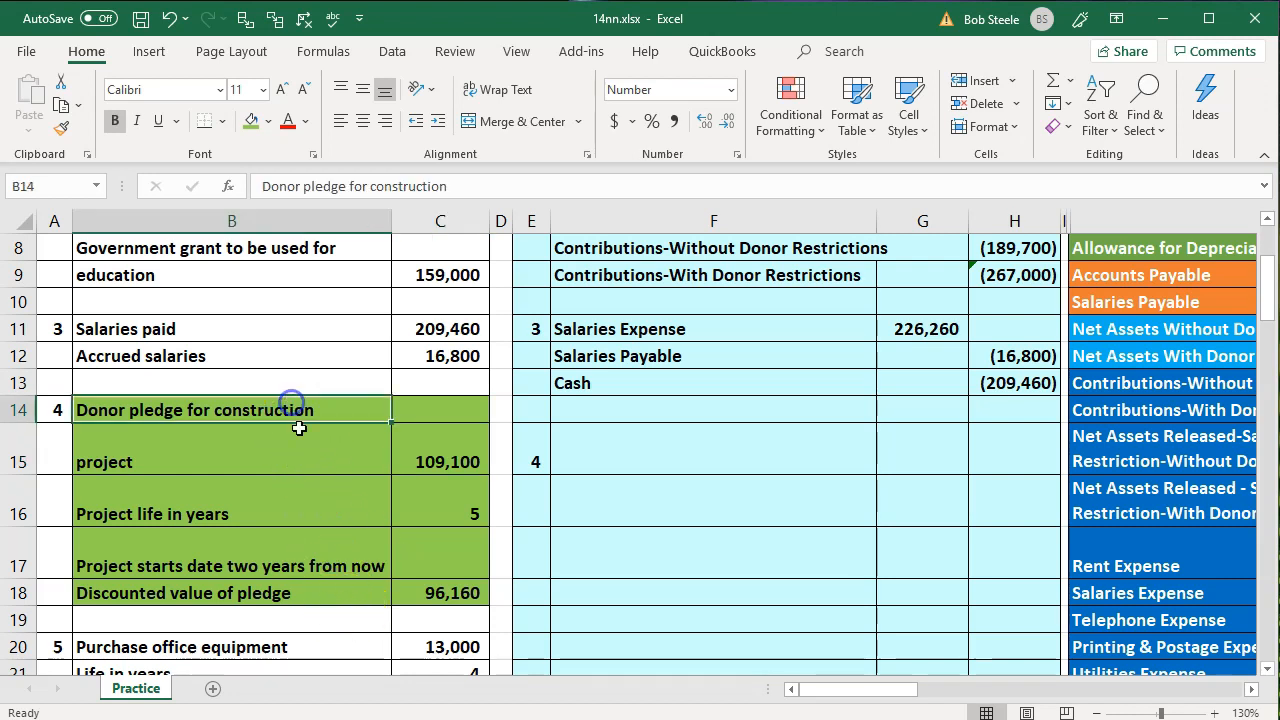
left_click(305, 597)
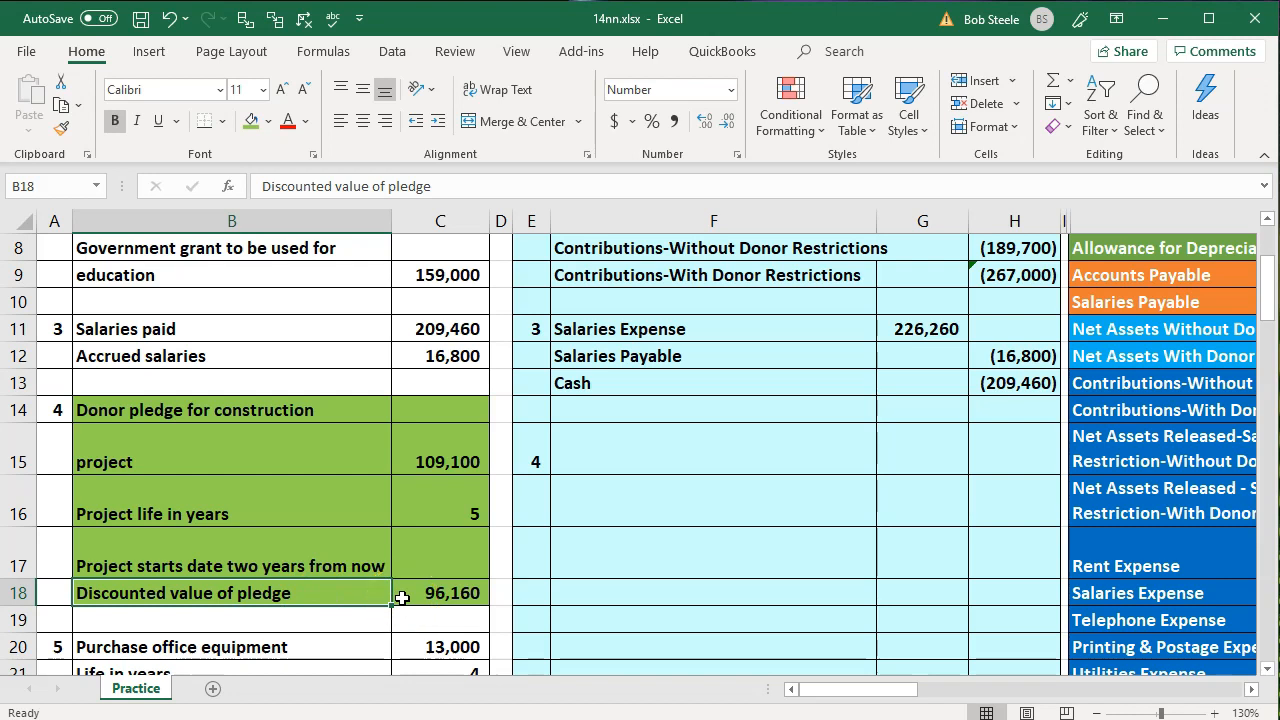
left_click(420, 460)
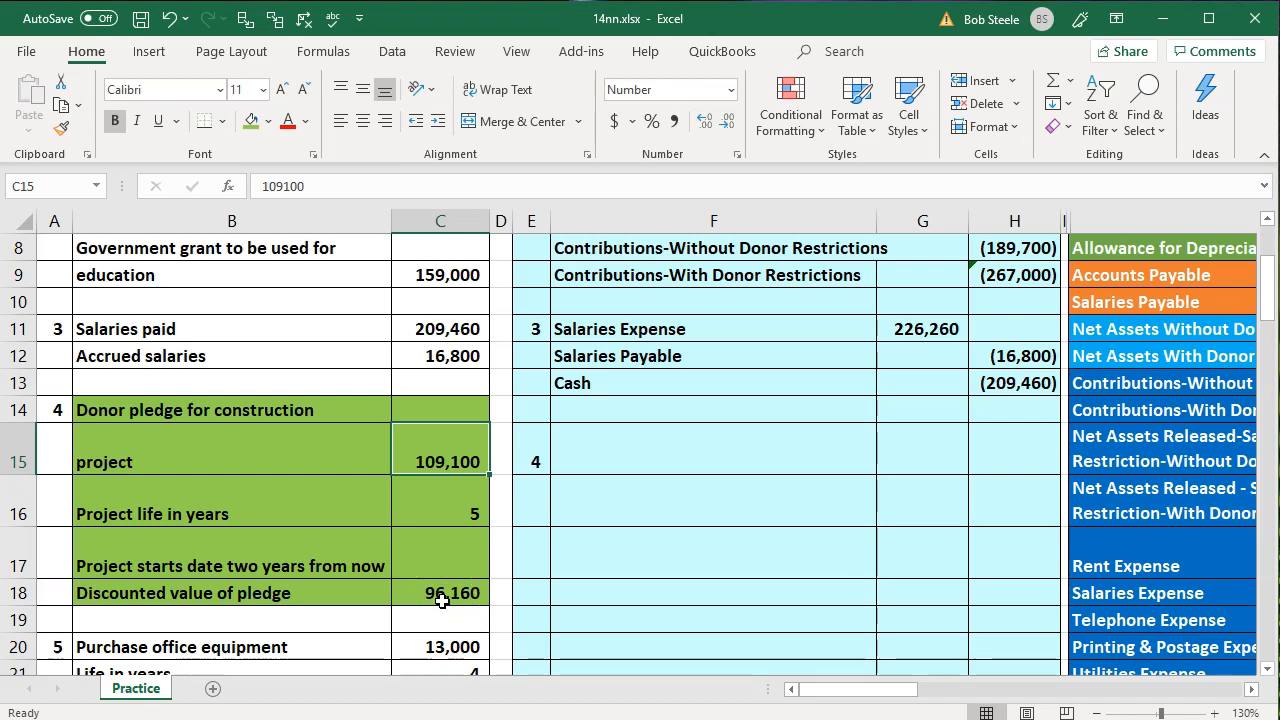
Enter Contributions Receivable as the fourth entry's first account in F15, linked to the trial balance with =O4
left_click(641, 460)
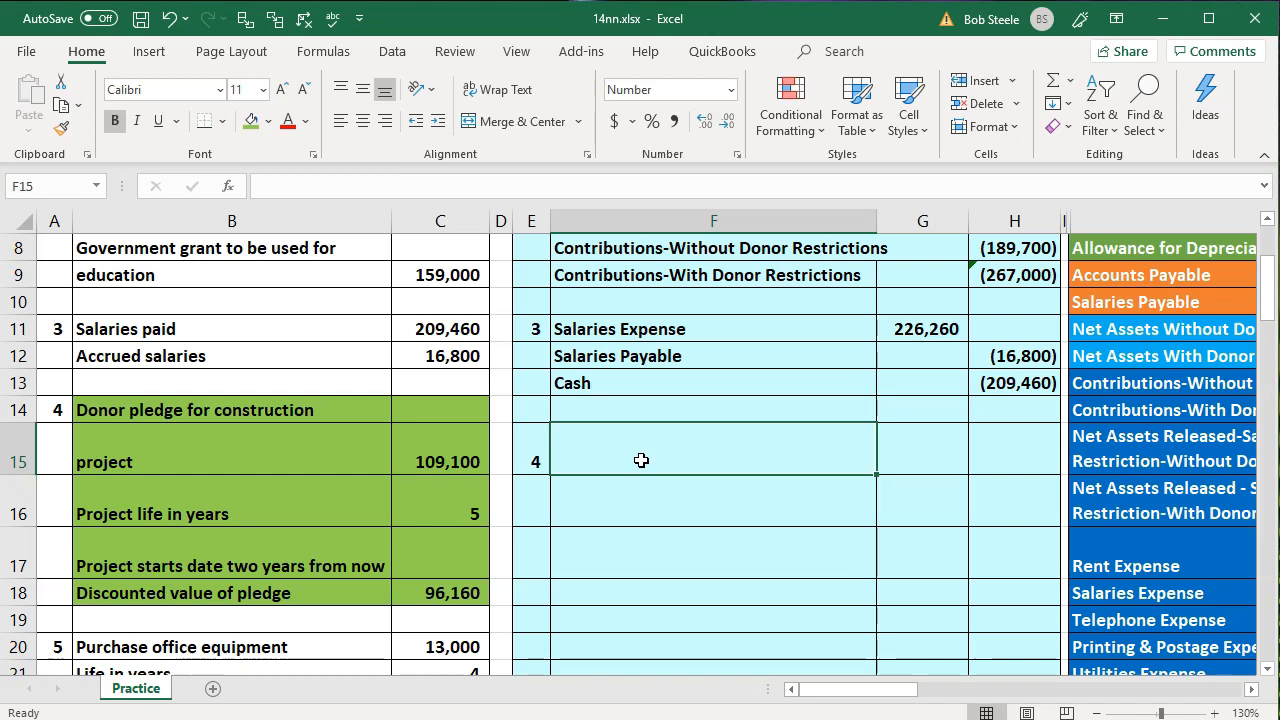
type("=")
key("Right")
key("Right")
key("Right")
key("Right")
key("Up")
key("Up")
key("Up")
key("Up")
key("Up")
key("Up")
key("Up")
key("Up")
key("Up")
key("Up")
key("Up")
key("Up")
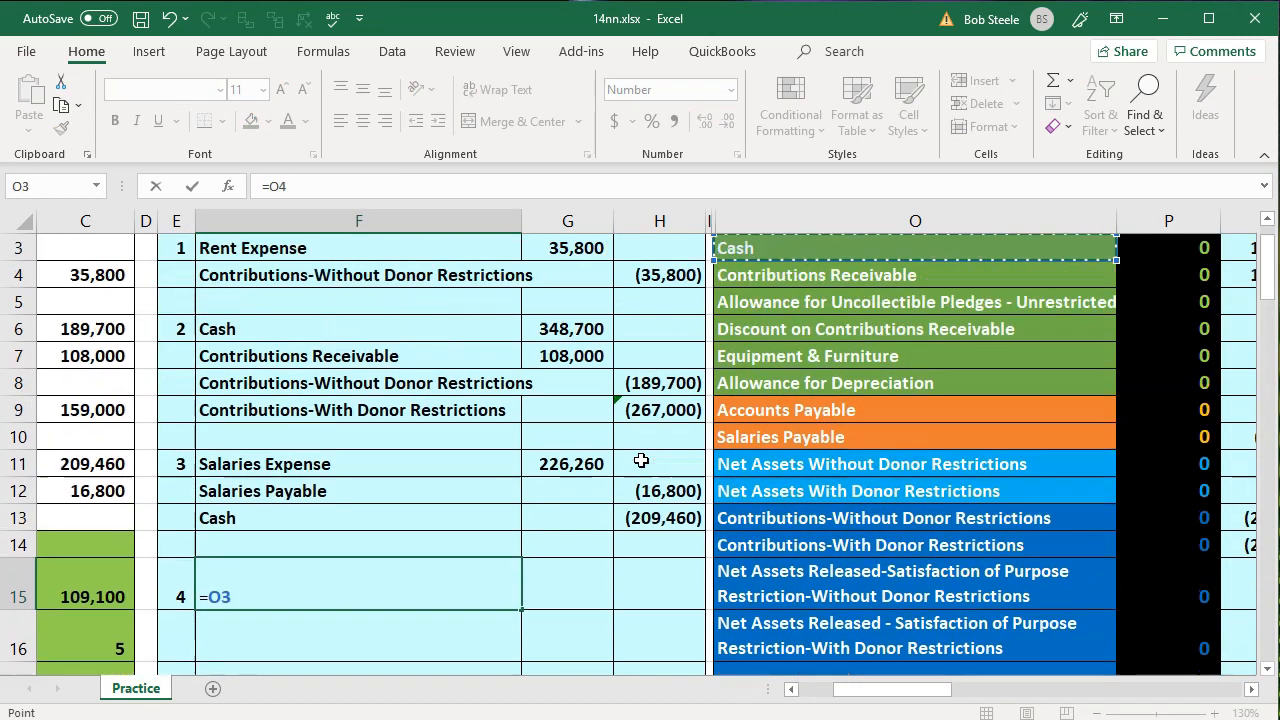
key("Down")
key("Return")
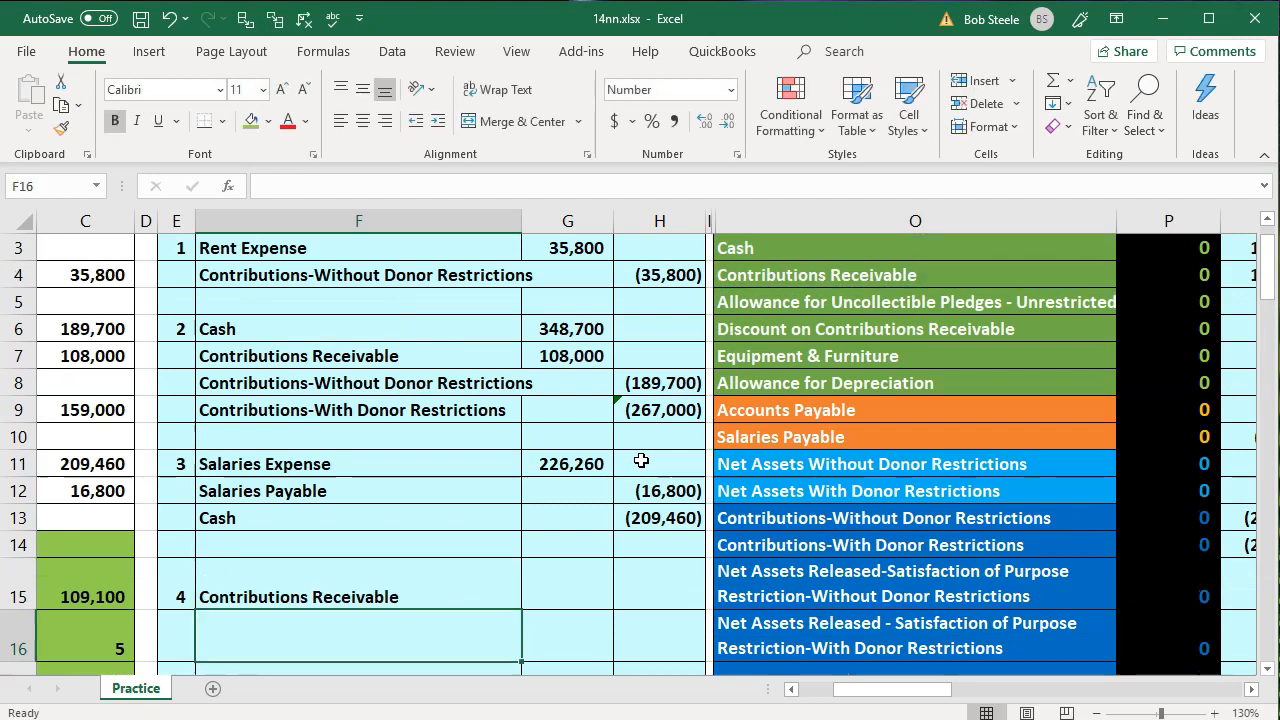
Enter the Contributions Receivable debit in G15 by linking it to the full pledge amount with =C15
key("Right")
key("Up")
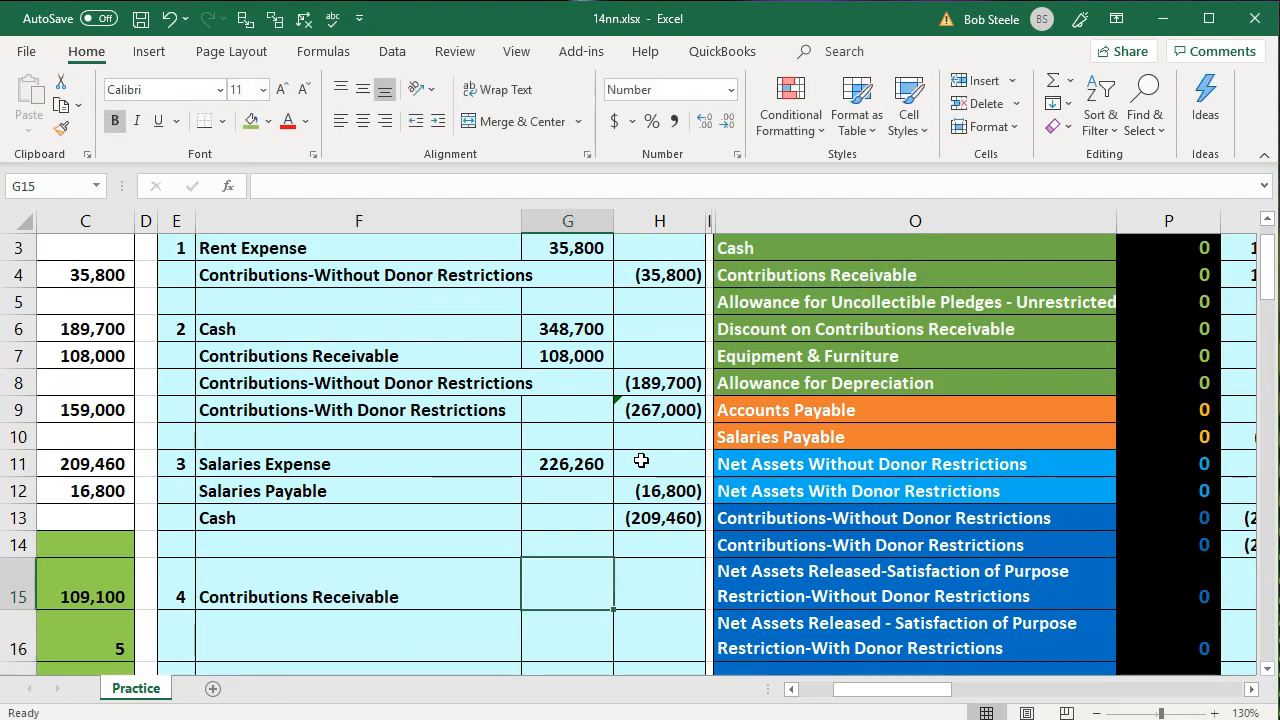
type("=")
key("Left")
key("Left")
key("Left")
key("Left")
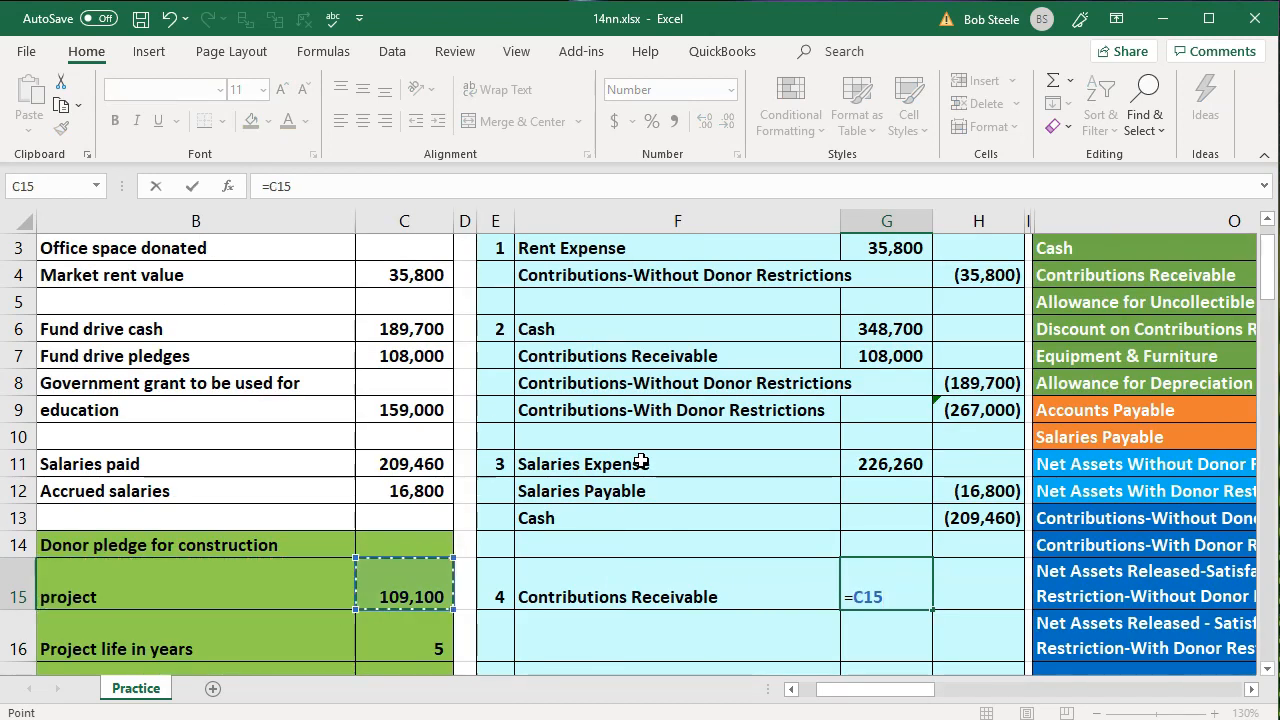
key("Return")
Enter Contributions-With Donor Restrictions as the second account in F16, linked to the trial balance with =O14
key("Left")
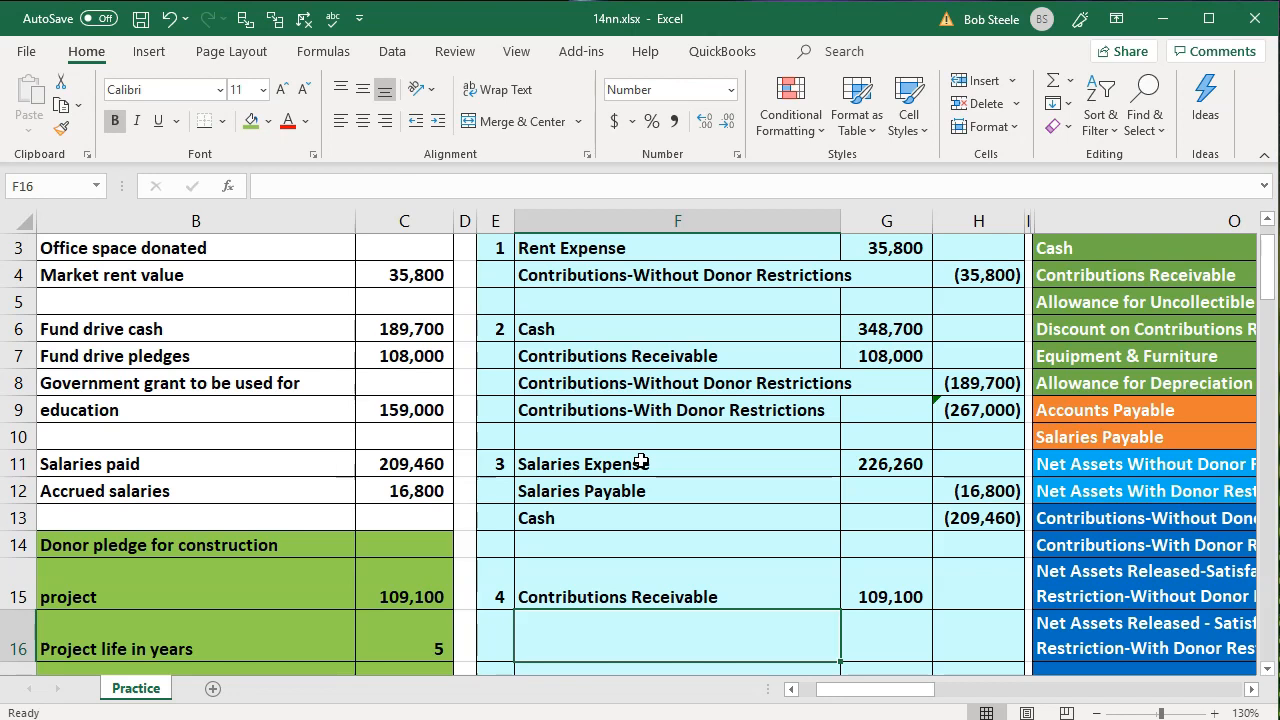
type("=")
key("Right")
key("Right")
key("Right")
key("Right")
key("Right")
key("Right")
key("Right")
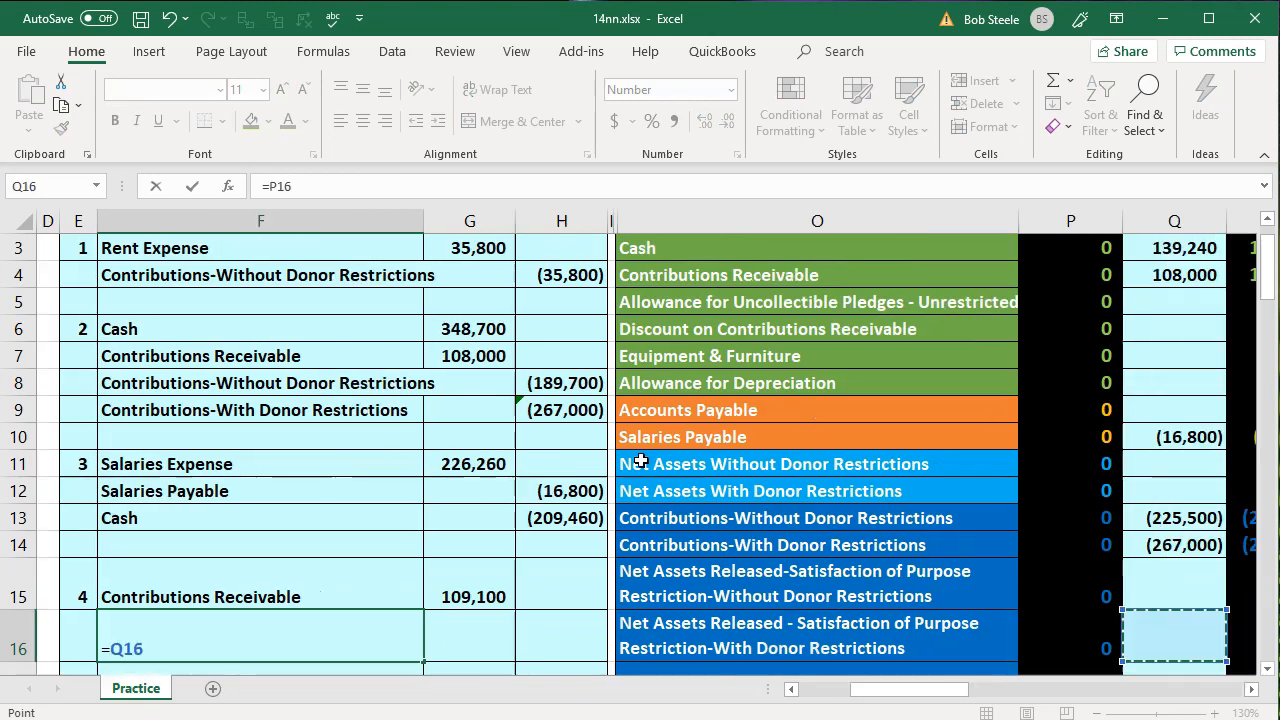
key("Up")
key("Up")
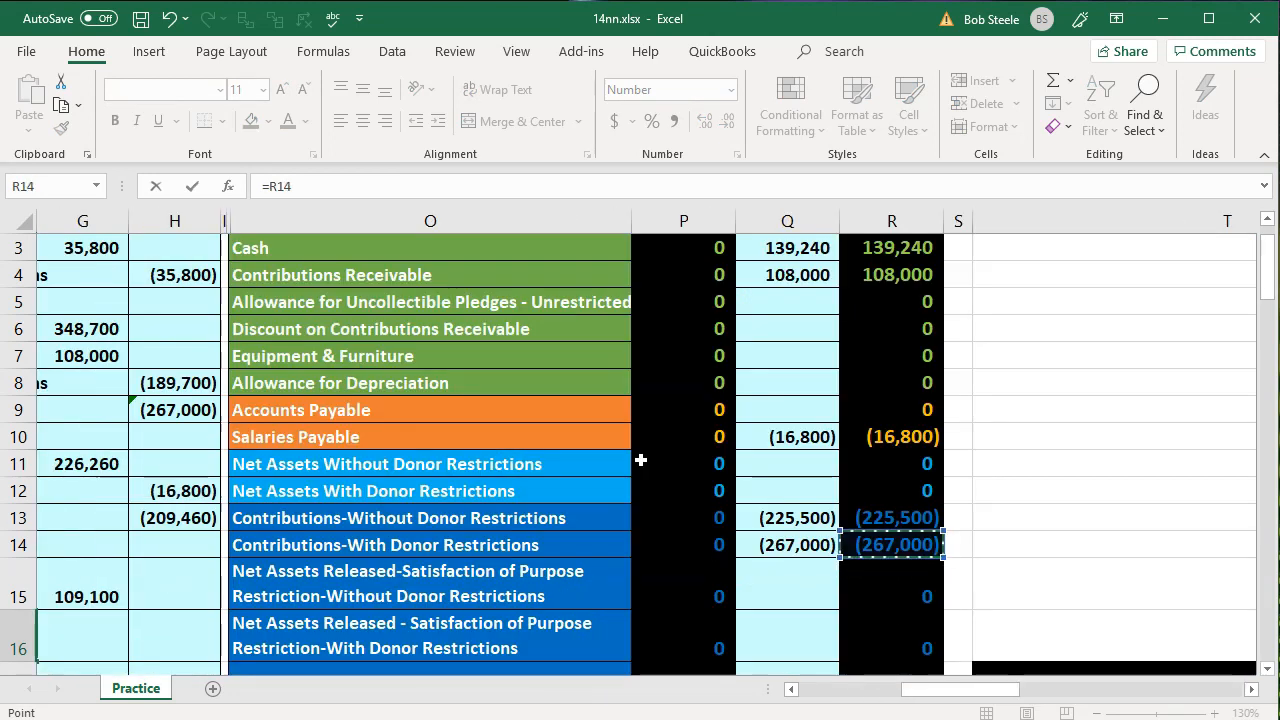
key("Left")
key("Left")
key("Left")
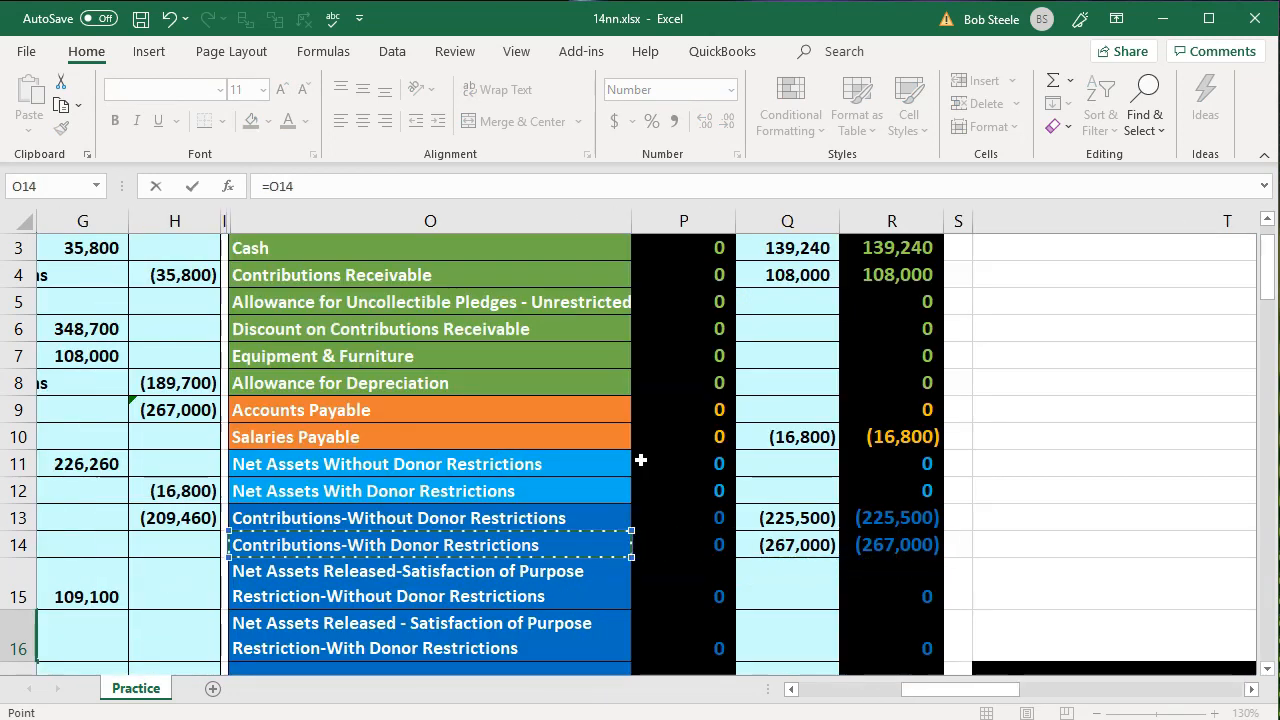
key("Return")
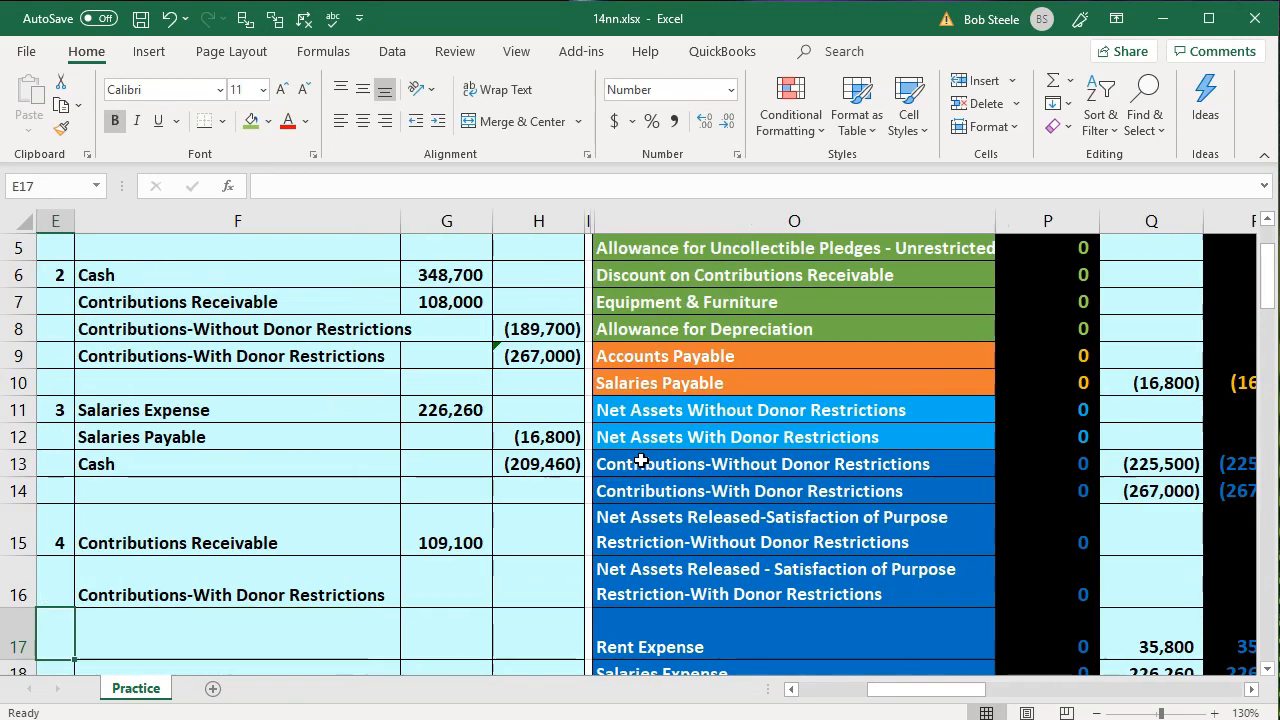
Enter the Contributions-With Donor Restrictions credit in H16 as the negative of the pledge's discounted value, using -C18
key("Left")
key("Left")
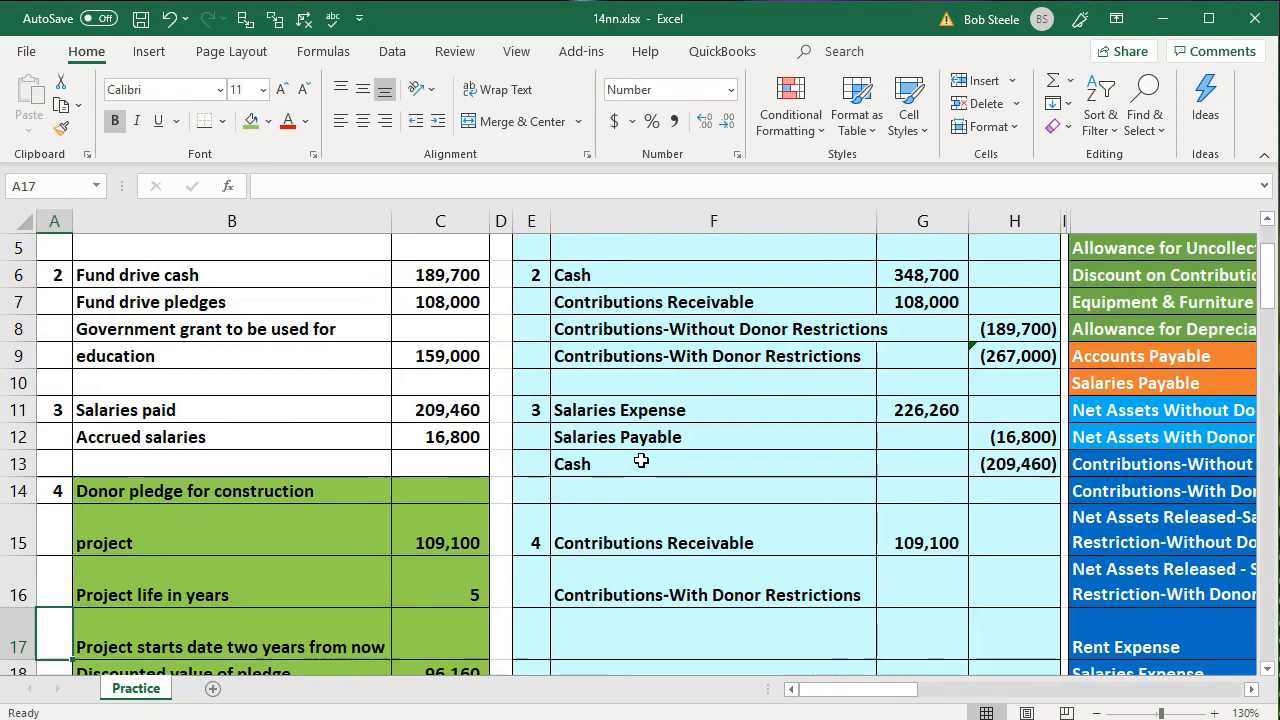
key("Right")
key("Right")
key("Right")
key("Right")
key("Right")
key("Right")
key("Up")
key("Up")
key("Down")
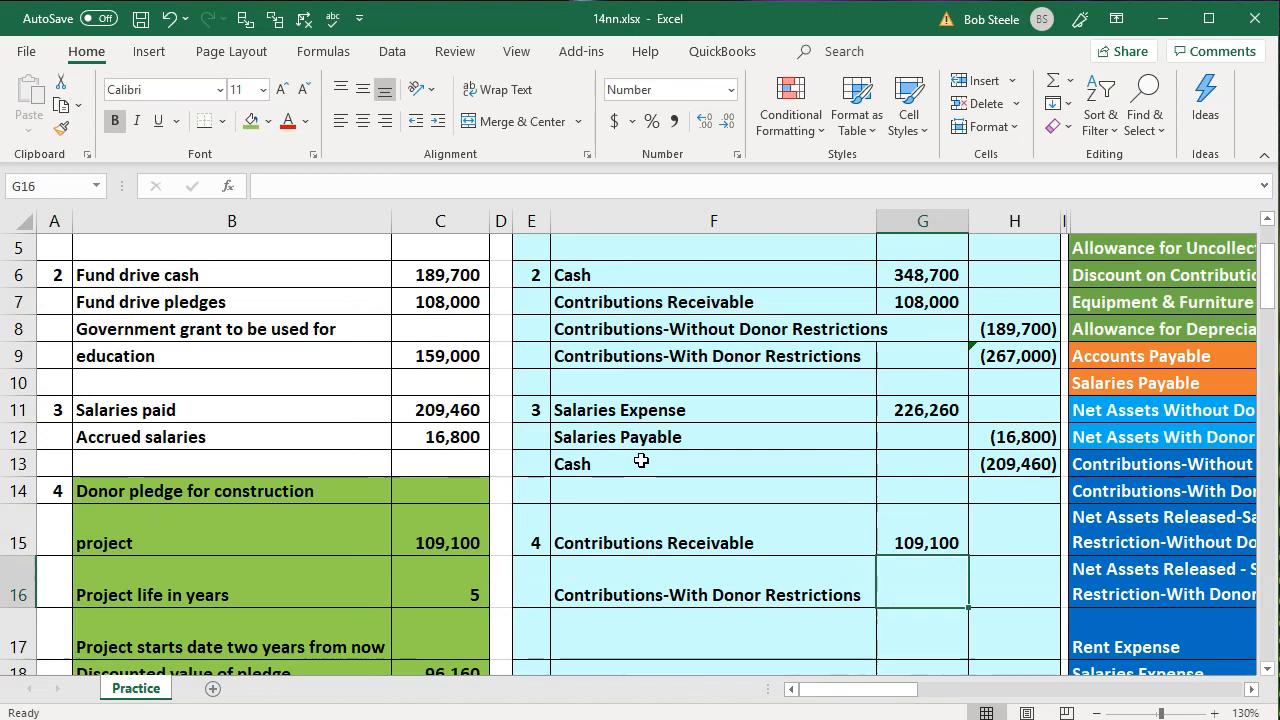
key("Right")
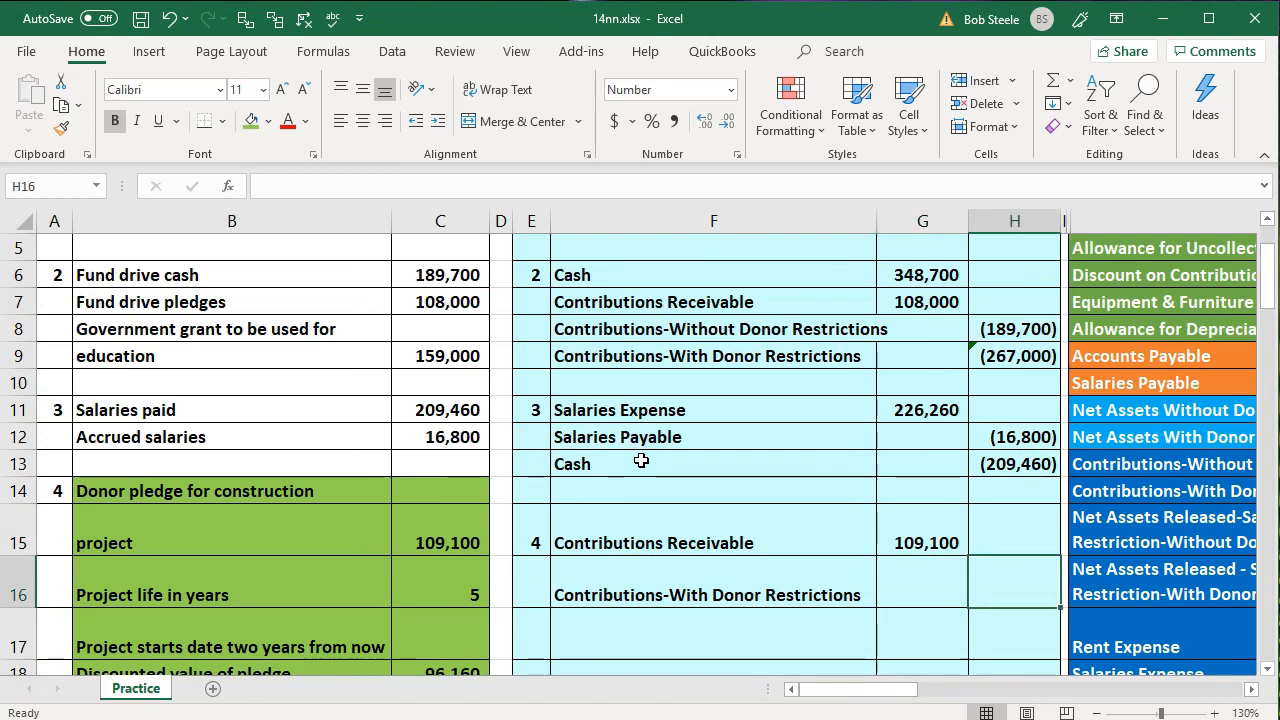
type("-")
key("Left")
key("Left")
key("Left")
key("Left")
key("Down")
key("Down")
key("Down")
key("Left")
key("Up")
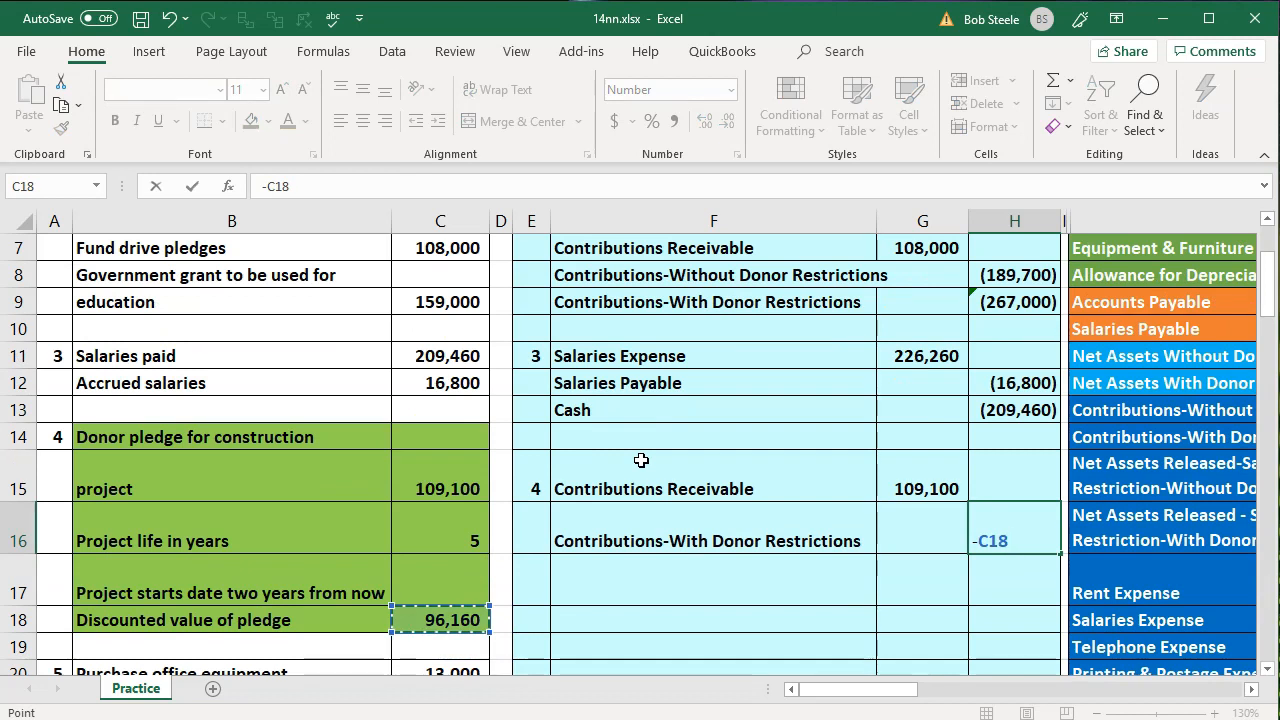
key("Return")
Enter Discount on Contributions Receivable as the third account in F17, linked to the trial balance with =O6
key("Left")
key("Left")
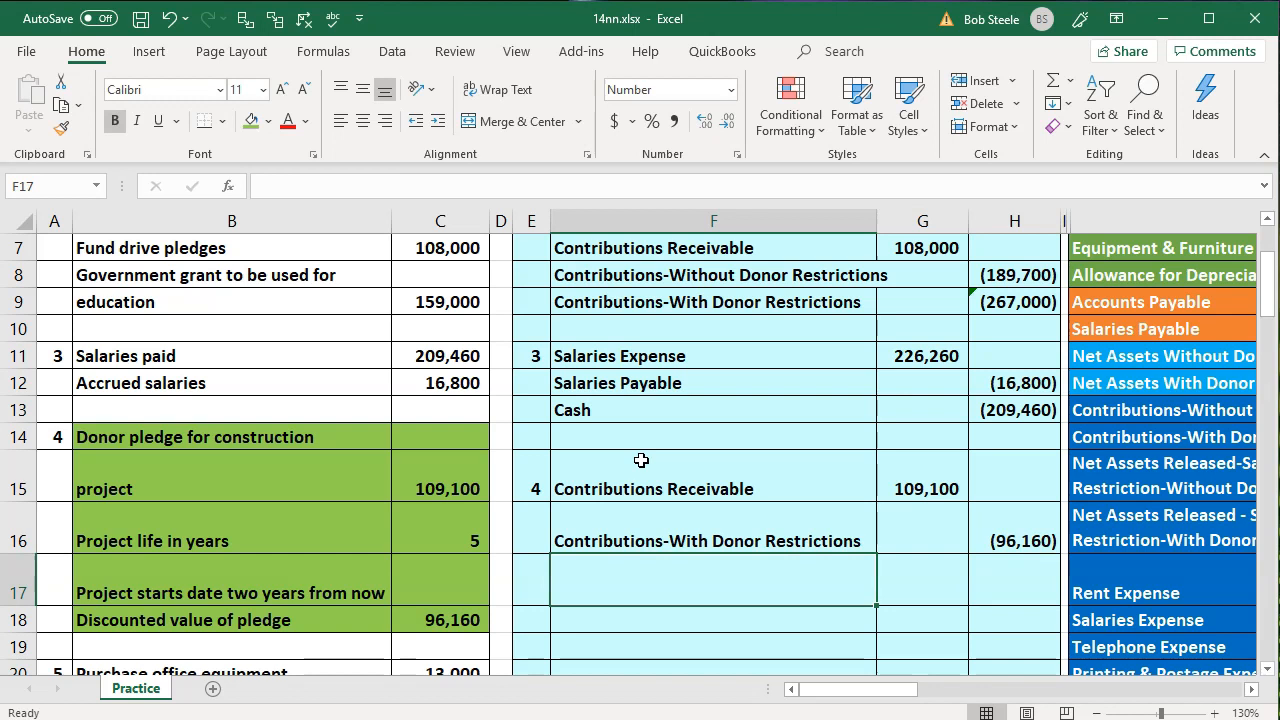
type("=")
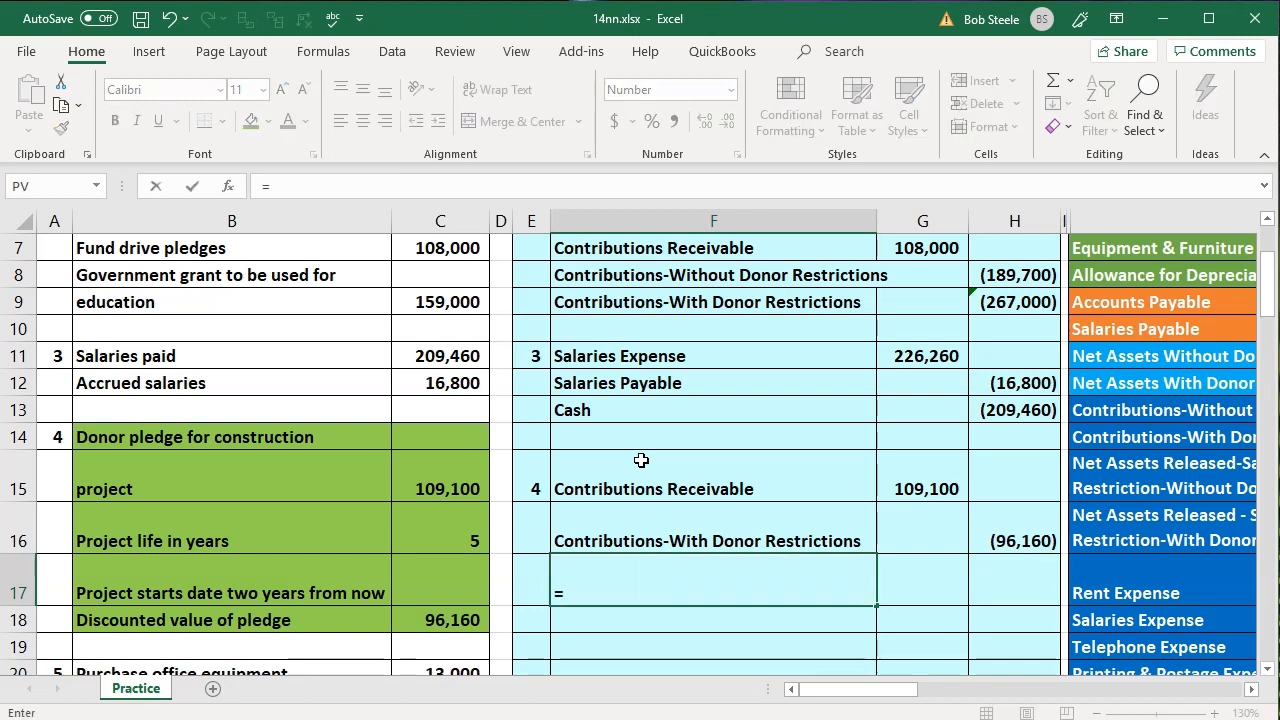
key("Right")
key("Right")
key("Right")
key("Right")
key("Up")
key("Up")
key("Up")
key("Up")
key("Up")
key("Up")
key("Up")
key("Up")
key("Up")
key("Up")
key("Up")
key("Up")
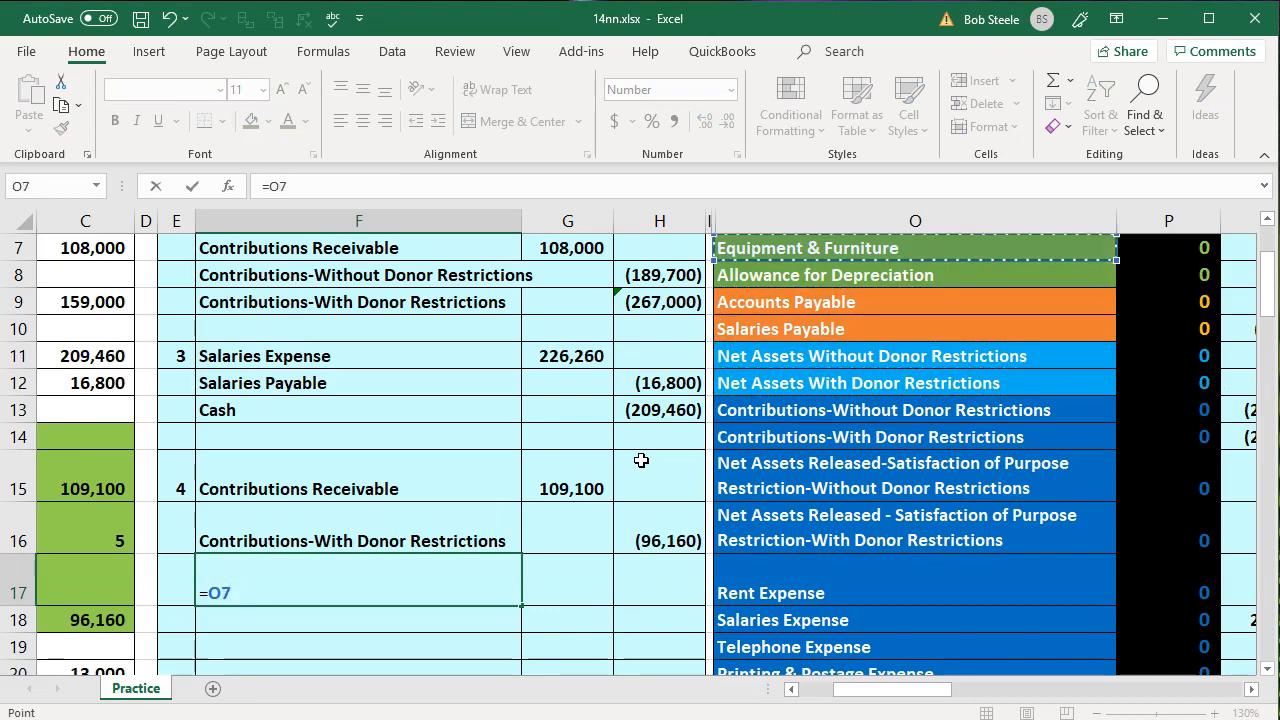
key("Down")
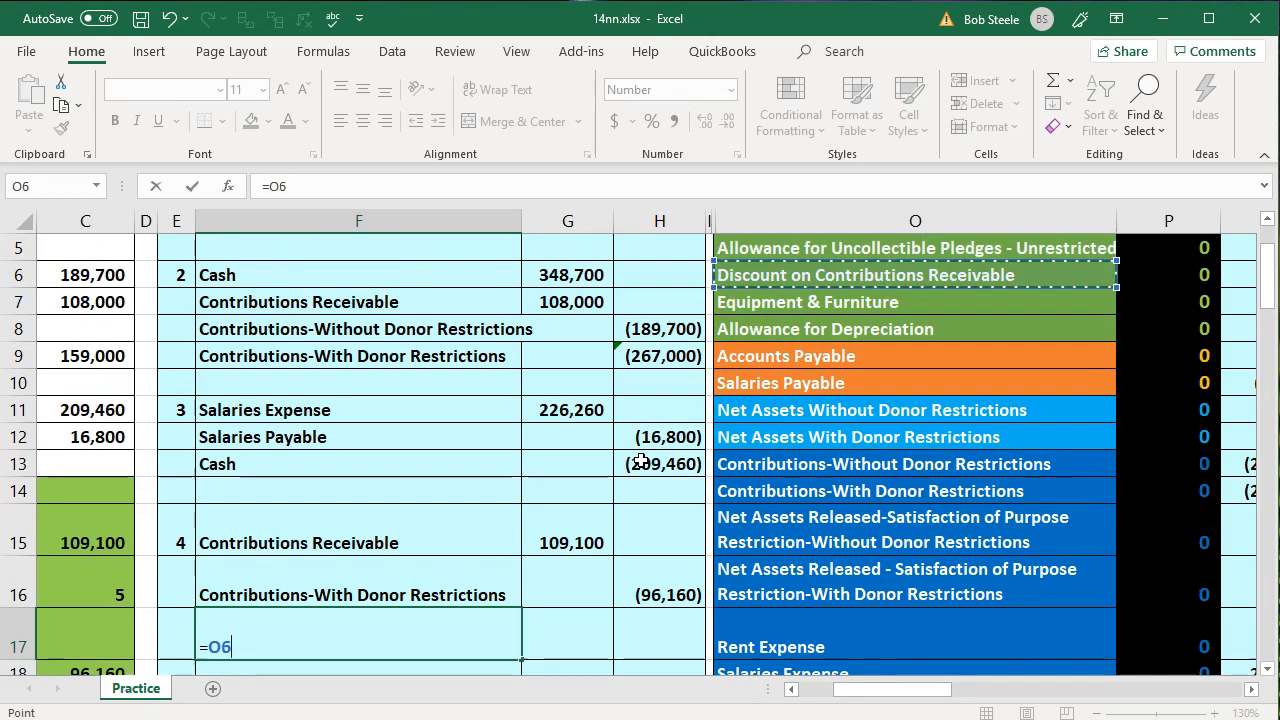
key("Return")
Calculate the discount credit in H17 as the balancing amount of the entry, using -SUM(G15:H16)
key("Right")
key("Right")
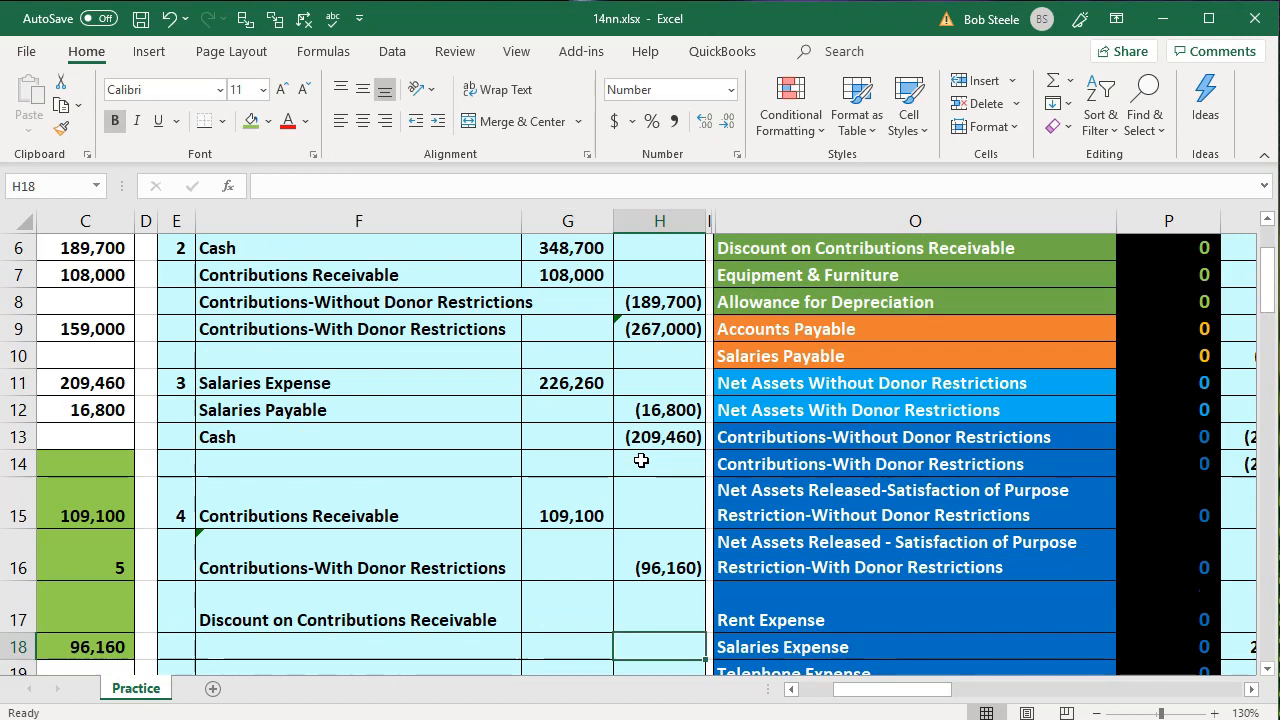
key("Up")
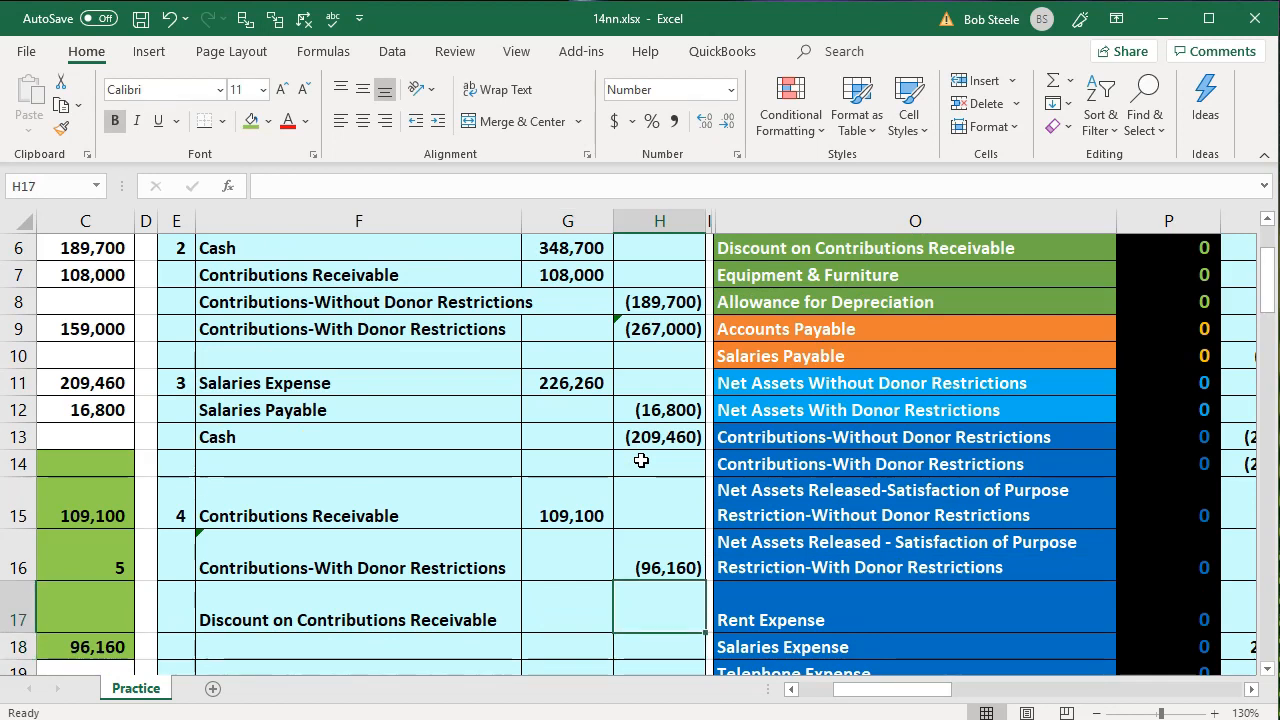
type("-")
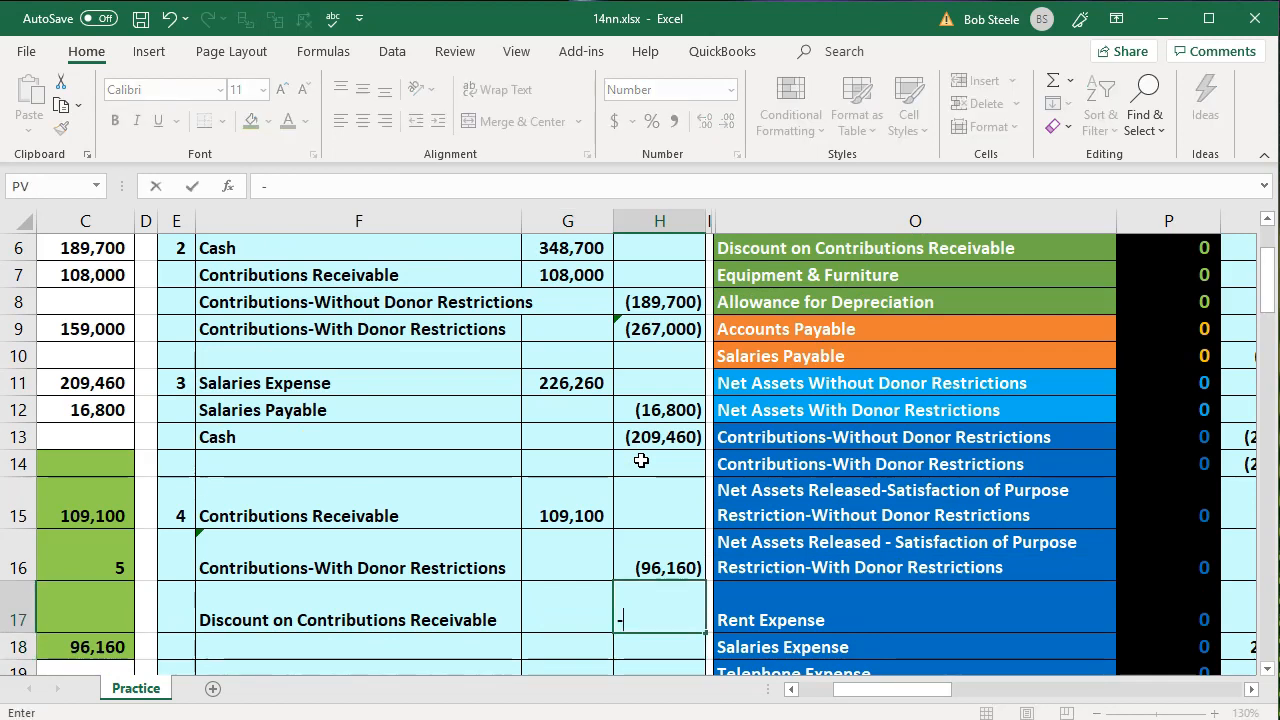
type("sum(")
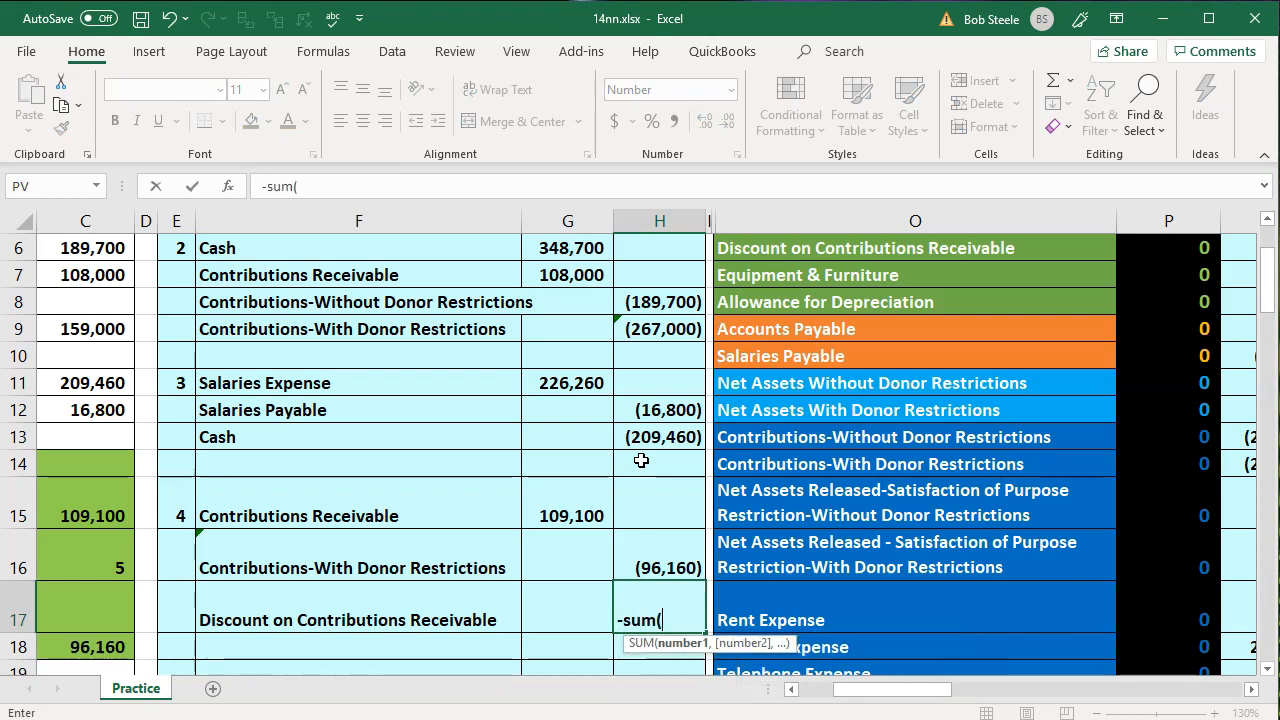
key("Up")
key("shift+Left")
key("shift+Up")
key("Return")
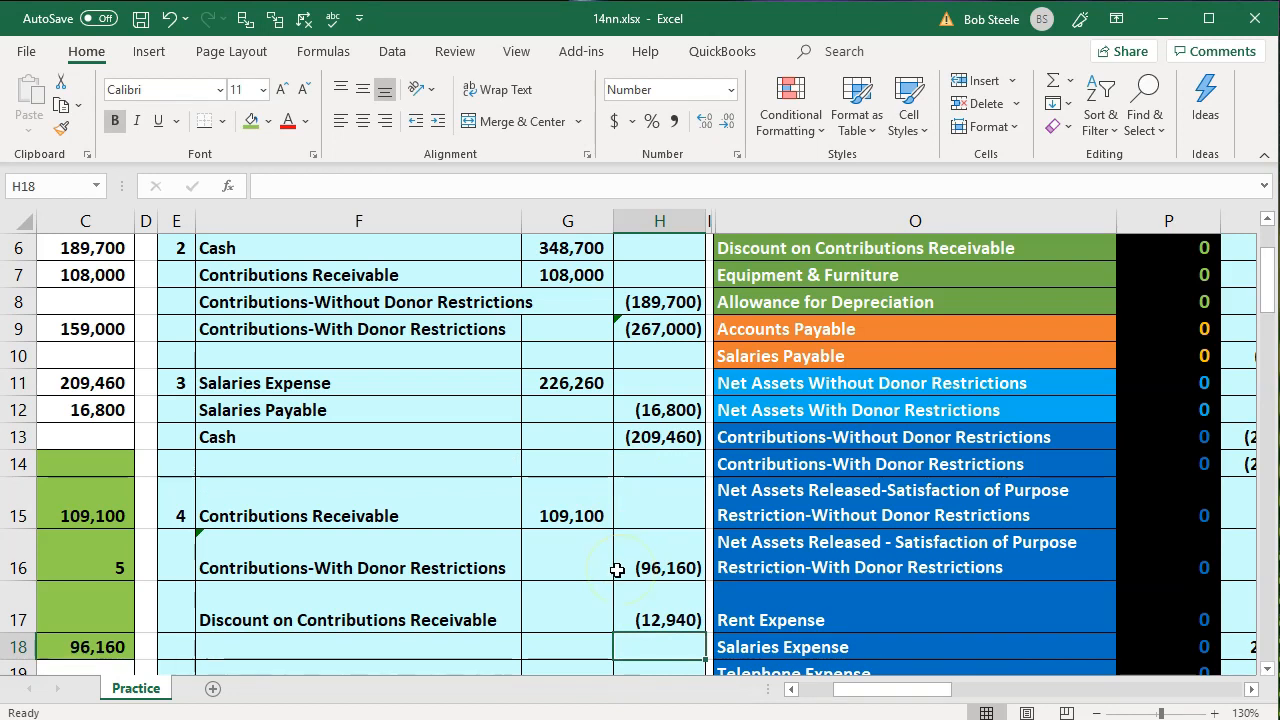
Post the pledge's Contributions Receivable debit to the adjustment column in Q4 by extending the formula to =G7+G15
left_click_drag(340, 522, 557, 508)
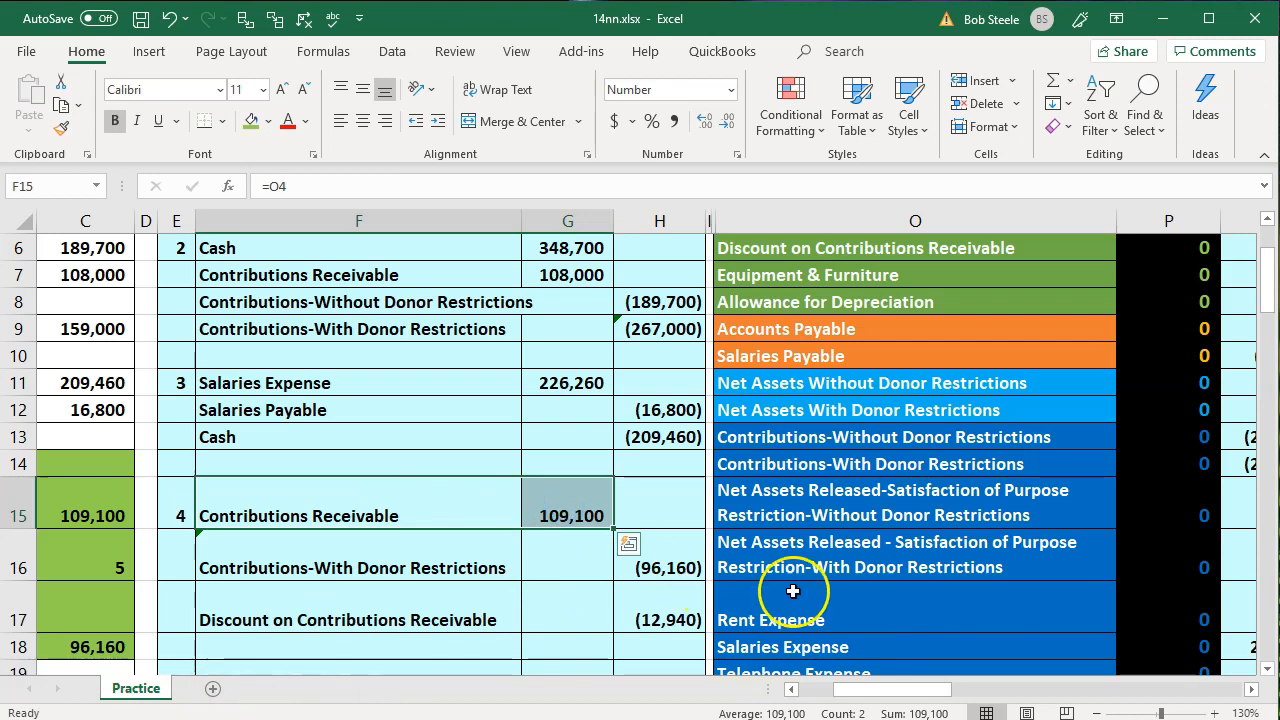
scroll(866, 594, "up", 2)
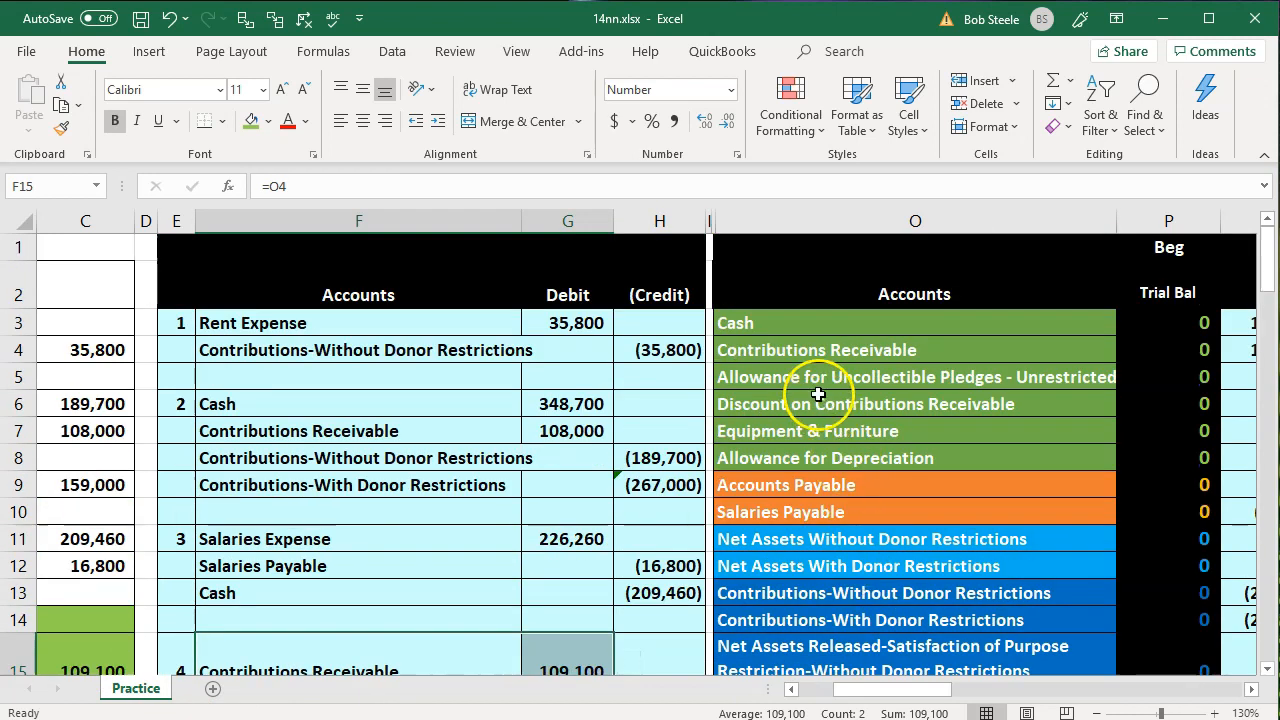
left_click(814, 378)
key("Up")
key("Right")
key("Right")
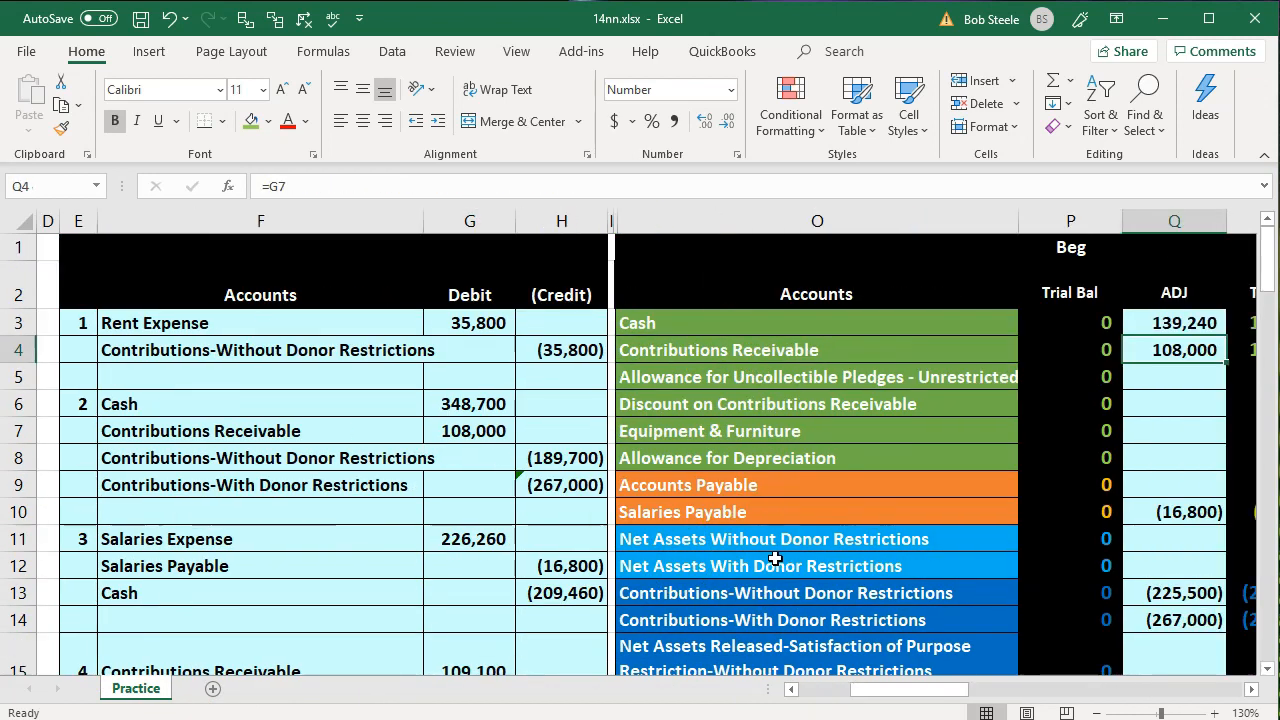
scroll(775, 558, "right", 3)
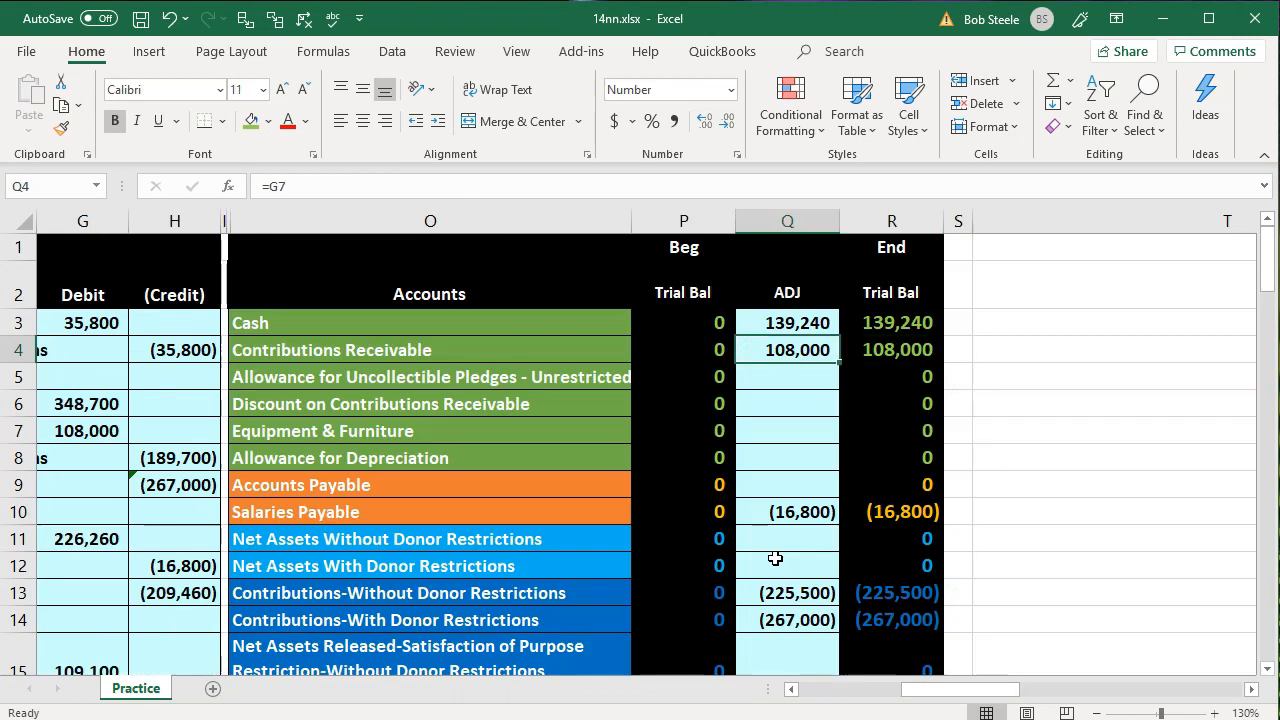
key("F2")
type("+")
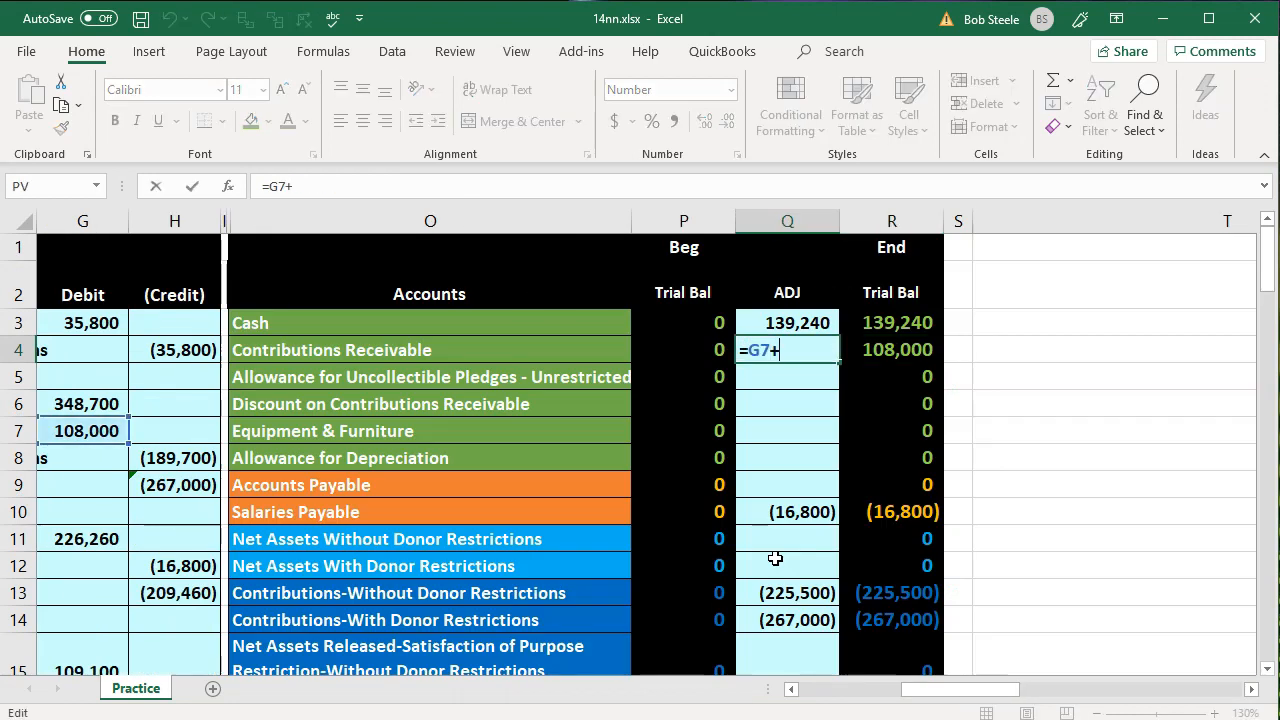
key("F2")
key("Down")
key("Down")
key("Down")
key("Down")
key("Down")
key("Down")
key("Down")
key("Down")
key("Down")
key("Down")
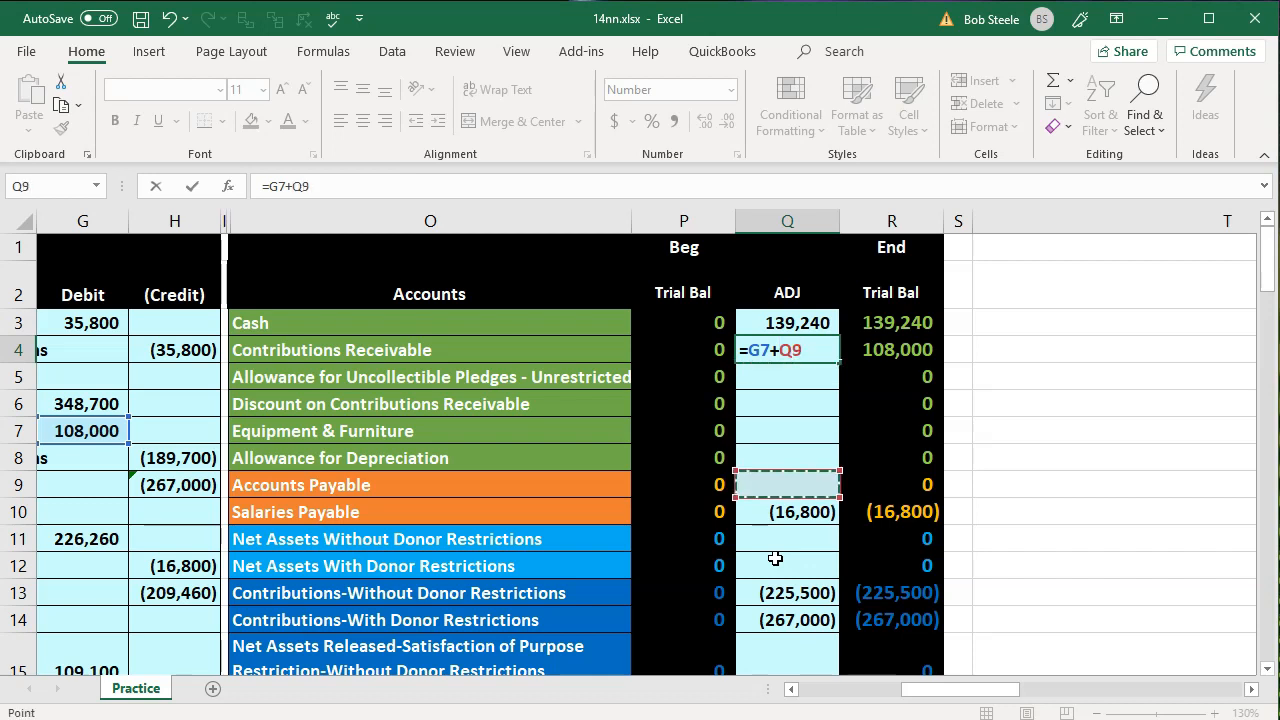
key("Down")
key("Down")
key("Left")
key("Left")
key("Left")
key("Left")
key("Left")
key("Left")
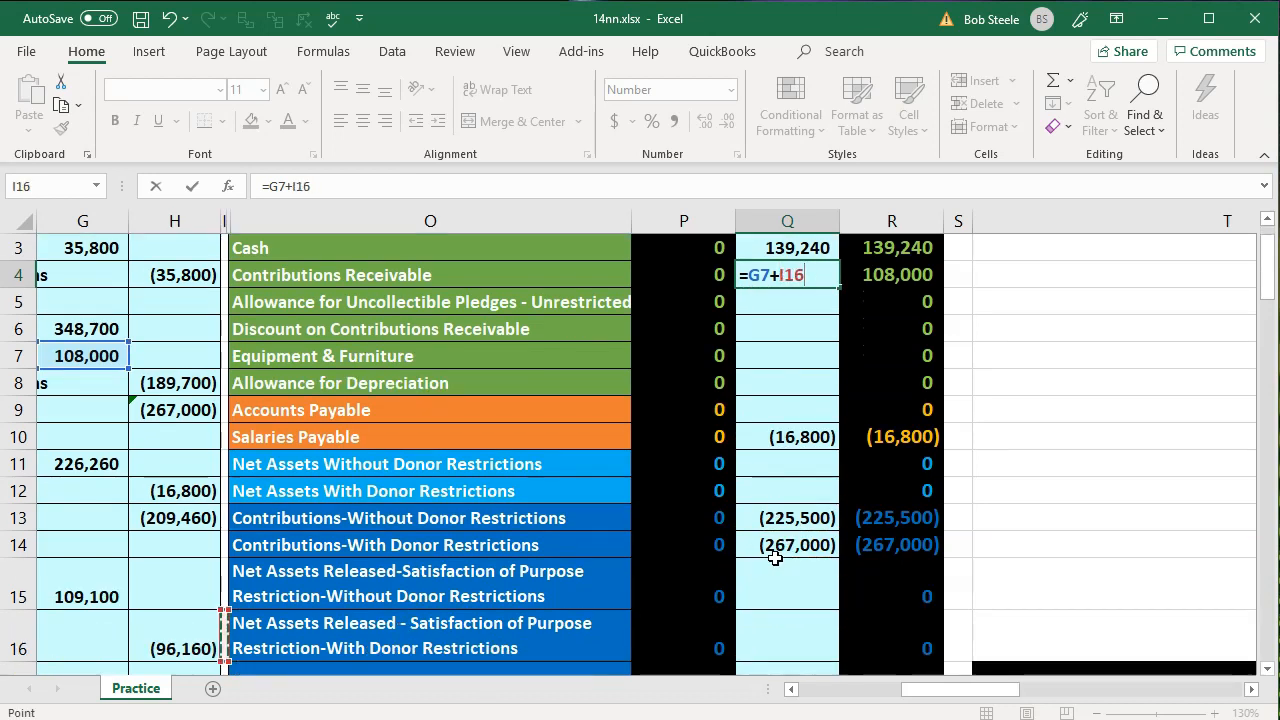
key("Down")
key("Down")
key("Down")
key("Down")
key("Down")
key("Right")
key("Down")
key("Up")
key("Up")
key("Up")
key("Up")
key("Up")
key("Up")
key("Up")
key("Up")
key("Down")
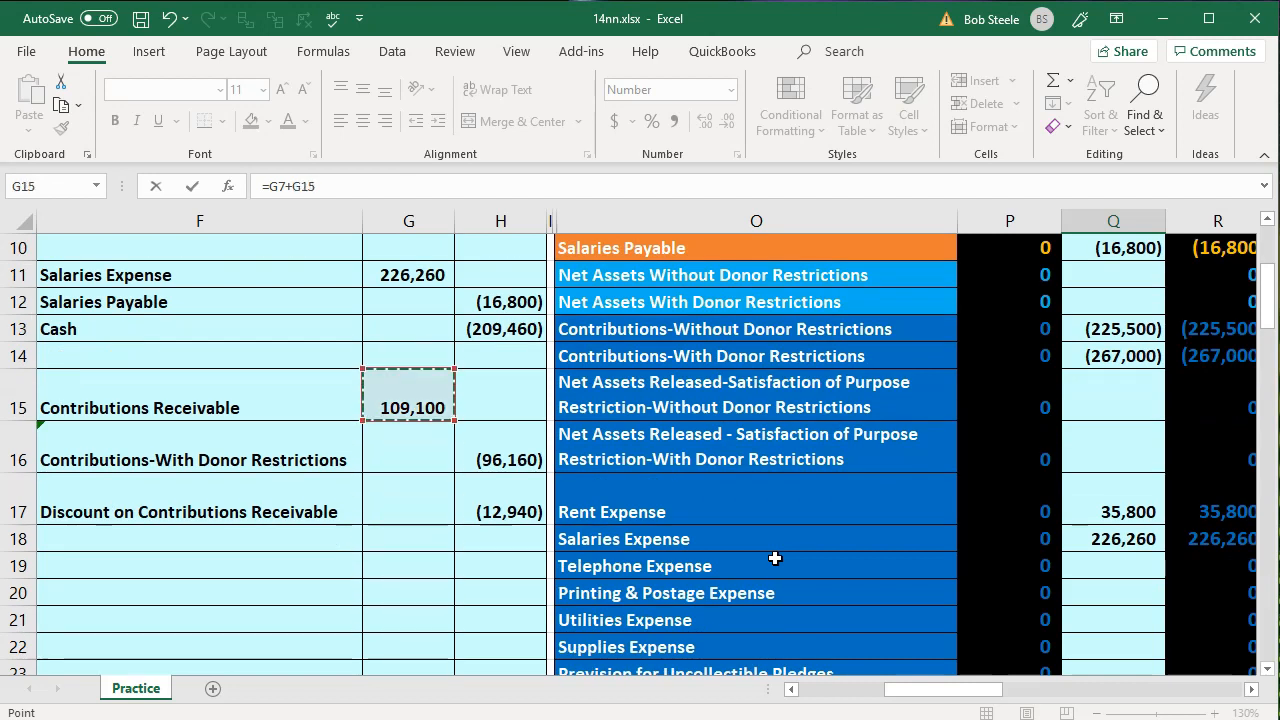
key("Return")
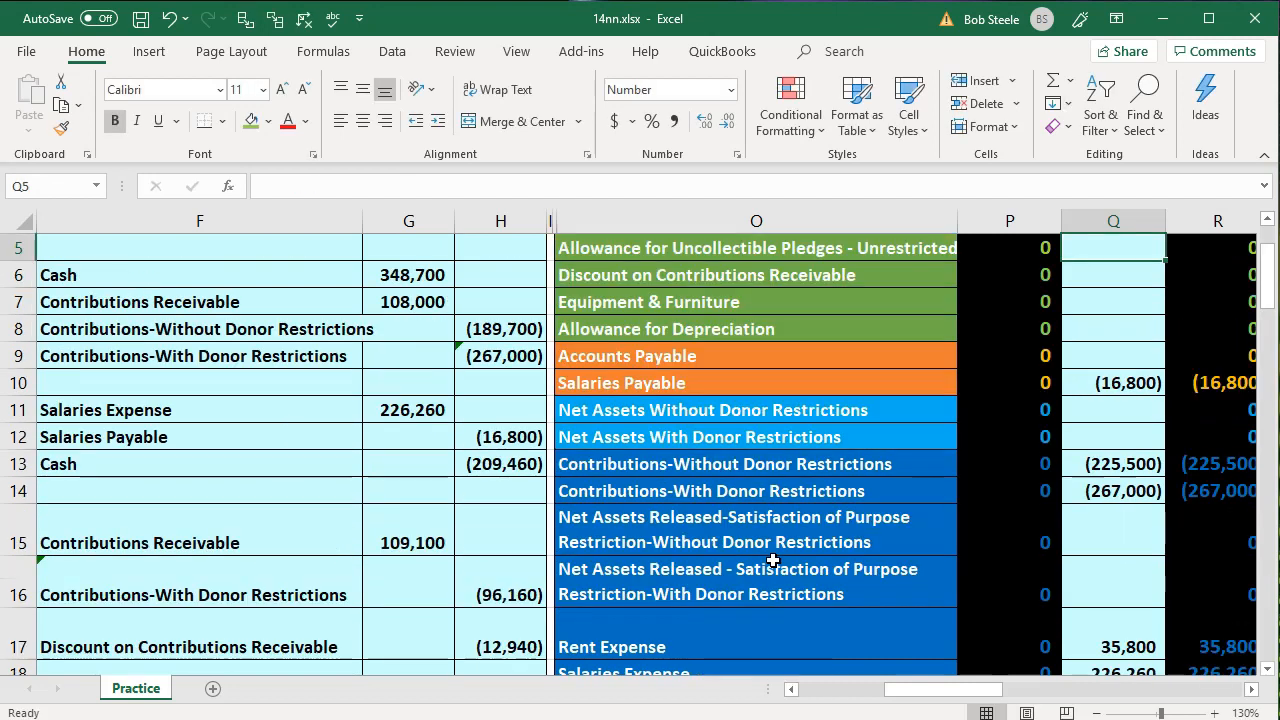
scroll(1090, 458, "up", 2)
key("Up")
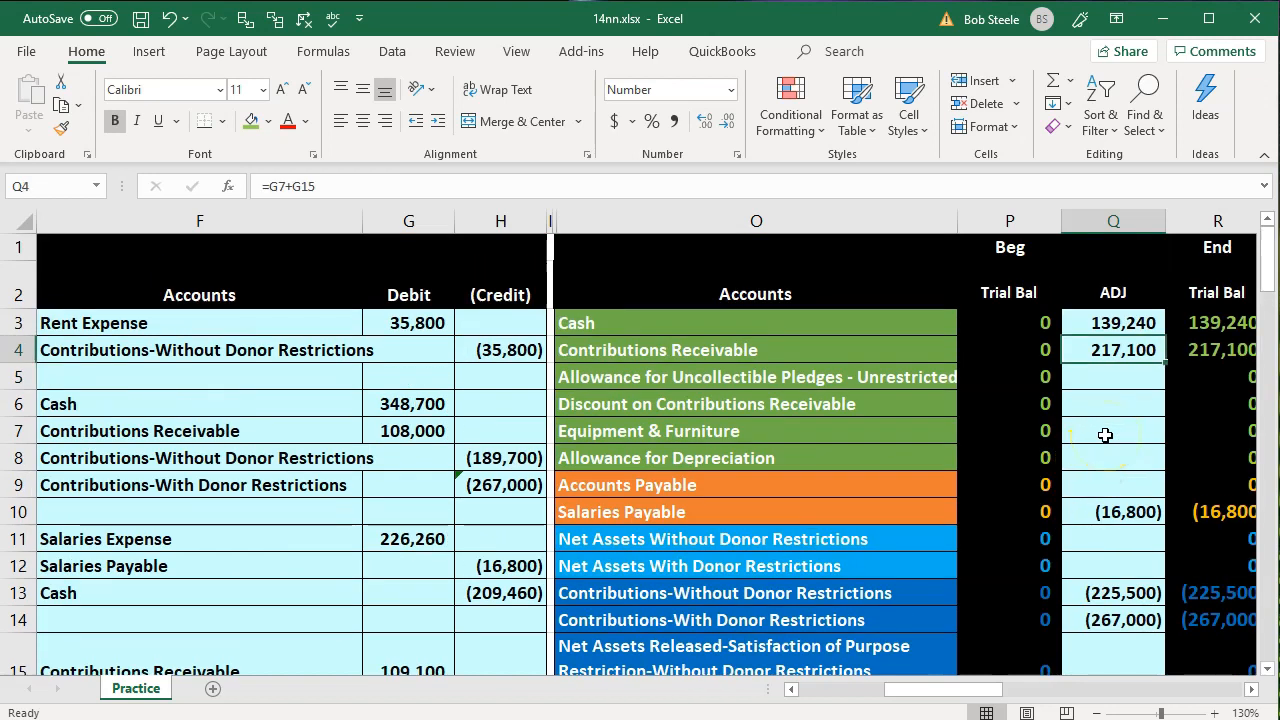
Post the pledge's Contributions-With Donor Restrictions credit to the adjustment column in Q14 by extending the formula to =H9+H16
key("Right")
key("Left")
key("Left")
key("Left")
key("Left")
key("Left")
key("Left")
key("Left")
key("Left")
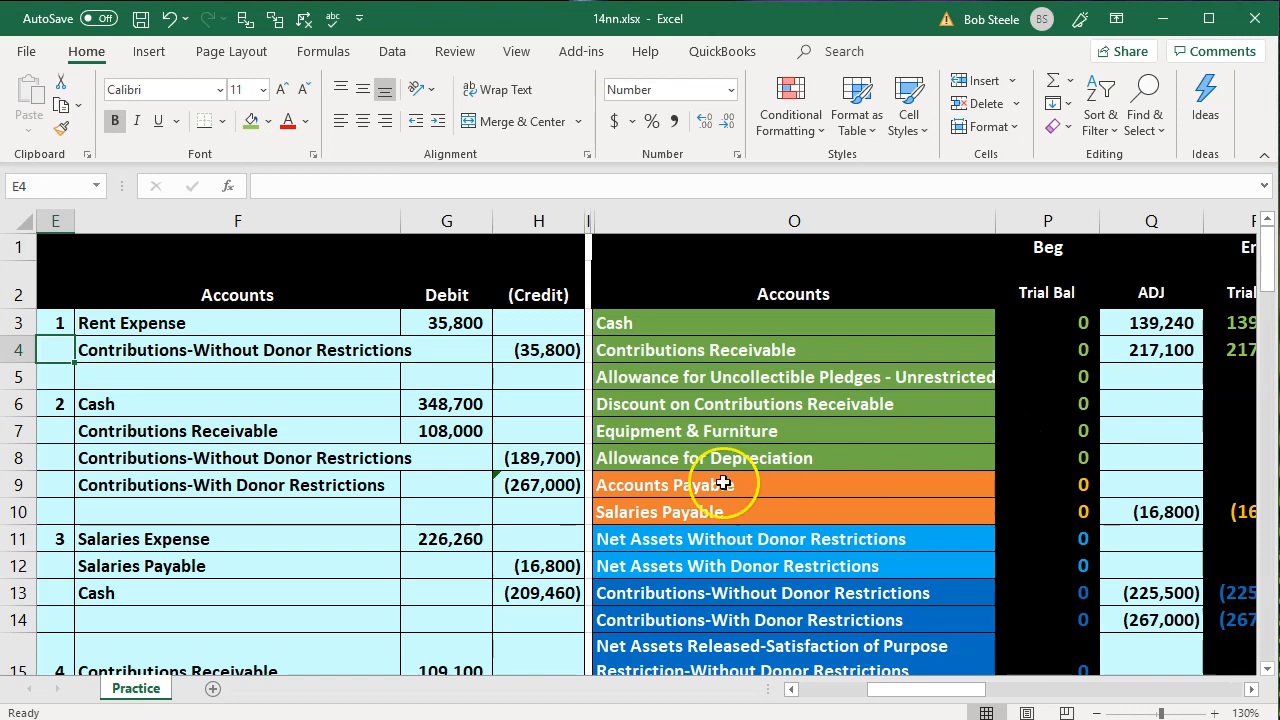
scroll(600, 490, "down", 4)
left_click_drag(300, 395, 508, 383)
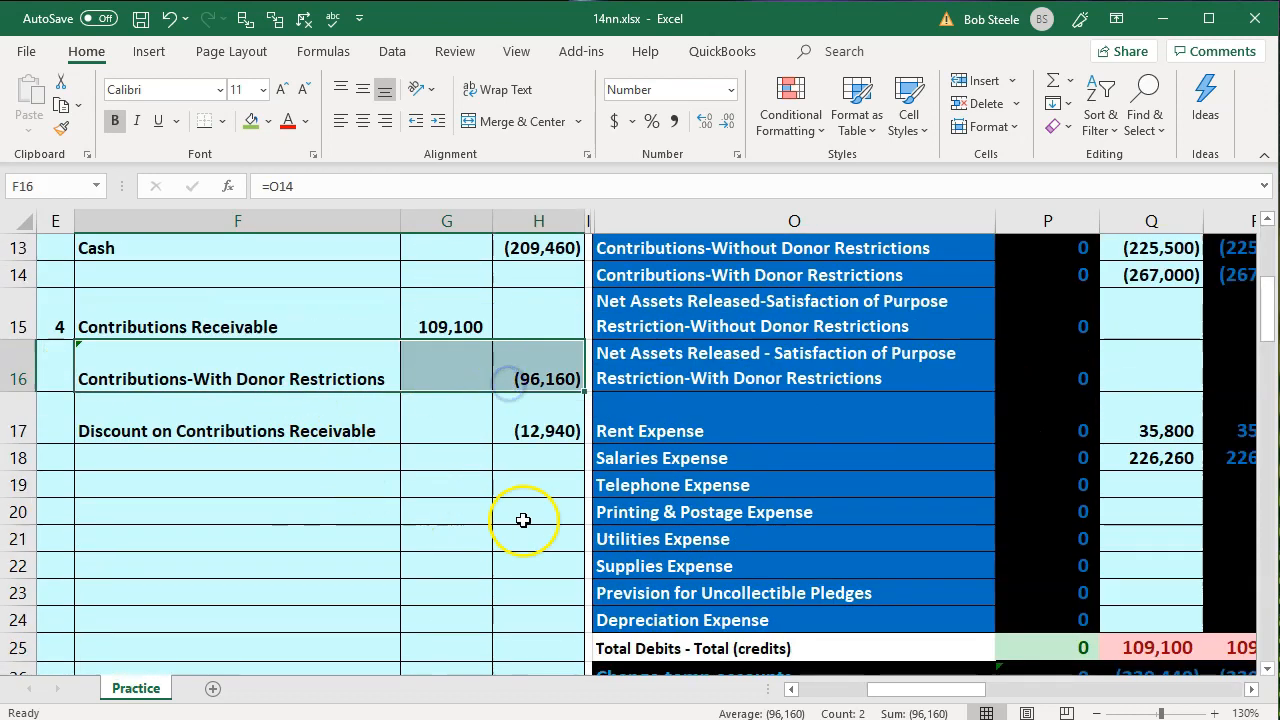
scroll(523, 517, "up", 1)
left_click(704, 352)
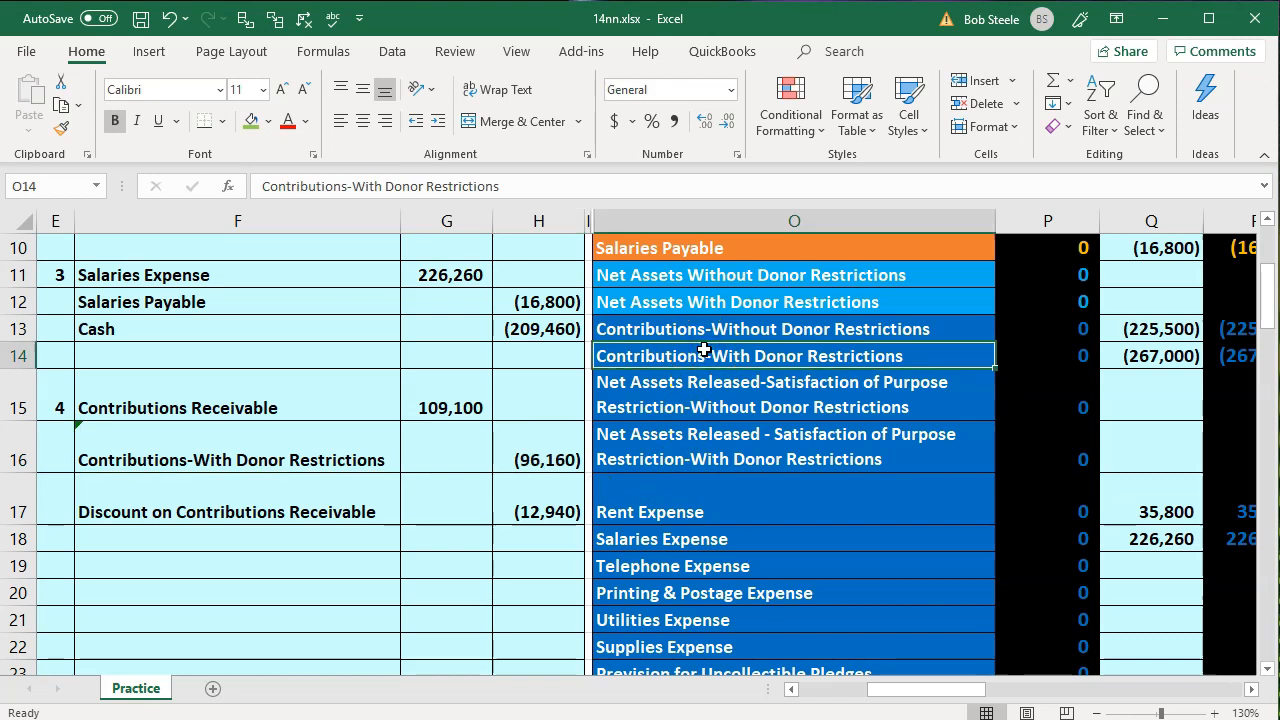
key("Right")
key("Right")
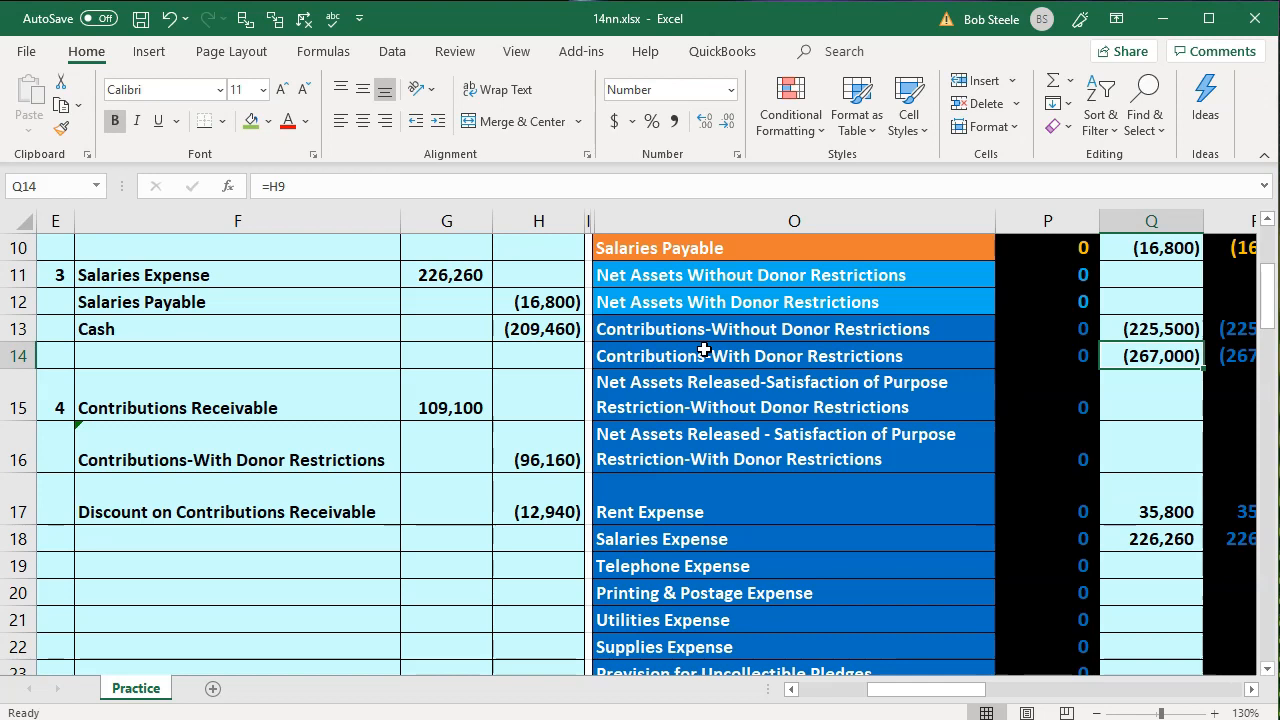
key("F2")
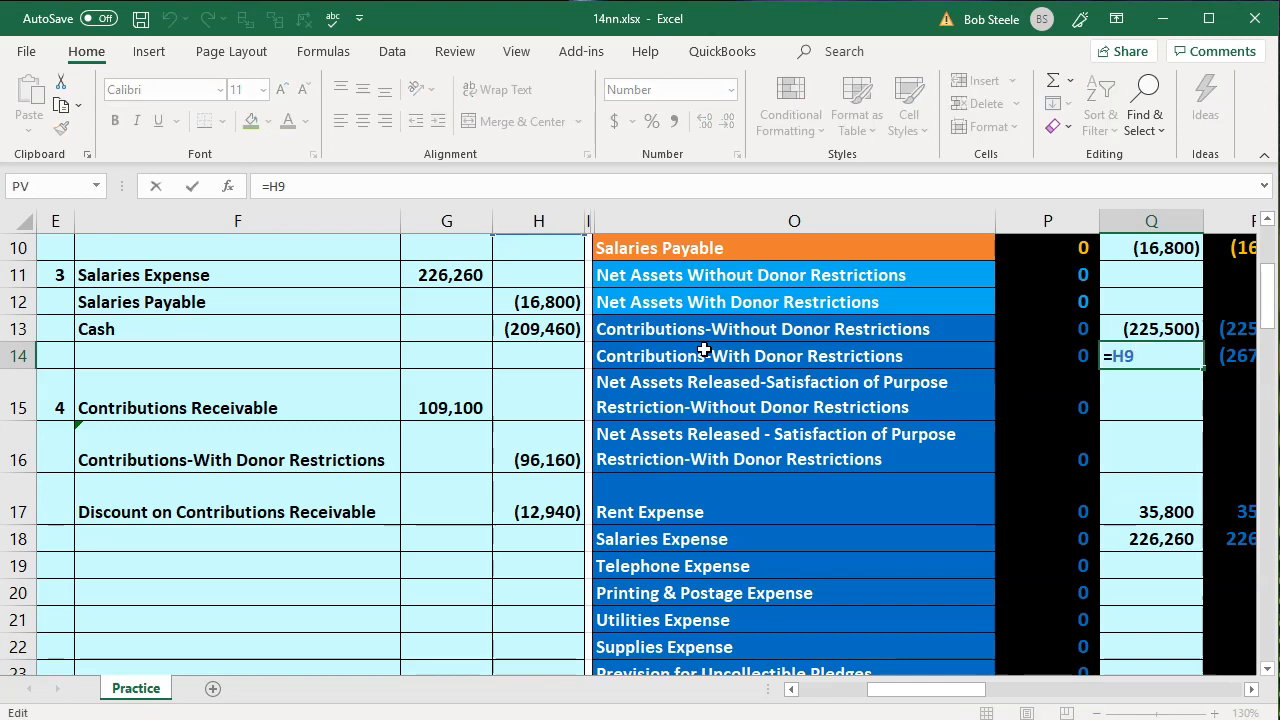
type("+")
key("F2")
key("Down")
key("Down")
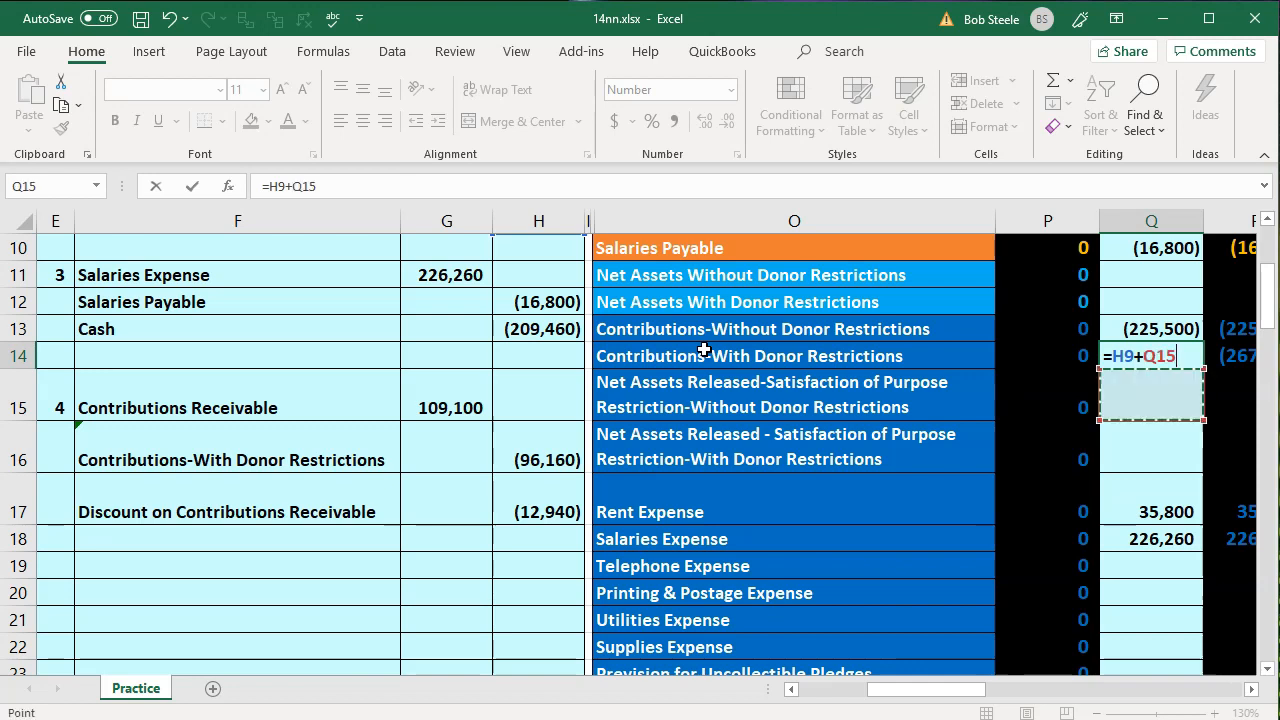
key("Left")
key("Left")
key("Left")
key("Left")
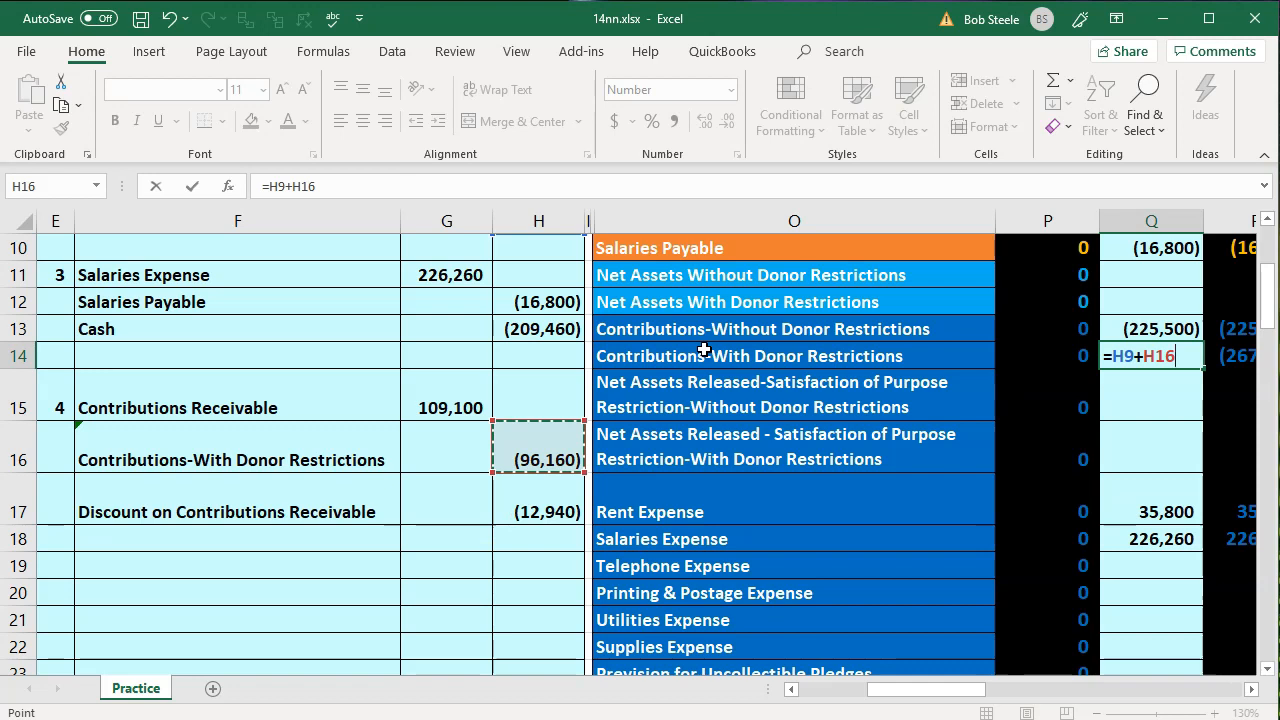
key("Return")
Post the Discount on Contributions Receivable credit to the adjustment column in Q6 with =H17
left_click_drag(243, 488, 497, 506)
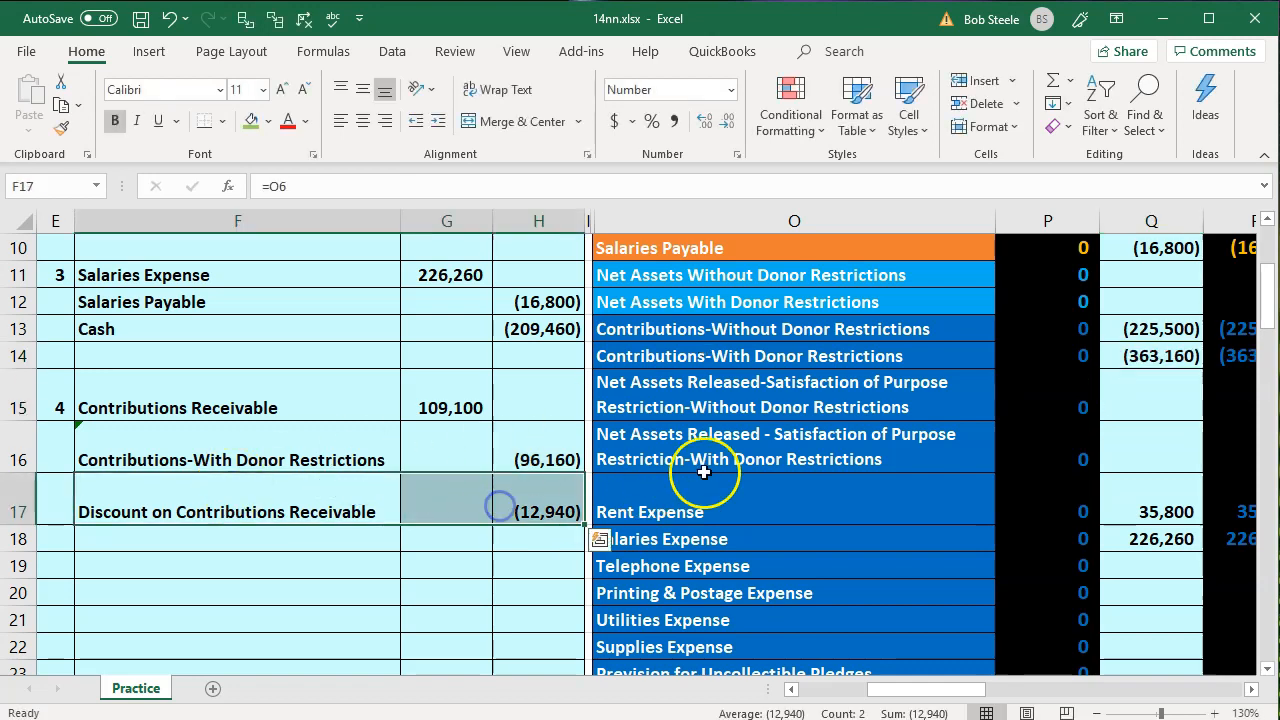
scroll(757, 471, "up", 3)
left_click(750, 403)
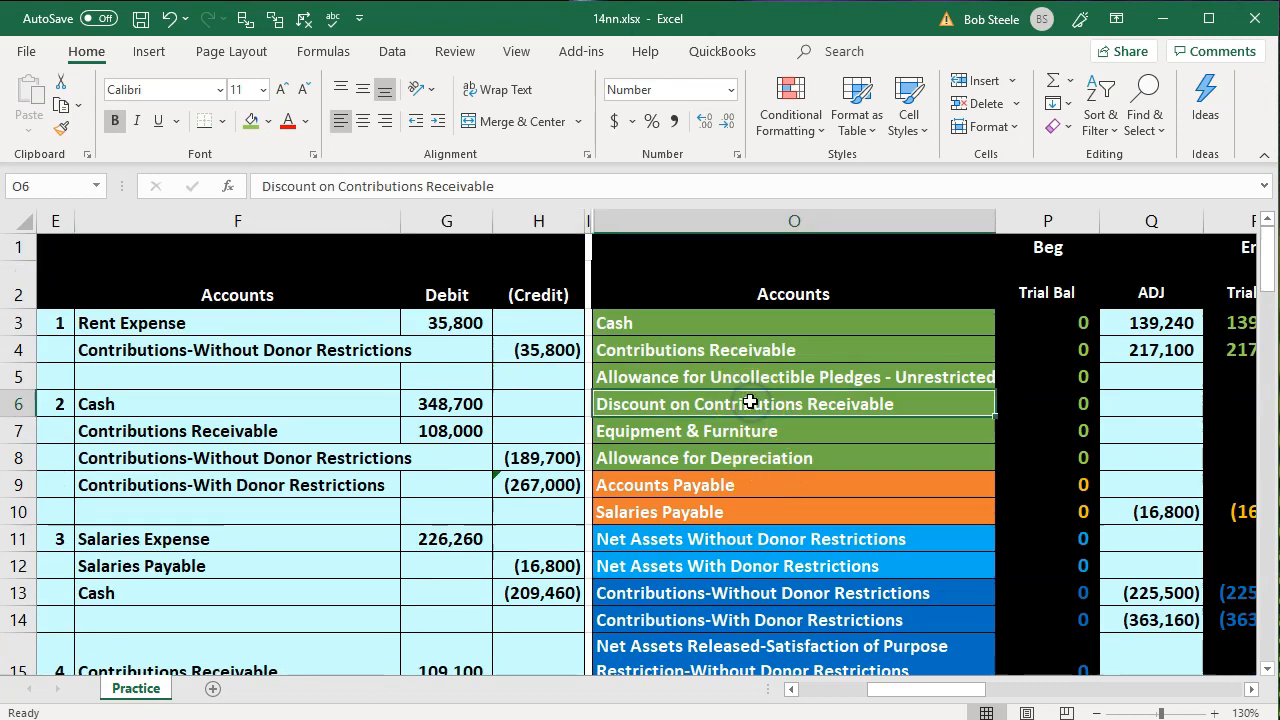
key("Right")
key("Right")
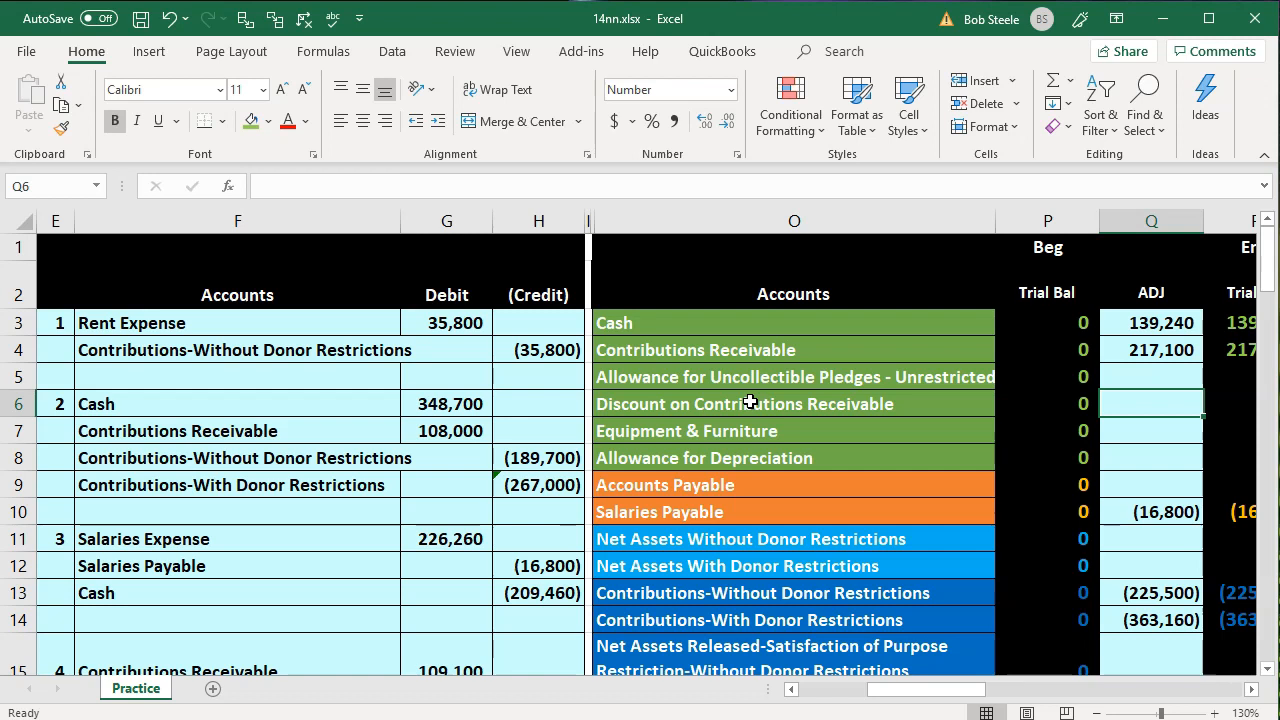
type("=")
key("Down")
key("Down")
key("Down")
key("Down")
key("Down")
key("Down")
key("Down")
key("Down")
key("Down")
key("Down")
key("Down")
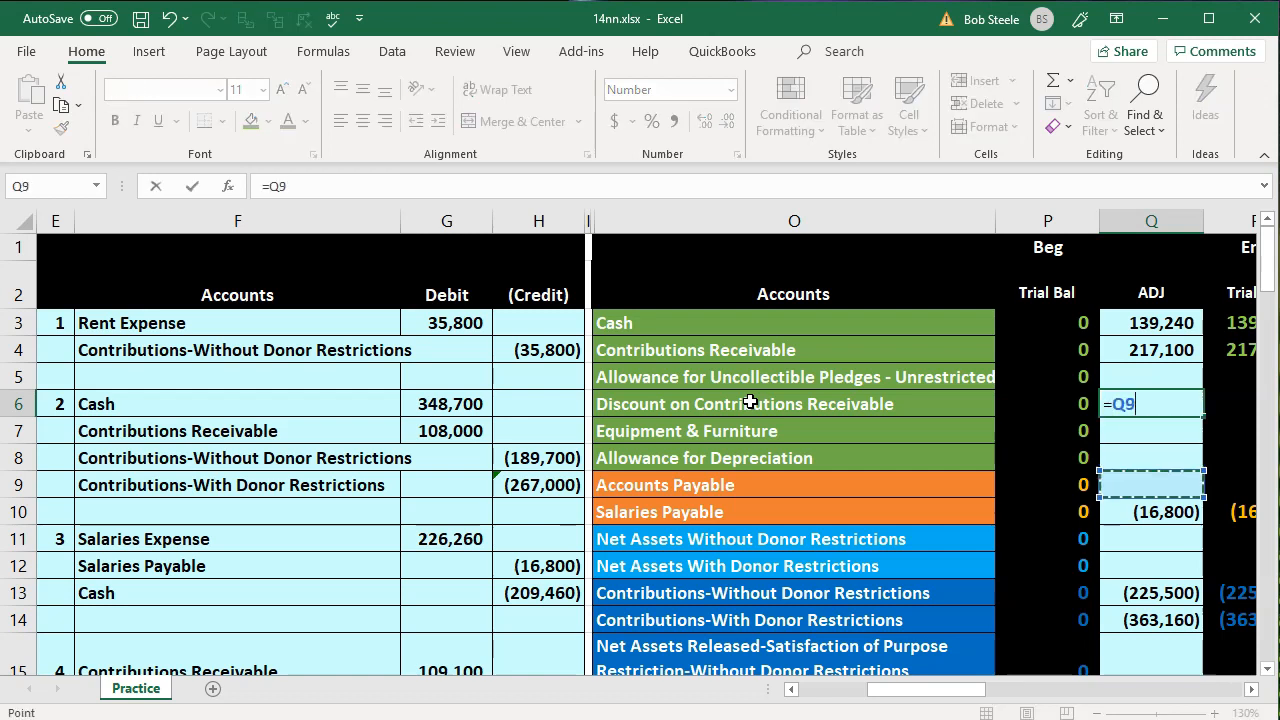
key("Down")
key("Left")
key("Left")
key("Left")
key("Left")
key("Up")
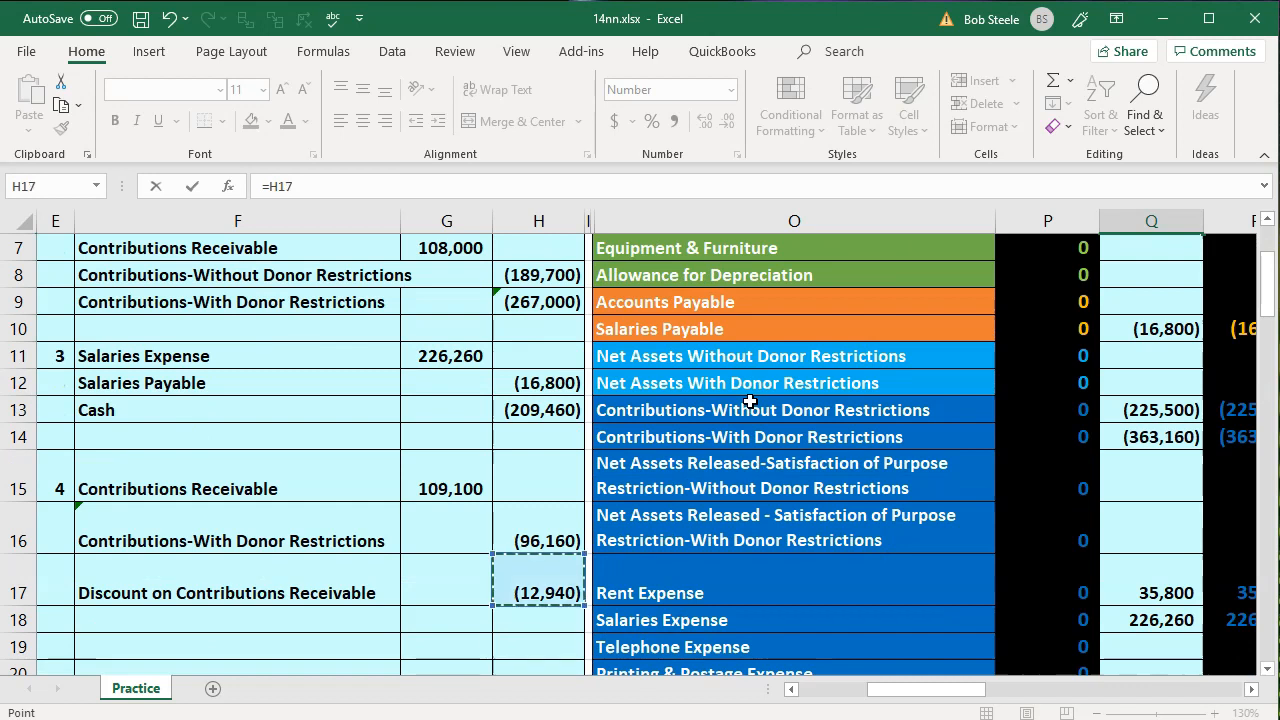
key("Return")
Review the ending balances of Contributions Receivable and its discount in R4:R6, and check the Total Debits - Total (credits) row
key("Up")
key("Up")
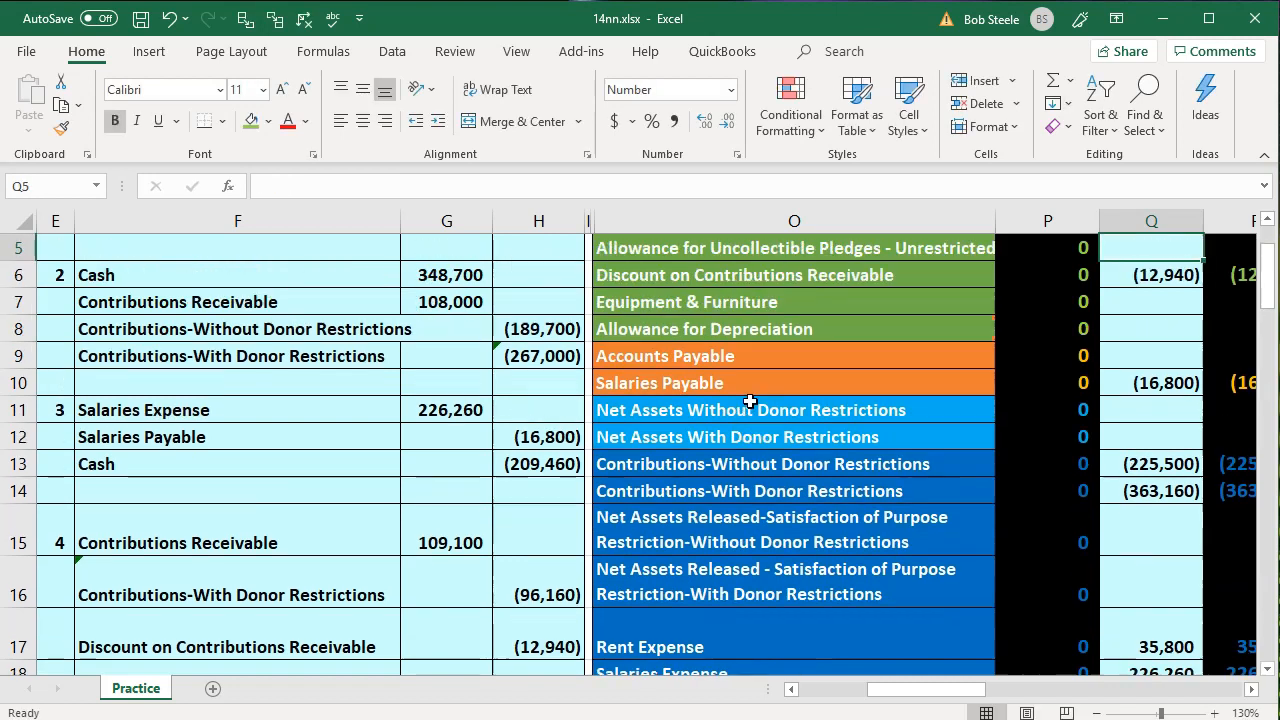
key("Right")
key("Right")
key("Up")
key("Up")
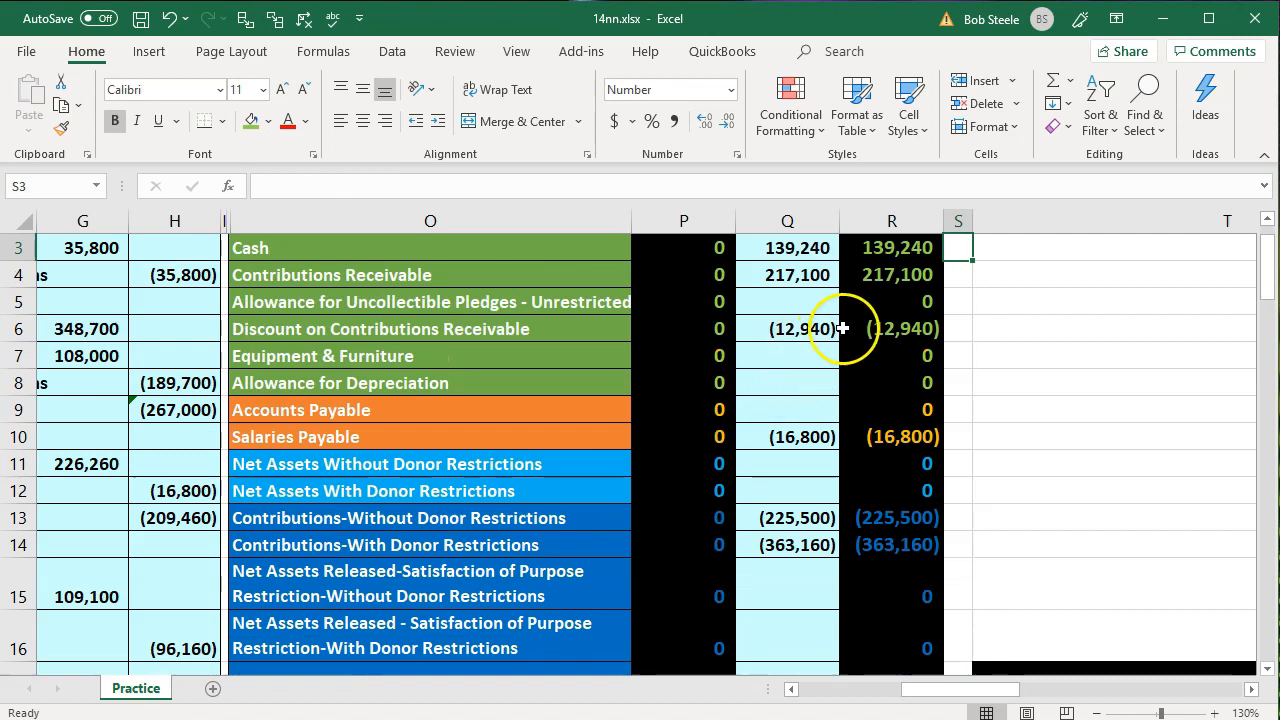
left_click_drag(912, 275, 910, 329)
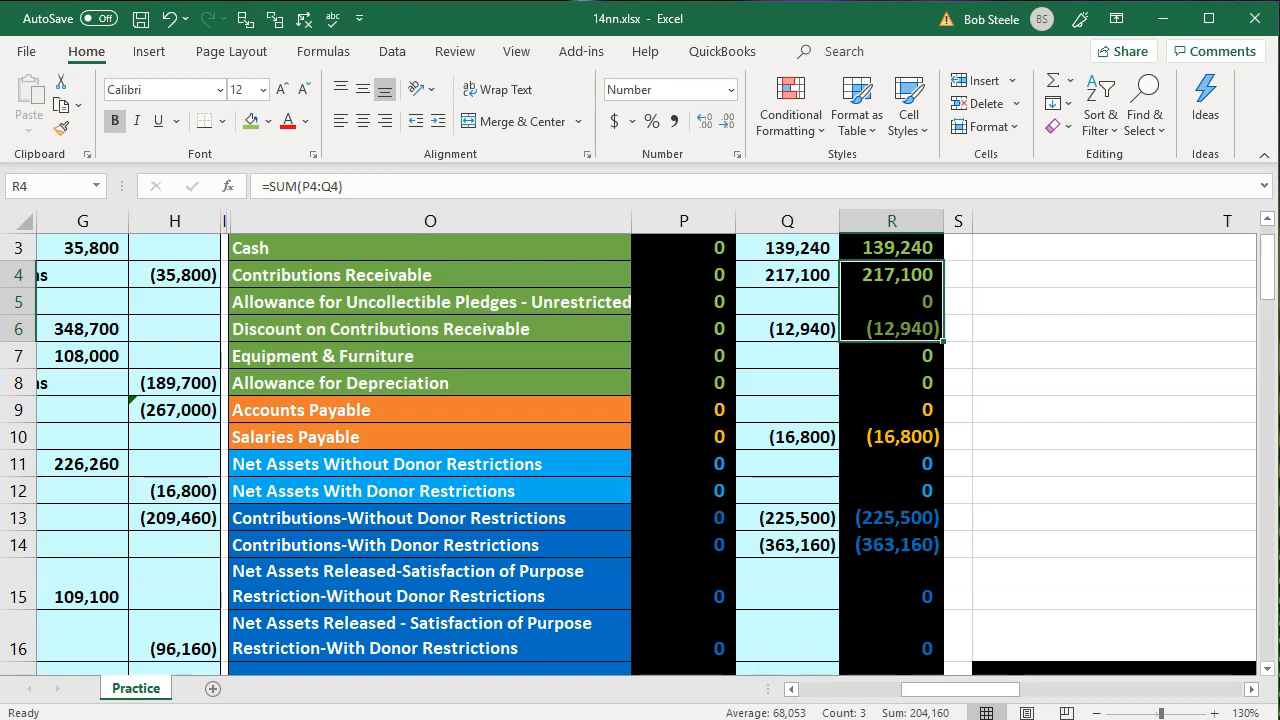
left_click(716, 605)
key("Left")
key("Left")
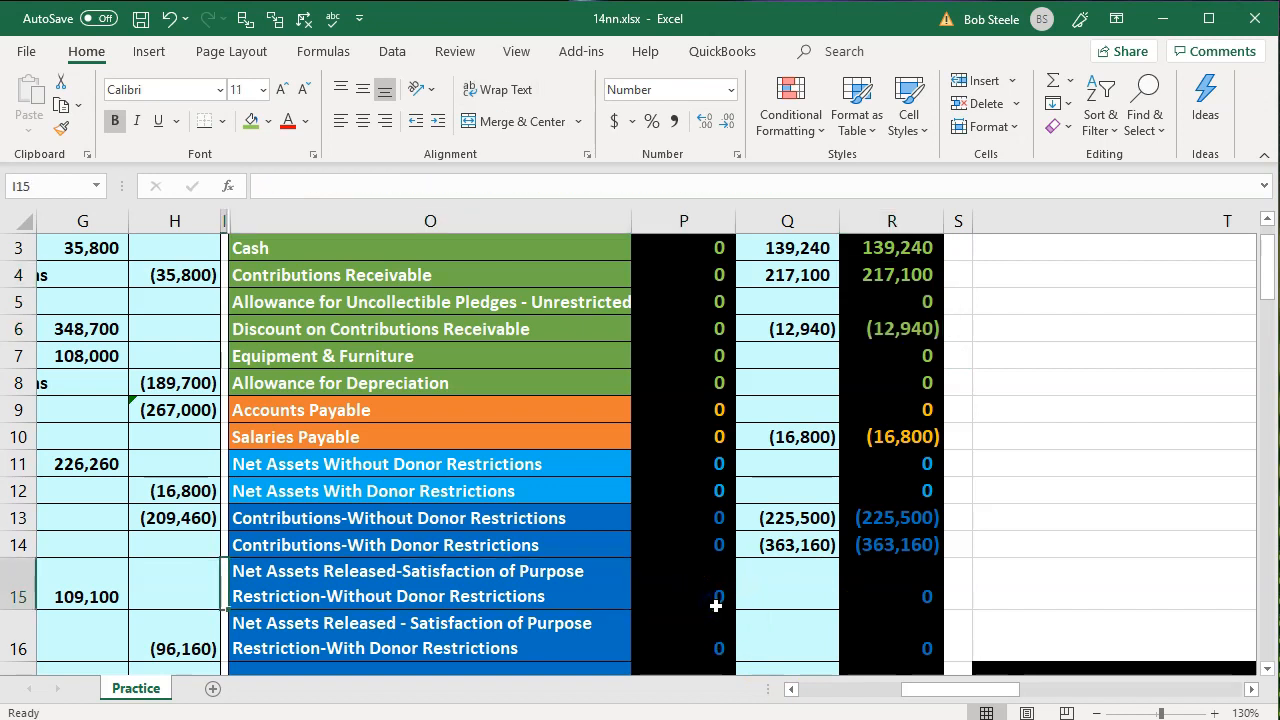
scroll(716, 605, "down", 5)
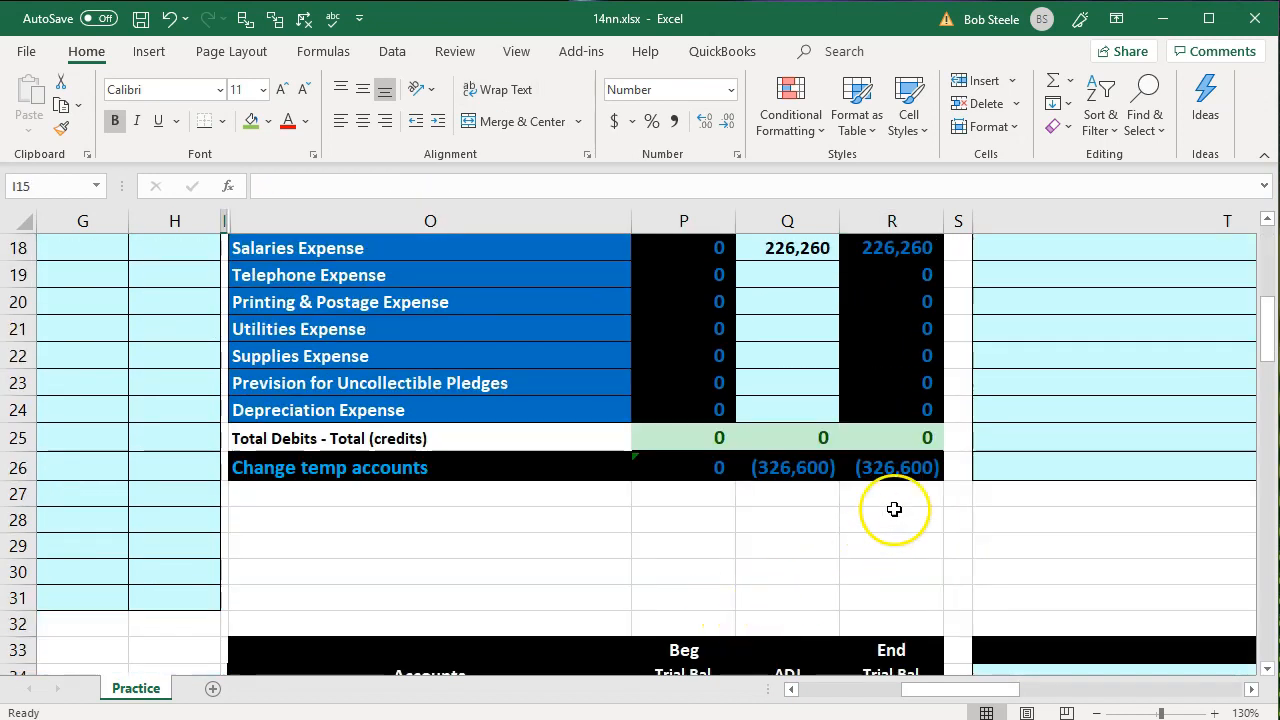
left_click(909, 441)
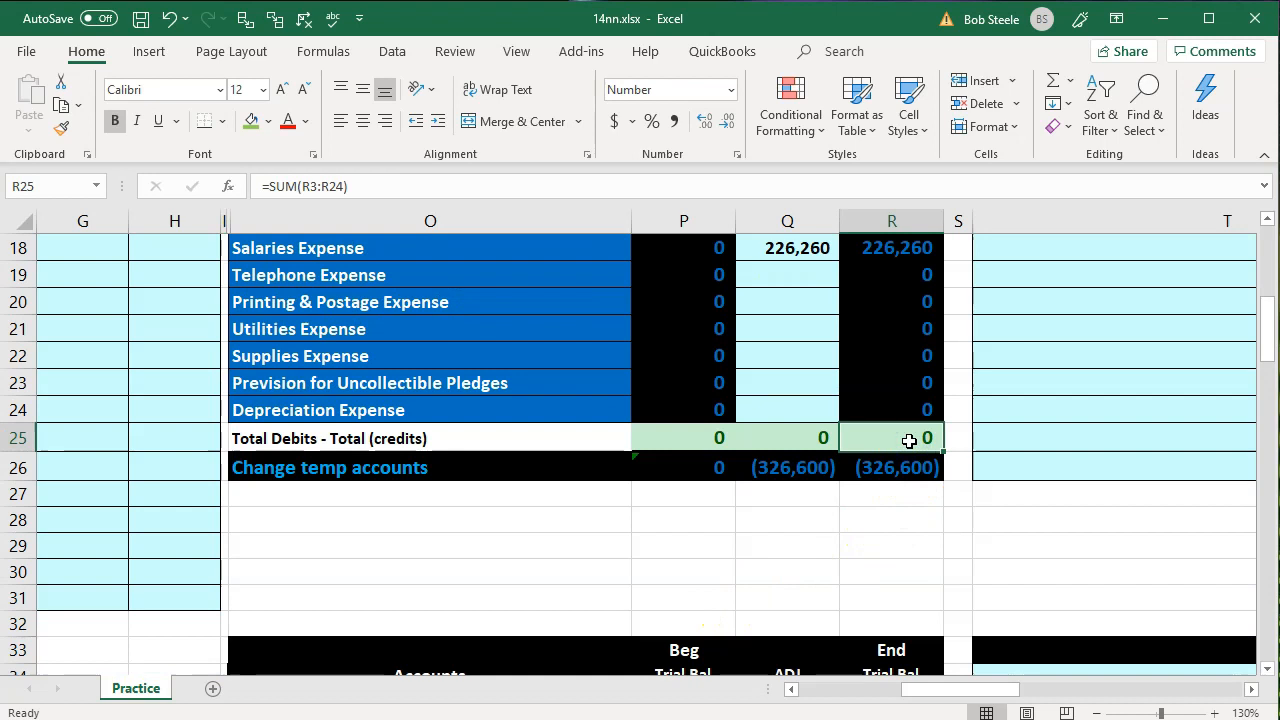
key("Left")
Remove the fill colour from the completed construction pledge transaction in B14:C18
key("Left")
key("Left")
key("Left")
key("Left")
key("Left")
key("Left")
key("Left")
key("Left")
key("Left")
key("Left")
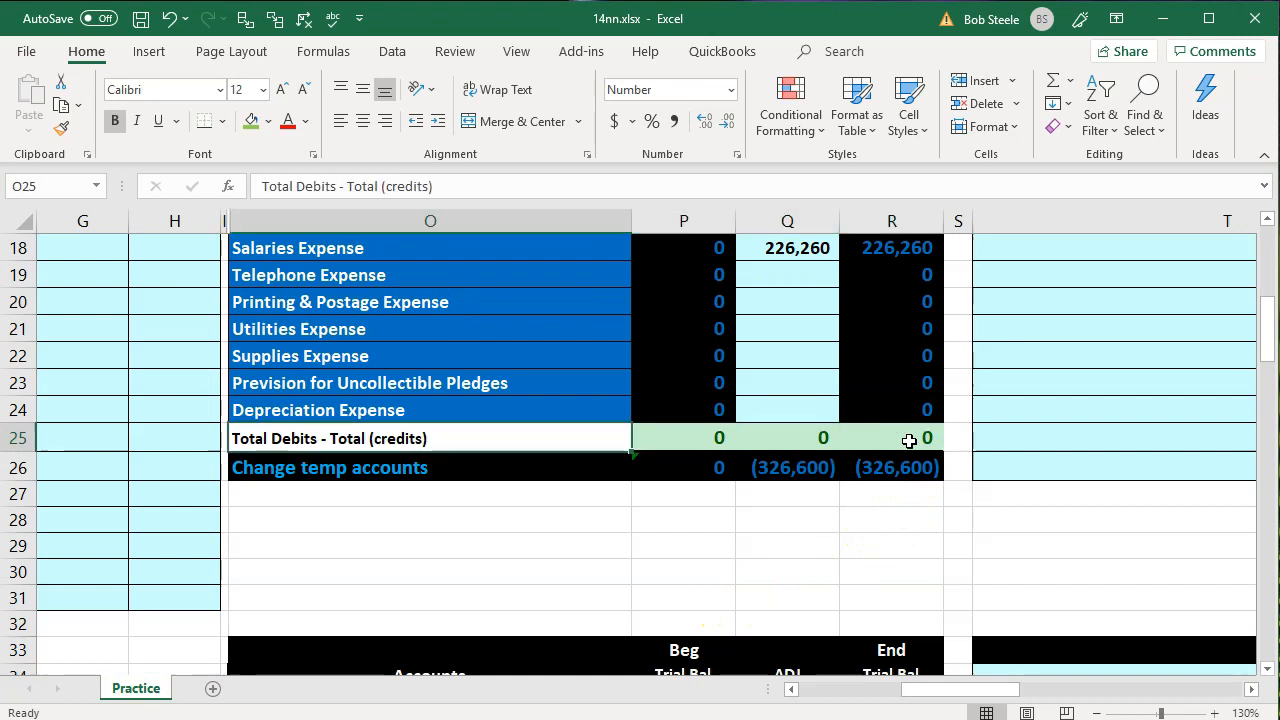
key("Left")
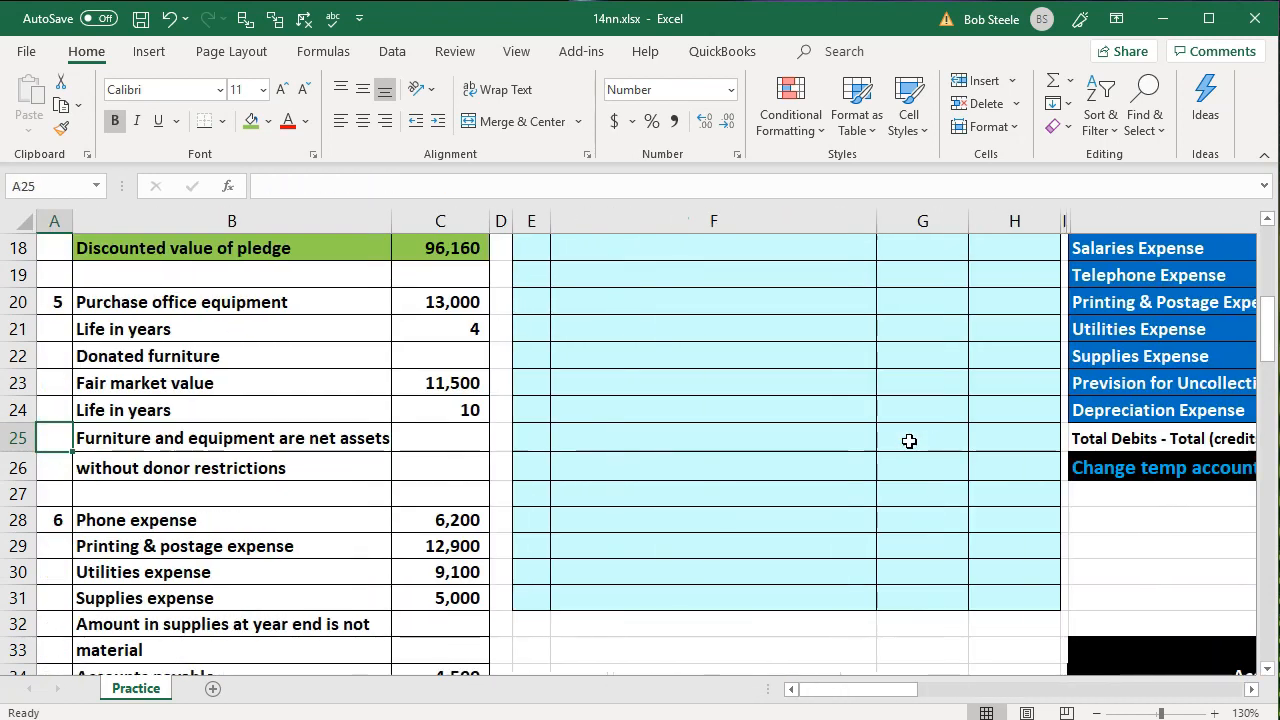
scroll(362, 449, "up", 2)
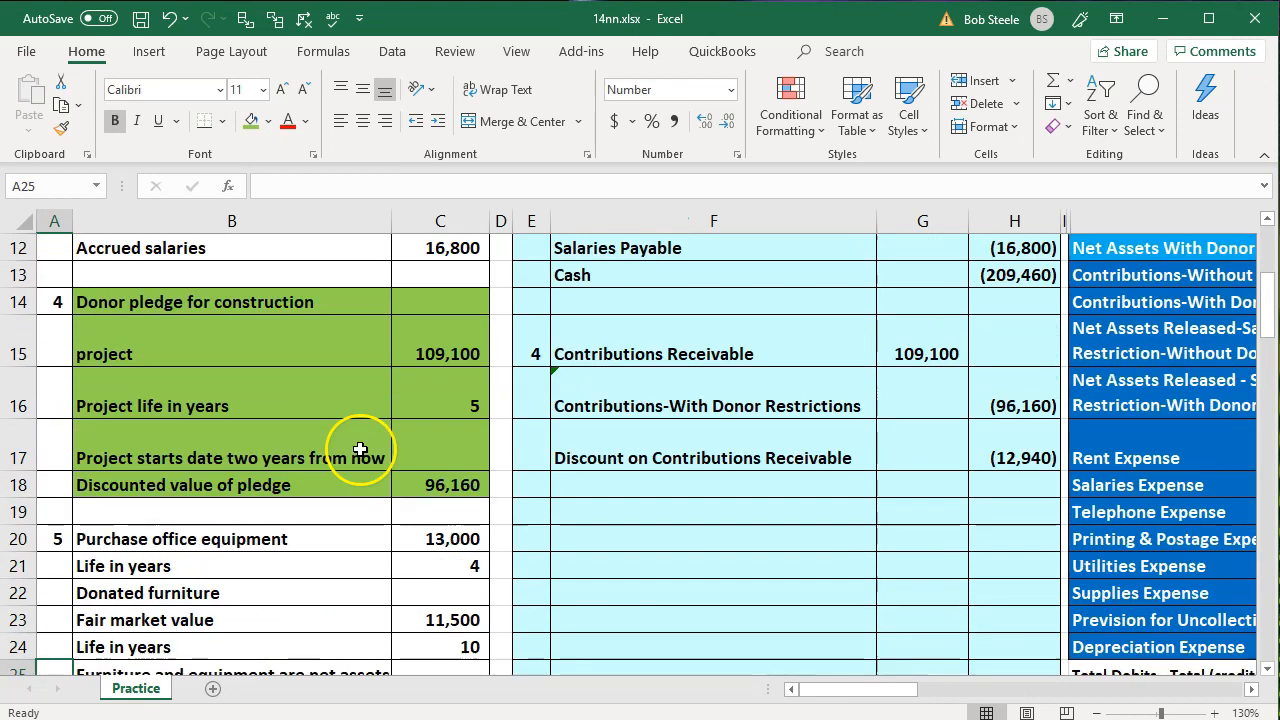
left_click_drag(223, 310, 464, 478)
right_click(464, 478)
left_click(563, 533)
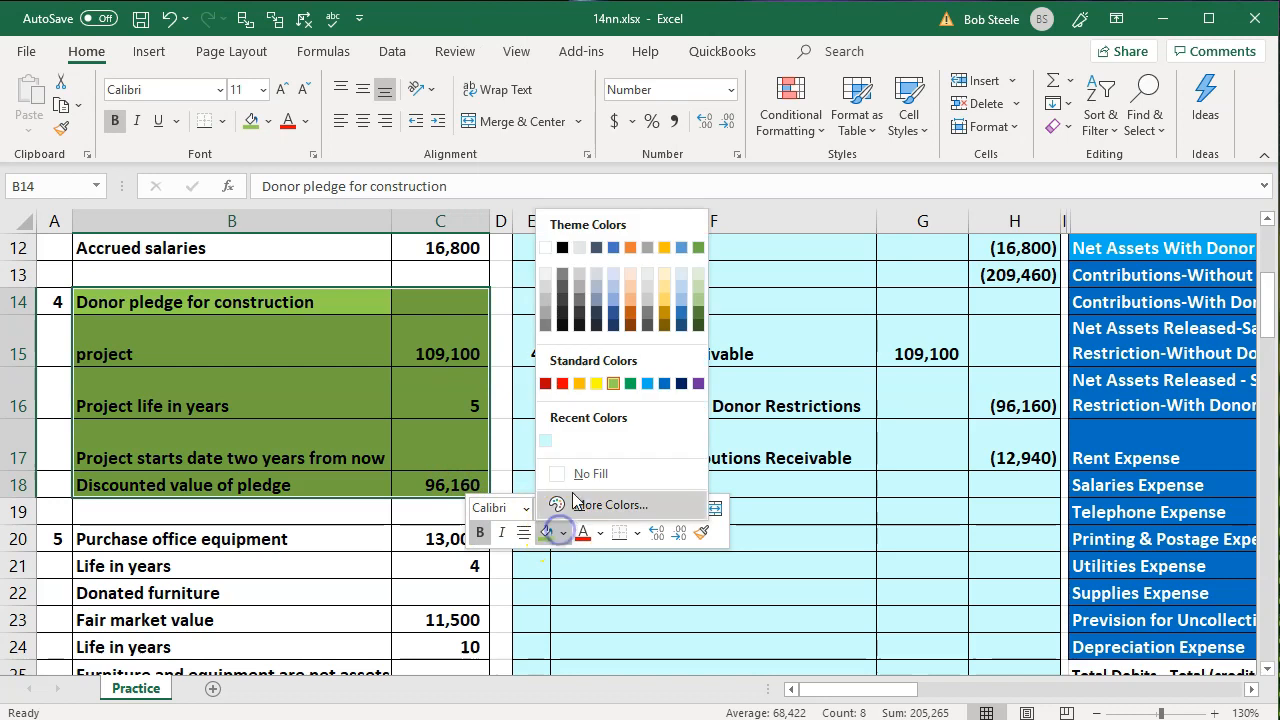
left_click(575, 471)
Highlight transaction 5, the office equipment purchase and donated furniture in B20:C26, with the standard light green fill
left_click(235, 539)
scroll(235, 539, "down", 2)
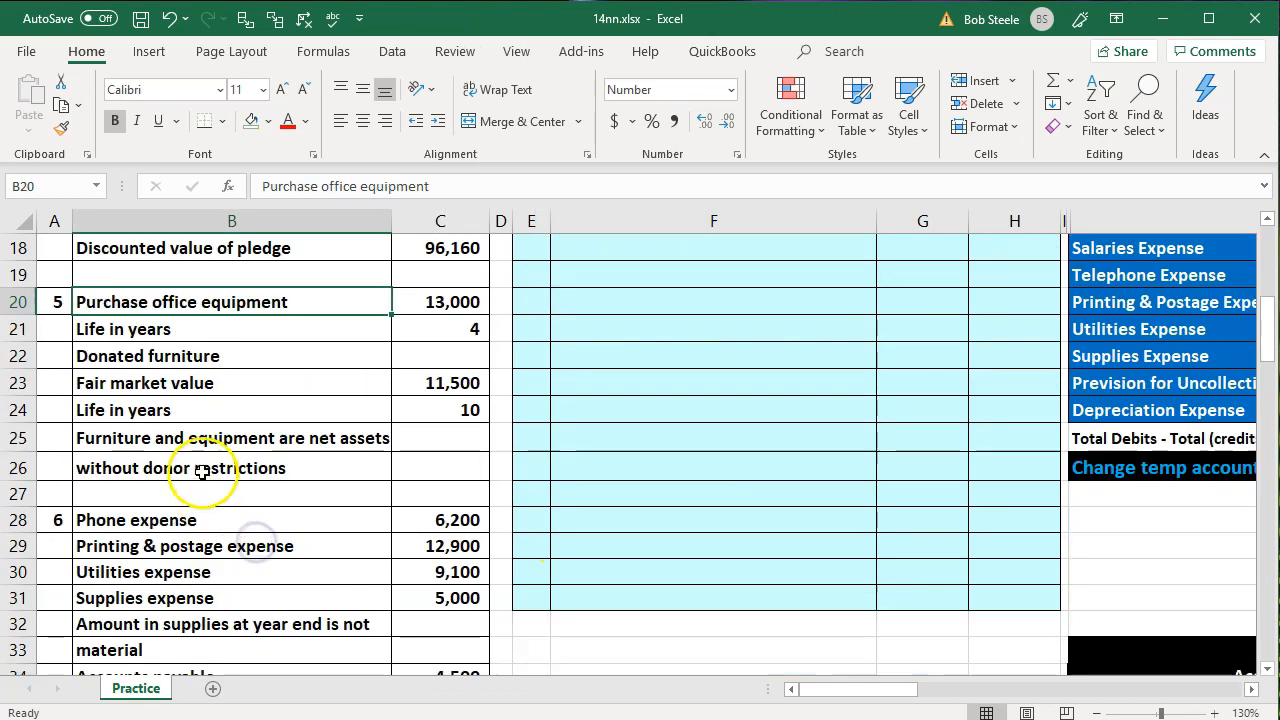
left_click_drag(157, 300, 420, 457)
right_click(422, 459)
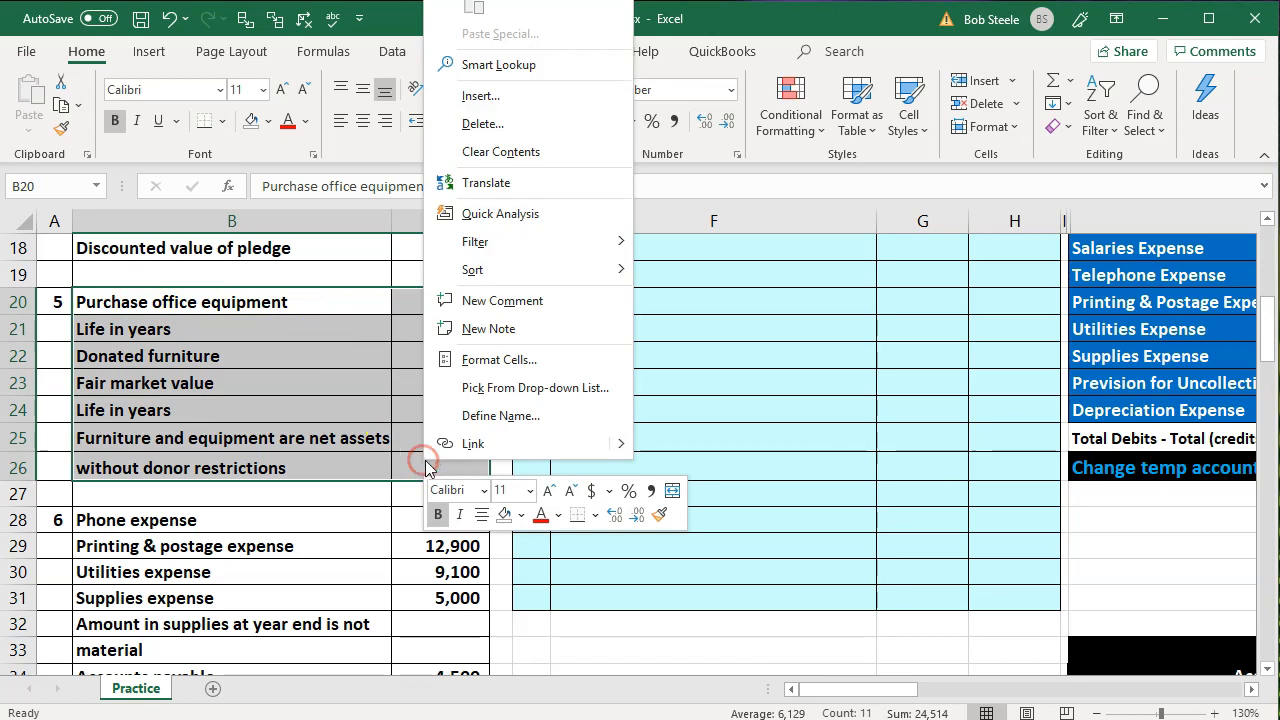
left_click(521, 514)
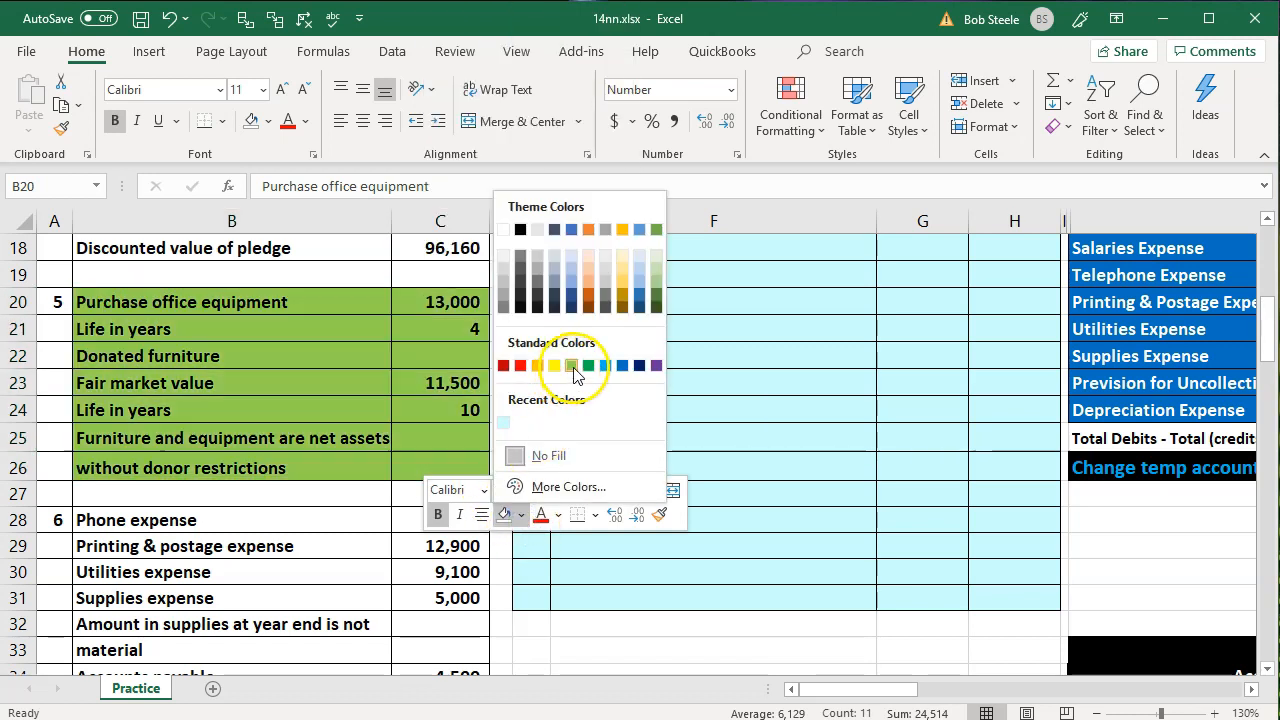
left_click(571, 366)
left_click(252, 410)
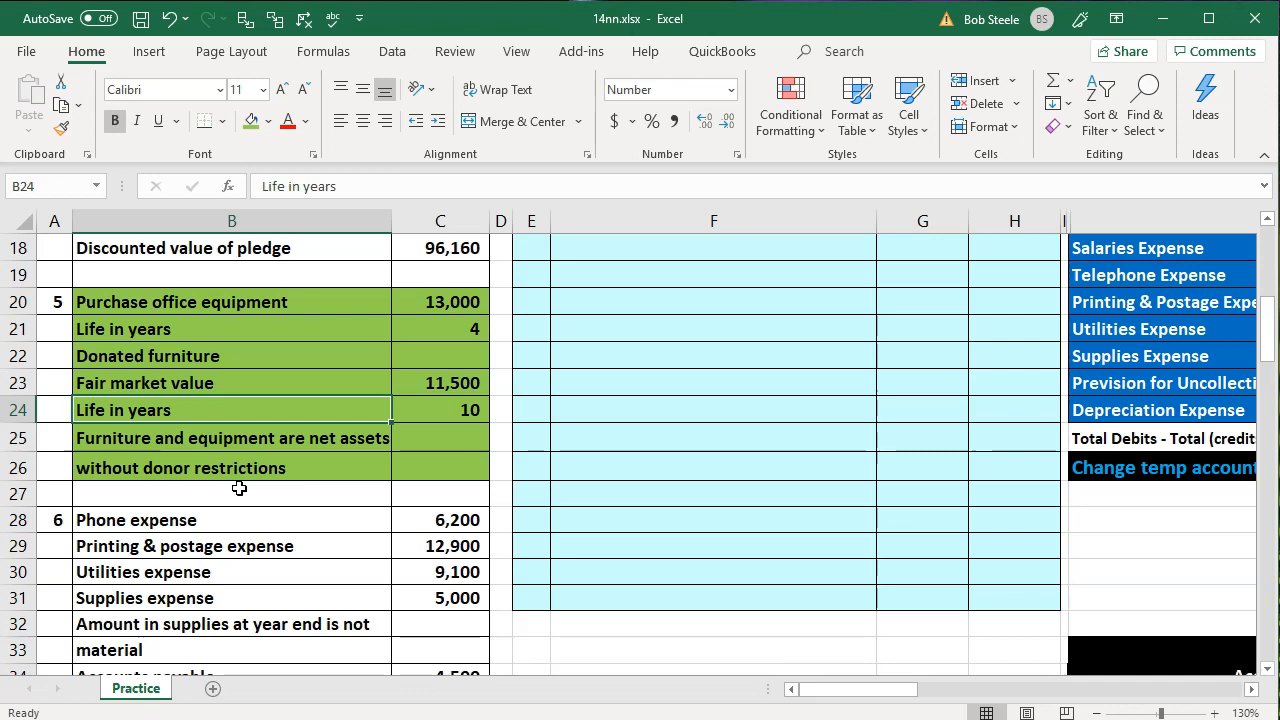
left_click(235, 513)
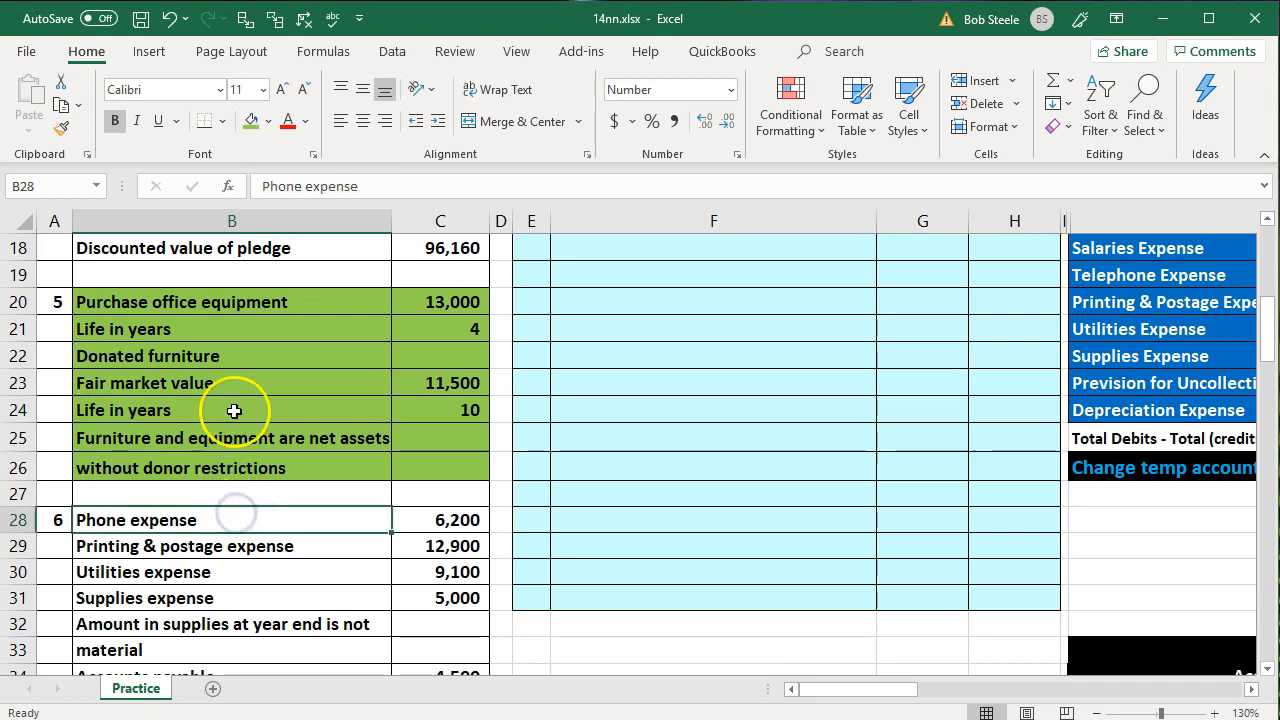
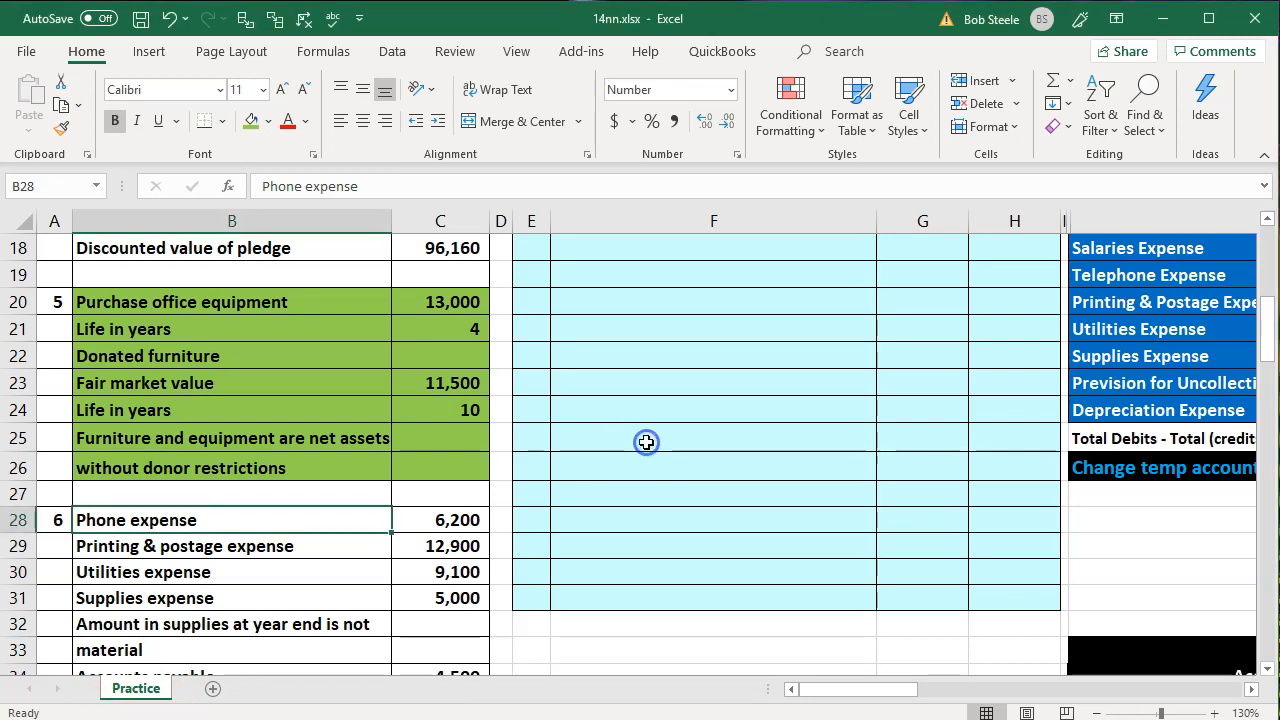
Number the new journal entry 5 in E19, below the construction pledge entry
scroll(646, 445, "up", 2)
scroll(646, 440, "down", 1)
left_click(527, 431)
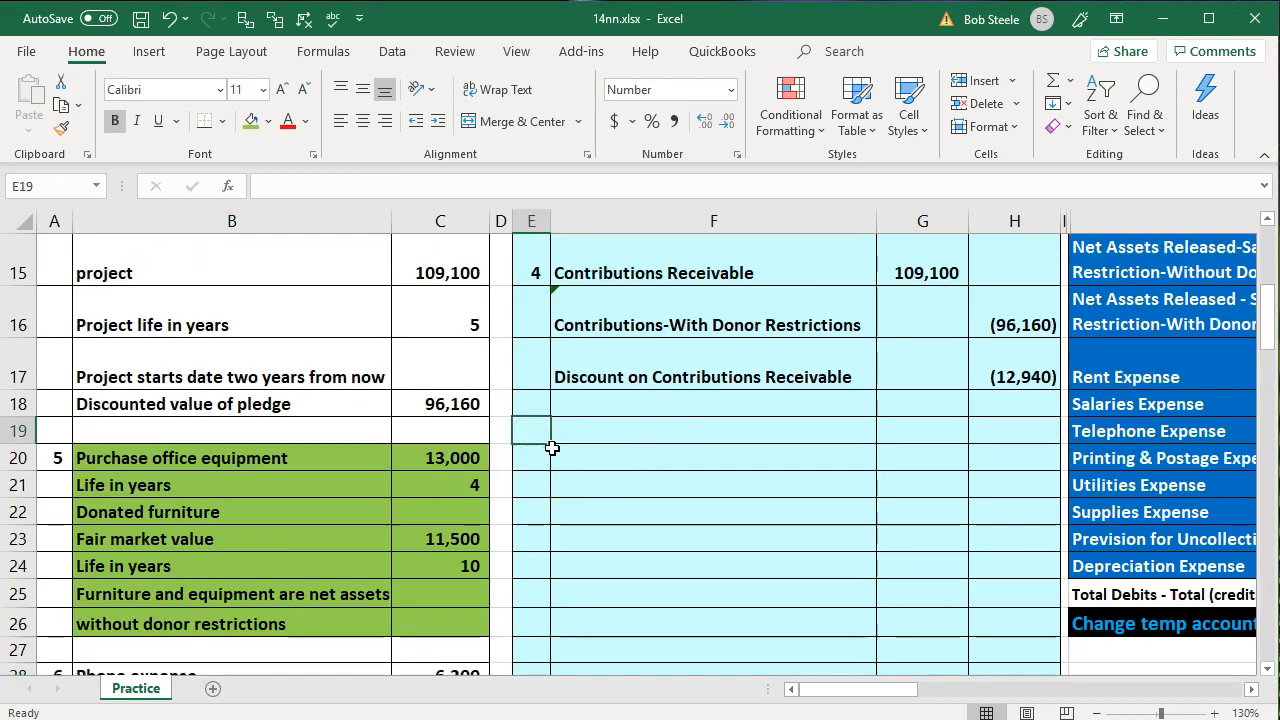
type("5")
key("Tab")
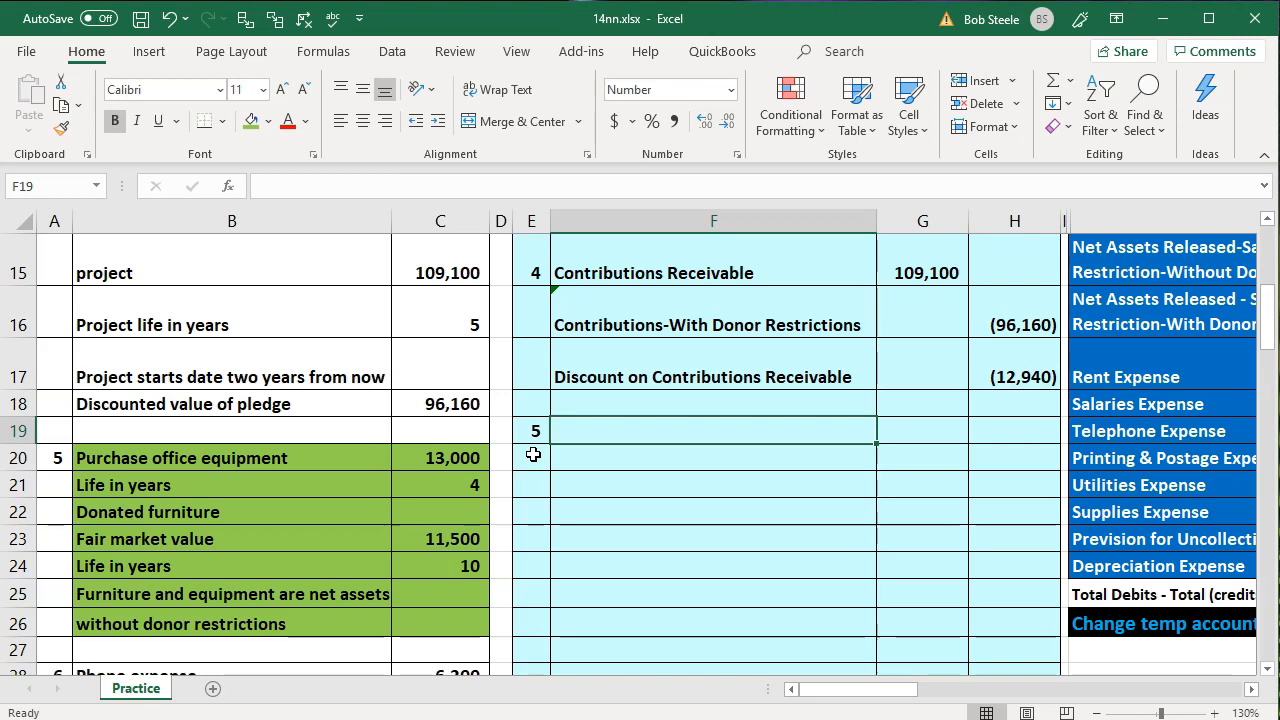
Enter the Equipment & Furniture account in F19 by linking it to the trial balance account name with =O7
type("=")
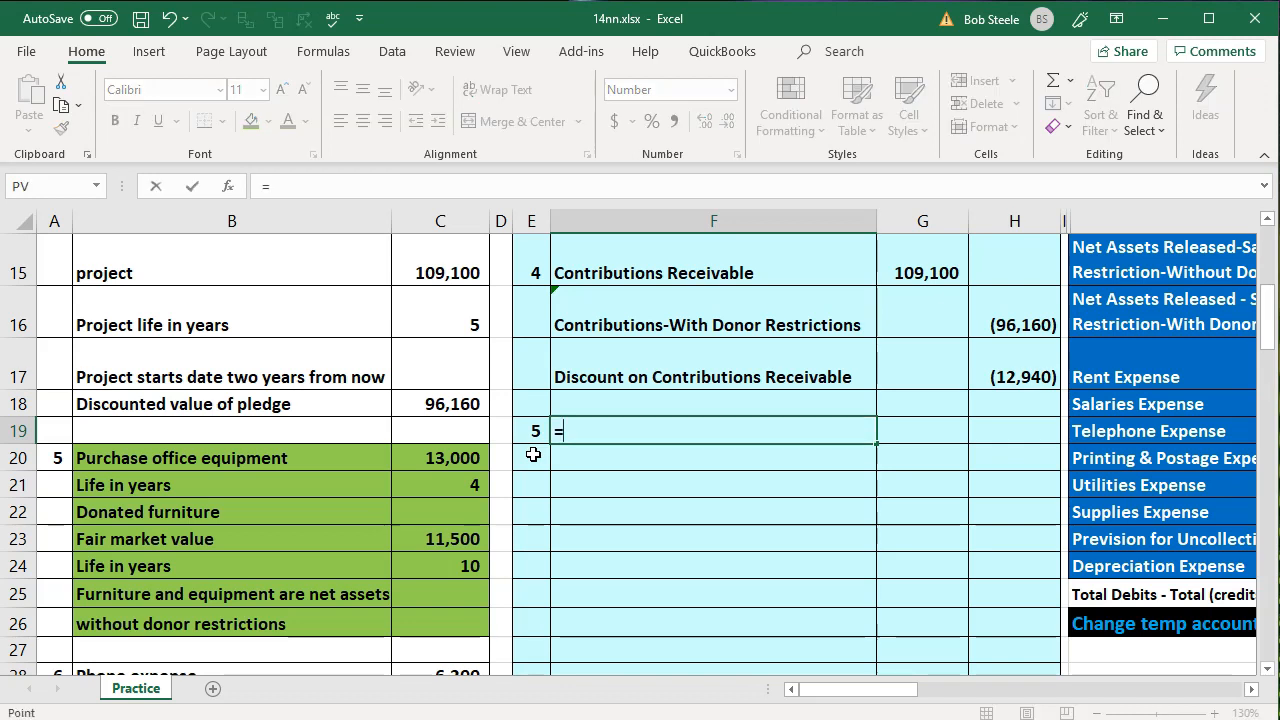
key("Right")
key("Right")
key("Right")
key("Right")
key("Up")
key("Up")
key("Up")
key("Up")
key("Up")
key("Up")
key("Up")
key("Up")
key("Up")
key("Up")
key("Up")
key("Up")
key("Up")
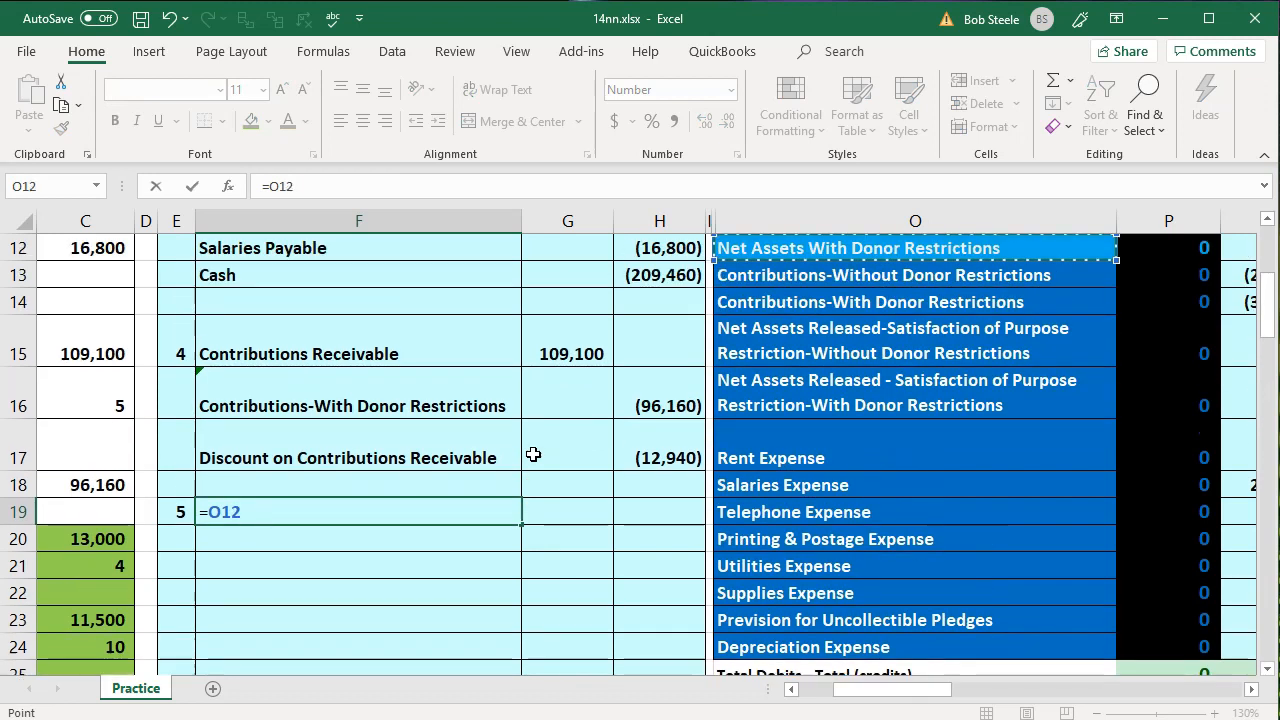
key("Up")
key("Up")
key("Up")
key("Up")
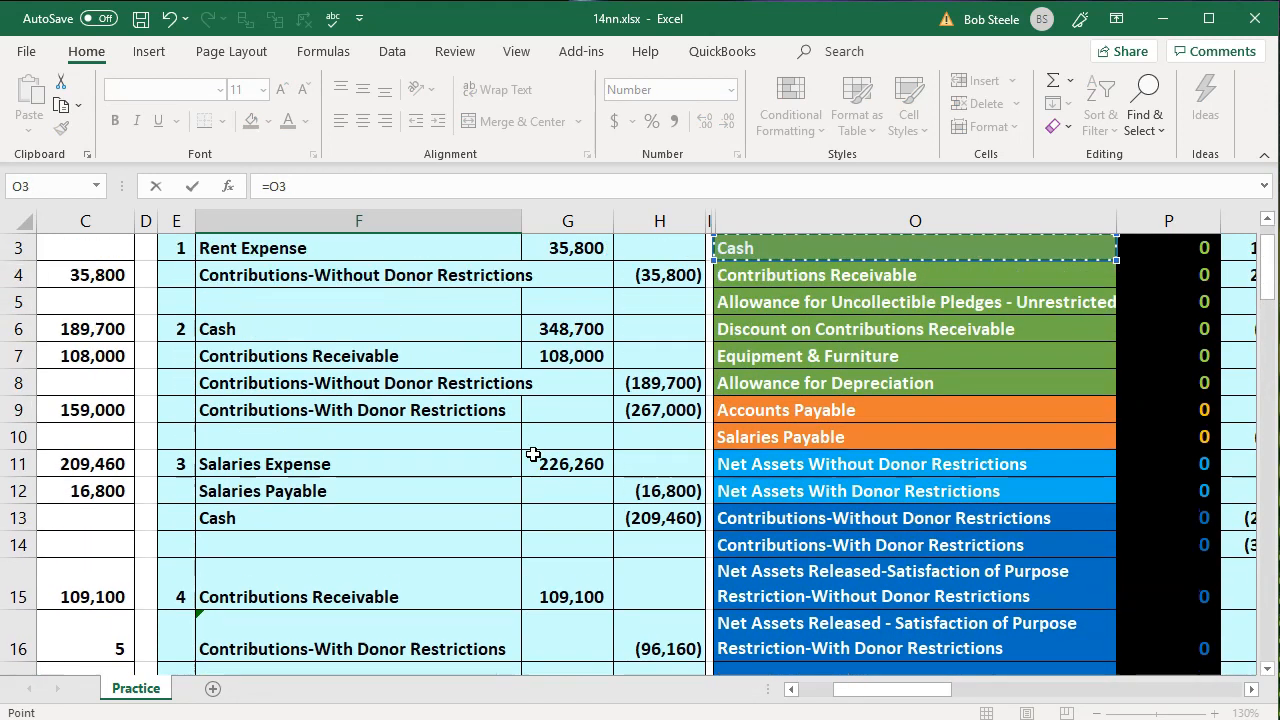
key("Down")
key("Down")
key("Down")
key("Down")
key("Down")
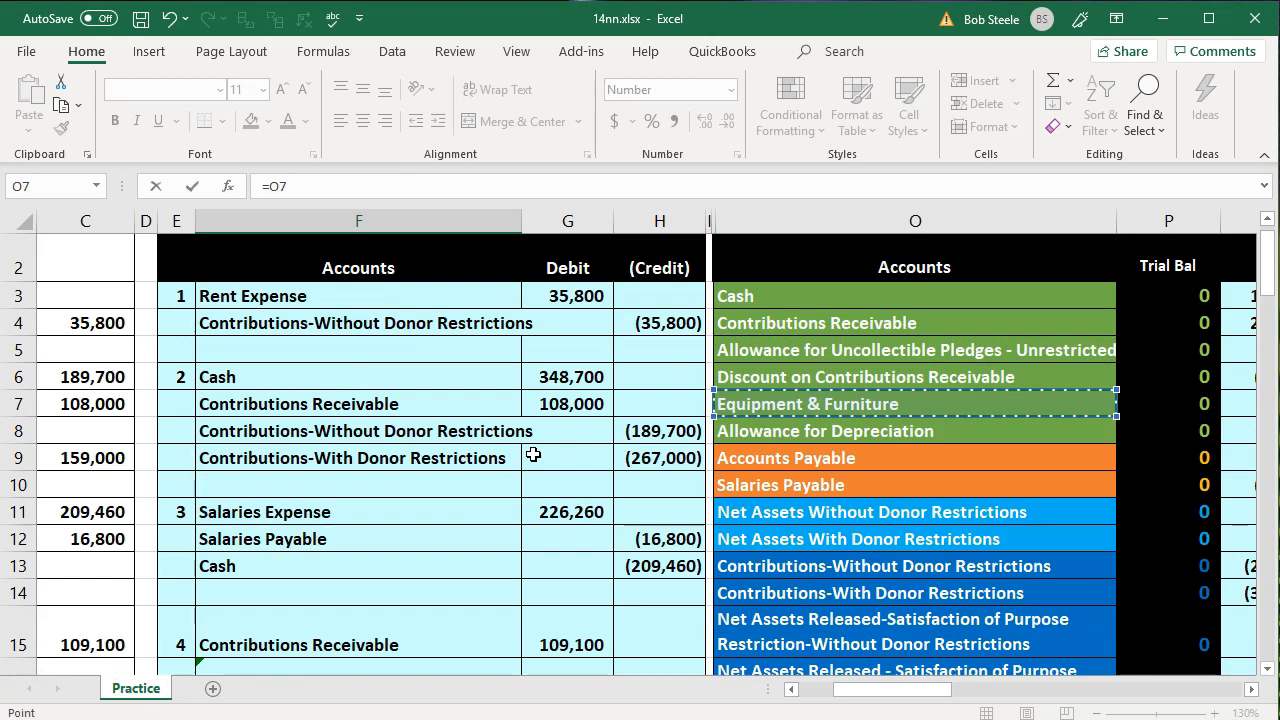
key("Return")
Debit Equipment & Furniture in G19 for the purchased equipment plus the donated furniture's fair market value with =C20+C23
key("Down")
key("Down")
key("Down")
key("Left")
key("Left")
key("Left")
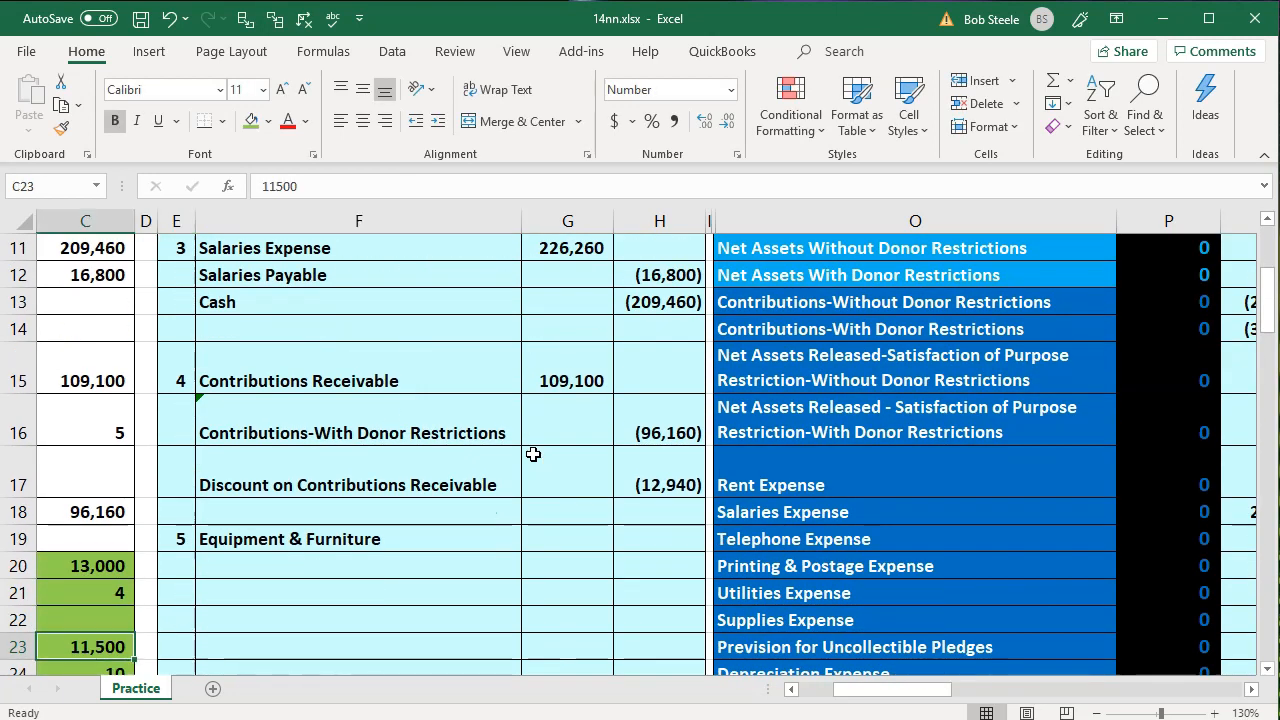
key("Down")
key("Down")
key("Left")
key("Left")
key("Right")
key("Right")
key("Right")
key("Right")
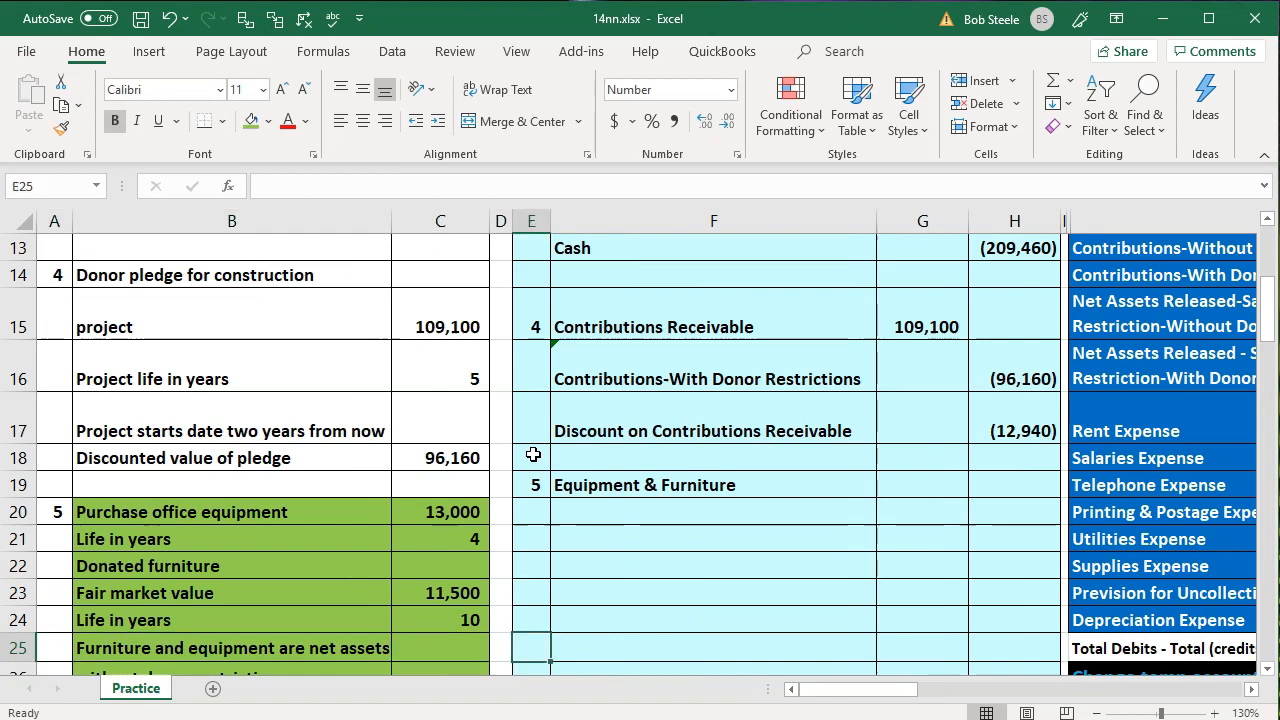
key("Right")
key("Right")
key("Up")
key("Up")
key("Up")
key("Up")
key("Up")
key("Up")
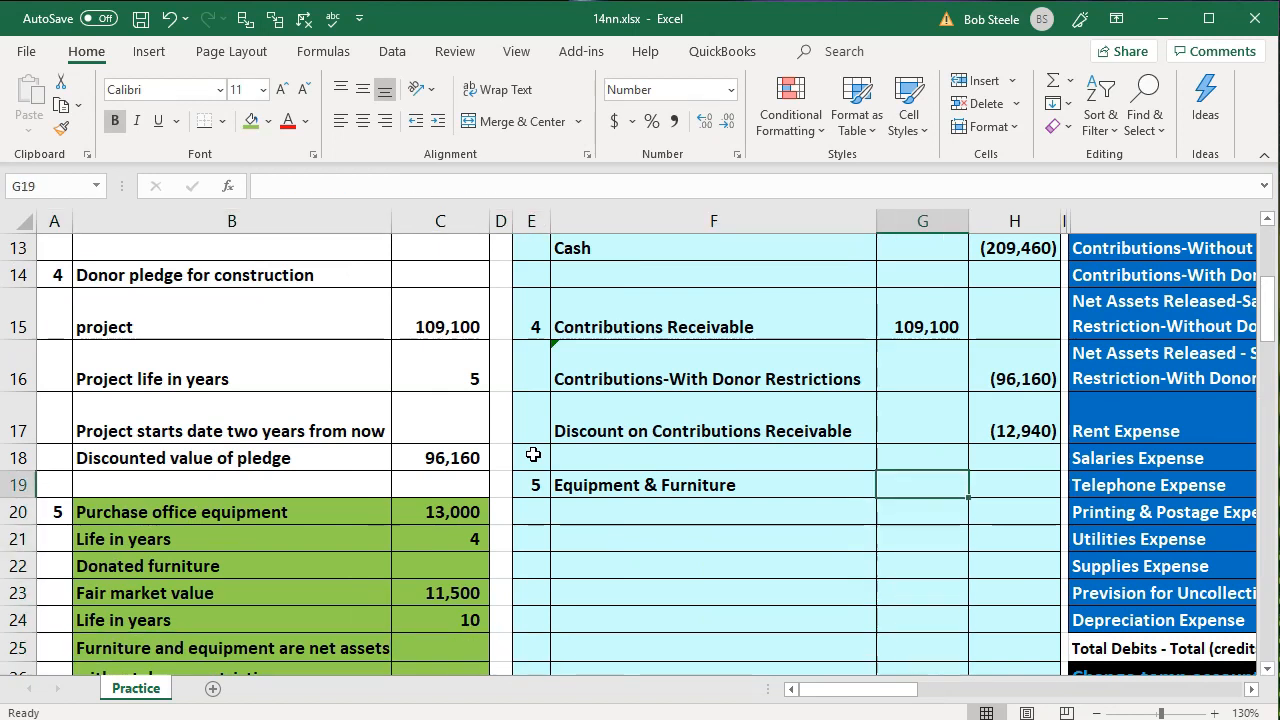
type("=")
key("Left")
key("Left")
key("Left")
key("Left")
key("Down")
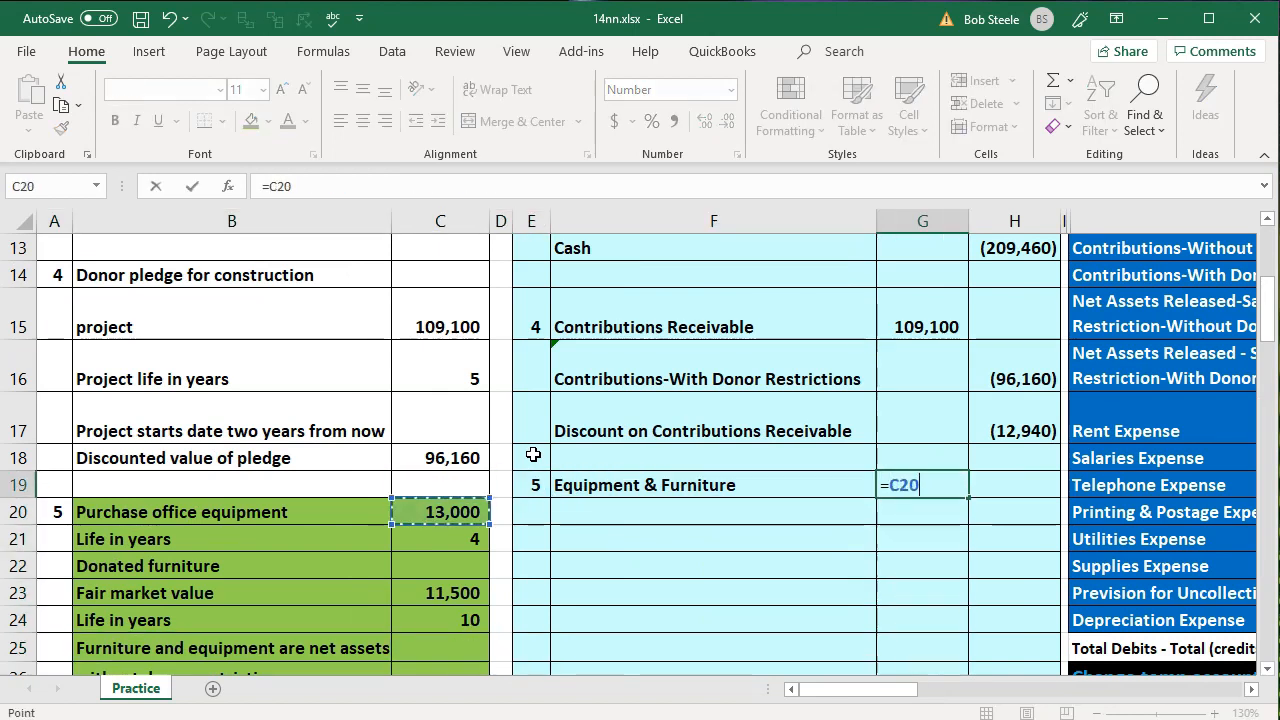
type("+")
key("Down")
key("Down")
key("Down")
key("Down")
key("Left")
key("Left")
key("Left")
key("Left")
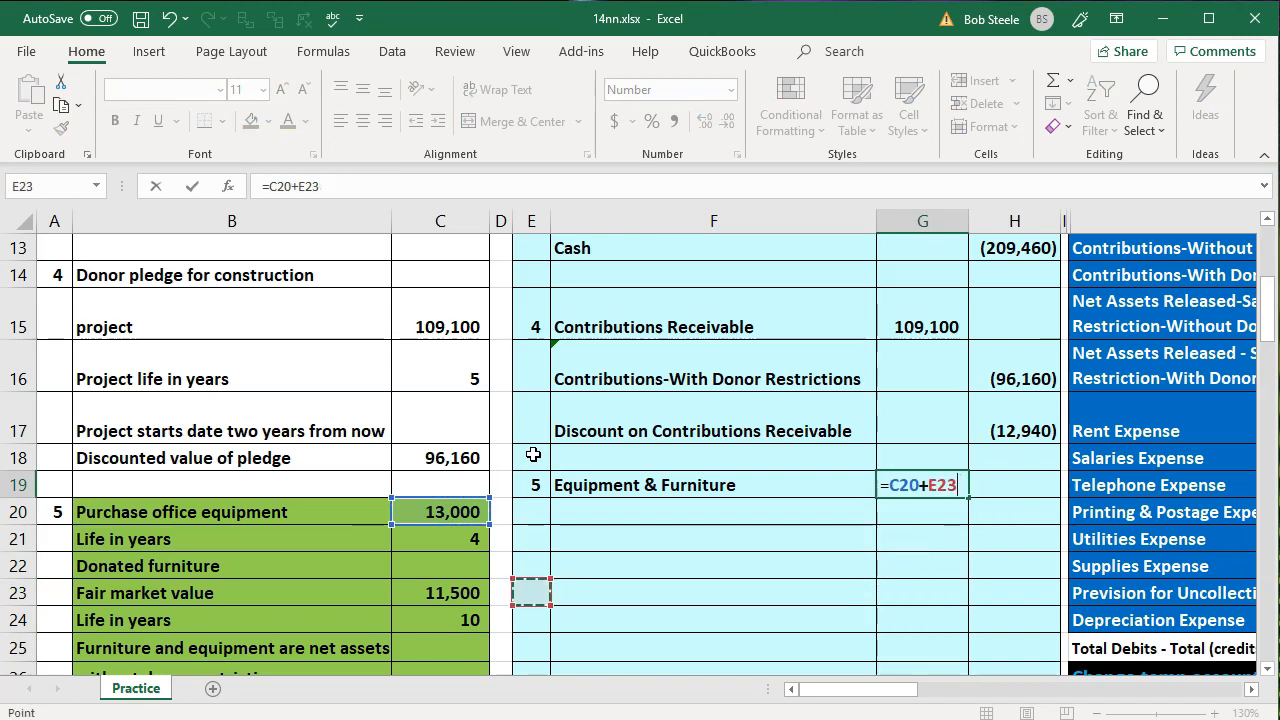
key("Return")
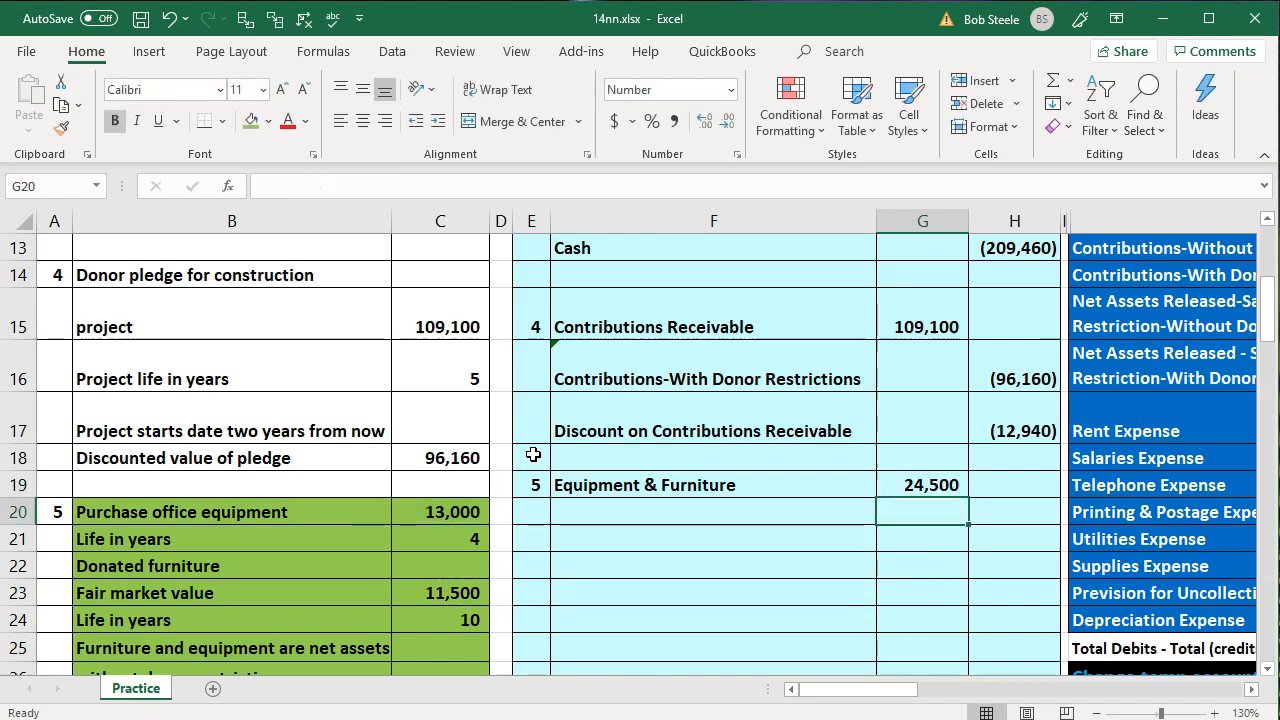
Enter the Cash account in F20 by linking it to the trial balance account name with =O3
key("Left")
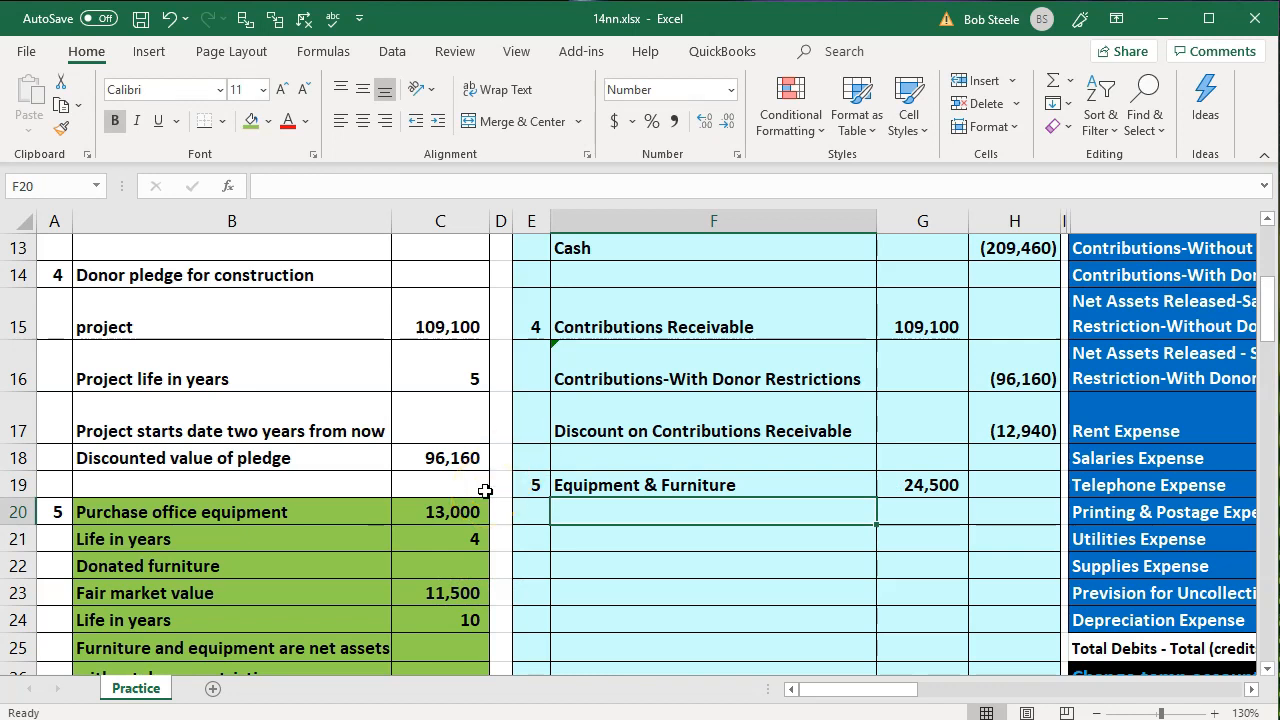
type("=")
key("Right")
key("Right")
key("Right")
key("Right")
key("Right")
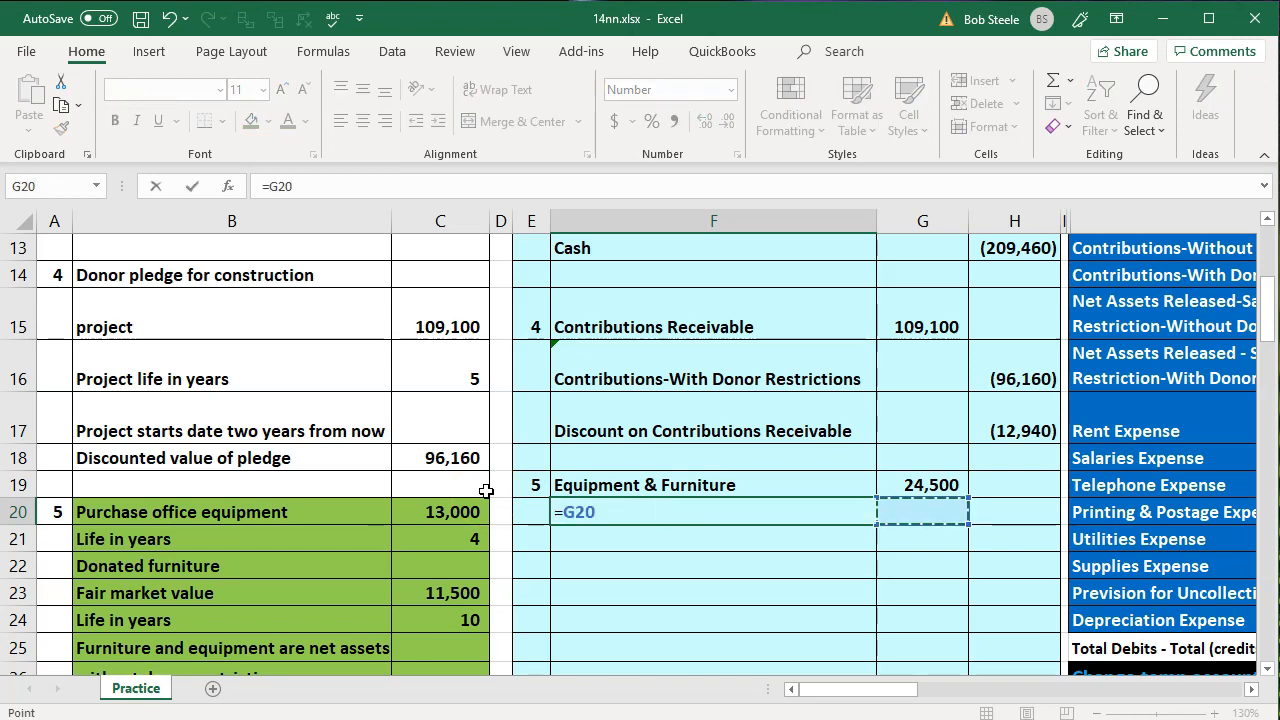
key("Up")
key("Up")
key("Up")
key("Up")
key("Up")
key("Up")
key("Up")
key("Up")
key("Up")
key("Up")
key("Up")
key("Up")
key("Up")
key("Up")
key("Up")
key("Up")
key("Up")
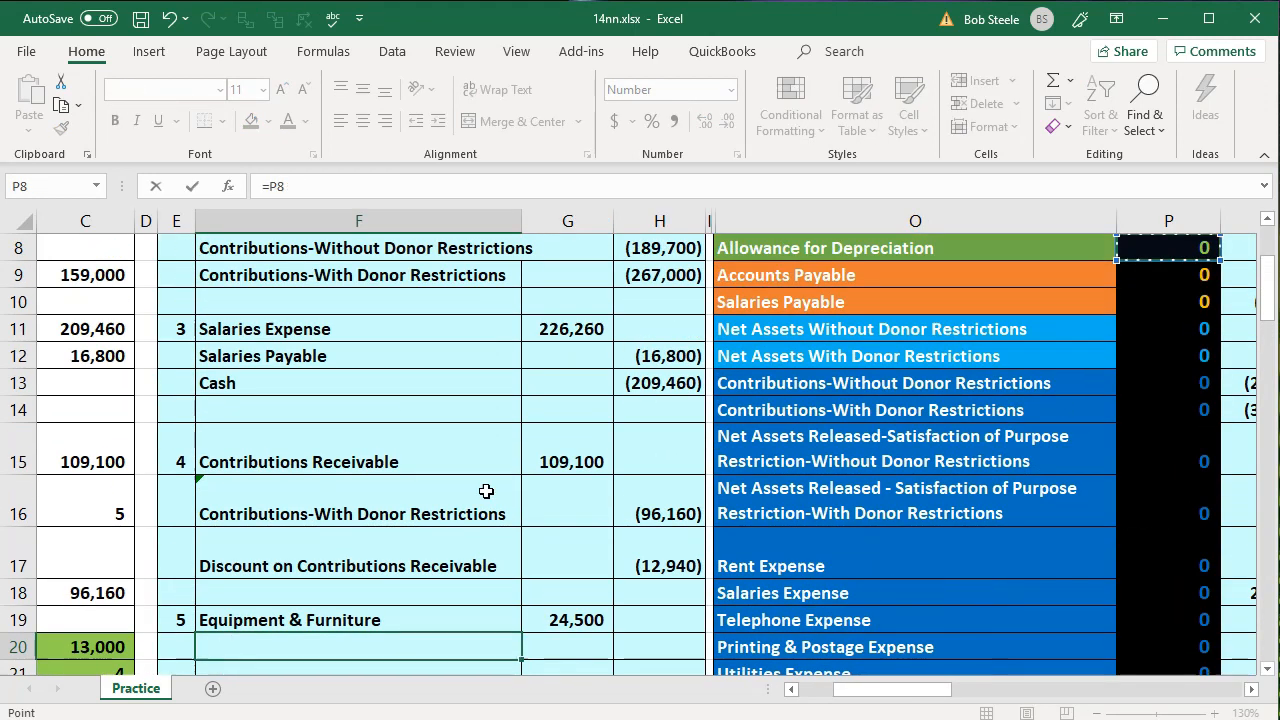
key("Left")
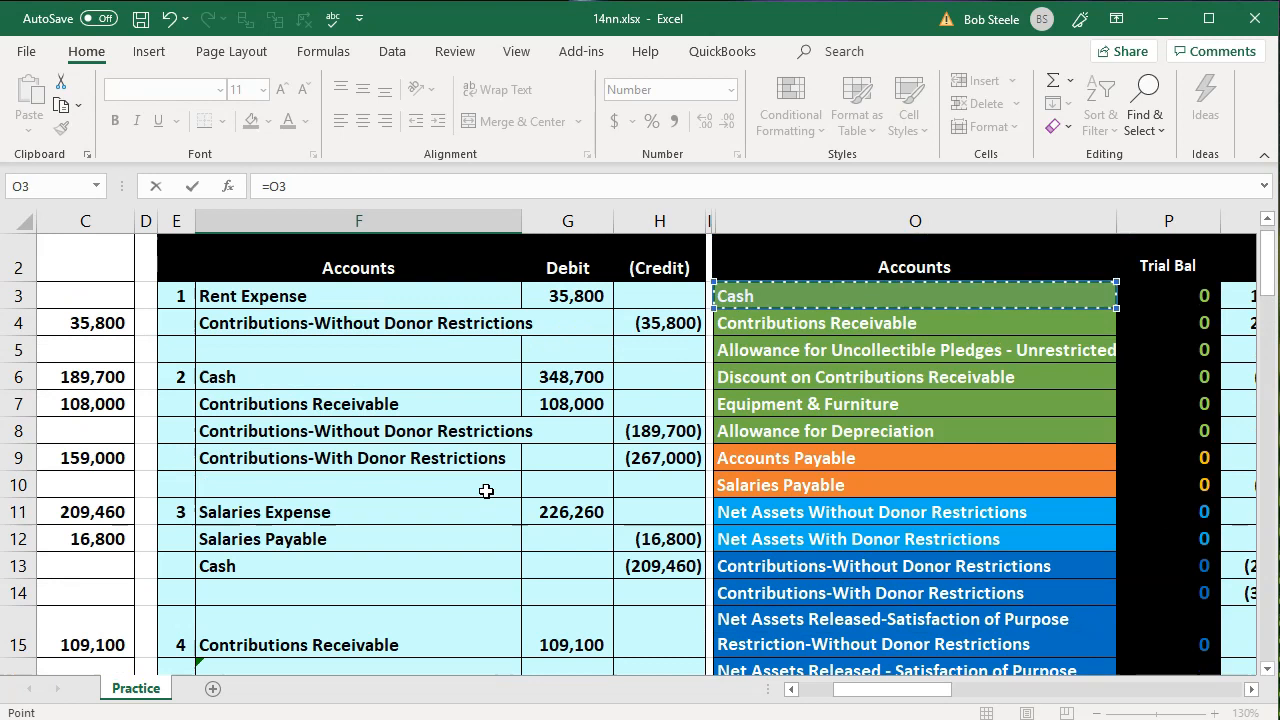
key("Return")
Credit Cash in H20 for the office equipment purchase with -C20
key("Down")
key("Left")
key("Left")
key("Left")
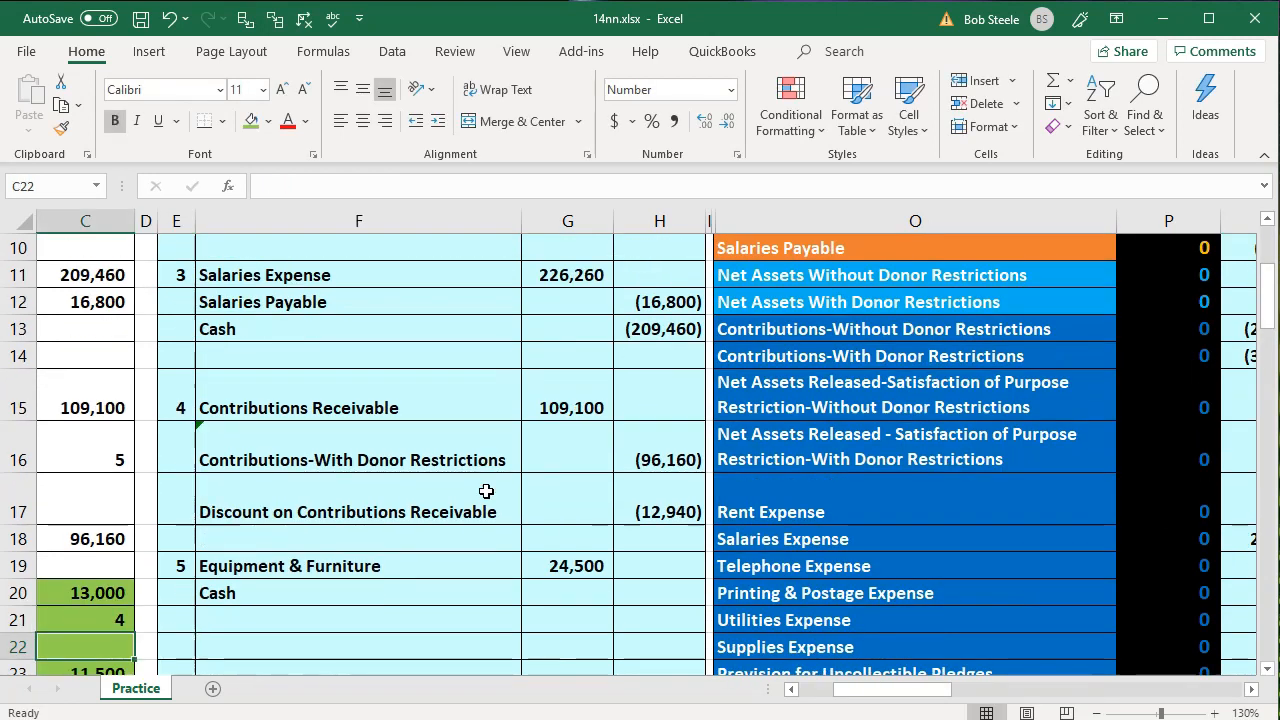
key("Down")
key("Right")
key("Right")
key("Right")
key("Right")
key("Right")
key("Up")
key("Up")
key("Up")
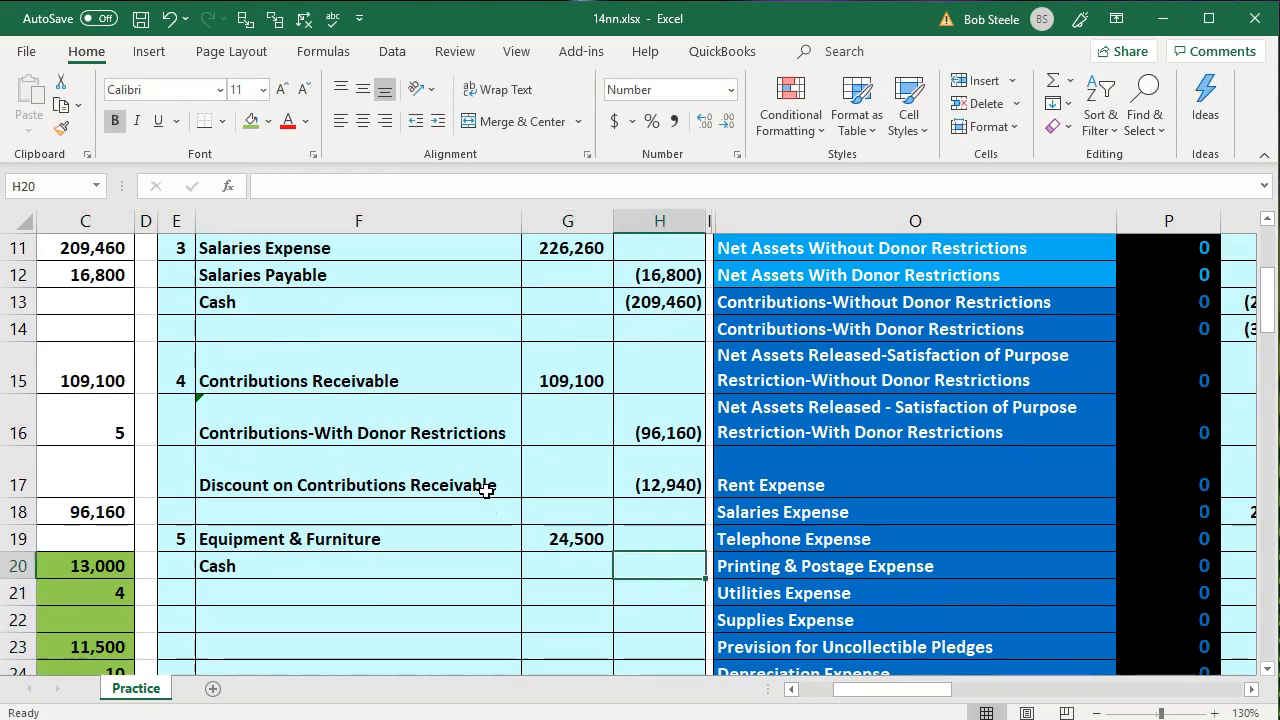
type("-")
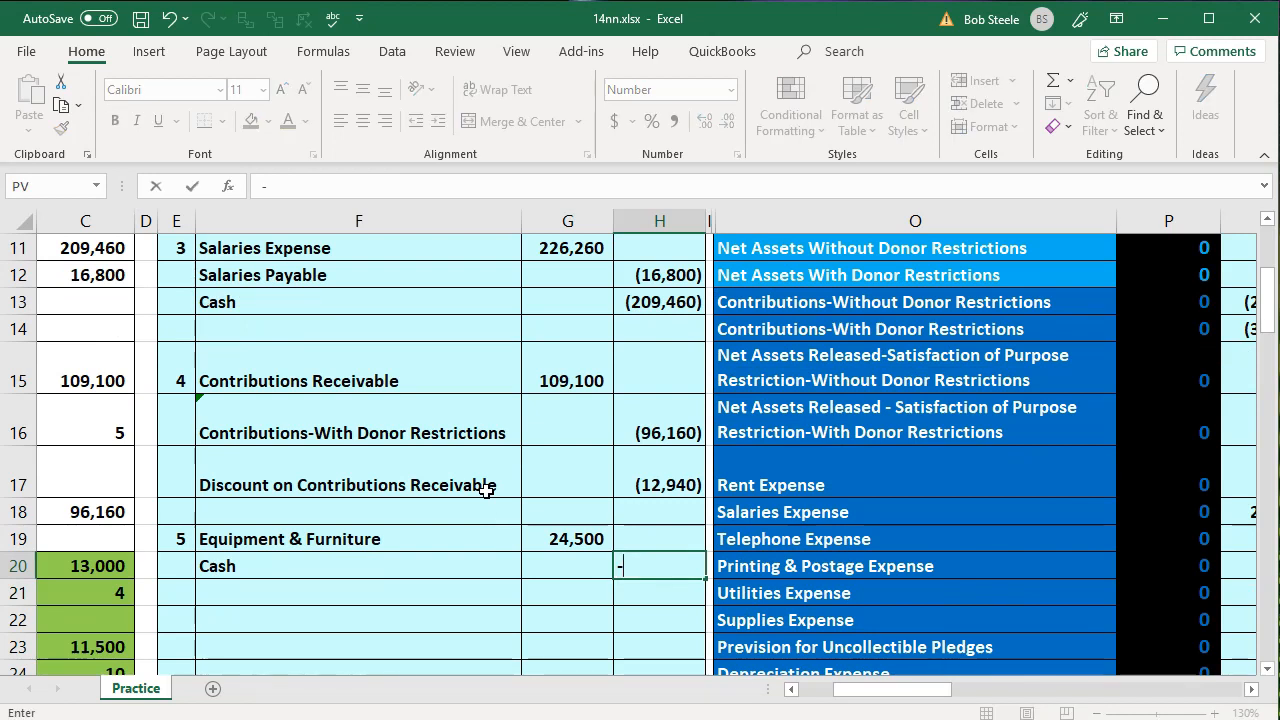
key("Left")
key("Left")
key("Left")
key("Left")
key("Left")
key("Left")
key("Right")
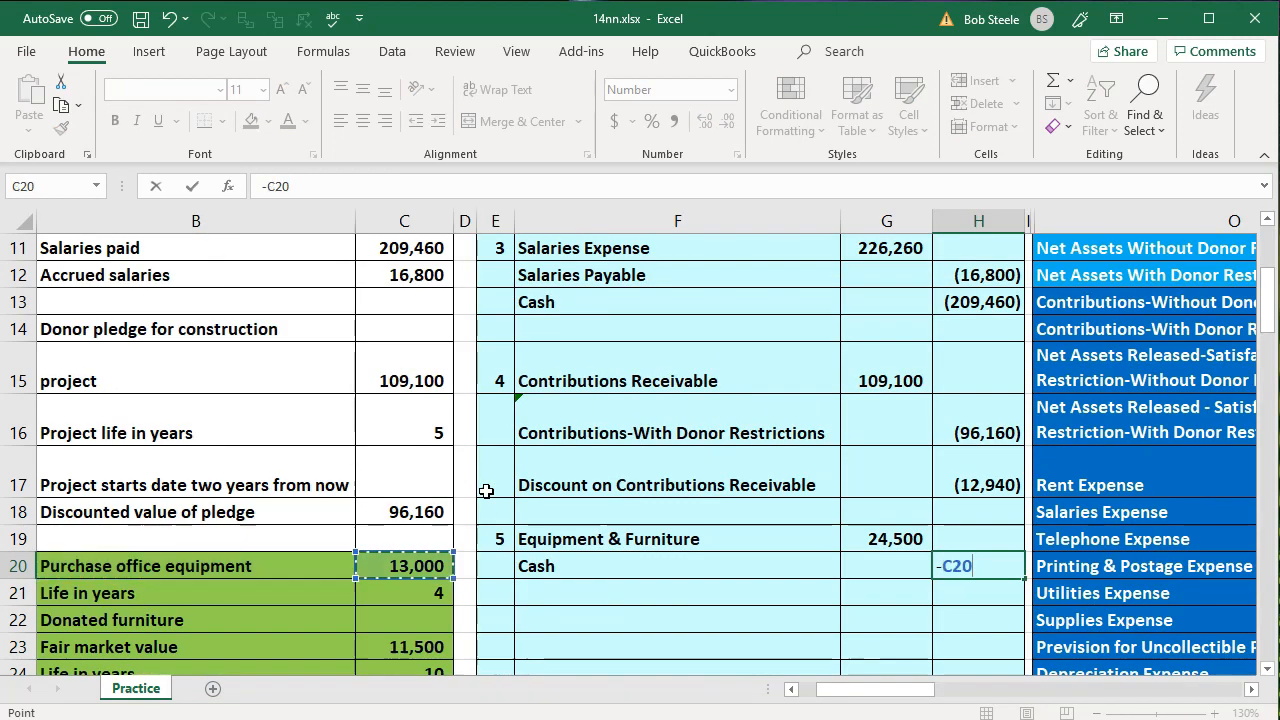
key("Return")
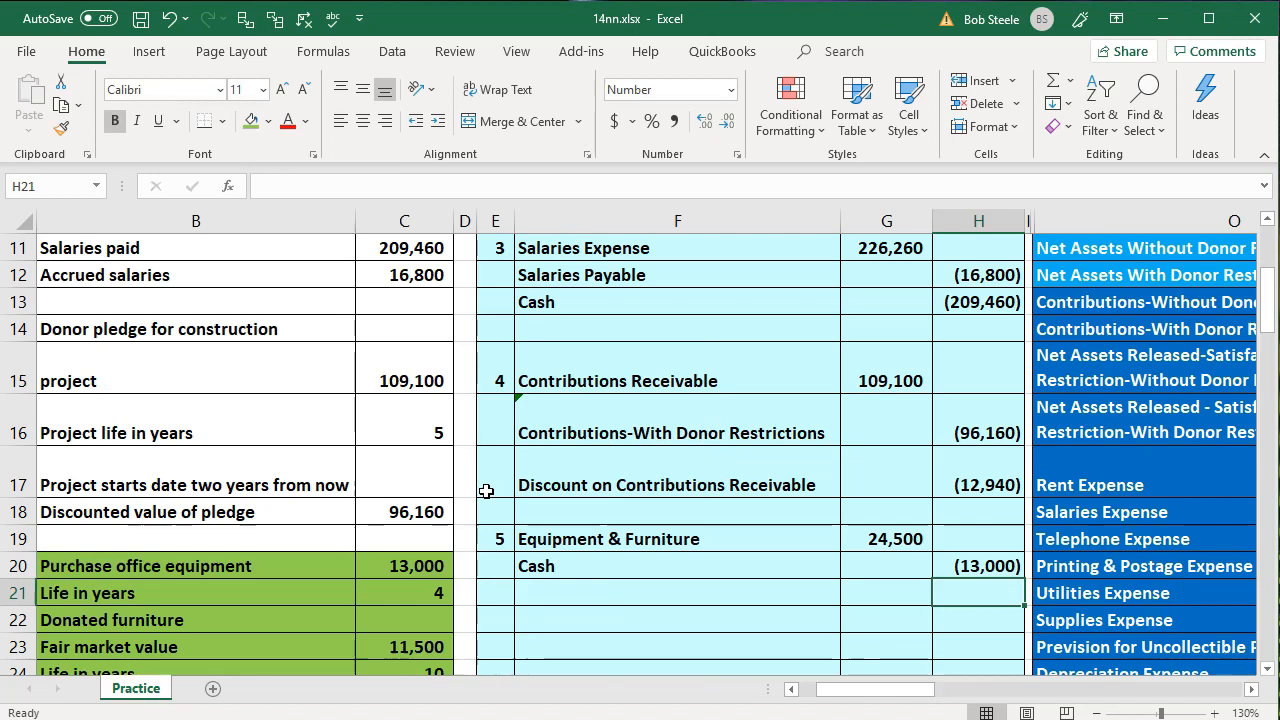
Enter the Contributions-Without Donor Restrictions account in F21 by linking it to the trial balance account name with =O13
key("Left")
key("Left")
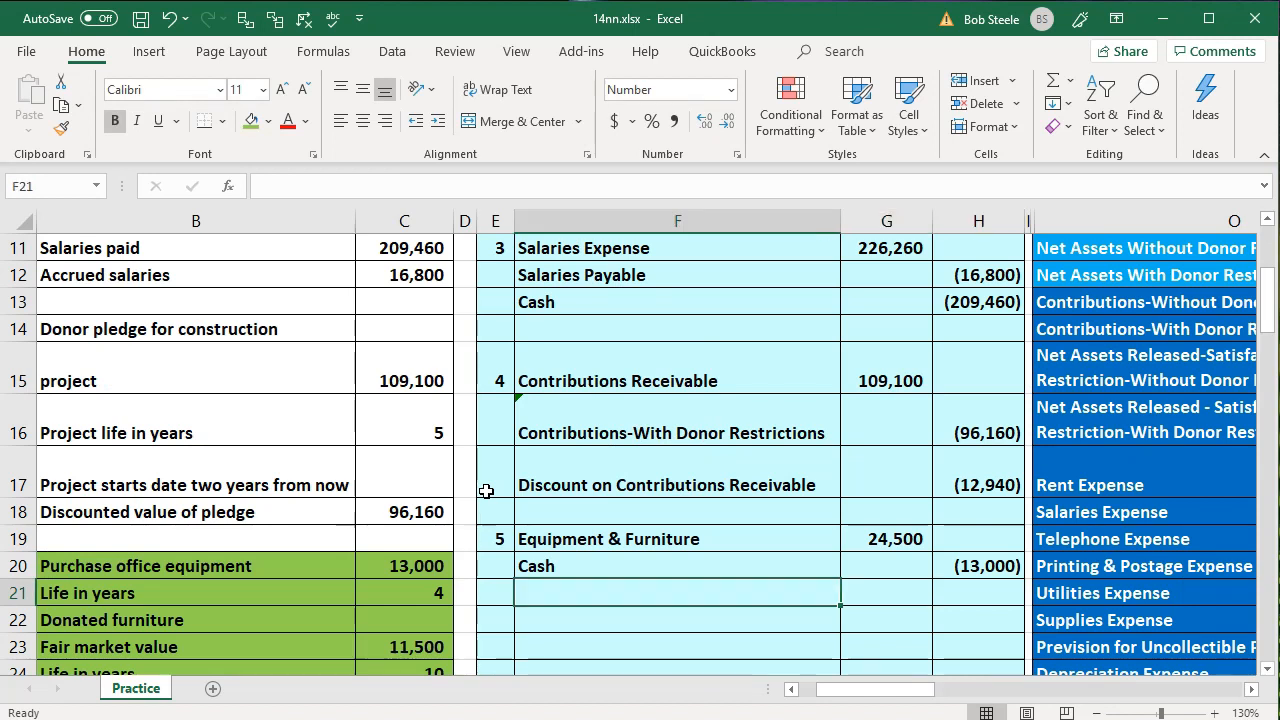
scroll(486, 491, "down", 1)
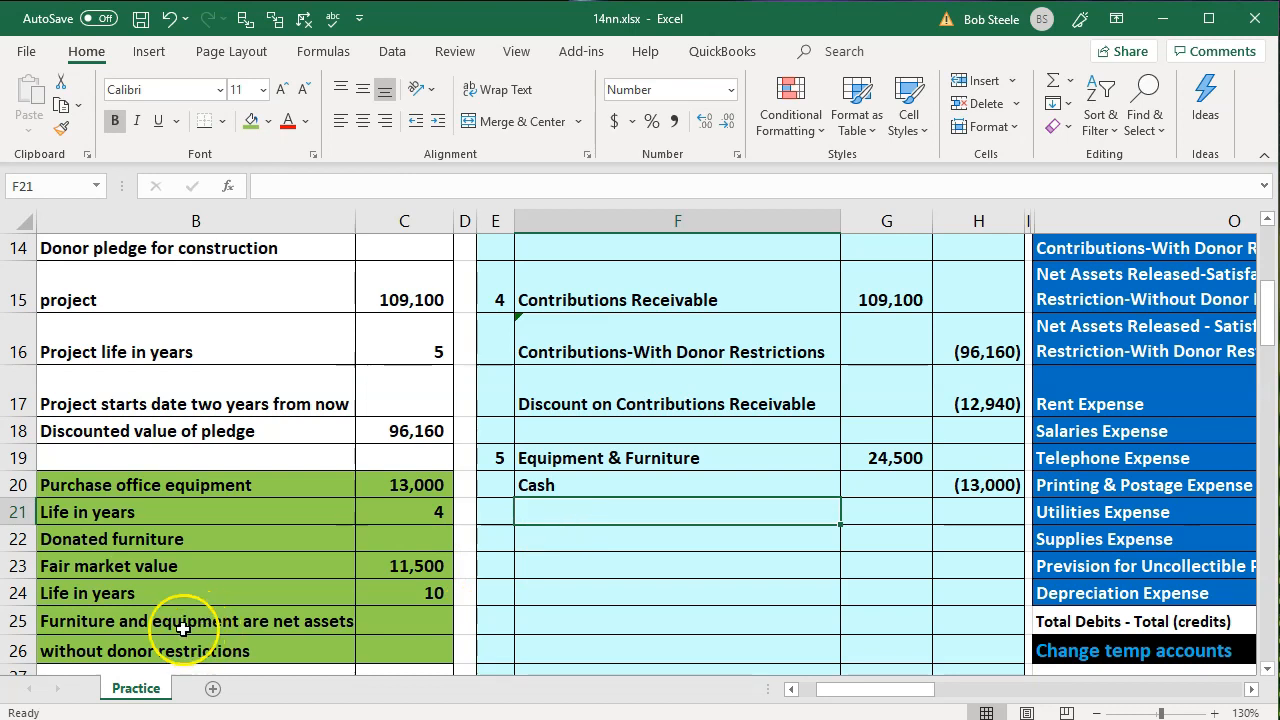
left_click(141, 648)
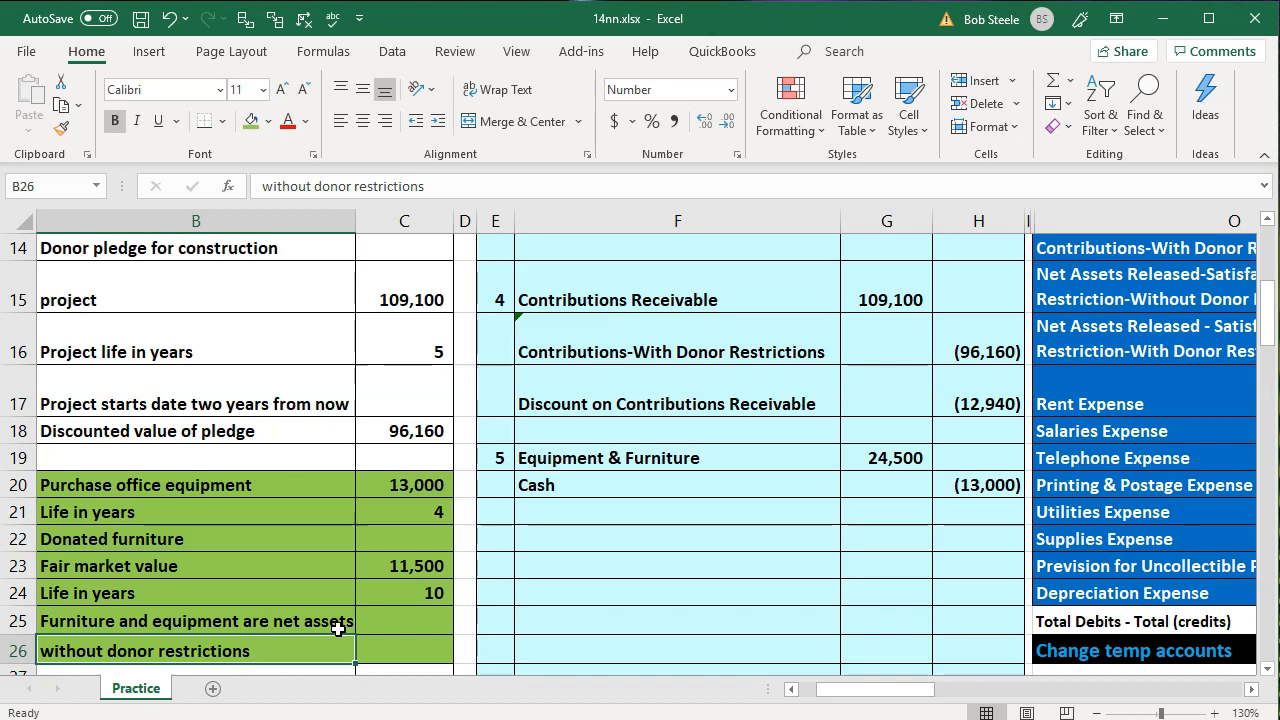
left_click(562, 517)
type("=")
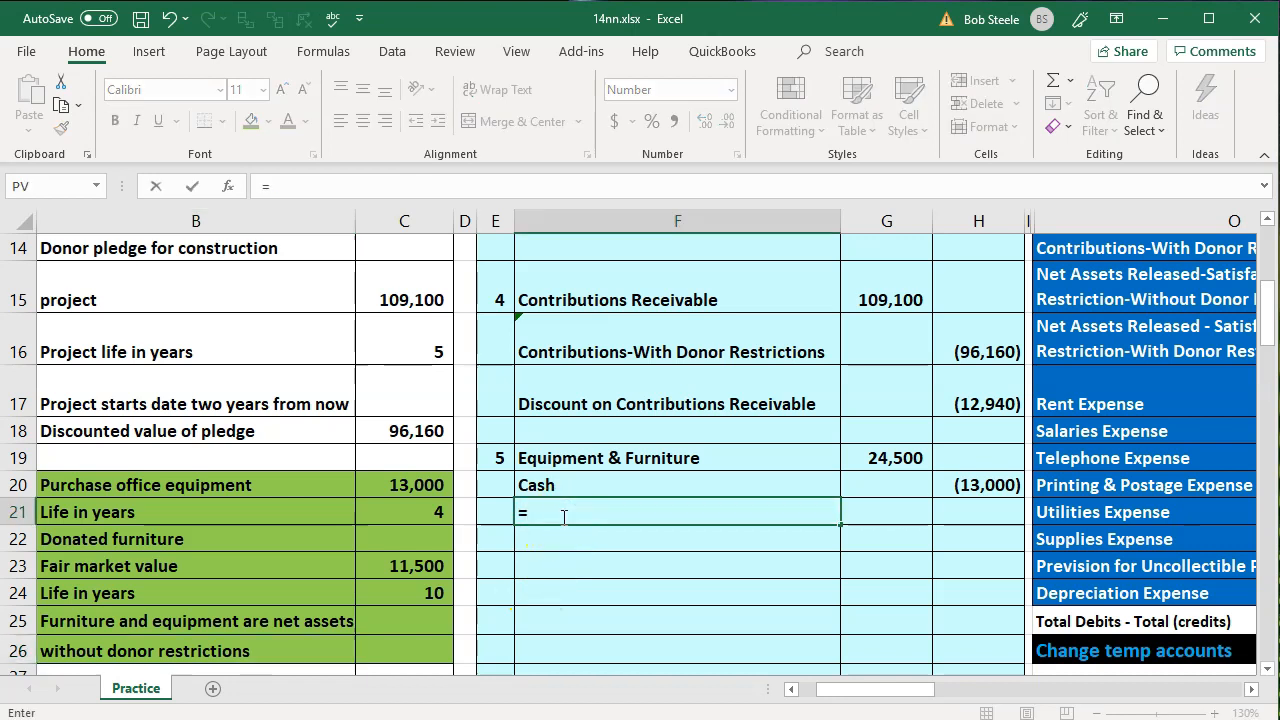
key("Right")
key("Right")
key("Right")
key("Right")
key("Up")
key("Up")
key("Up")
key("Up")
key("Up")
key("Up")
key("Up")
key("Up")
key("Up")
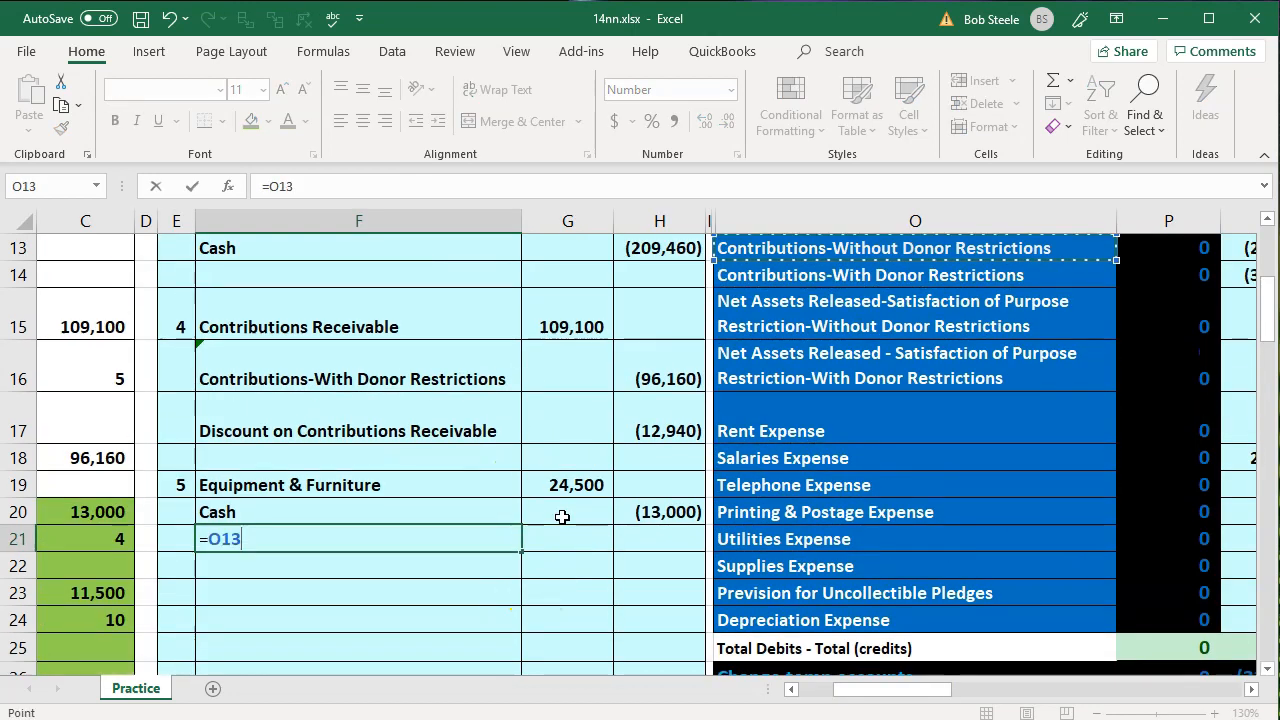
key("Down")
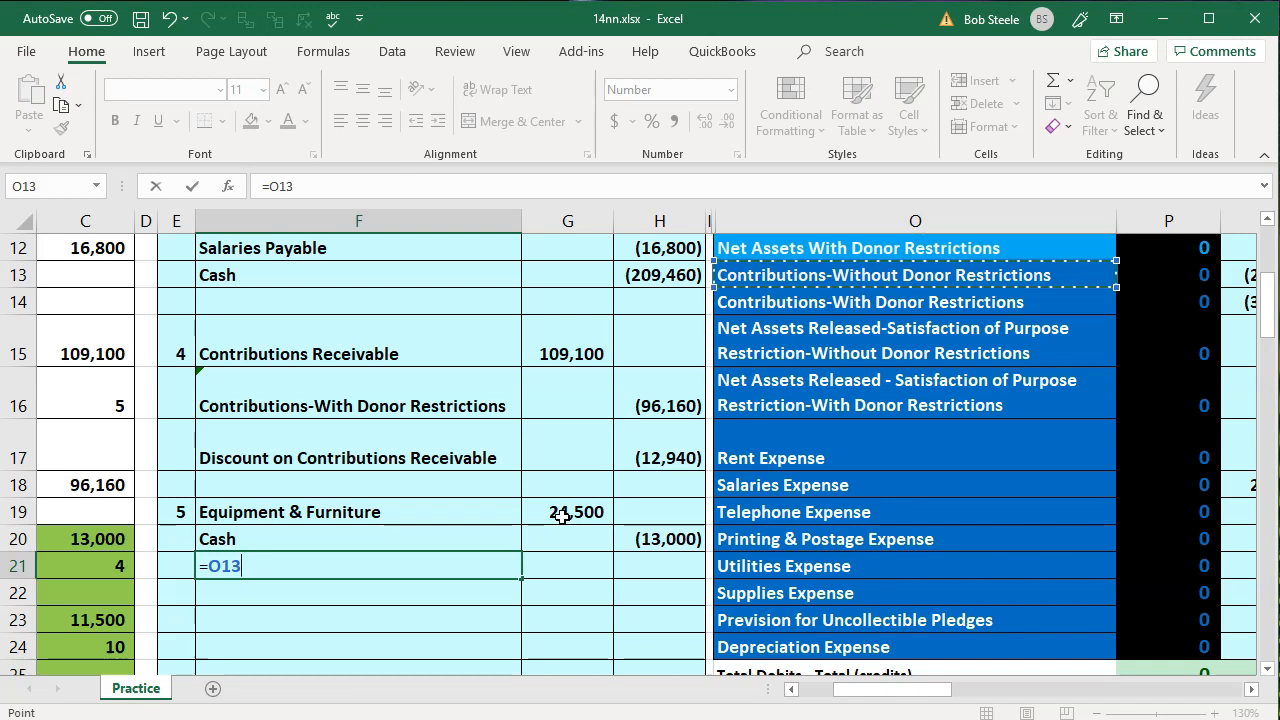
key("Return")
Credit Contributions-Without Donor Restrictions in H21 with the balancing formula -SUM(G19:H20)
key("Right")
key("Right")
key("Up")
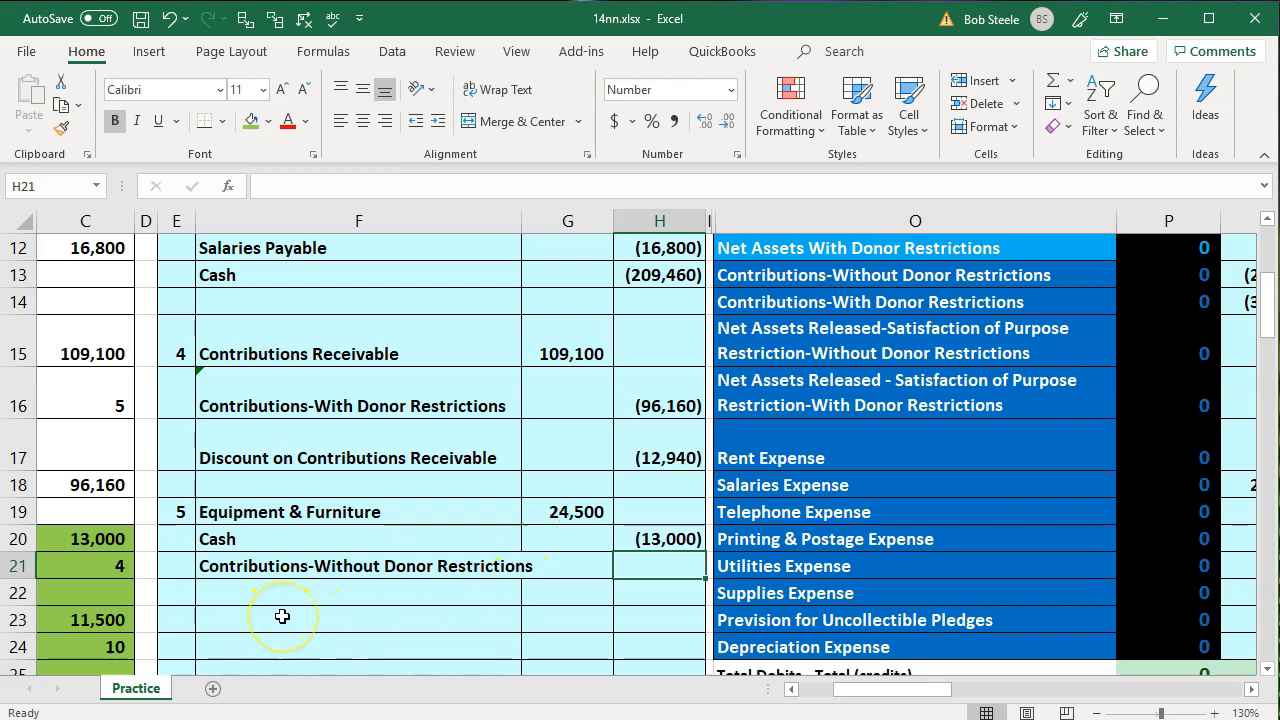
type("-sum(")
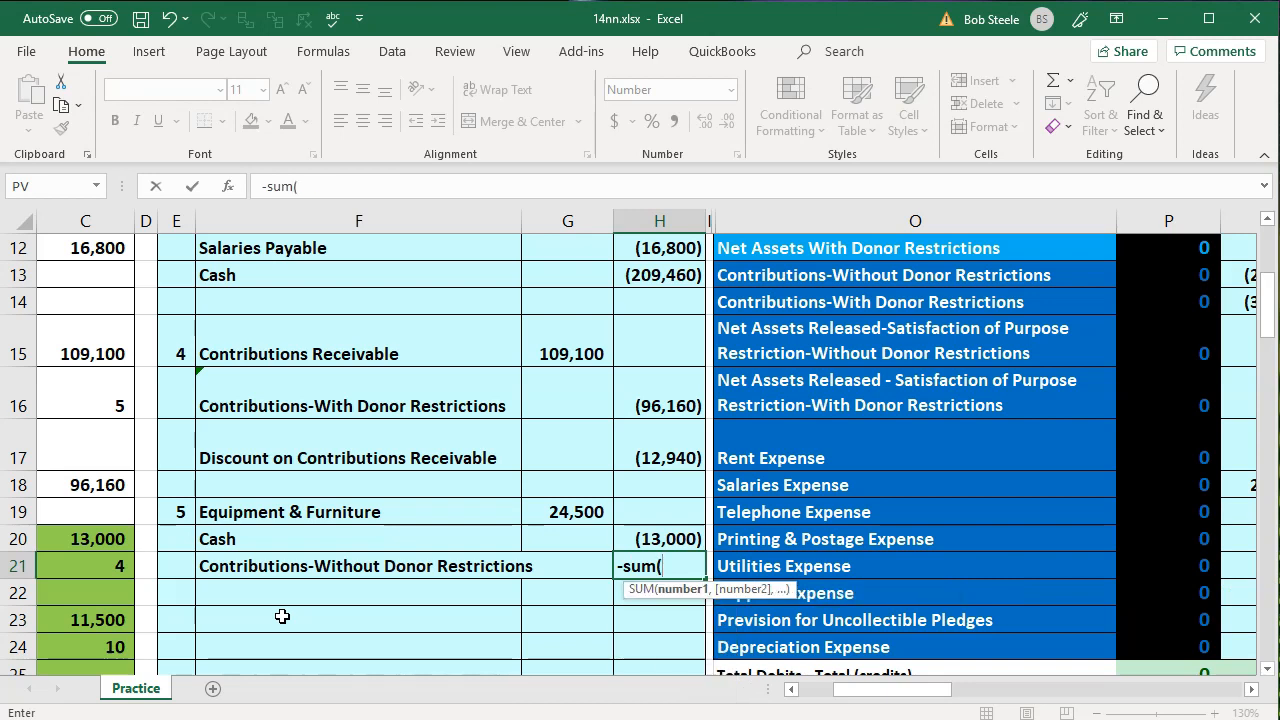
key("Up")
key("shift+Left")
key("shift+Up")
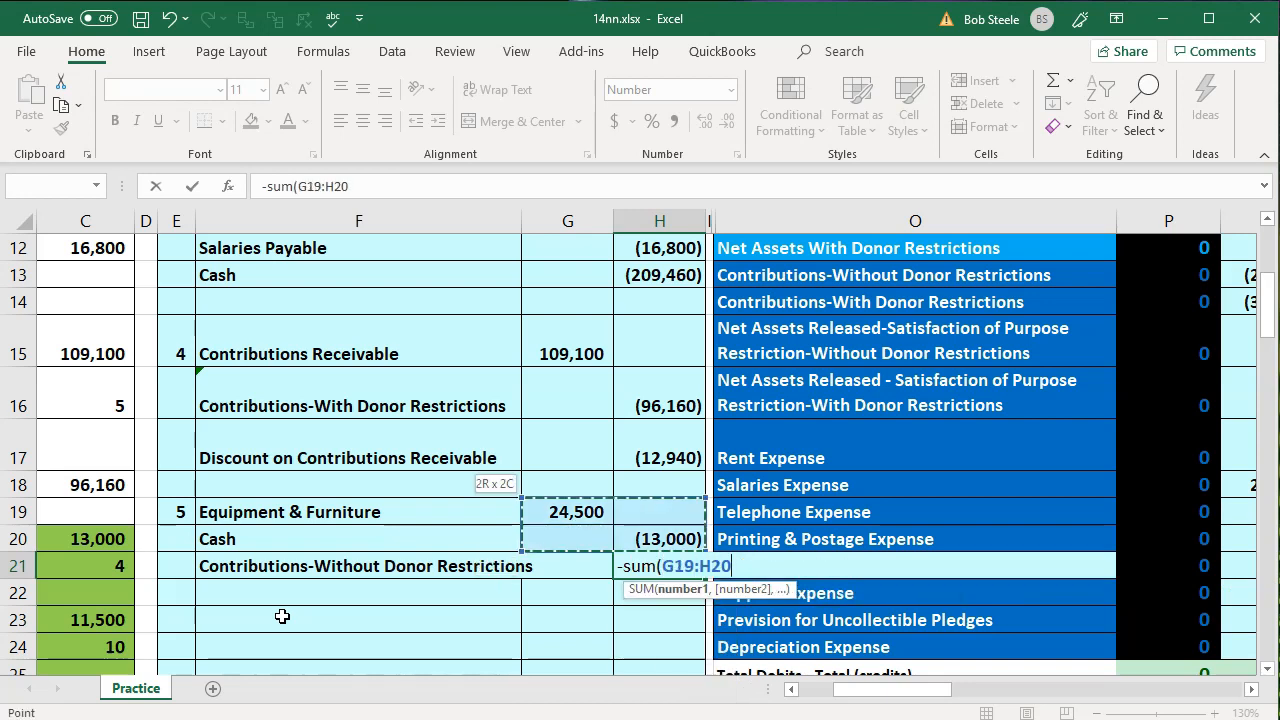
key("Return")
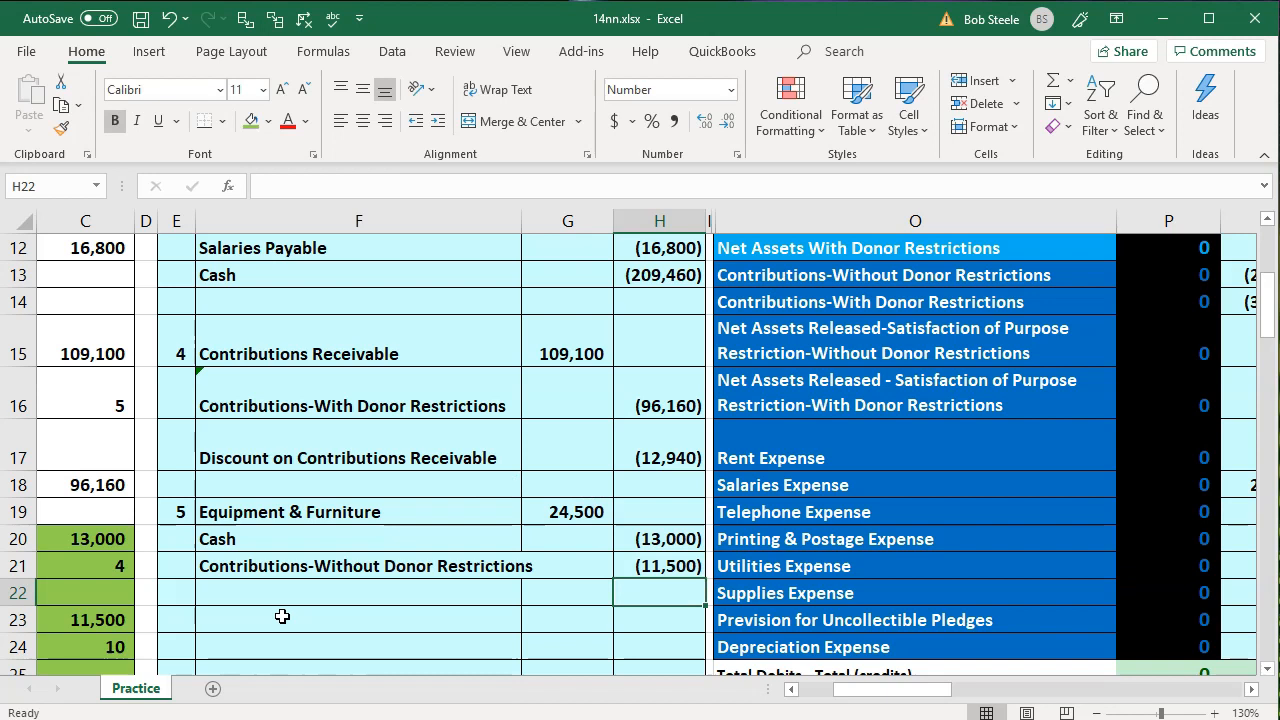
Check the credits in H20:H21 against the equipment purchase amount in C20 and the donated furniture's fair market value in C23
left_click_drag(638, 545, 646, 583)
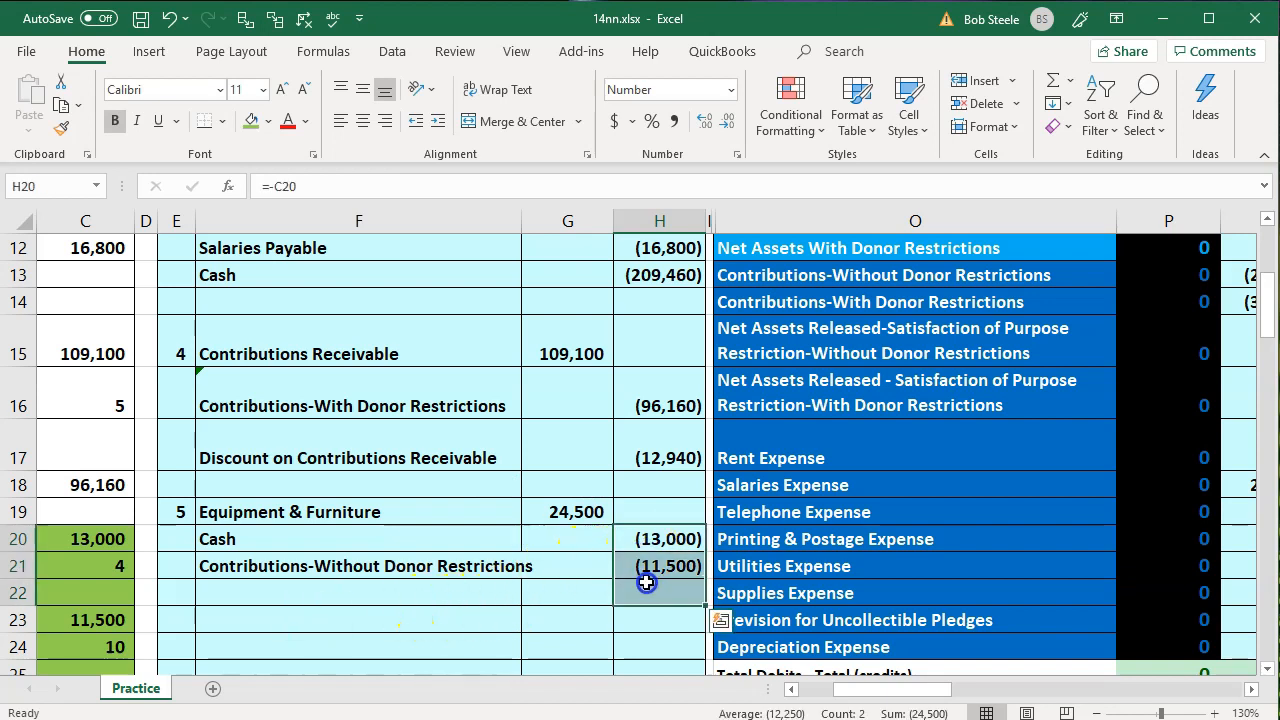
left_click(425, 625)
key("Left")
key("Left")
key("Left")
key("Left")
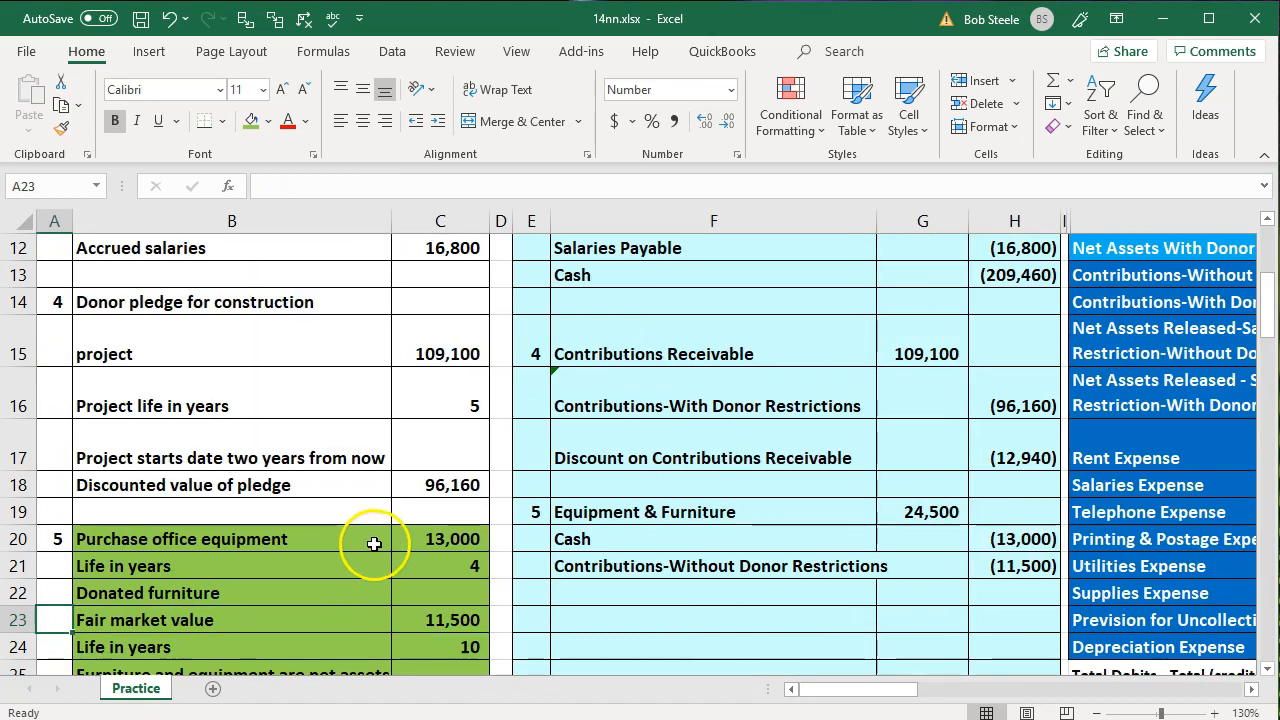
left_click(425, 539)
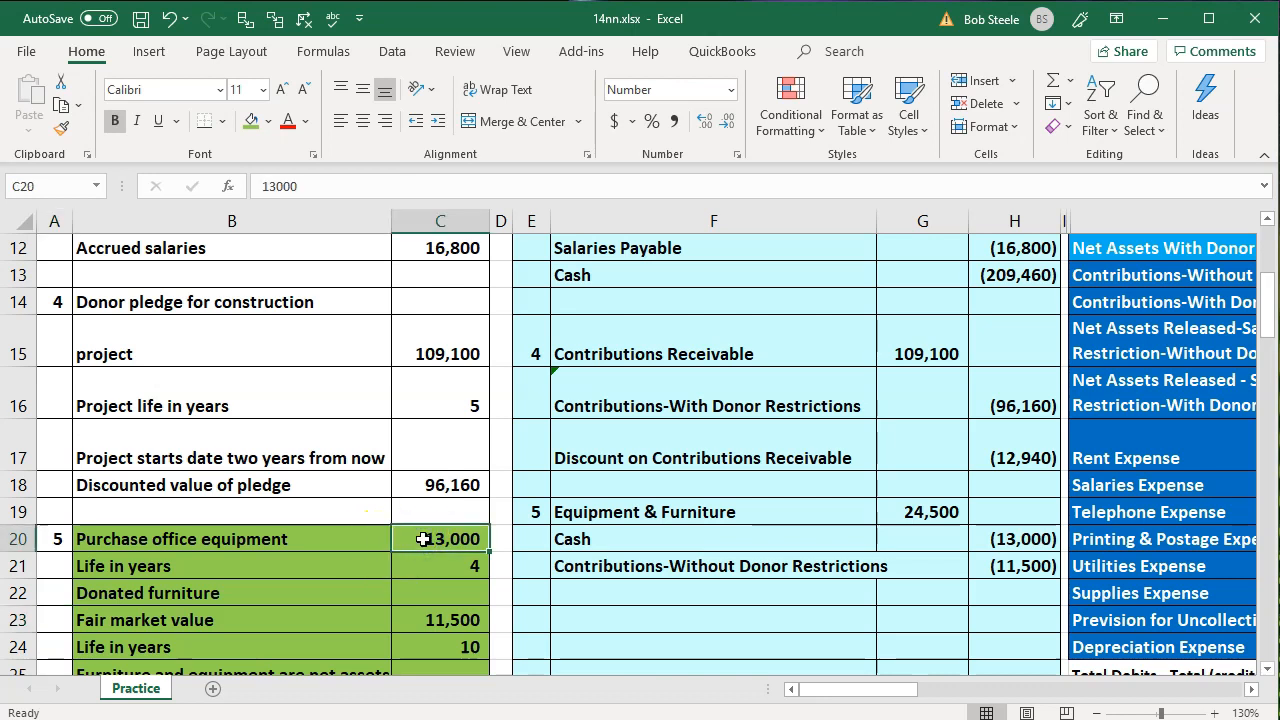
left_click(438, 624)
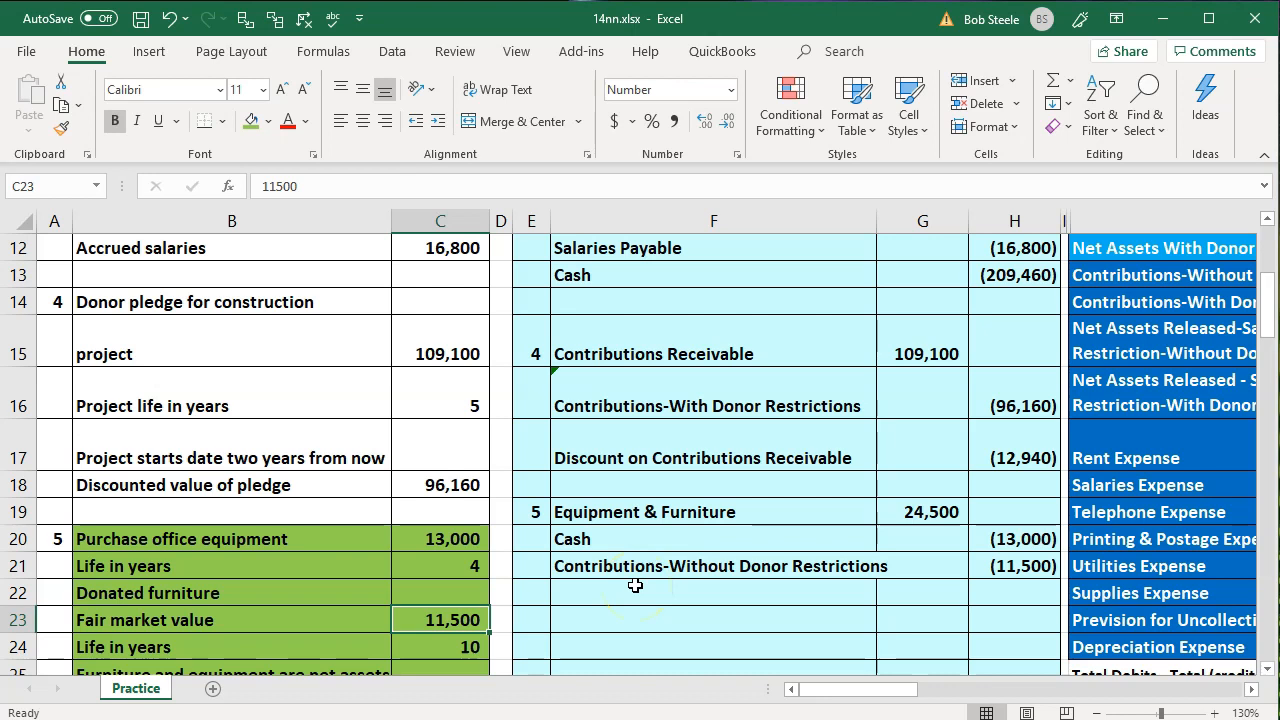
Review the useful life in years of the donated furniture in C24 and the contributions account in F21
left_click(439, 571)
key("Down")
key("Down")
key("Down")
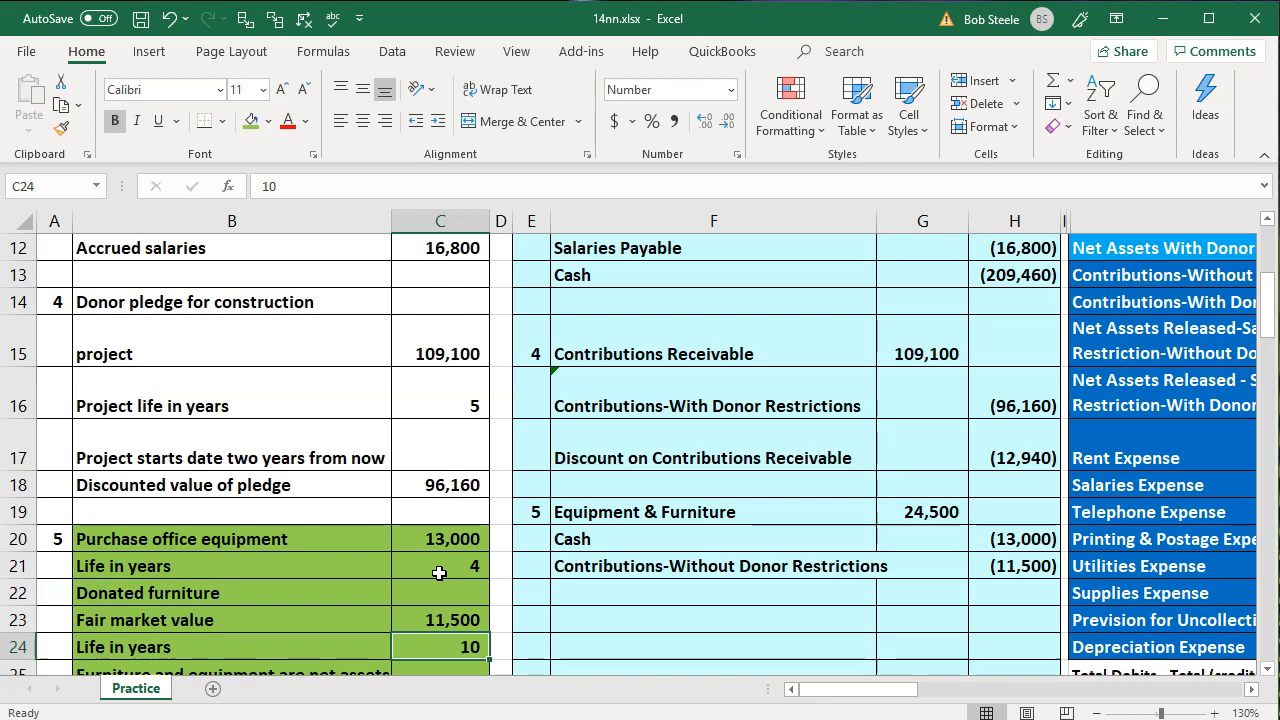
left_click(563, 565)
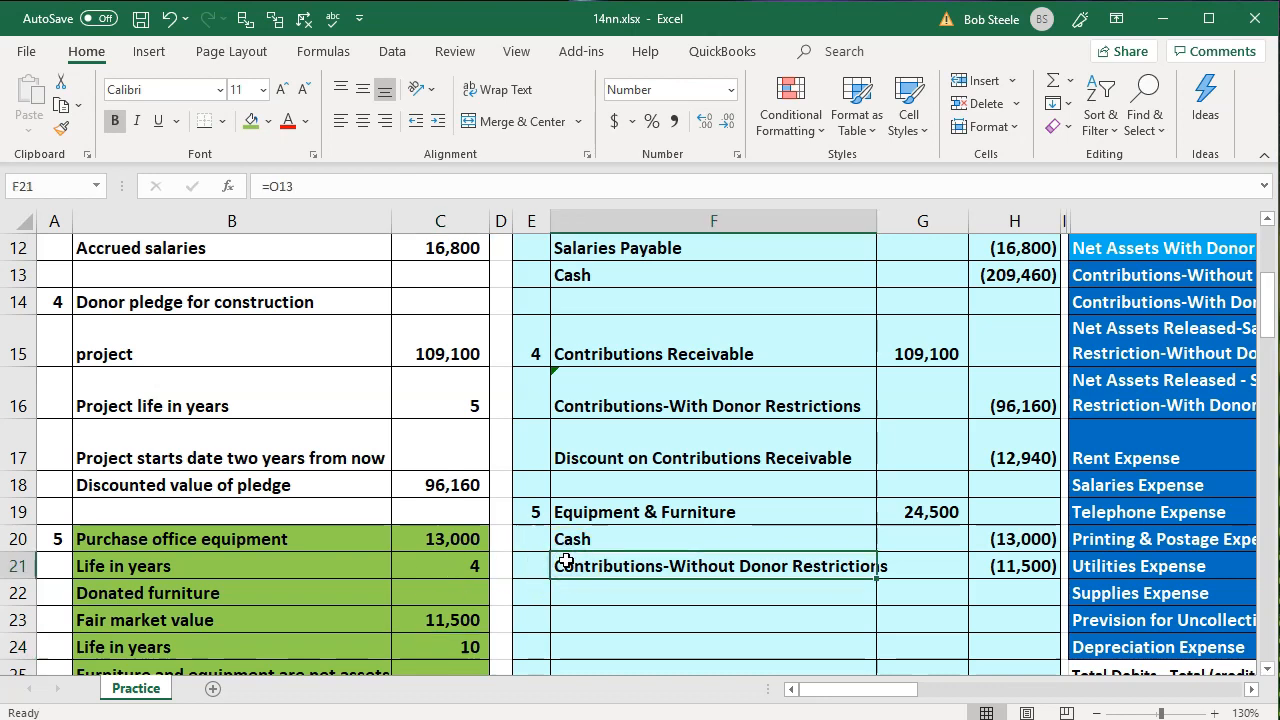
Post the Equipment & Furniture debit to the trial balance adjustment cell Q7 by linking it to the journal entry with =G19
left_click_drag(680, 511, 918, 511)
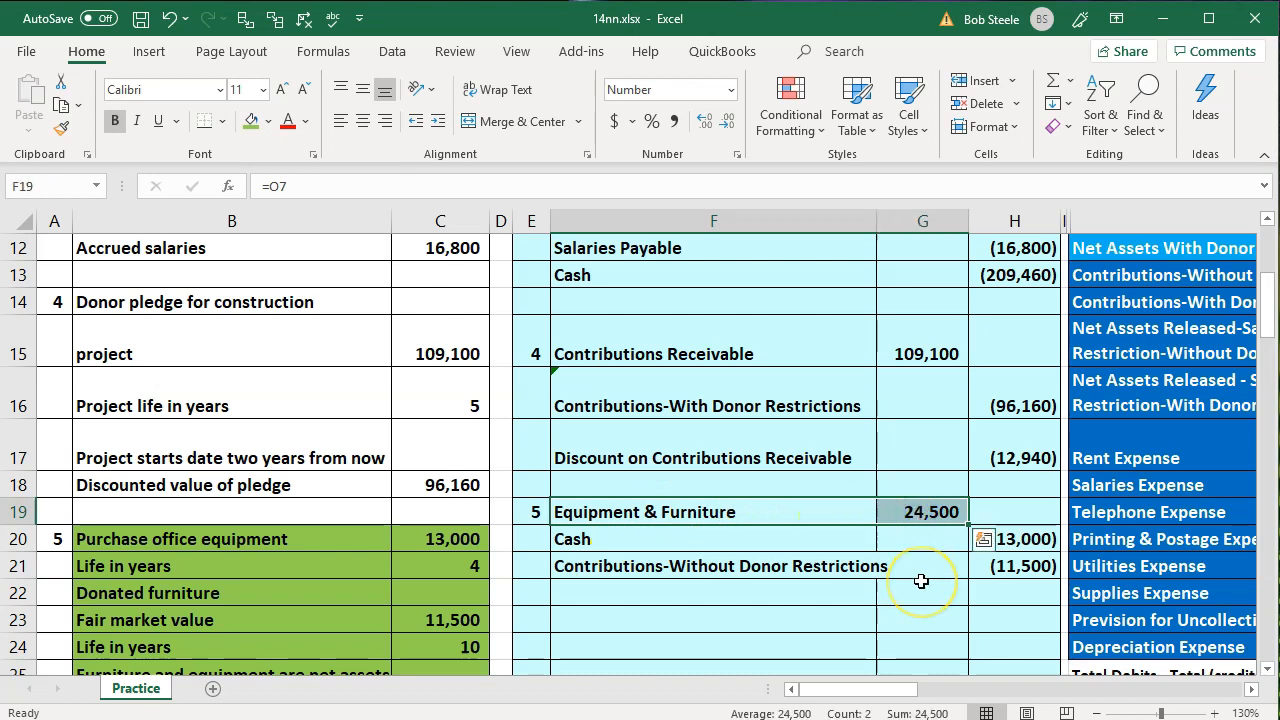
key("Right")
key("Right")
key("Right")
key("Right")
key("Right")
key("Right")
key("Right")
key("Up")
key("Up")
key("Up")
key("Up")
key("Up")
key("Up")
key("Up")
key("Up")
key("Up")
key("Up")
key("Up")
key("Up")
key("Up")
key("Up")
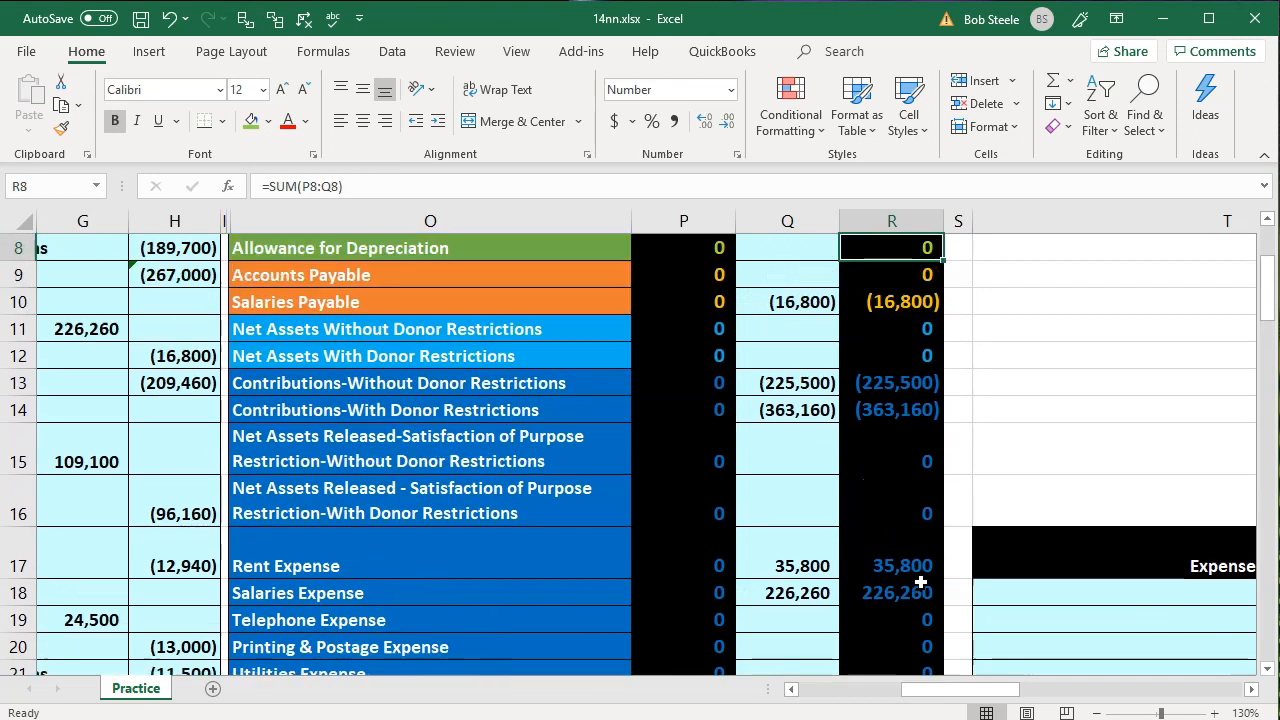
key("Up")
key("Left")
key("Left")
key("Left")
key("Down")
key("Down")
key("Down")
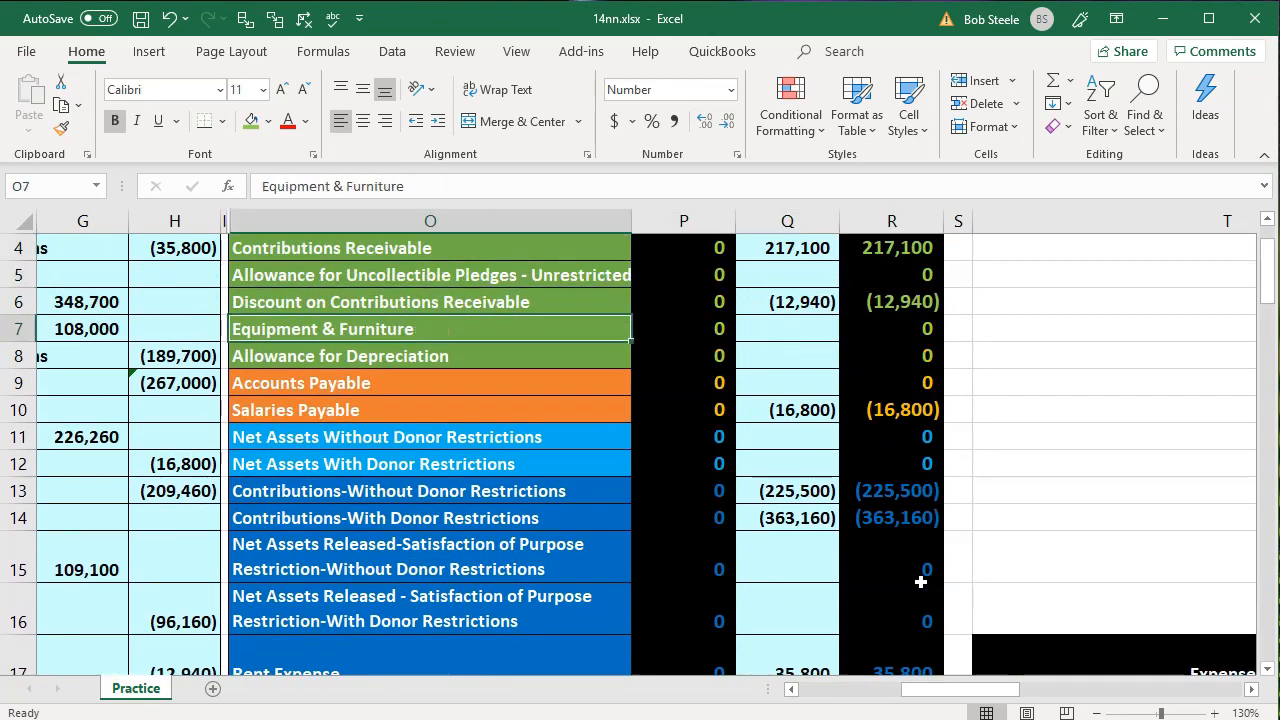
key("Right")
key("Right")
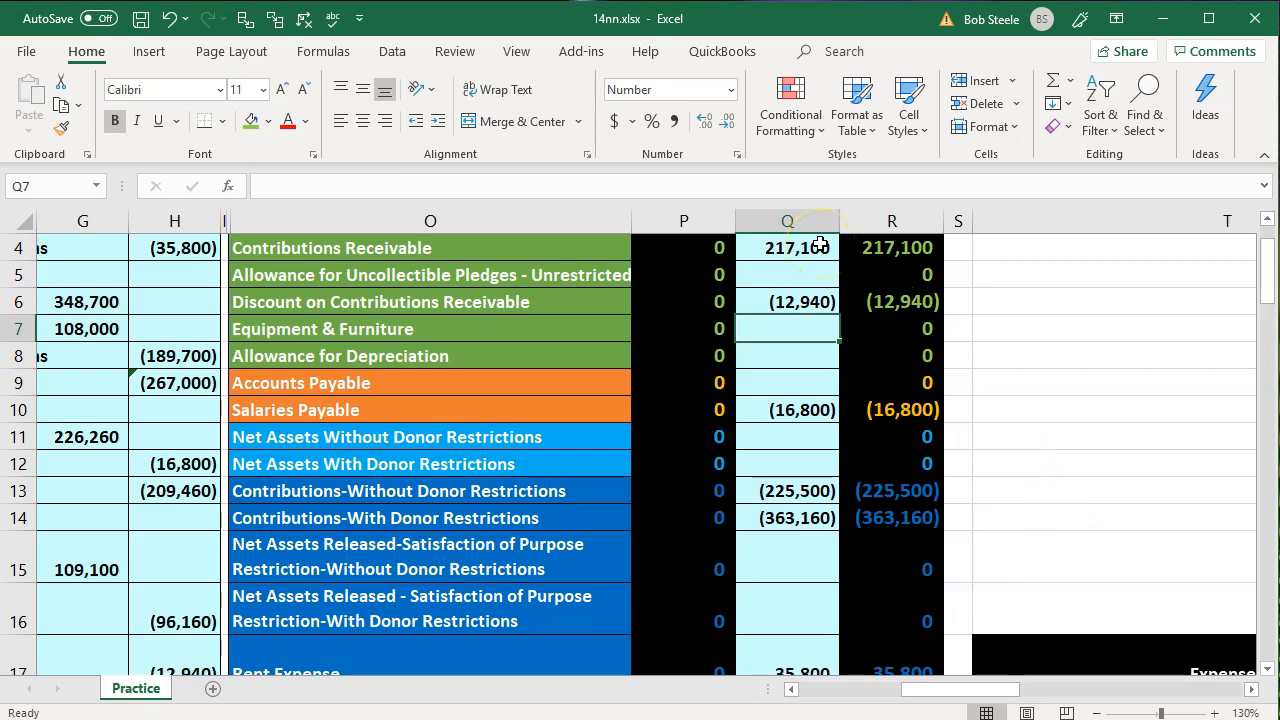
type("=")
key("Left")
key("Left")
key("Left")
key("Left")
key("Left")
key("Left")
key("Left")
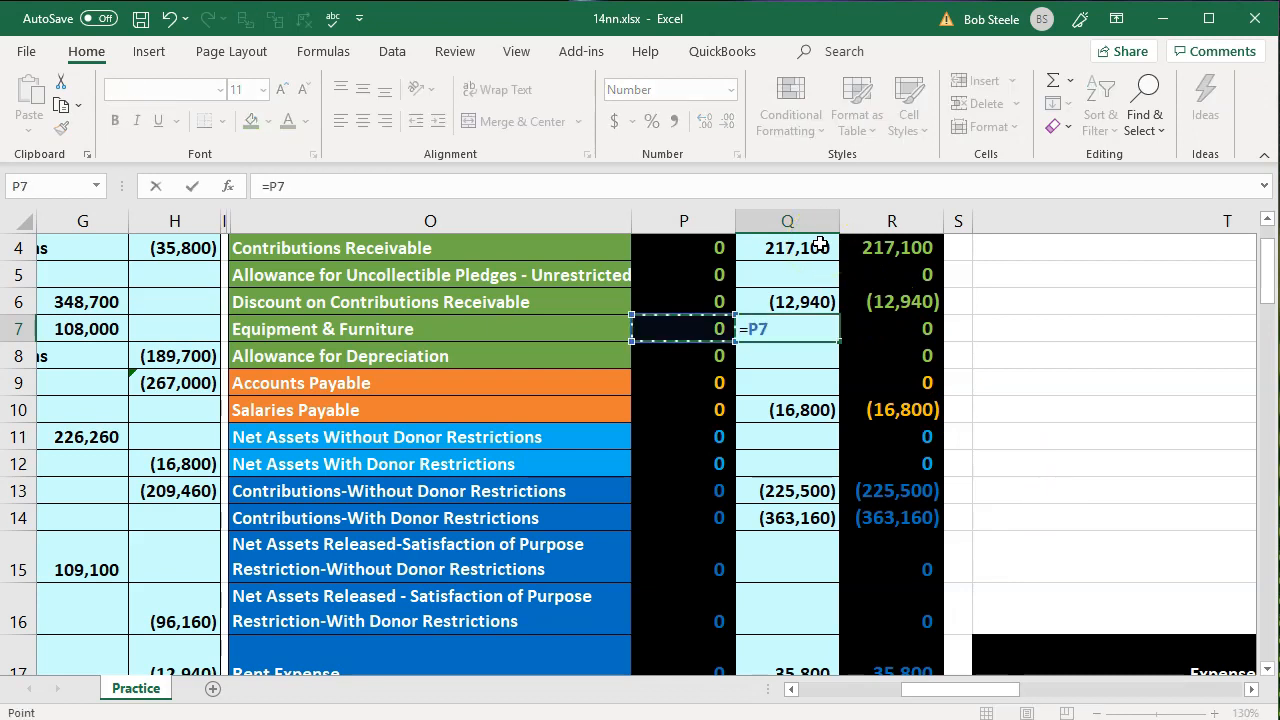
key("Down")
key("Down")
key("Down")
key("Down")
key("Down")
key("Down")
key("Down")
key("Down")
key("Down")
key("Down")
key("Down")
key("Down")
key("Down")
key("Down")
key("Down")
key("Down")
key("Down")
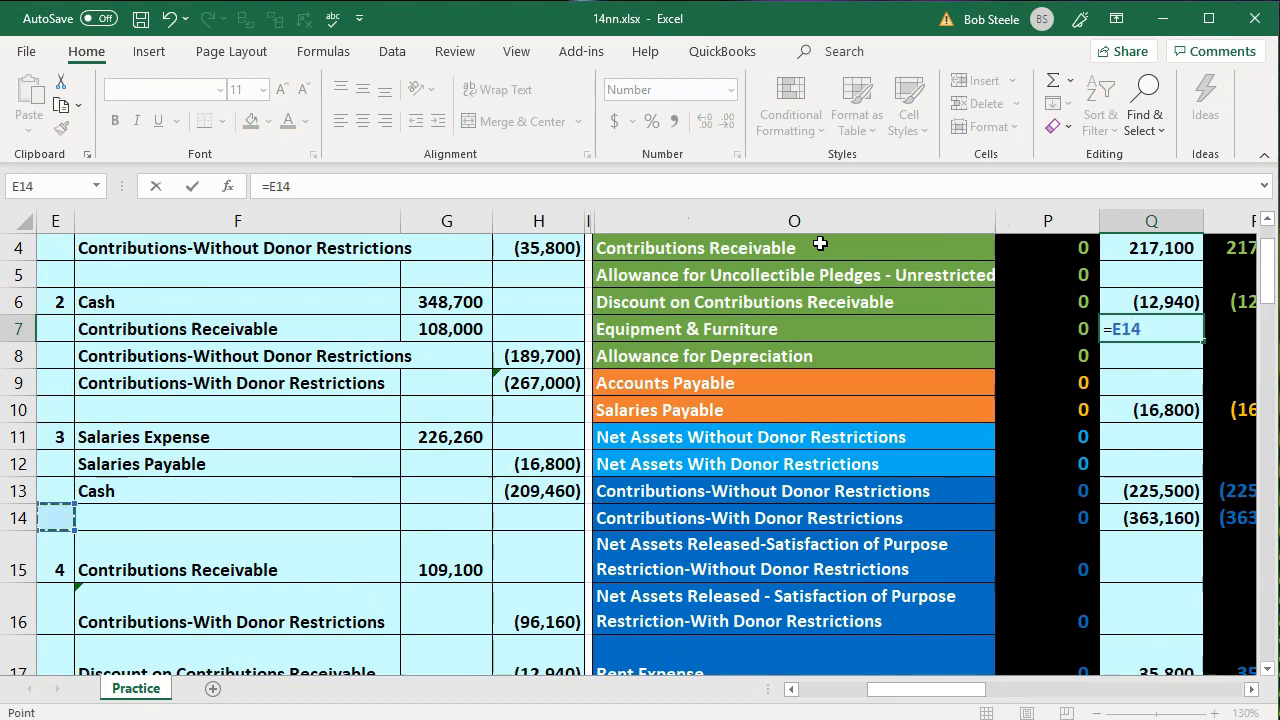
key("Down")
key("Down")
key("Right")
key("Right")
key("Up")
key("Up")
key("Up")
key("Up")
key("Up")
key("Up")
key("Up")
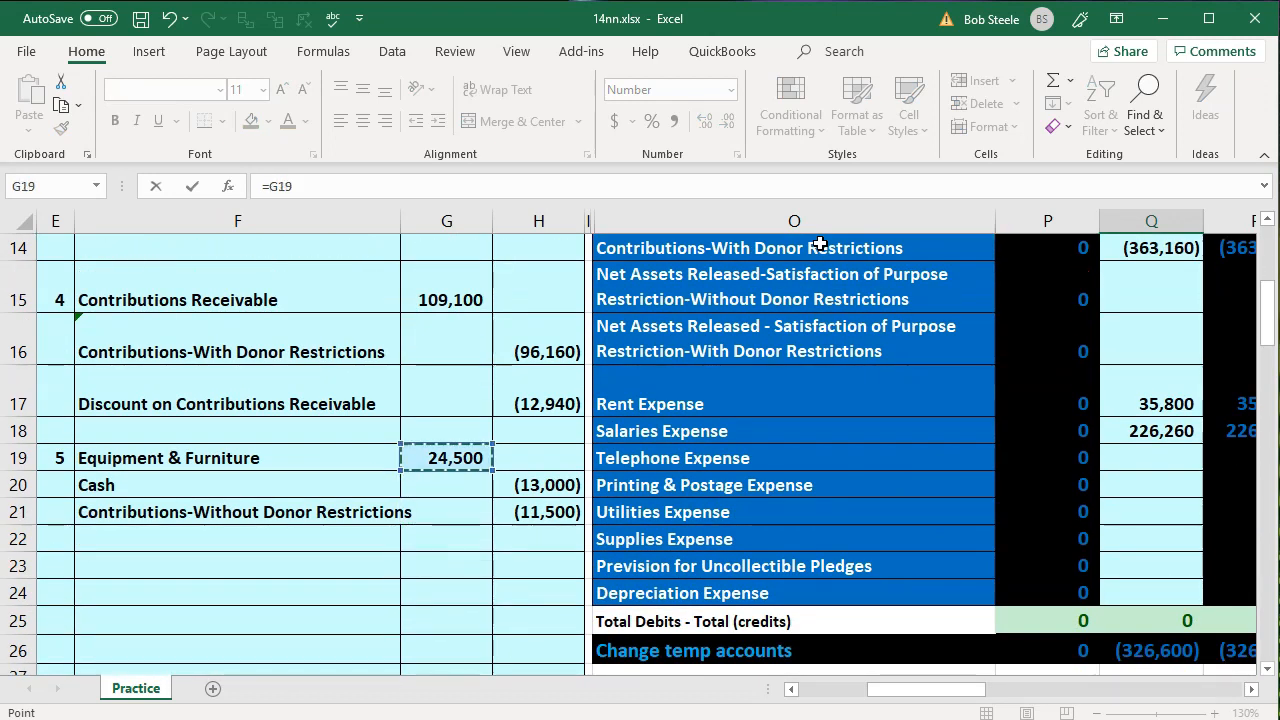
key("Return")
Add the equipment purchase credit H20 to the Cash adjustment in Q3, making the formula =G6+H13+H20
scroll(271, 429, "down", 3)
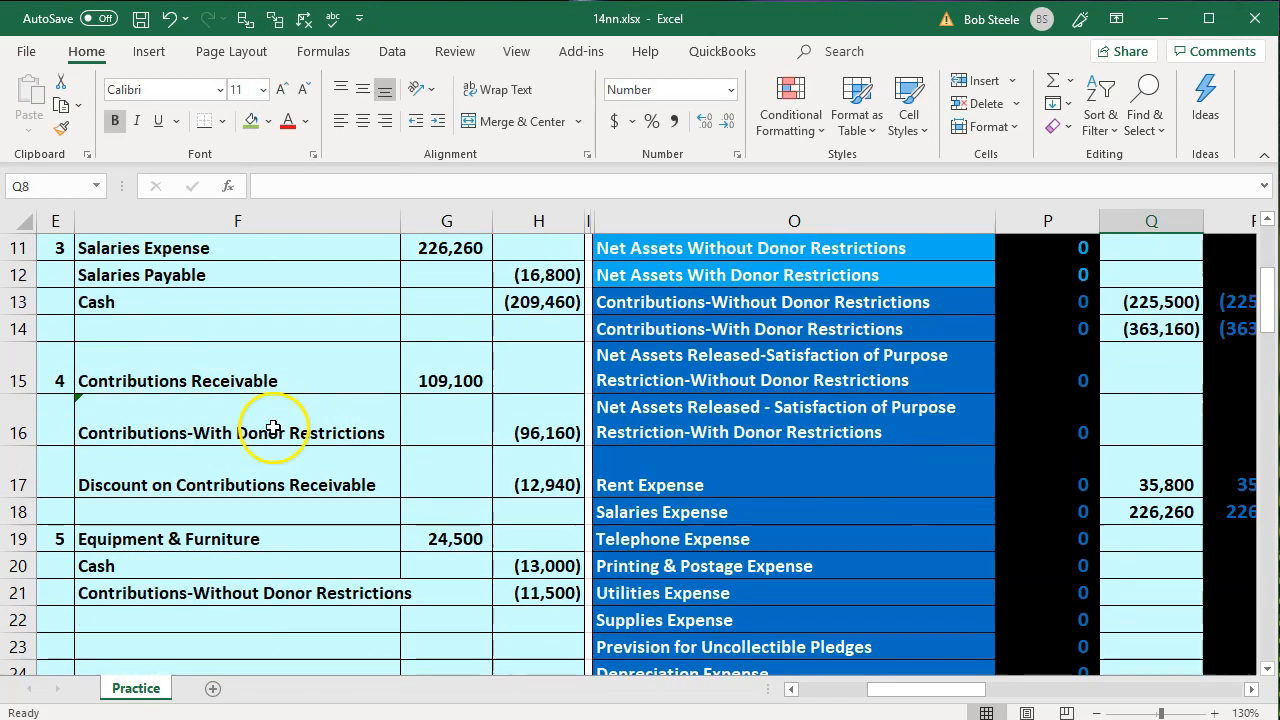
left_click_drag(236, 362, 531, 352)
scroll(815, 517, "up", 5)
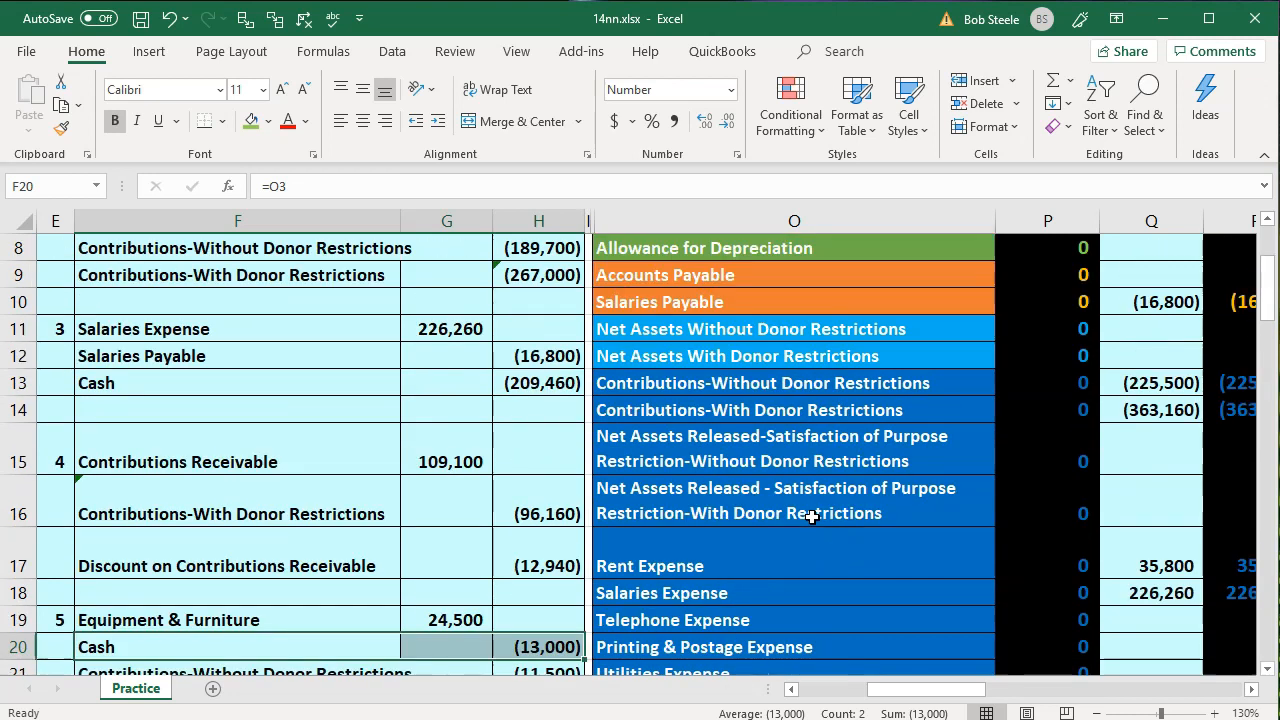
left_click(1122, 329)
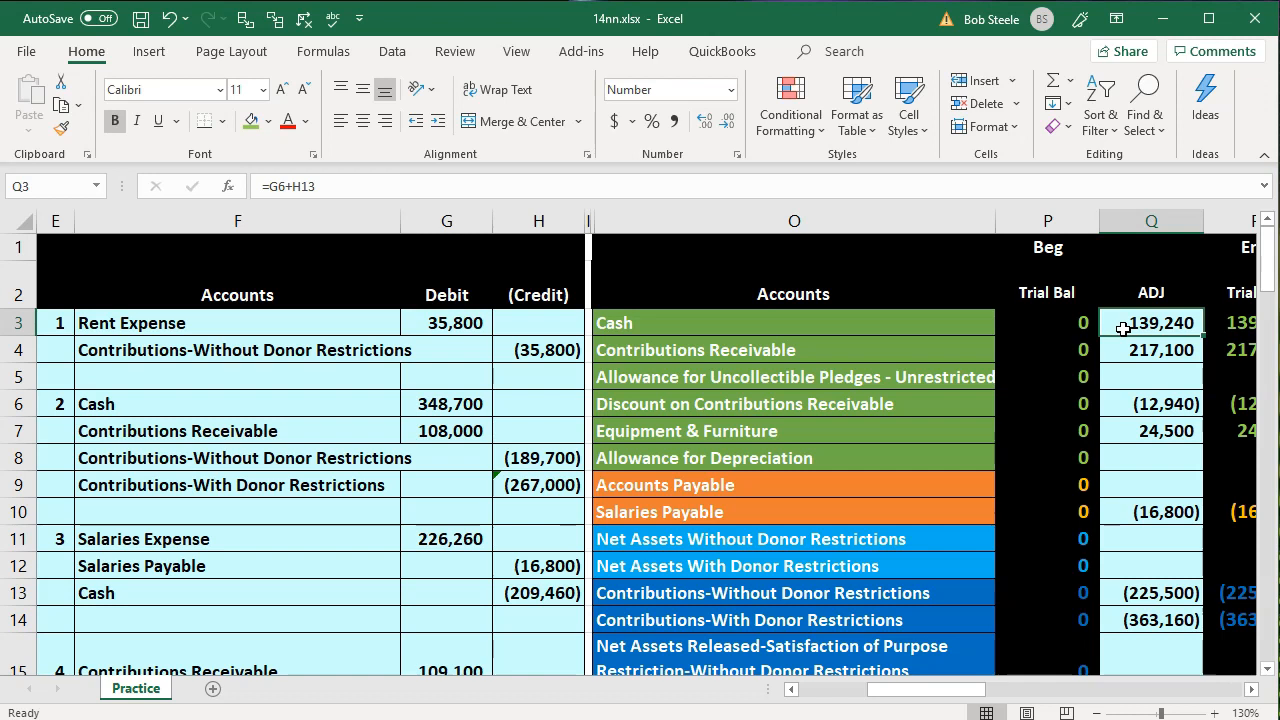
double_click(1123, 329)
type("+")
key("F2")
key("Down")
key("Down")
key("Down")
key("Down")
key("Down")
key("Down")
key("Down")
key("Down")
key("Down")
key("Down")
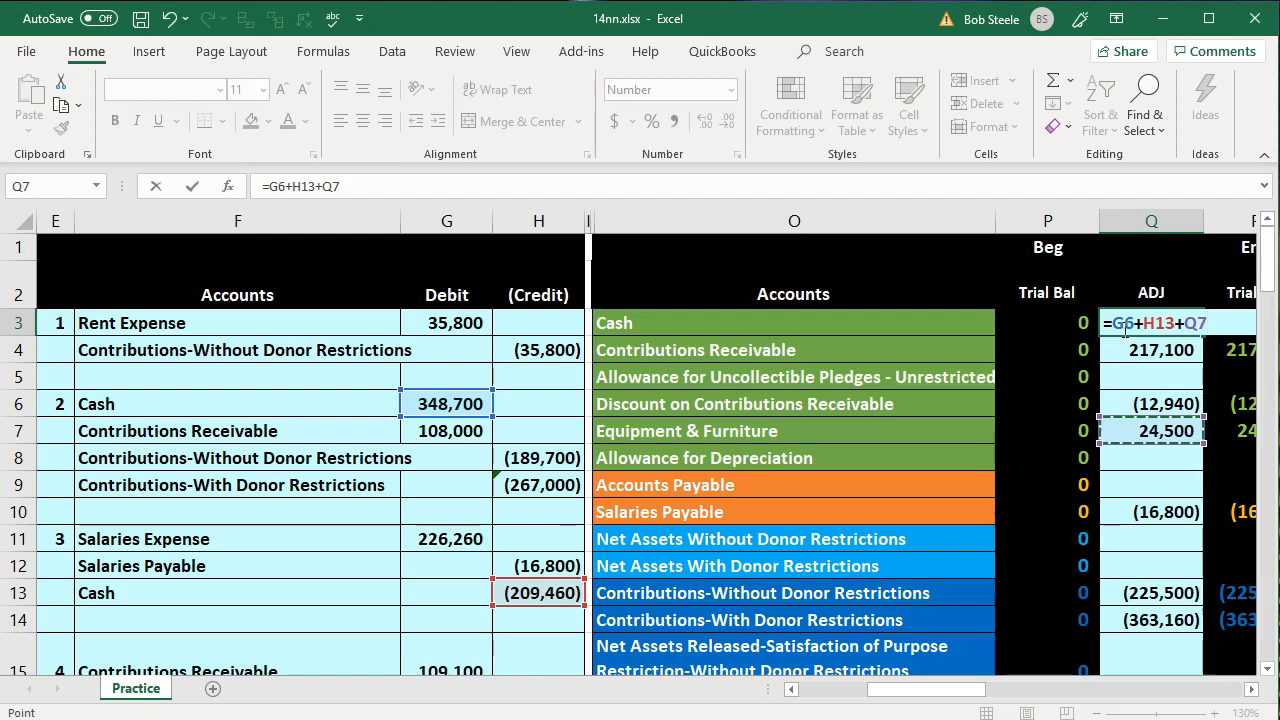
key("Down")
key("Down")
key("Down")
key("Down")
key("Down")
key("Down")
key("Down")
key("Down")
key("Down")
key("Down")
key("Down")
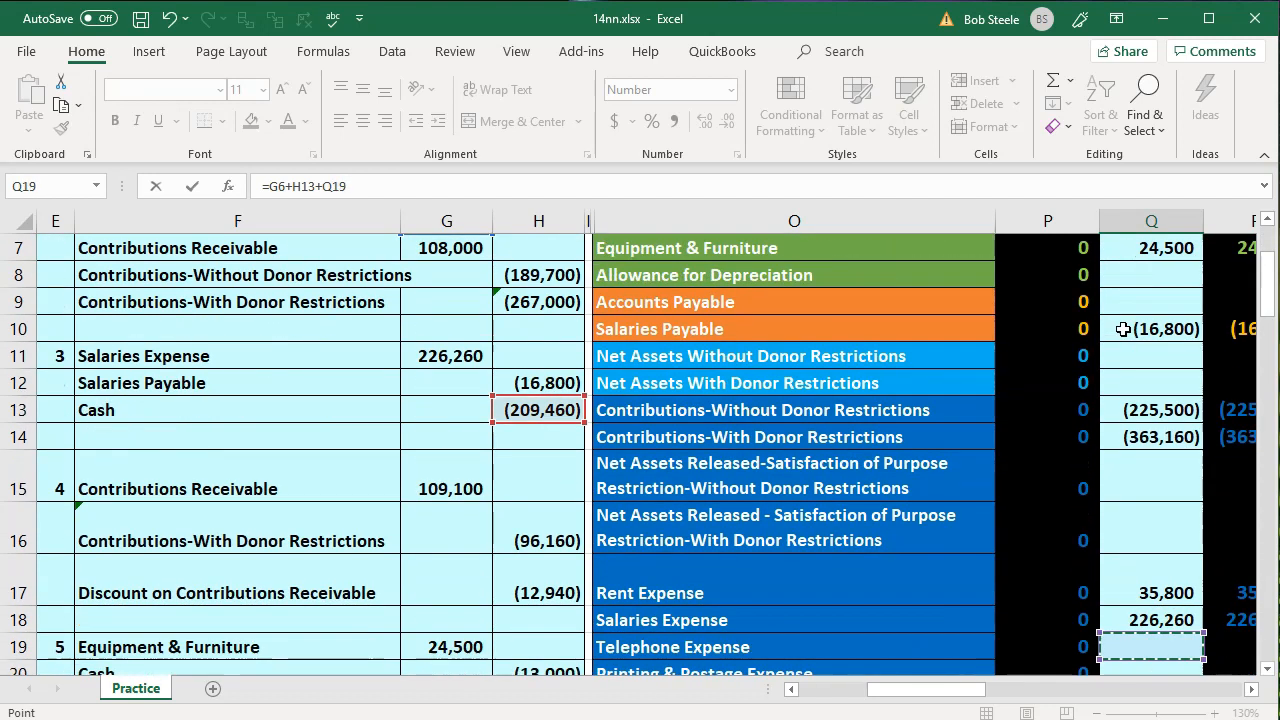
key("Left")
key("Left")
key("Left")
key("Left")
key("Left")
key("Up")
key("Up")
key("Up")
key("Up")
key("Right")
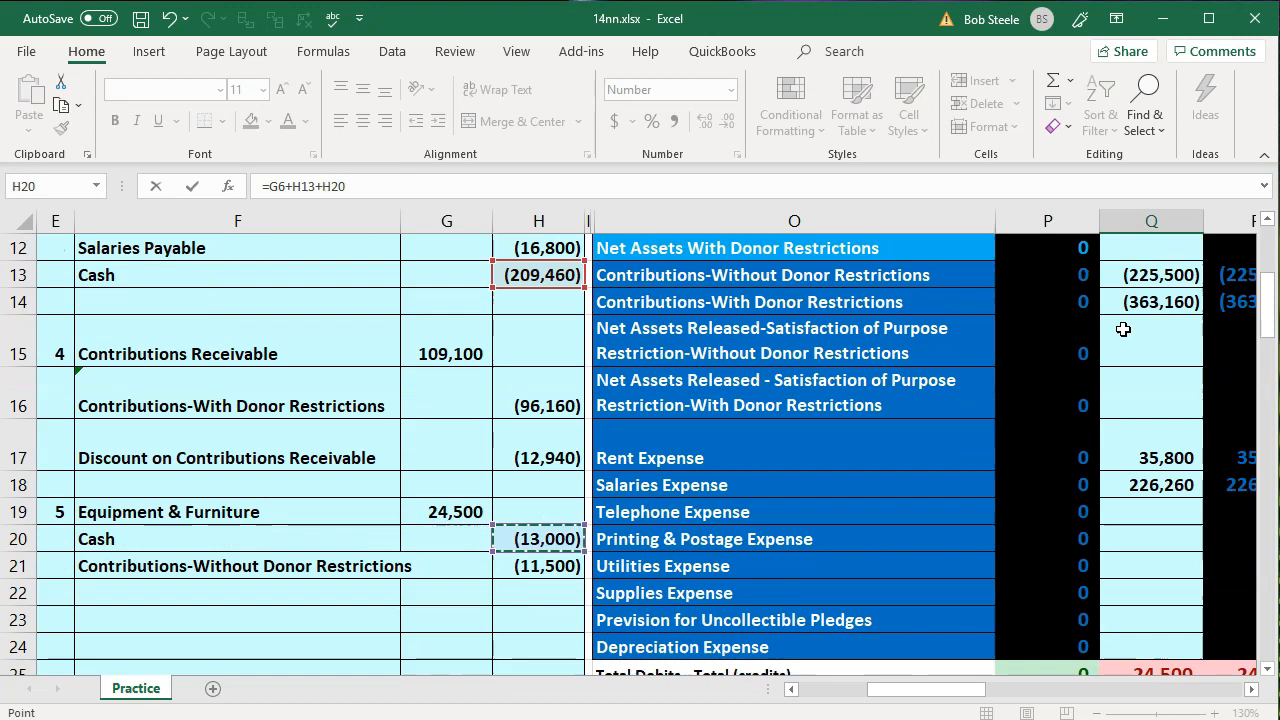
key("Return")
scroll(1166, 323, "up", 1)
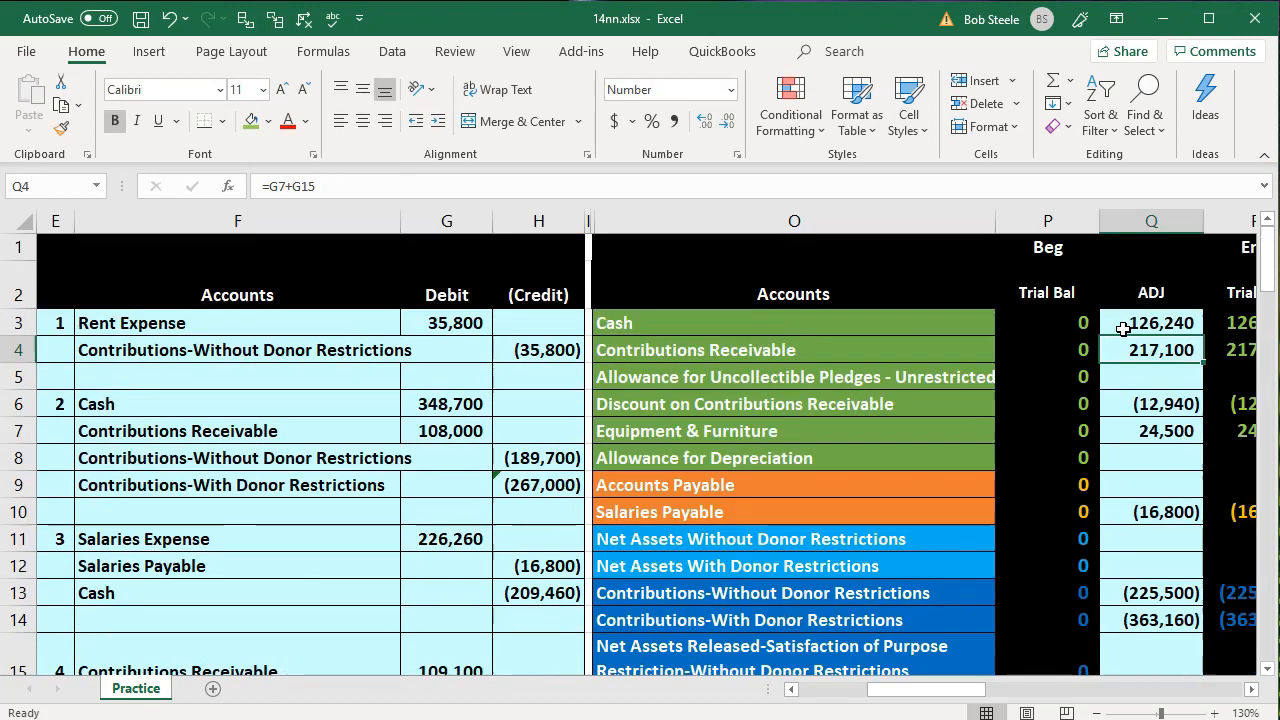
left_click(1178, 321)
key("Right")
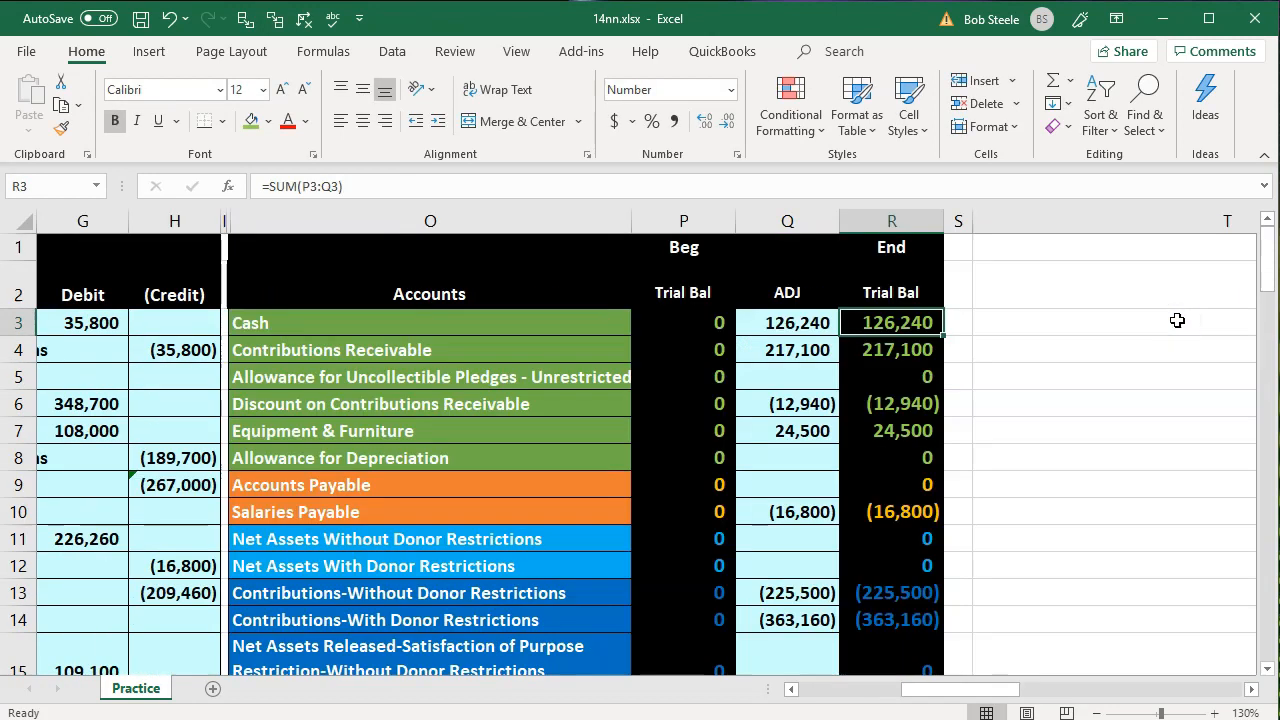
Add the donated furniture credit H21 to the Contributions-Without Donor Restrictions adjustment in Q13, making the formula =H4+H8+H21
key("Left")
key("Left")
key("Left")
key("Left")
key("Left")
key("Left")
key("Left")
scroll(1177, 320, "down", 3)
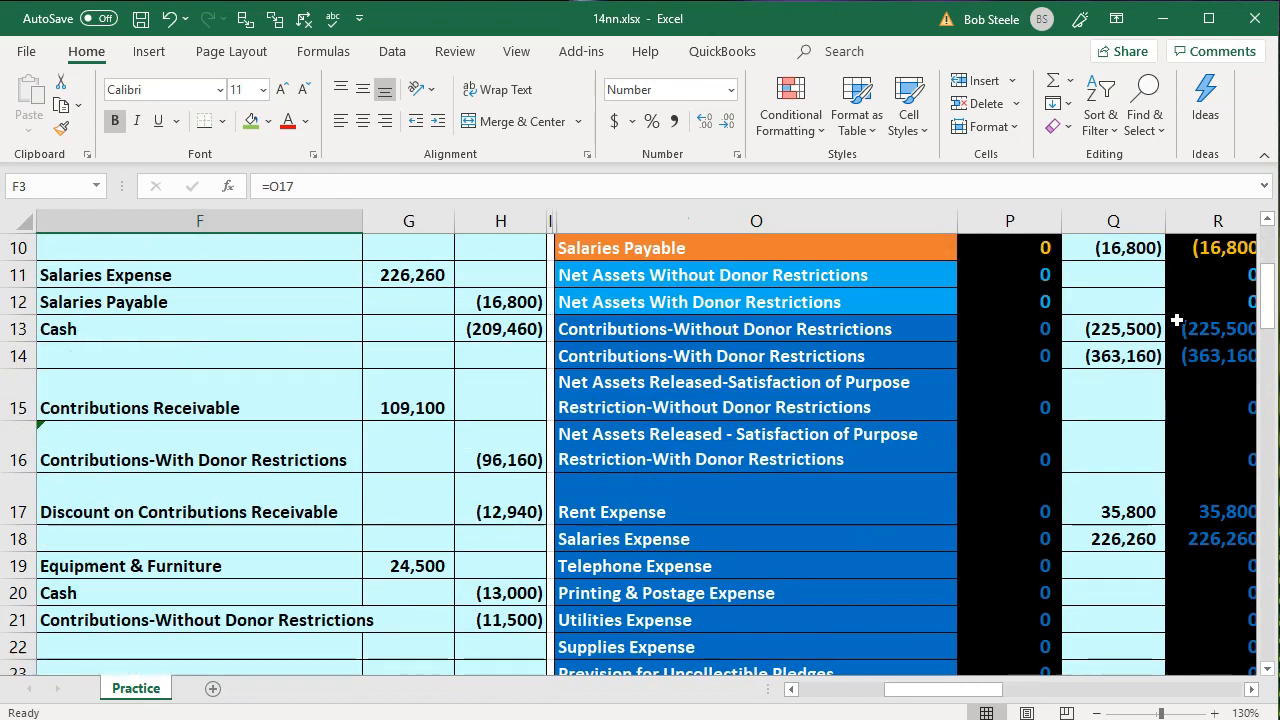
scroll(1177, 320, "down", 1)
left_click(212, 545)
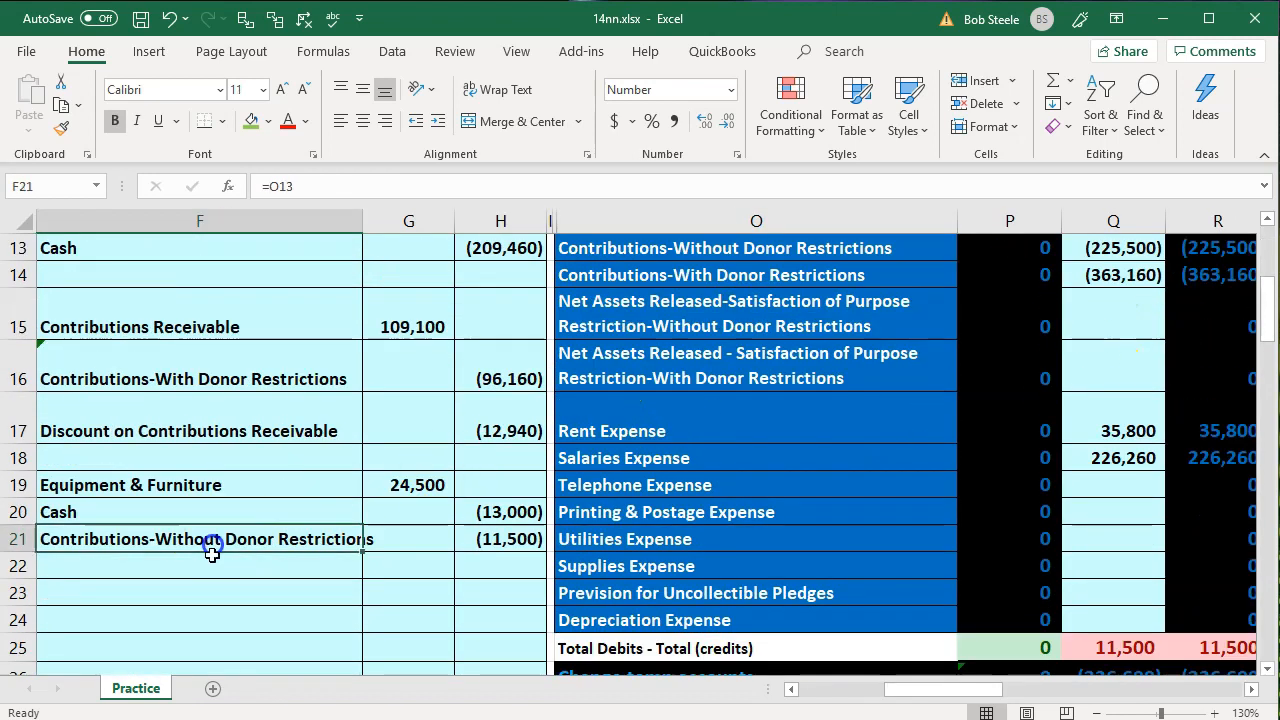
key("Right")
key("Right")
key("Right")
key("Up")
key("Up")
key("Up")
key("Up")
key("Up")
key("Right")
key("Right")
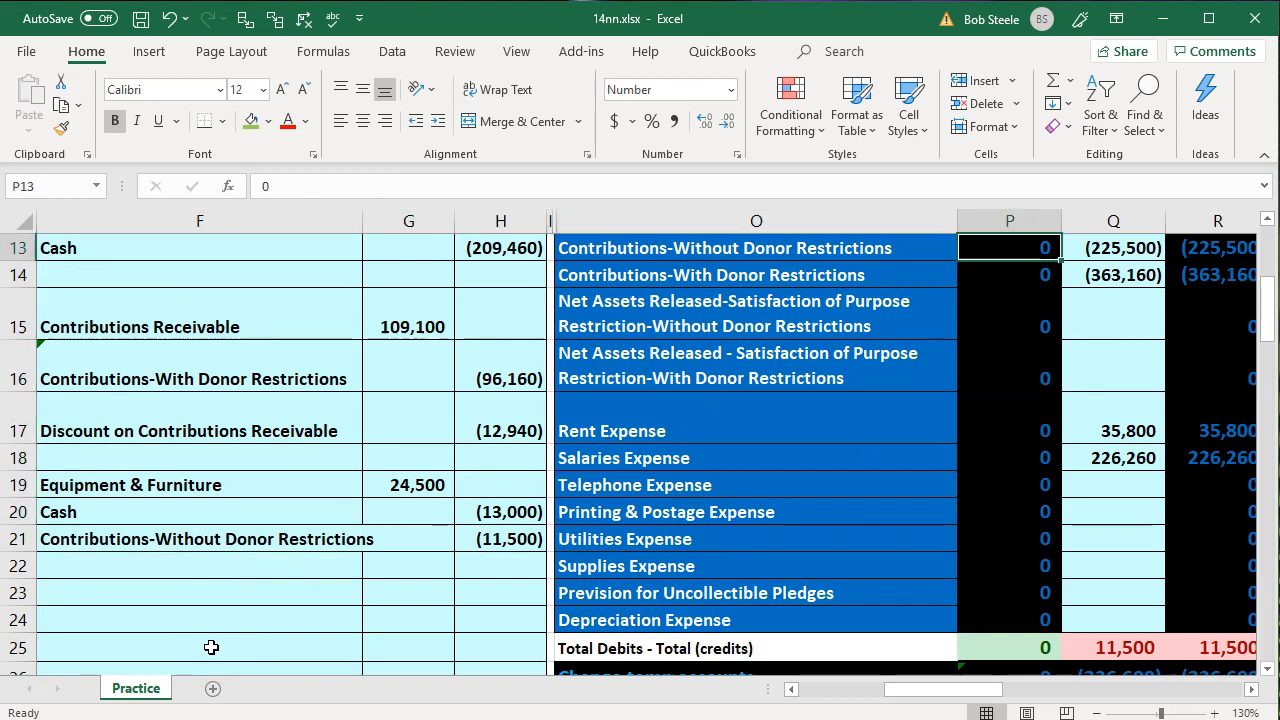
key("Right")
key("Up")
key("Left")
key("Left")
key("Down")
key("Right")
key("Right")
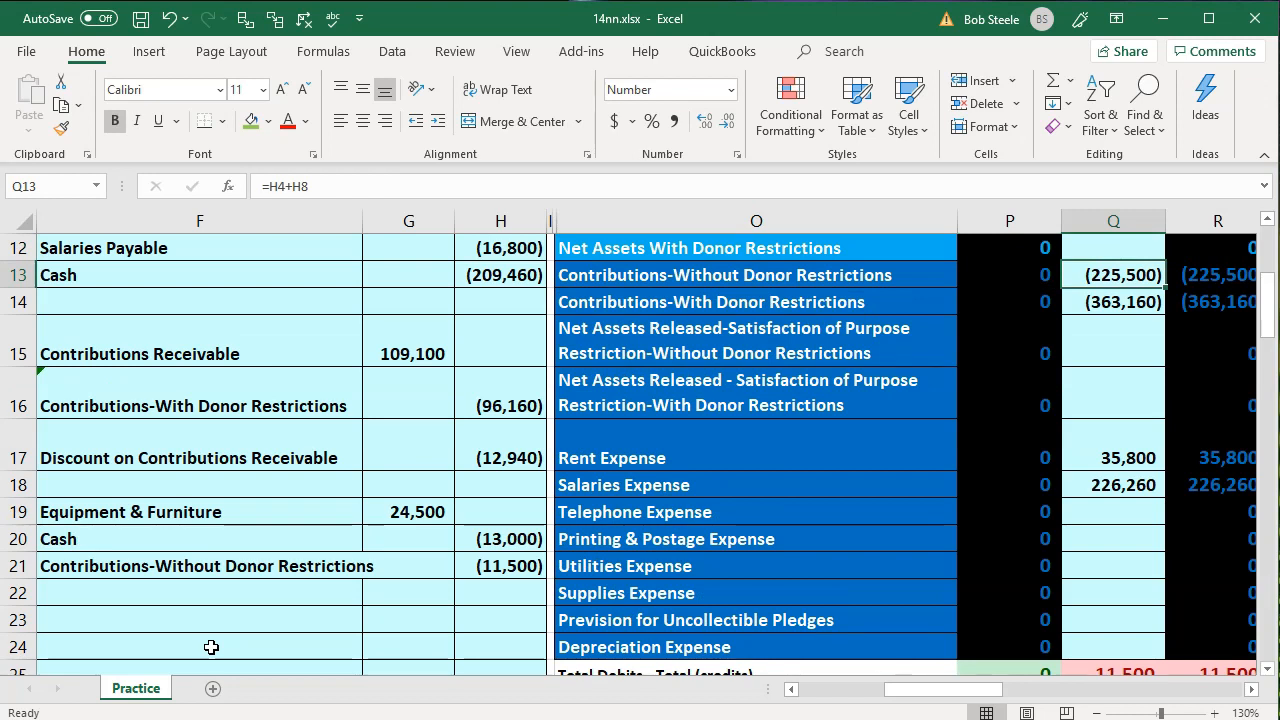
key("F2")
type("+")
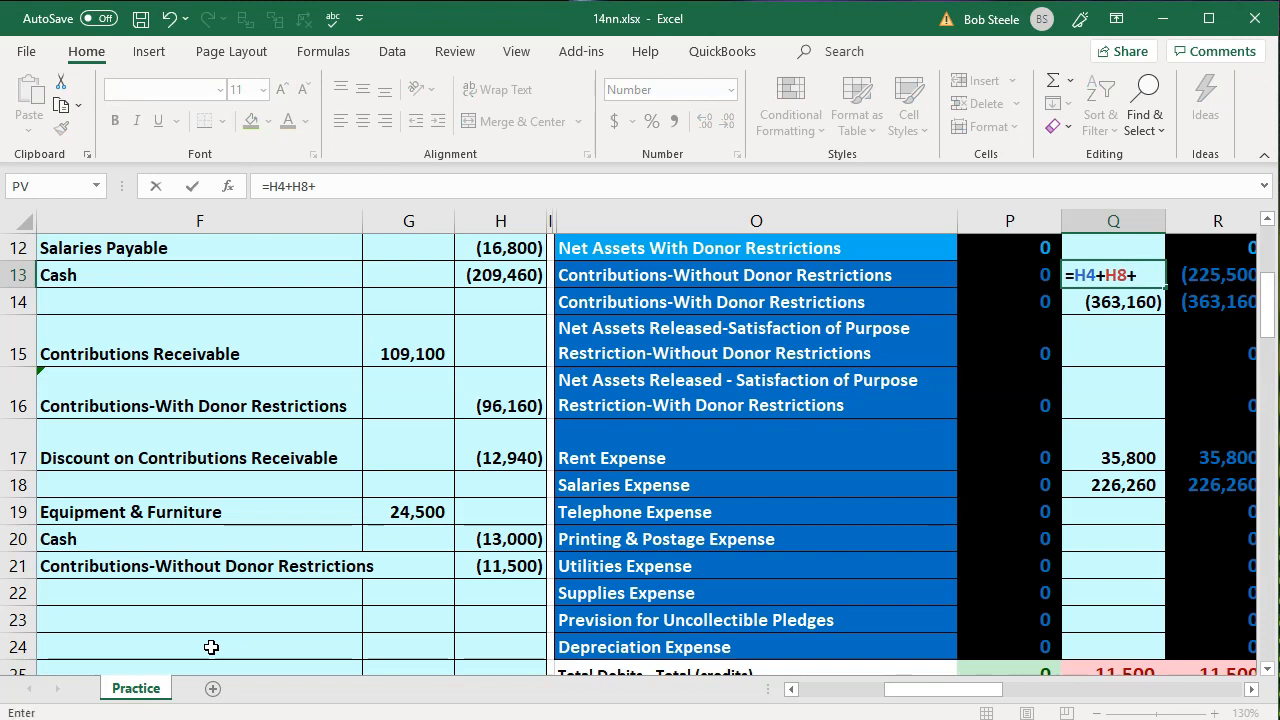
key("Down")
key("Down")
key("Down")
key("Down")
key("Down")
key("Down")
key("Down")
key("Down")
key("Down")
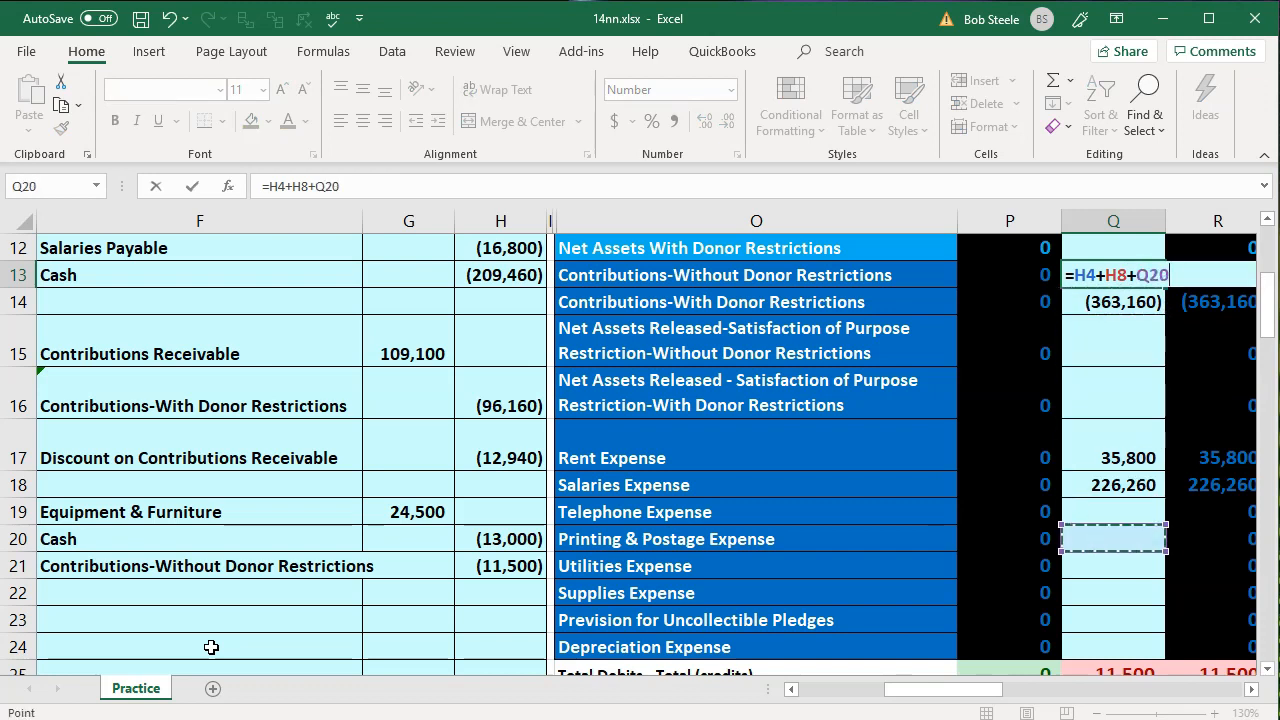
key("Left")
key("Left")
key("Left")
key("Left")
key("Up")
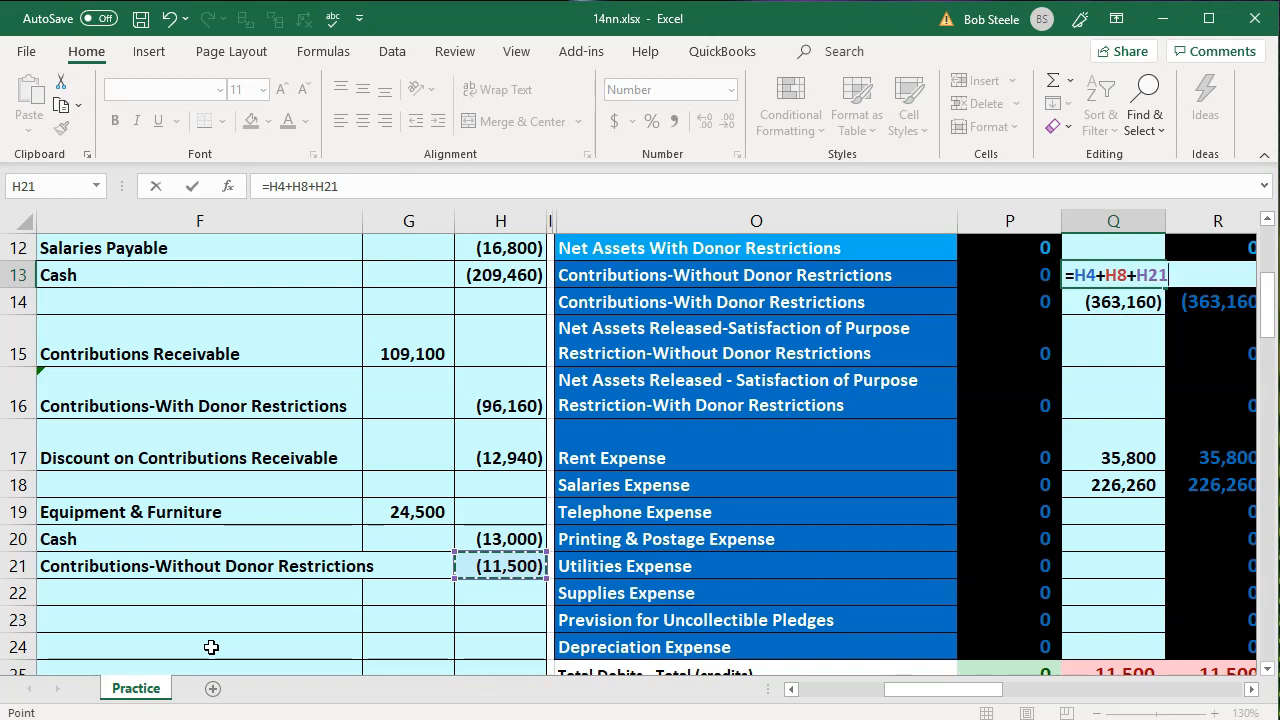
key("Return")
Check the ending balance of Contributions-Without Donor Restrictions in R13 and the total debits less credits in R25
key("Up")
key("Right")
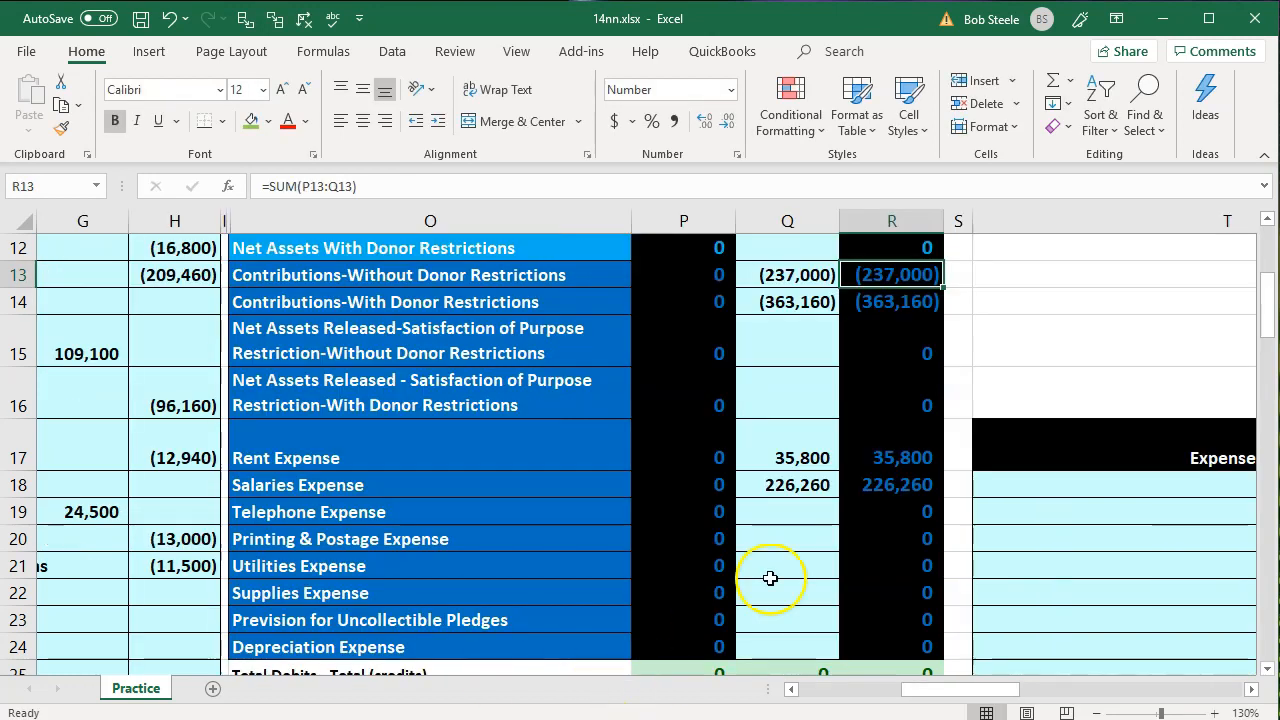
scroll(790, 585, "down", 1)
left_click(899, 600)
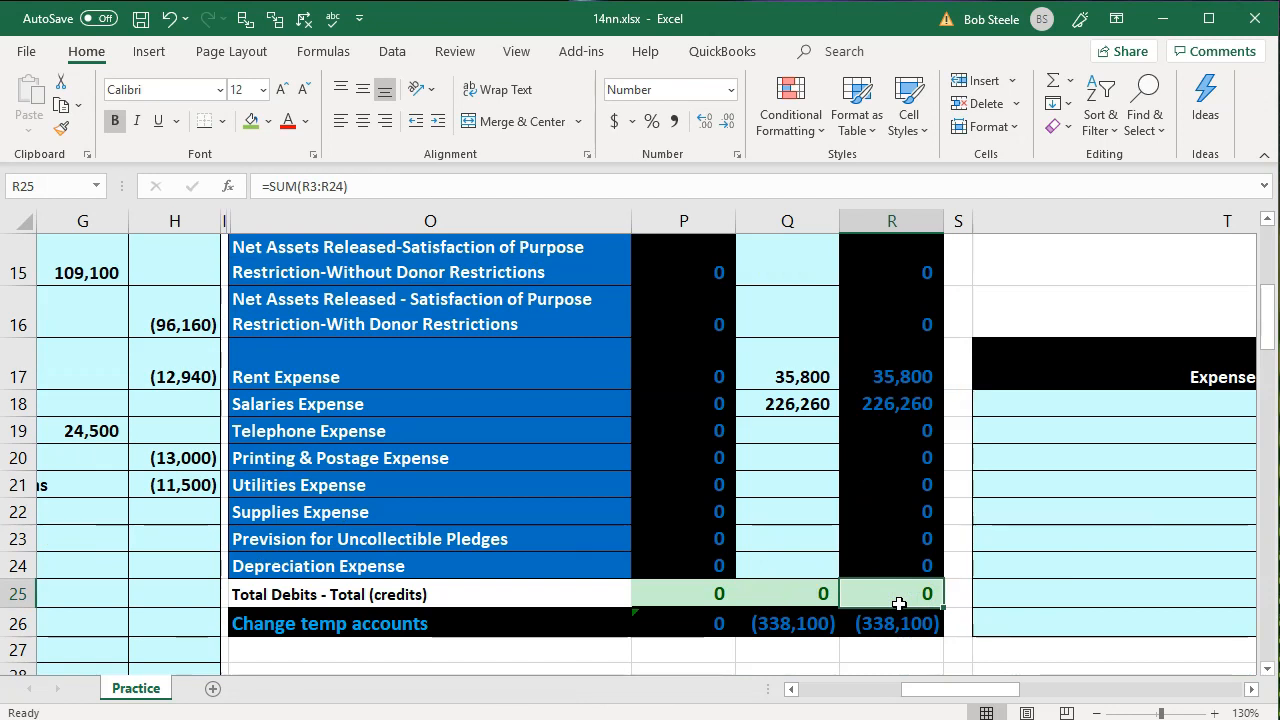
Remove the green fill from the completed transaction 5 data in B20:C26
key("Left")
key("Left")
key("Left")
key("Left")
key("Left")
key("Left")
key("Left")
key("Left")
key("Left")
key("Left")
key("Left")
key("Left")
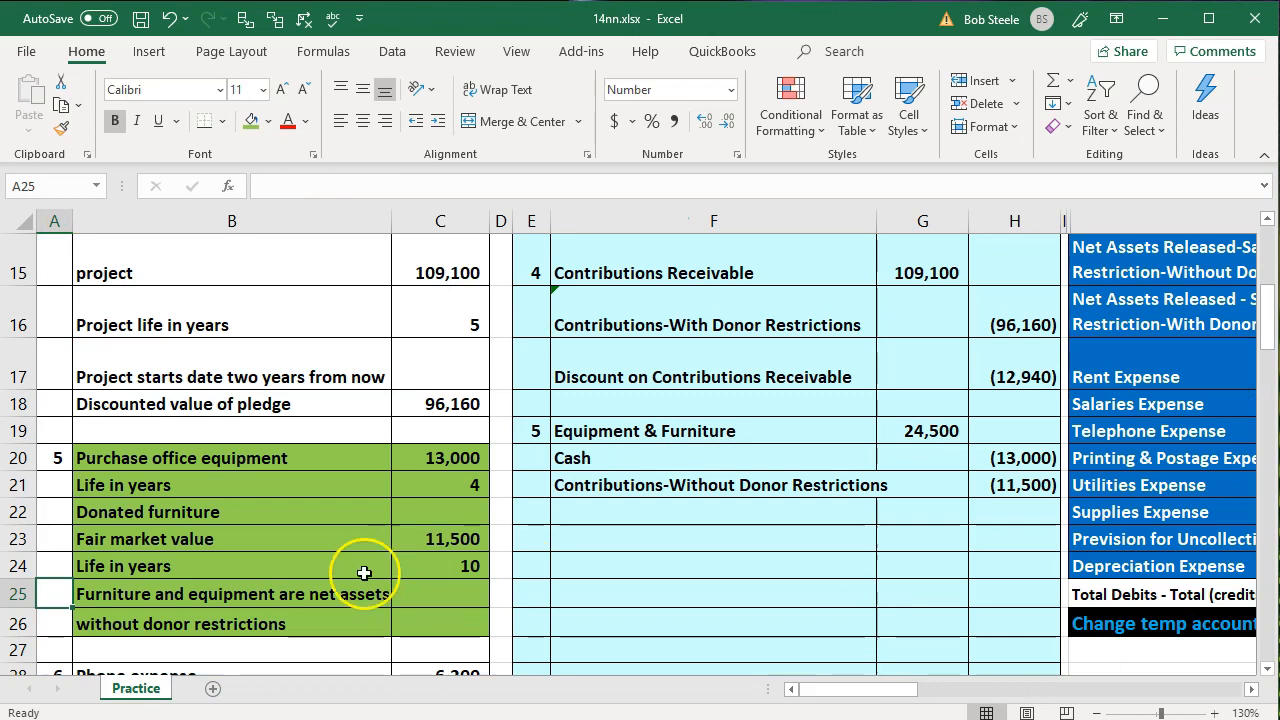
left_click_drag(157, 466, 420, 611)
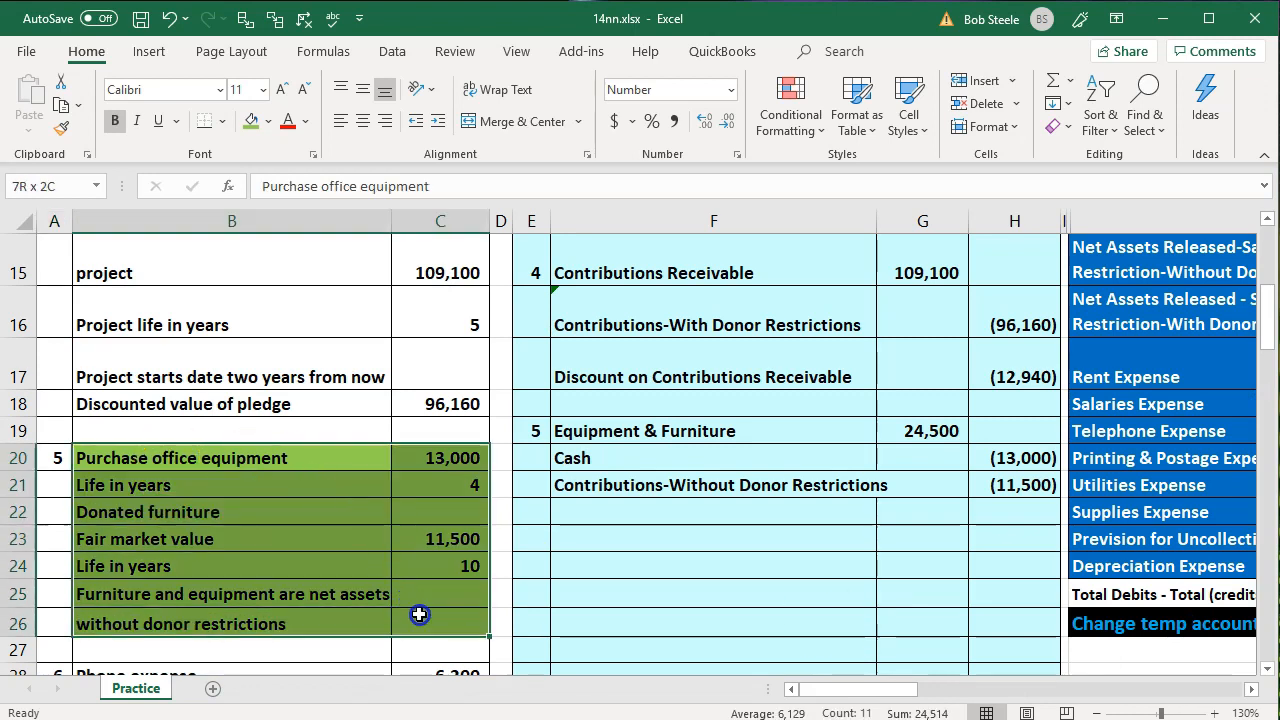
right_click(420, 611)
left_click(521, 669)
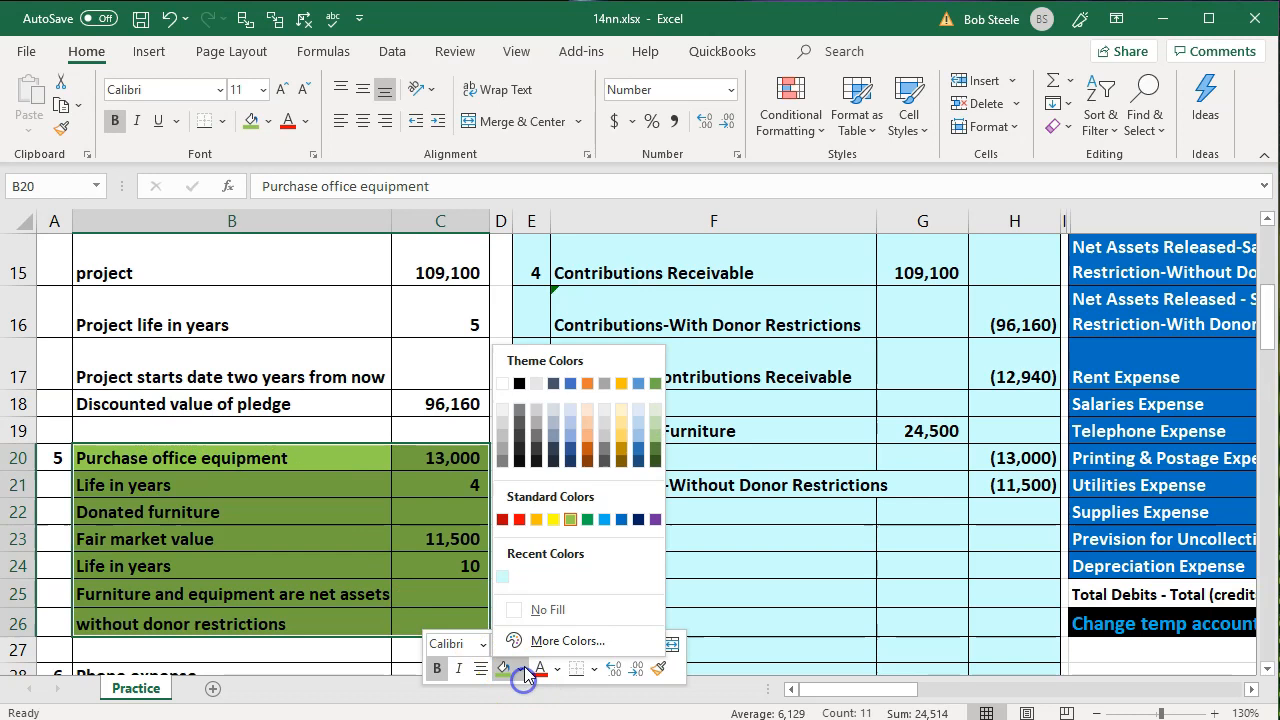
left_click(540, 606)
left_click(306, 529)
Highlight the transaction 6 expense and accounts payable data in B28:C34 with the standard light green fill, and select Phone expense in B28
scroll(304, 527, "down", 3)
scroll(304, 527, "down", 1)
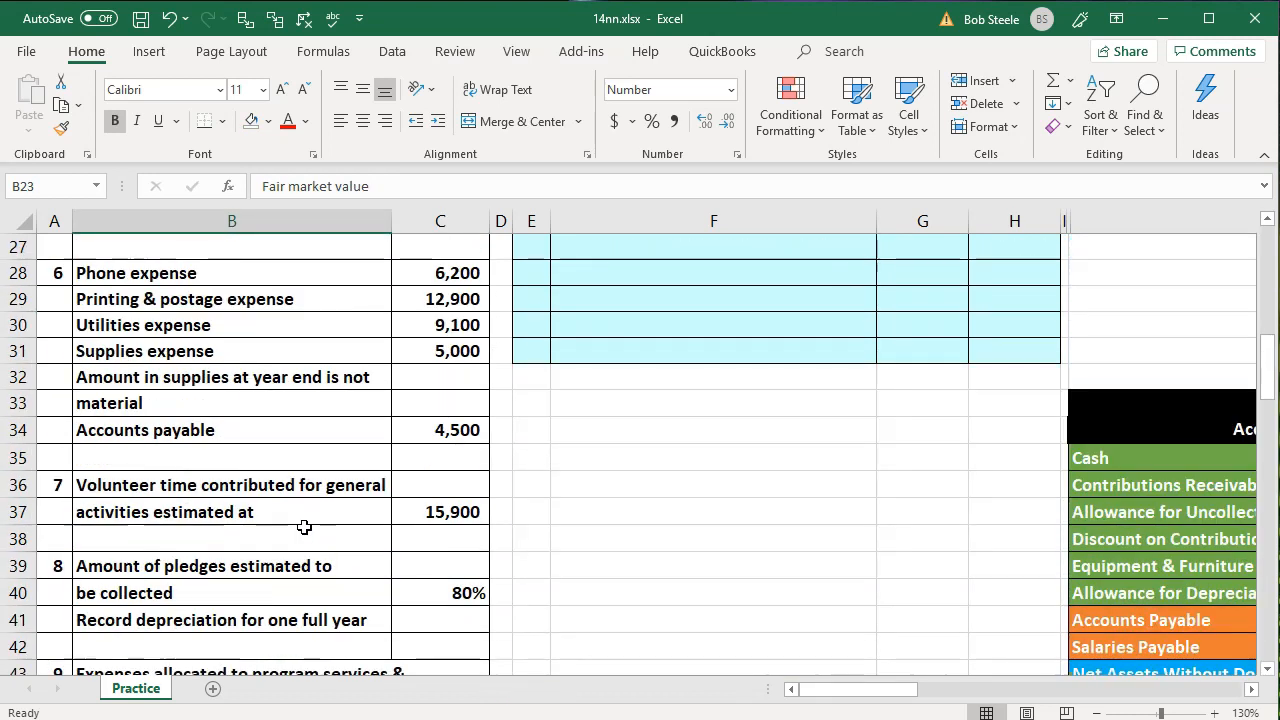
left_click_drag(255, 273, 423, 426)
right_click(423, 428)
left_click(519, 483)
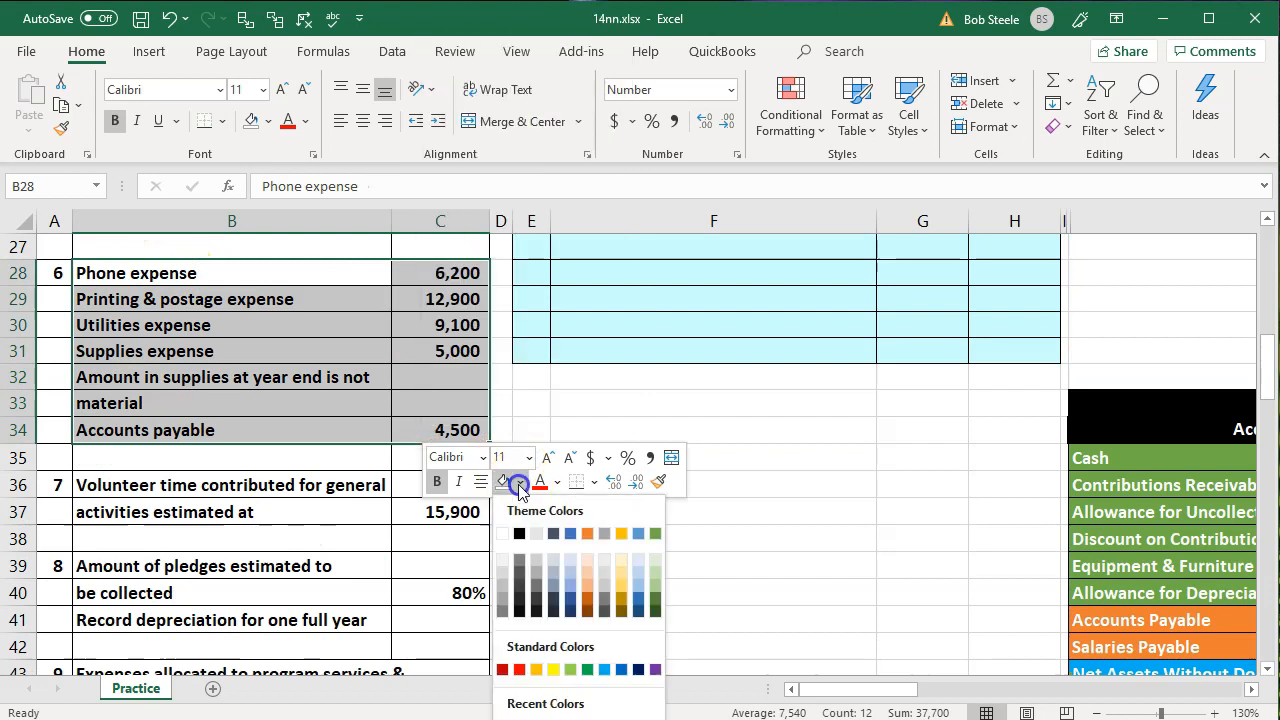
left_click(570, 670)
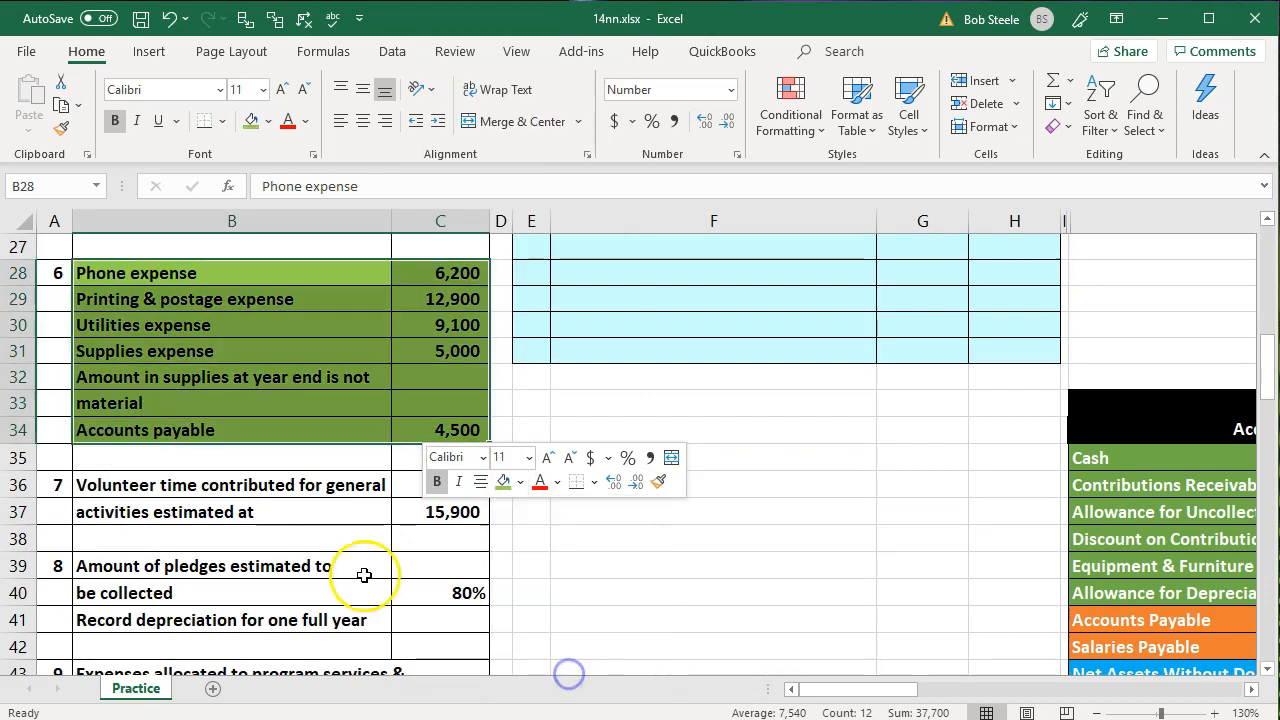
left_click(350, 565)
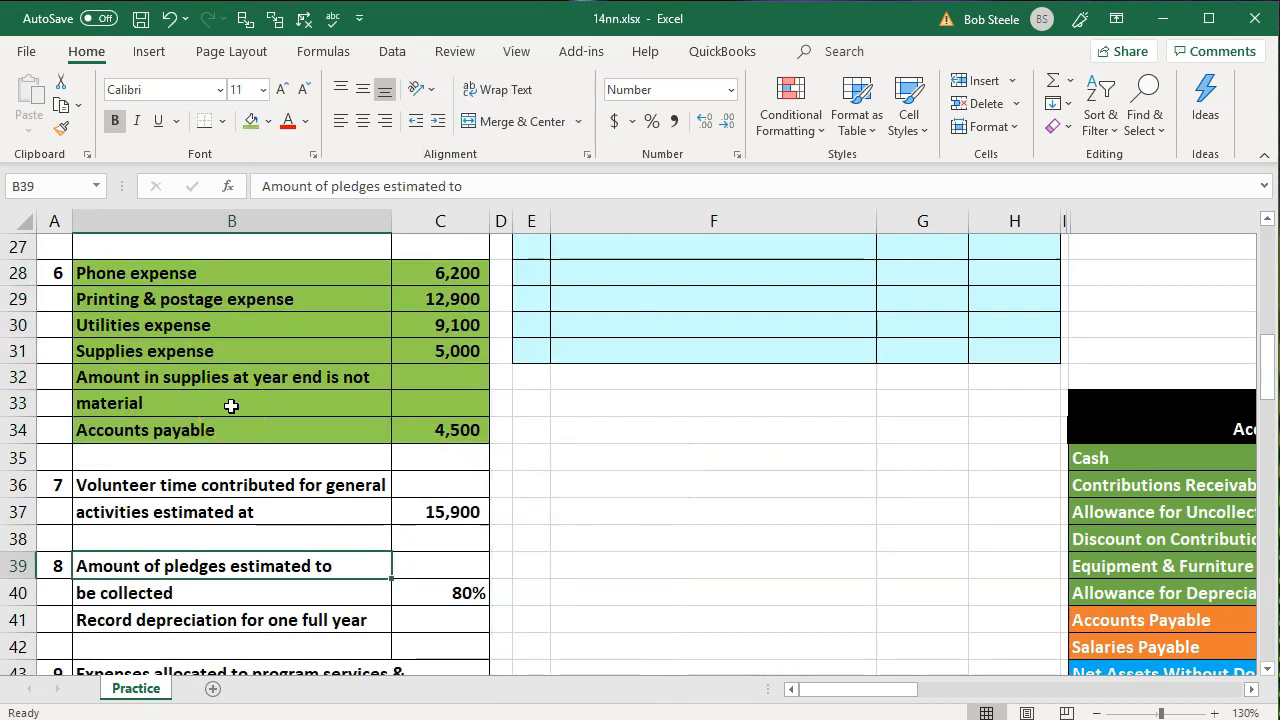
scroll(231, 405, "up", 1)
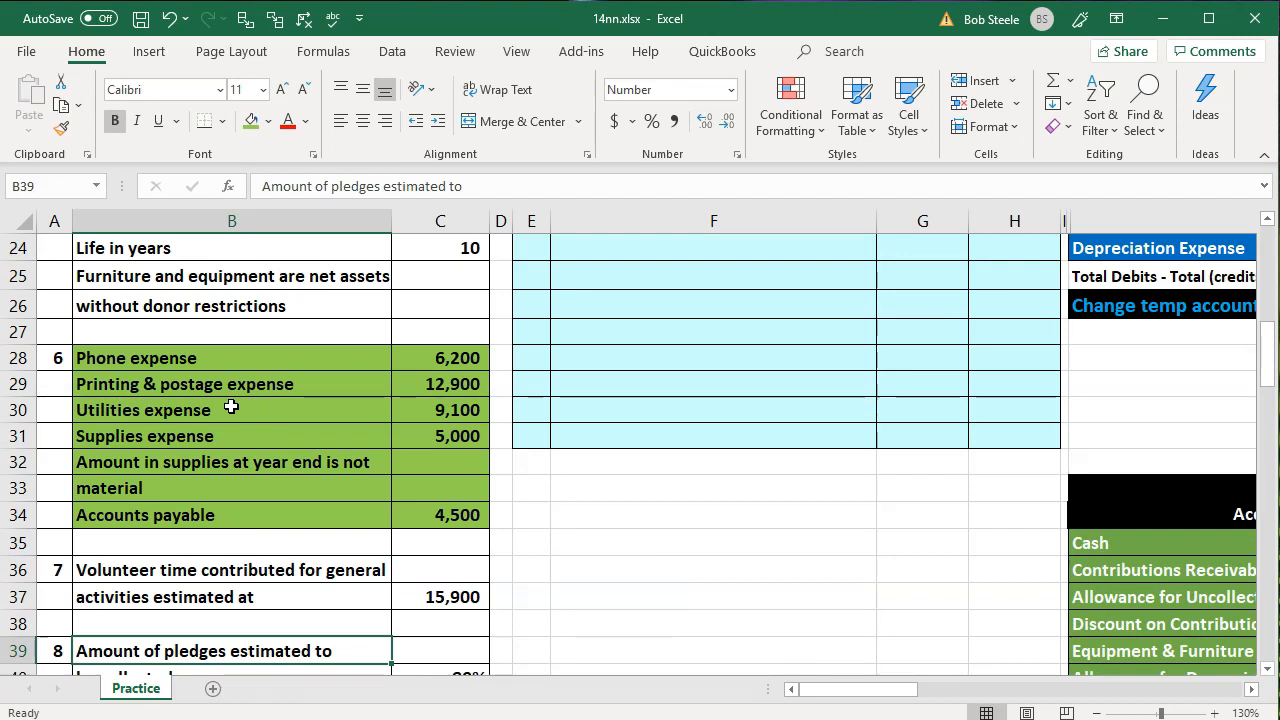
left_click(210, 360)
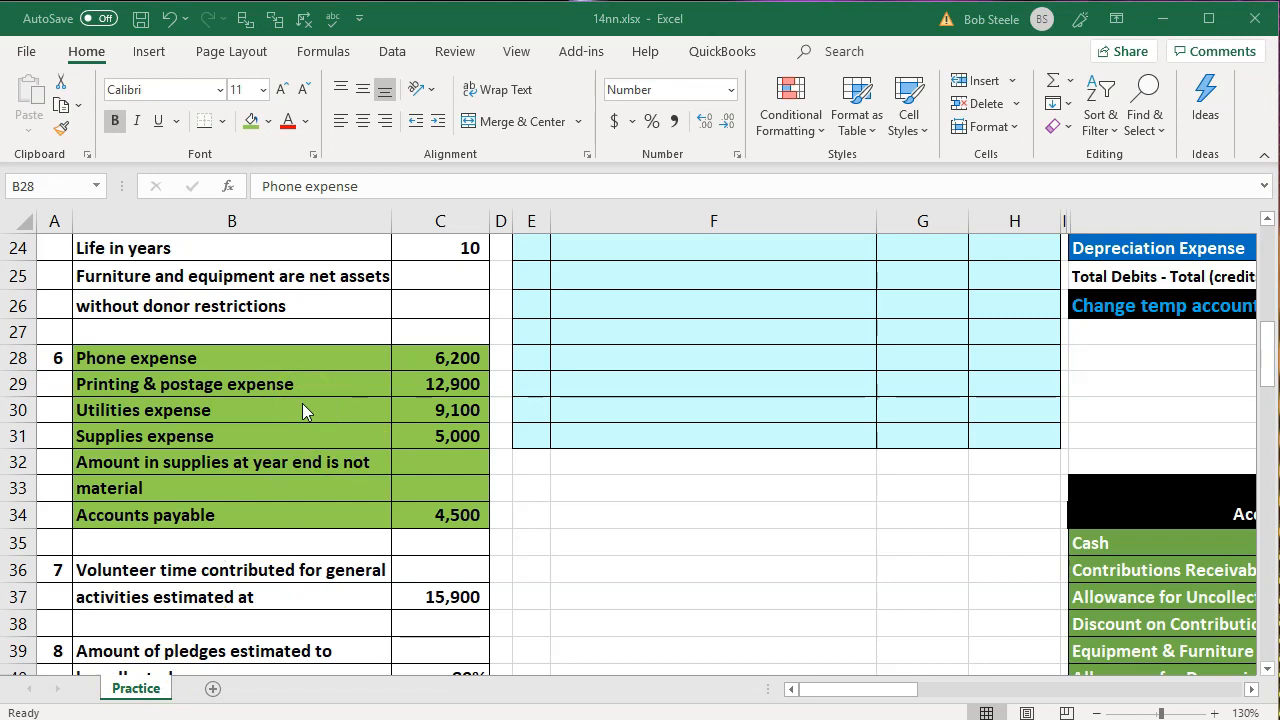
Number the new journal entry 6 in E23, below the transaction 5 entry
scroll(523, 434, "up", 2)
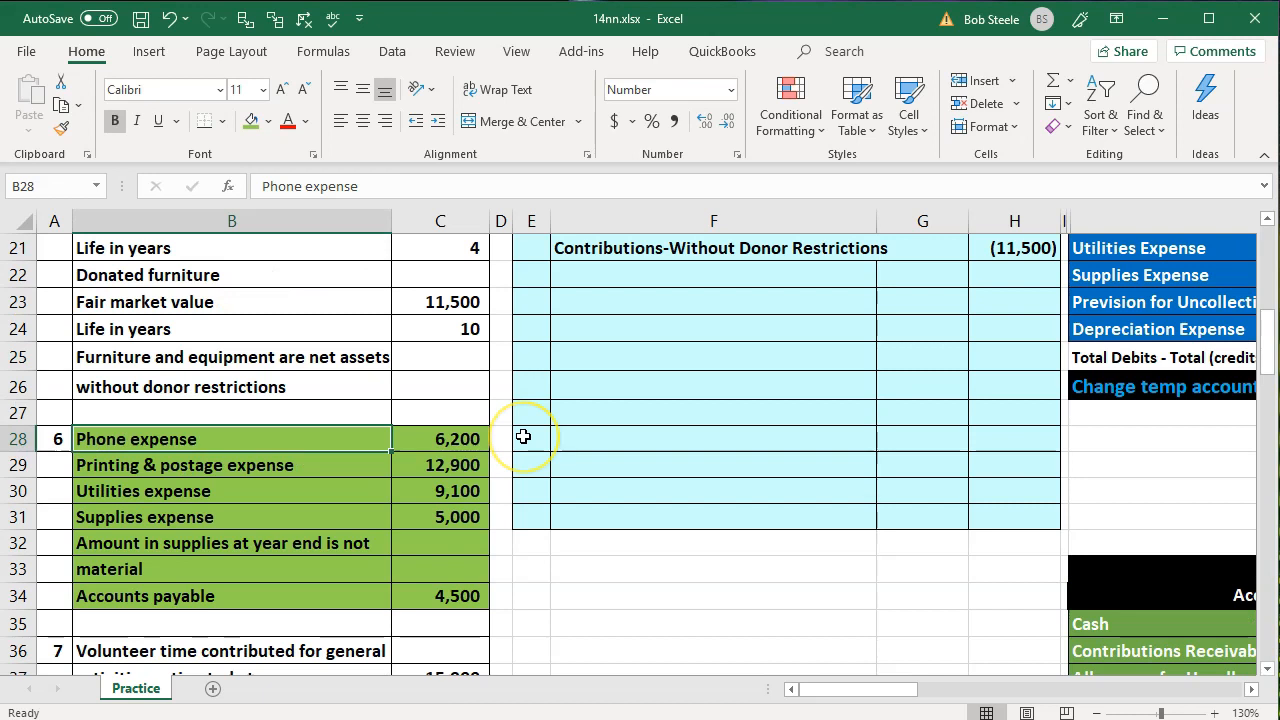
left_click(533, 384)
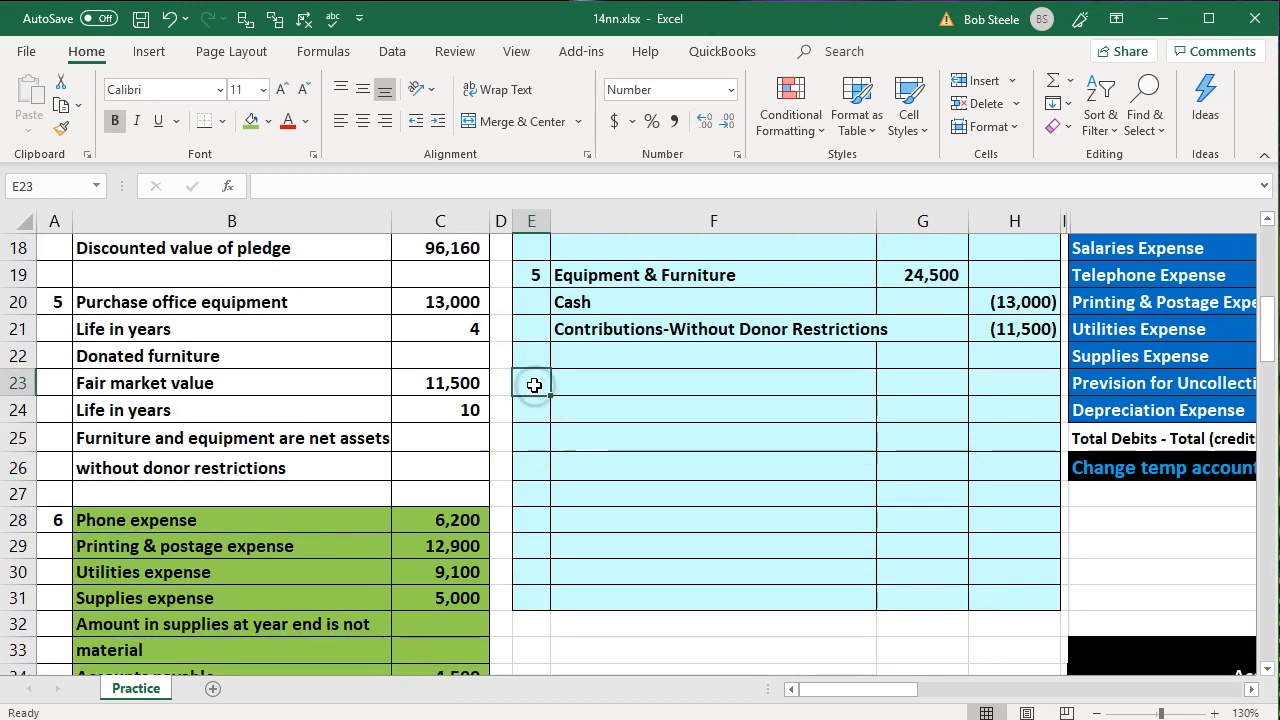
key("Down")
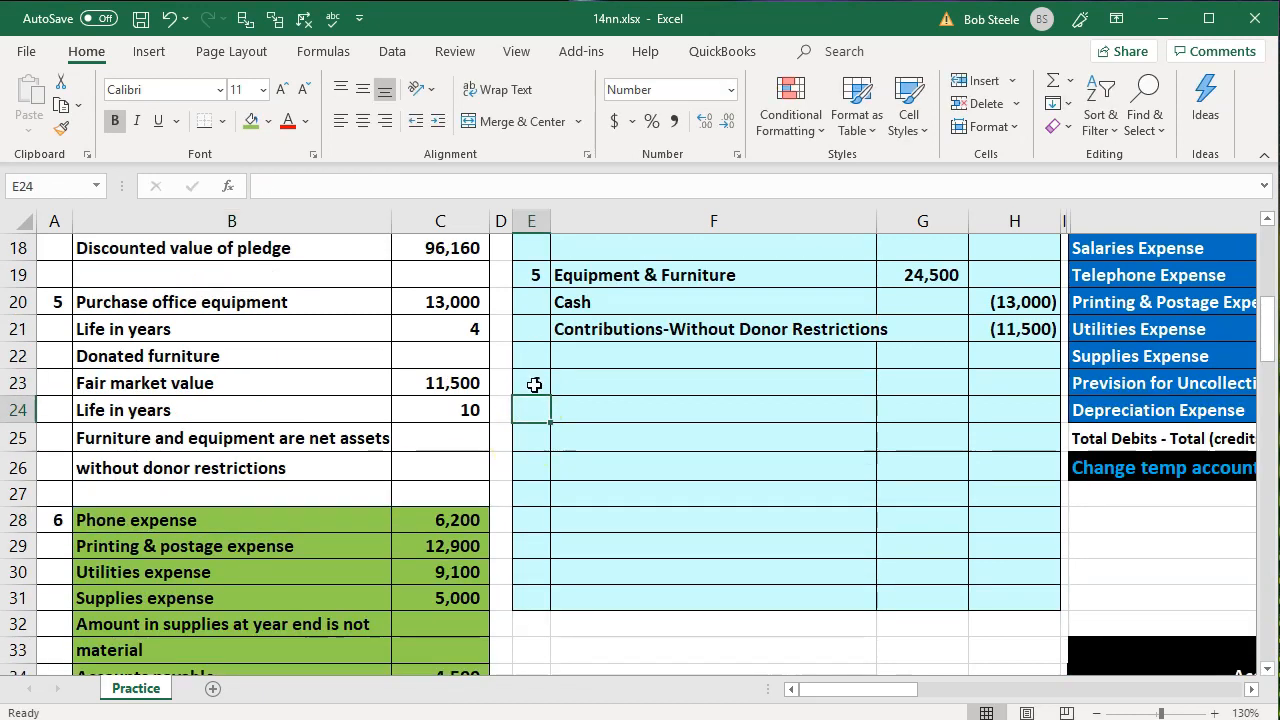
key("Right")
left_click(337, 516)
Link F23 to the Telephone Expense account name in the trial balance with the formula =O19
left_click(714, 393)
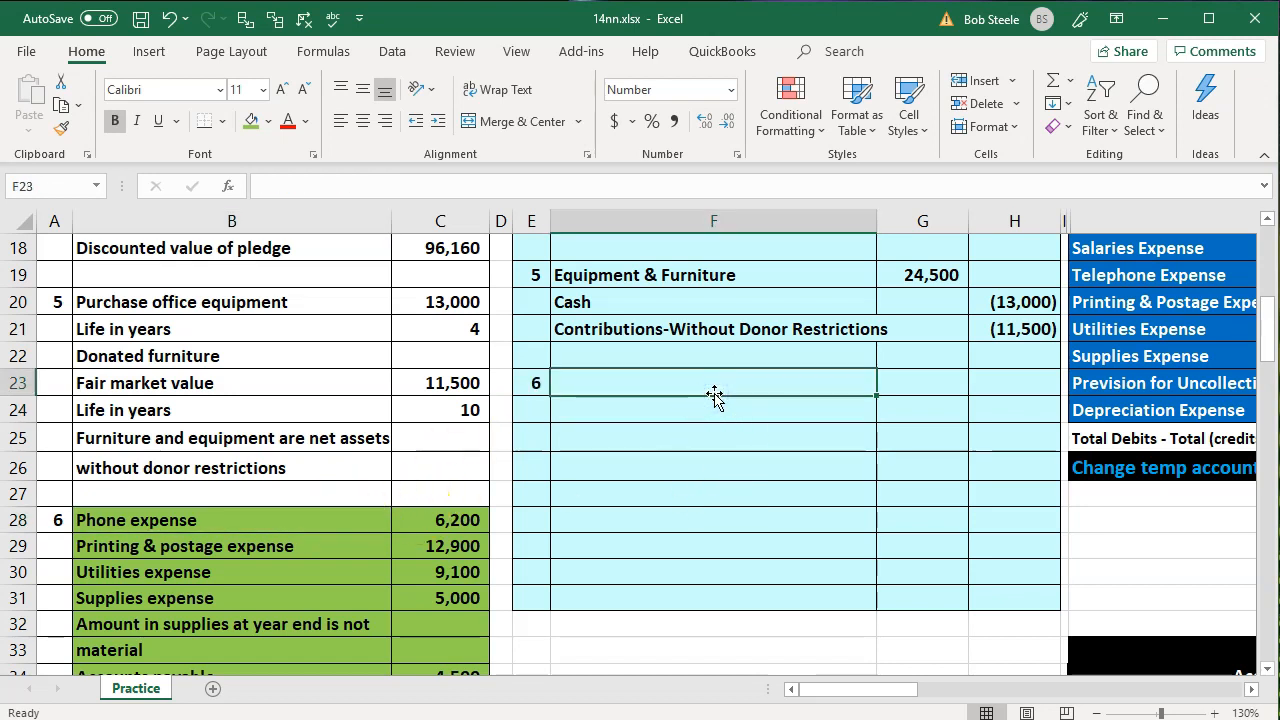
type("=")
key("Right")
key("Right")
key("Right")
key("Right")
key("Up")
key("Up")
key("Up")
key("Up")
key("Up")
key("Up")
key("Up")
key("Up")
key("Right")
key("Right")
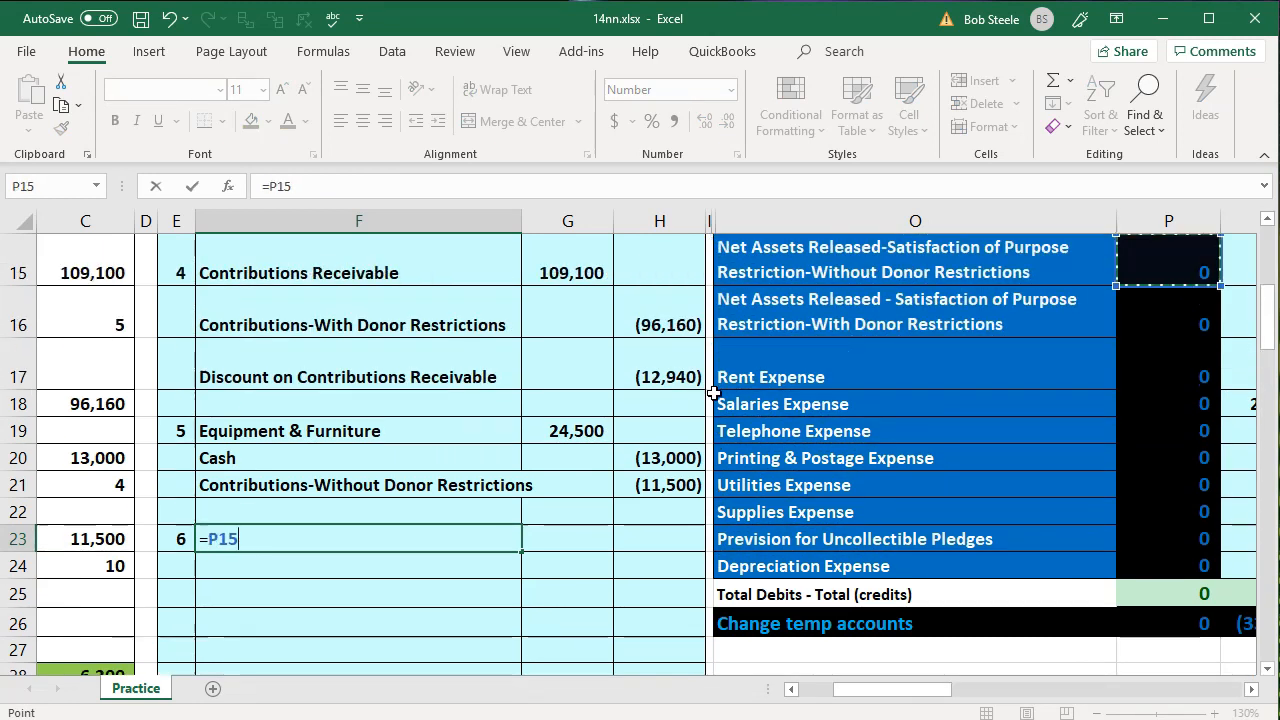
key("Right")
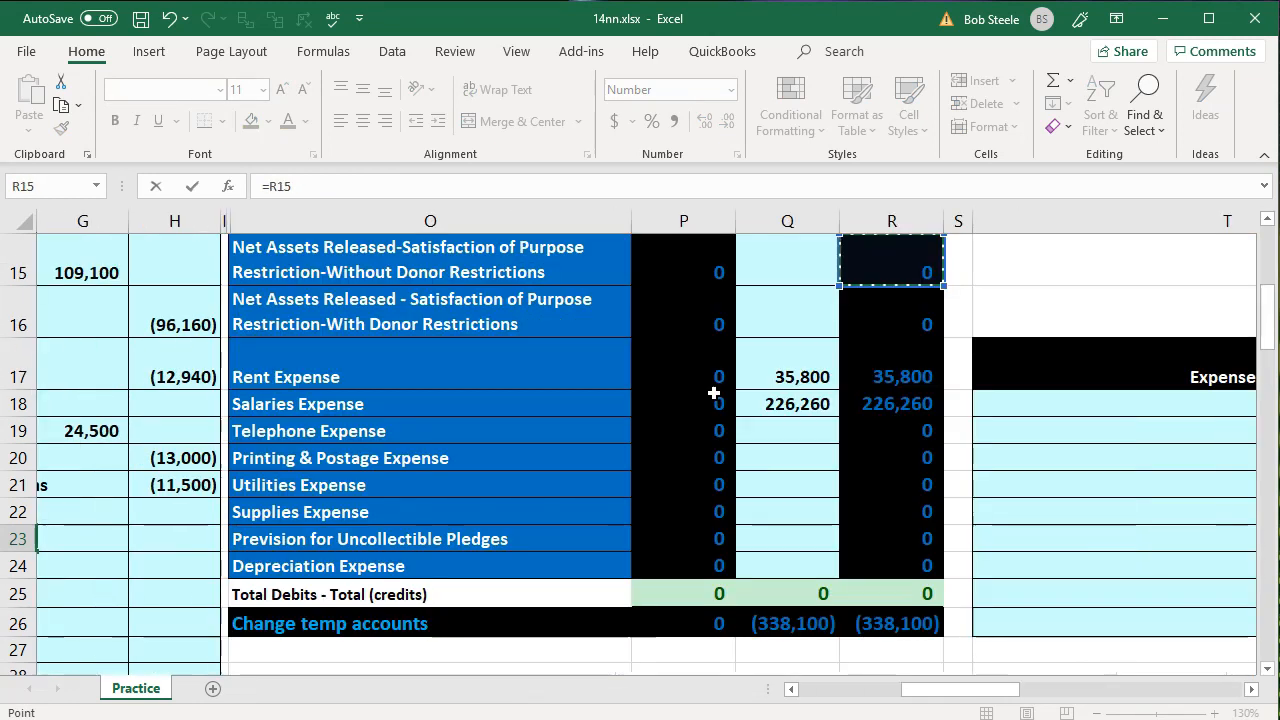
left_click(449, 432)
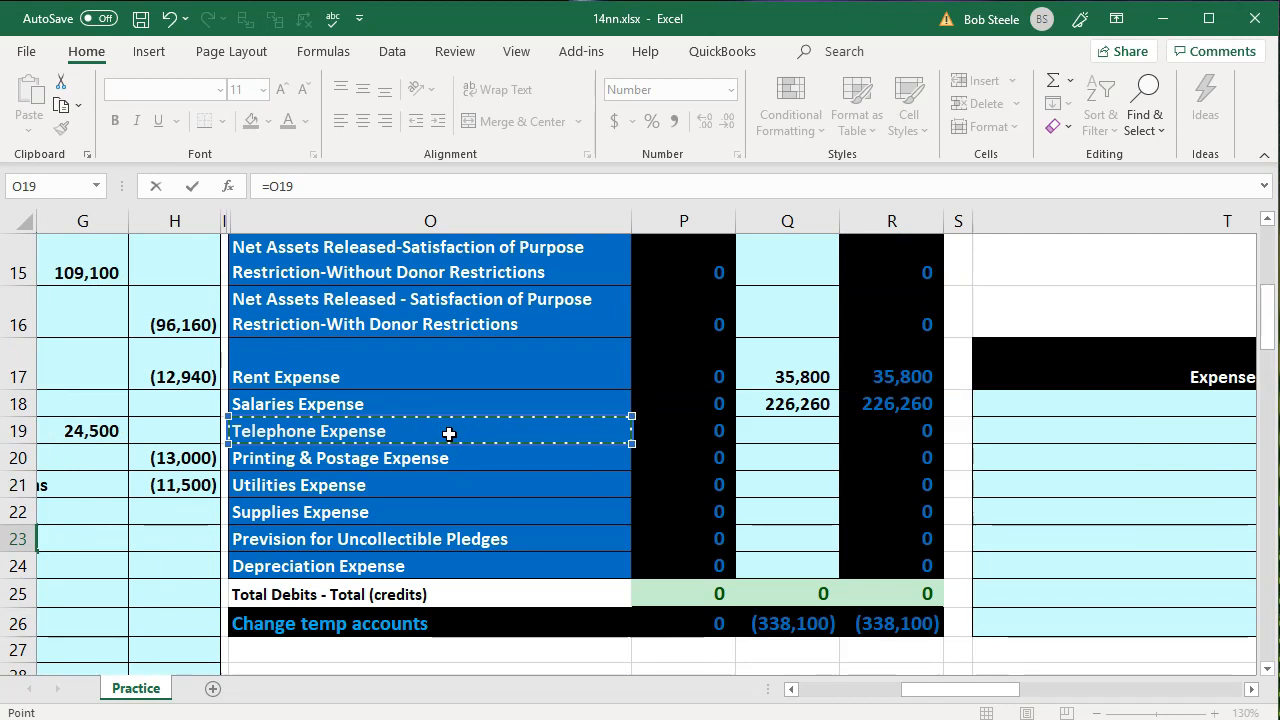
key("Return")
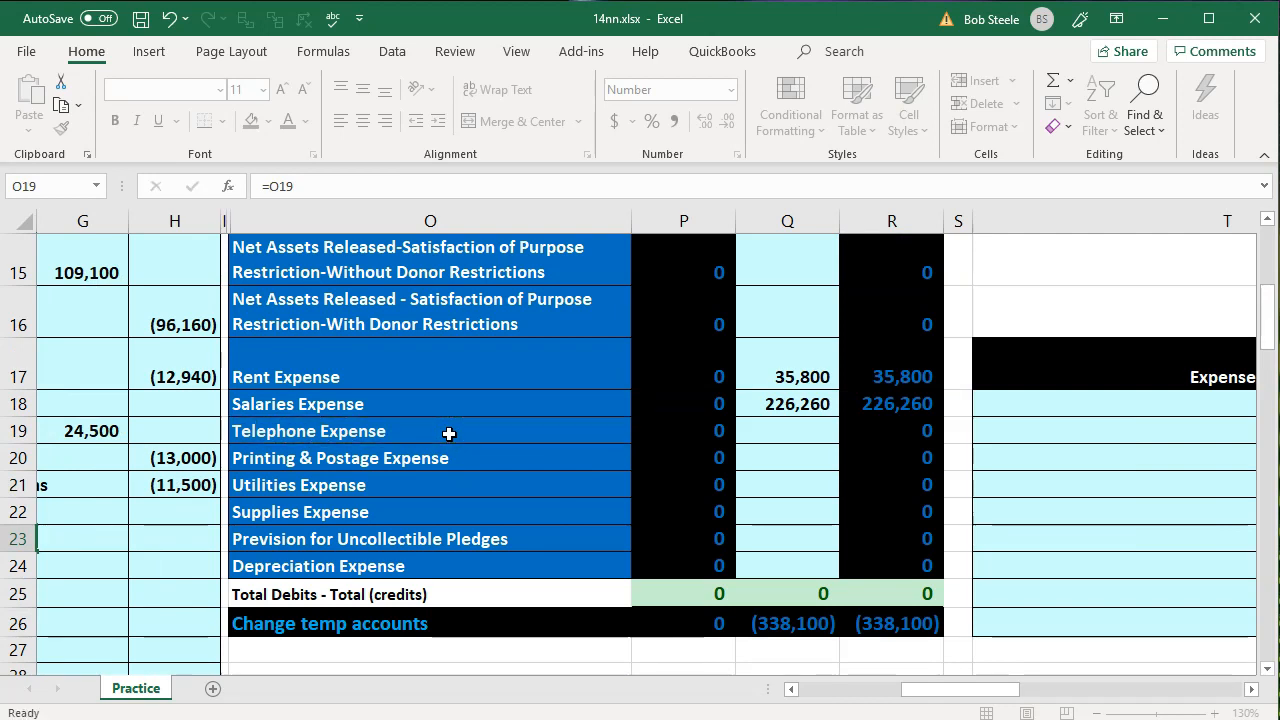
Link F24 to the Printing & Postage Expense account name in the trial balance with the formula =O20
key("Left")
key("Left")
key("Left")
key("Left")
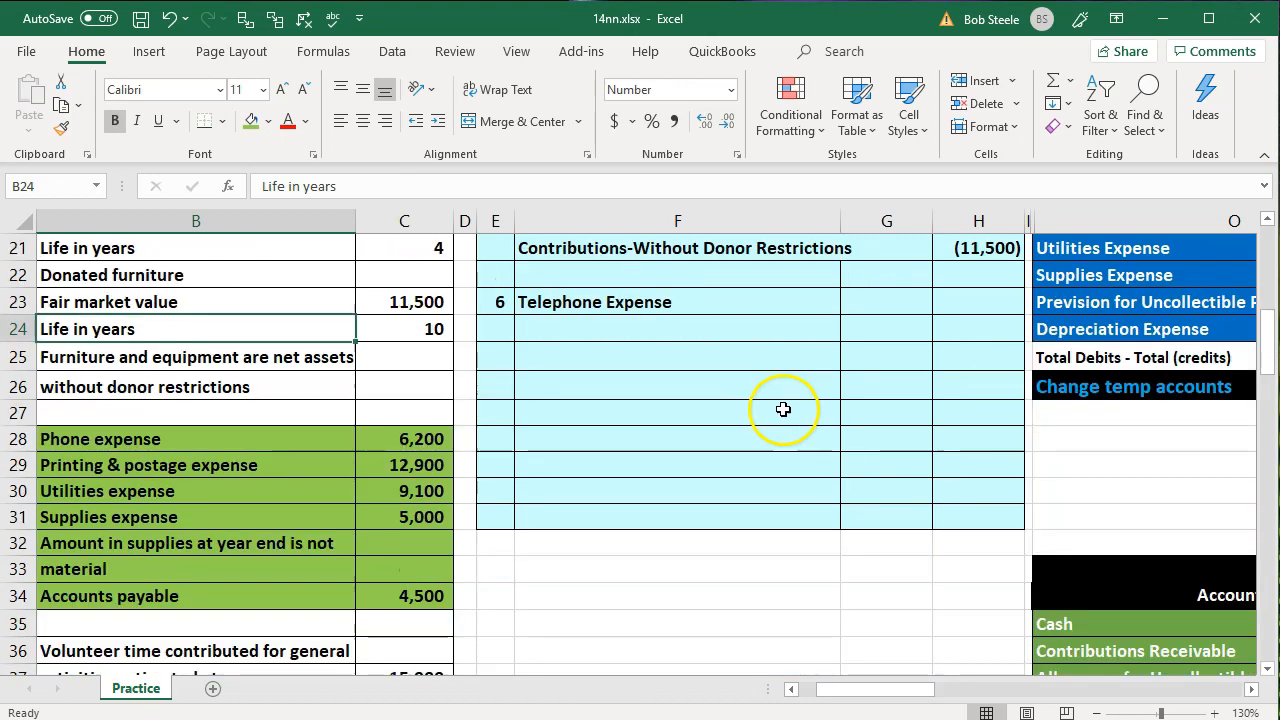
scroll(777, 400, "down", 2)
left_click(145, 465)
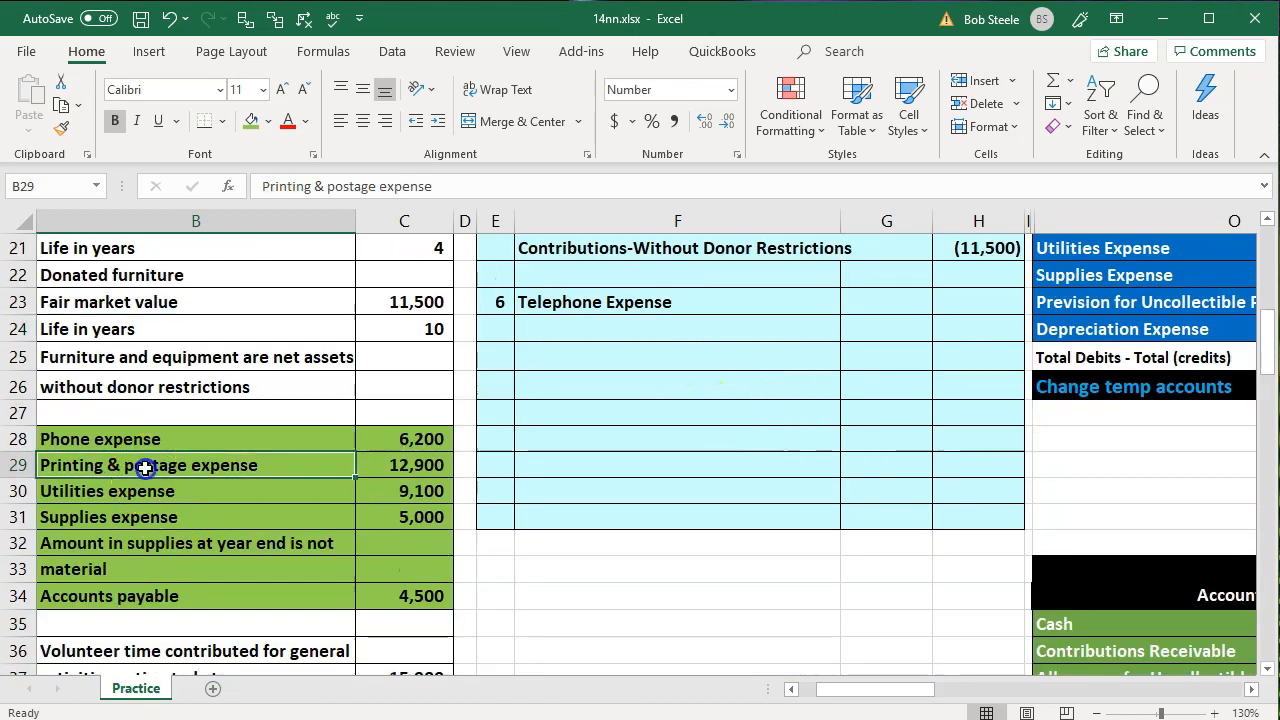
left_click(582, 328)
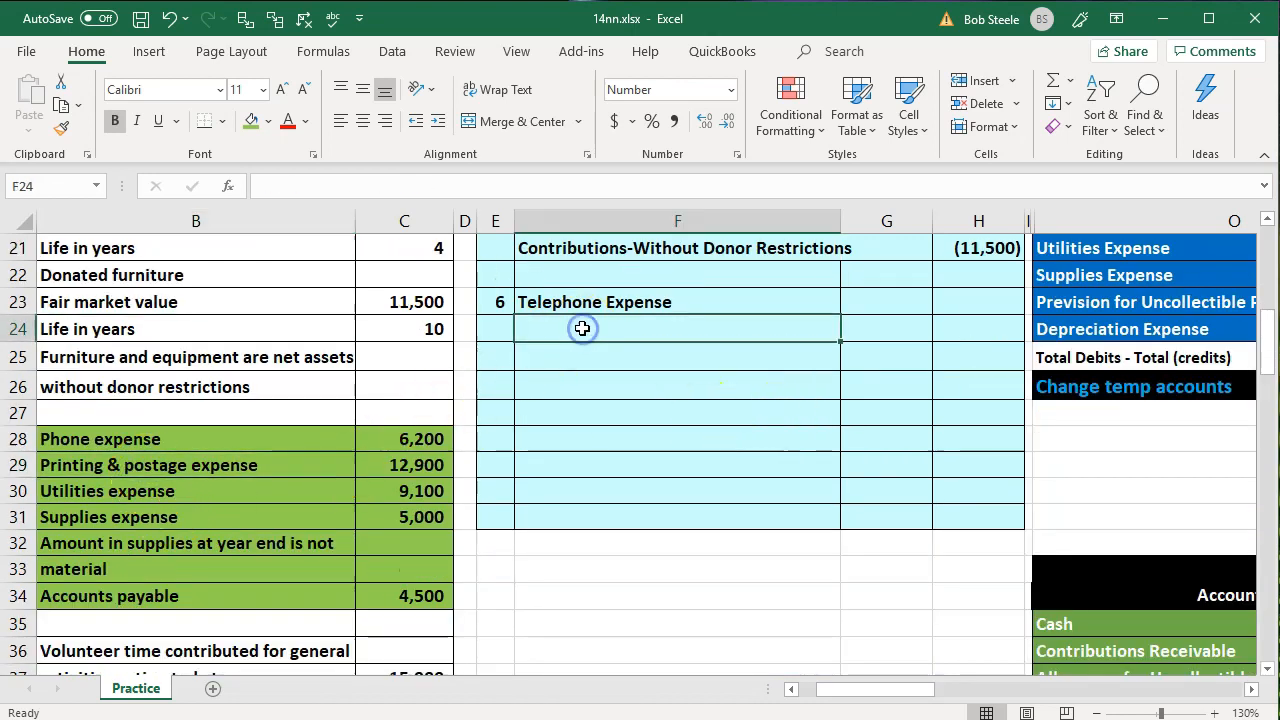
type("=")
key("Right")
key("Right")
key("Right")
key("Right")
key("Up")
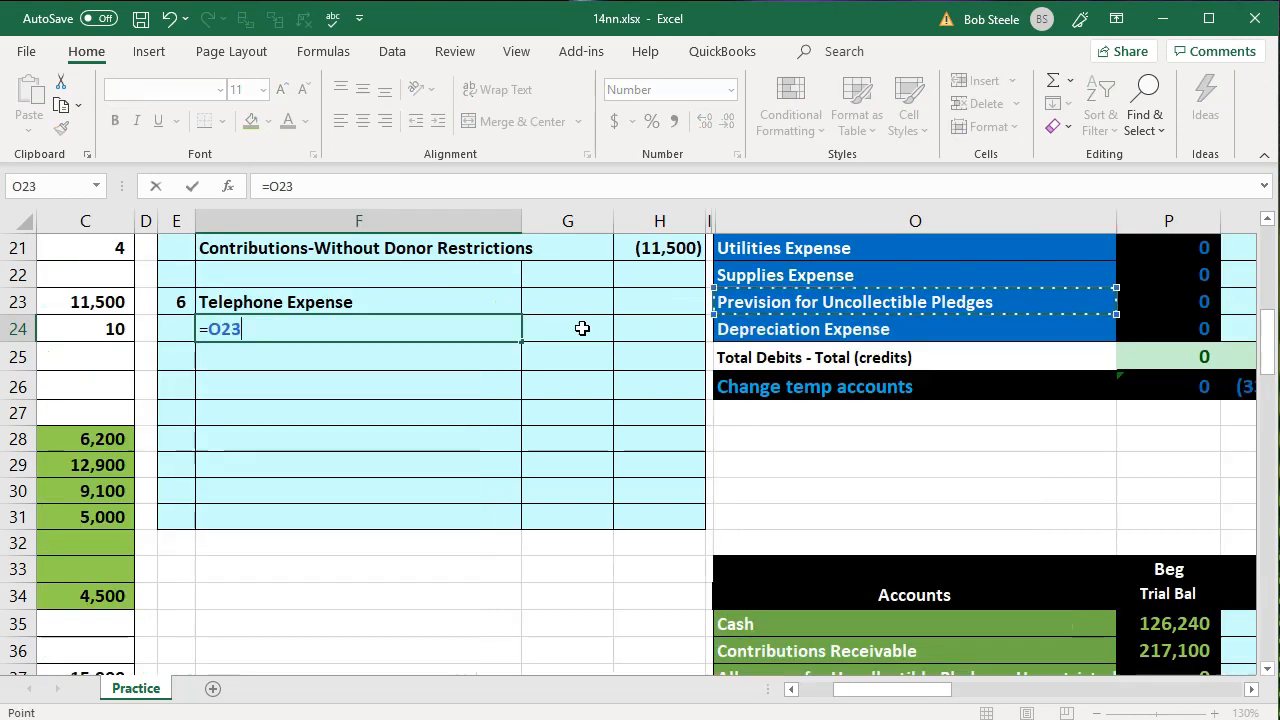
key("Up")
key("Up")
key("Up")
key("Up")
key("Down")
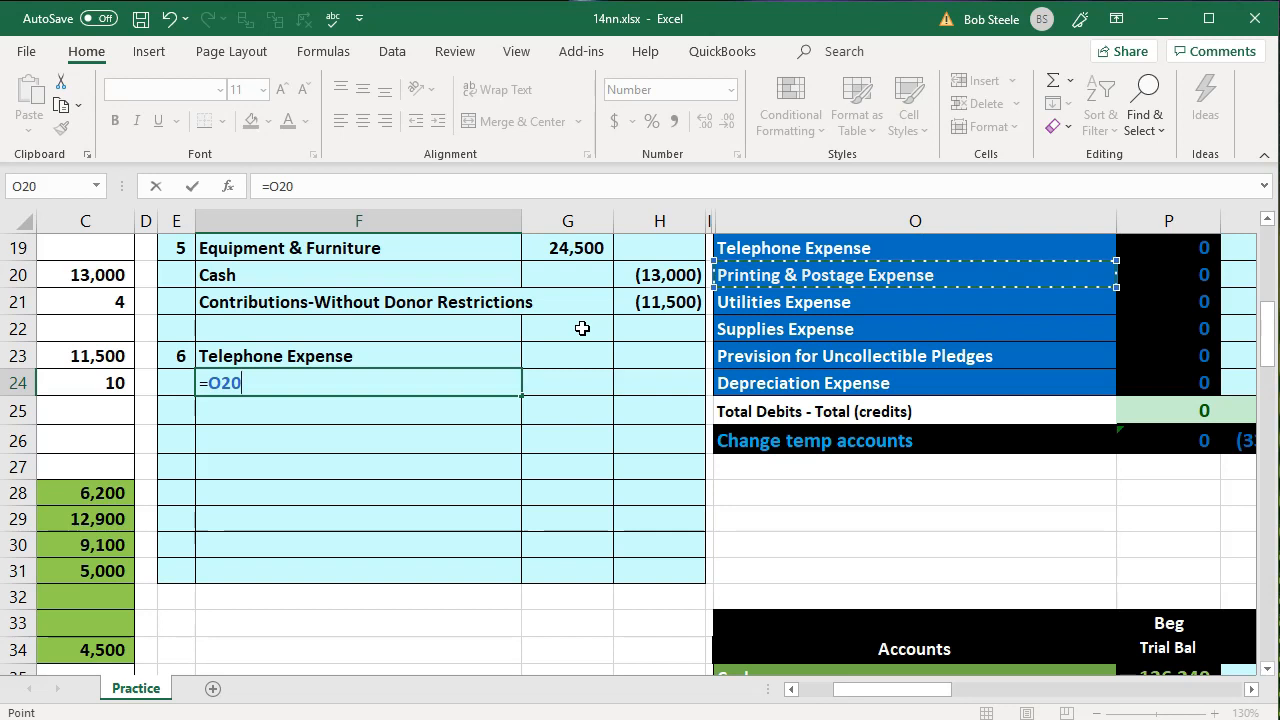
key("Return")
Link F25 to the Utilities Expense account name in the trial balance with the formula =O21
key("Left")
key("Left")
key("Left")
key("Left")
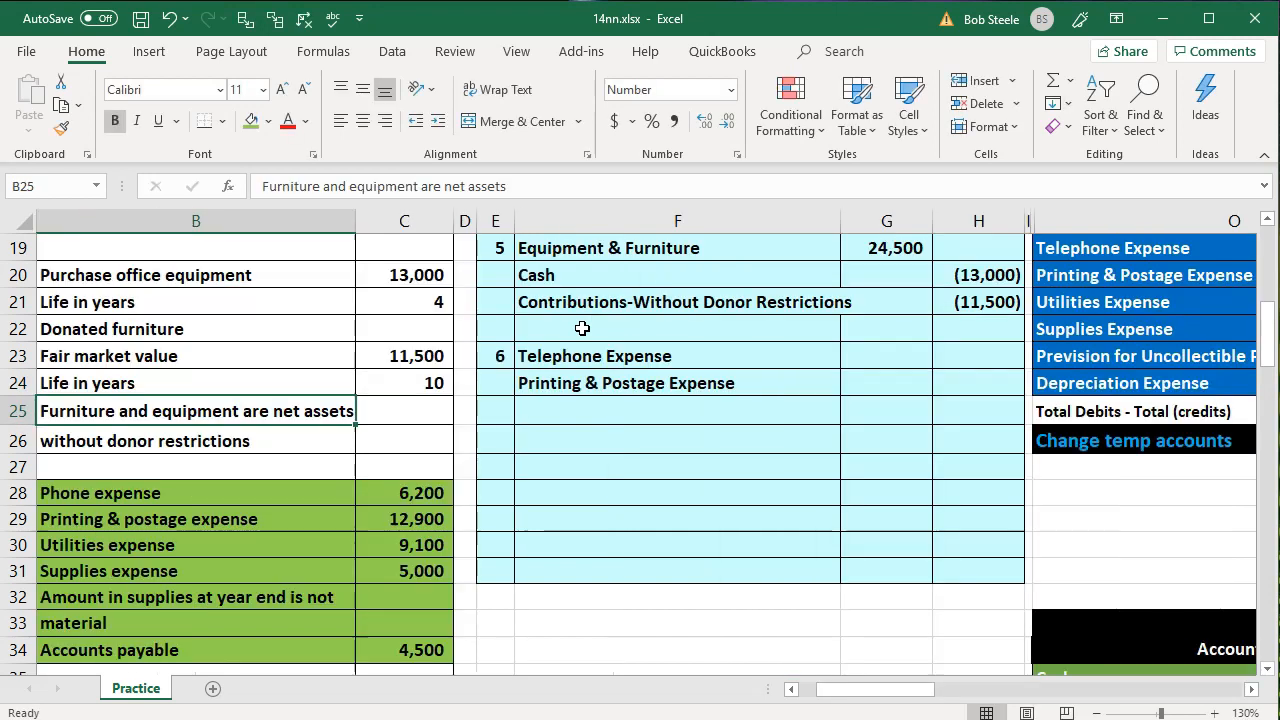
left_click(577, 402)
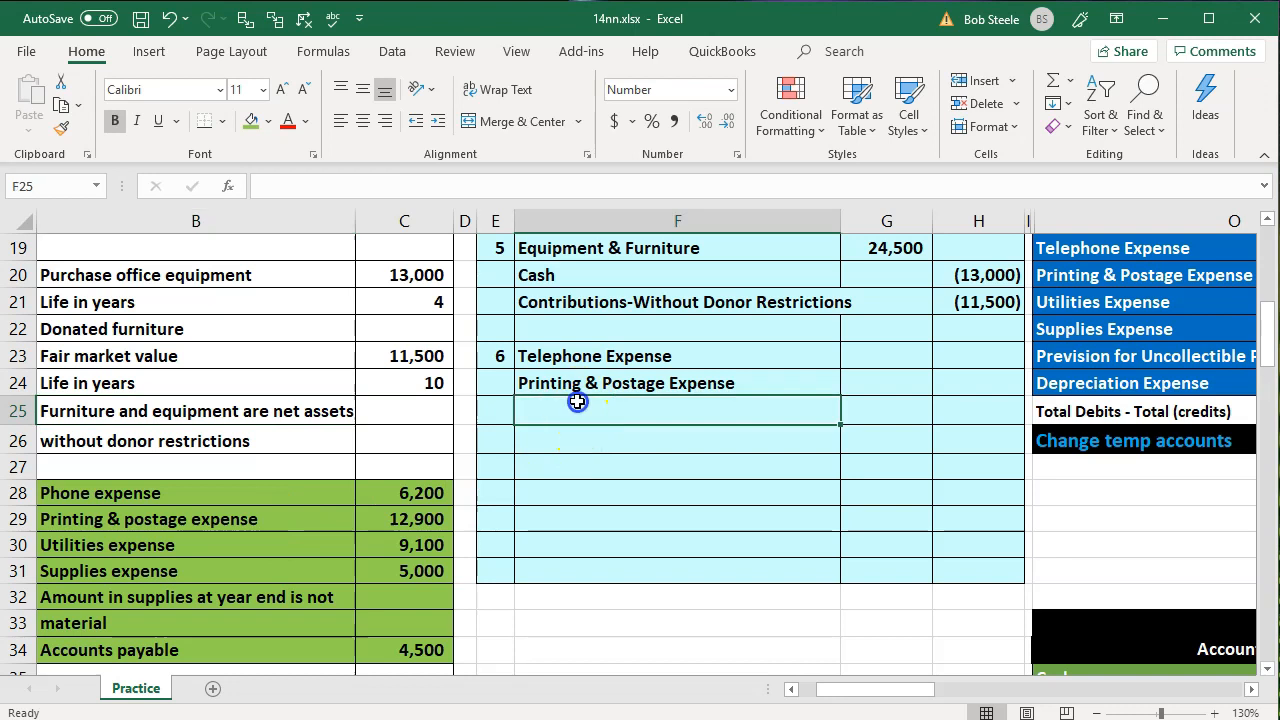
type("=")
key("Right")
key("Right")
key("Right")
key("Right")
key("Right")
key("Right")
key("Up")
key("Up")
key("Up")
key("Up")
key("Left")
key("Left")
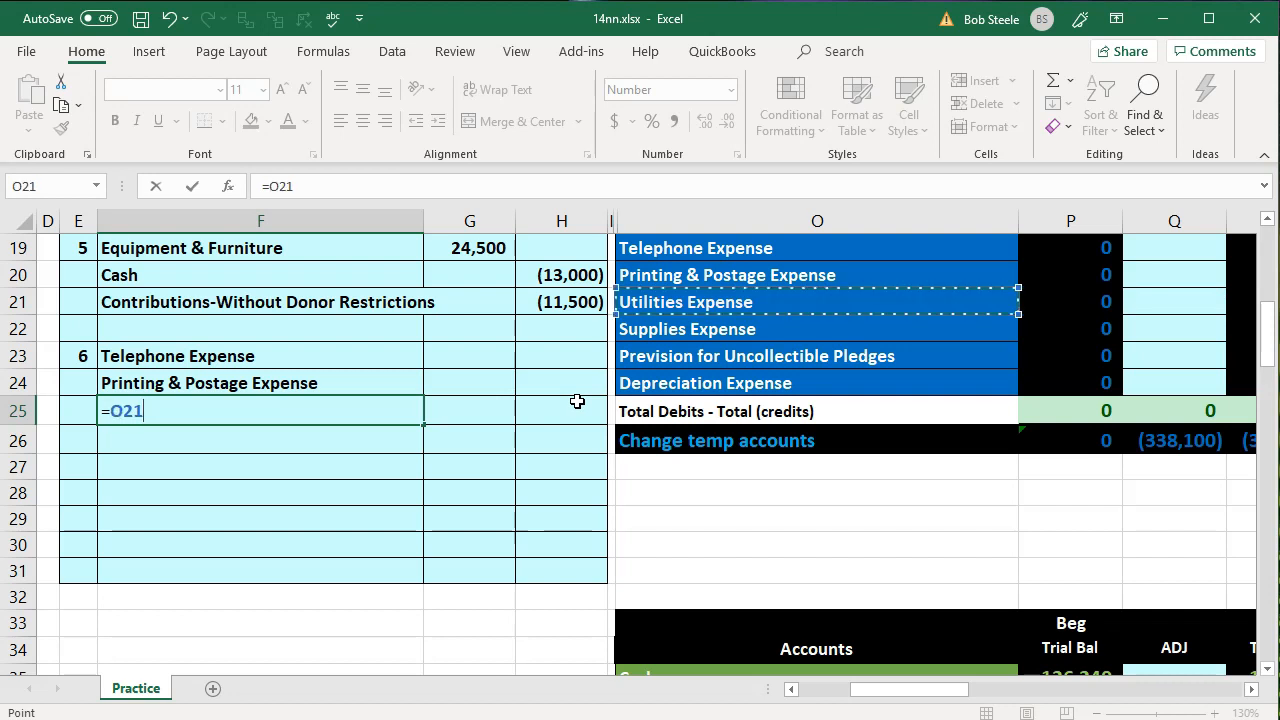
key("Return")
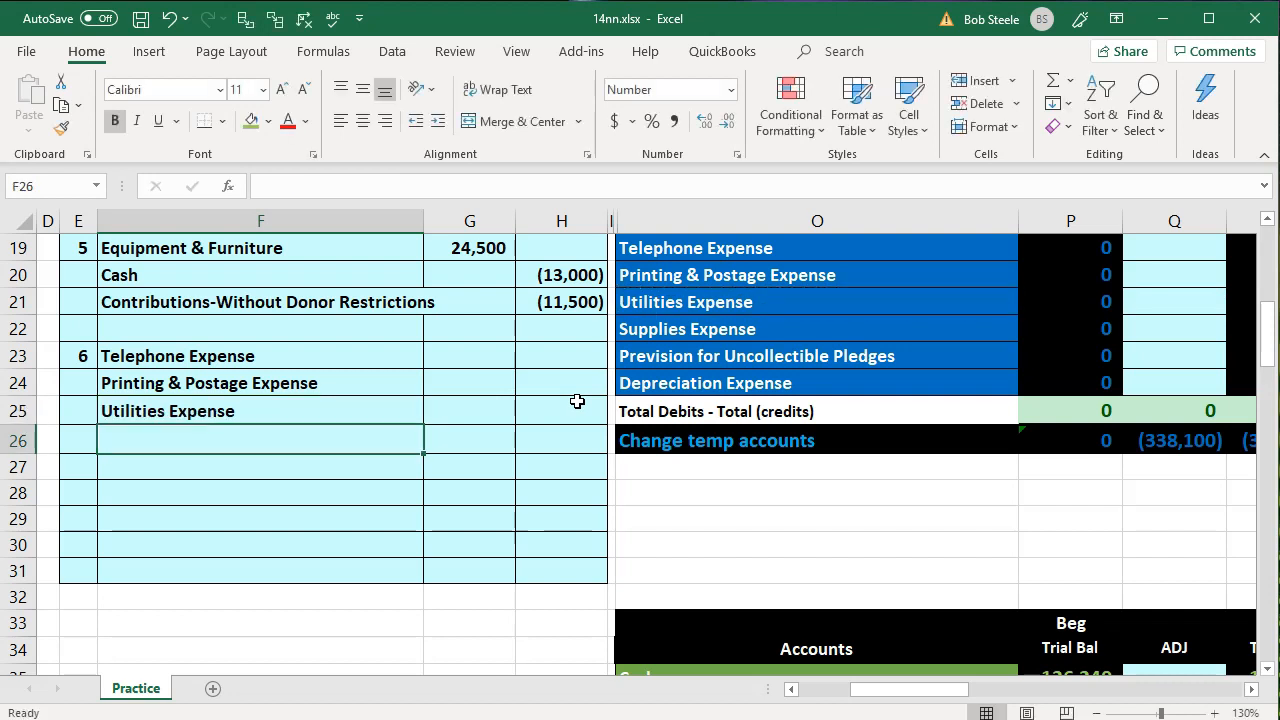
Link F26 to the Supplies Expense account name in the trial balance
key("Left")
key("Left")
key("Left")
key("Left")
key("Left")
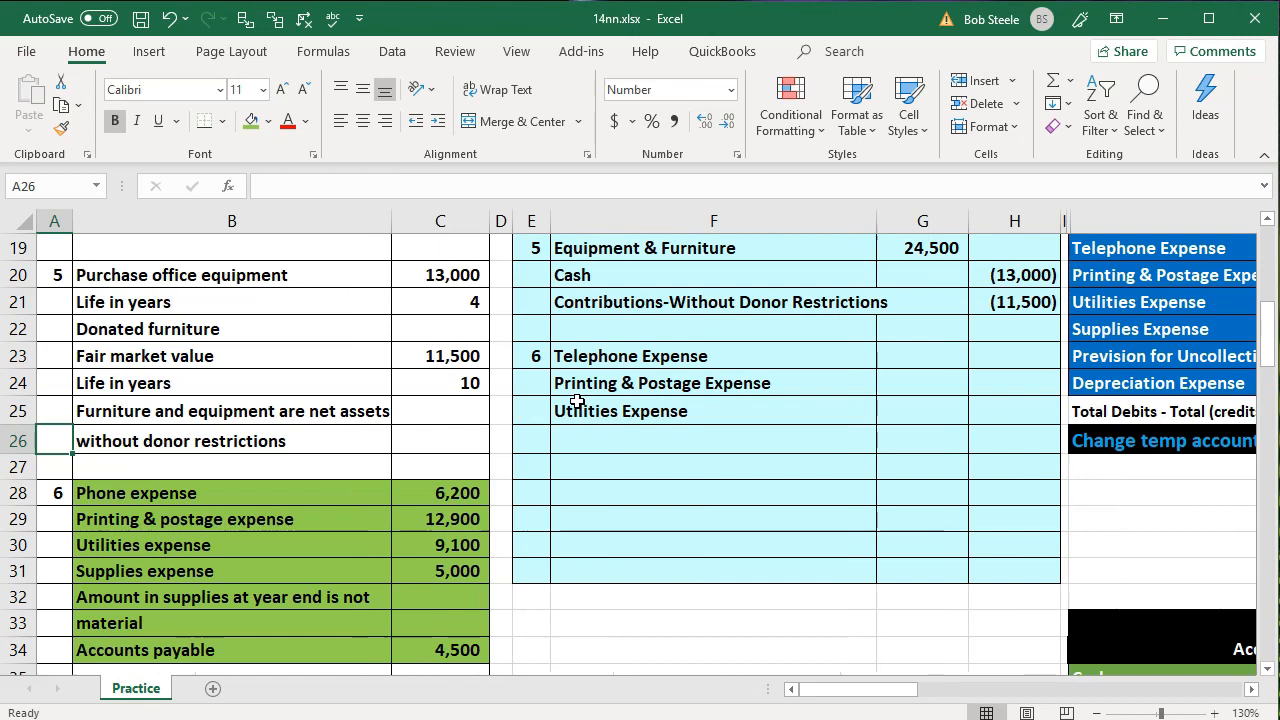
left_click(192, 566)
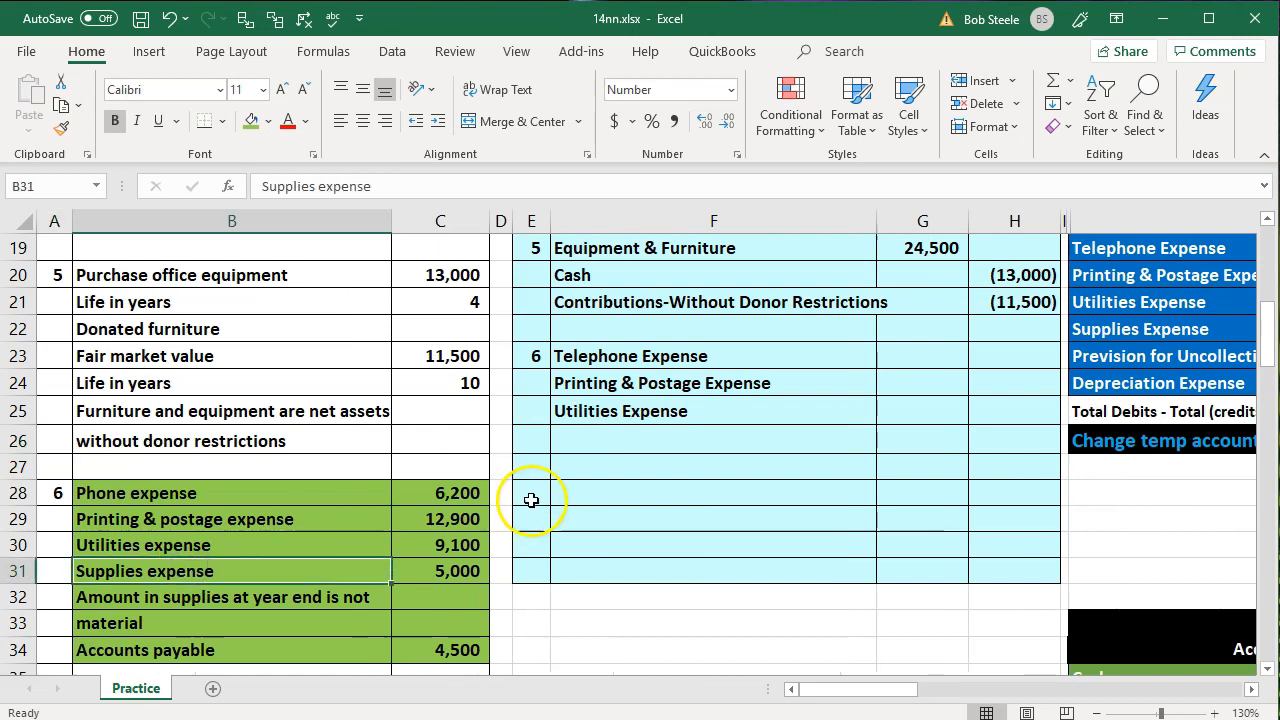
left_click(583, 444)
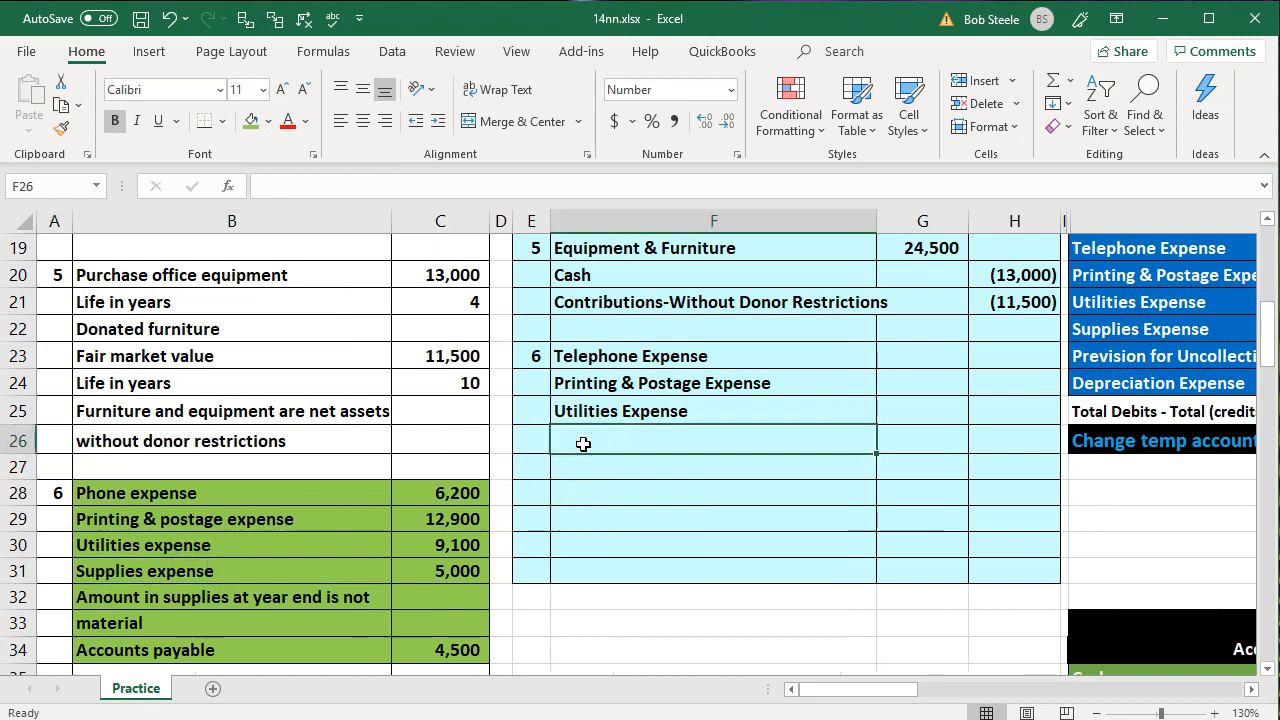
type("=")
key("Right")
key("Right")
key("Right")
key("Right")
key("Right")
key("Up")
key("Up")
key("Up")
key("Up")
key("Left")
key("Return")
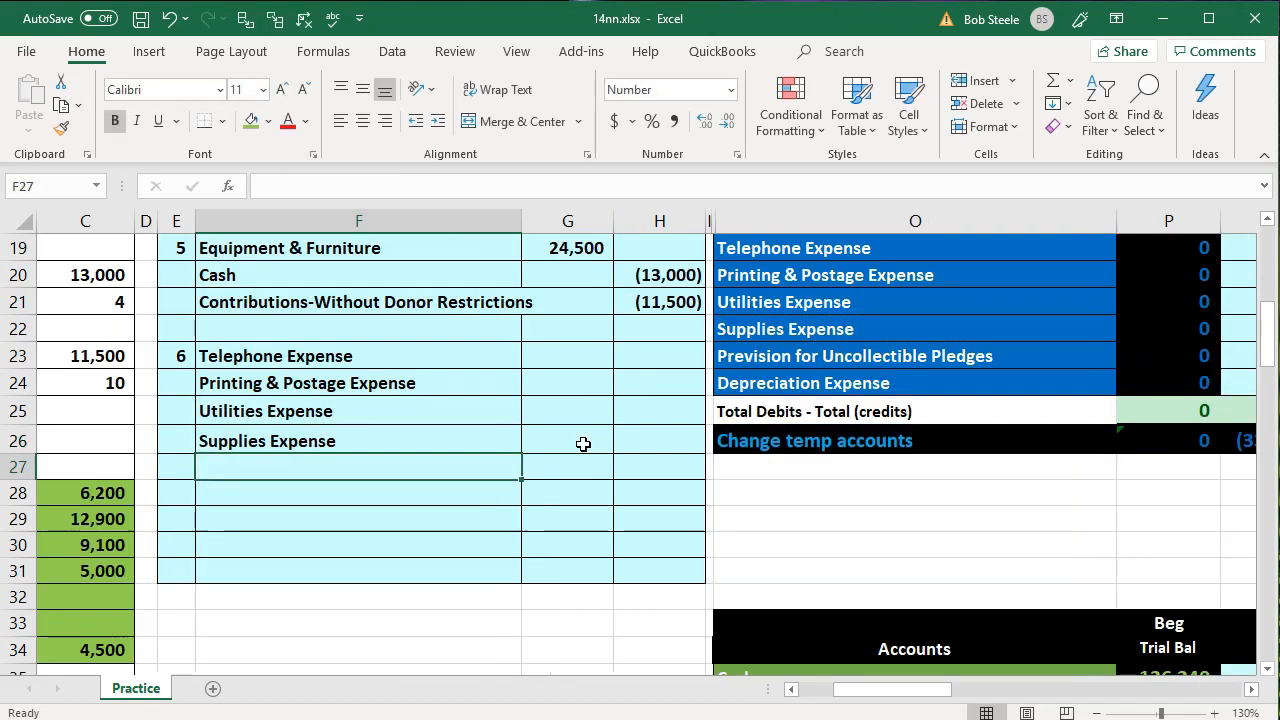
Review the year-end supplies note and accounts payable amount for transaction 6, and locate Accounts Payable in the trial balance
key("Left")
key("Left")
key("Left")
key("Left")
key("Left")
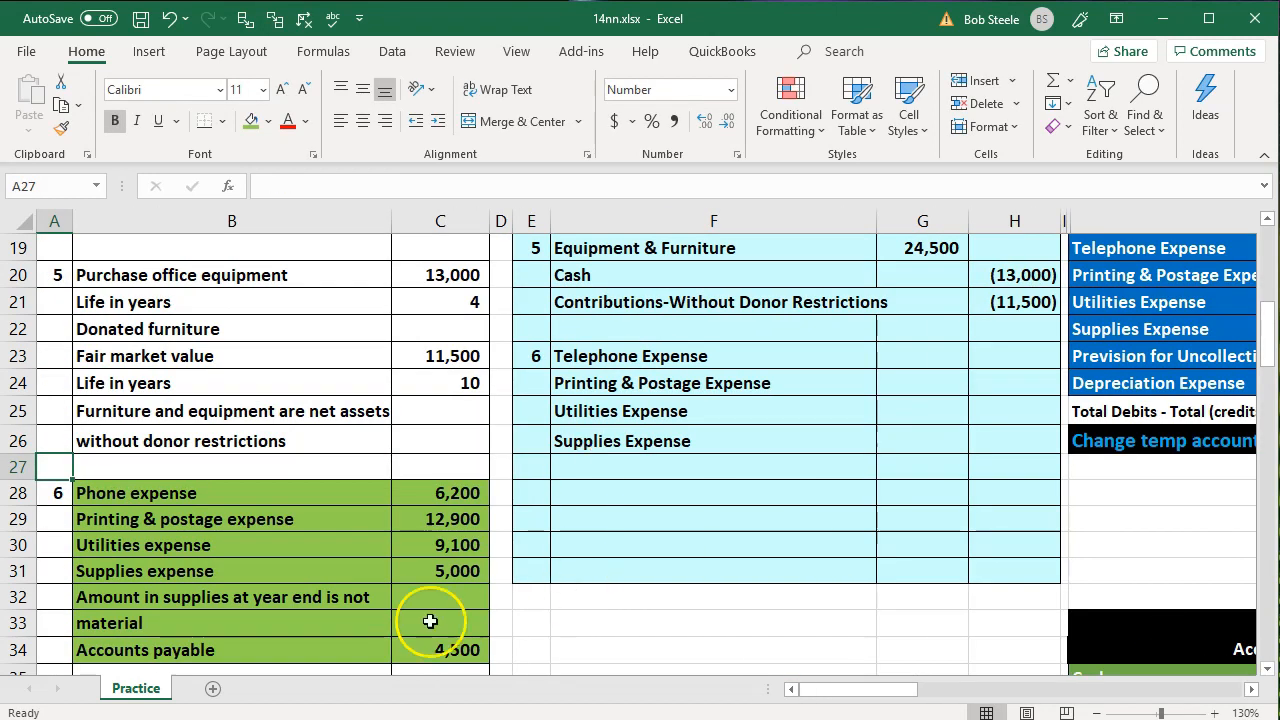
left_click(269, 622)
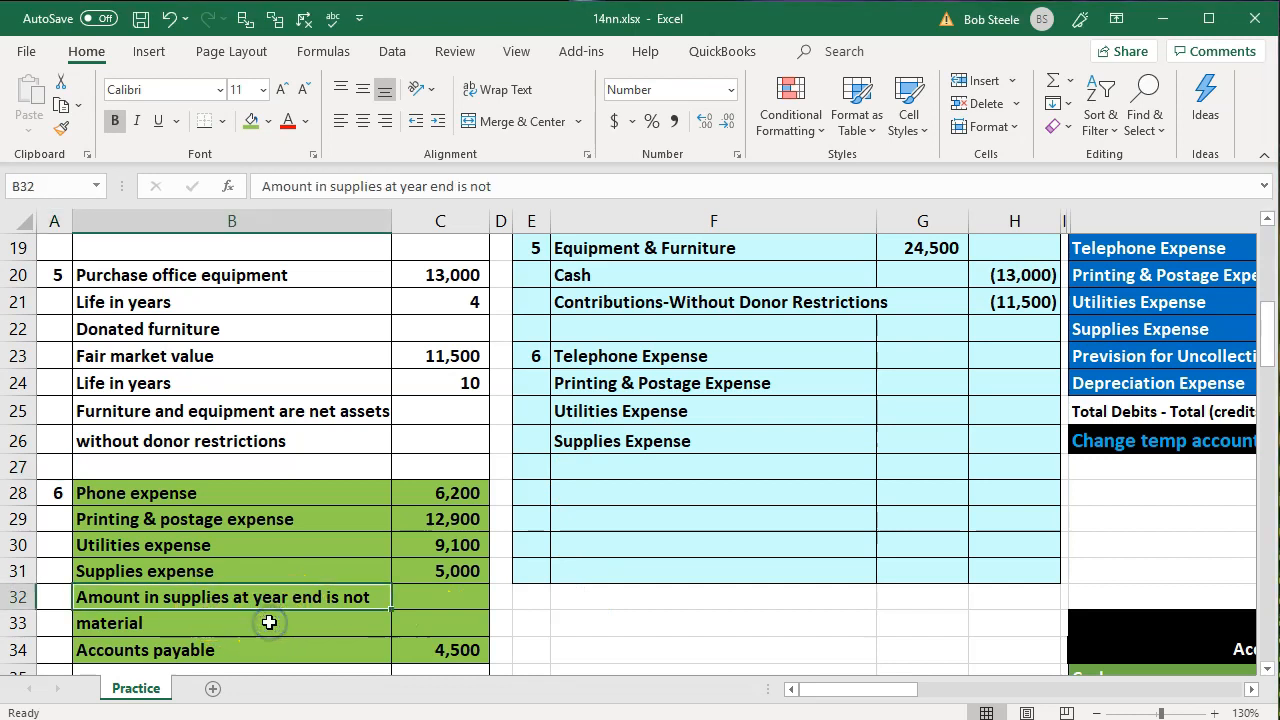
left_click(341, 640)
scroll(341, 640, "down", 1)
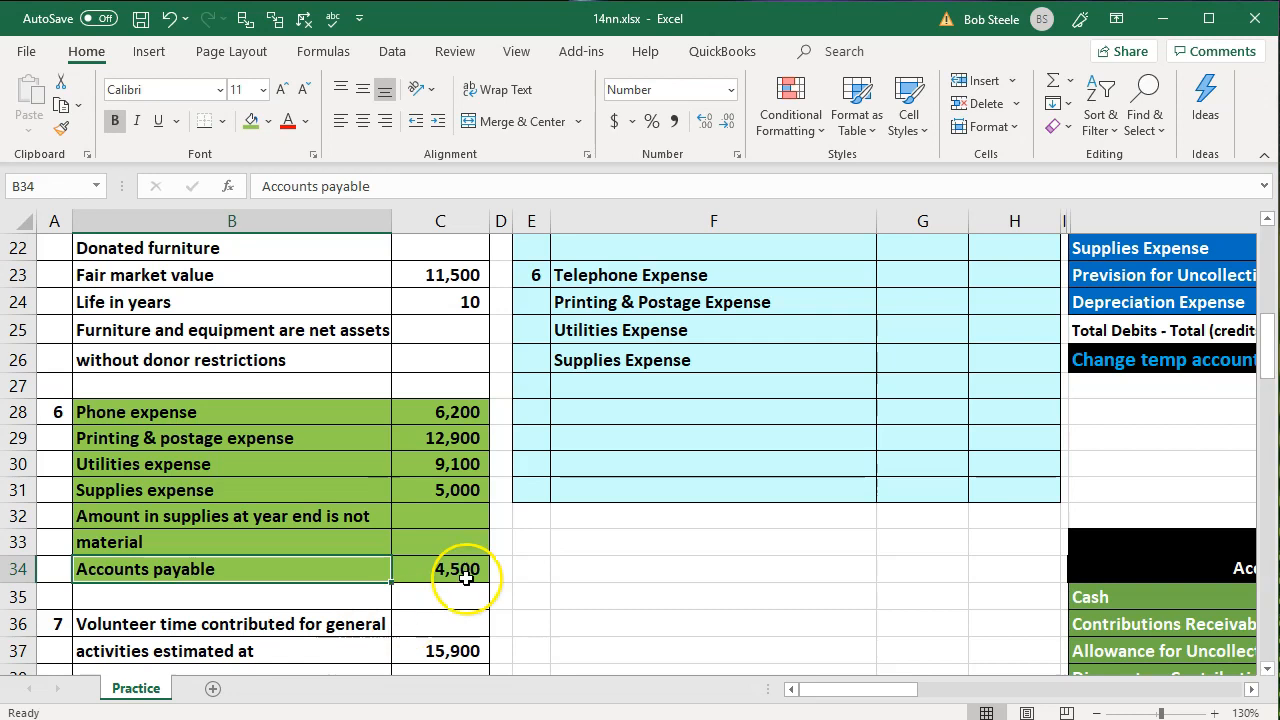
left_click(946, 466)
scroll(946, 466, "up", 3)
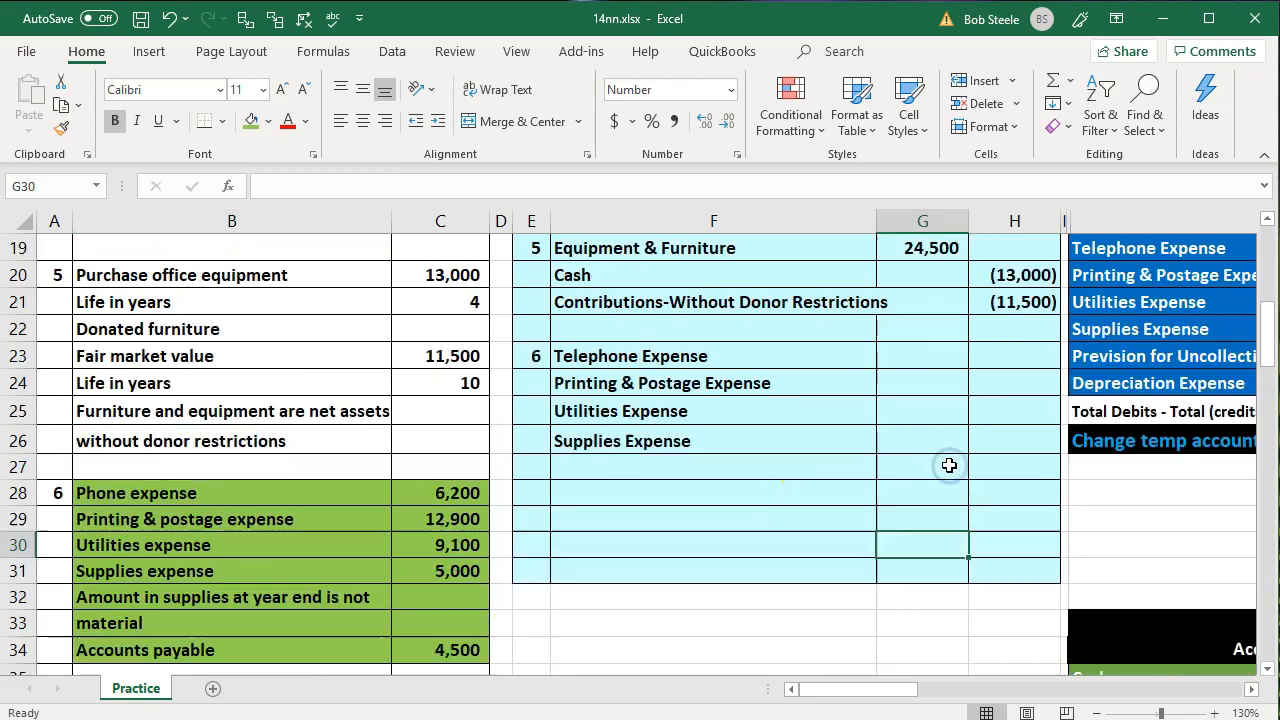
scroll(949, 465, "up", 3)
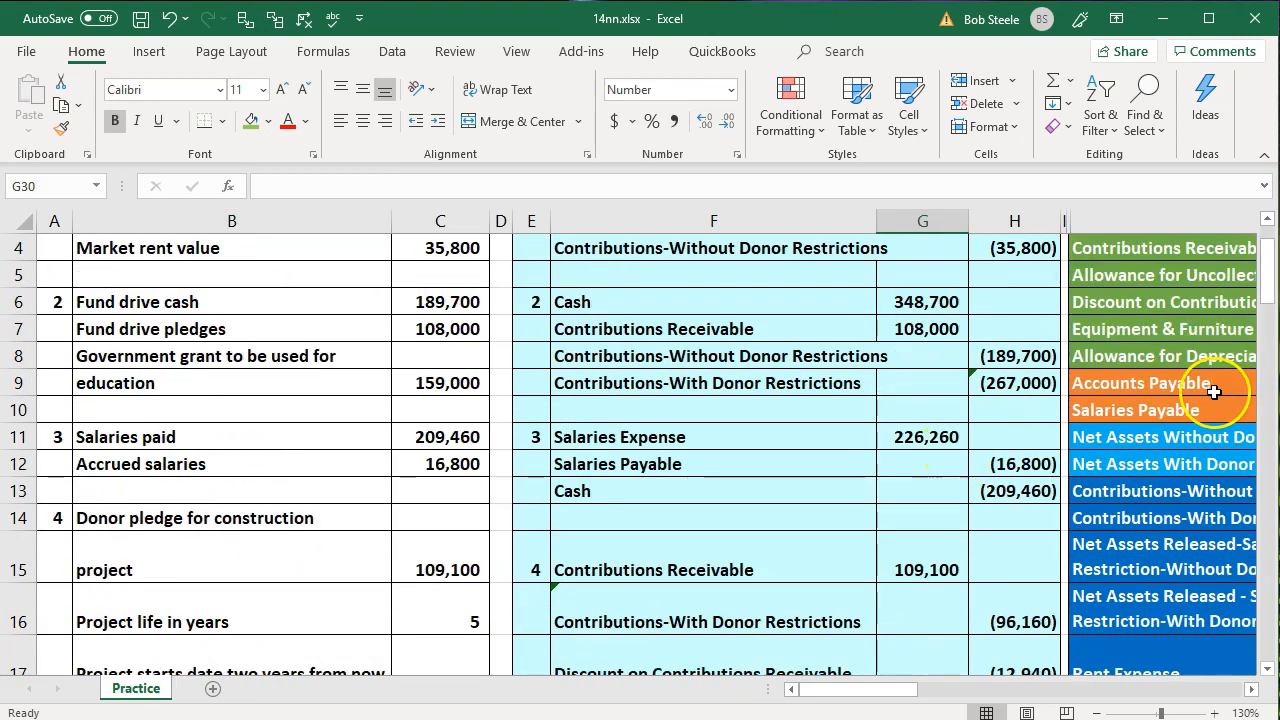
left_click(1214, 392)
key("Right")
key("Down")
key("Down")
key("Down")
key("Down")
key("Down")
key("Down")
key("Down")
key("Down")
key("Down")
key("Down")
key("Down")
key("Down")
key("Down")
key("Down")
key("Down")
key("Down")
key("Down")
key("Down")
key("Down")
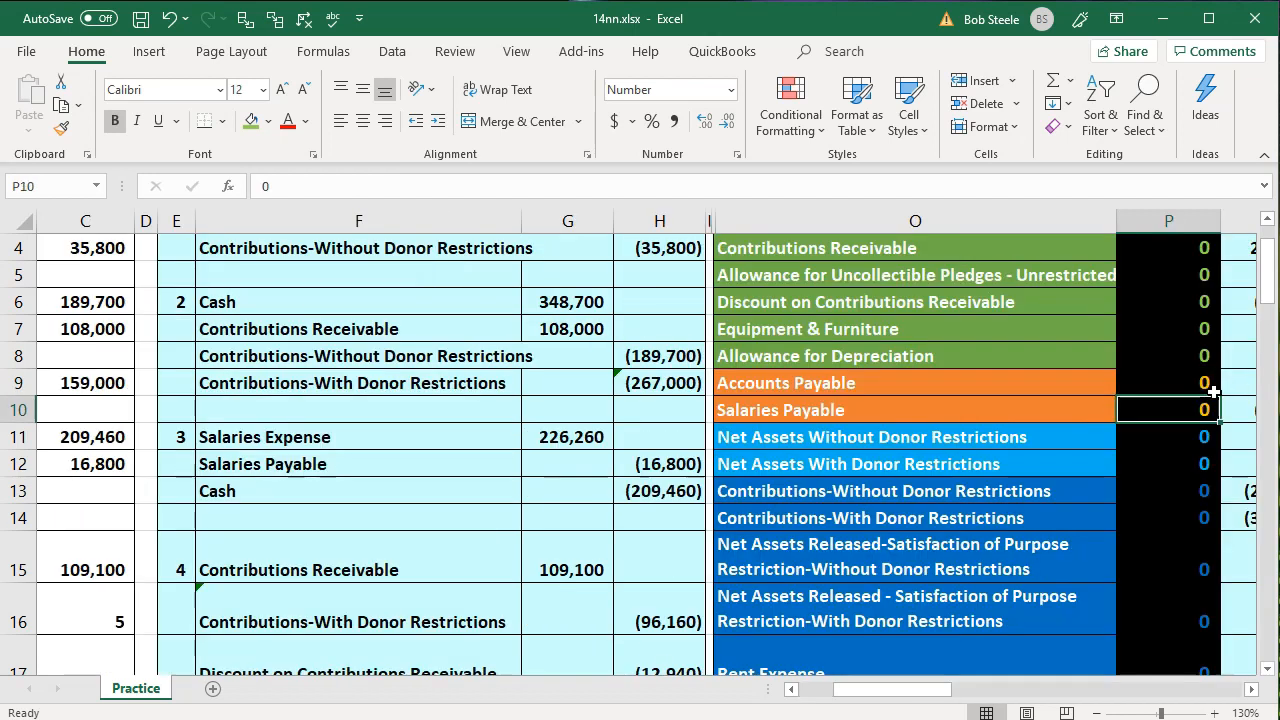
Link F27 to the Accounts Payable account name in the trial balance
key("Left")
key("Left")
key("Left")
key("Left")
key("Left")
key("Up")
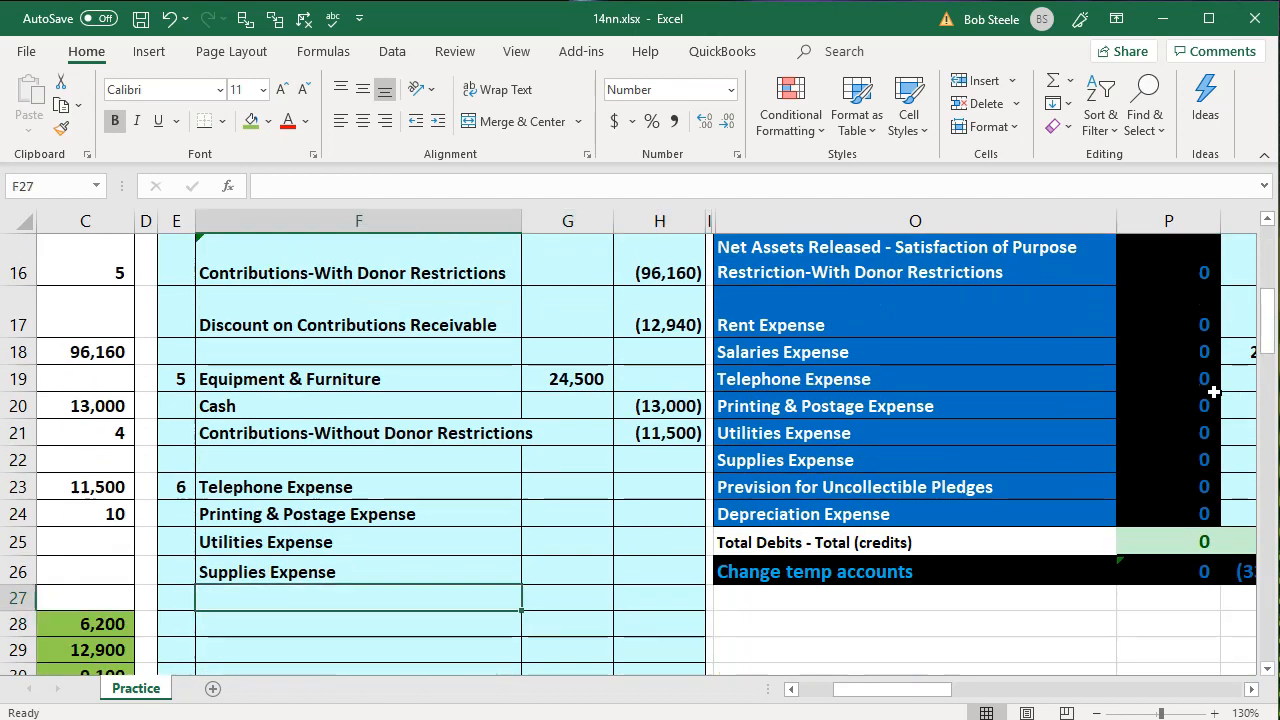
type("=")
key("Right")
key("Right")
key("Right")
key("Up")
key("Up")
key("Up")
key("Up")
key("Up")
key("Up")
key("Up")
key("Up")
key("Up")
key("Up")
key("Up")
key("Up")
key("Up")
key("Up")
key("Up")
key("Up")
key("Up")
key("Up")
key("Up")
key("Up")
key("Up")
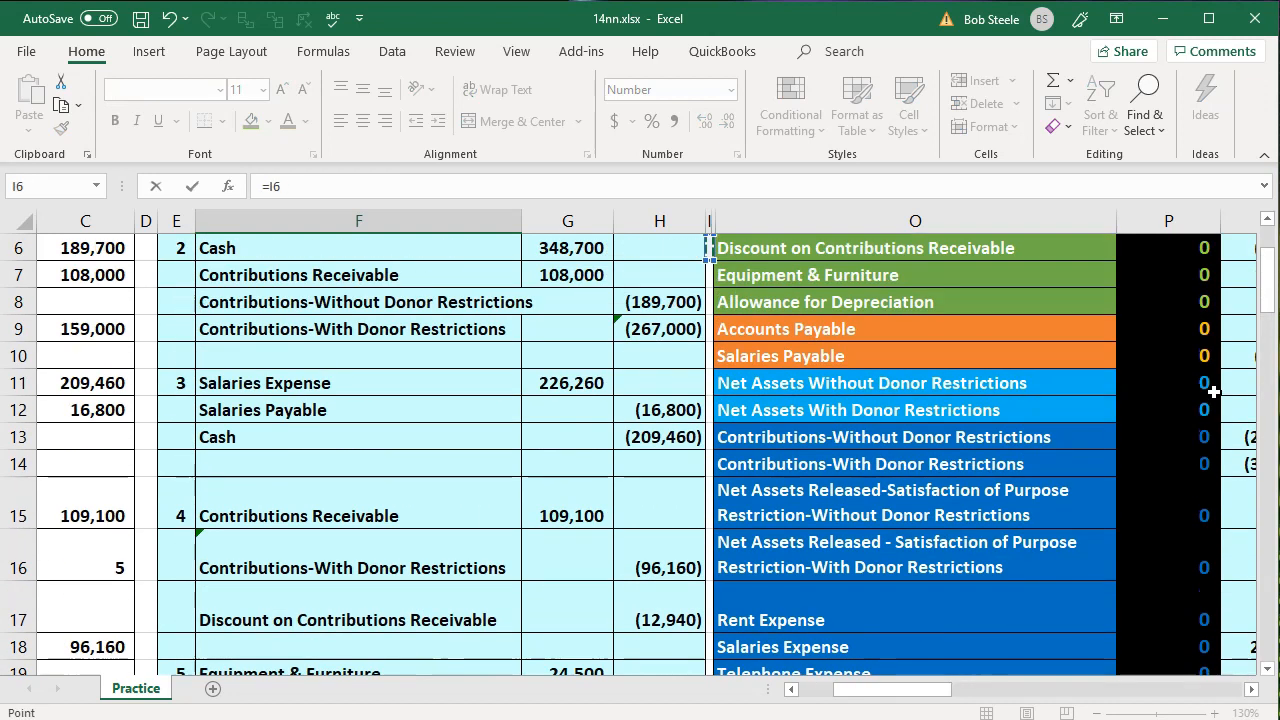
key("Down")
key("Down")
Set the Telephone Expense debit in G23 to =C28 and fill the formula down through Supplies Expense in G26
key("Down")
key("Return")
key("Return")
key("Down")
key("Down")
key("Down")
key("Left")
key("Left")
key("Left")
key("Left")
key("Left")
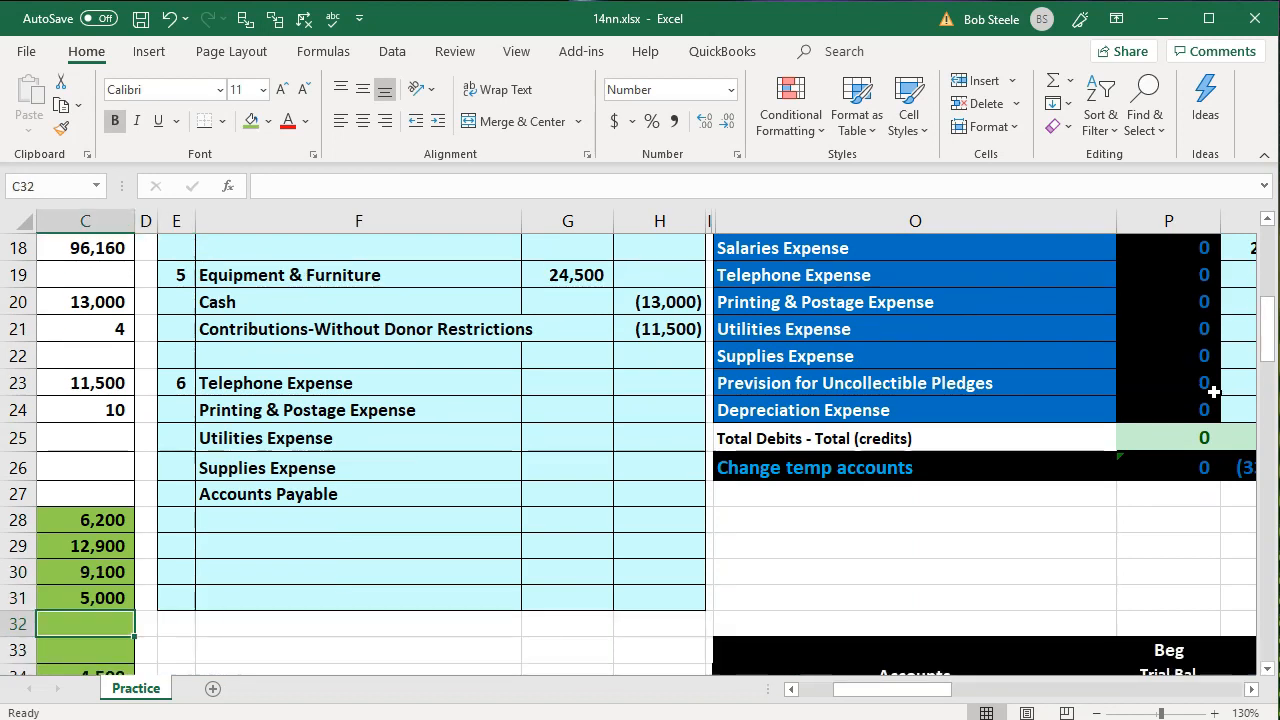
key("Right")
key("Right")
key("Right")
key("Right")
key("Up")
key("Up")
key("Up")
key("Up")
key("Up")
key("Up")
key("Up")
key("Up")
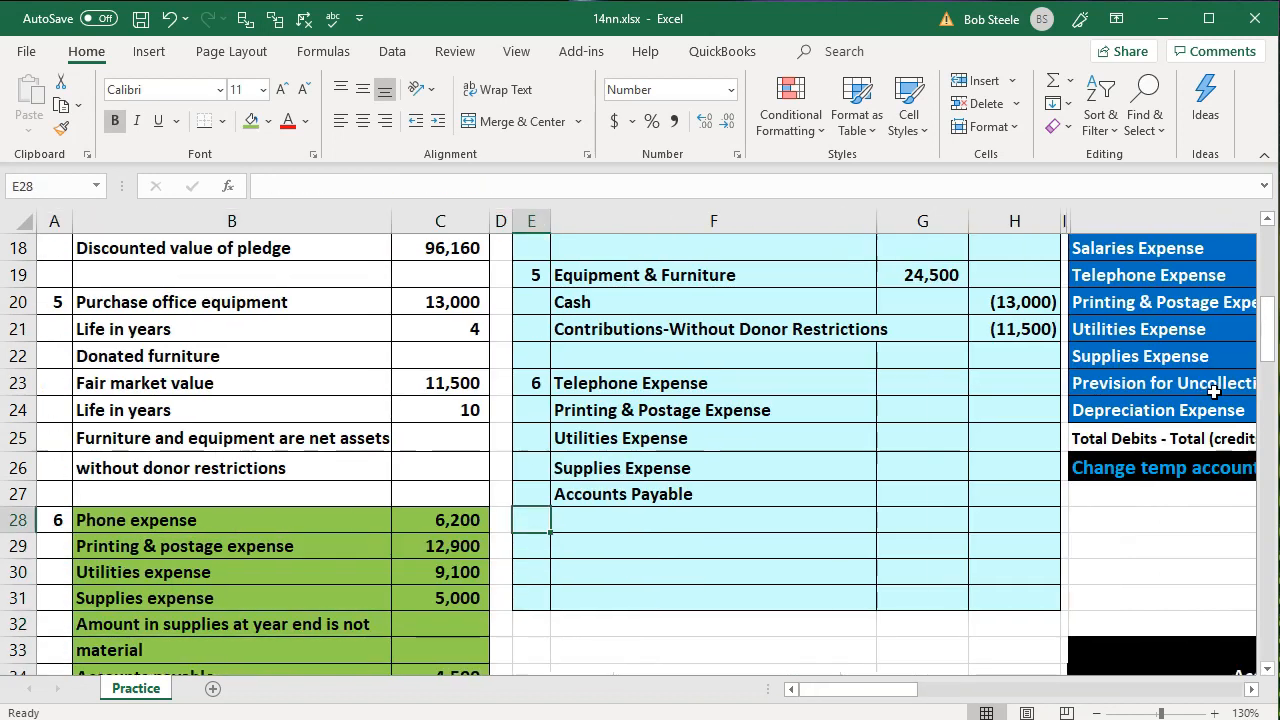
key("Up")
key("Right")
key("Right")
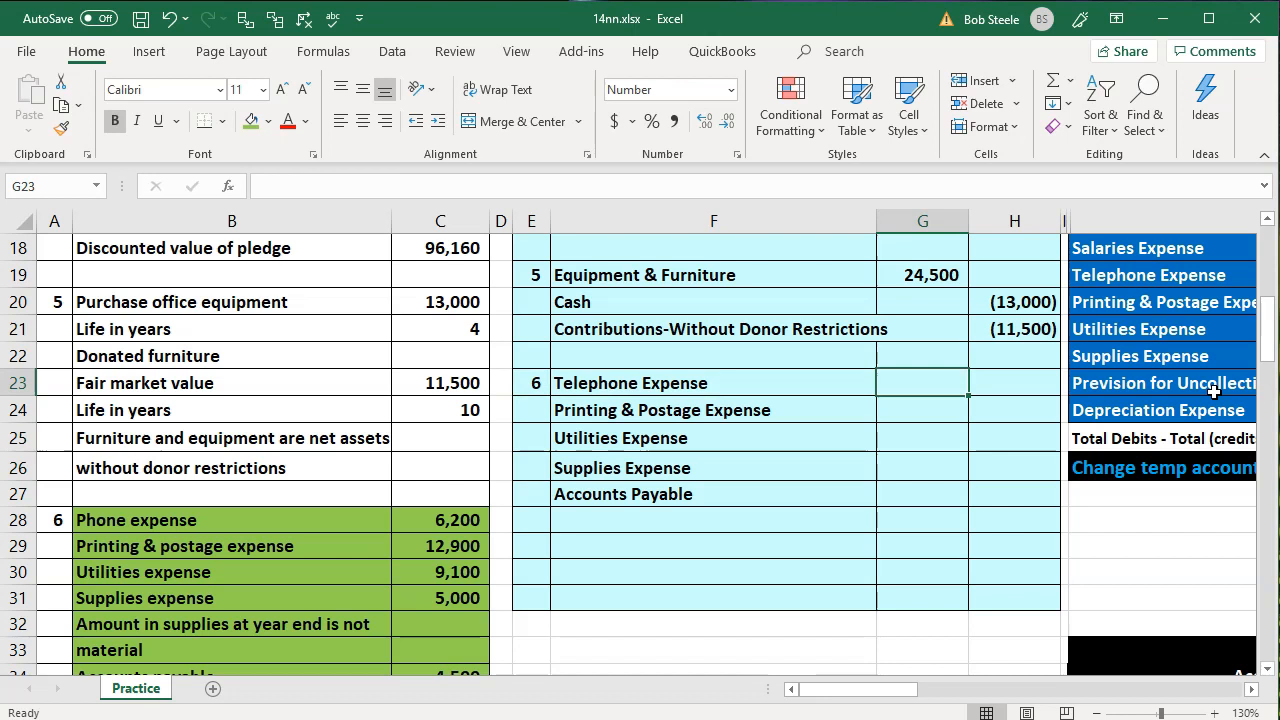
type("=")
key("Left")
key("Left")
key("Left")
key("Down")
key("Down")
key("Down")
key("Down")
key("Down")
key("Left")
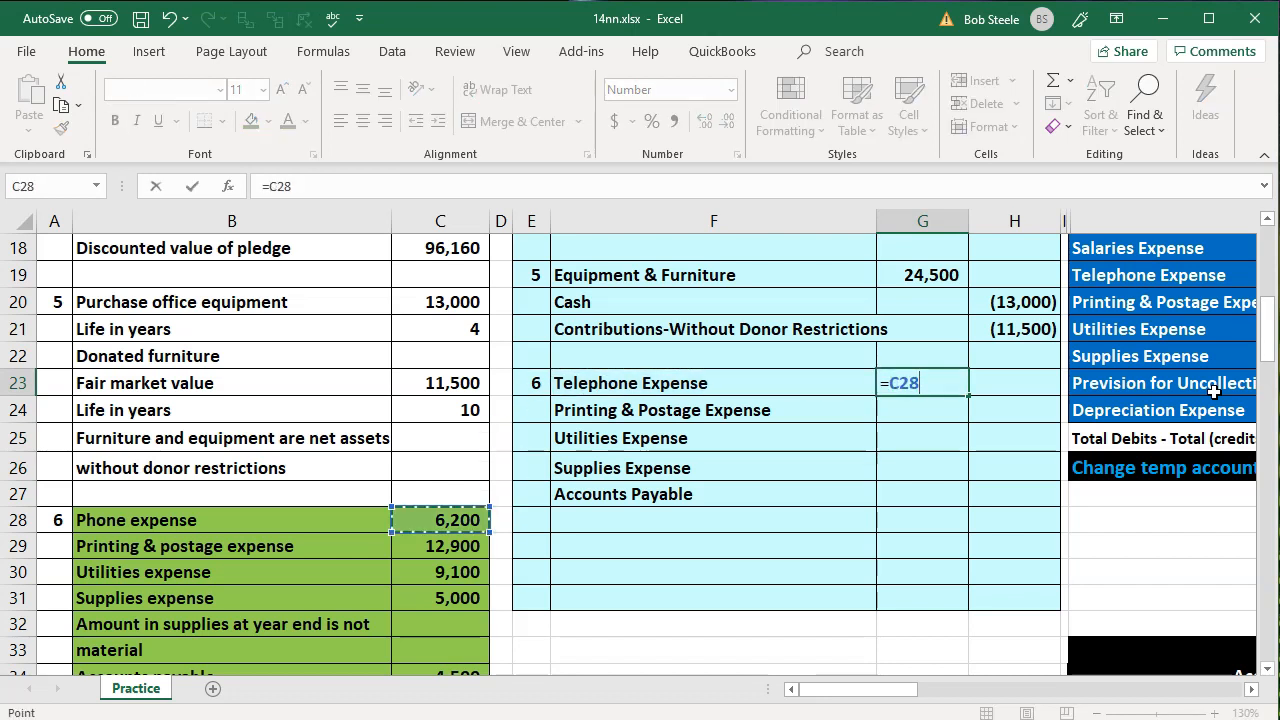
key("Return")
left_click(937, 381)
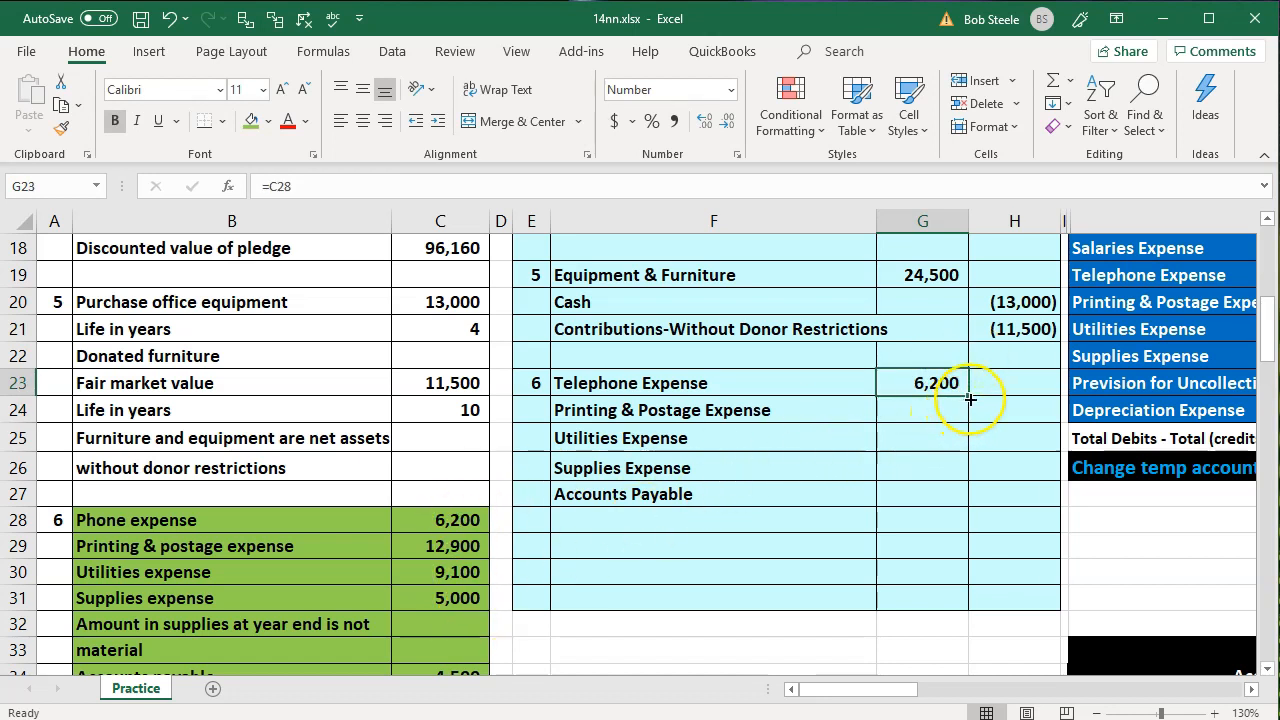
left_click_drag(969, 399, 955, 470)
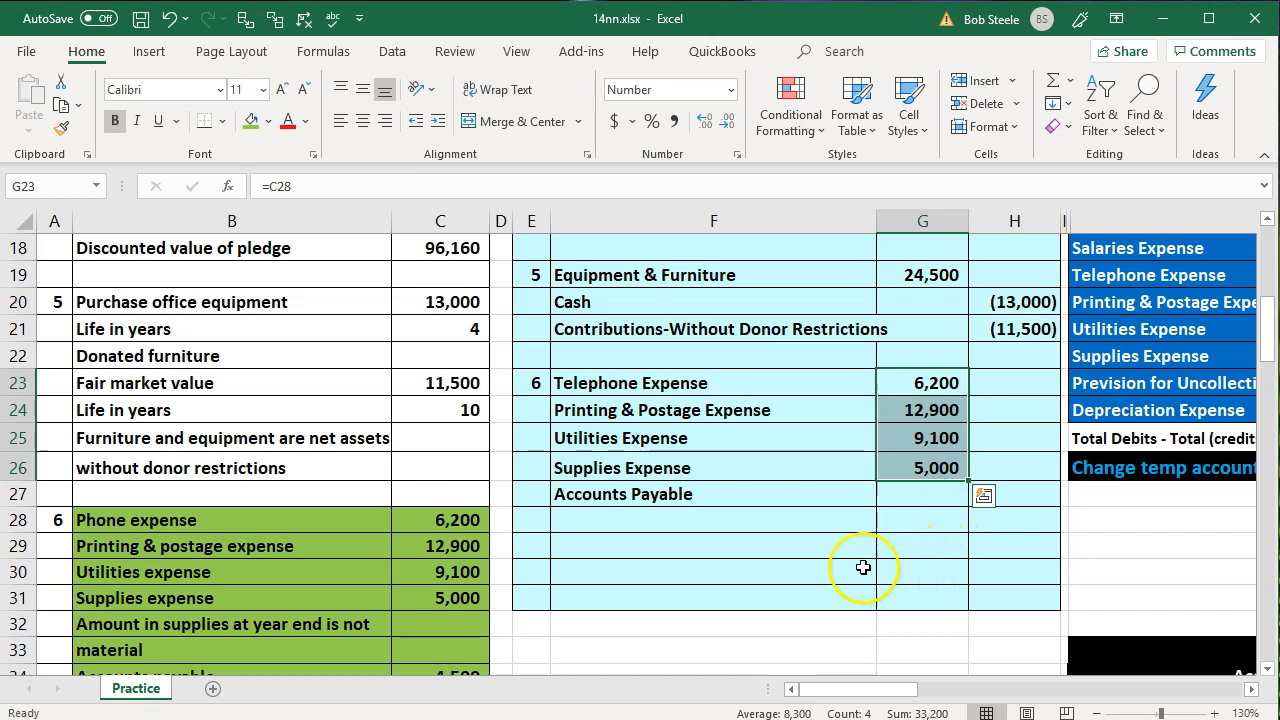
Set the Accounts Payable credit in H27 to =-C34, after reviewing the transaction 6 expense amounts
left_click_drag(437, 525, 449, 594)
scroll(445, 592, "down", 1)
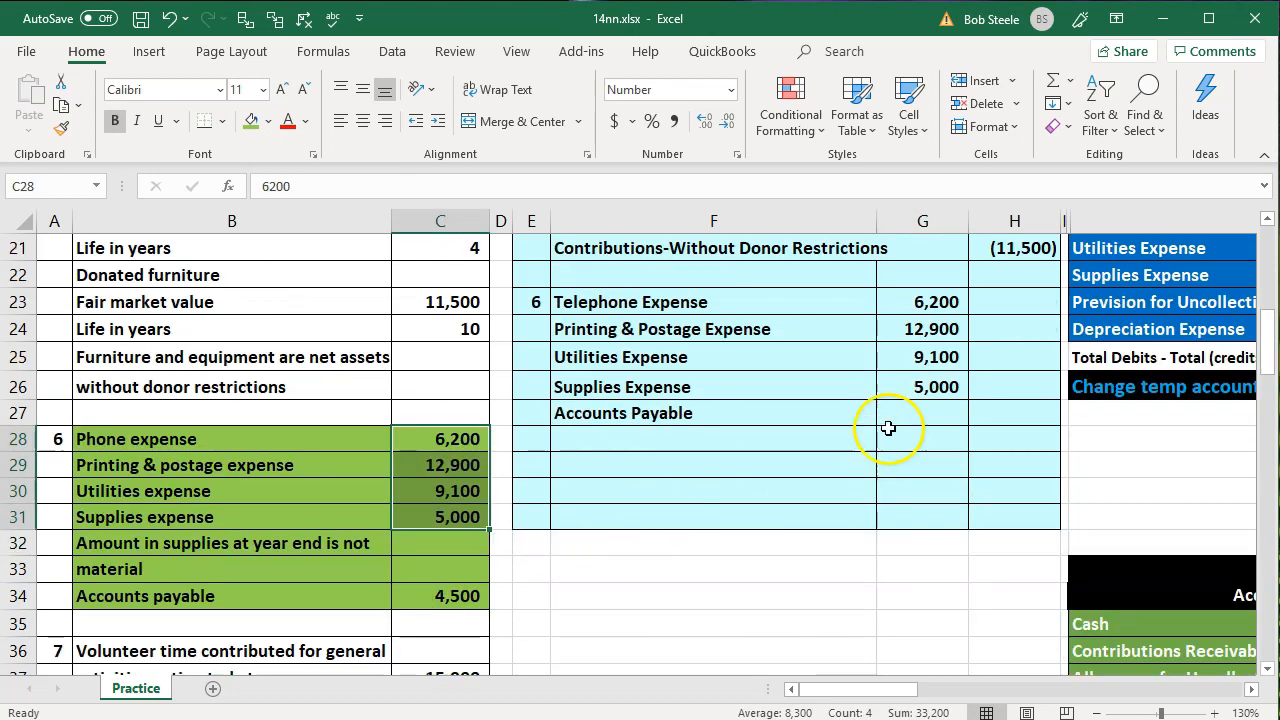
left_click(990, 410)
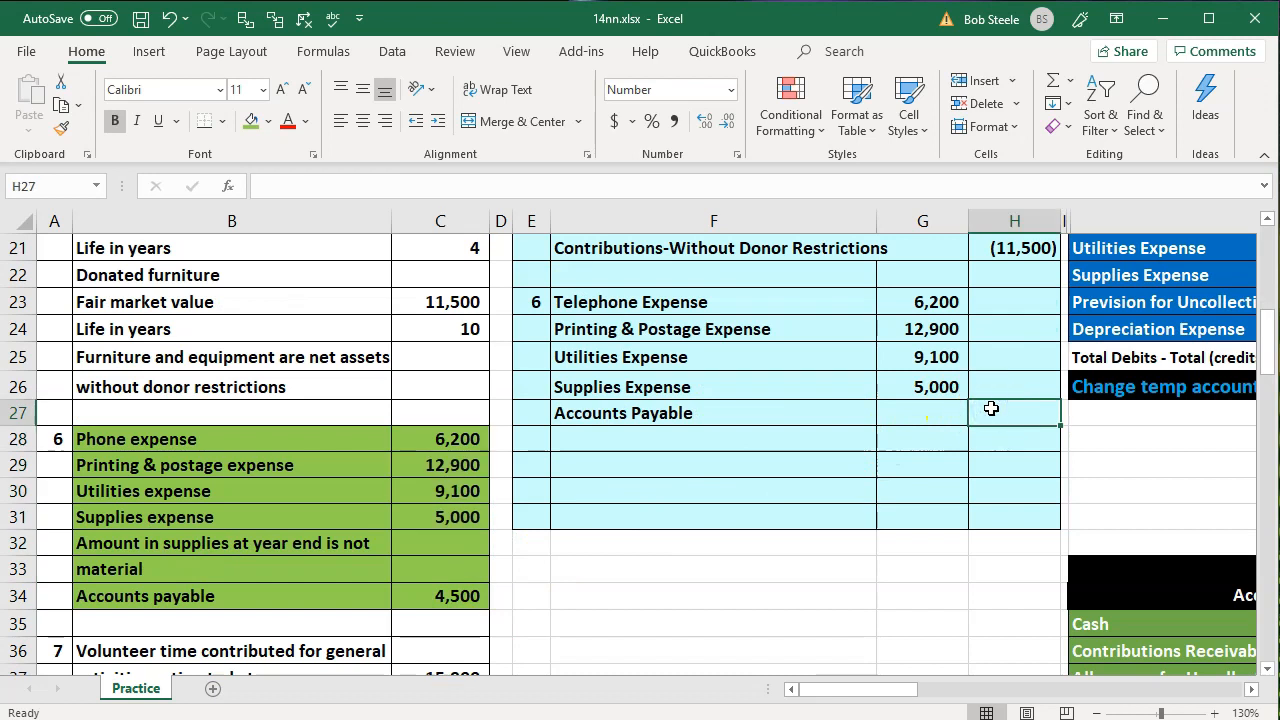
type("-")
key("Down")
key("Down")
key("Down")
key("Down")
key("Down")
key("Left")
key("Left")
key("Left")
key("Left")
key("Left")
key("Down")
key("Down")
key("Return")
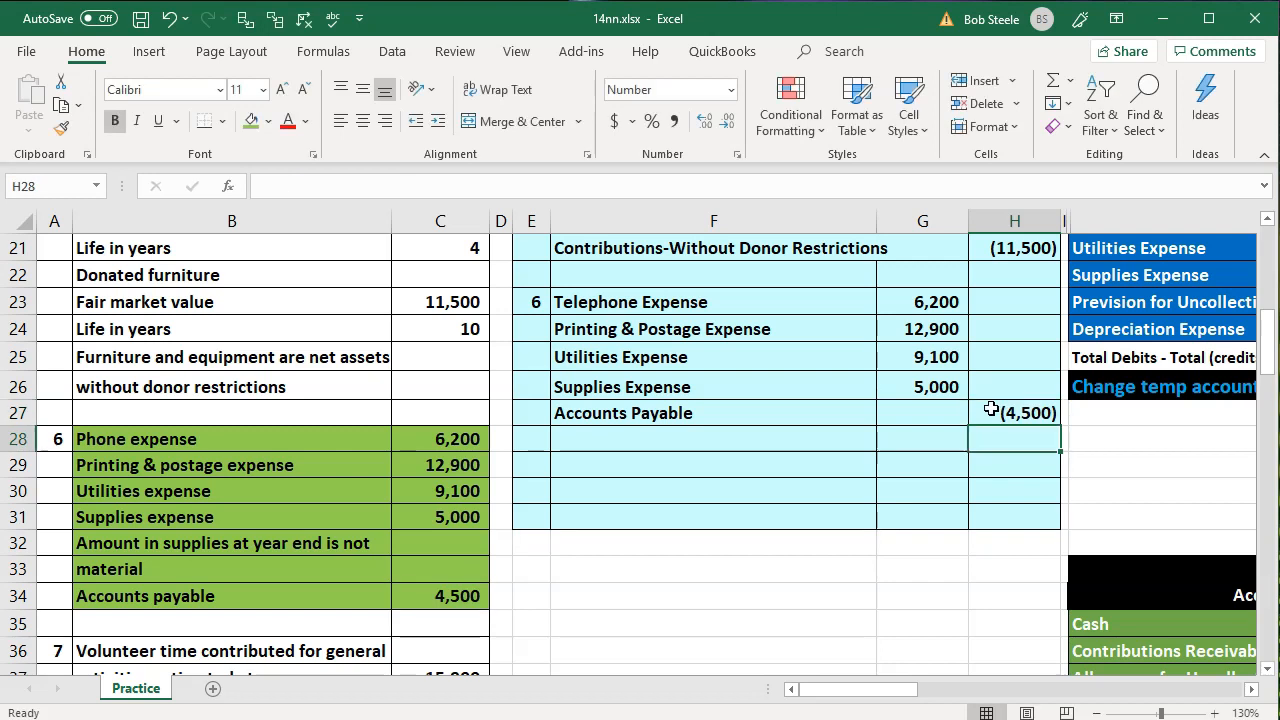
Link F28 to the Cash account name in the trial balance
key("Left")
key("Left")
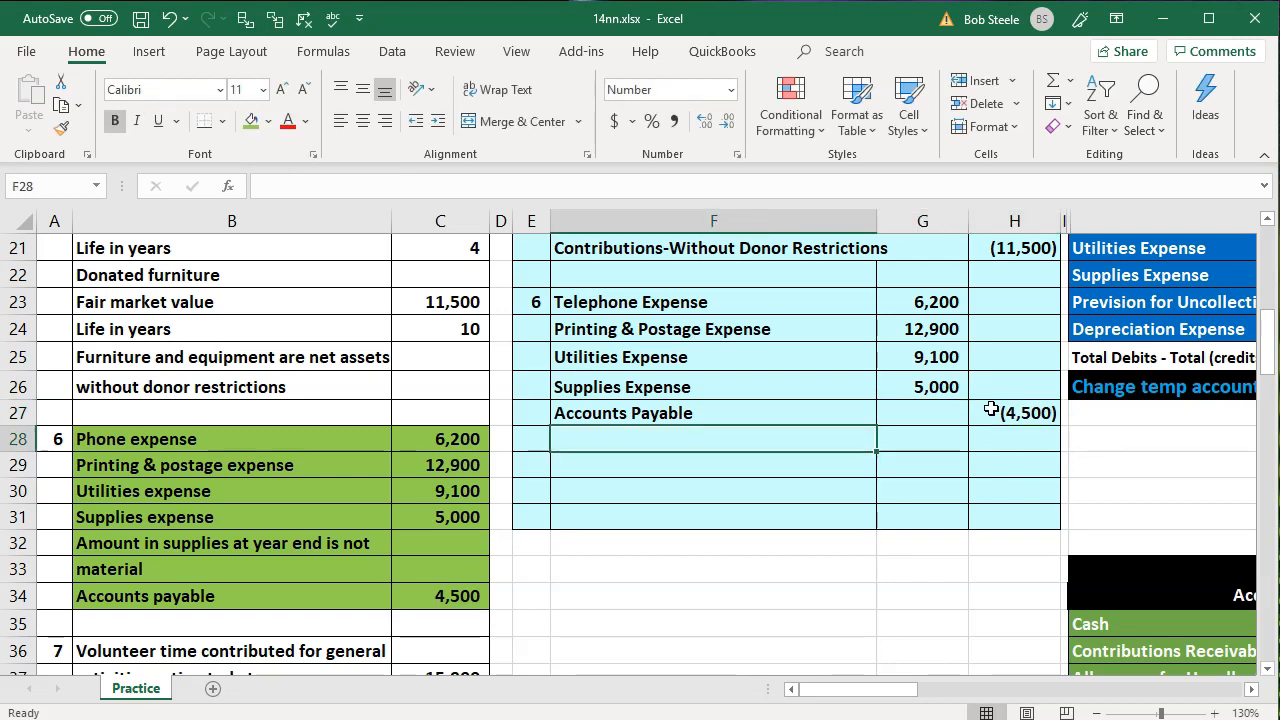
type("=")
key("Up")
key("Right")
key("Right")
key("Right")
key("Right")
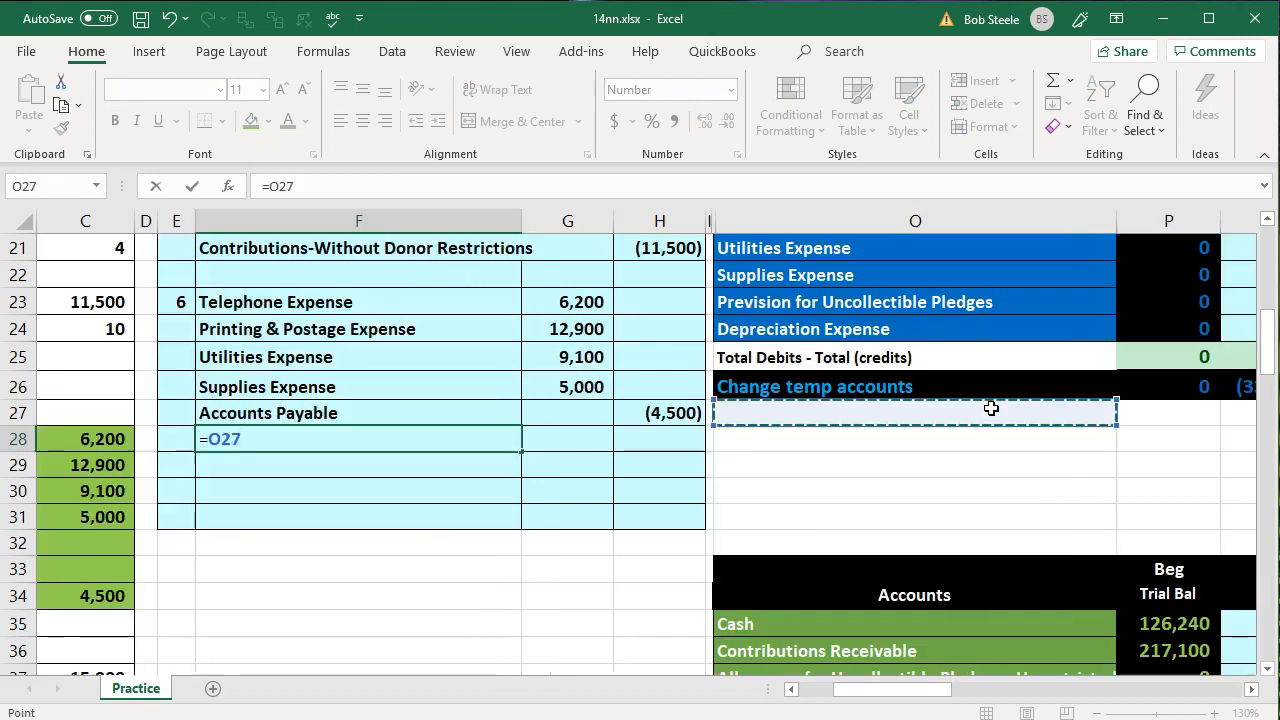
key("Up")
key("Up")
key("Up")
key("Up")
key("Up")
key("Up")
key("Up")
key("Up")
key("Up")
key("Up")
key("Up")
key("Up")
key("Up")
key("Up")
key("Up")
key("Up")
key("Up")
key("Up")
key("Up")
key("Up")
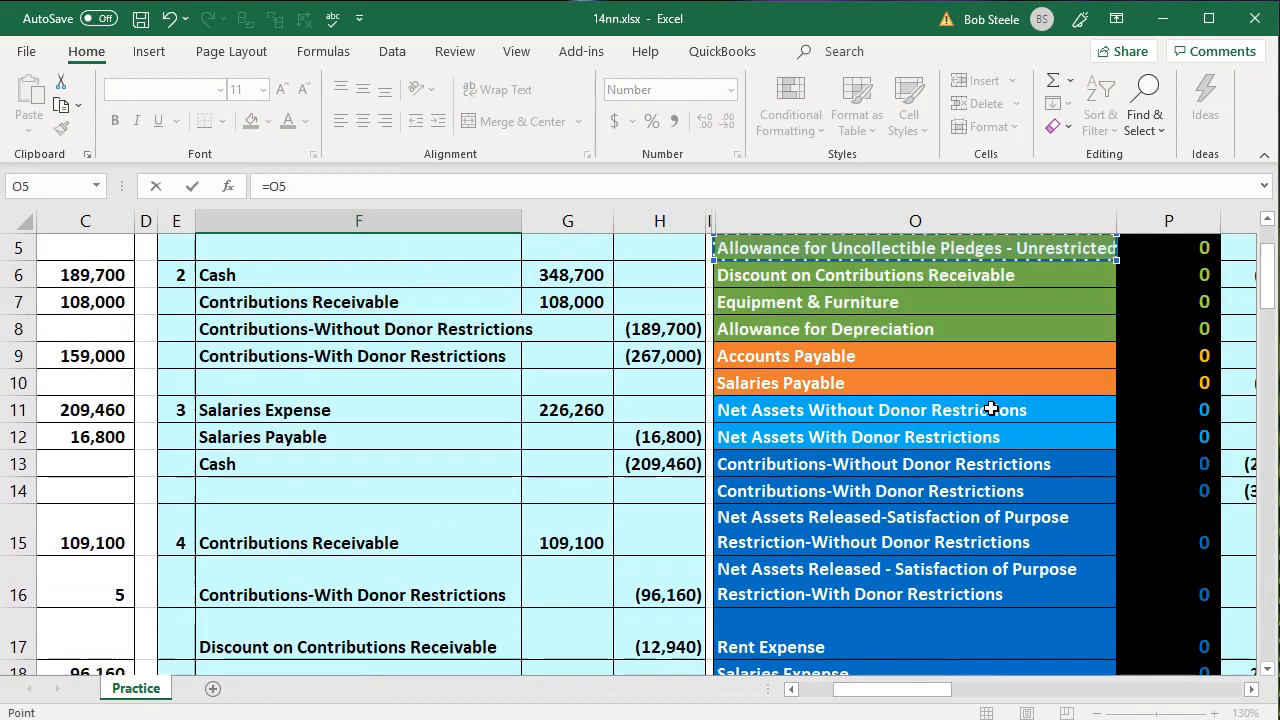
key("Up")
key("Up")
key("Up")
key("Down")
key("Return")
key("Return")
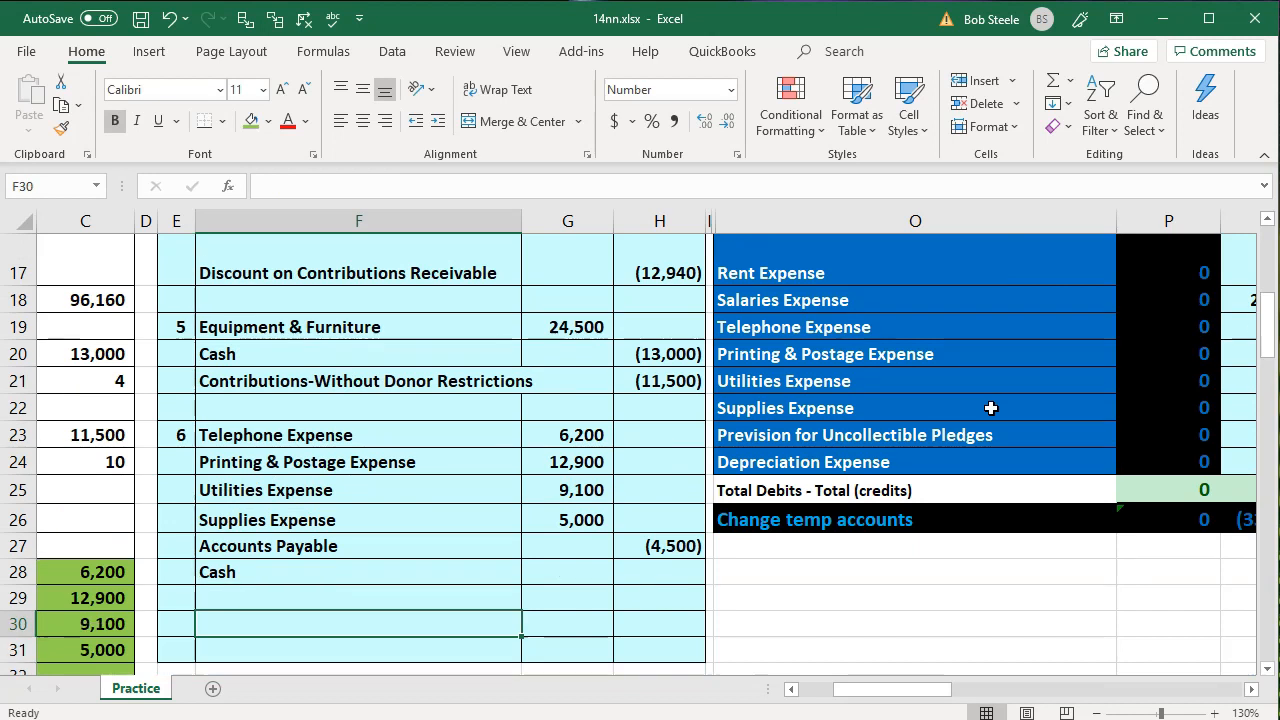
key("Return")
key("Return")
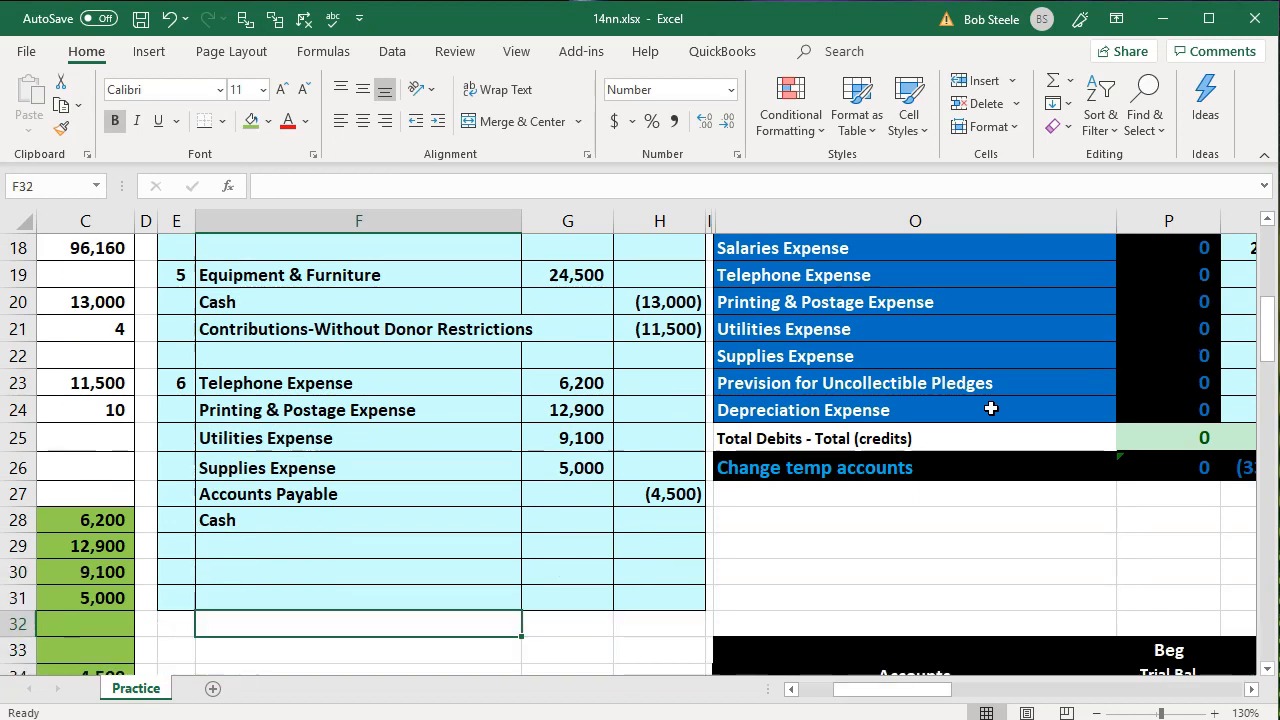
Set the Cash credit in H28 to the negative sum of the entry's debits and Accounts Payable credit, G23:H27
key("Up")
key("Up")
key("Up")
key("Up")
key("Right")
key("Right")
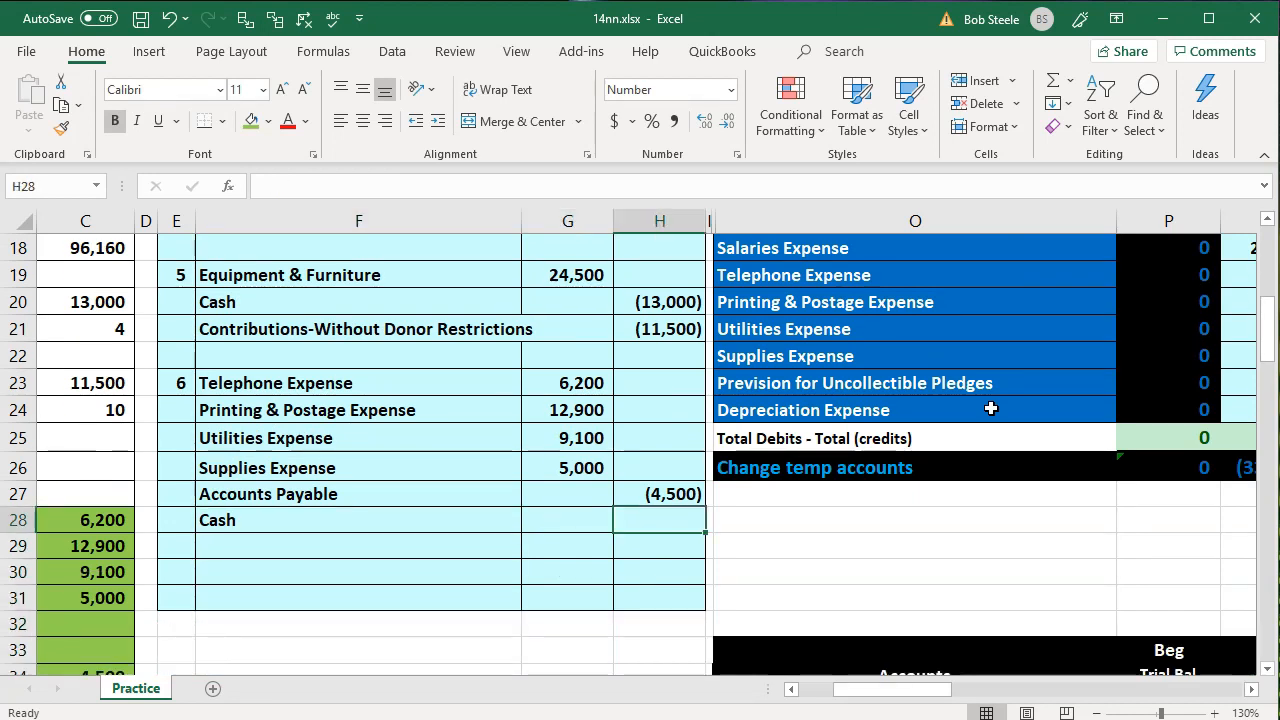
left_click_drag(596, 383, 594, 466)
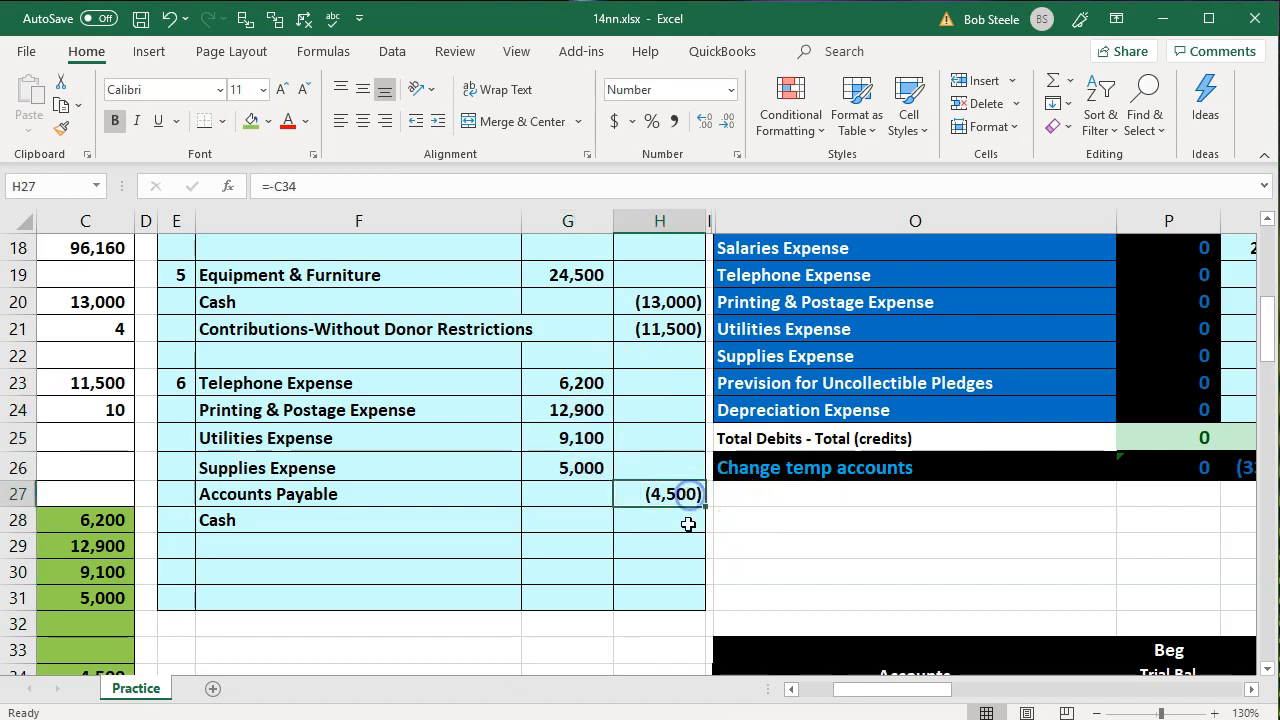
left_click(687, 519)
type("-sum(")
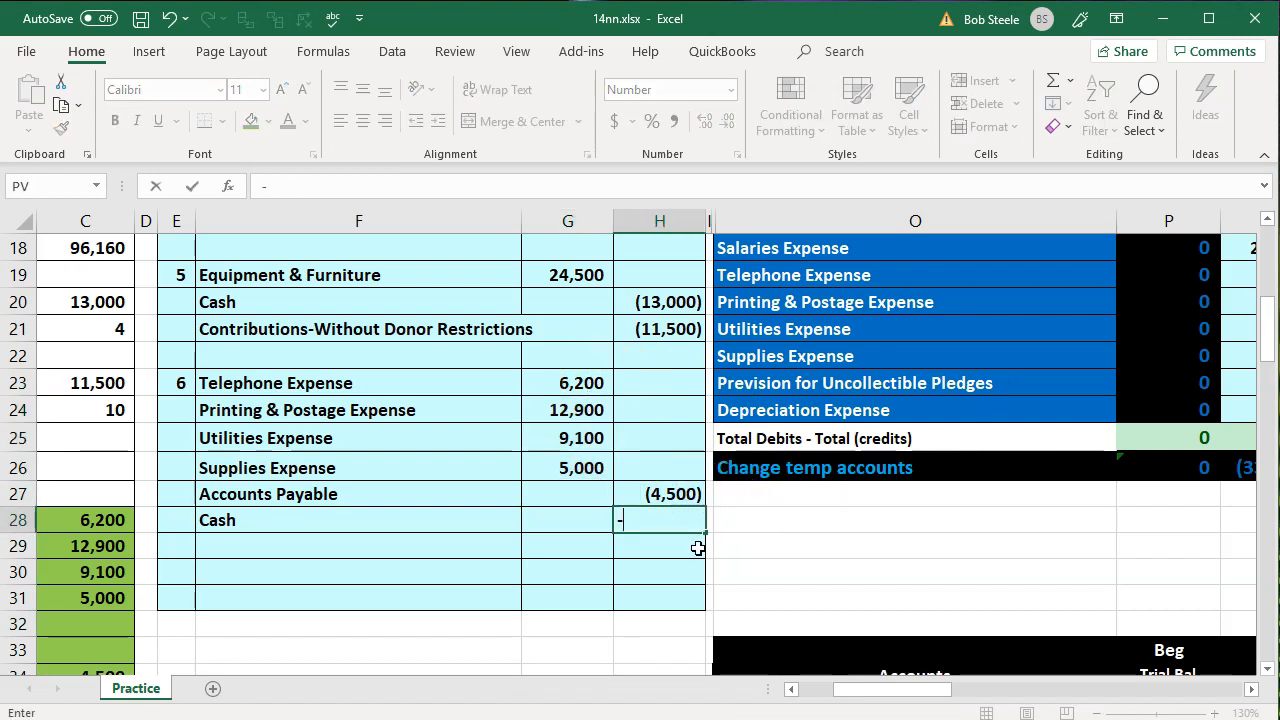
key("Up")
key("shift+Left")
key("shift+Up")
key("shift+Up")
key("shift+Up")
key("shift+Up")
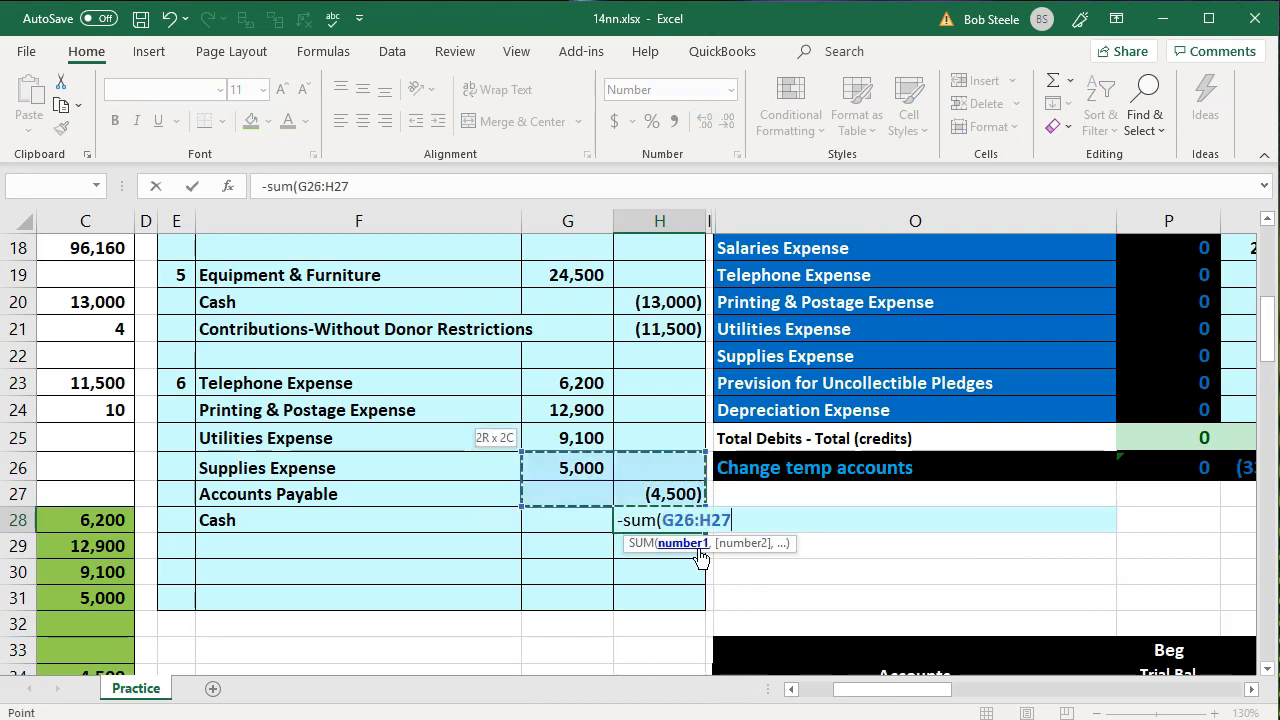
key("Return")
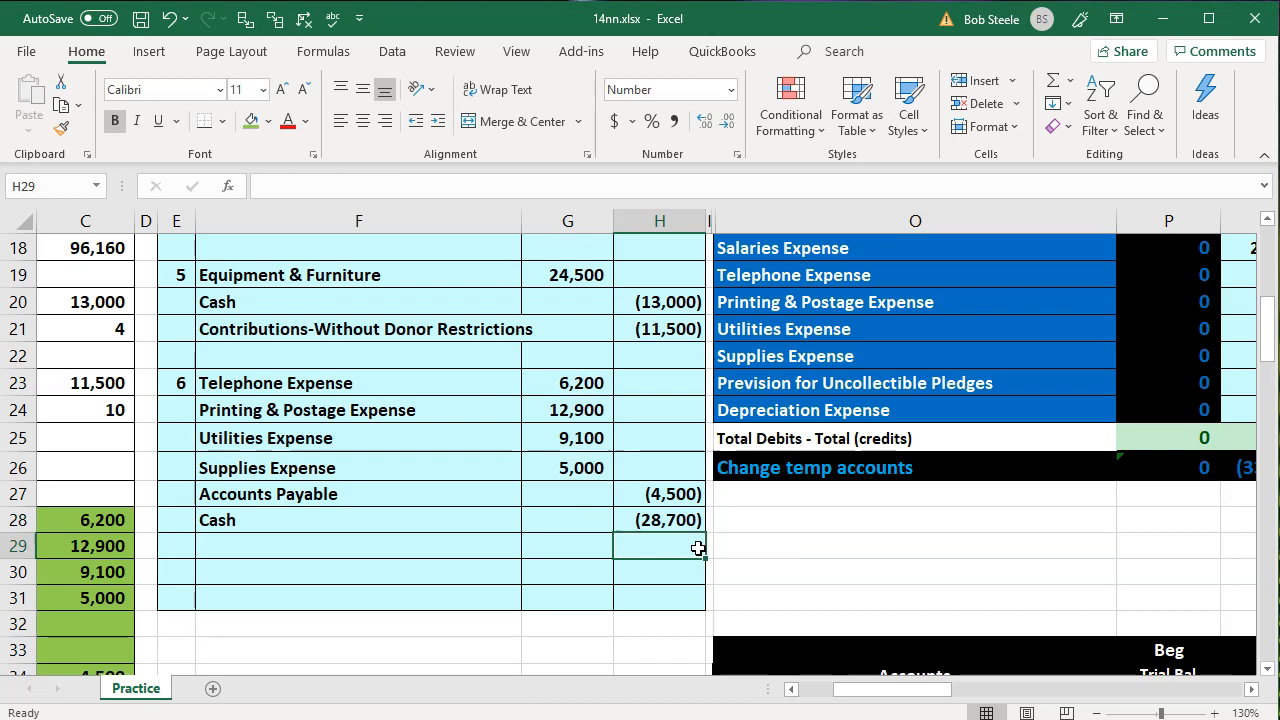
Check that the transaction 6 credits in H27:H28 balance the expense debits in G23:G26
left_click_drag(679, 492, 676, 521)
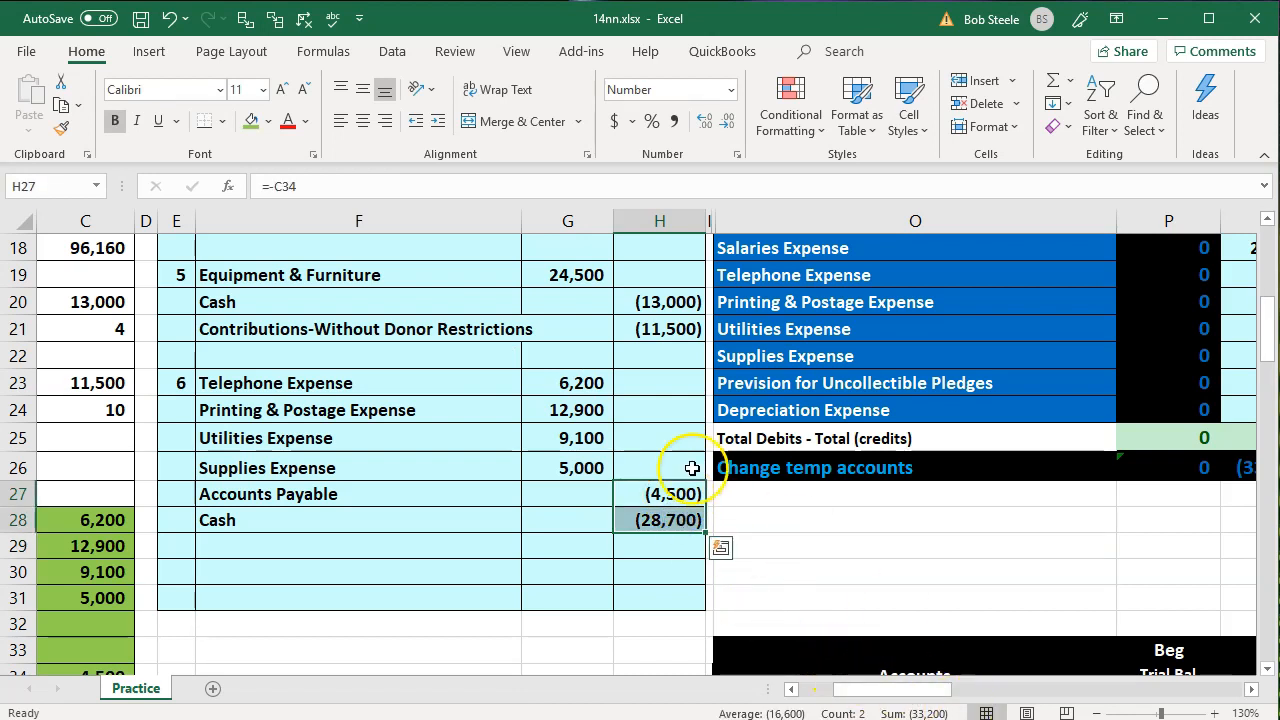
left_click(595, 381)
left_click_drag(595, 381, 600, 468)
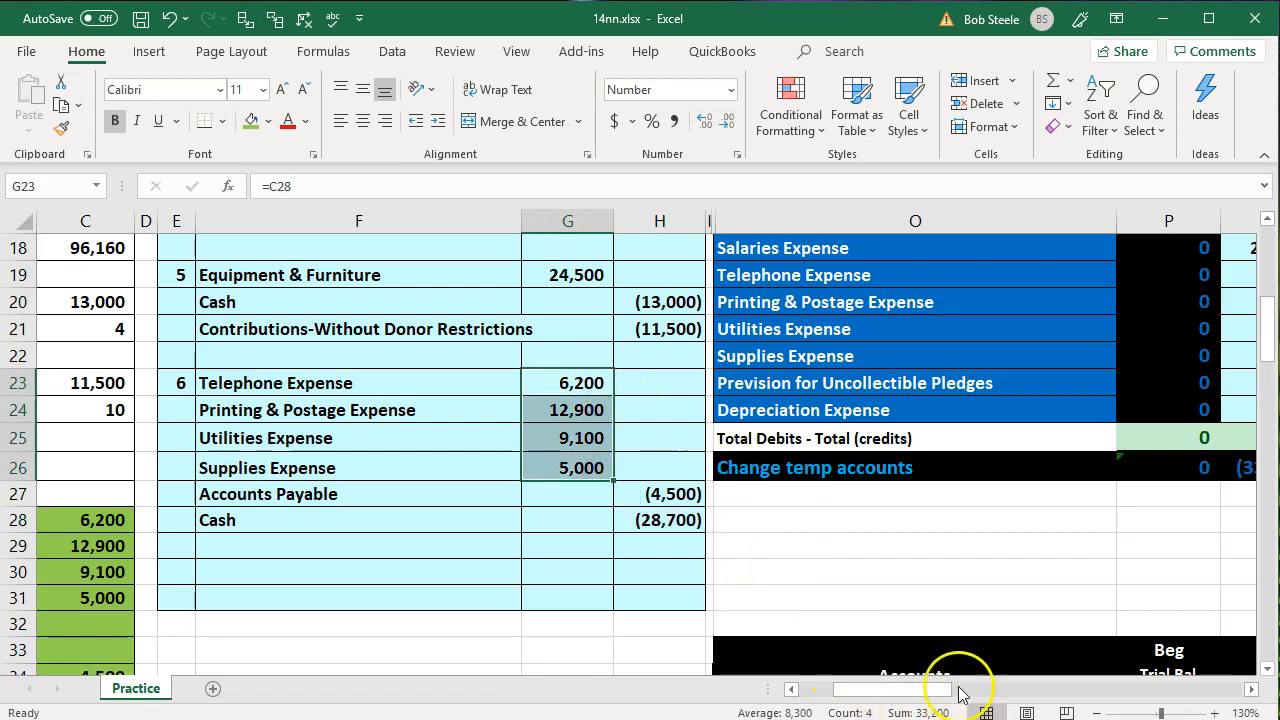
left_click_drag(585, 393, 651, 520)
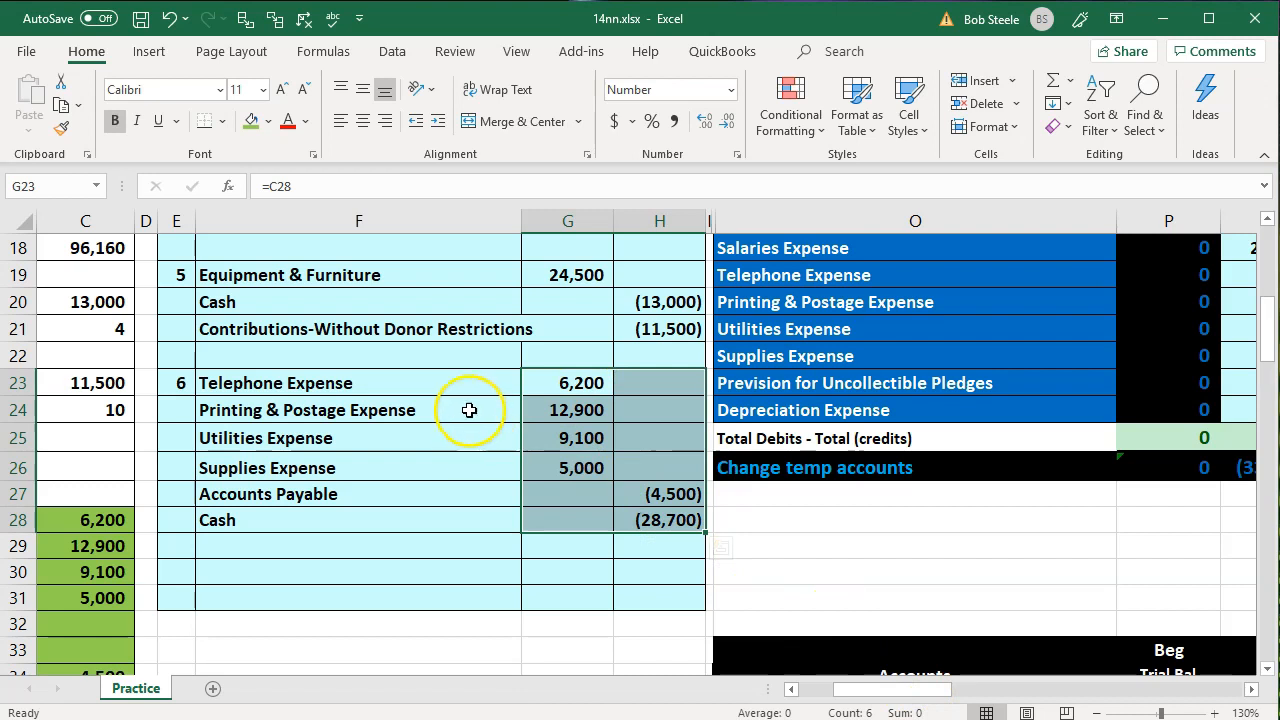
Post the transaction 6 Telephone Expense debit to the trial balance by setting Q19 to =G23
left_click_drag(449, 385, 609, 383)
left_click(689, 284)
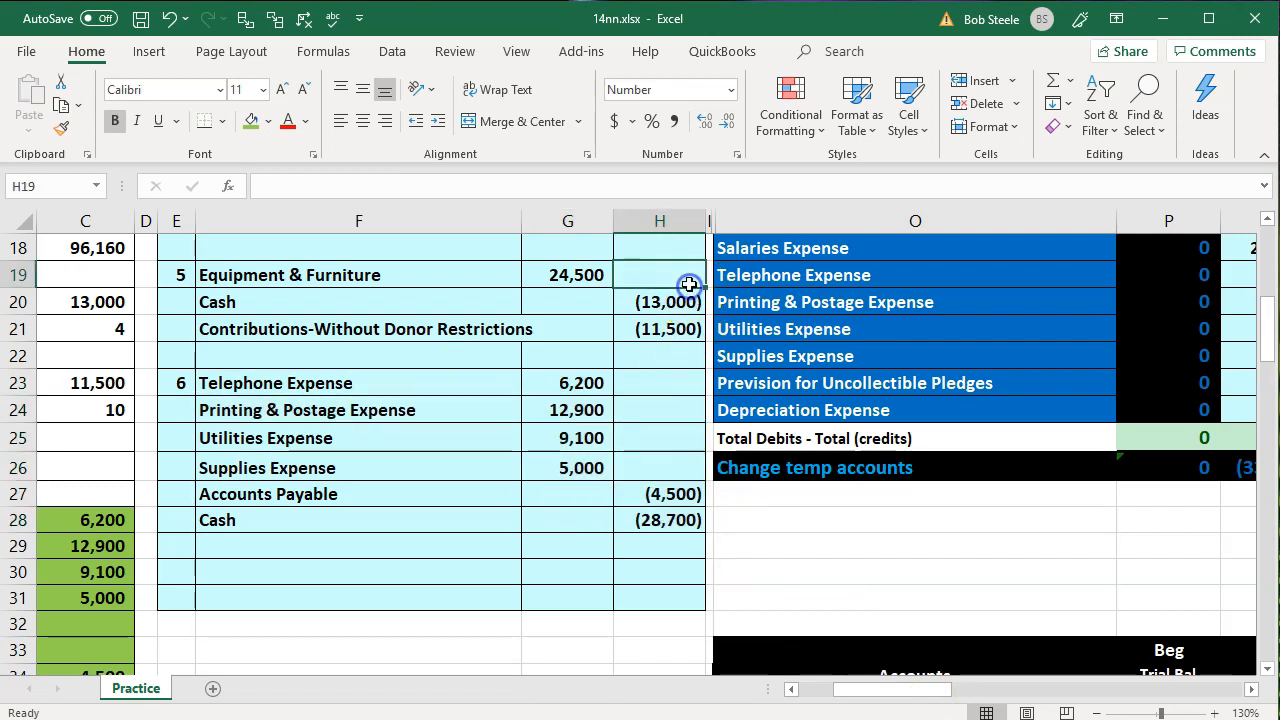
key("Up")
key("Up")
key("Right")
key("Right")
key("Down")
key("Down")
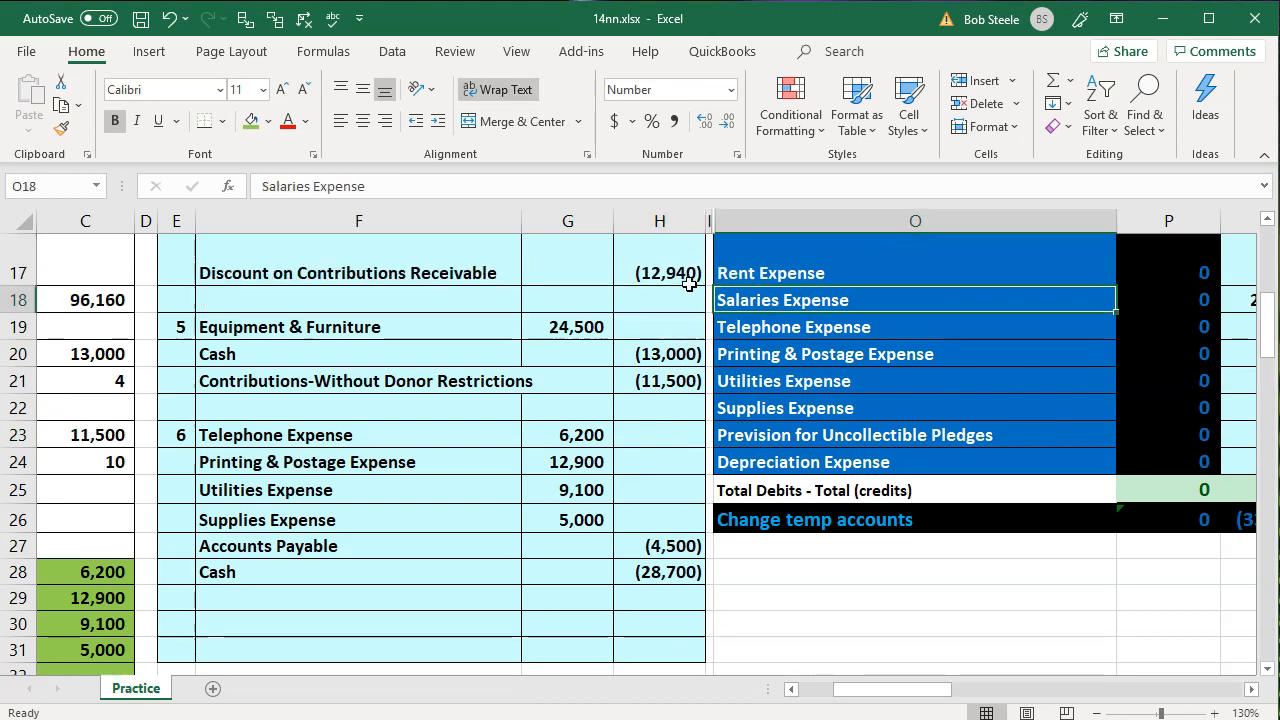
key("Right")
key("Right")
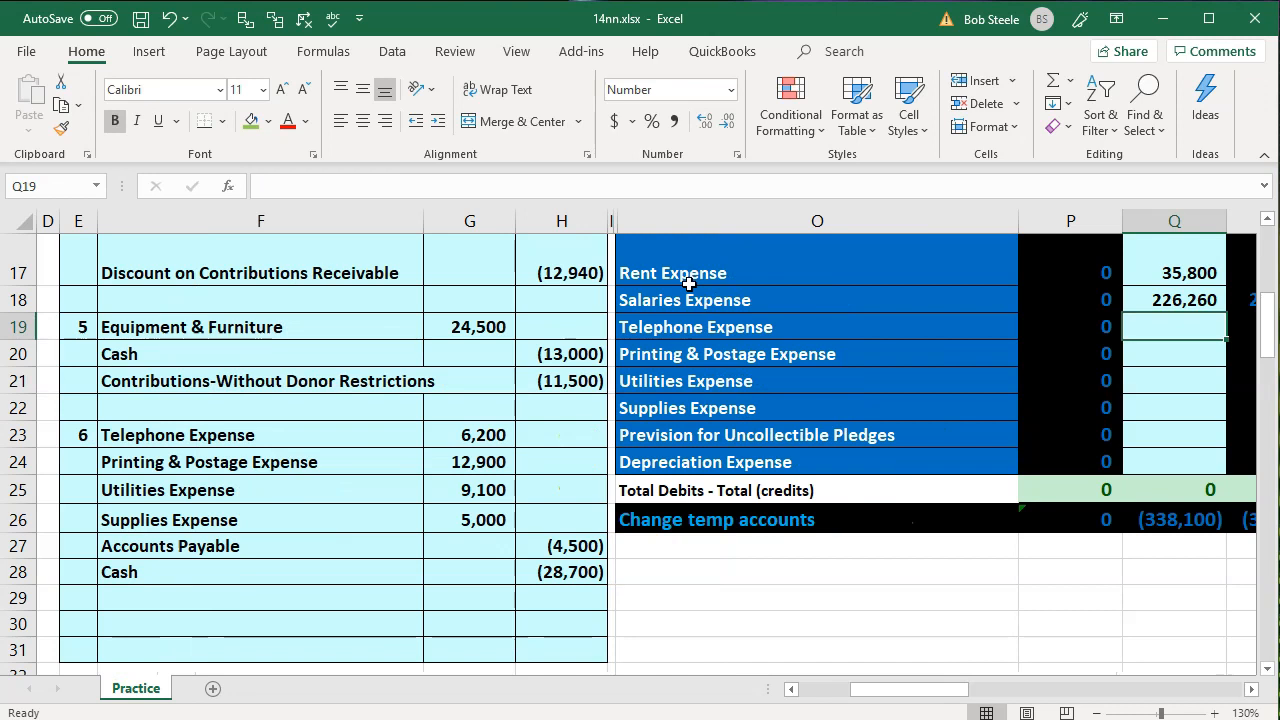
type("=")
key("Left")
key("Left")
key("Left")
key("Left")
key("Left")
key("Down")
key("Down")
key("Down")
key("Down")
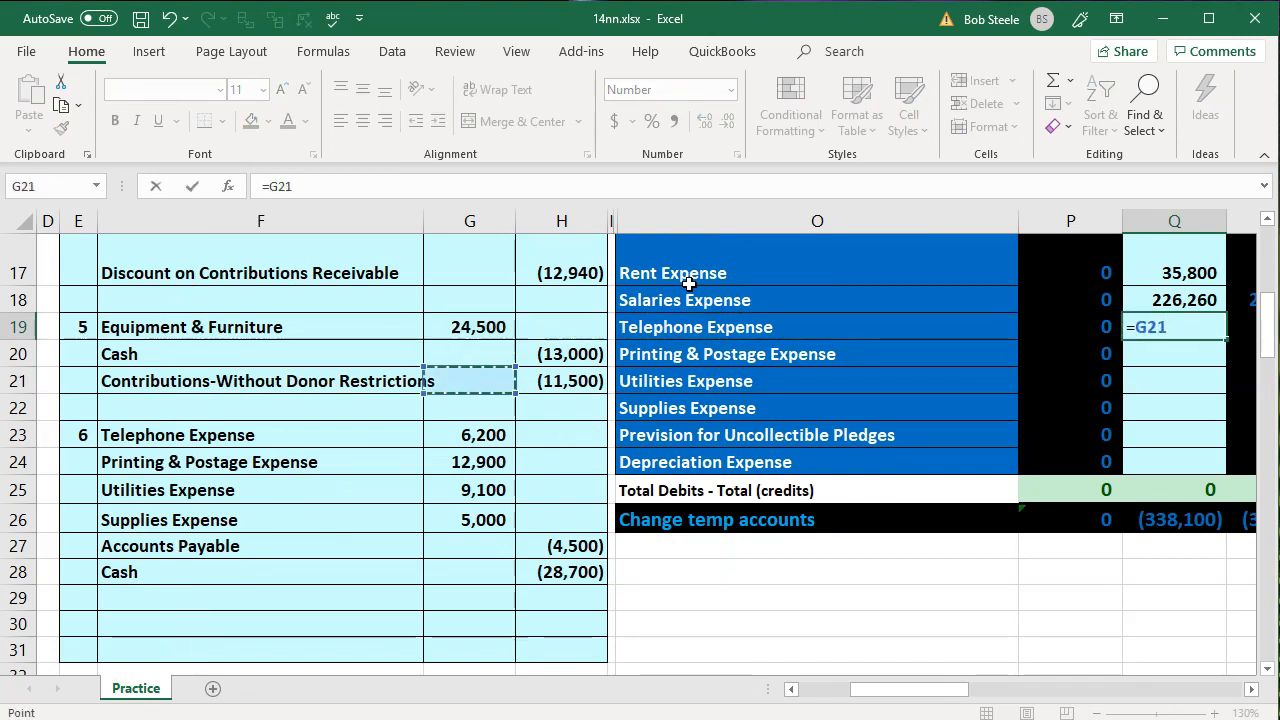
key("Return")
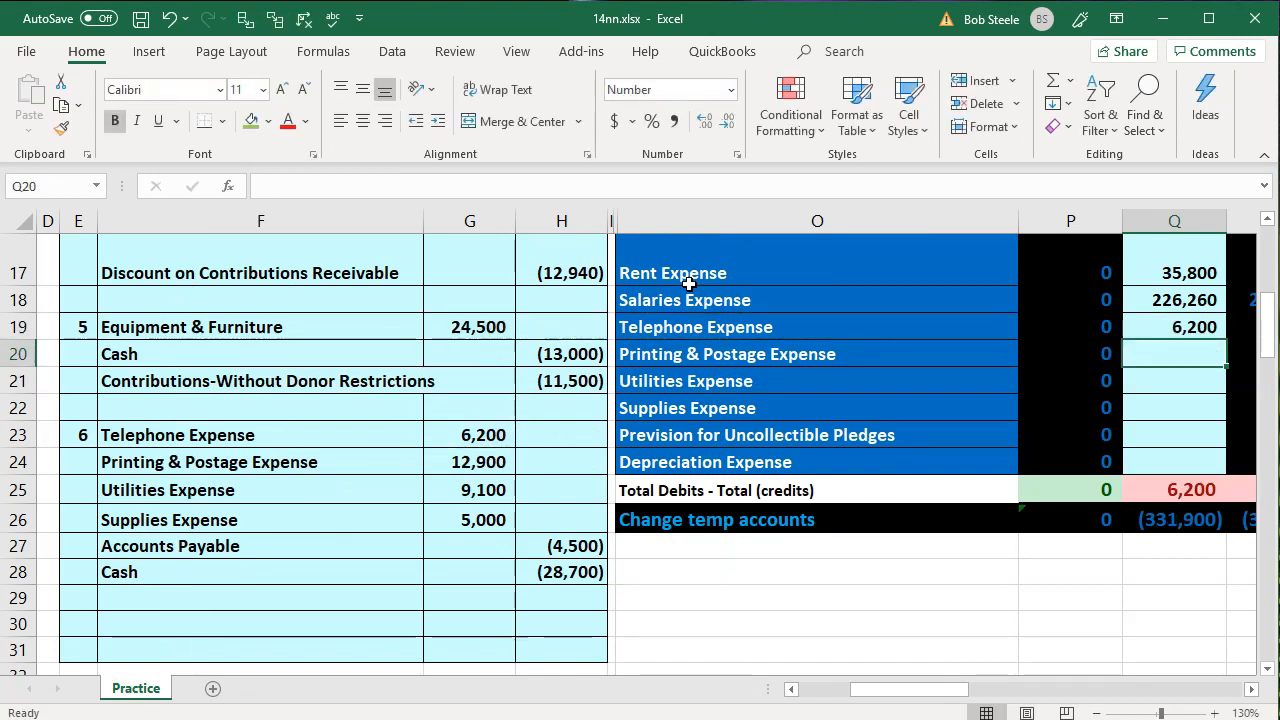
Post the Printing & Postage Expense debit to the trial balance by setting Q20 to =G24
key("Right")
key("Up")
key("Left")
key("Left")
key("Left")
key("Left")
key("Left")
key("Left")
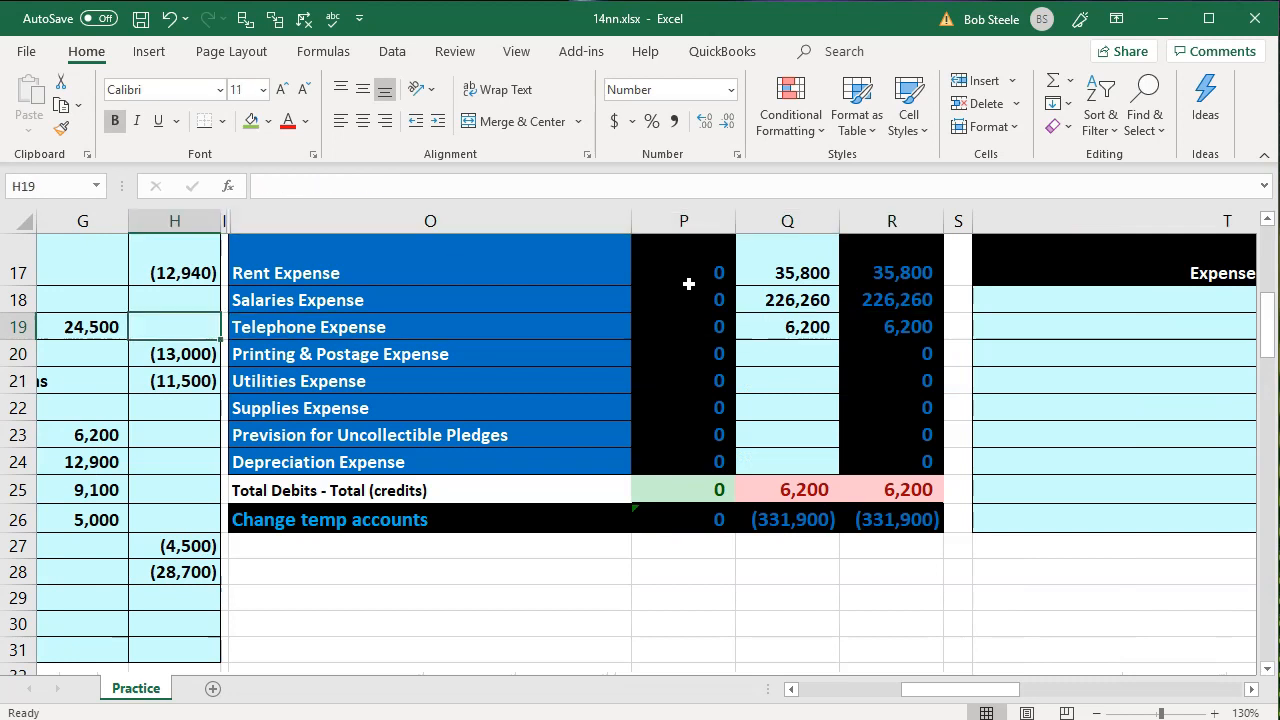
key("Down")
key("Down")
key("Down")
key("Down")
key("Down")
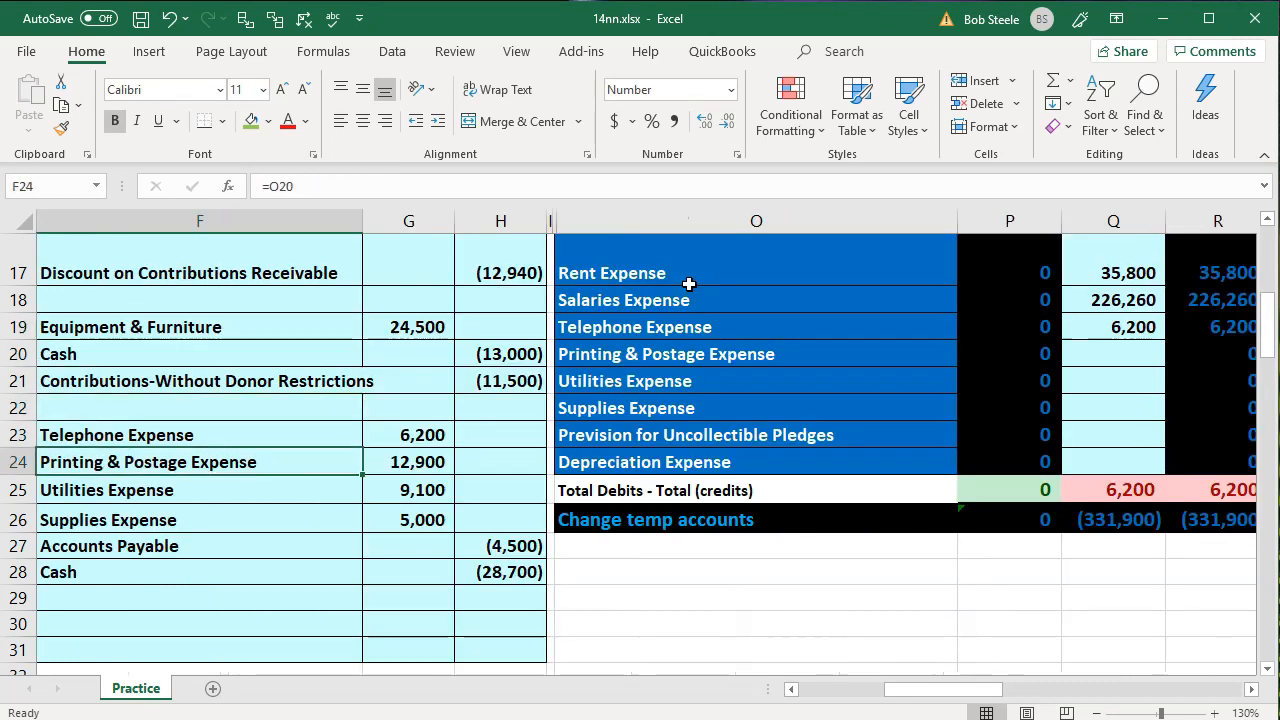
key("Right")
key("Right")
key("Right")
key("Right")
key("Right")
key("Up")
key("Up")
key("Up")
key("Up")
key("Left")
key("Right")
key("Right")
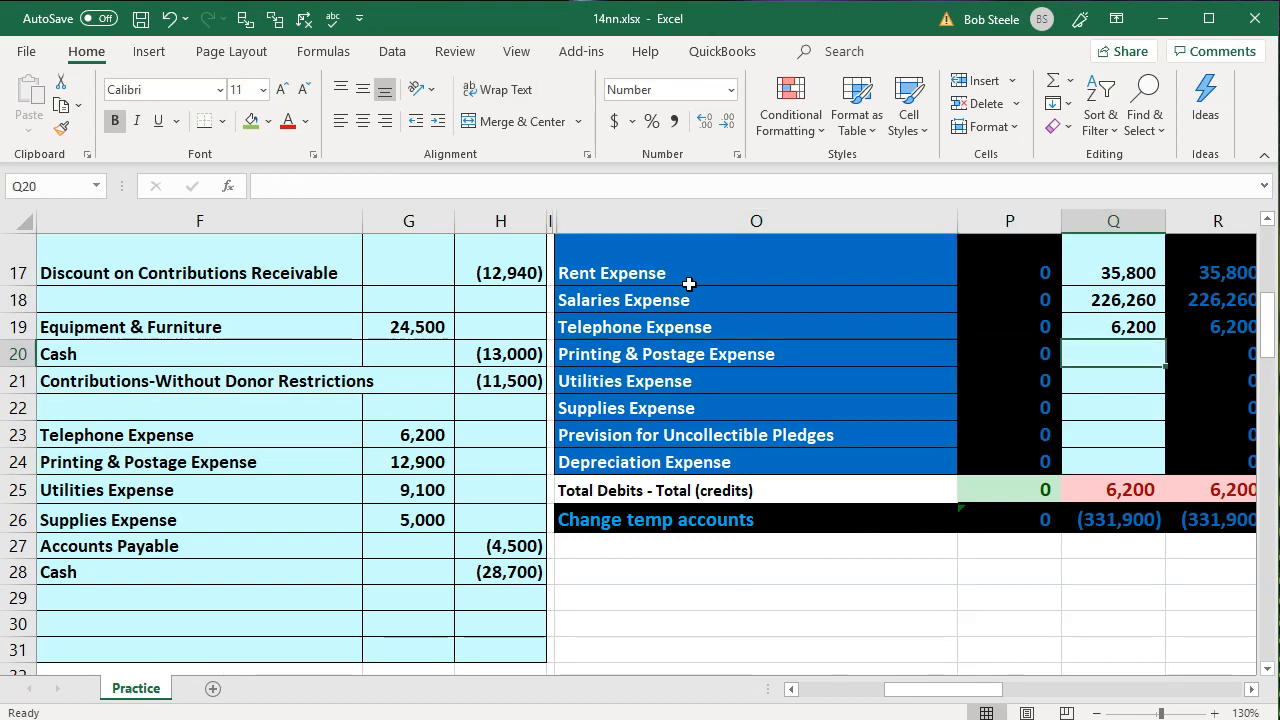
type("=")
key("Left")
key("Left")
key("Left")
key("Left")
key("Left")
key("Left")
key("Down")
key("Down")
key("Down")
key("Down")
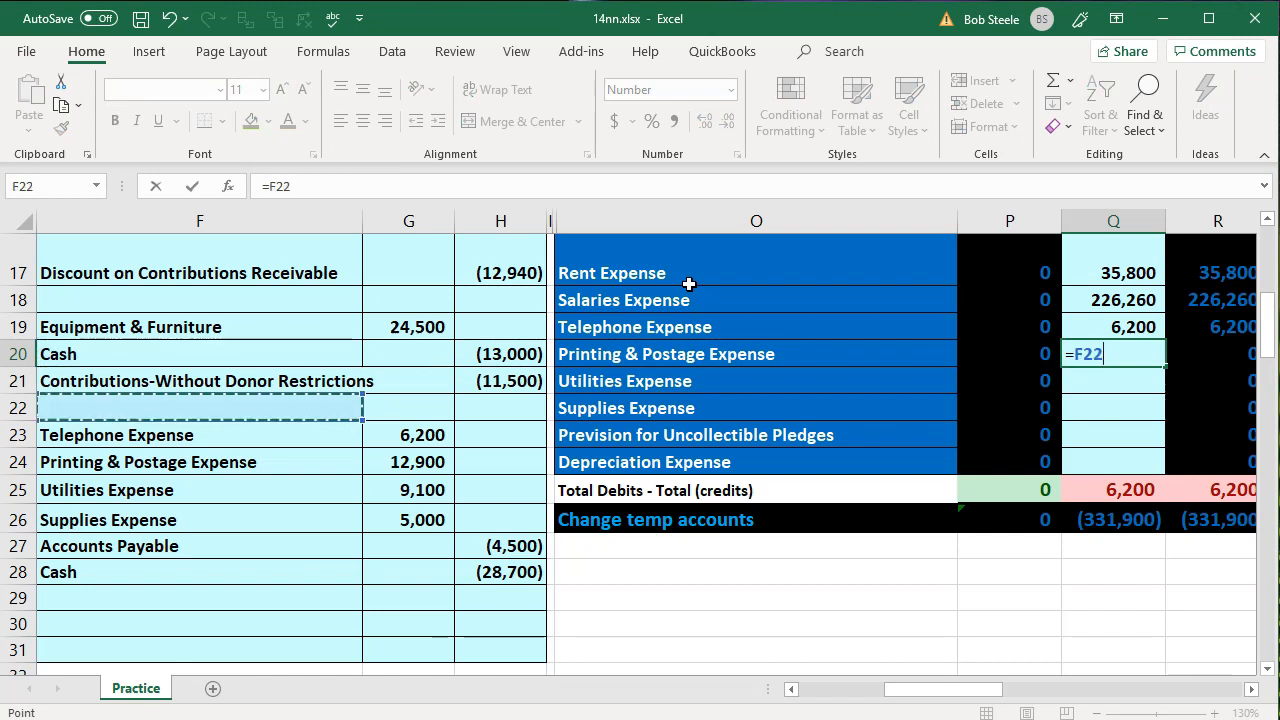
key("Right")
key("Return")
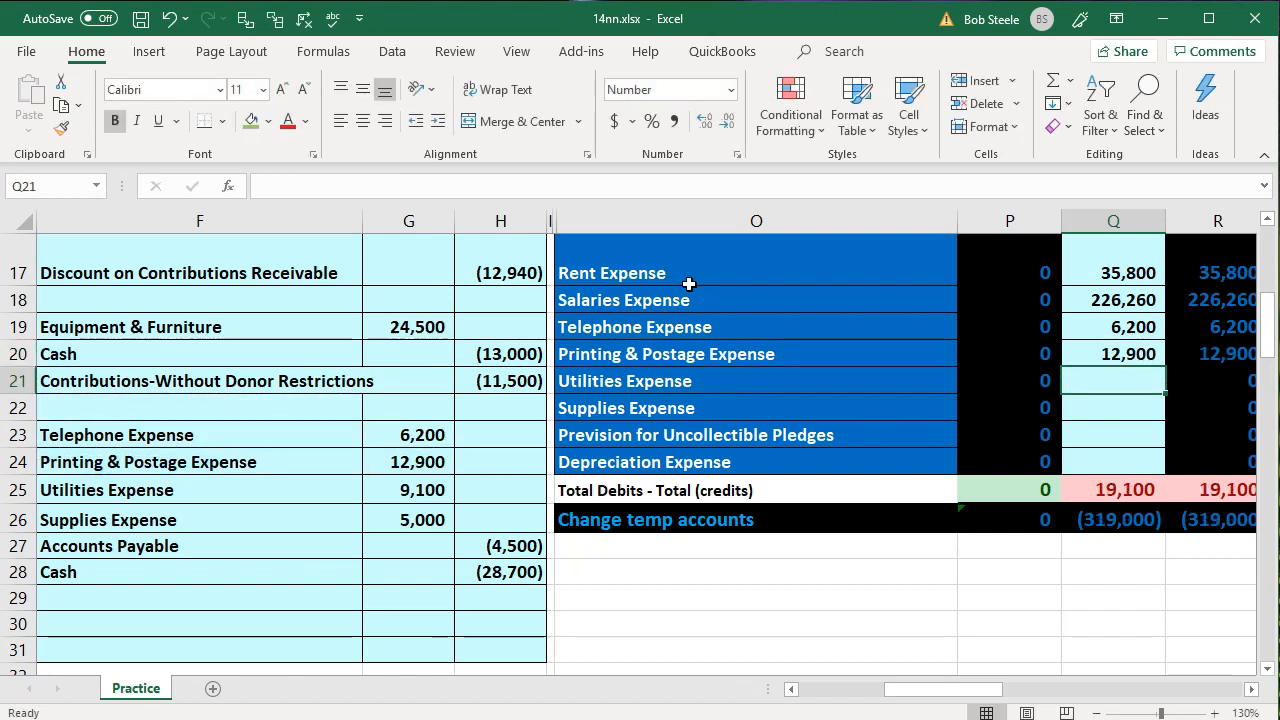
Post the Utilities Expense debit to the trial balance by setting Q21 to =G25
left_click(400, 487)
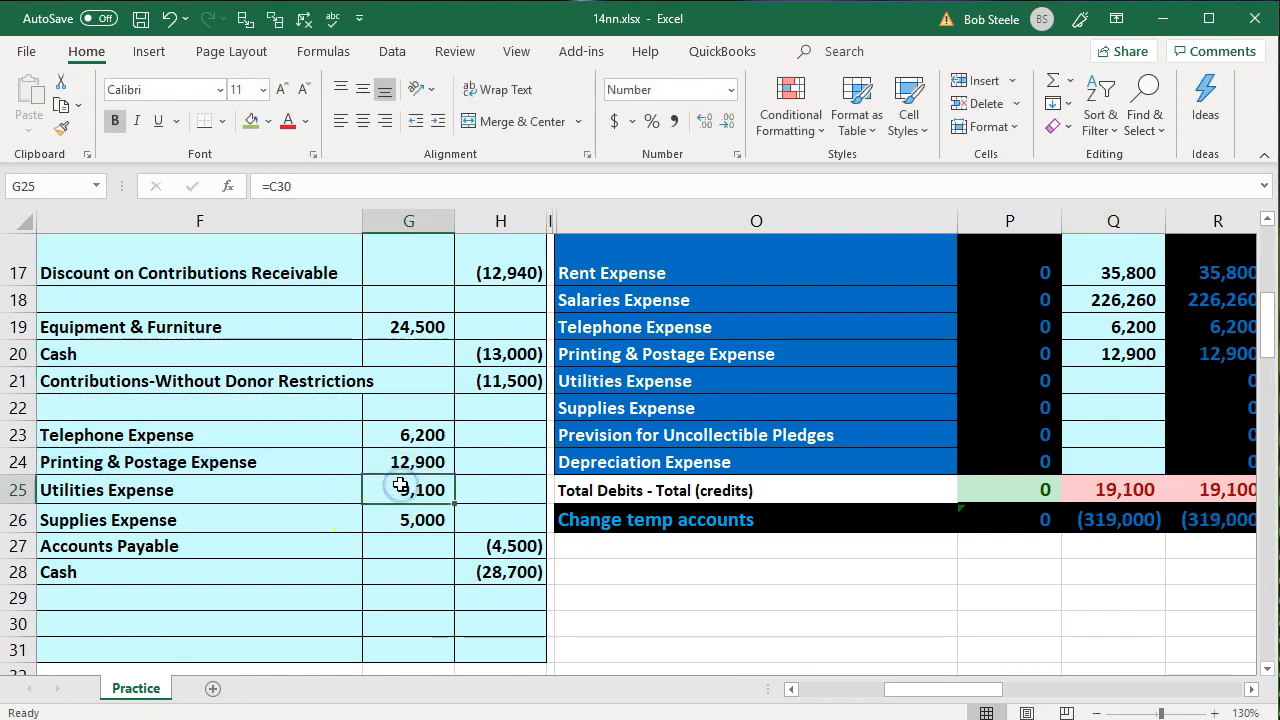
key("Right")
key("Right")
key("Right")
key("Up")
key("Up")
key("Up")
key("Up")
key("Right")
key("Right")
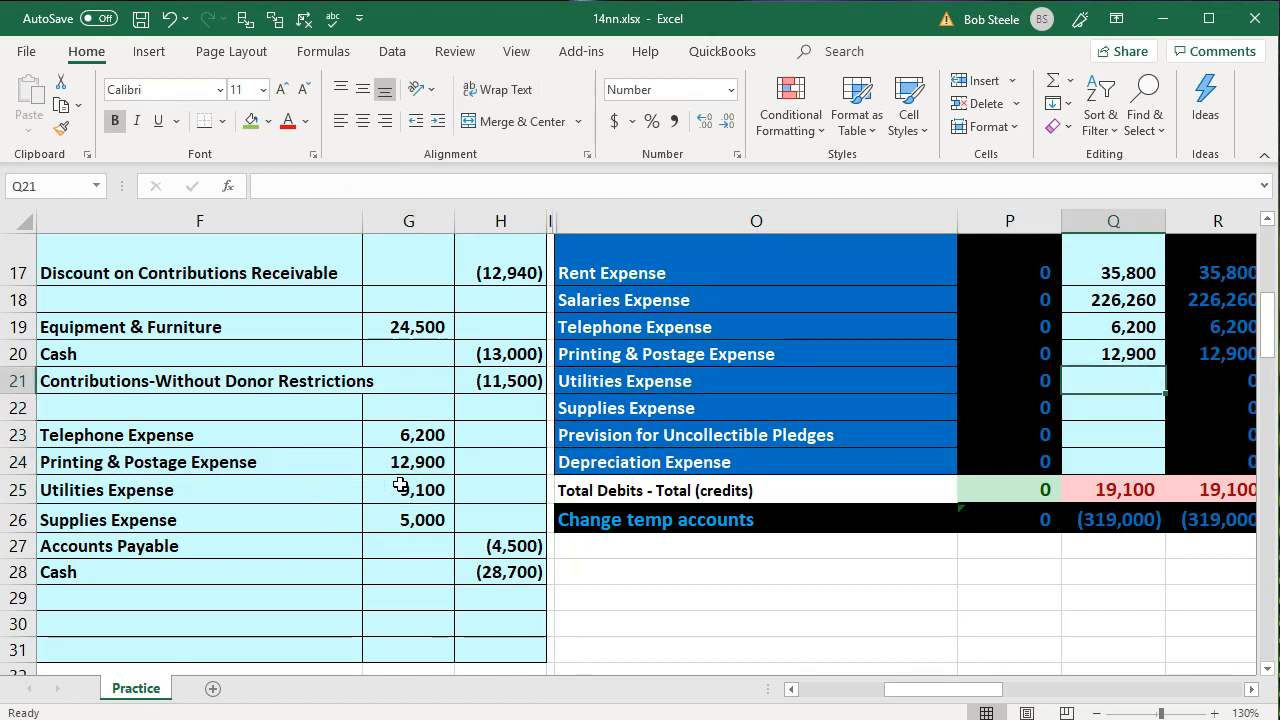
type("=")
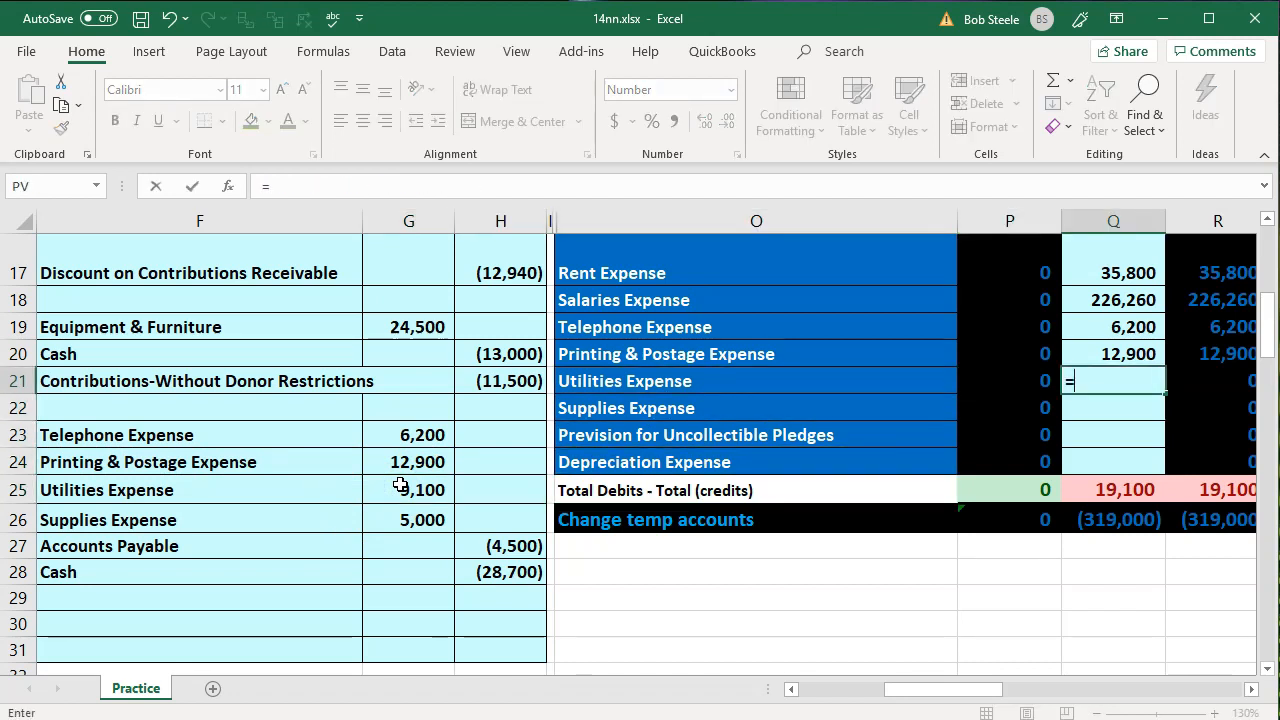
key("Left")
key("Left")
key("Left")
key("Left")
key("Left")
key("Down")
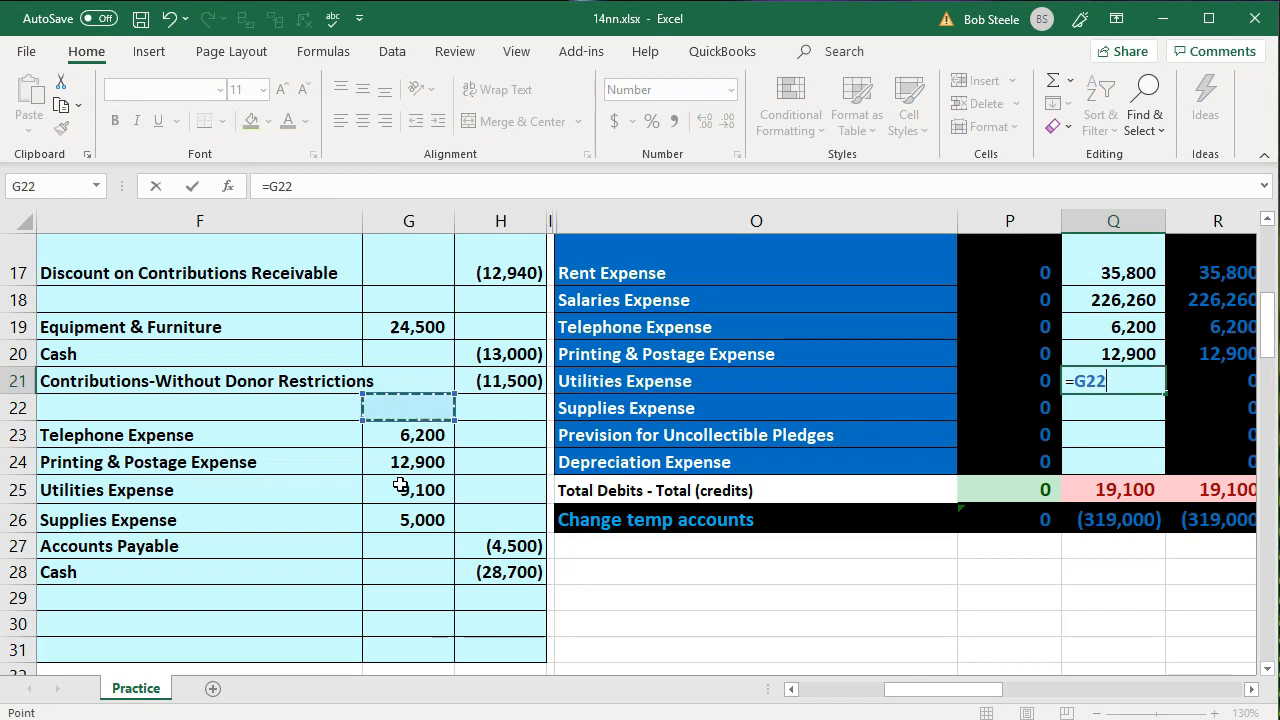
key("Down")
key("Down")
key("Down")
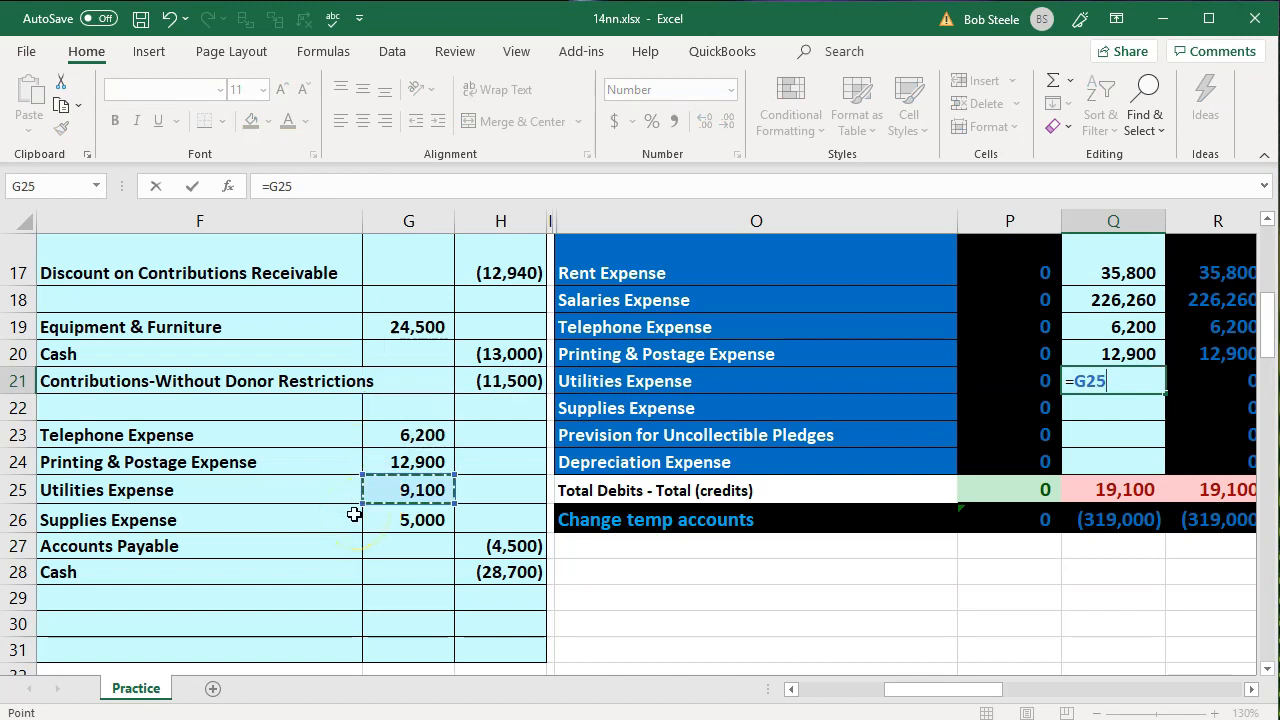
key("Return")
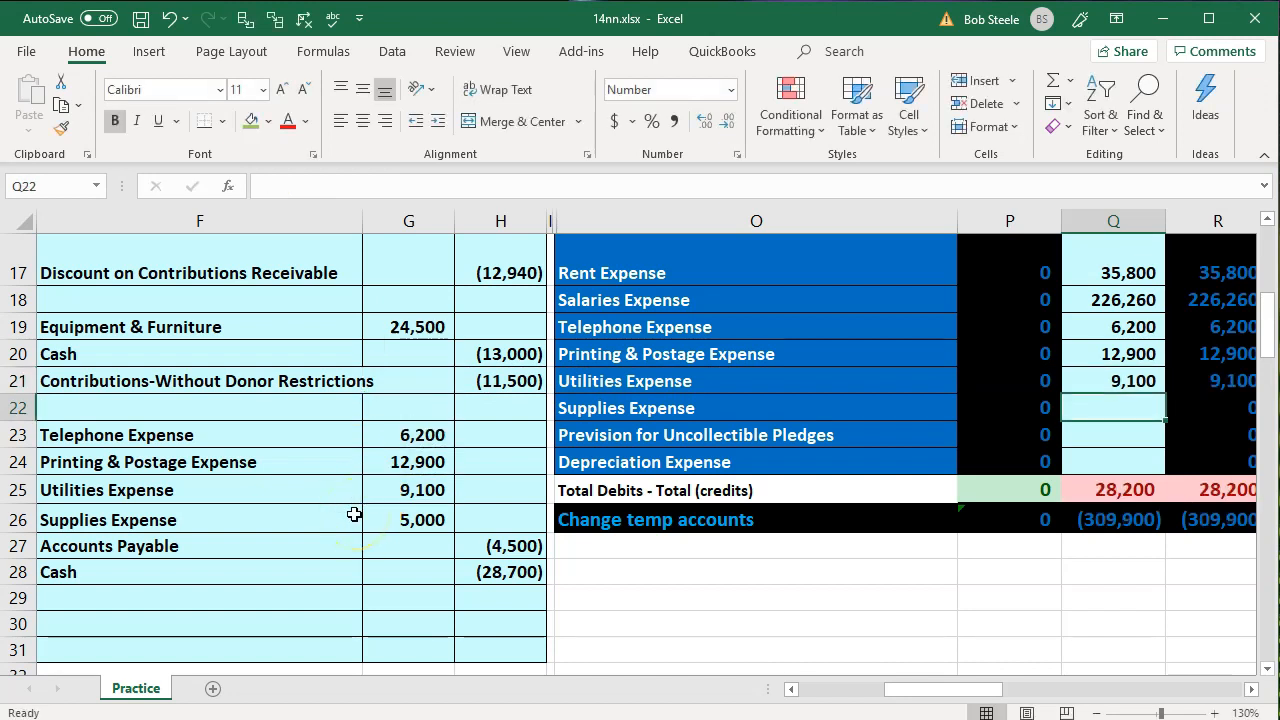
Post the transaction 6 Supplies Expense debit to the trial balance by setting Q22 to =G26
left_click_drag(260, 508, 375, 510)
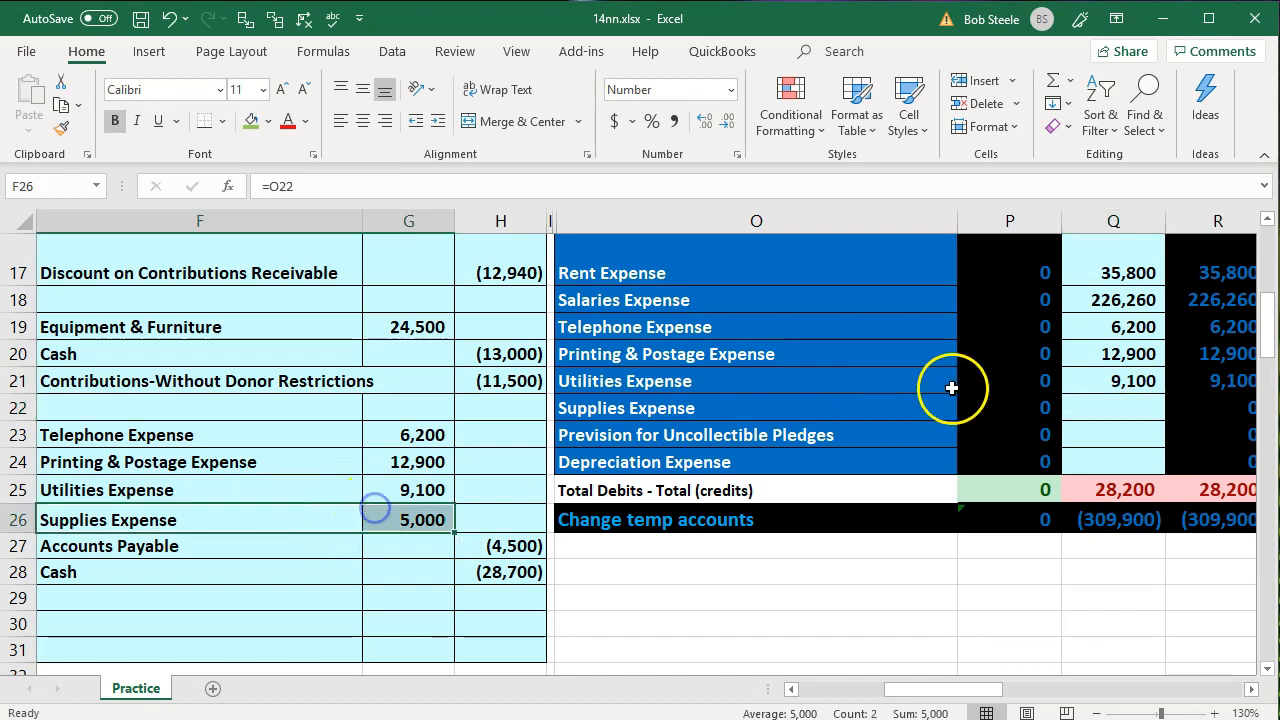
left_click(1117, 407)
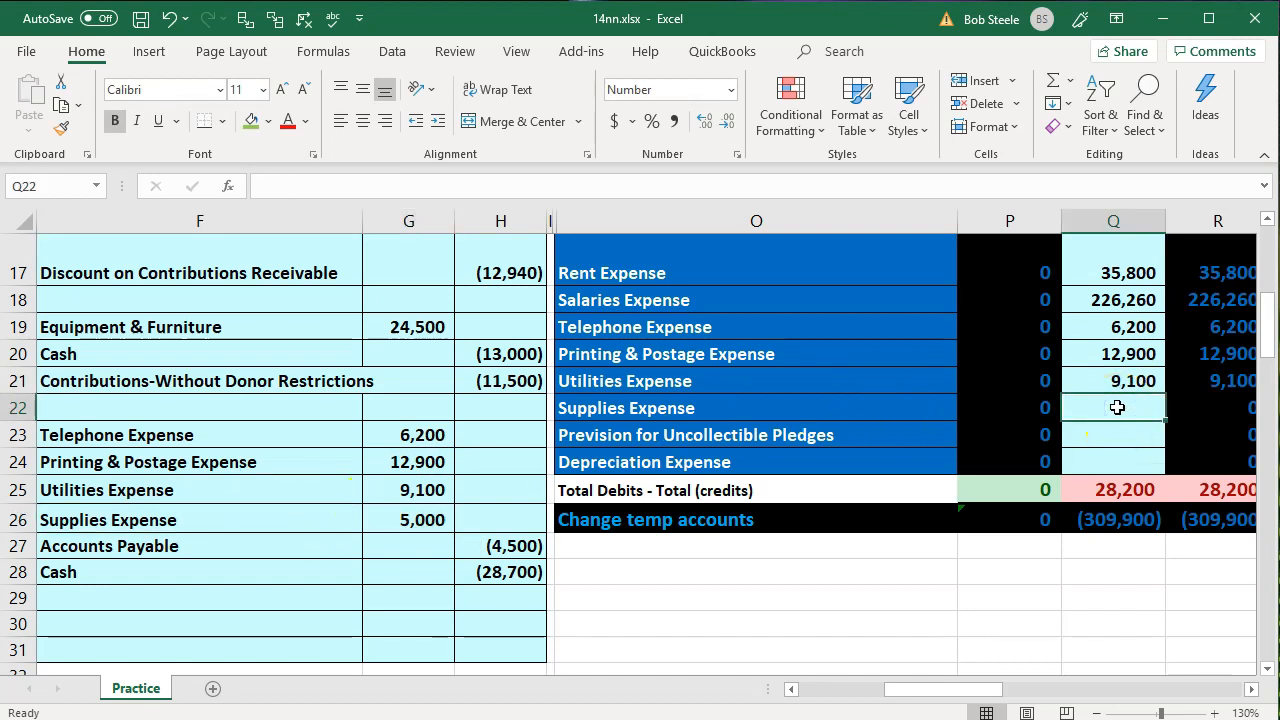
type("=")
key("Left")
key("Left")
key("Left")
key("Left")
key("Left")
key("Down")
key("Down")
key("Down")
key("Down")
key("Down")
key("Up")
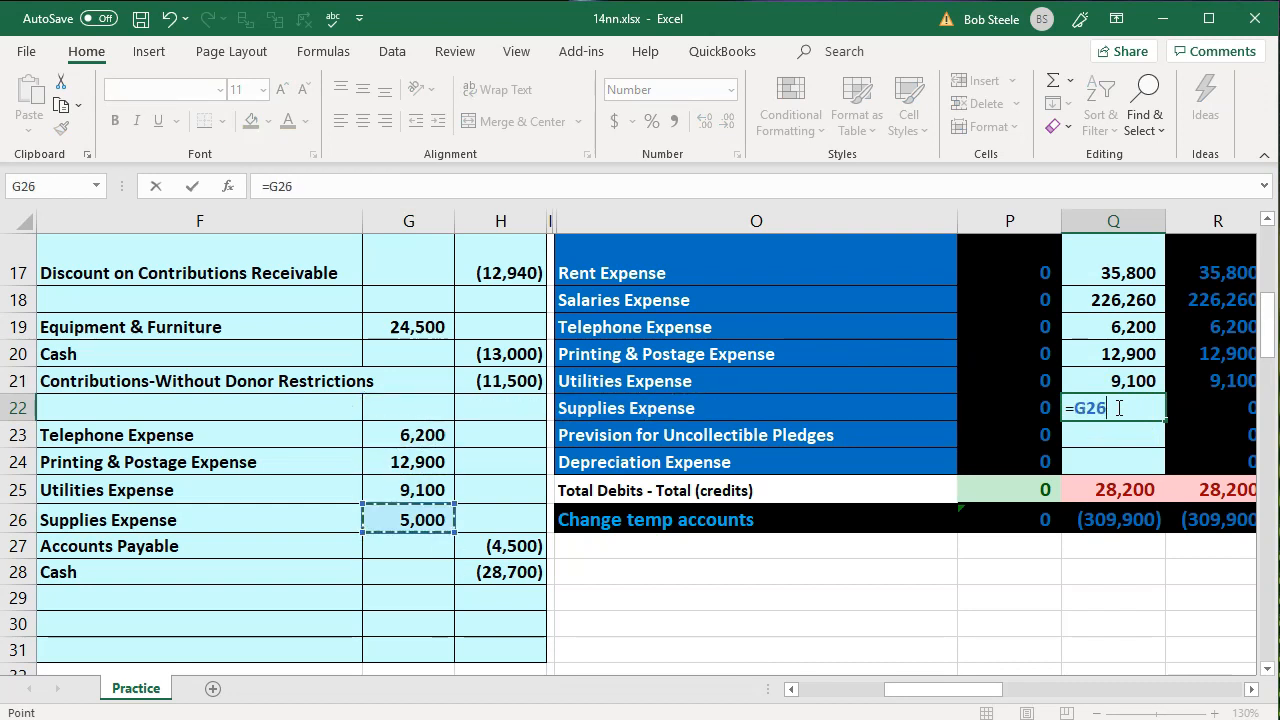
key("Return")
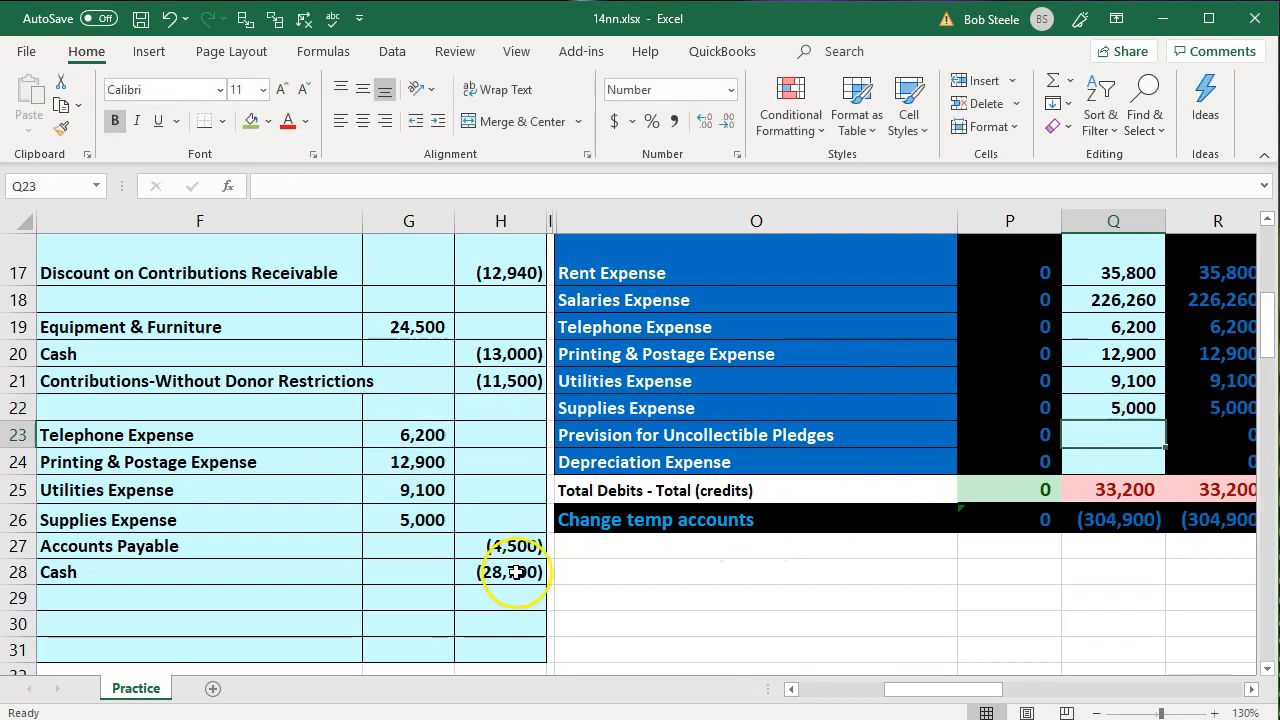
Post the transaction 6 Accounts Payable credit to the trial balance by setting Q9 to =H27
left_click_drag(246, 546, 524, 545)
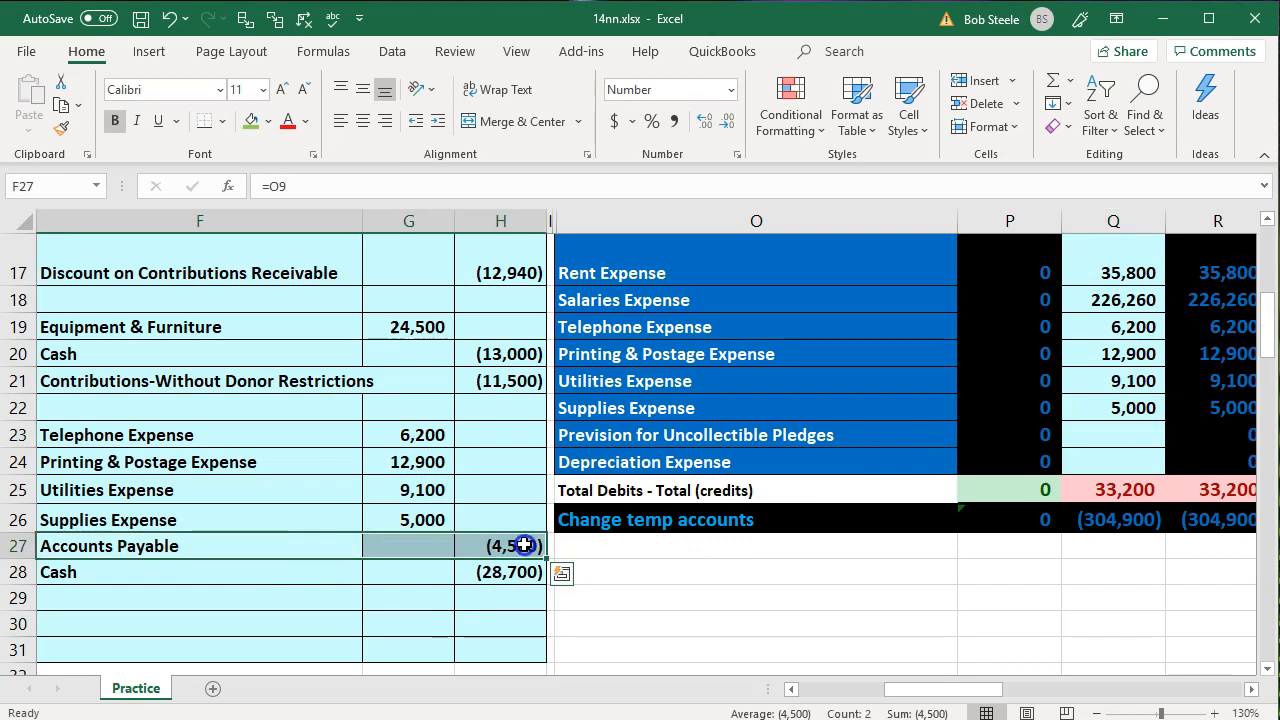
scroll(814, 609, "up", 5)
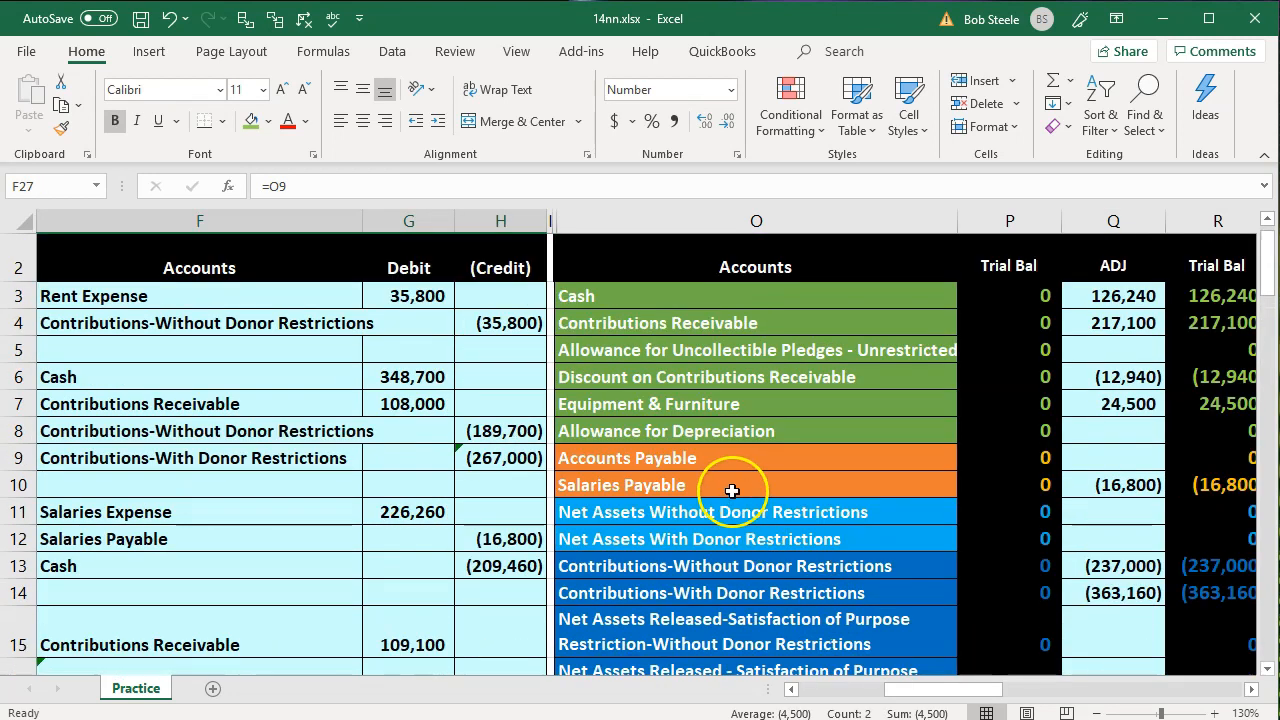
left_click(730, 457)
key("Right")
key("Right")
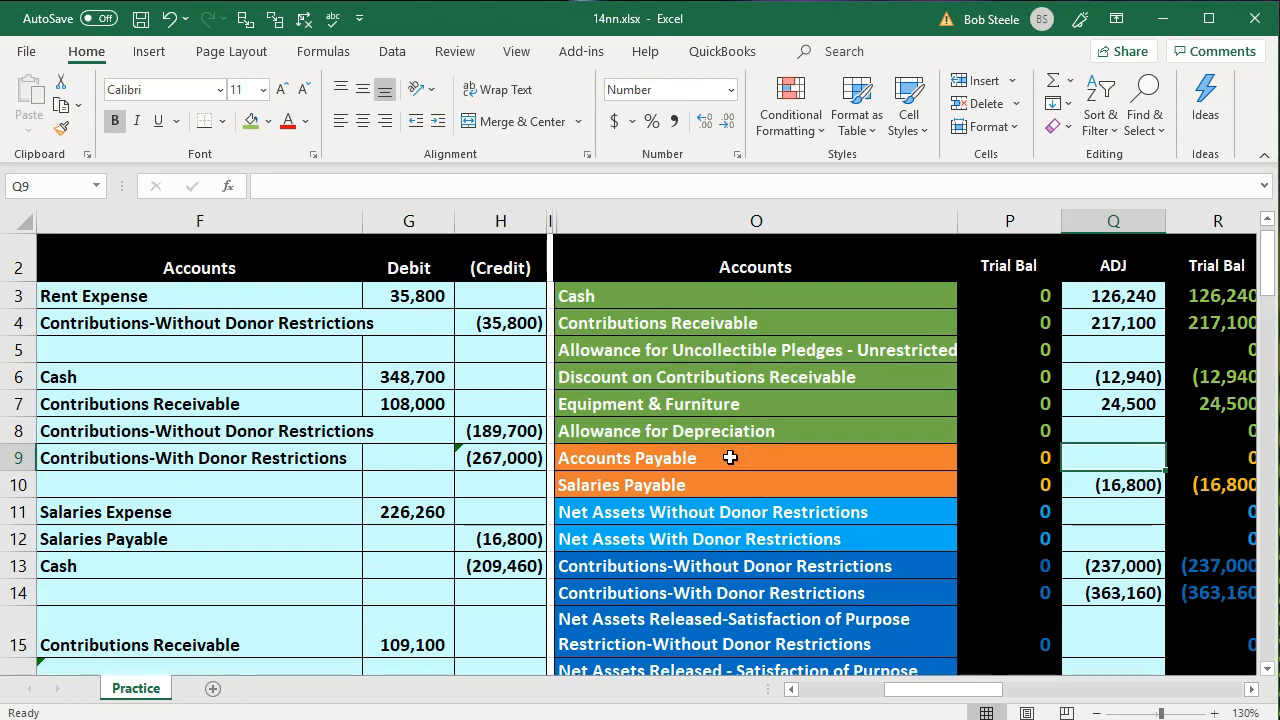
type("=")
key("Down")
key("Down")
key("Down")
key("Down")
key("Down")
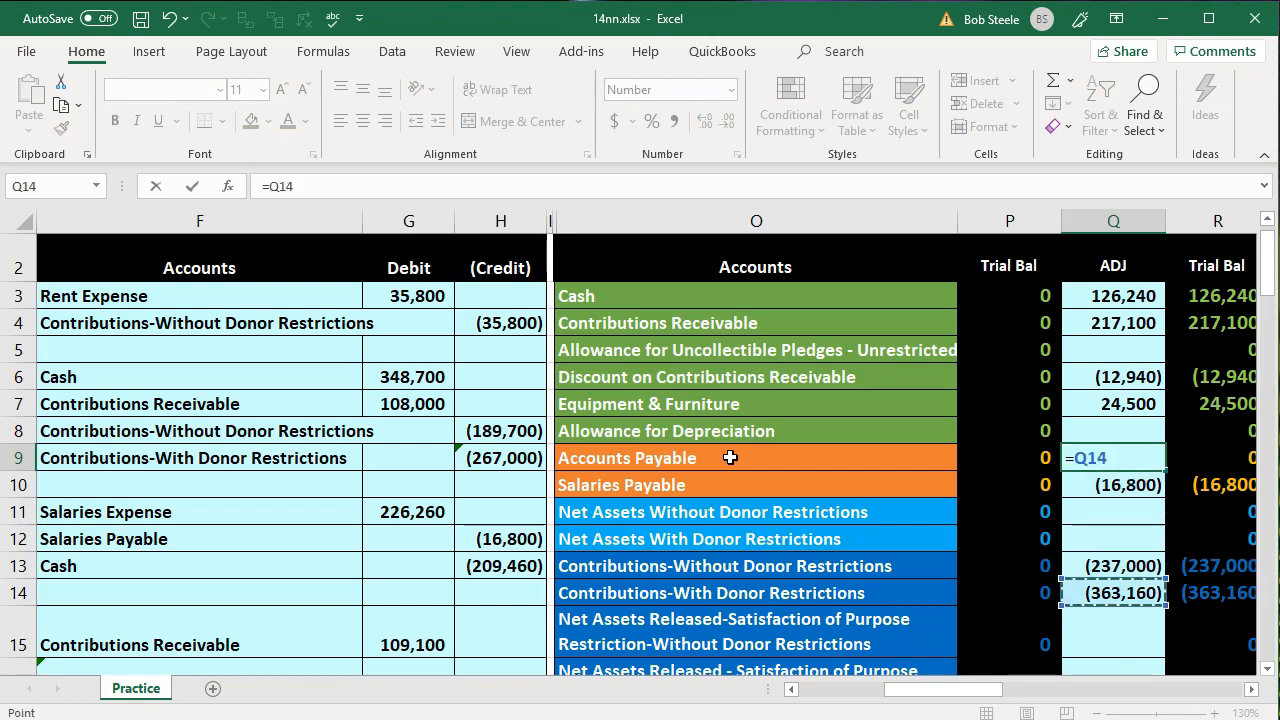
key("Down")
key("Down")
key("Down")
key("Down")
key("Down")
key("Down")
key("Down")
key("Down")
key("Down")
key("Down")
key("Down")
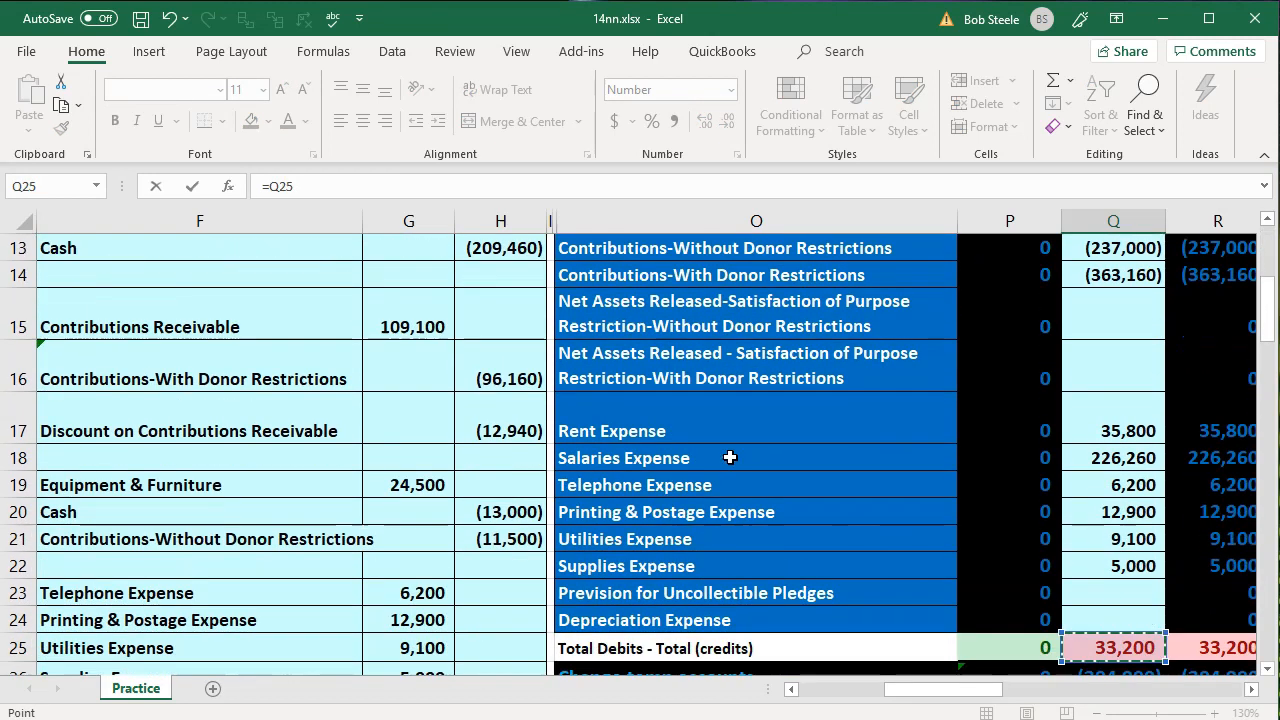
key("Down")
key("Down")
key("Down")
key("Left")
key("Left")
key("Left")
key("Left")
key("Up")
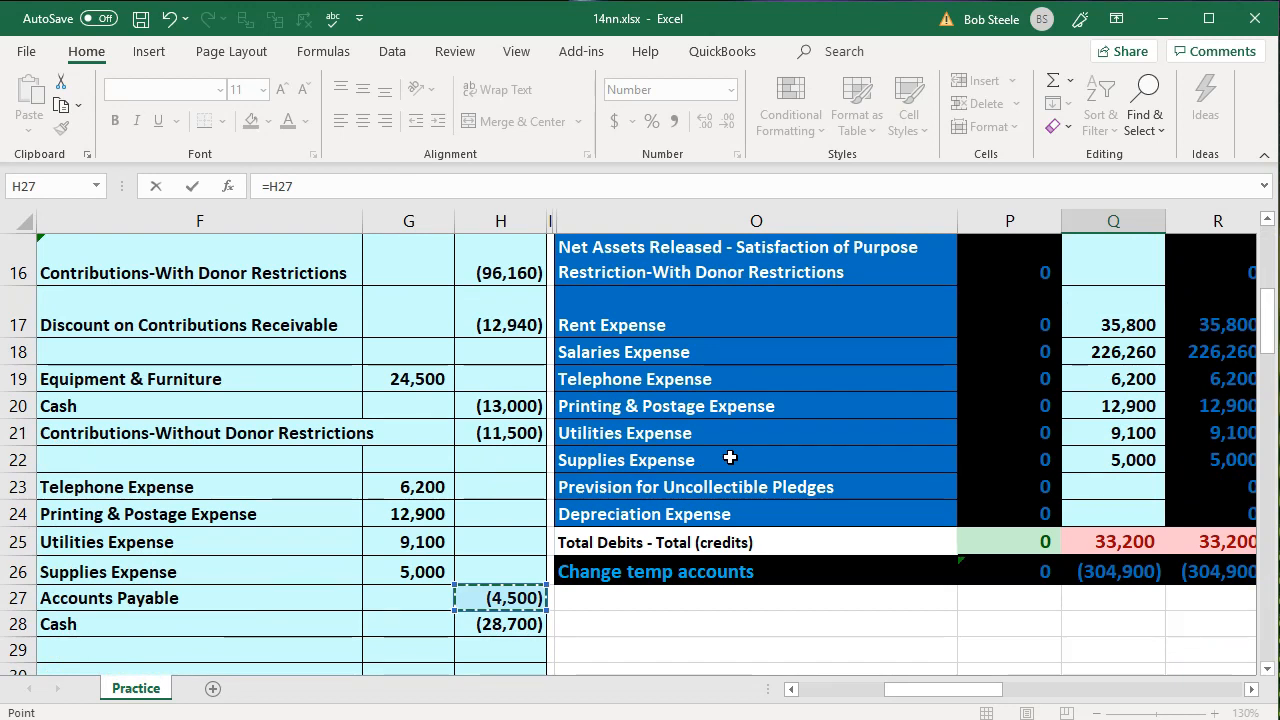
key("Return")
Post the transaction 6 Cash credit by adding H28 to the Cash adjustment in Q3, giving =G6+H13+H20+H28
scroll(428, 437, "down", 4)
left_click_drag(241, 411, 506, 410)
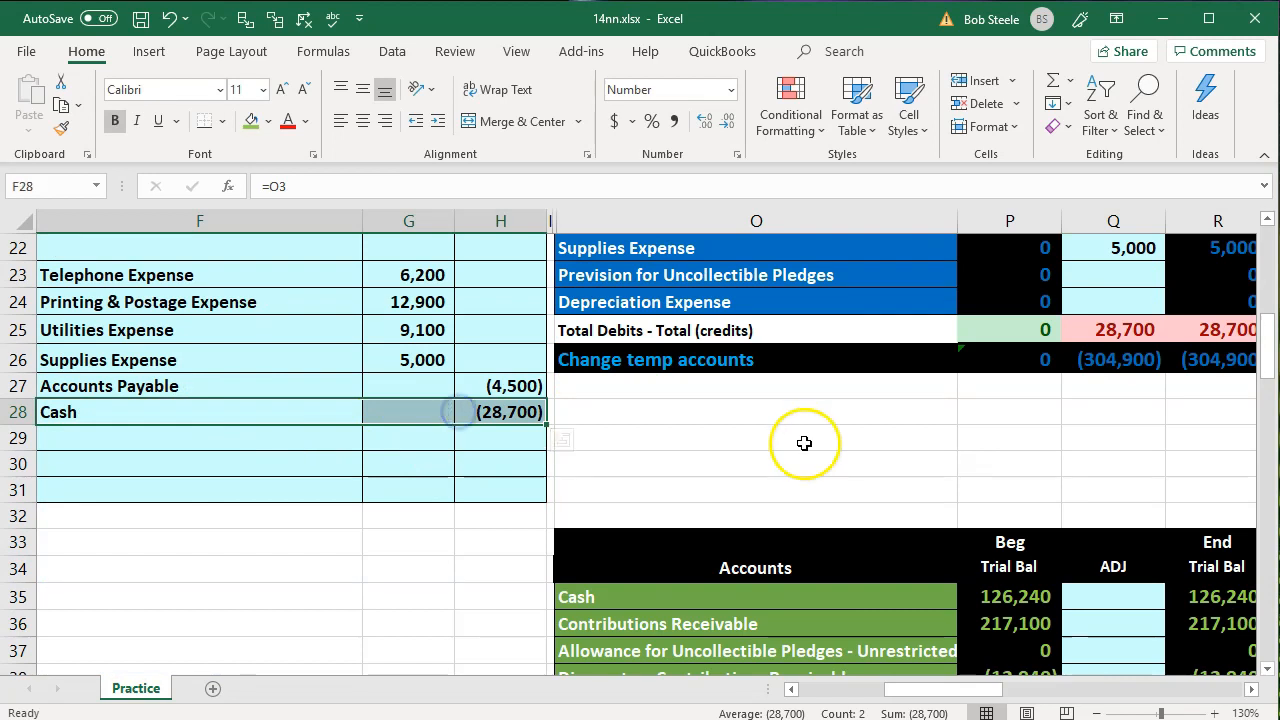
scroll(817, 483, "up", 7)
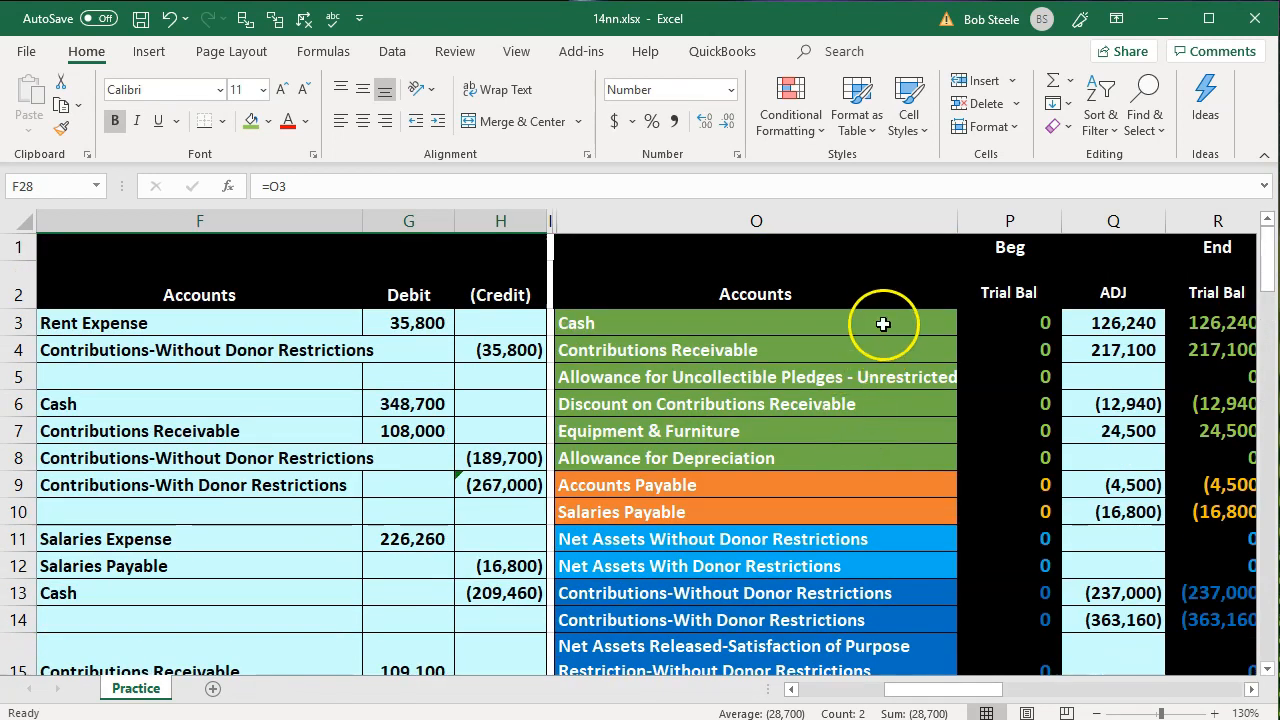
left_click(883, 323)
key("Right")
key("Right")
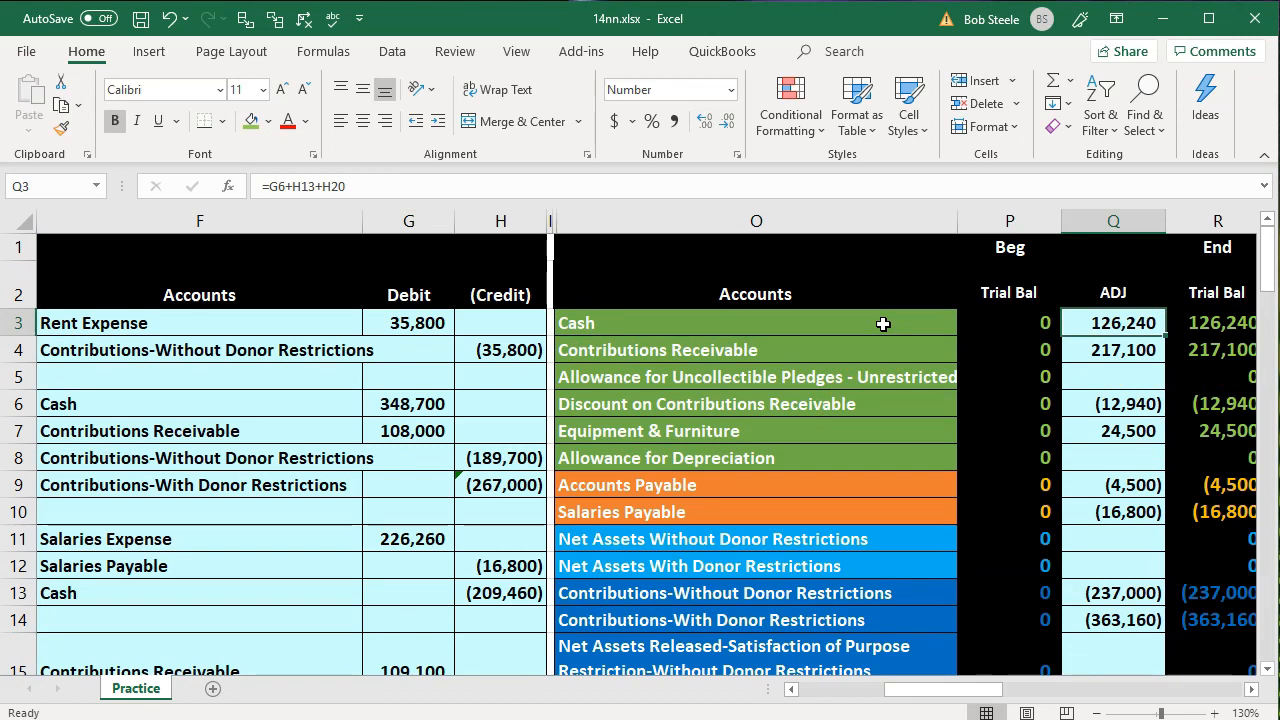
key("F2")
type("+")
key("Down")
key("Down")
key("Down")
key("Down")
key("Down")
key("Down")
key("Down")
key("Down")
key("Down")
key("Down")
key("Down")
key("Down")
key("Down")
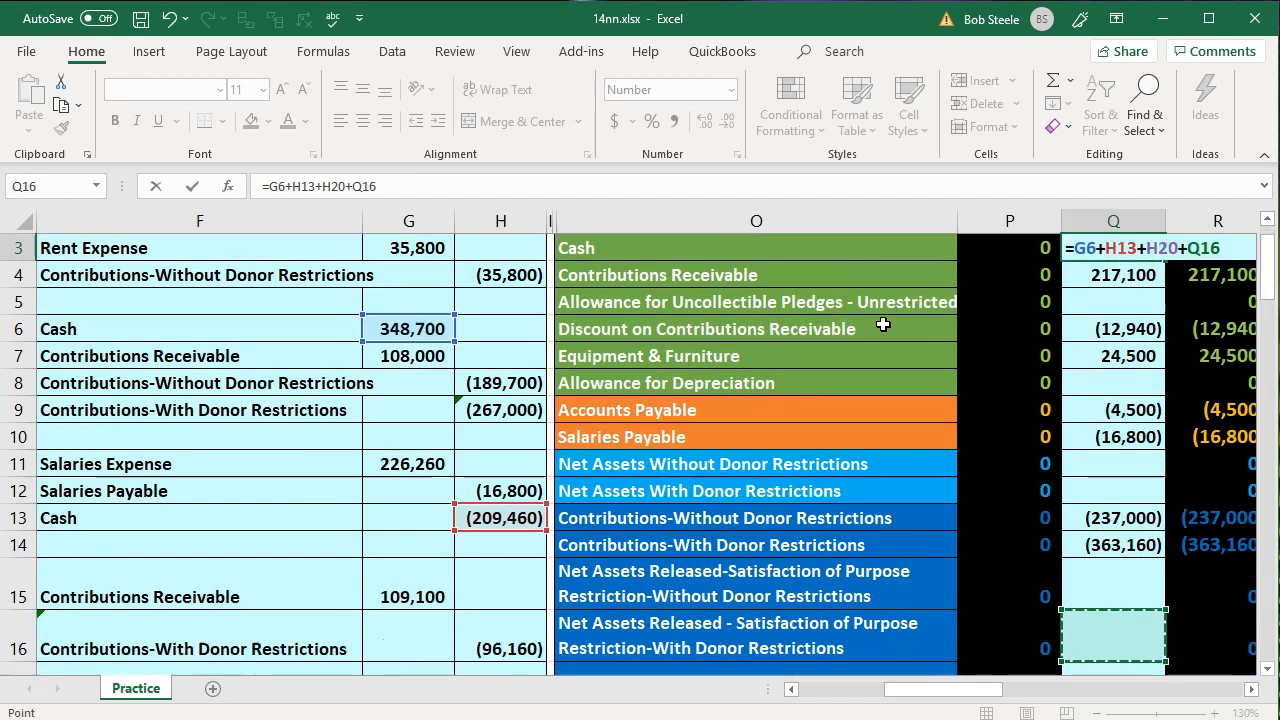
key("Down")
key("Down")
key("Down")
key("Down")
key("Down")
key("Down")
key("Down")
key("Down")
key("Down")
key("Down")
key("Down")
key("Down")
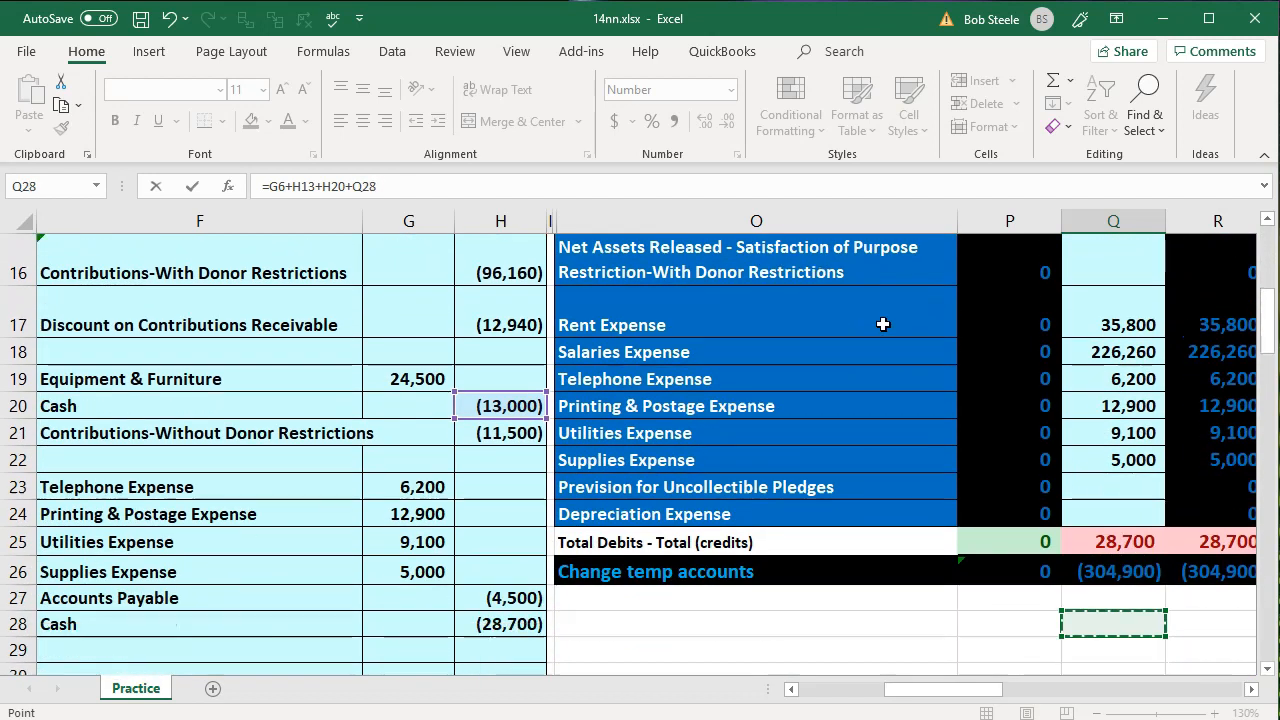
key("Down")
key("Left")
key("Left")
key("Left")
key("Left")
key("Left")
key("Up")
key("Right")
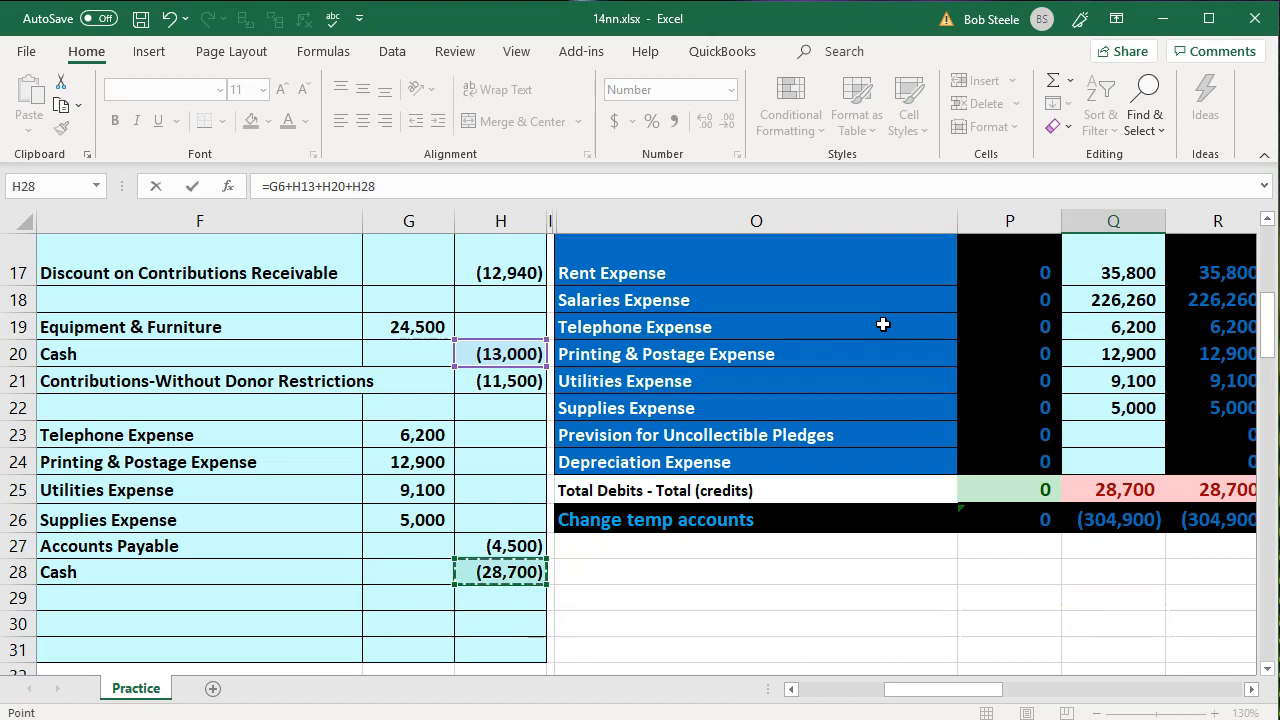
key("Return")
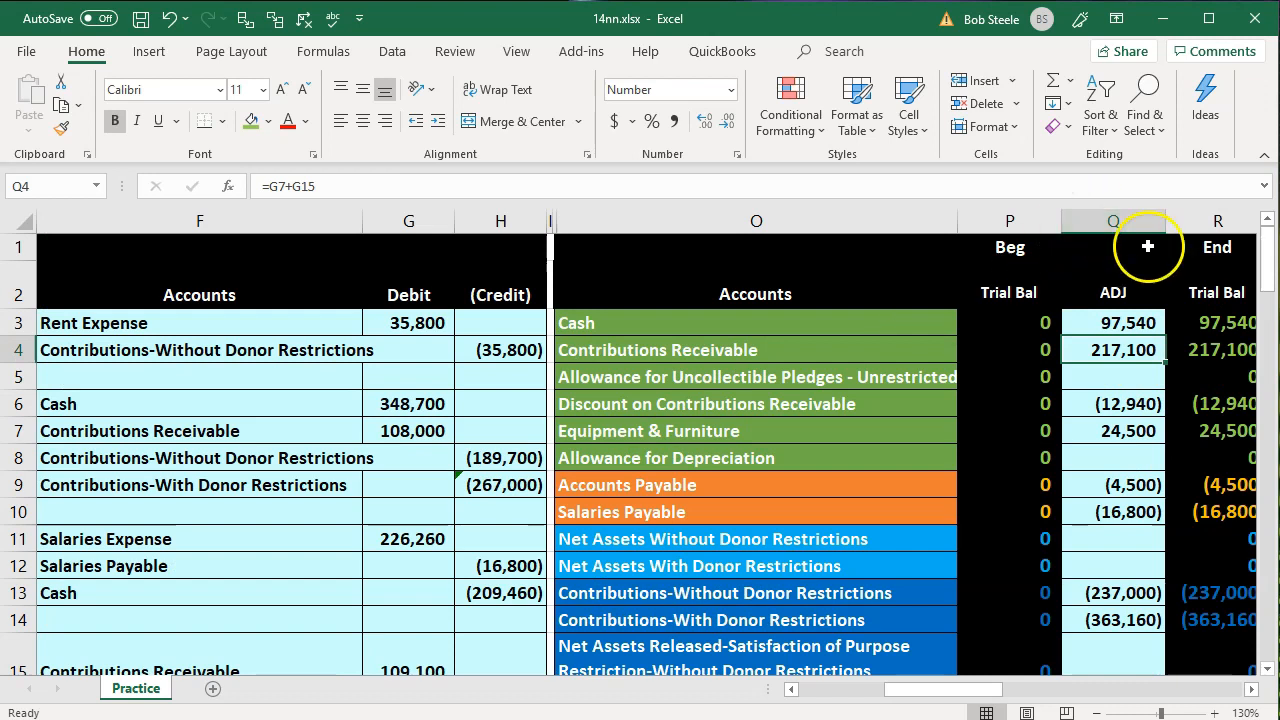
Check the ending trial balance in column R and the debits-minus-credits total in row 25
left_click(1180, 323)
key("Down")
key("Down")
key("Down")
key("Down")
key("Down")
key("Down")
key("Down")
key("Down")
key("Down")
key("Down")
key("Down")
key("Down")
key("Down")
key("Down")
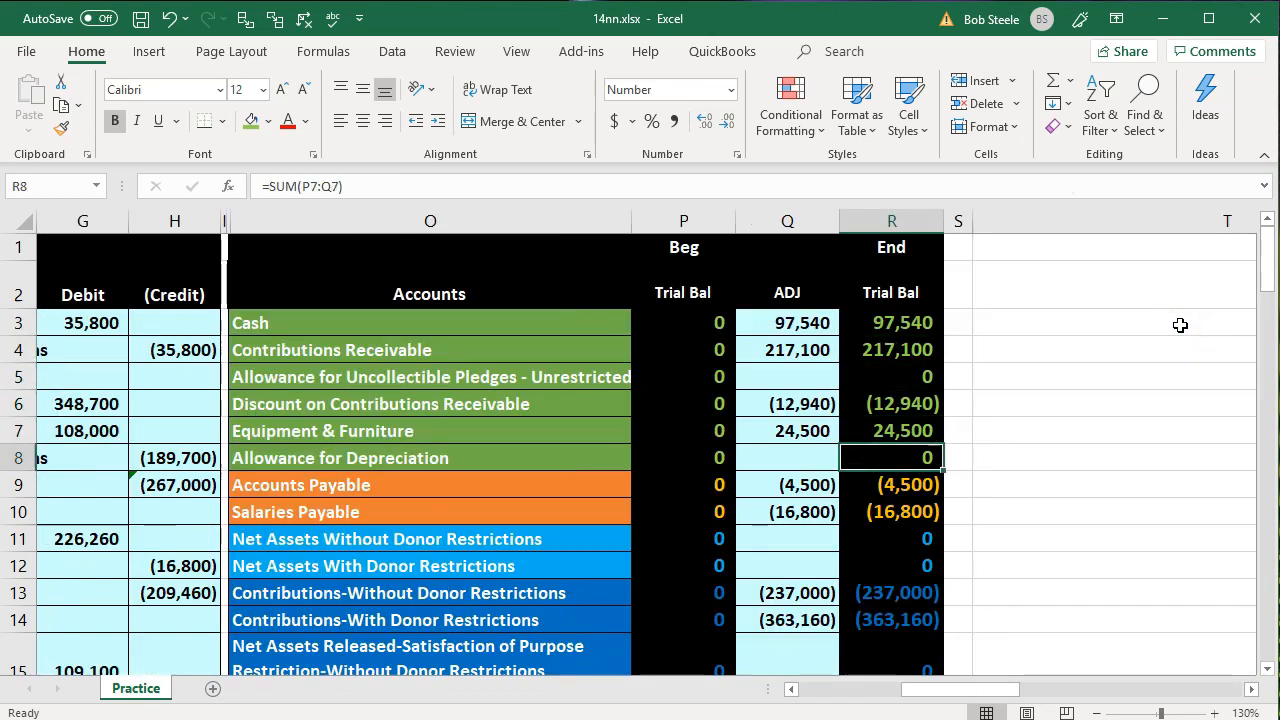
key("Down")
key("Down")
key("Down")
key("Down")
key("Down")
key("Down")
key("Down")
key("Down")
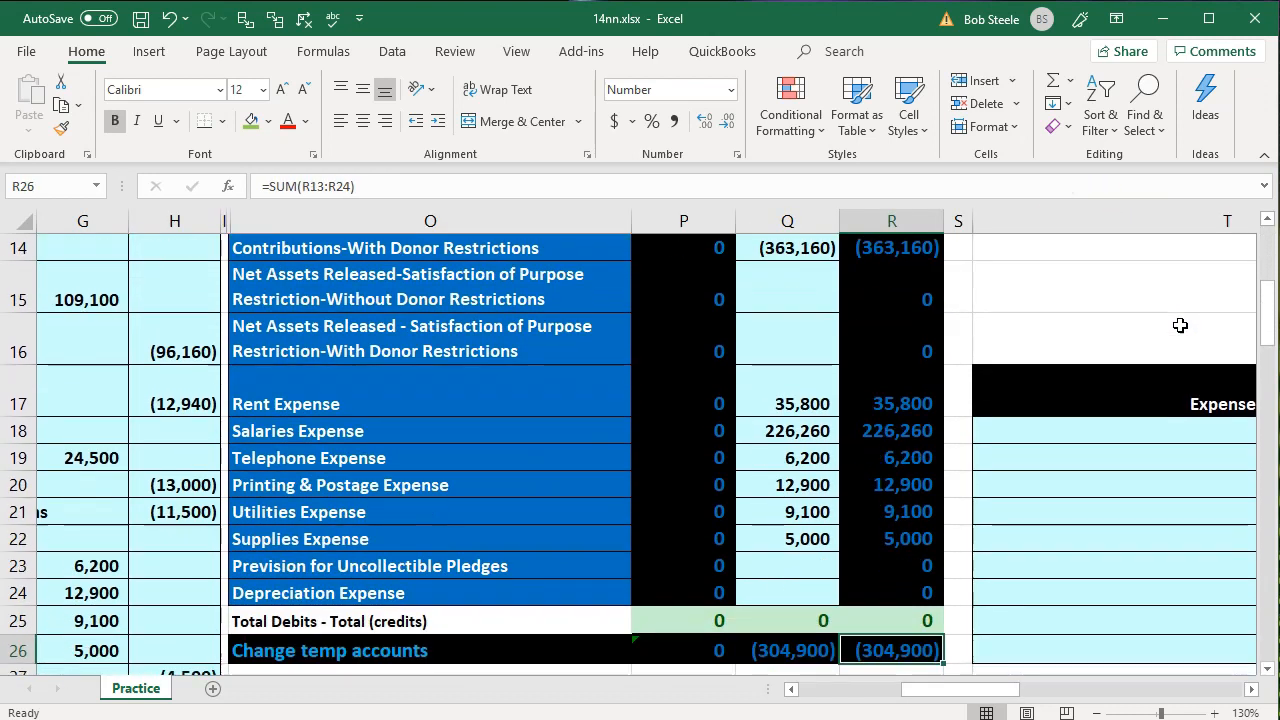
key("Left")
key("Left")
key("Left")
key("Left")
key("Left")
key("Left")
key("Left")
key("Left")
key("Left")
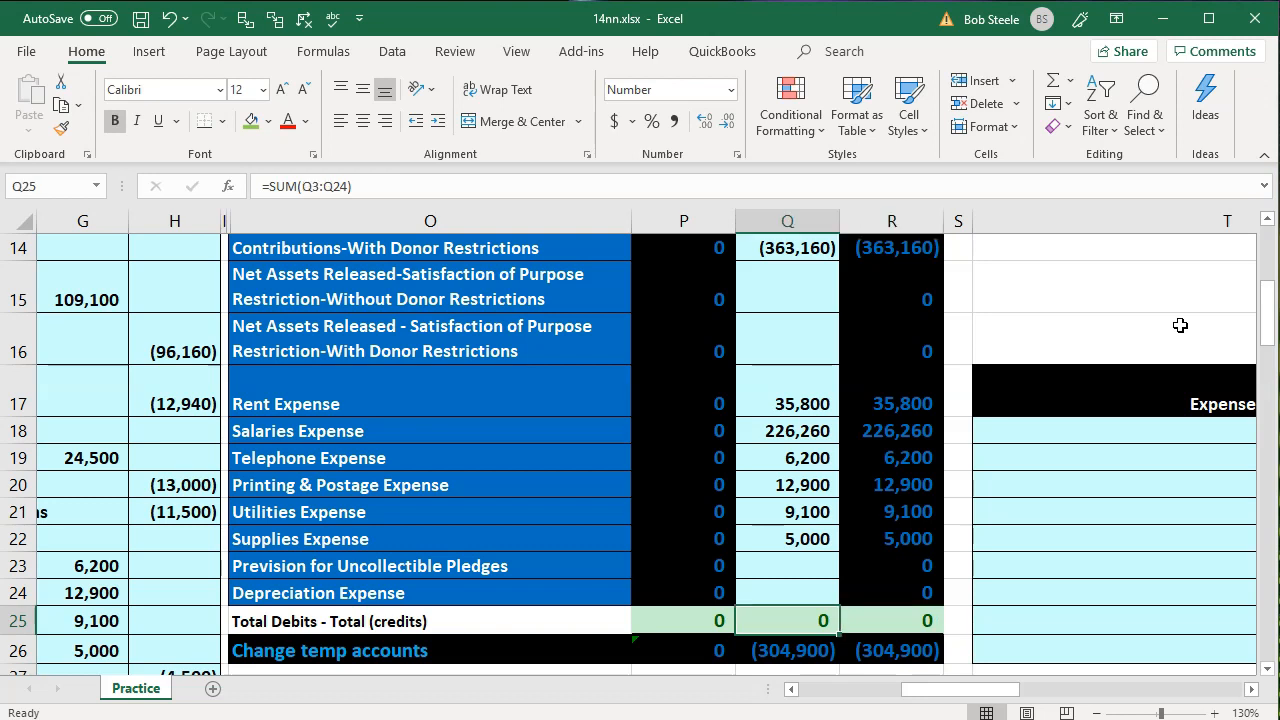
key("Left")
key("Left")
key("Left")
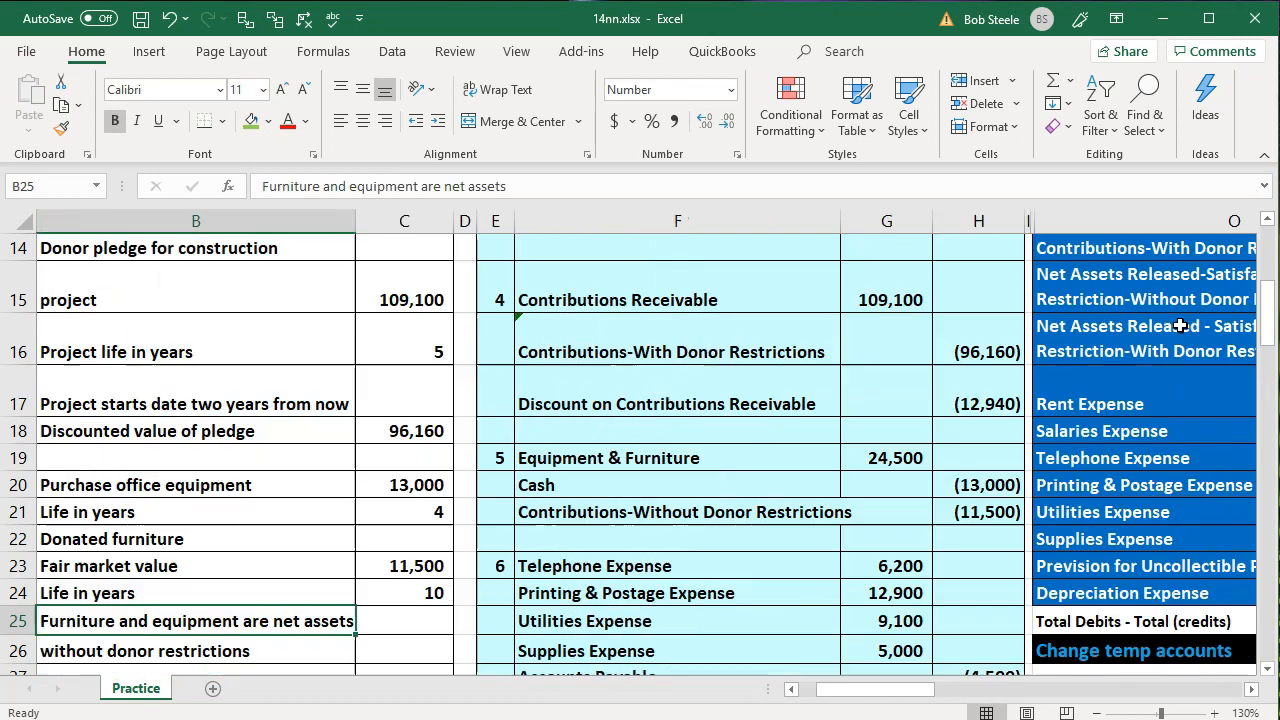
Remove the green fill from the transaction 6 data in B28:C34
left_click(472, 404)
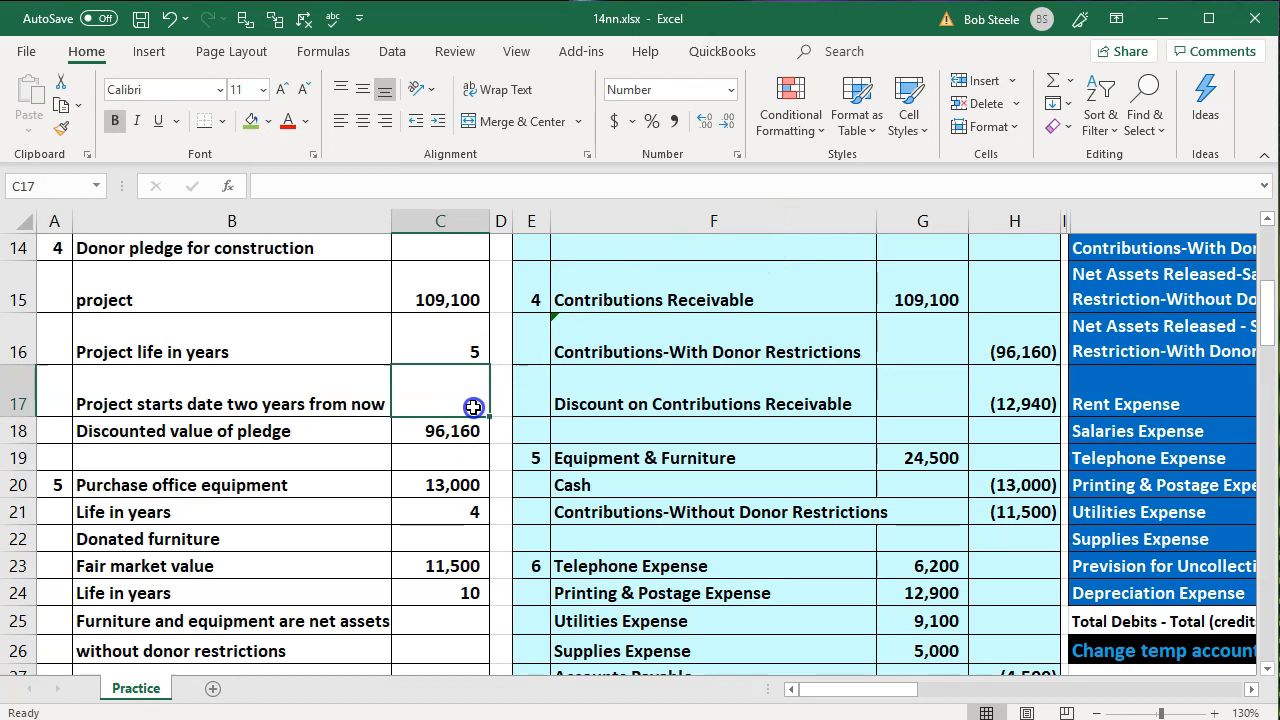
scroll(473, 407, "down", 4)
left_click_drag(186, 302, 423, 451)
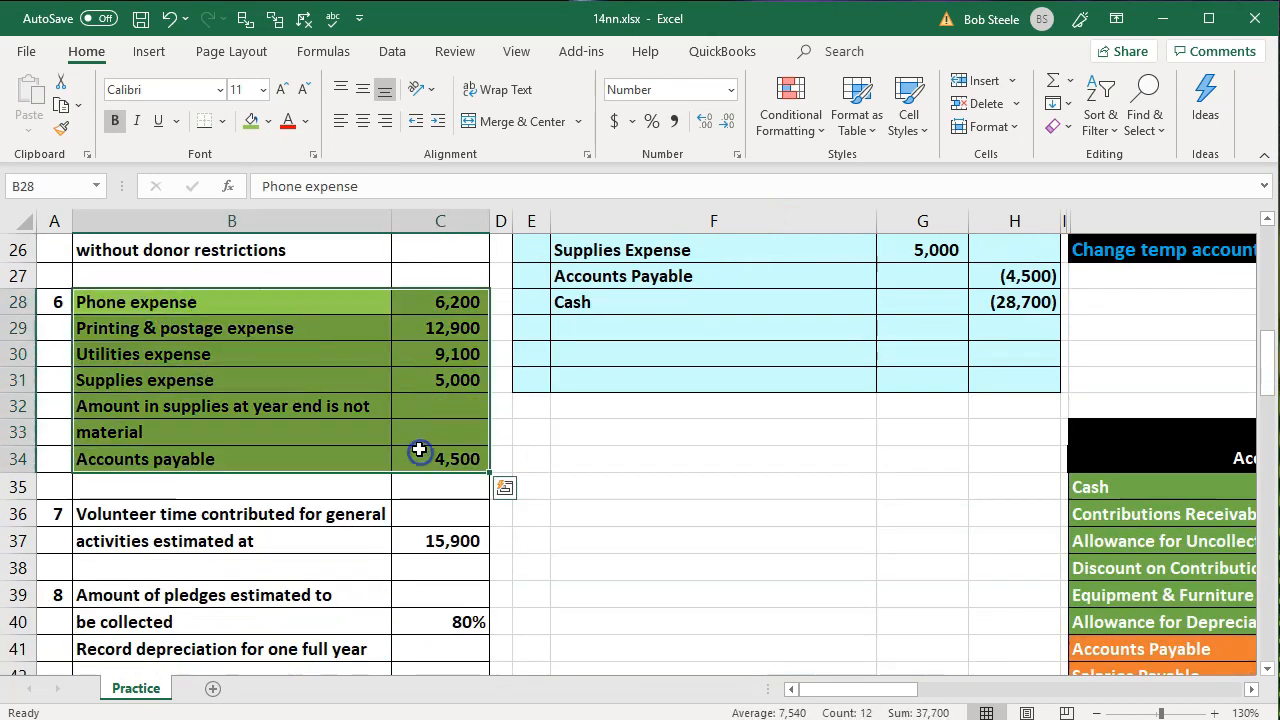
right_click(418, 440)
left_click(516, 490)
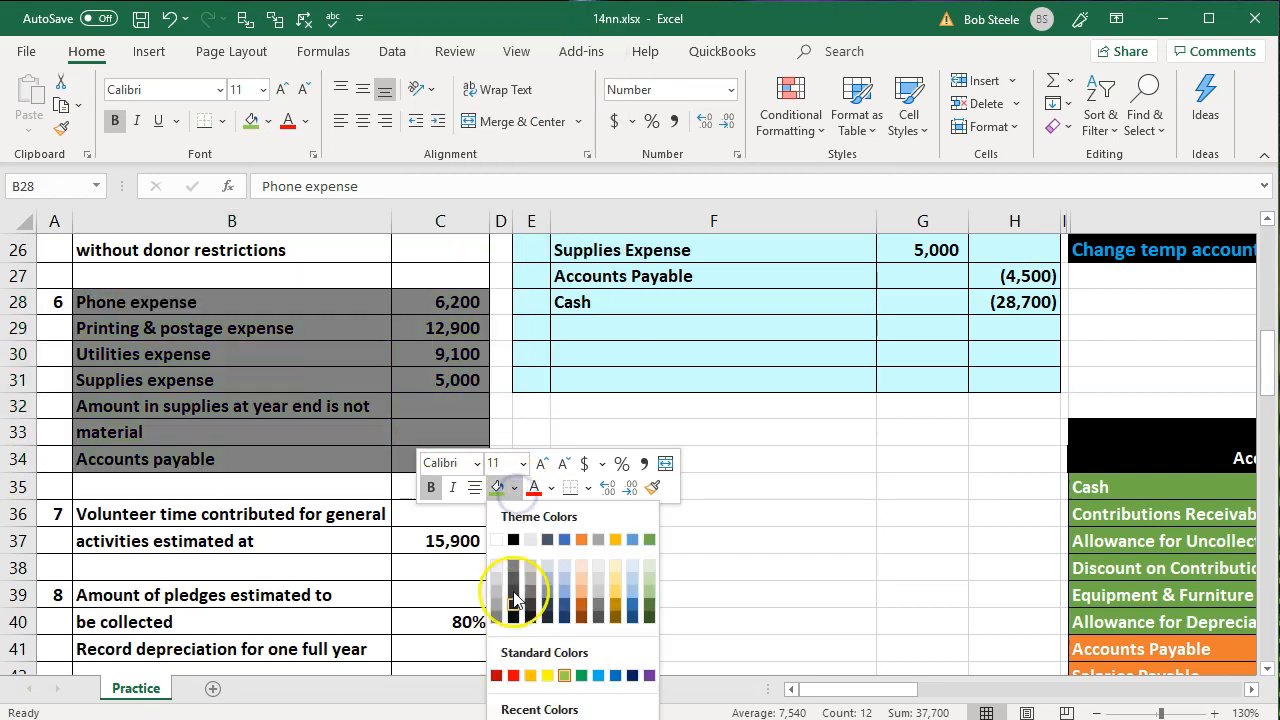
left_click(526, 719)
left_click(234, 602)
Highlight the transaction 7 volunteer time data in B36:C37 with the green fill
left_click_drag(177, 514, 418, 547)
right_click(418, 547)
left_click(516, 601)
left_click(569, 453)
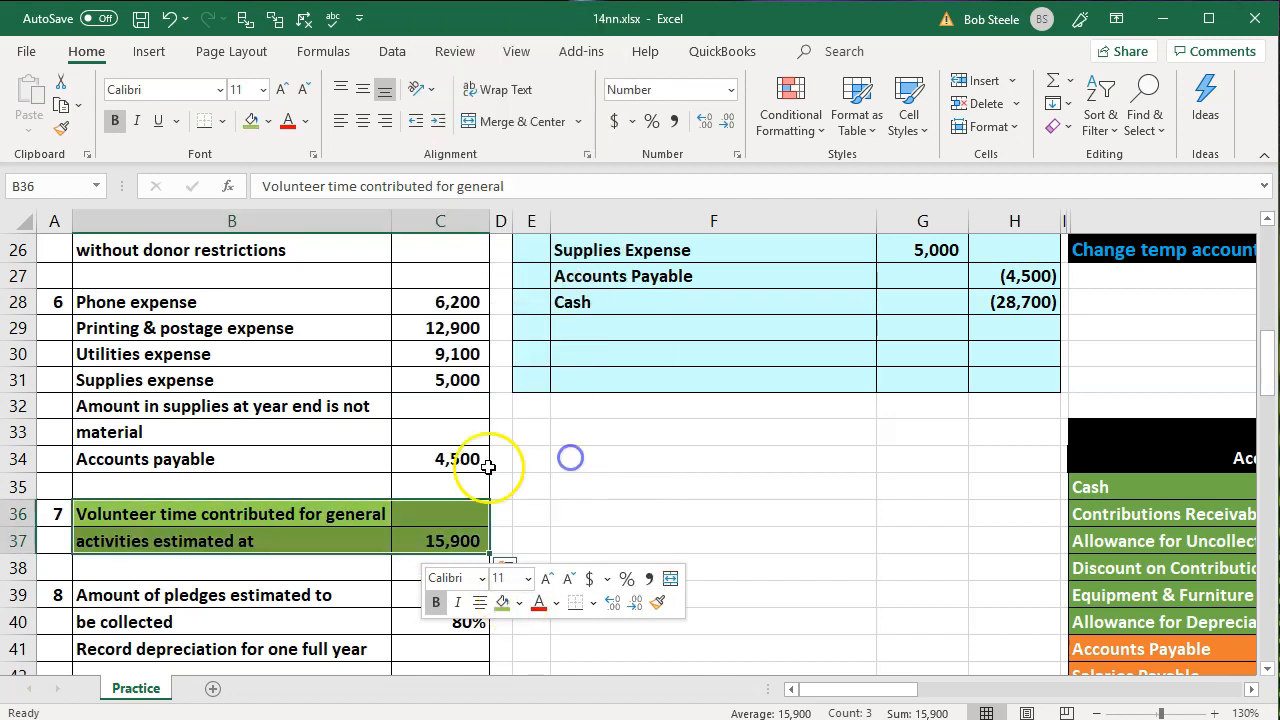
left_click(408, 455)
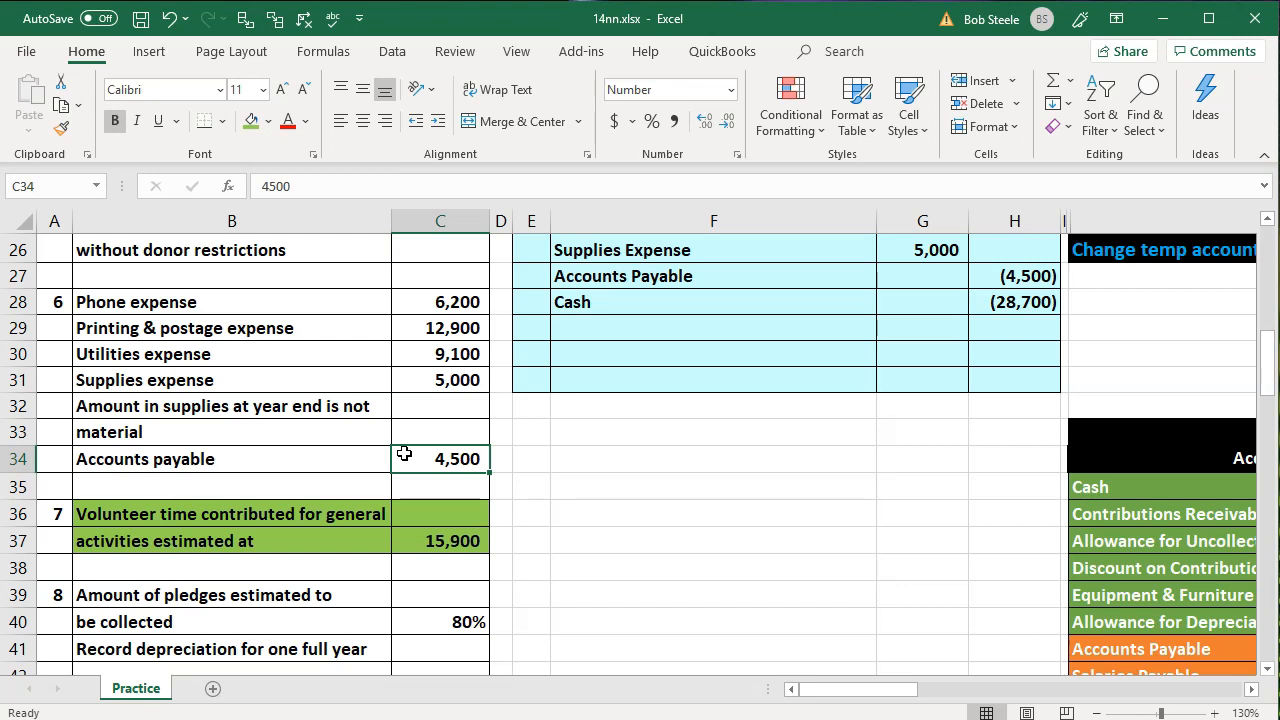
Record transaction 7 in the journal by entering 7 in E30 and "No entry" in F30
left_click(416, 554)
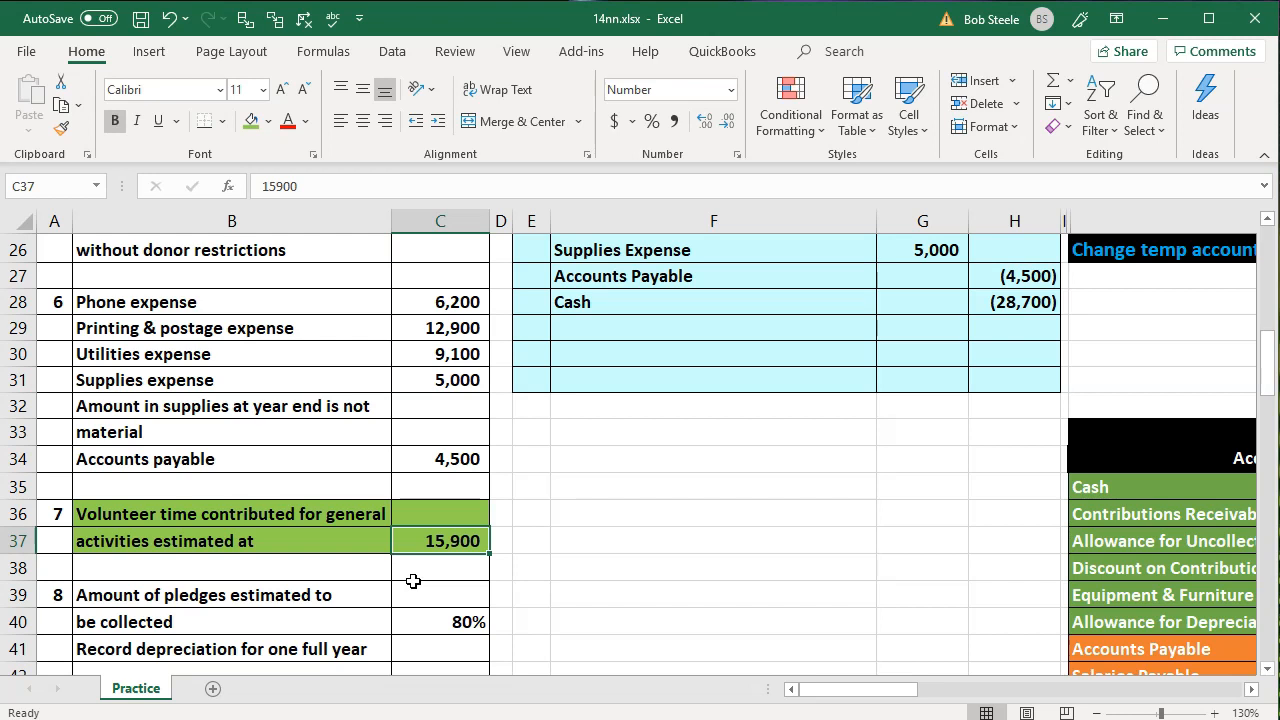
left_click(534, 346)
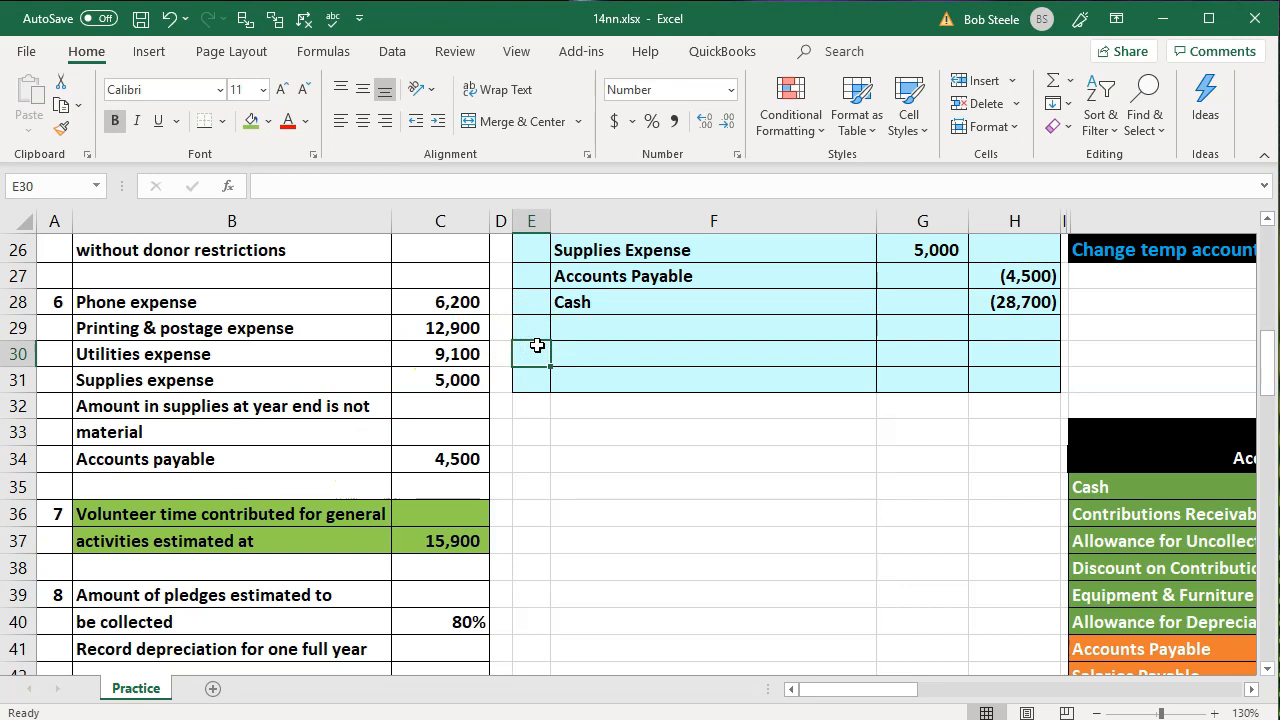
key("Right")
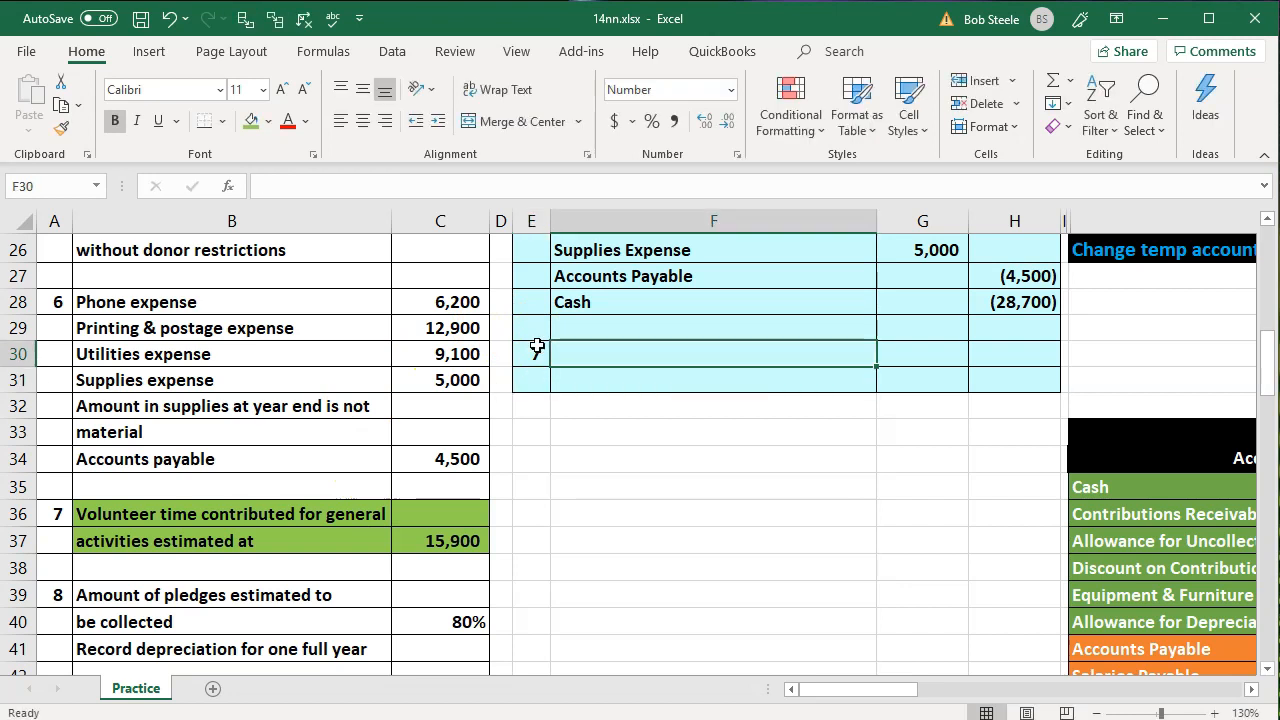
type("No entry")
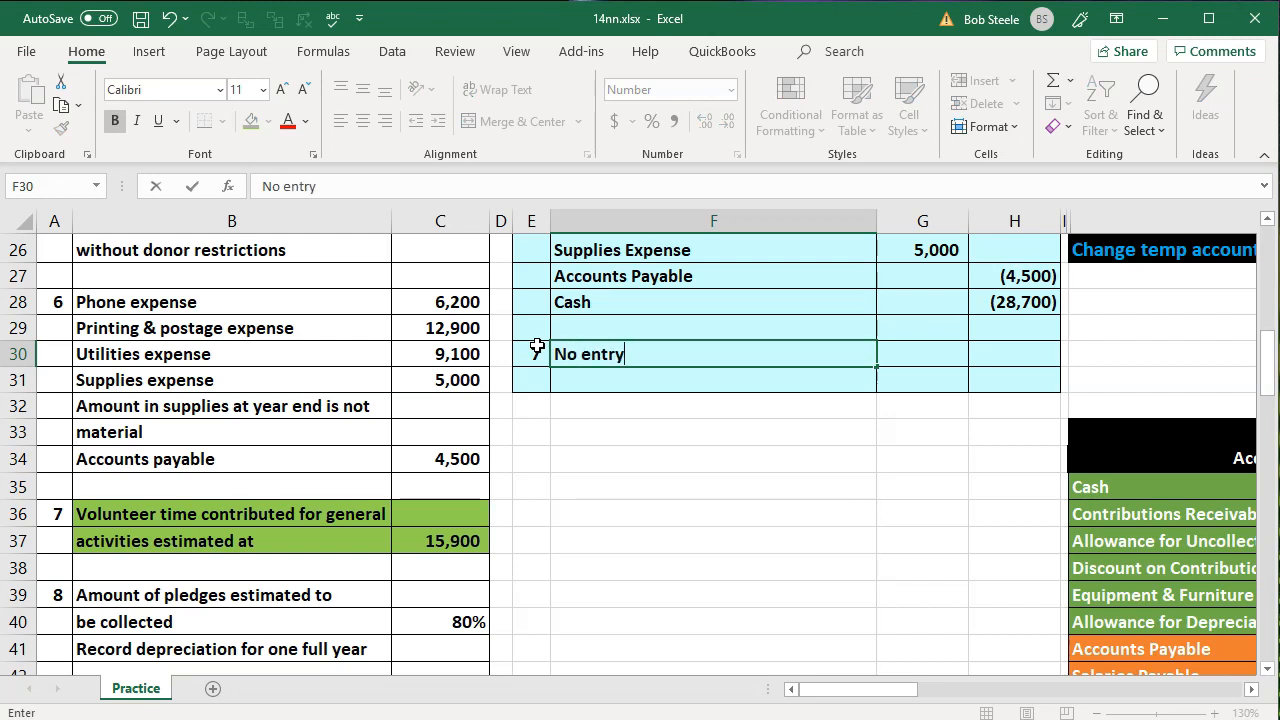
key("Return")
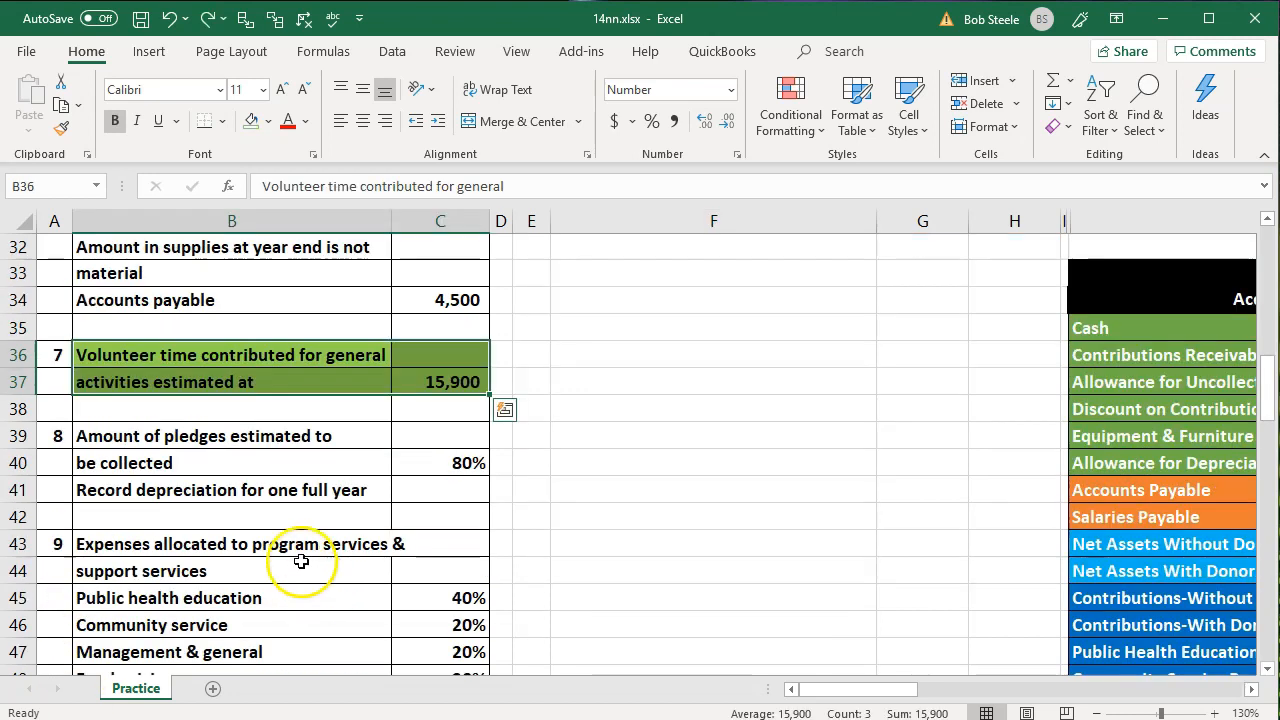
Remove the green fill from the transaction 7 volunteer time data in B36:C37
left_click(301, 561)
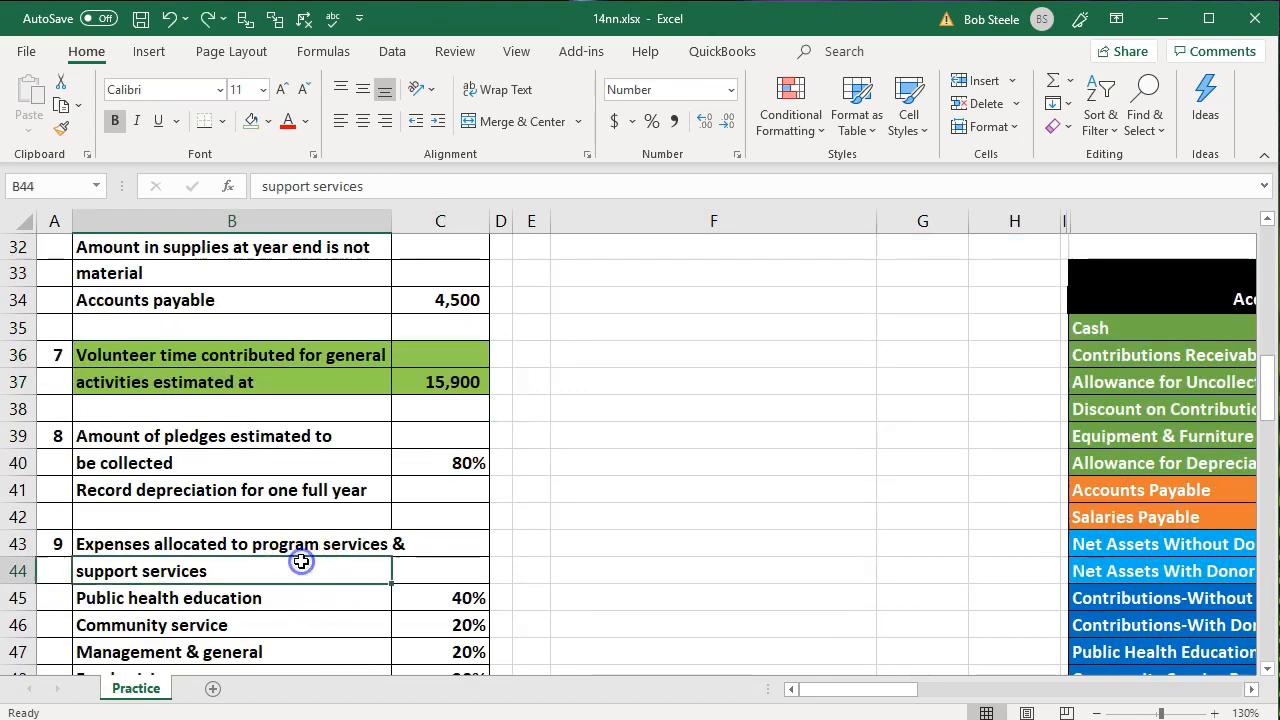
left_click(312, 348)
left_click_drag(312, 348, 423, 371)
right_click(468, 375)
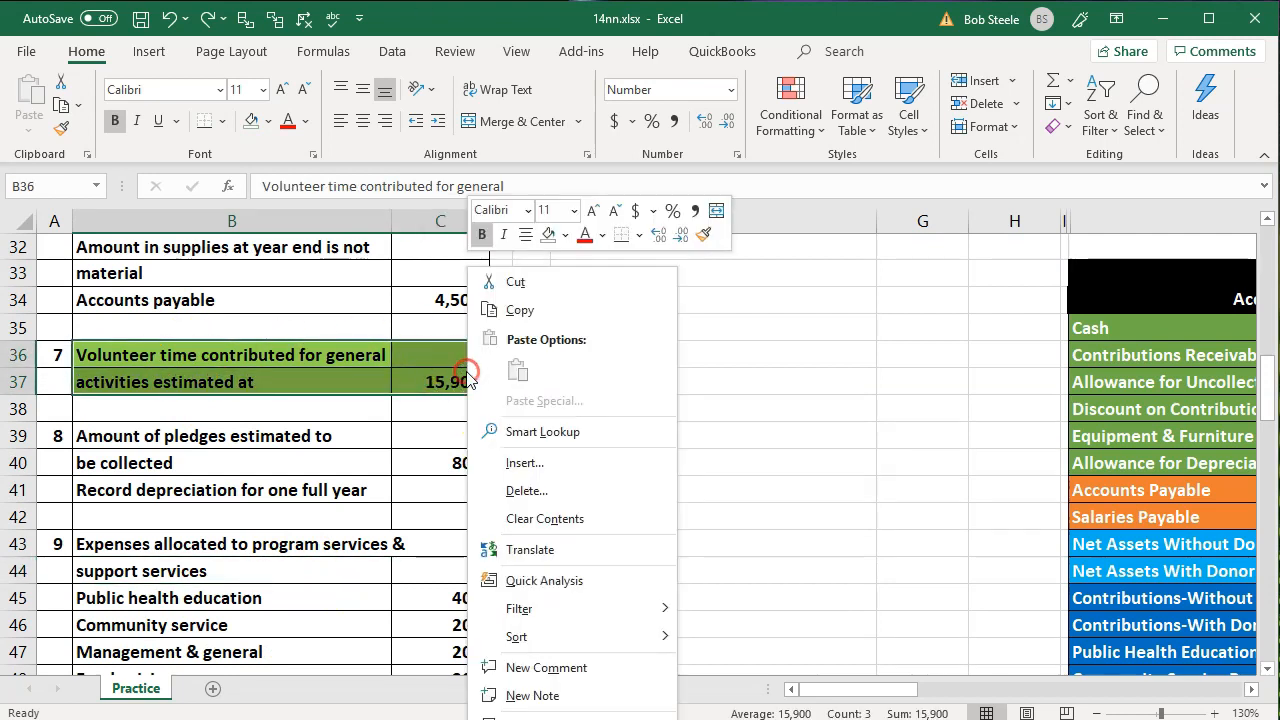
left_click(548, 234)
Highlight the transaction 8 pledge and depreciation data in B39:C41 with the green fill
left_click(171, 466)
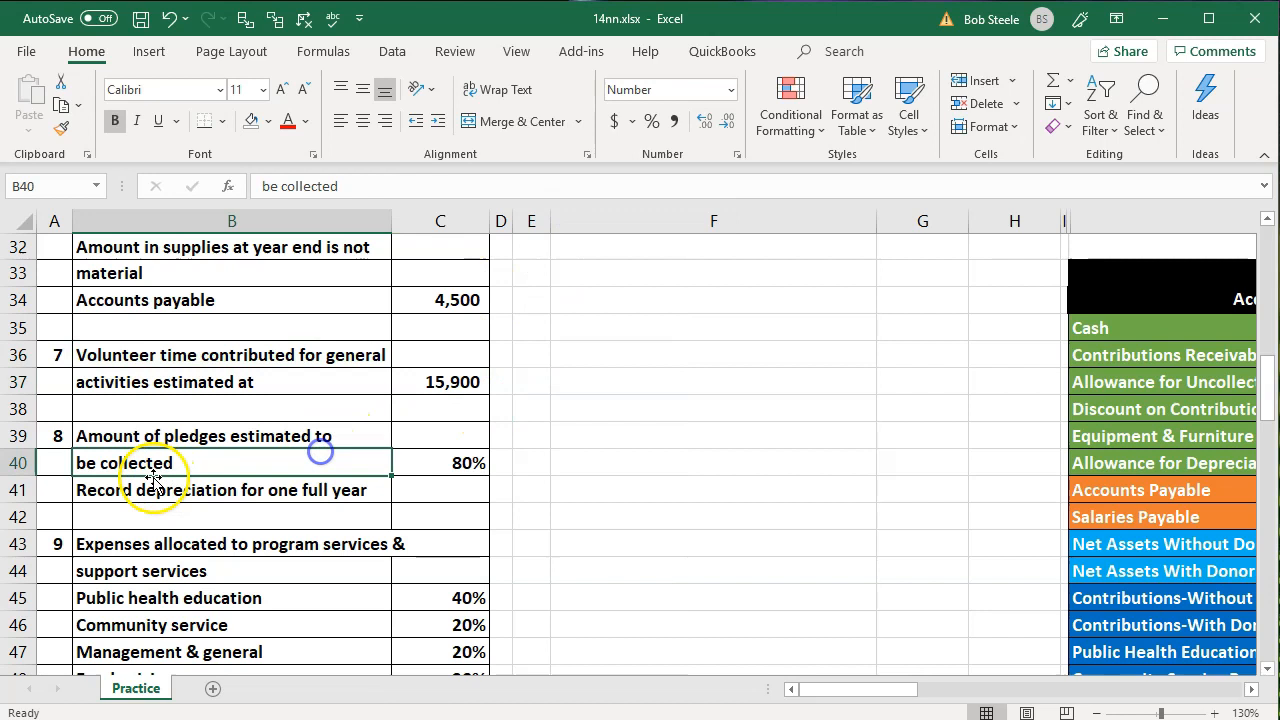
left_click_drag(157, 434, 390, 485)
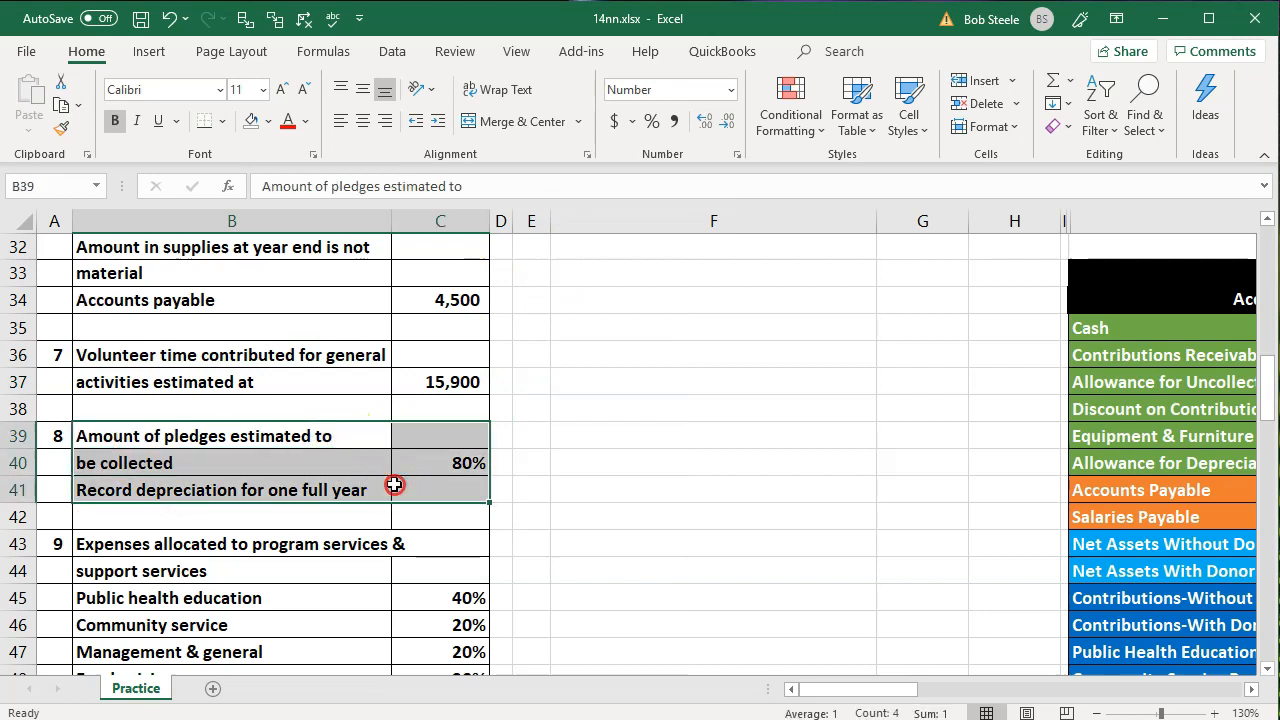
right_click(394, 485)
left_click(492, 539)
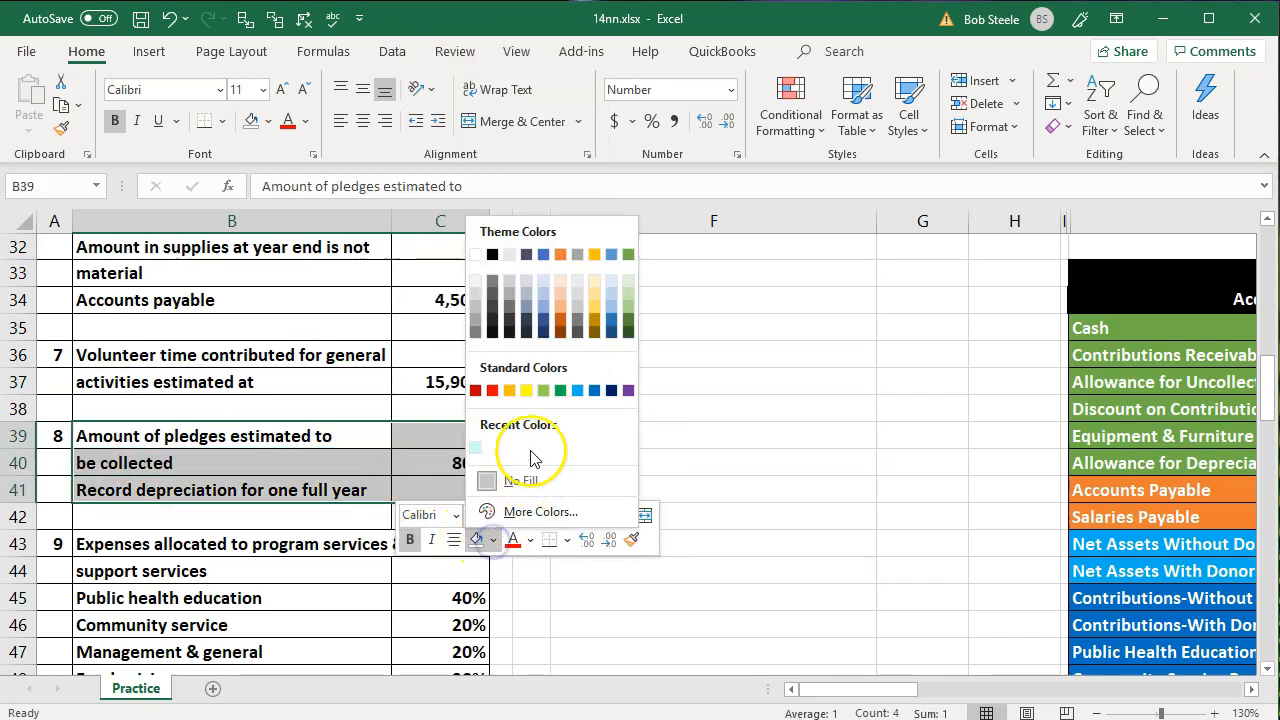
left_click(541, 390)
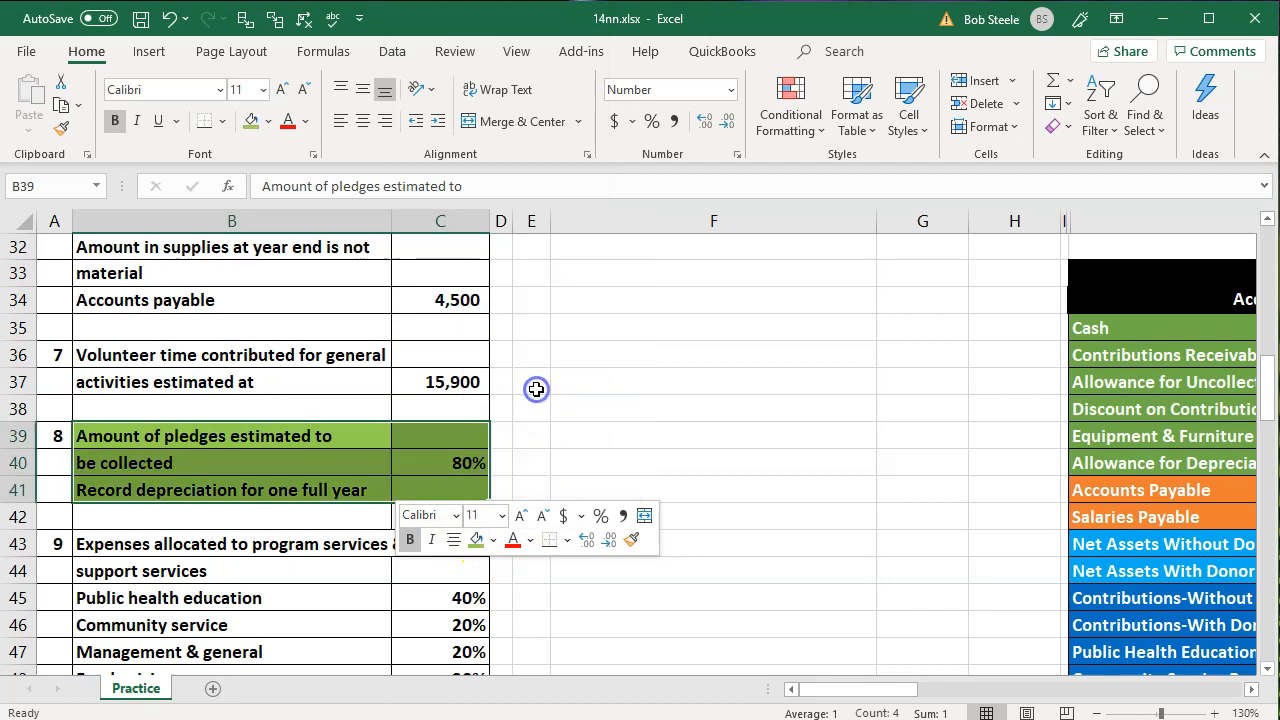
left_click(756, 481)
Unhide columns J:N between the first journal section and the trial balance accounts
scroll(757, 490, "up", 6)
scroll(788, 421, "up", 5)
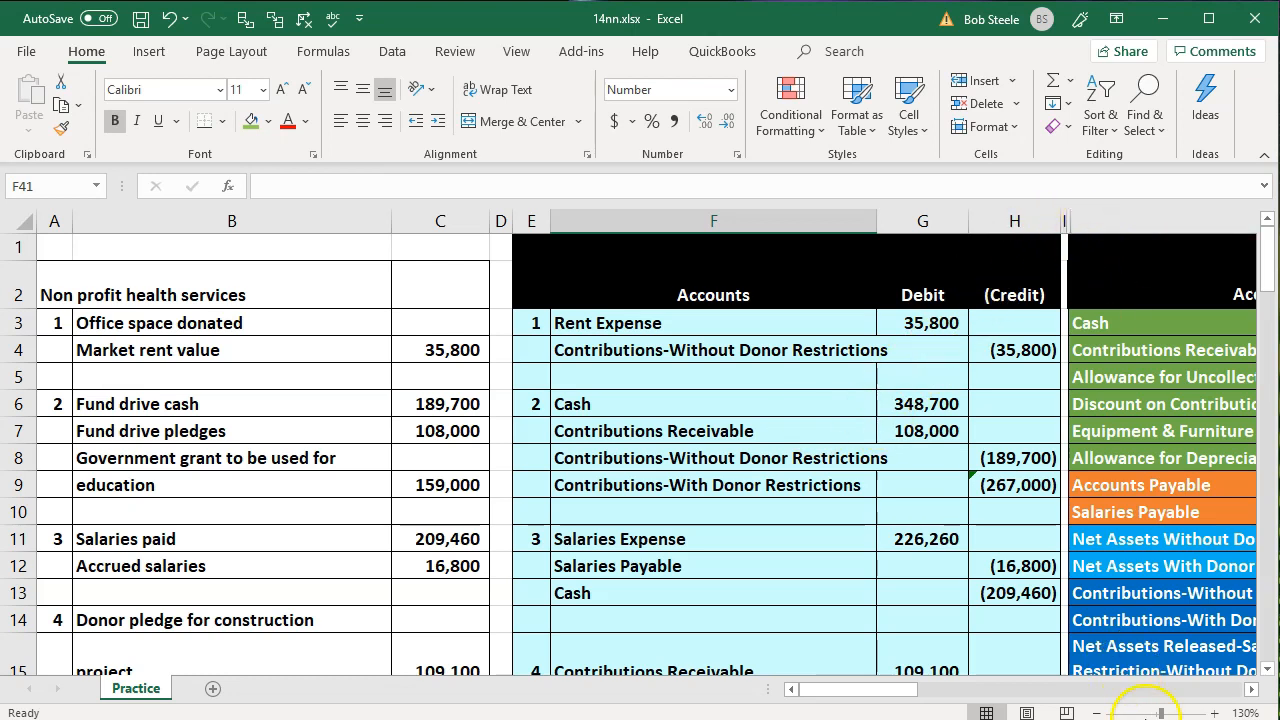
left_click(1250, 689)
left_click(1250, 690)
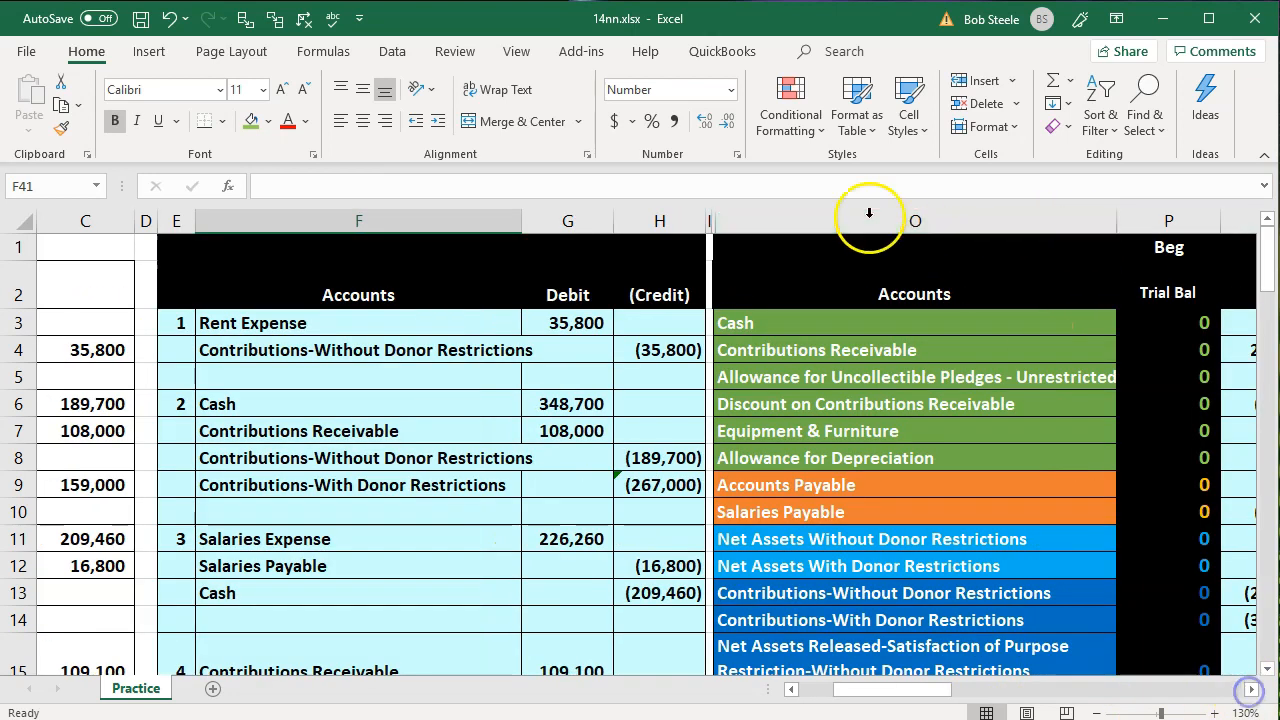
left_click(666, 220)
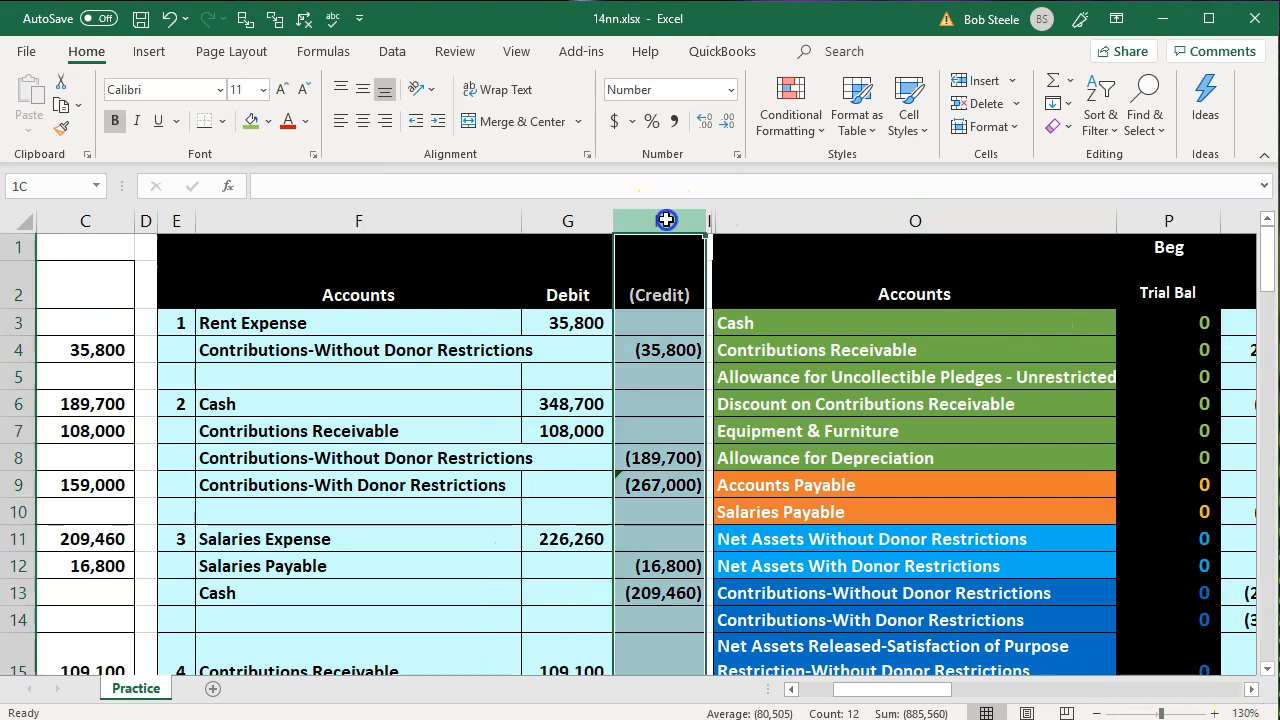
left_click_drag(666, 220, 713, 218)
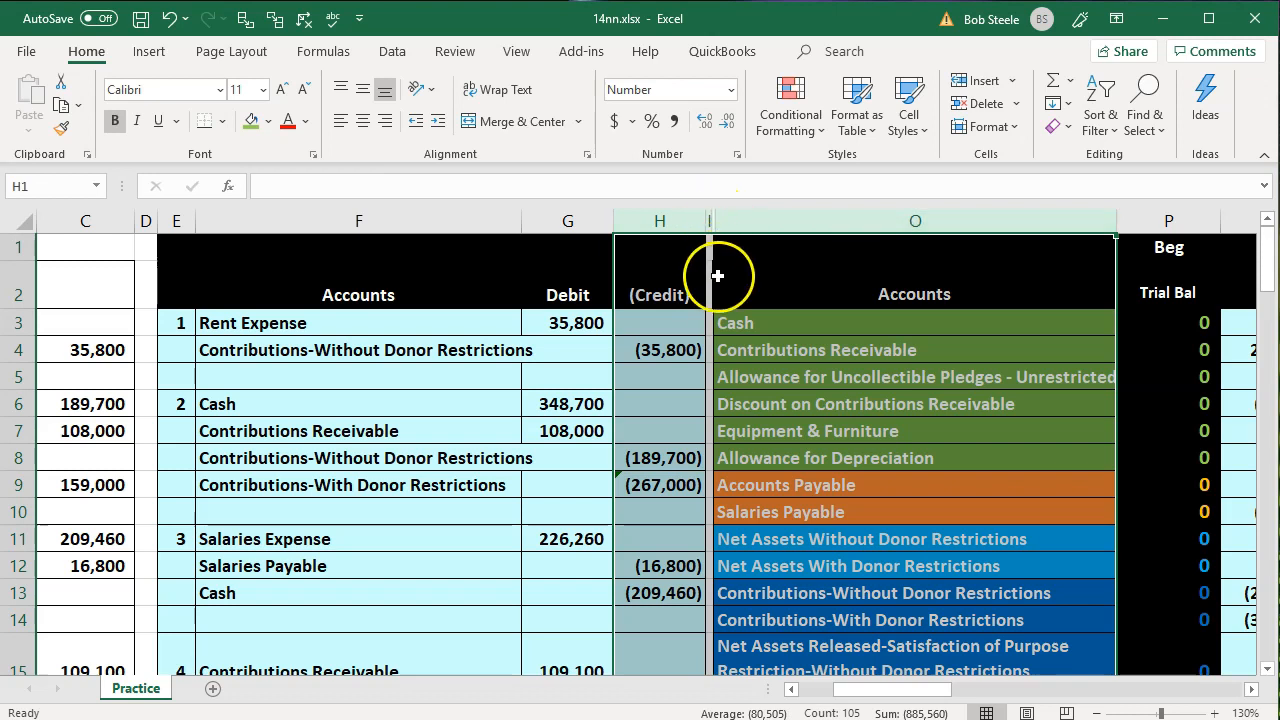
right_click(736, 330)
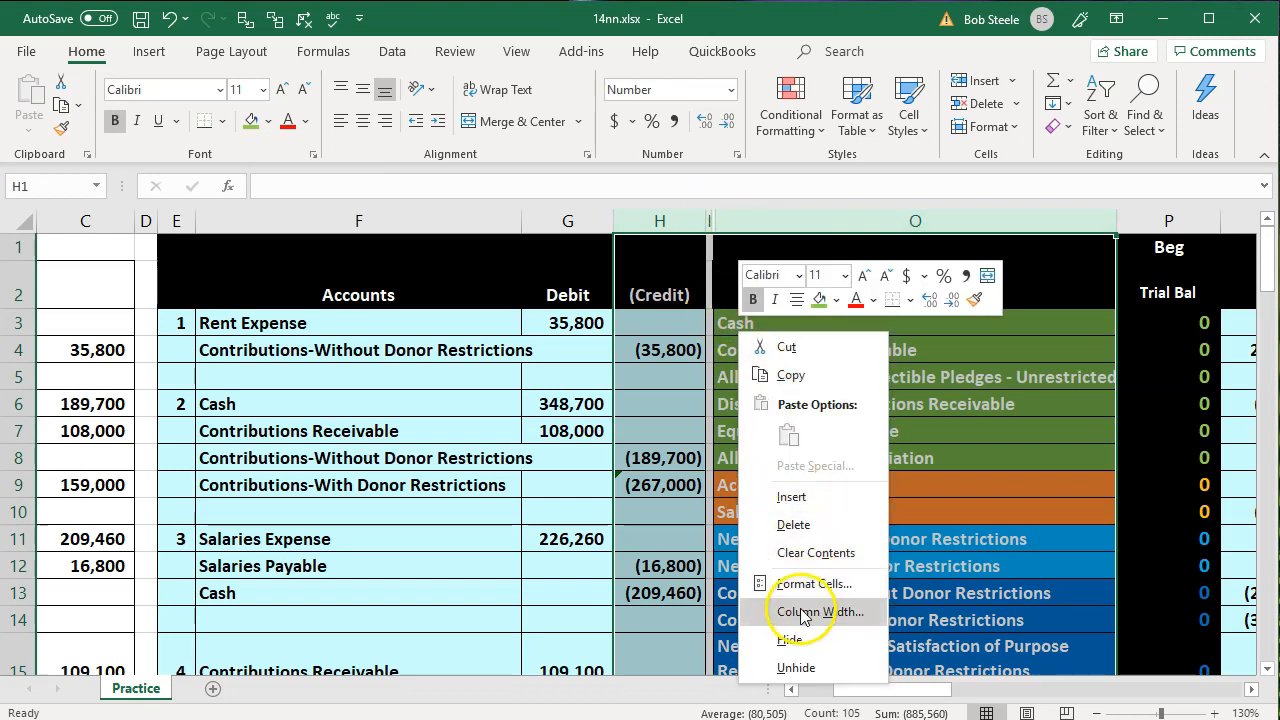
left_click(798, 667)
left_click(871, 491)
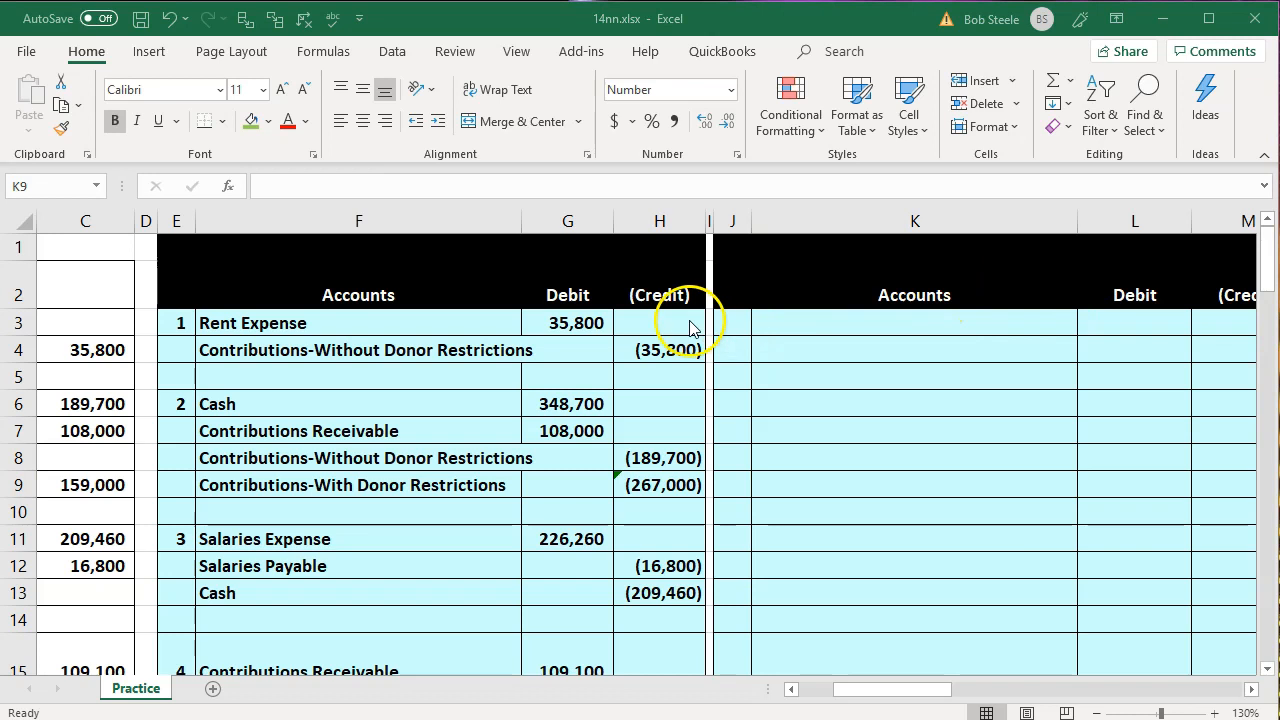
Enter 8 in J3 as the transaction number in the second journal section
left_click(740, 321)
type("8")
key("Return")
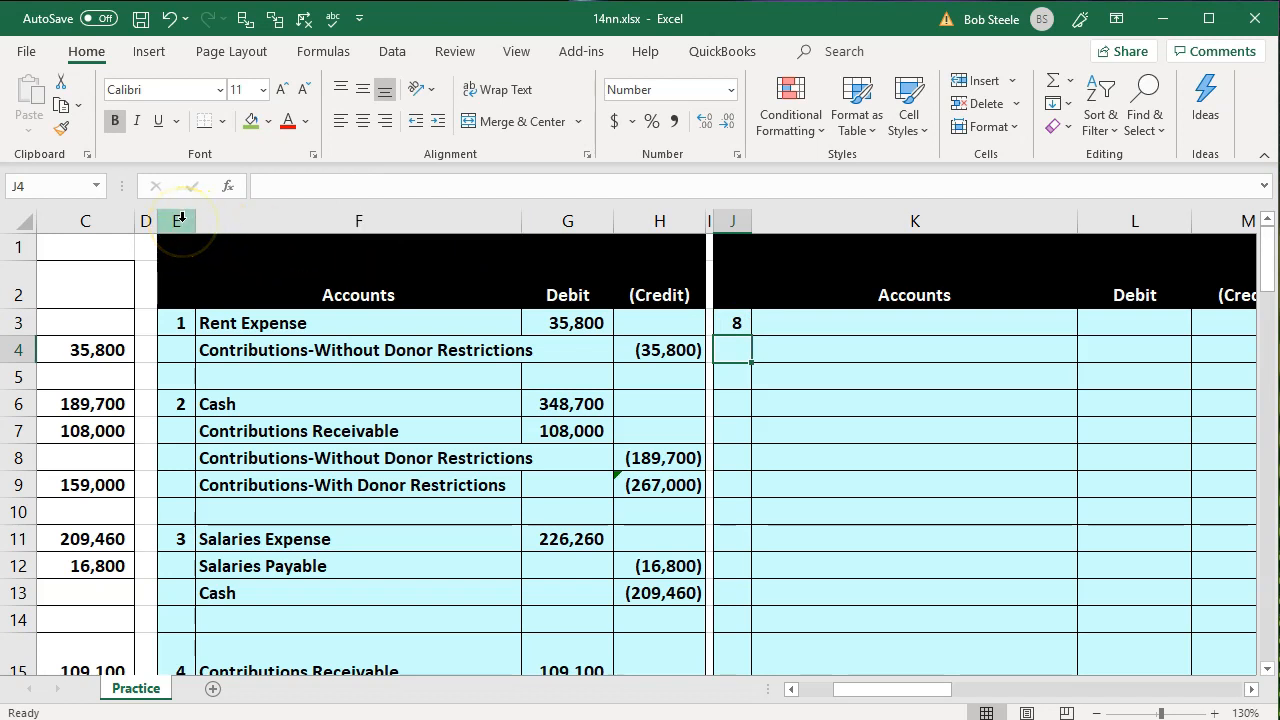
Hide the first journal section in columns E:I
left_click_drag(181, 218, 707, 223)
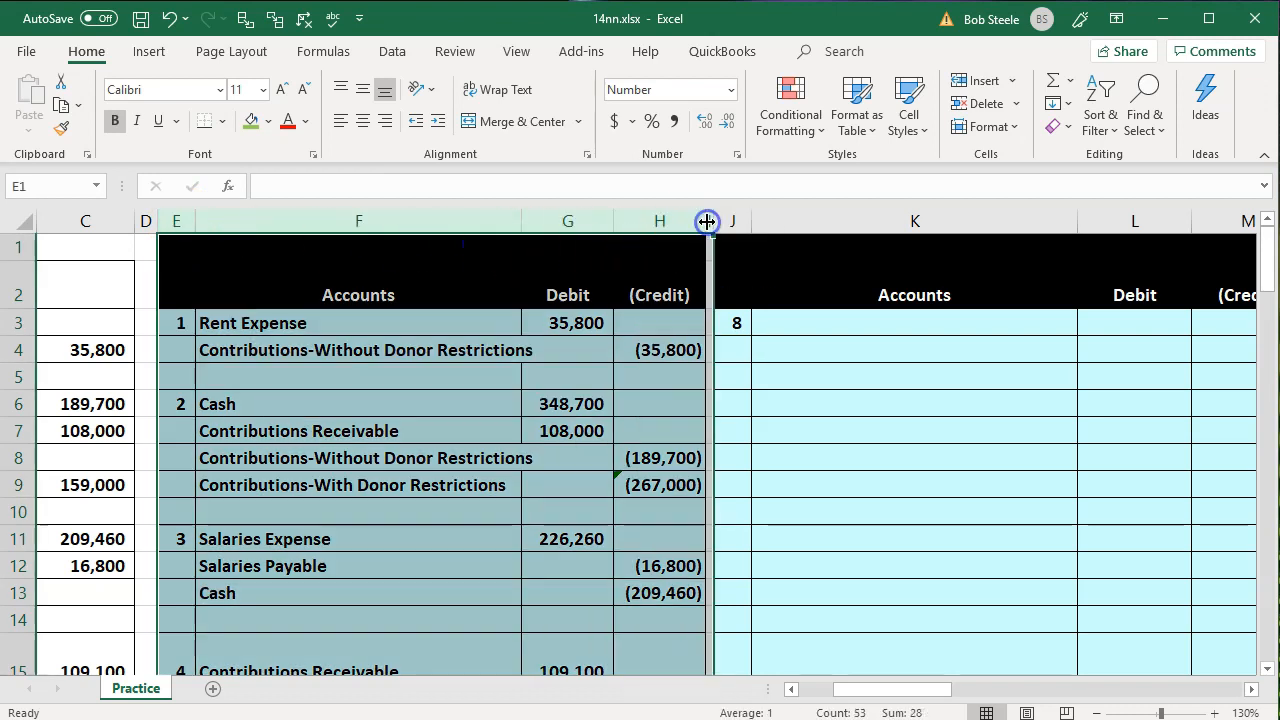
right_click(404, 410)
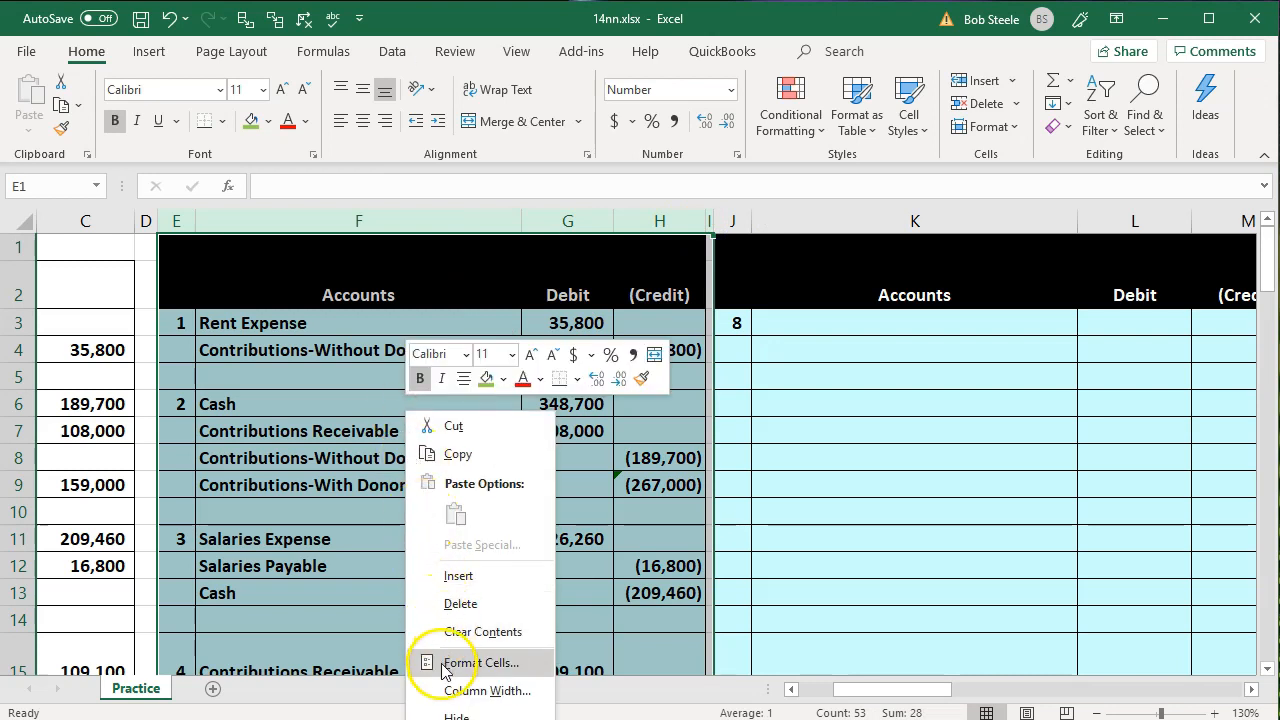
left_click(455, 715)
left_click(292, 568)
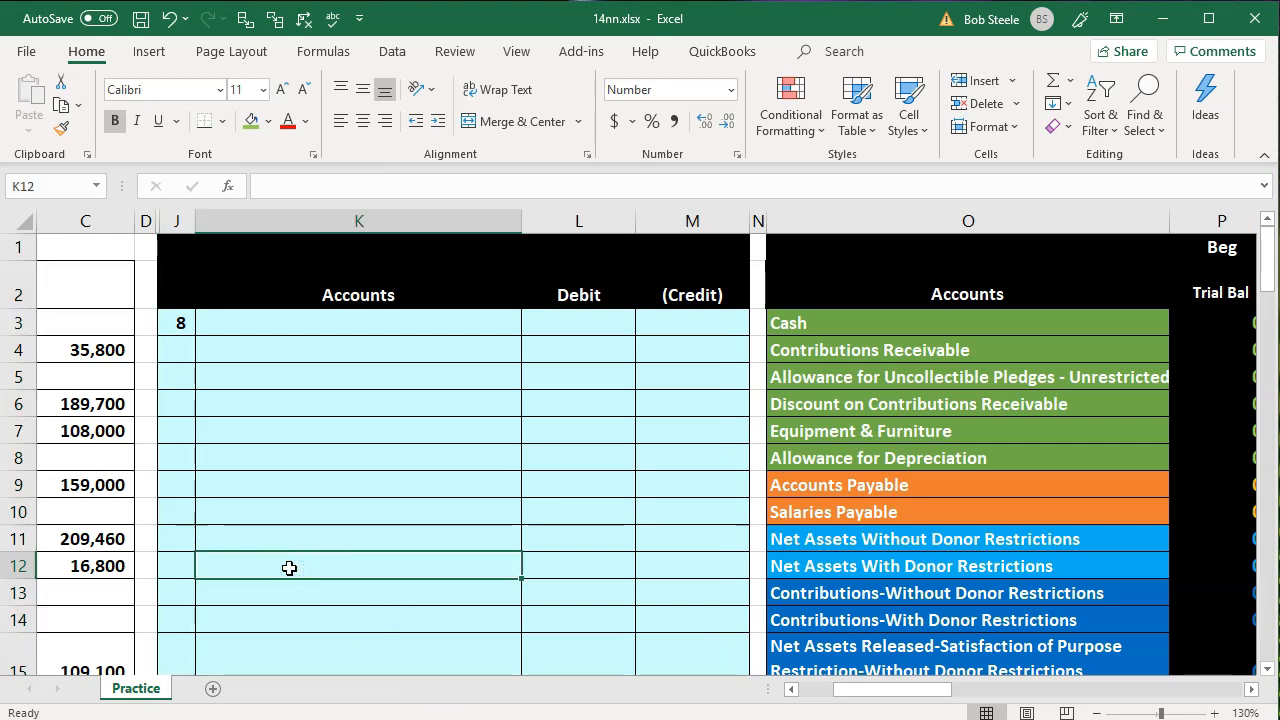
Review the transaction 8 pledge collection and depreciation data in B39:C41
key("Left")
key("Left")
key("Left")
key("Left")
key("Left")
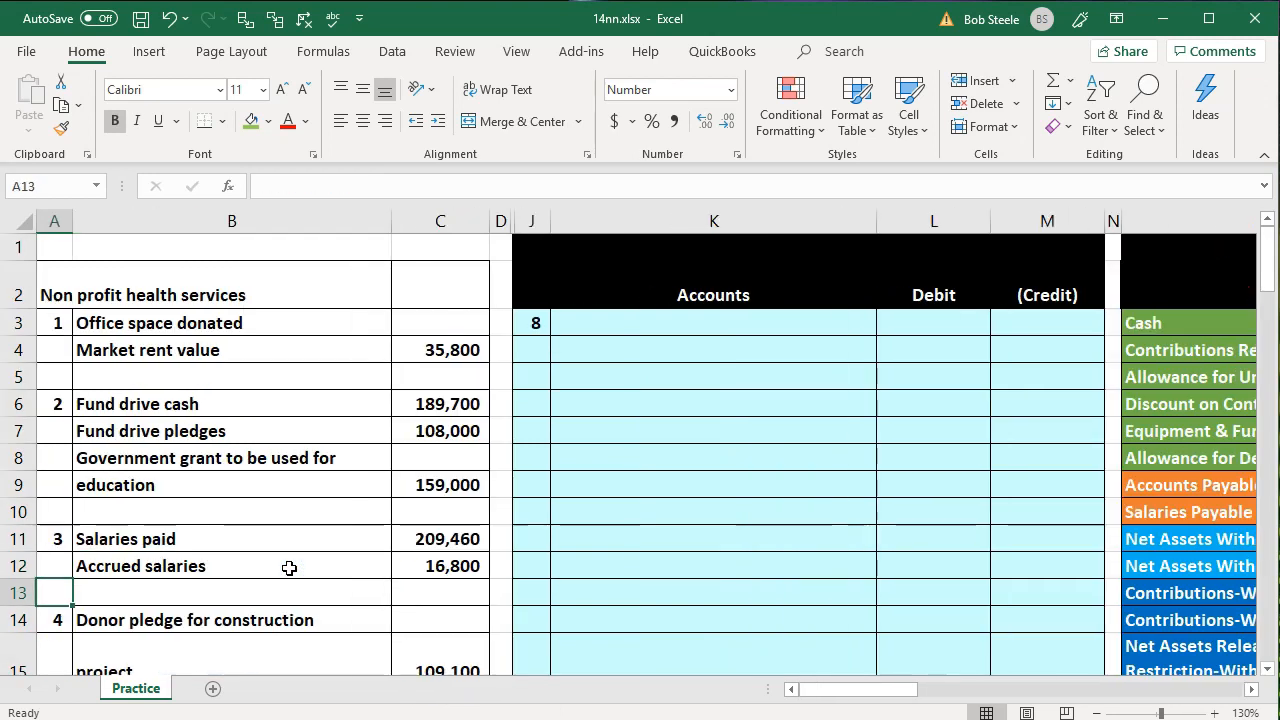
key("Down")
key("Down")
key("Down")
key("Down")
key("Down")
key("Down")
key("Down")
key("Down")
key("Down")
key("Down")
key("Down")
key("Down")
key("Down")
key("Down")
key("Down")
key("Down")
key("Down")
key("Down")
key("Down")
key("Down")
key("Down")
key("Down")
key("Down")
key("Down")
key("Down")
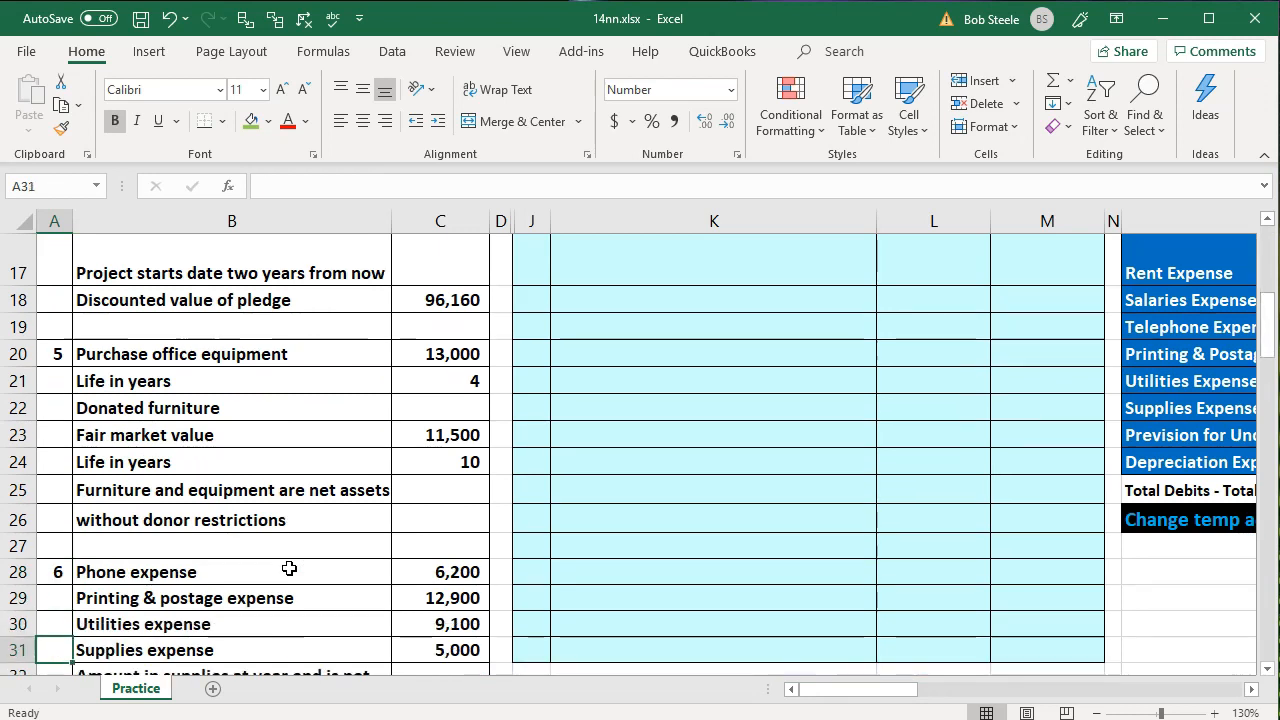
key("Down")
key("Down")
key("Down")
key("Down")
key("Down")
key("Down")
key("Down")
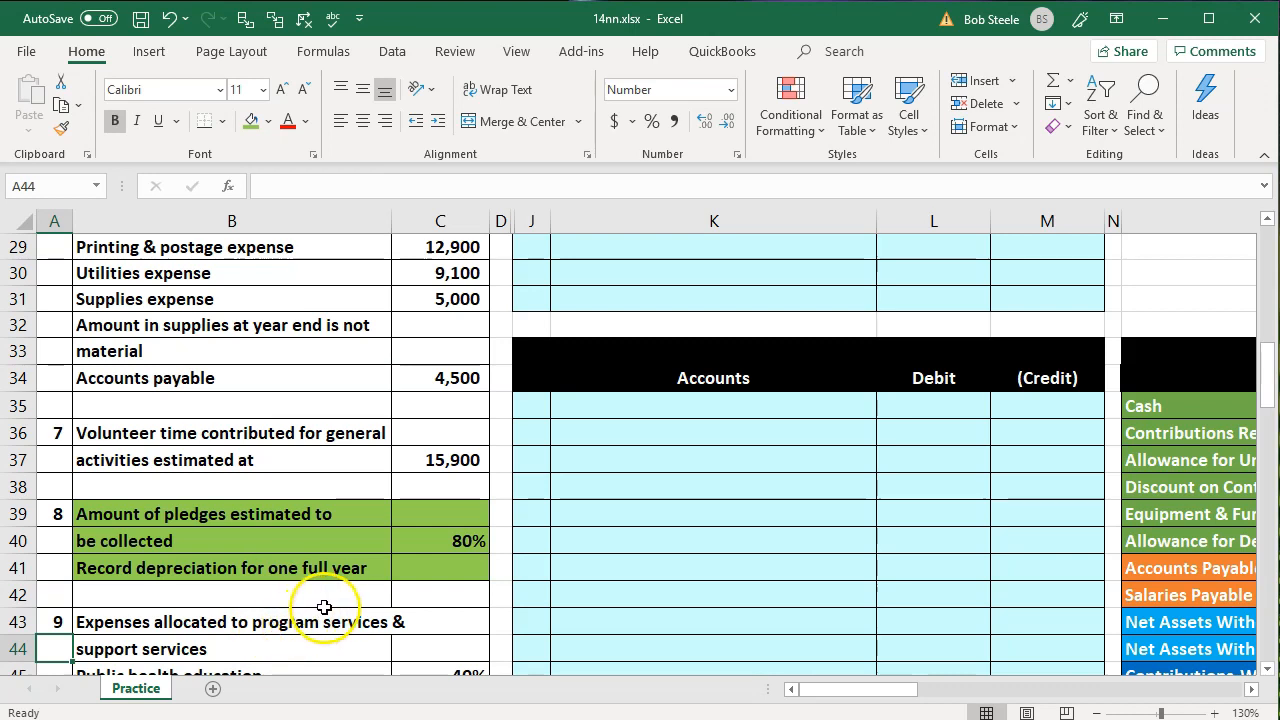
left_click(709, 472)
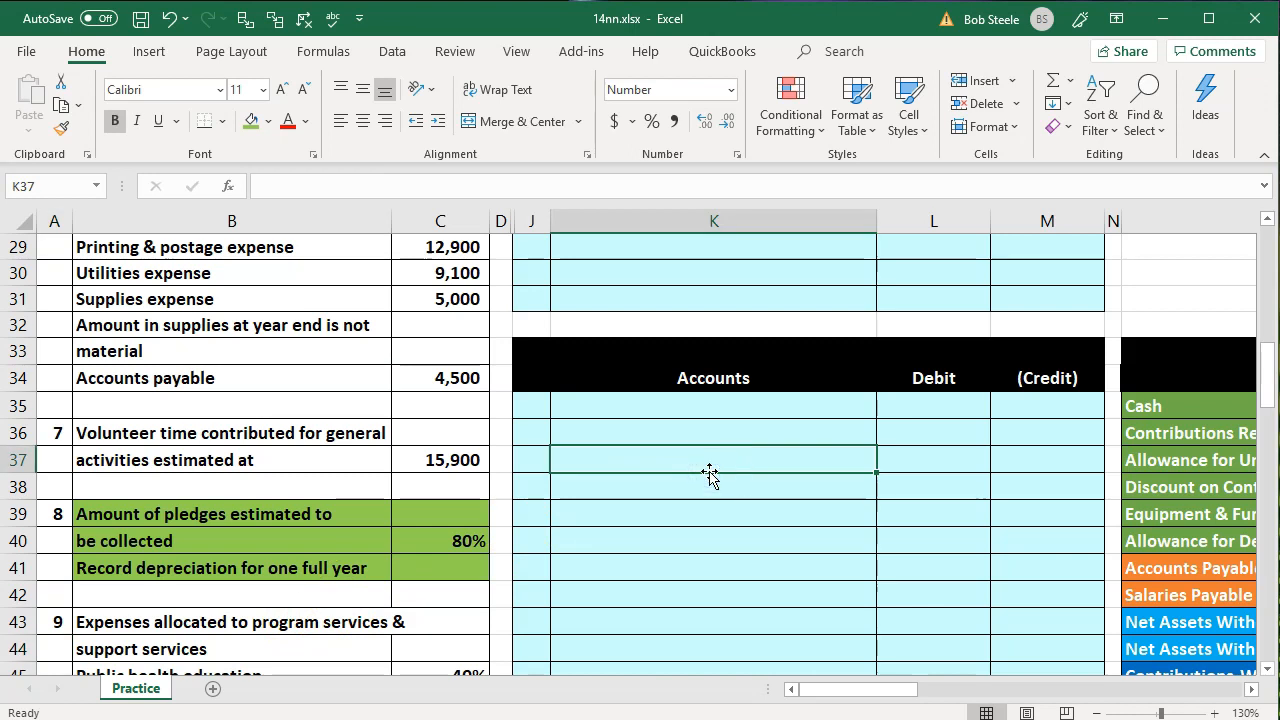
scroll(709, 472, "down", 1)
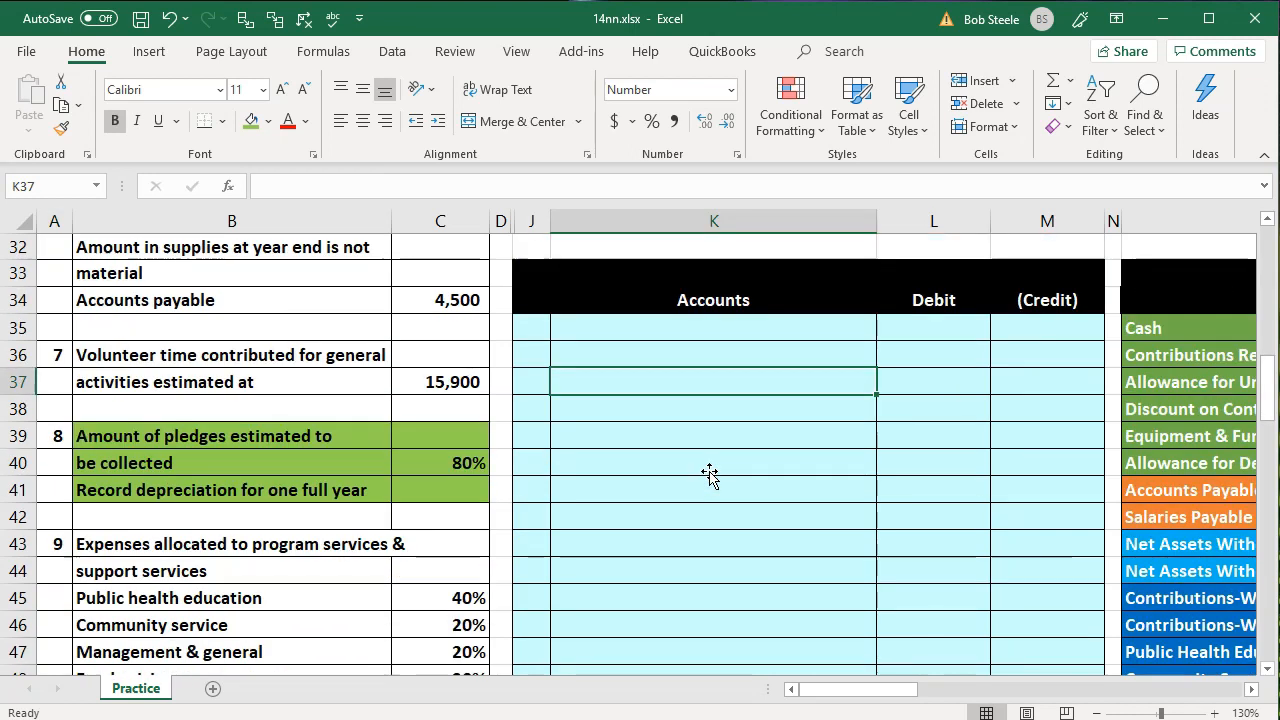
scroll(709, 472, "up", 10)
Examine the trial balance rows for contributions receivable, the uncollectible pledges allowance and the provision for uncollectible pledges
left_click(807, 428)
key("Right")
key("Right")
key("Right")
key("Right")
key("Right")
key("Right")
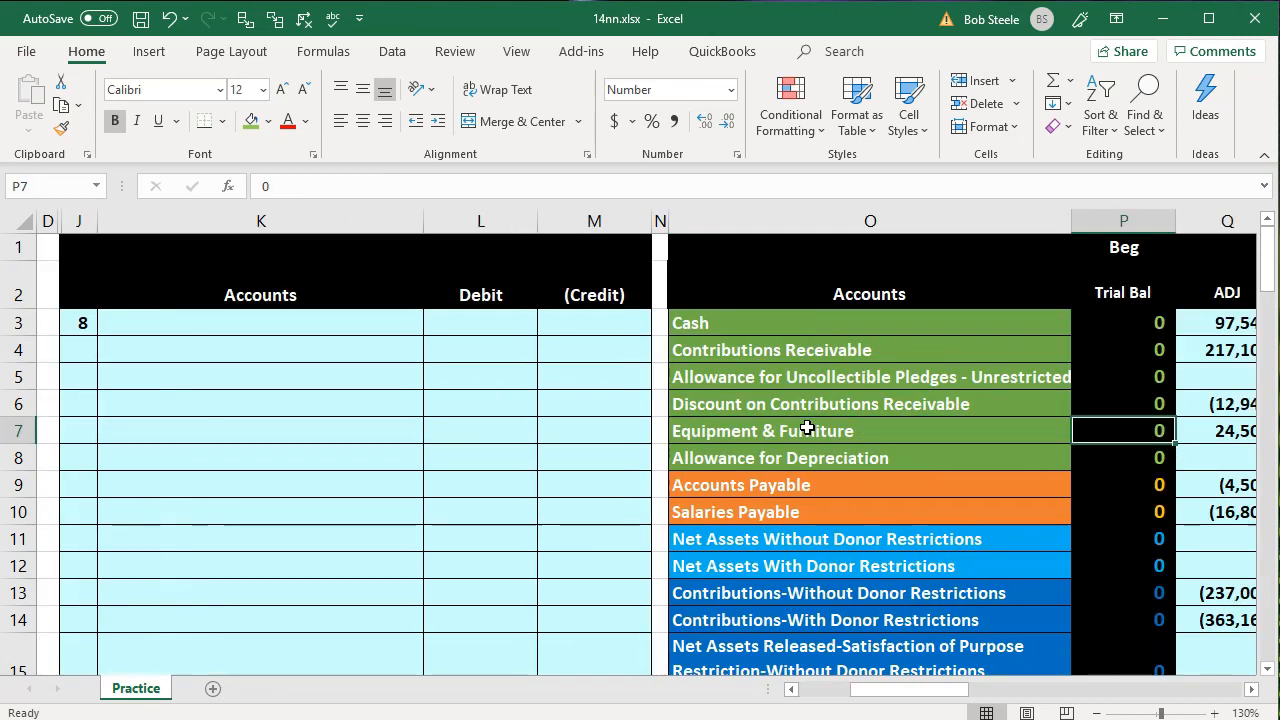
key("Right")
key("Up")
key("Up")
key("Up")
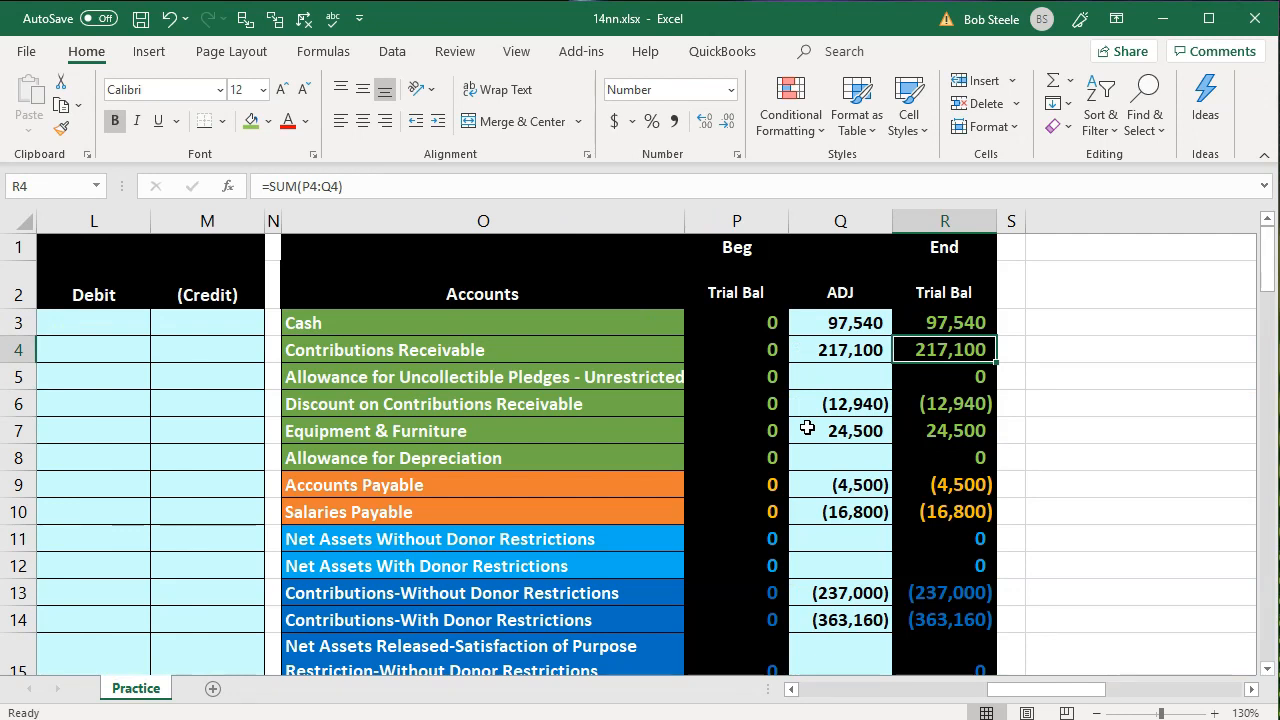
key("alt+Tab")
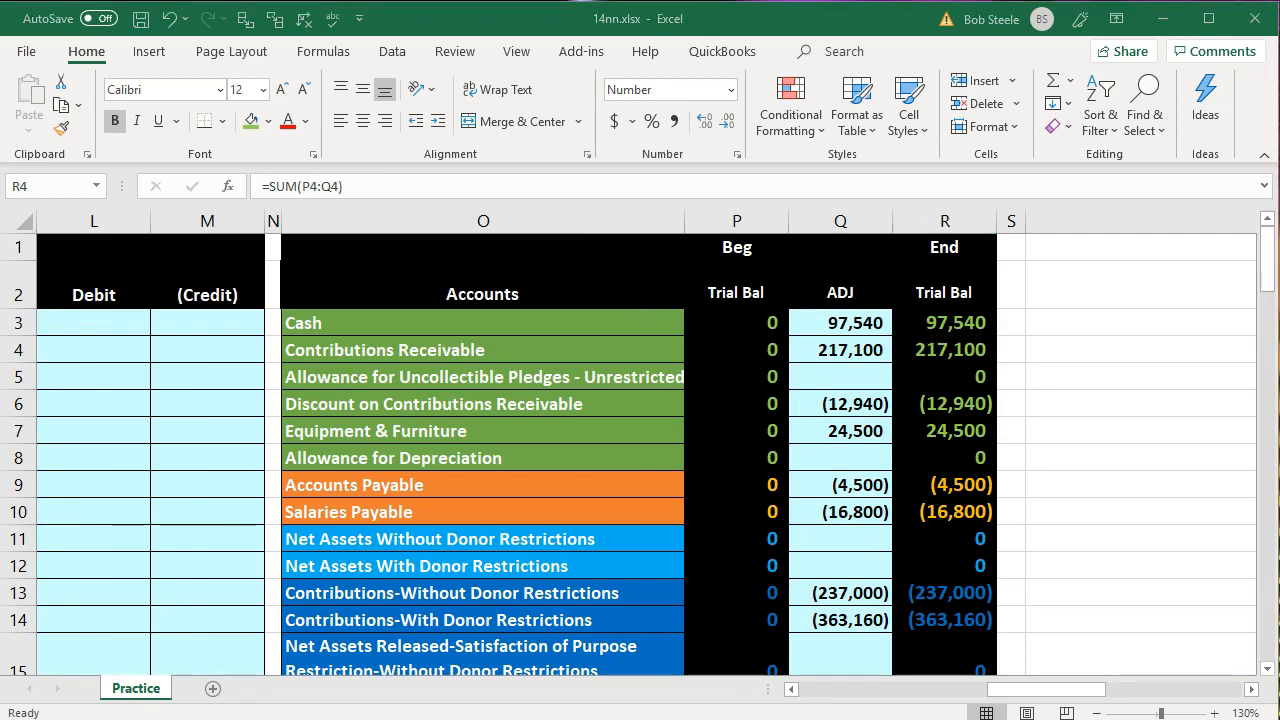
left_click(643, 371)
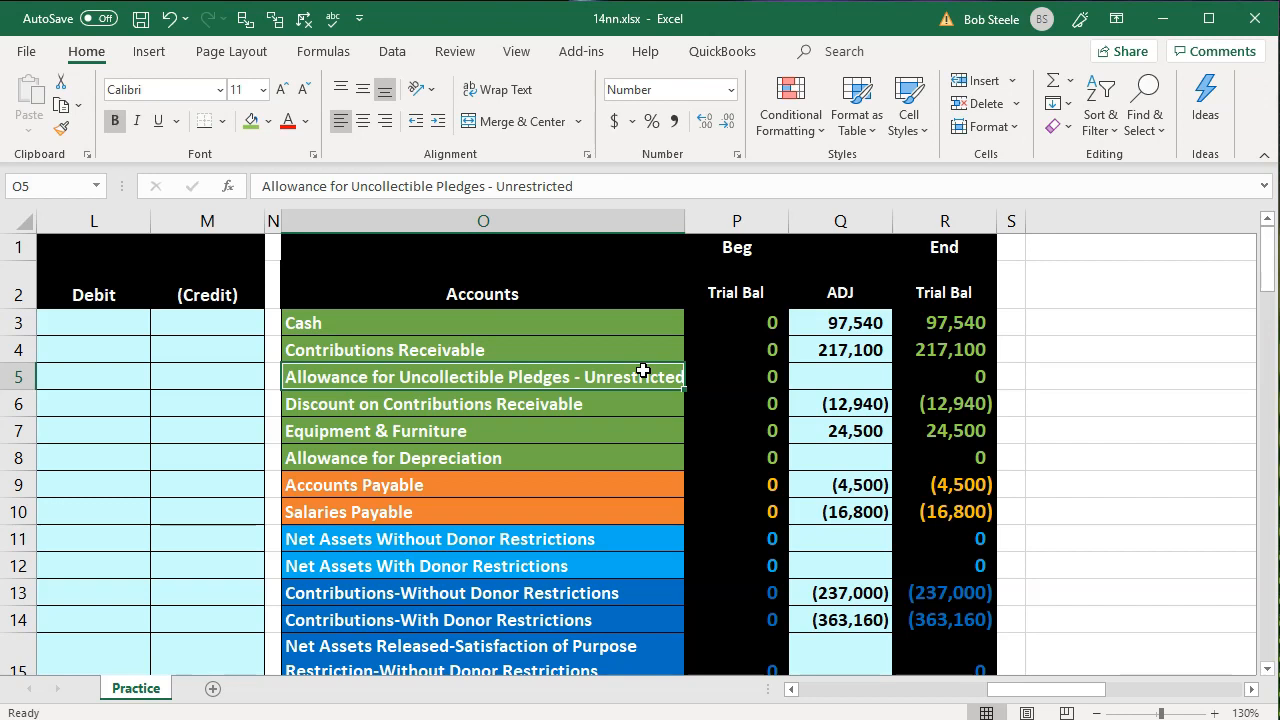
scroll(643, 371, "down", 3)
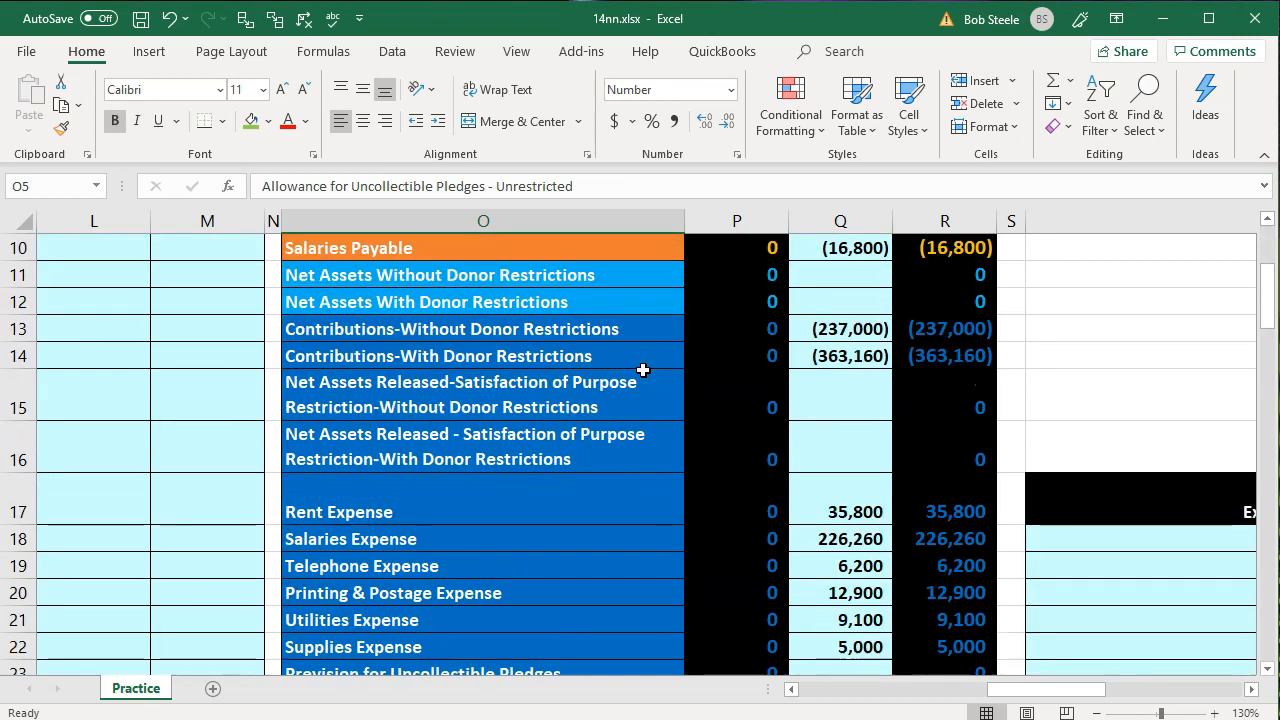
scroll(643, 370, "down", 1)
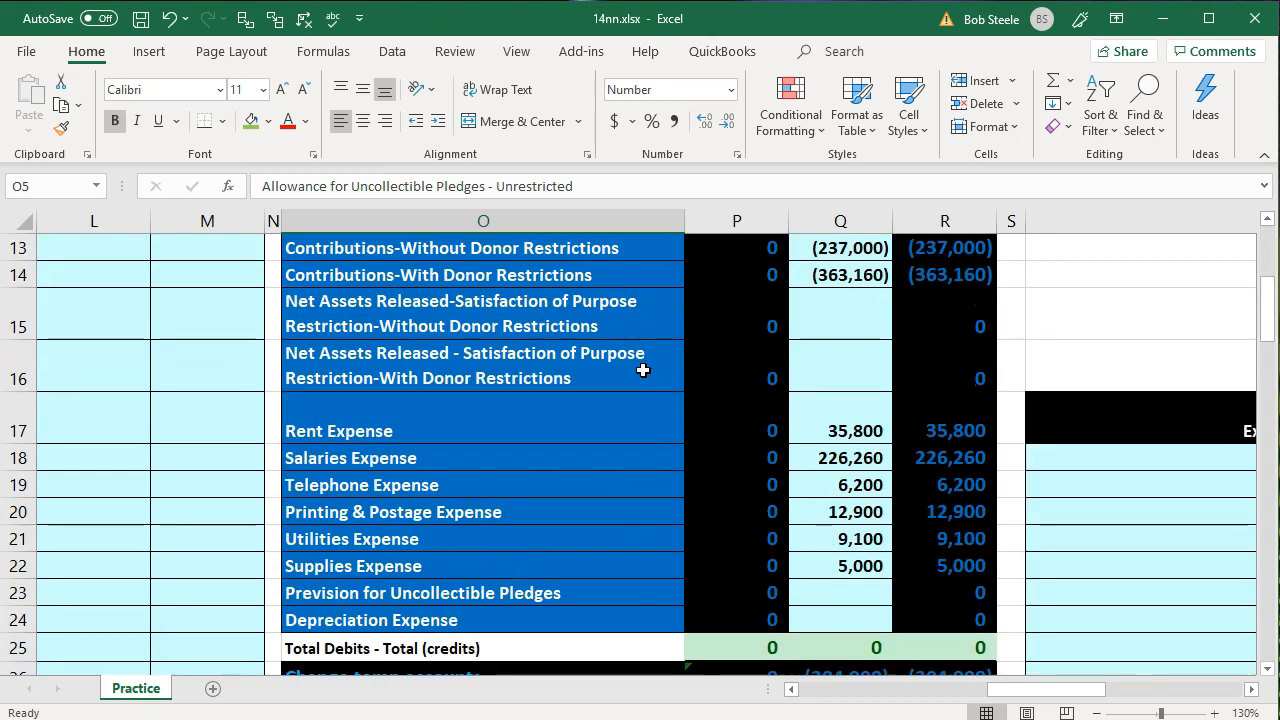
left_click(551, 588)
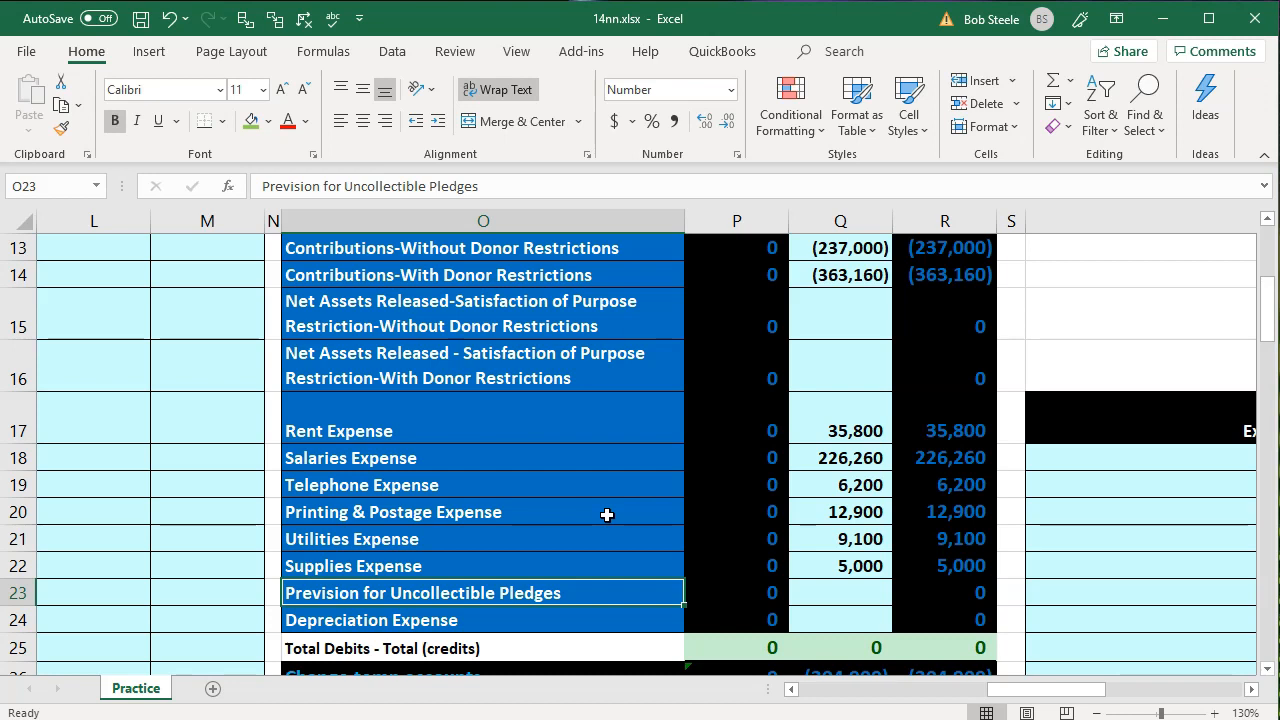
Link K3 to O23 to record Prevision for Uncollectible Pledges as transaction 8's debit account
left_click(136, 450)
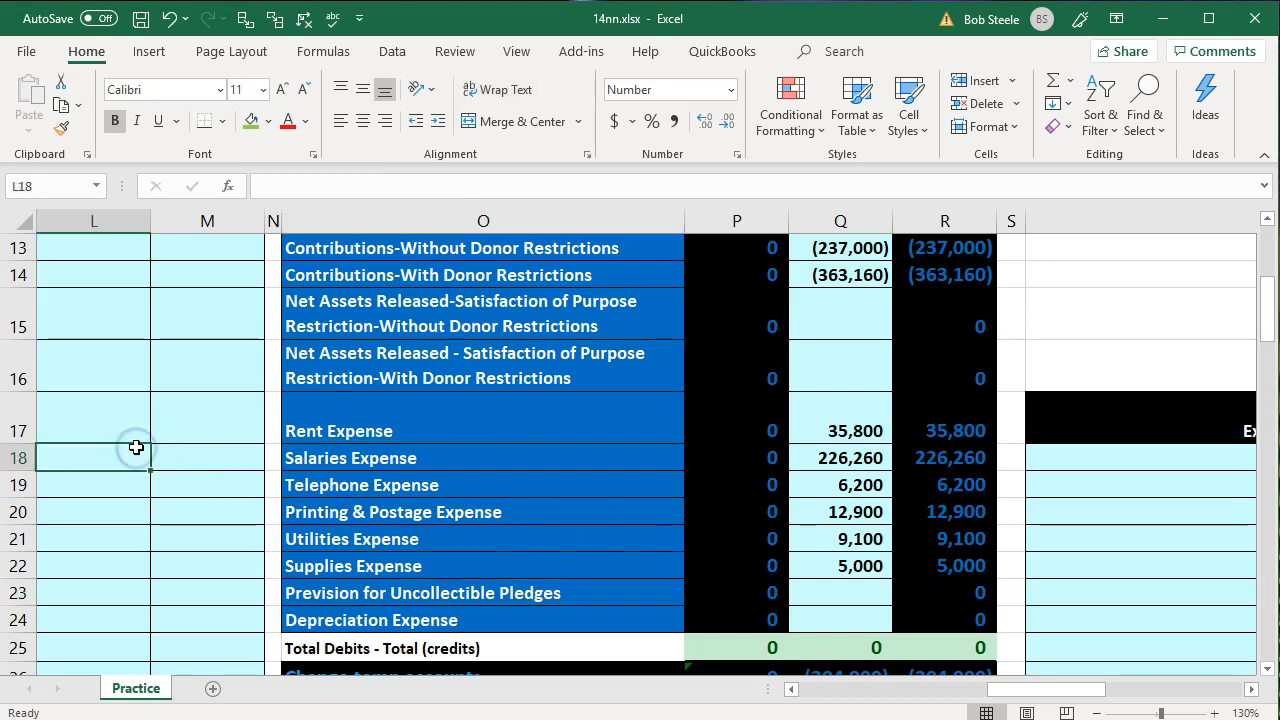
scroll(142, 447, "up", 3)
scroll(142, 447, "up", 1)
left_click(123, 322)
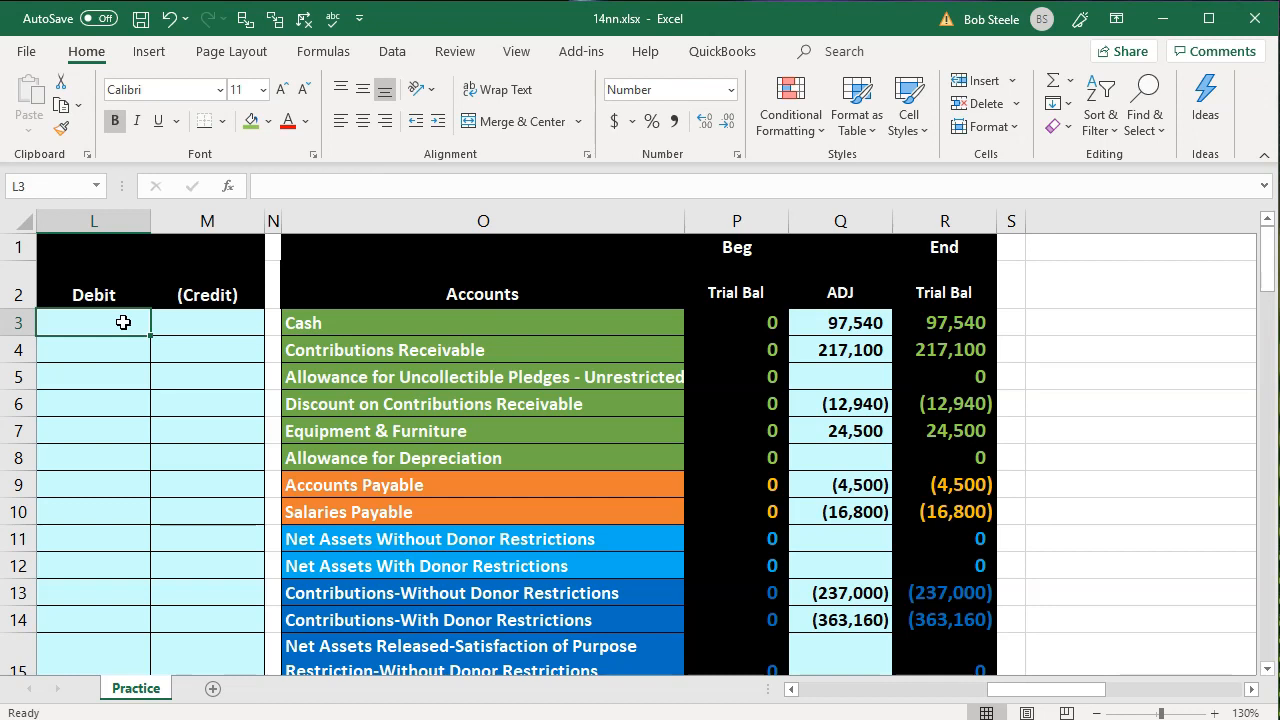
scroll(123, 322, "left", 2)
left_click(123, 322)
type("=")
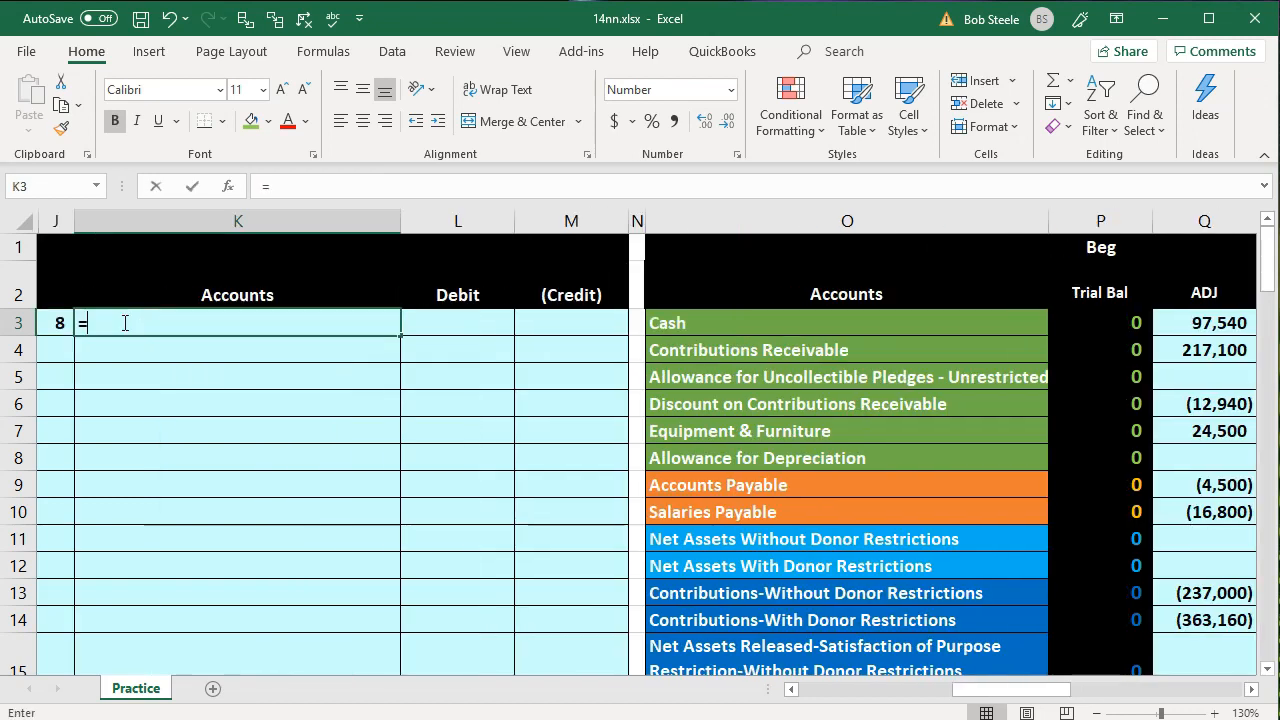
key("Down")
key("Down")
key("Down")
key("Down")
key("Down")
key("Down")
key("Down")
key("Down")
key("Down")
key("Down")
key("Down")
key("Down")
key("Down")
key("Down")
key("Down")
key("Down")
key("Down")
key("Right")
key("Right")
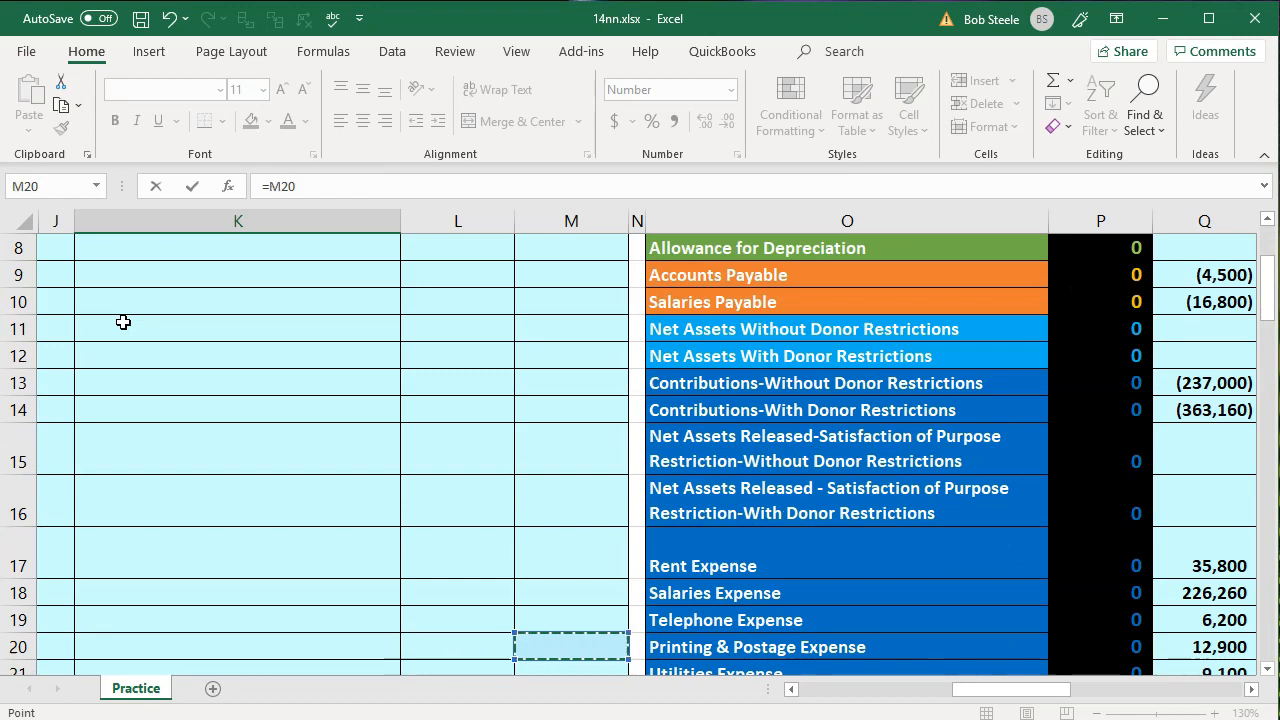
key("Right")
key("Down")
key("Down")
key("Down")
key("Down")
key("Right")
key("Up")
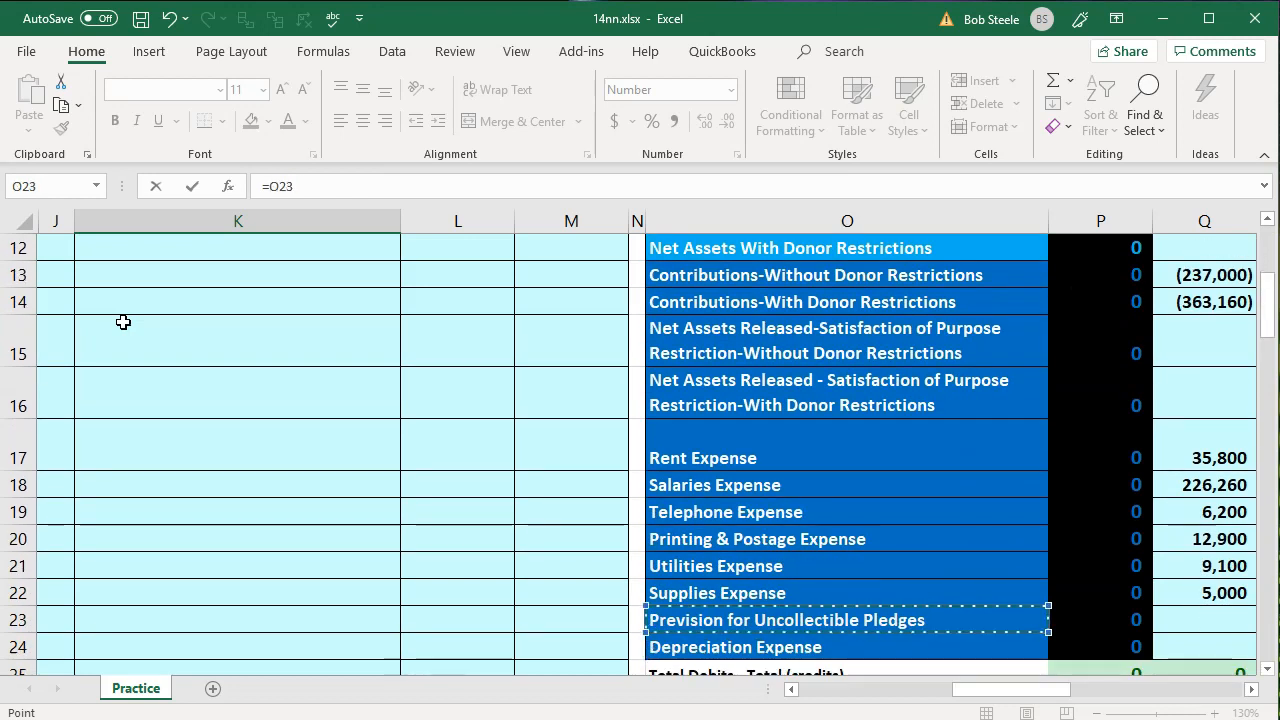
key("Return")
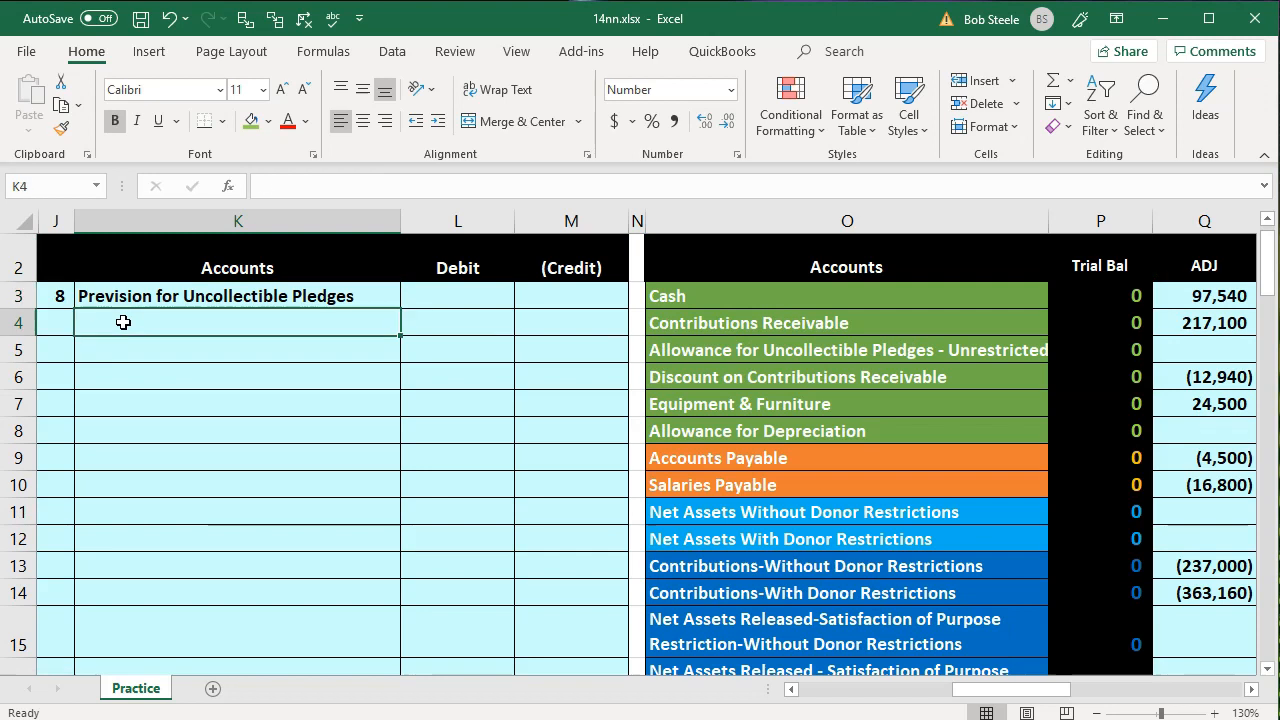
Link K4 to O5 to record Allowance for Uncollectible Pledges - Unrestricted as transaction 8's credit account
type("=")
key("Right")
key("Right")
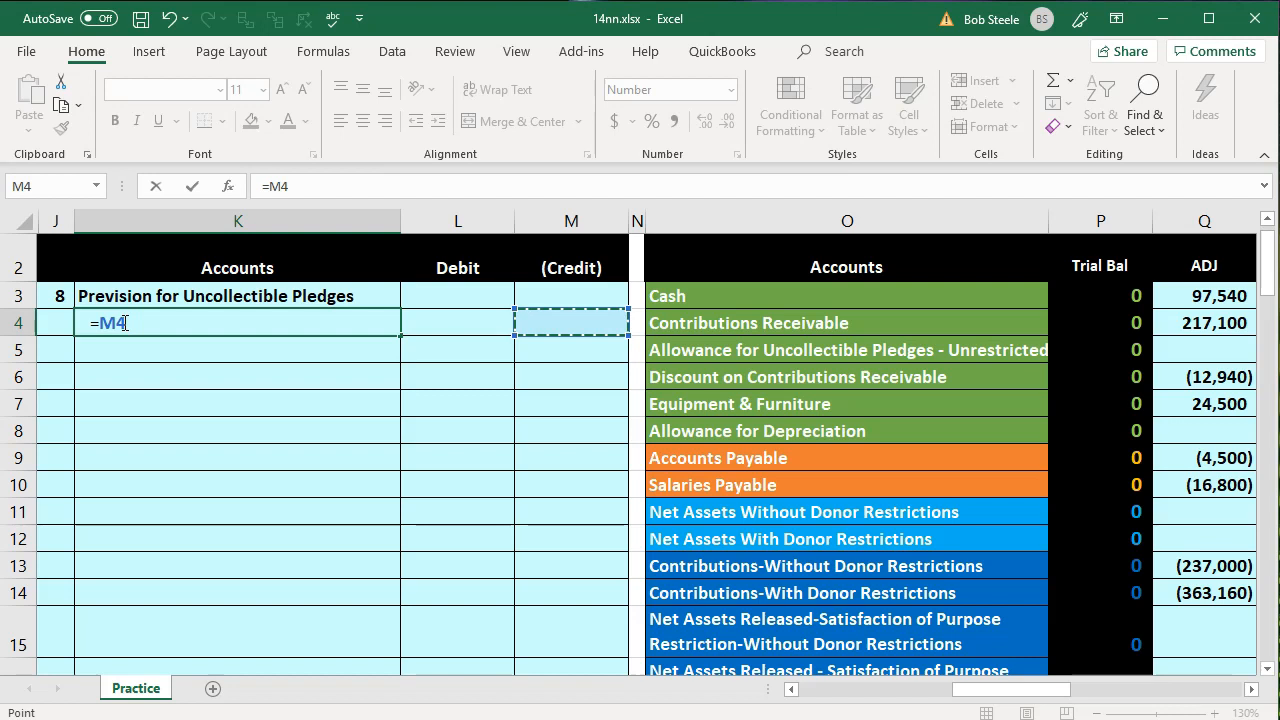
key("Down")
key("Right")
key("Right")
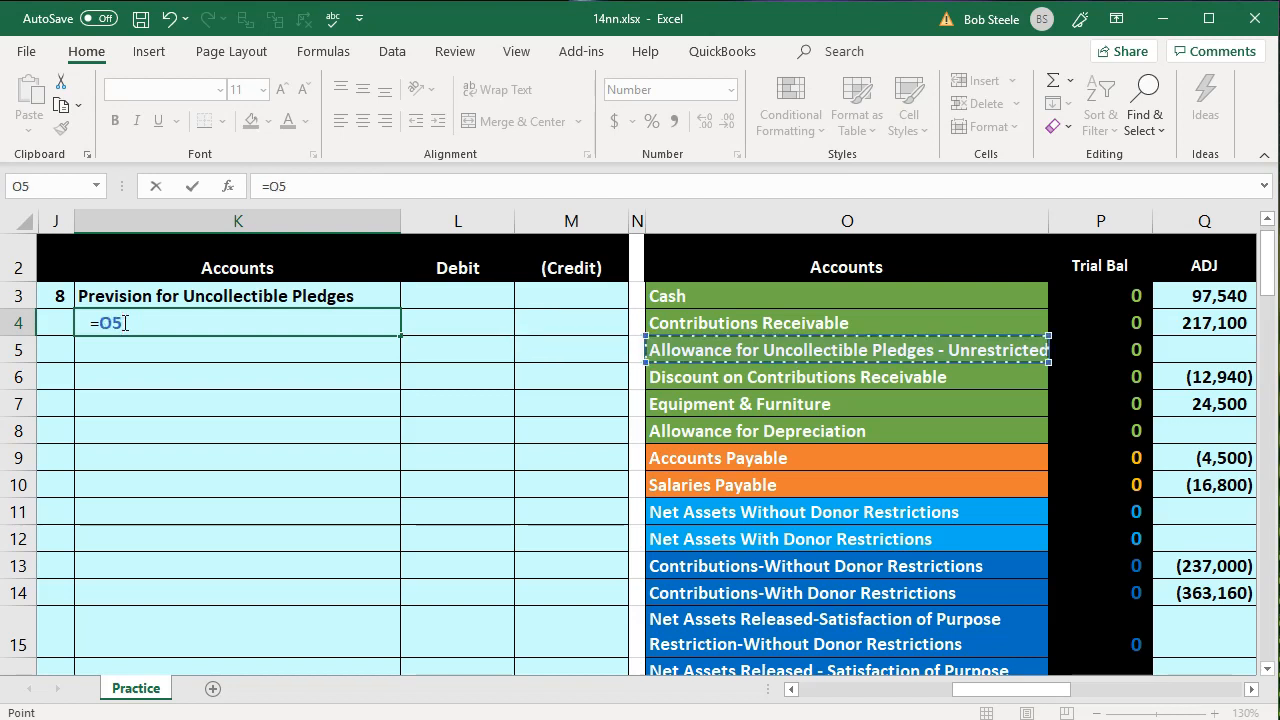
key("Return")
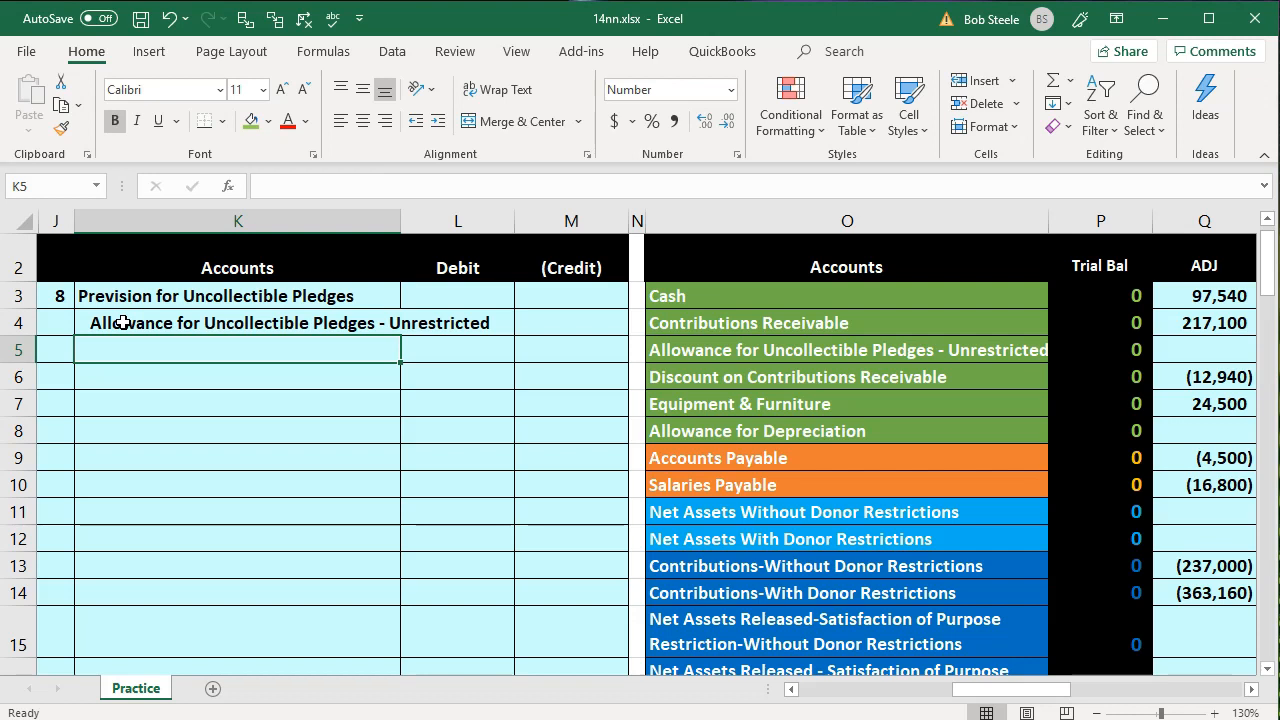
Review transaction 8's debit and credit accounts against the estimated pledge collection rate in C40
key("Up")
key("Up")
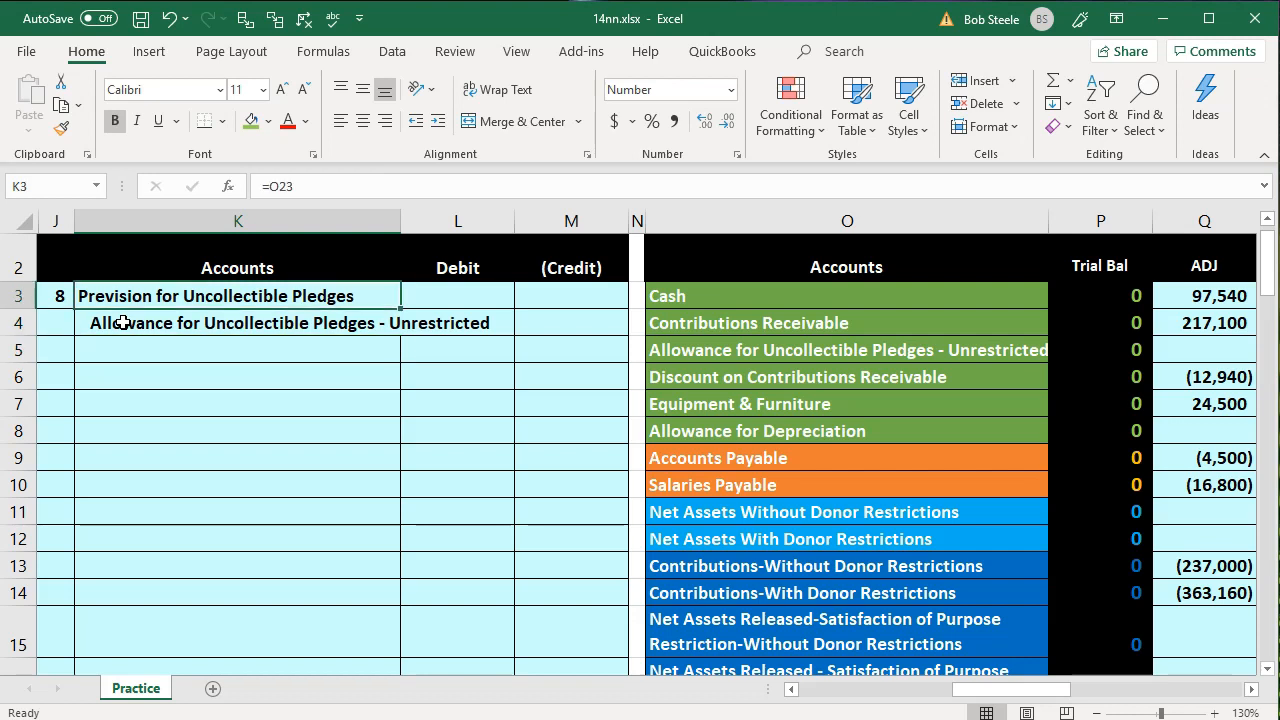
key("Down")
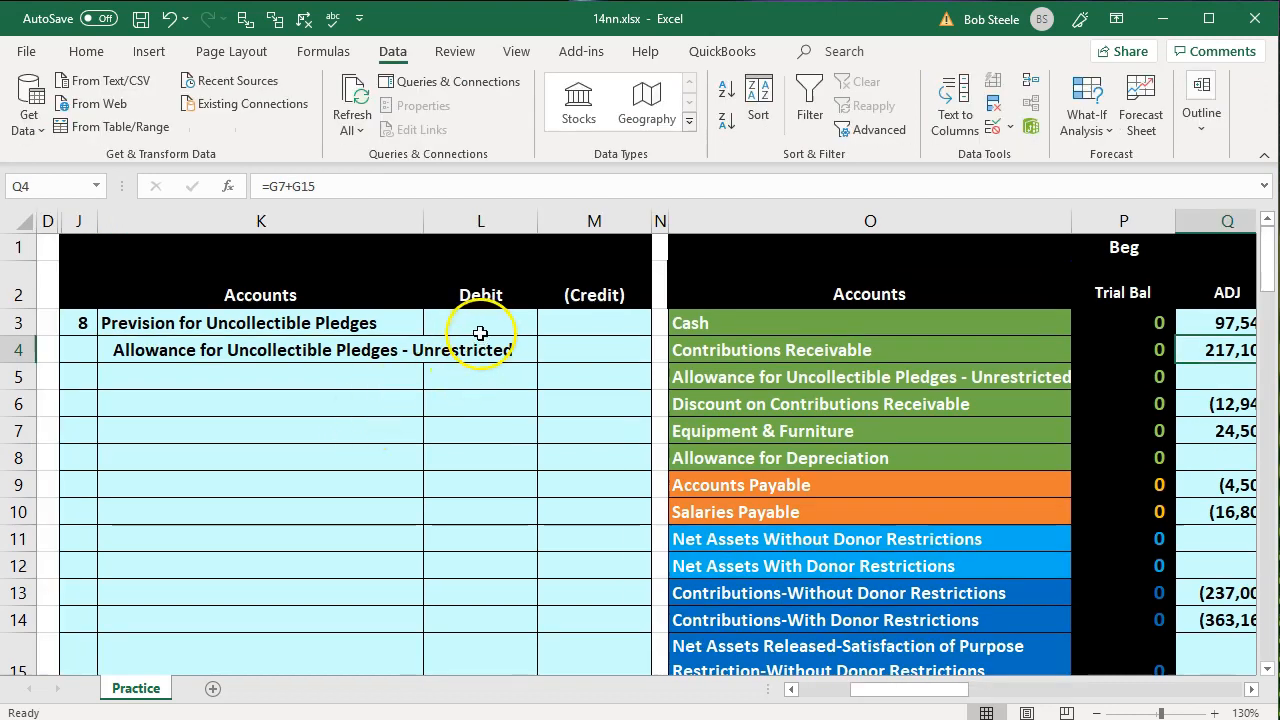
left_click(480, 333)
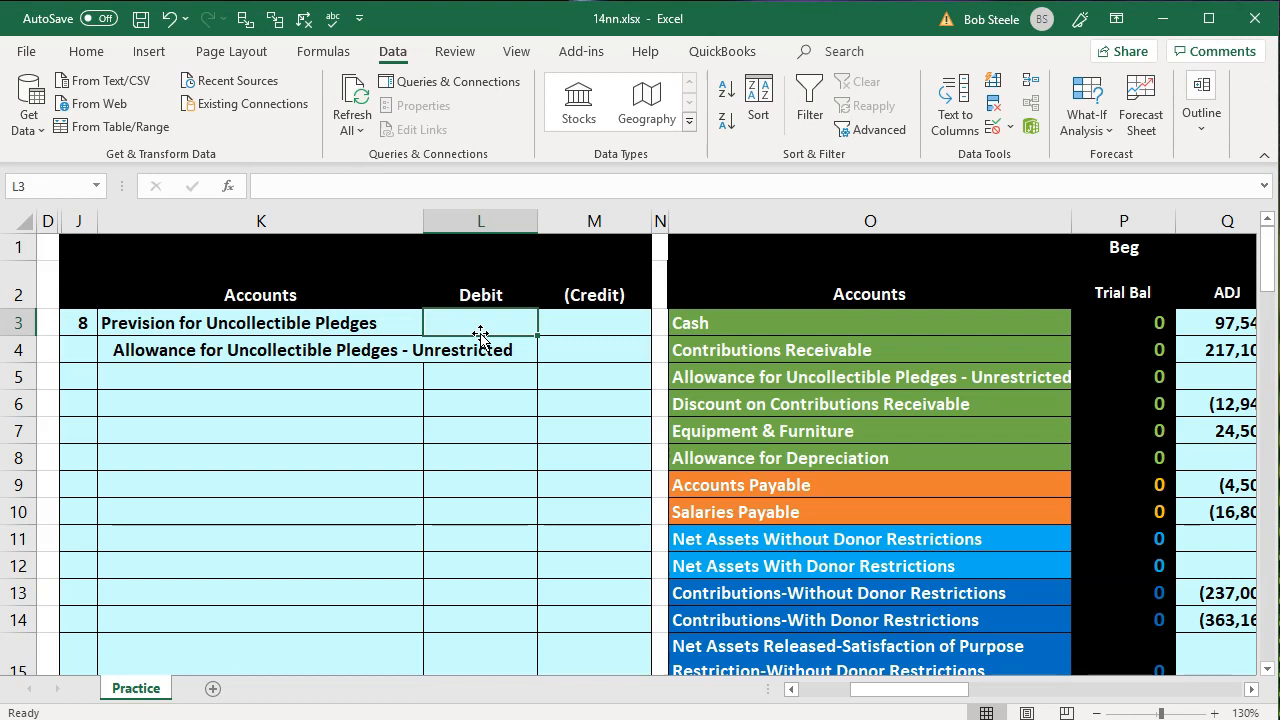
scroll(480, 336, "down", 2)
left_click_drag(875, 690, 830, 690)
scroll(623, 600, "down", 5)
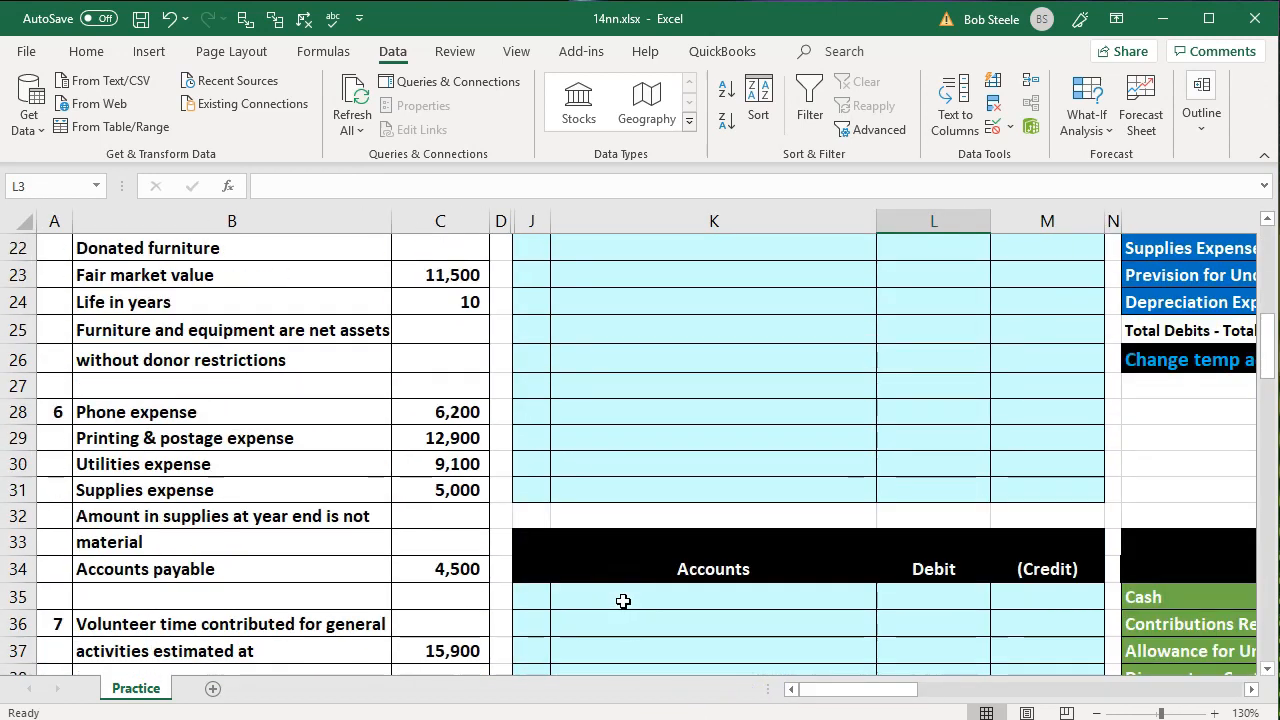
scroll(623, 600, "down", 2)
left_click(477, 570)
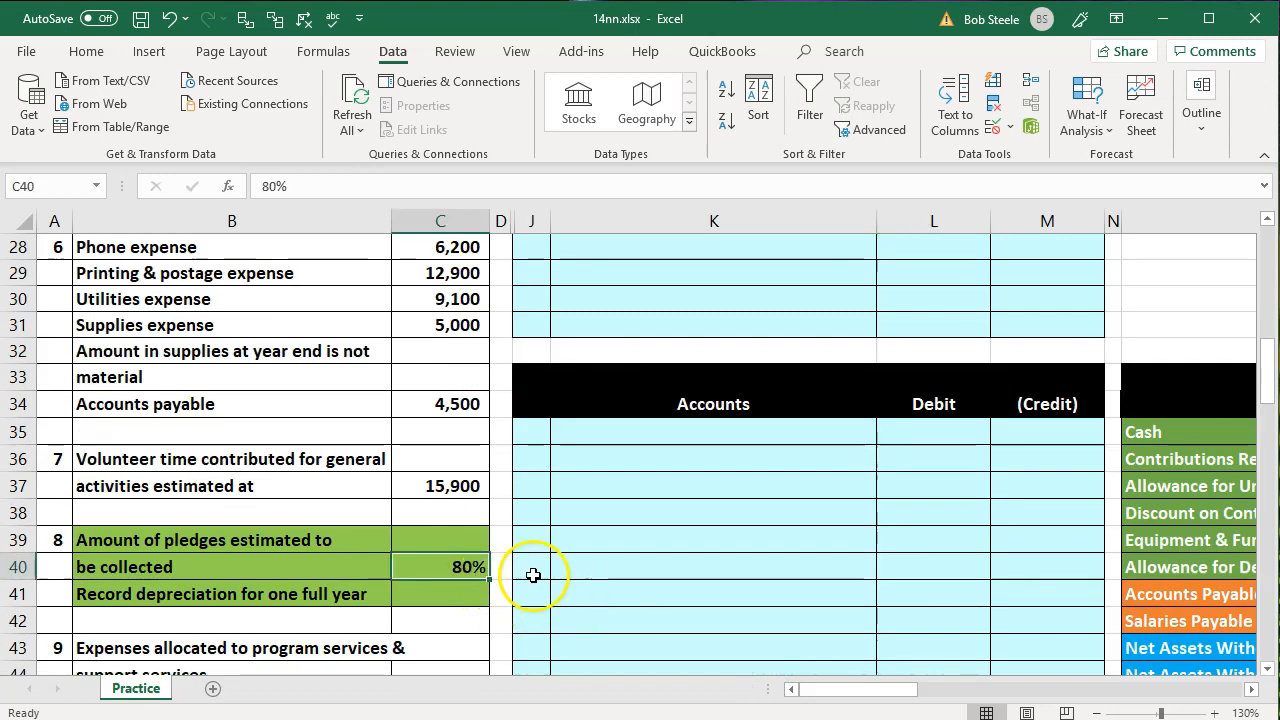
scroll(894, 586, "up", 8)
scroll(897, 592, "up", 1)
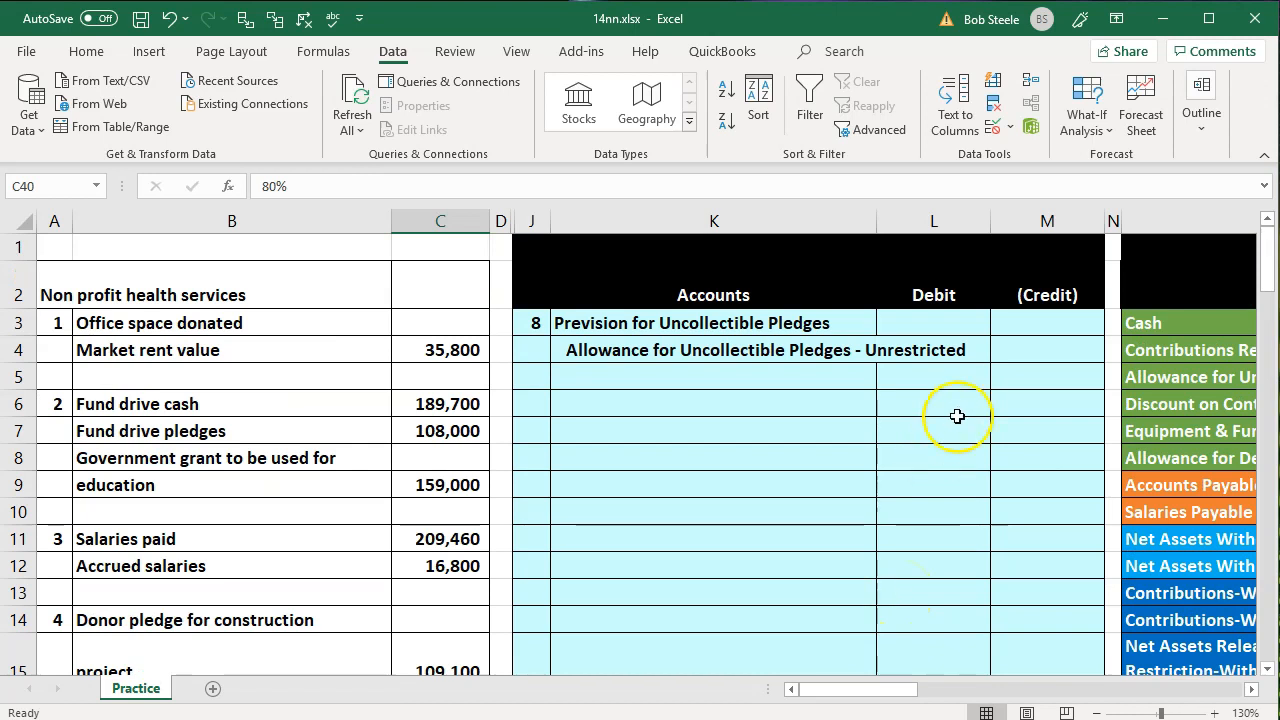
Examine the Contributions Receivable adjustment formula in Q4 of the trial balance
left_click(957, 414)
key("Right")
key("Right")
key("Right")
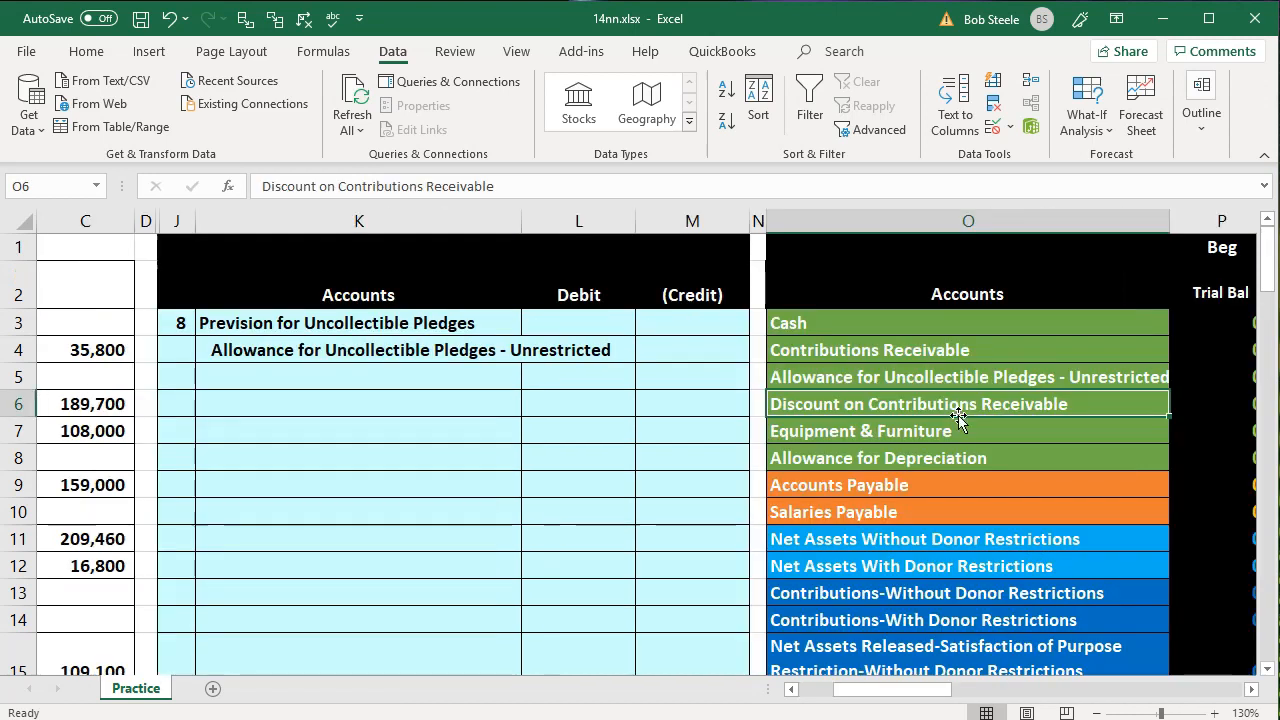
key("Right")
key("Right")
key("Right")
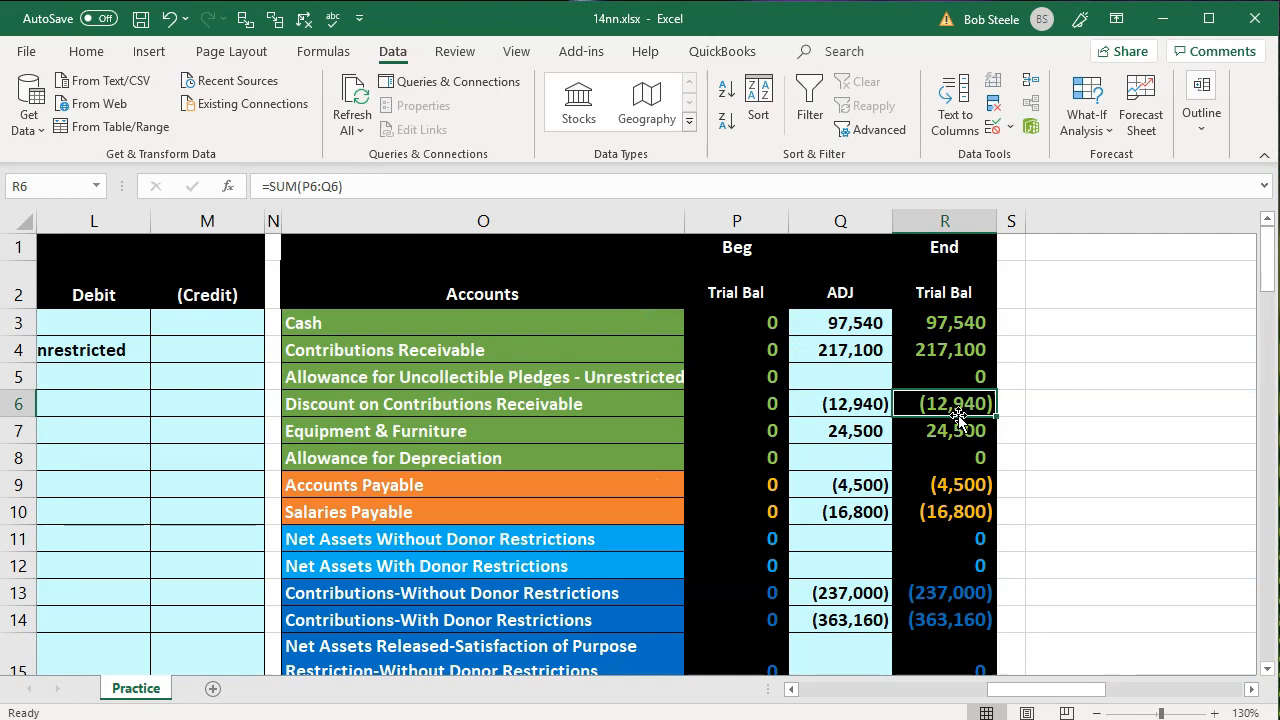
left_click(849, 354)
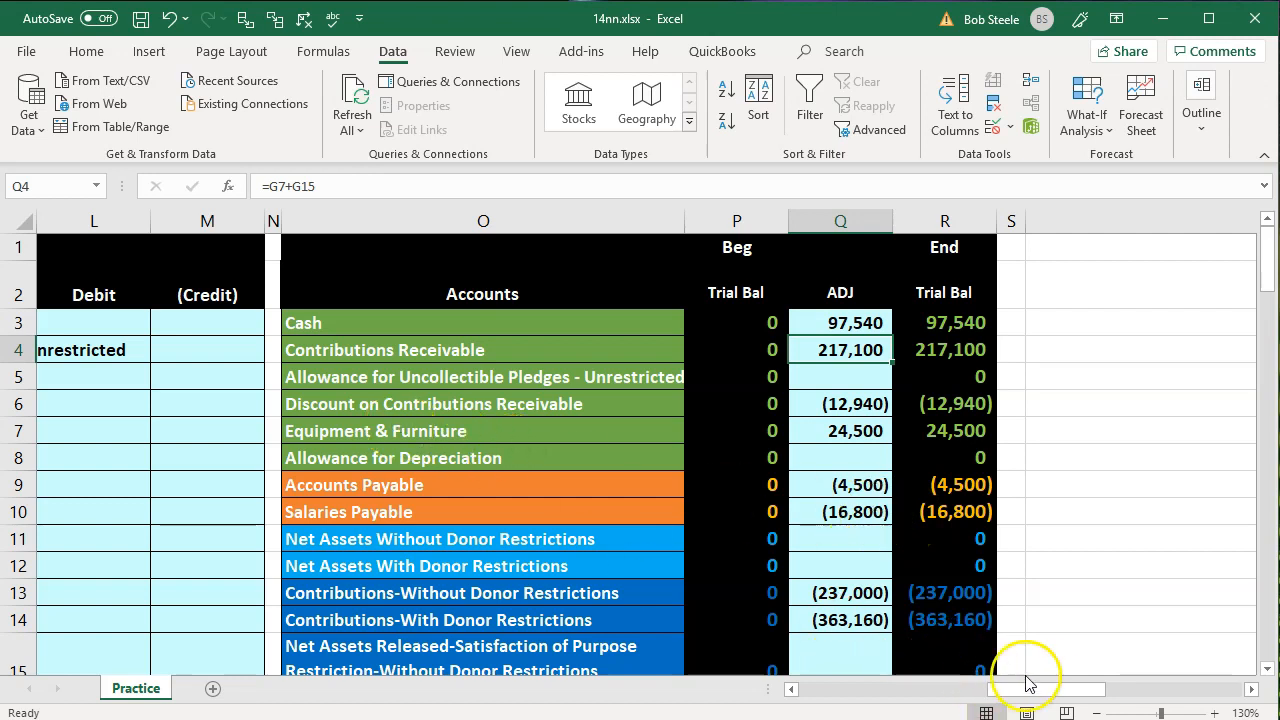
Unhide journal entry columns E through I between columns C and K
left_click_drag(1051, 689, 944, 710)
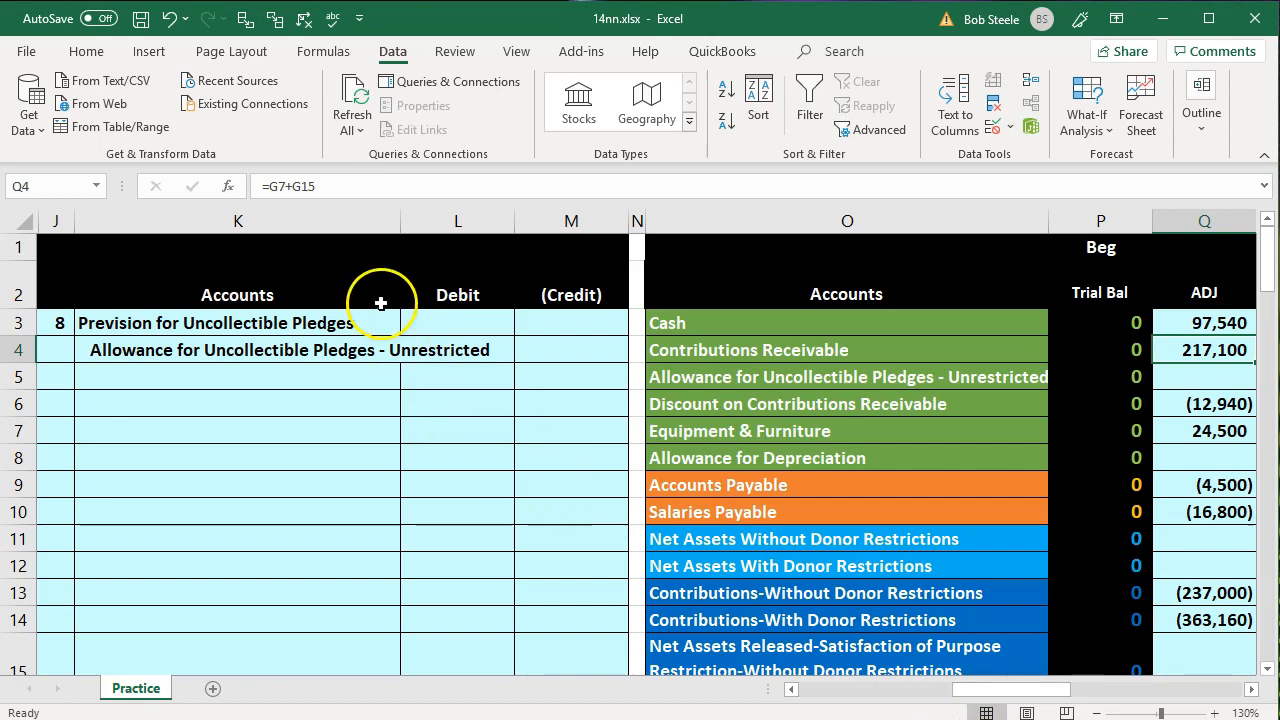
left_click_drag(250, 219, 466, 266)
left_click(696, 225)
left_click_drag(443, 220, 598, 221)
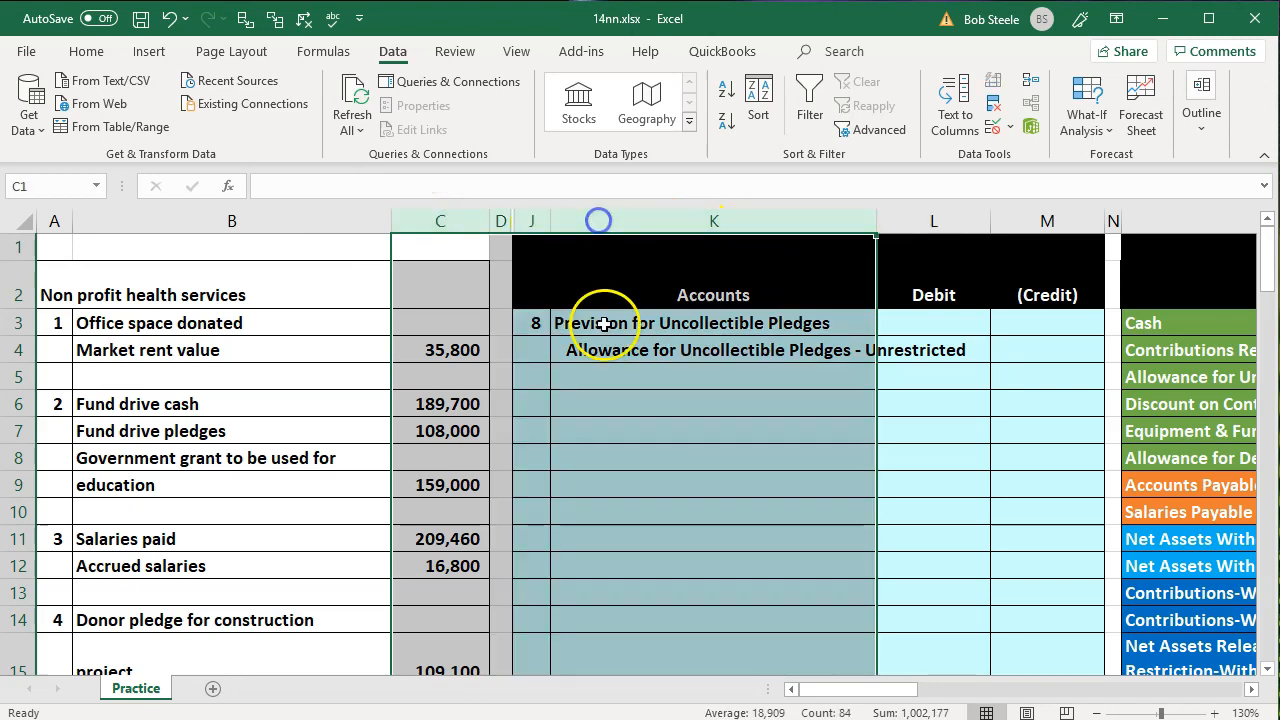
right_click(608, 322)
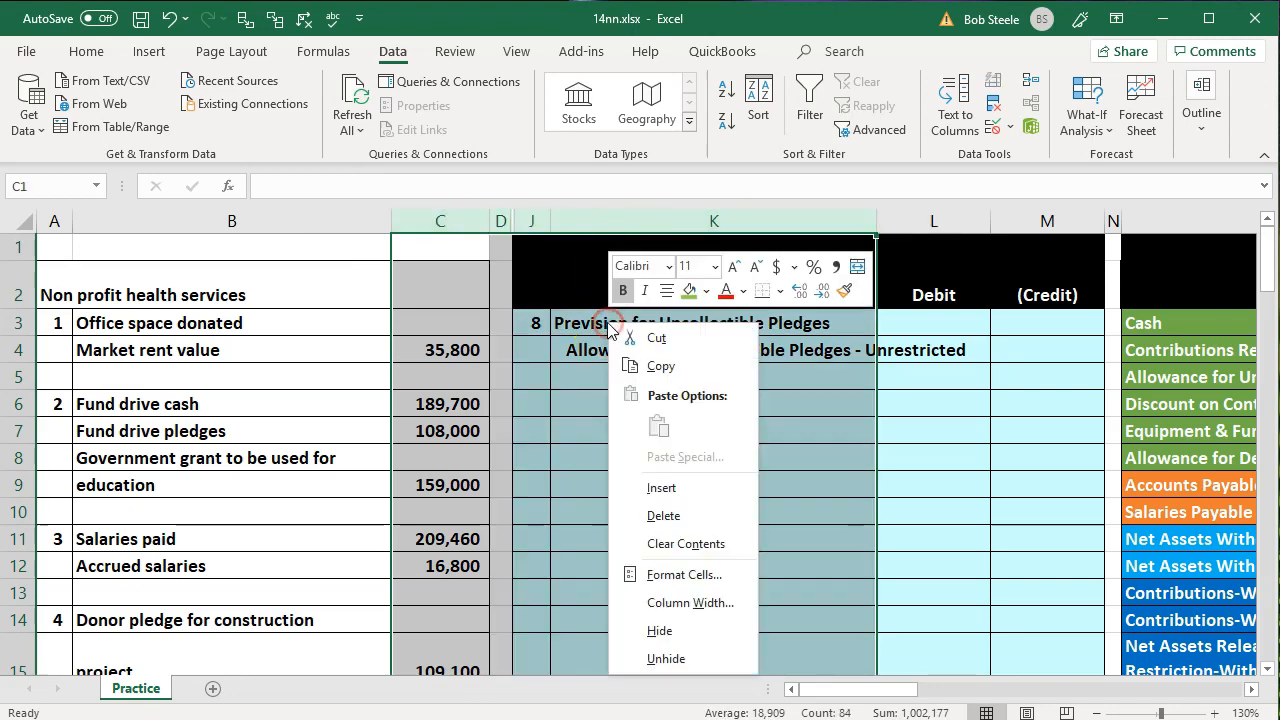
left_click(676, 655)
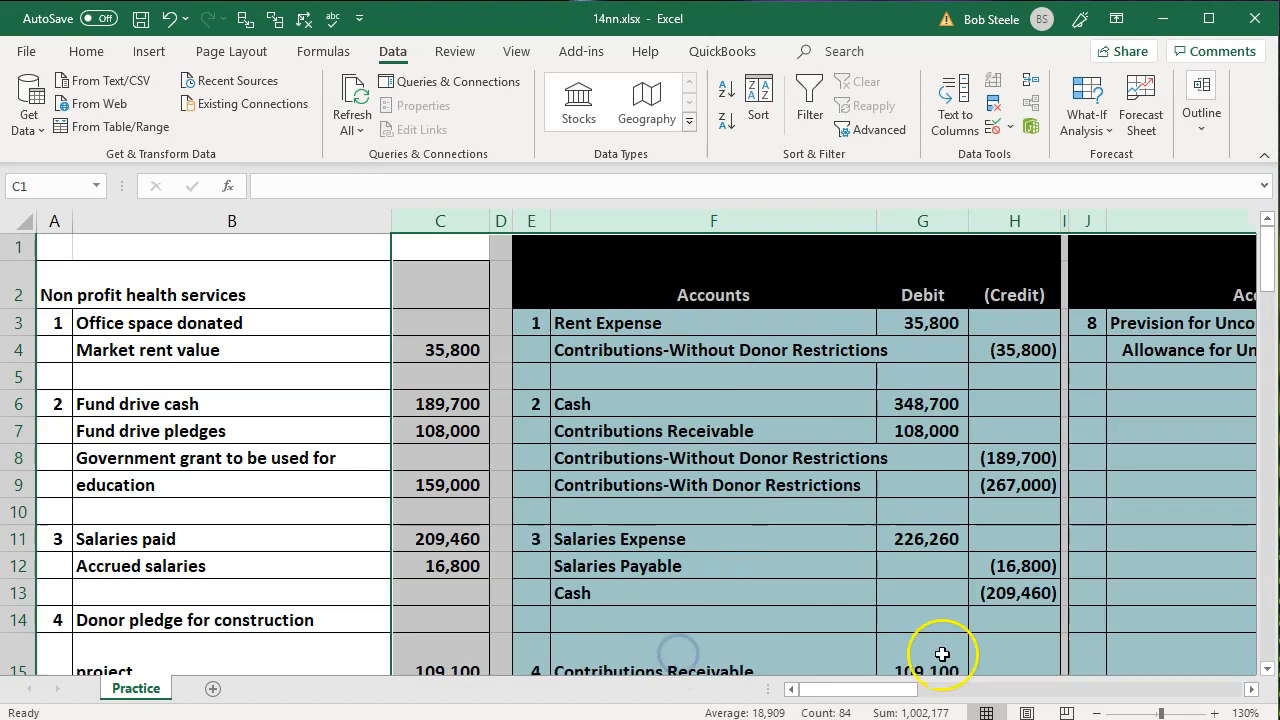
Trace the precedents of the Contributions Receivable adjustment in Q4, removing the dependent arrows first
left_click_drag(906, 690, 1080, 689)
left_click(1168, 352)
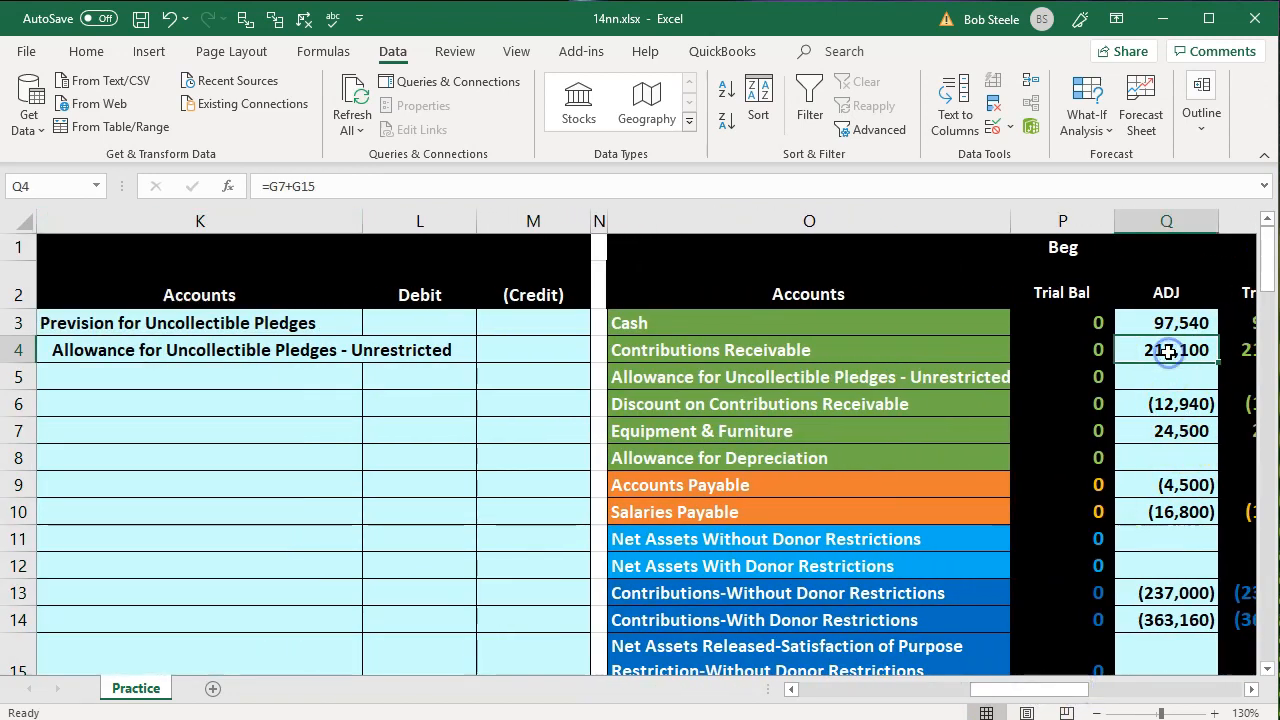
left_click(304, 19)
left_click(243, 20)
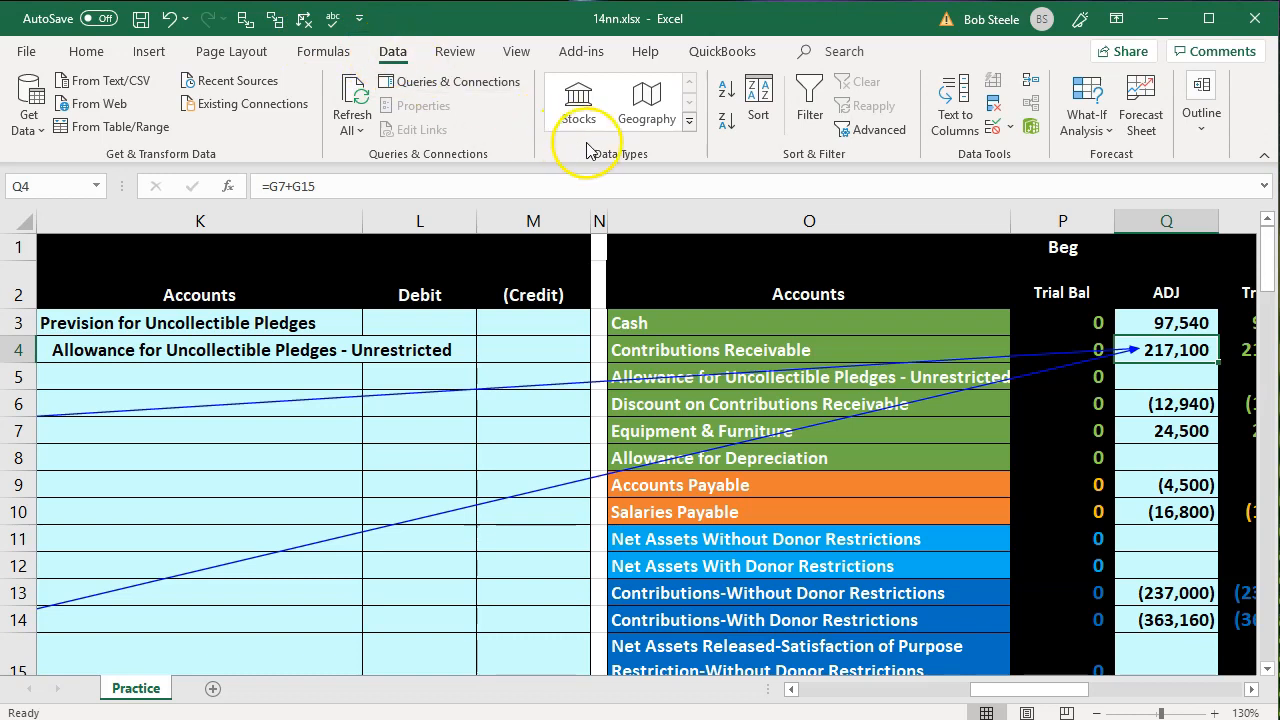
left_click(318, 52)
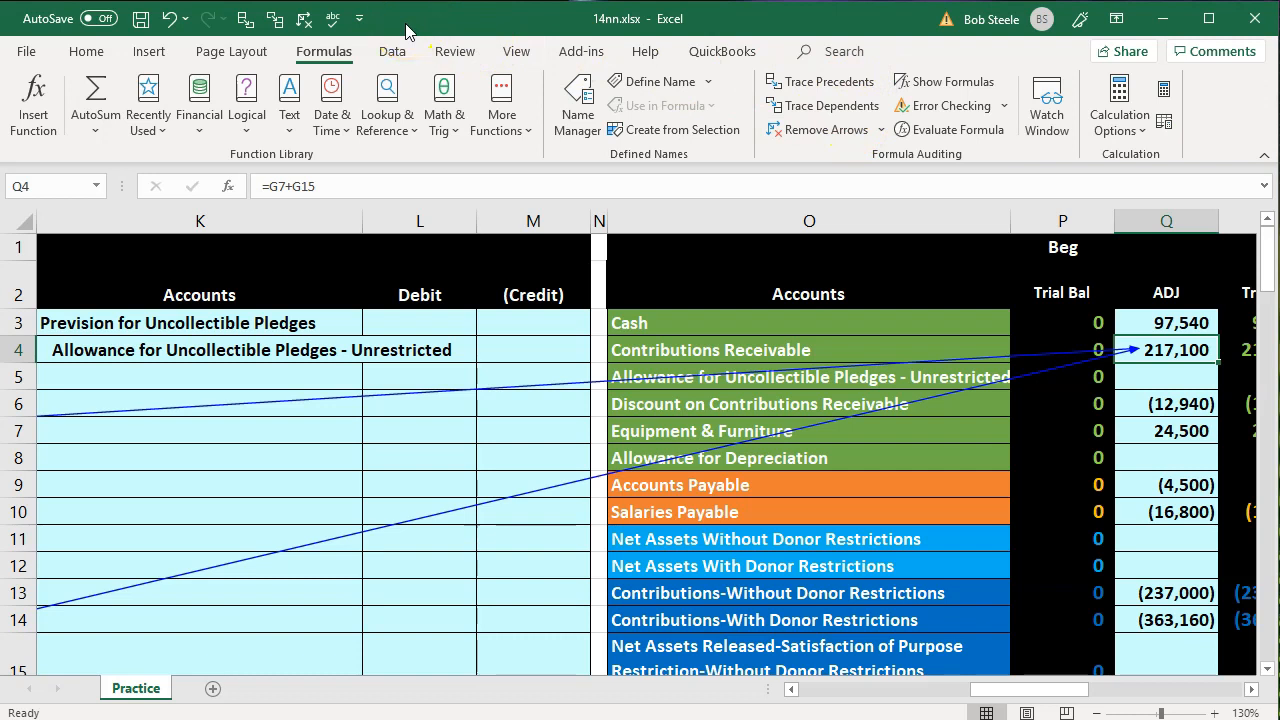
Examine the traced Contributions Receivable debits in G7 and G15 against their source data in column C
left_click_drag(1006, 697, 880, 686)
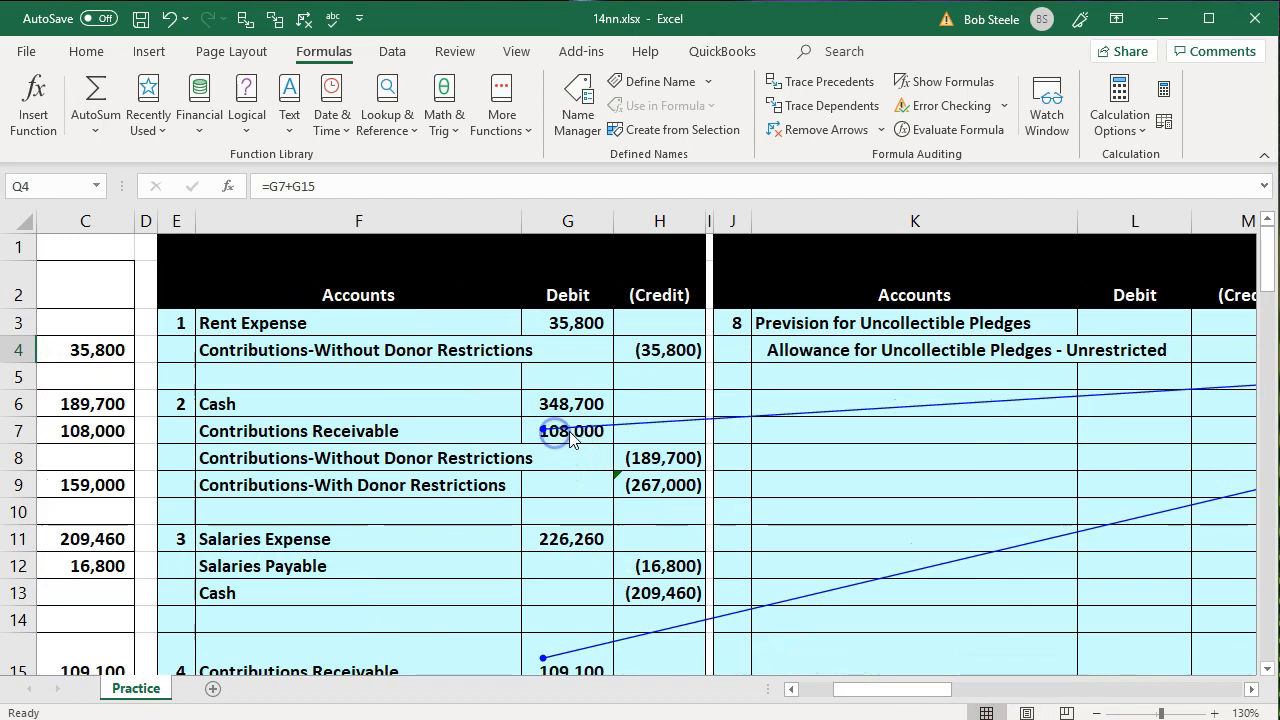
left_click(571, 432)
scroll(593, 436, "down", 1)
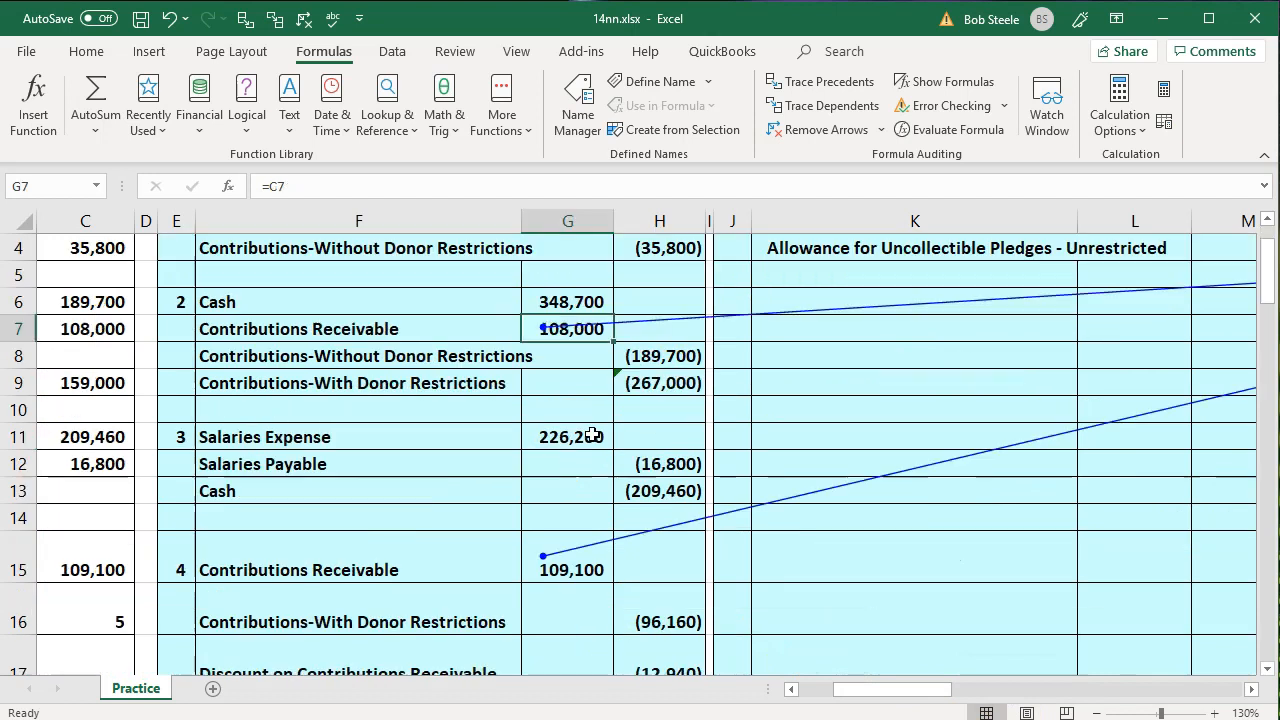
scroll(593, 436, "down", 1)
left_click(571, 505)
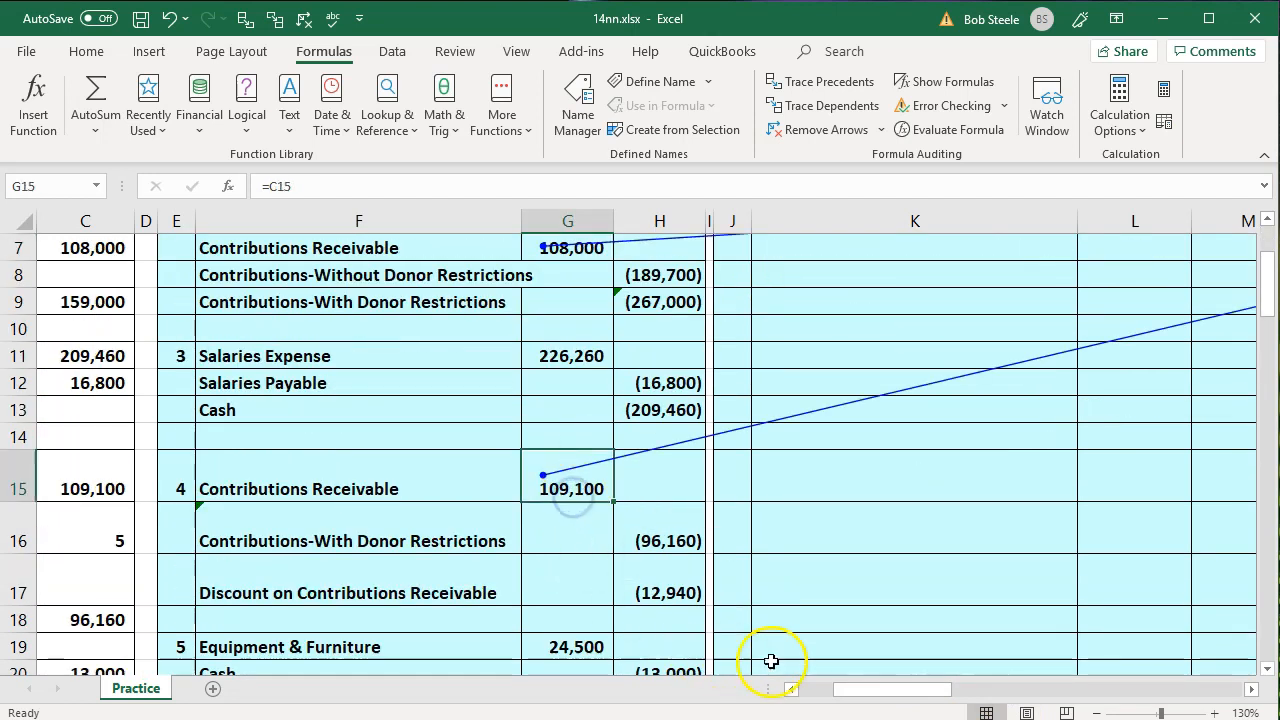
left_click_drag(886, 695, 853, 707)
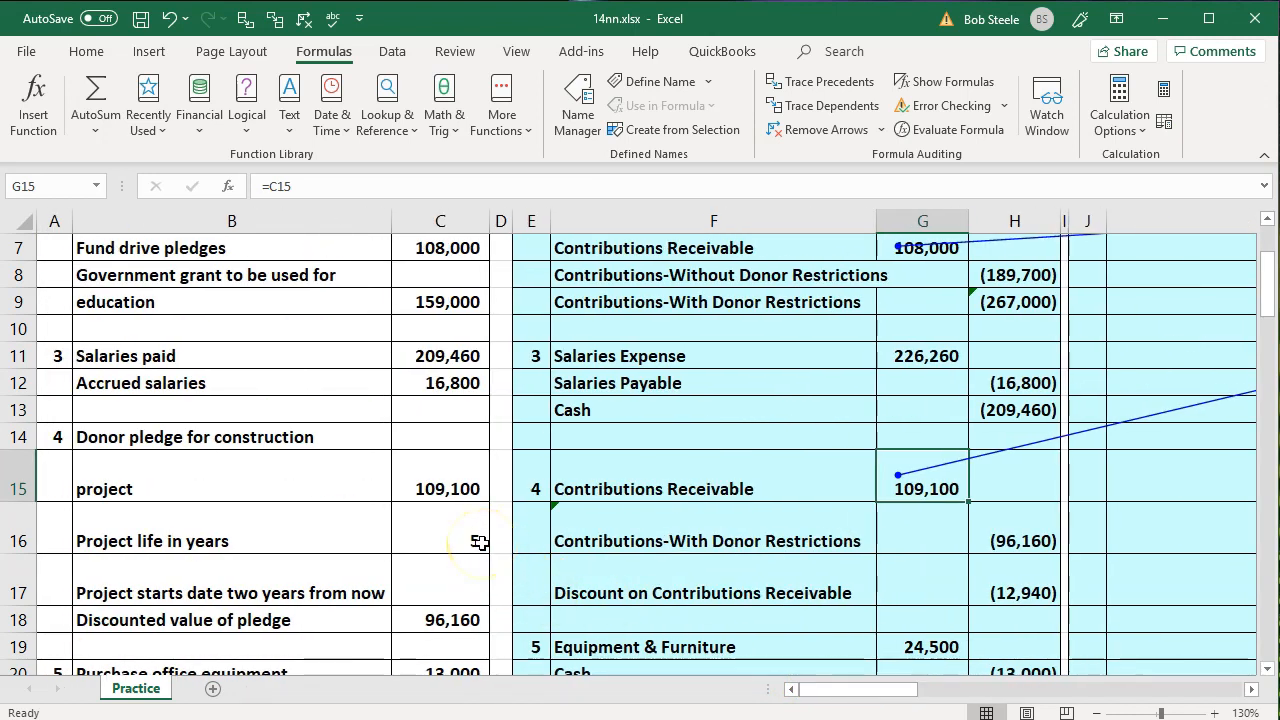
scroll(790, 465, "up", 1)
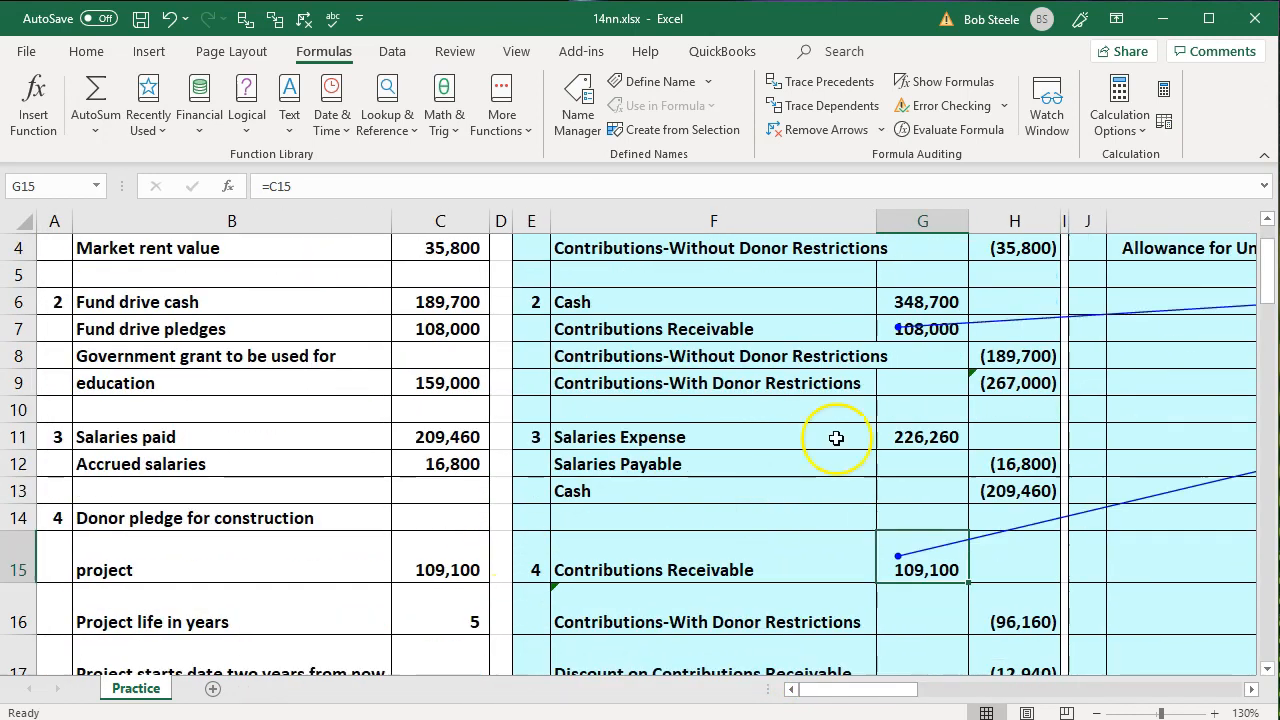
left_click(948, 335)
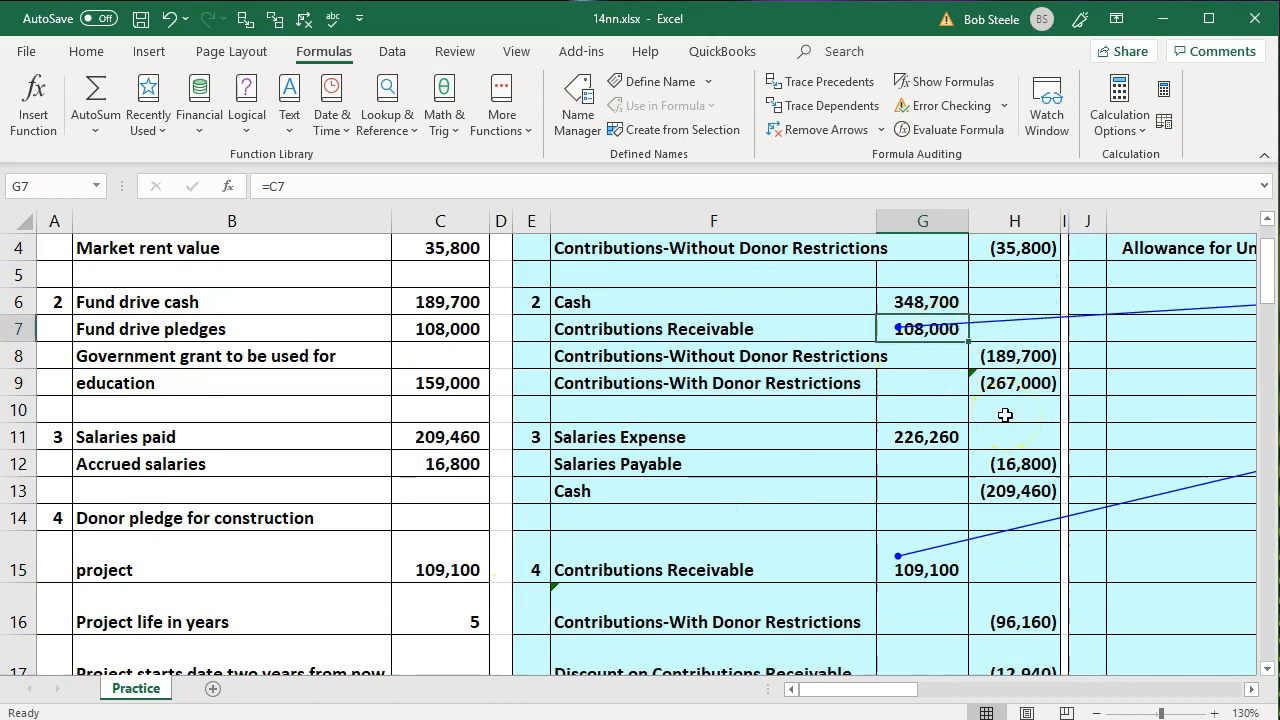
Enter =G7*.2 in L3 as the debit for Prevision for Uncollectible Pledges
key("Right")
key("Right")
key("Right")
key("Right")
key("Right")
key("Right")
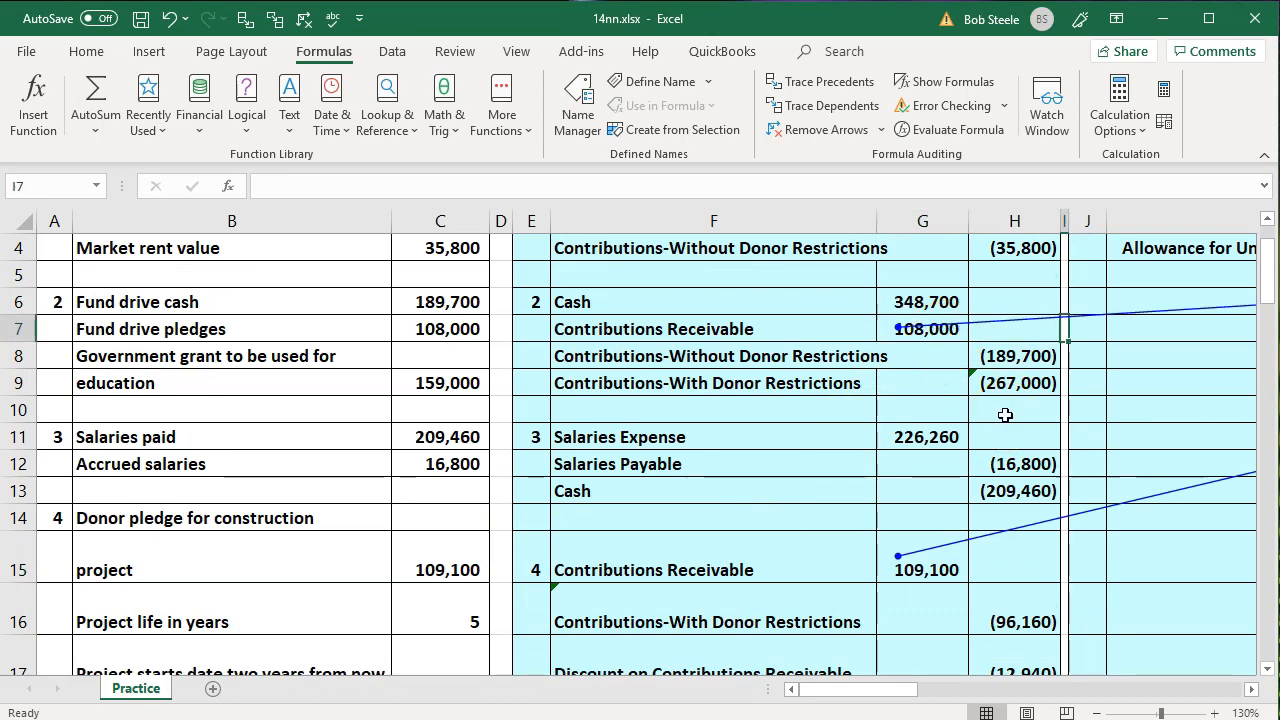
key("Up")
key("Up")
key("Up")
key("Up")
key("Up")
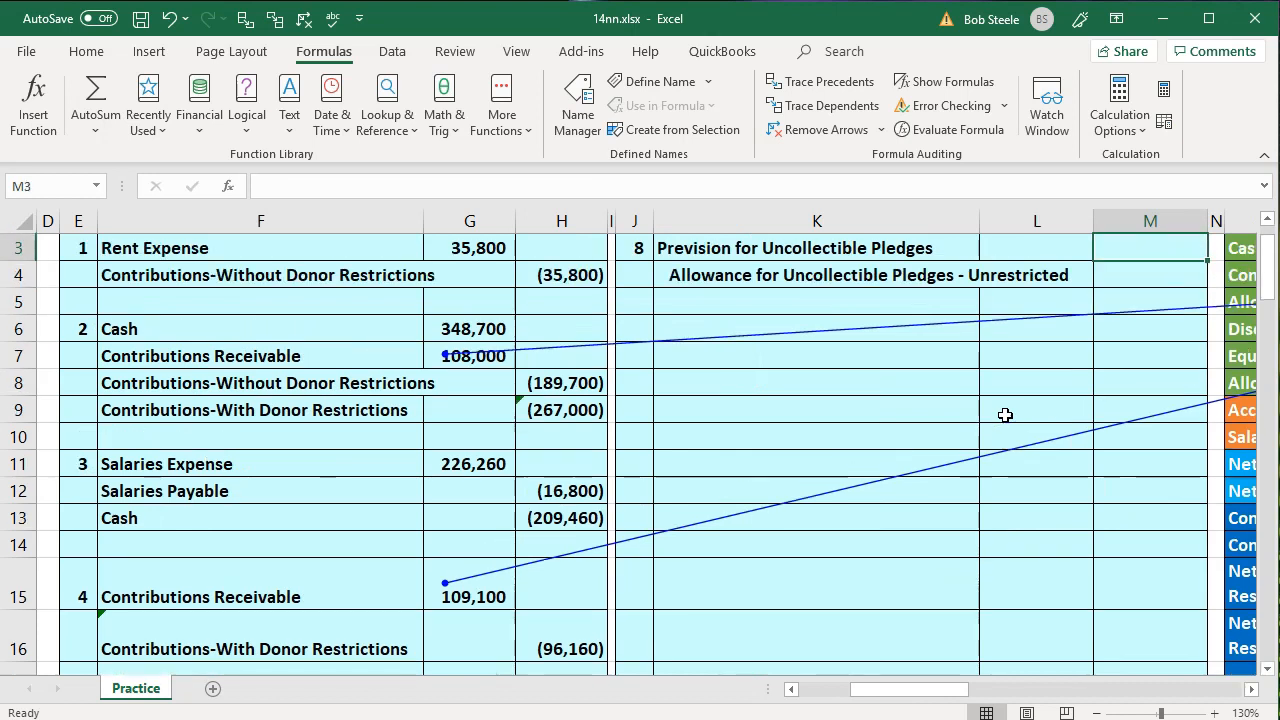
key("Down")
key("Left")
type("=")
key("Left")
key("Left")
key("Left")
key("Left")
key("Down")
key("Down")
key("Down")
key("Down")
key("Left")
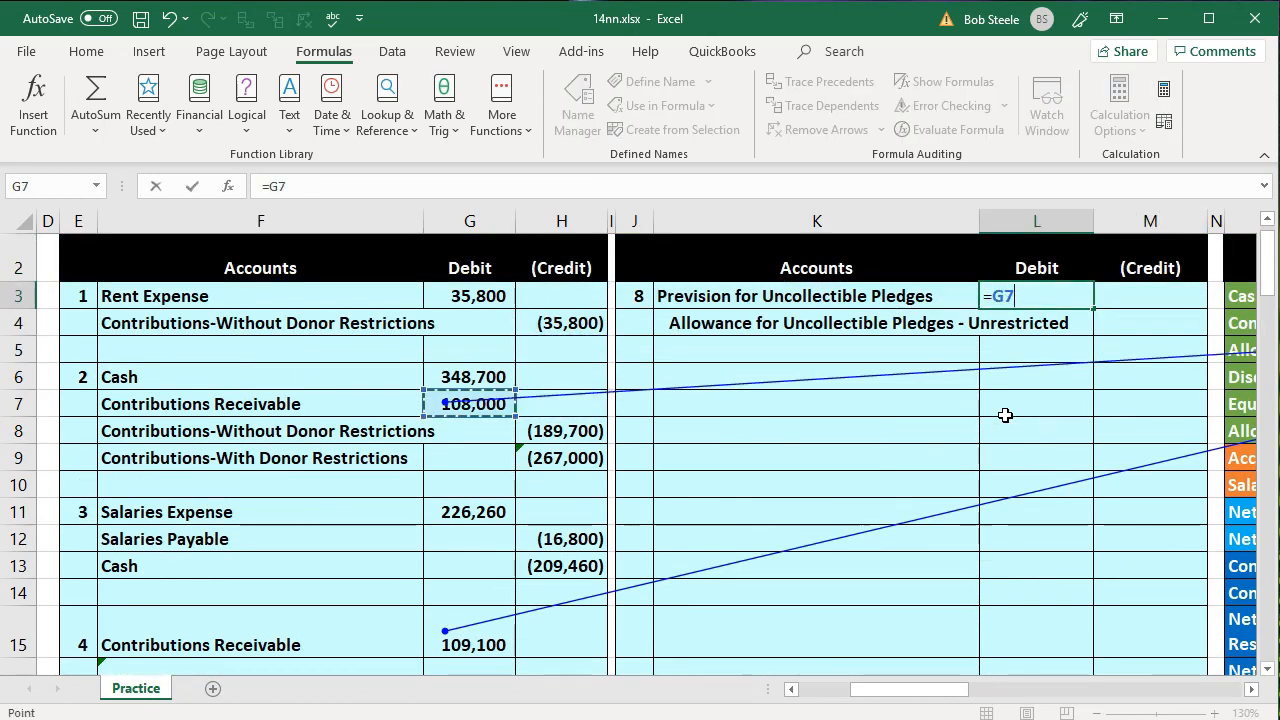
type("*")
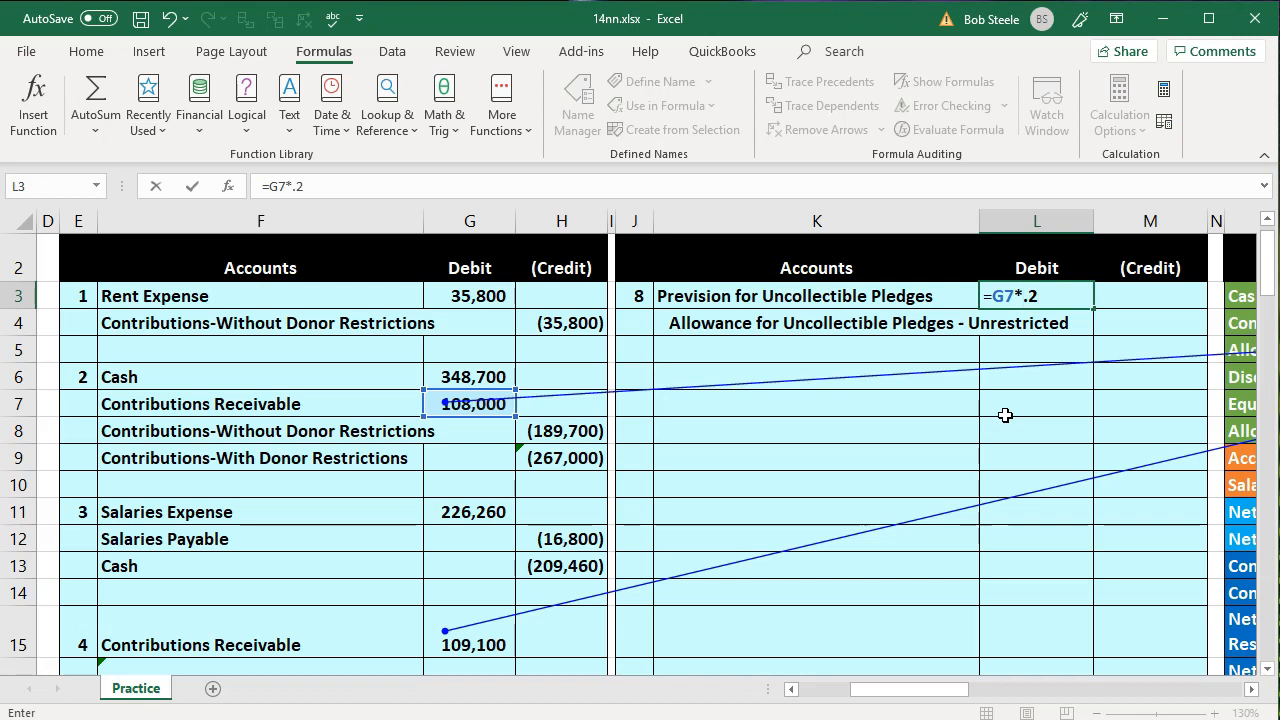
key("Return")
Enter -L3 in M4 as the credit to Allowance for Uncollectible Pledges - Unrestricted
key("Right")
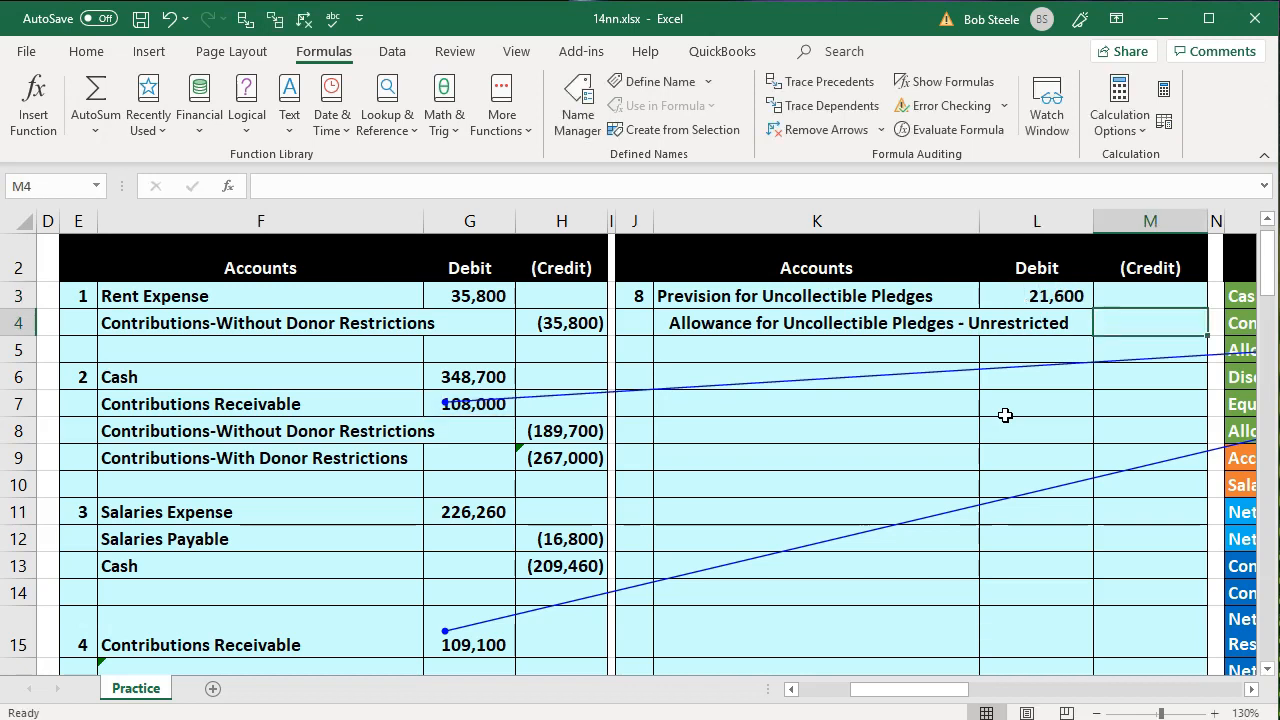
type("-")
key("Left")
key("Up")
key("Return")
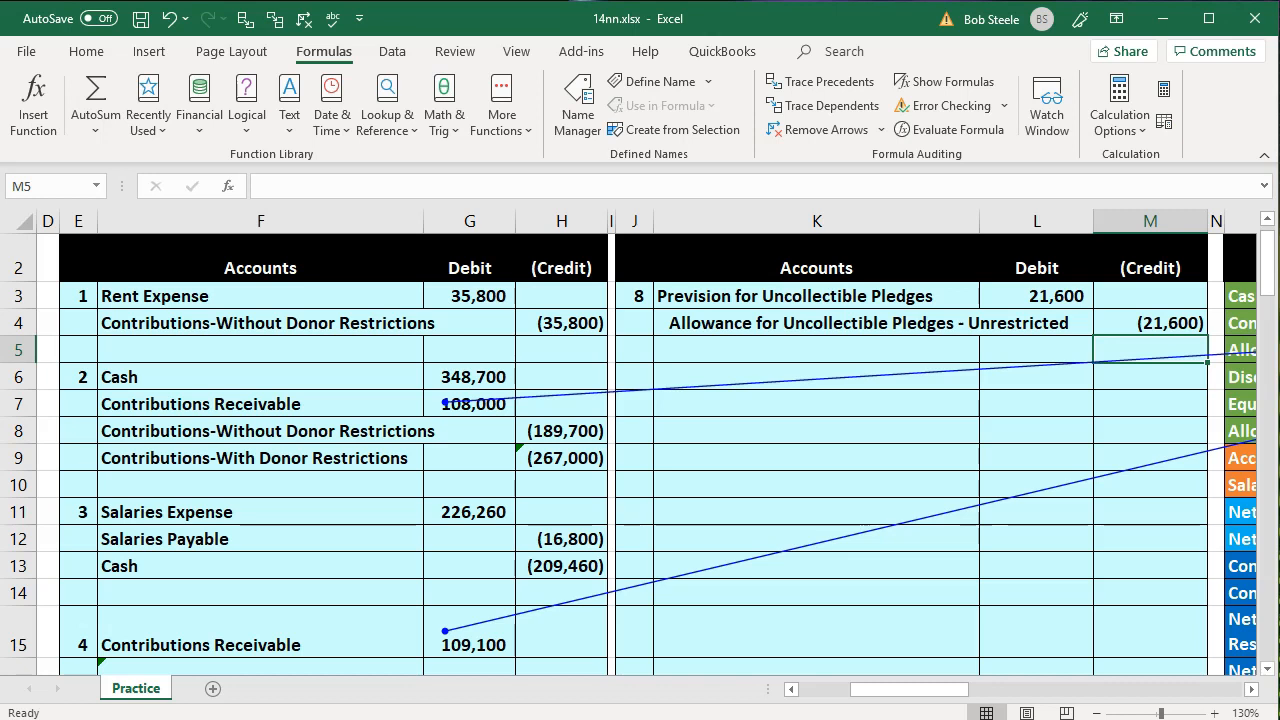
Remove the tracing arrows from the worksheet
left_click(155, 535)
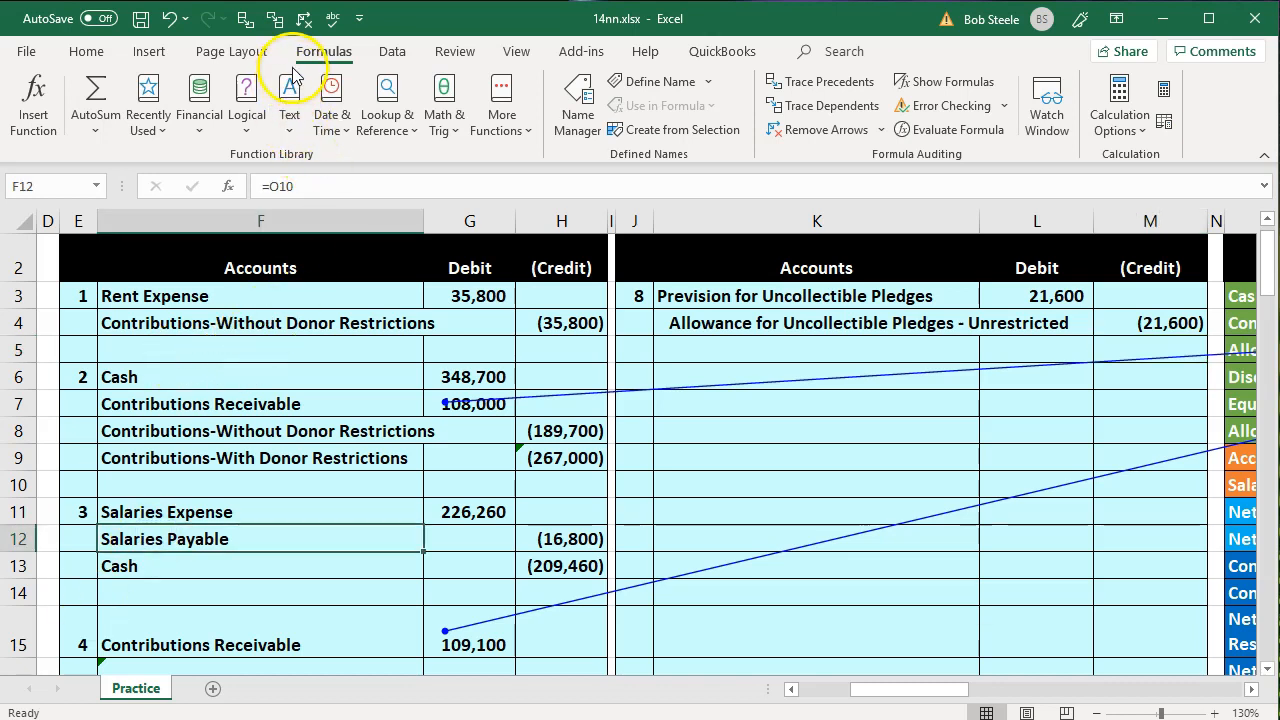
left_click(303, 18)
left_click(262, 370)
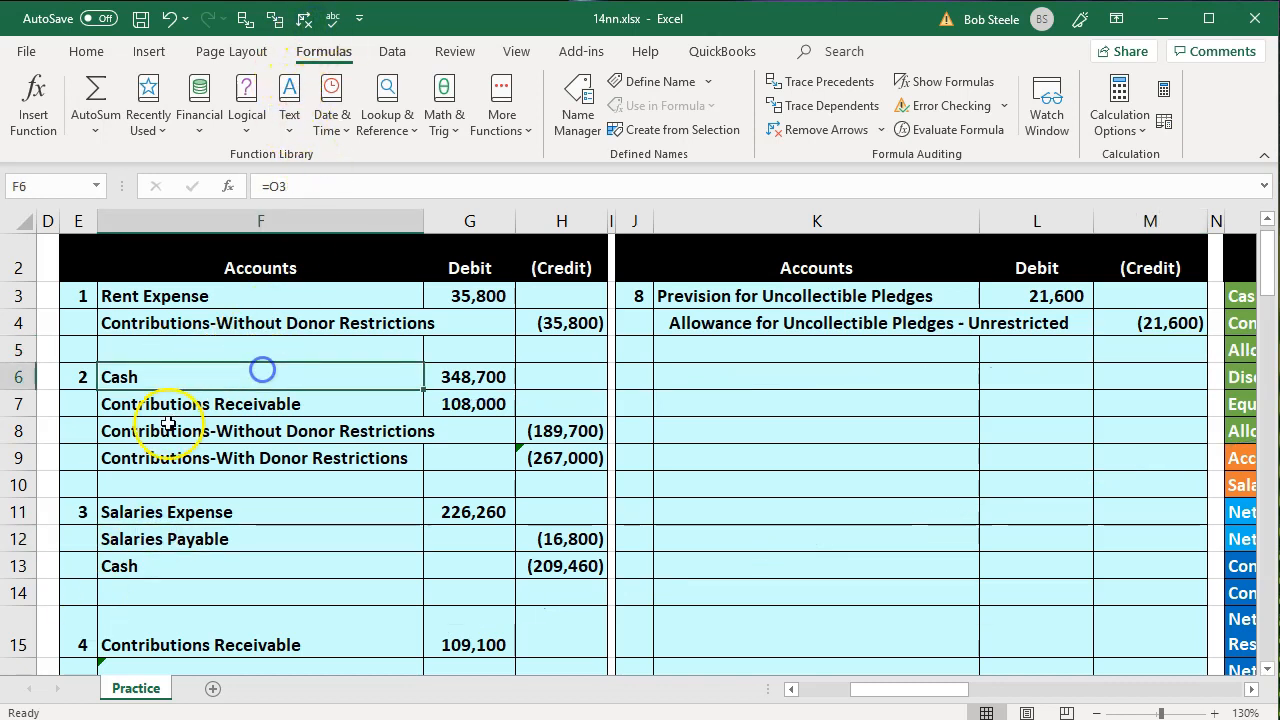
Hide journal entry columns E through I
scroll(168, 424, "up", 1)
left_click_drag(80, 218, 600, 226)
right_click(380, 403)
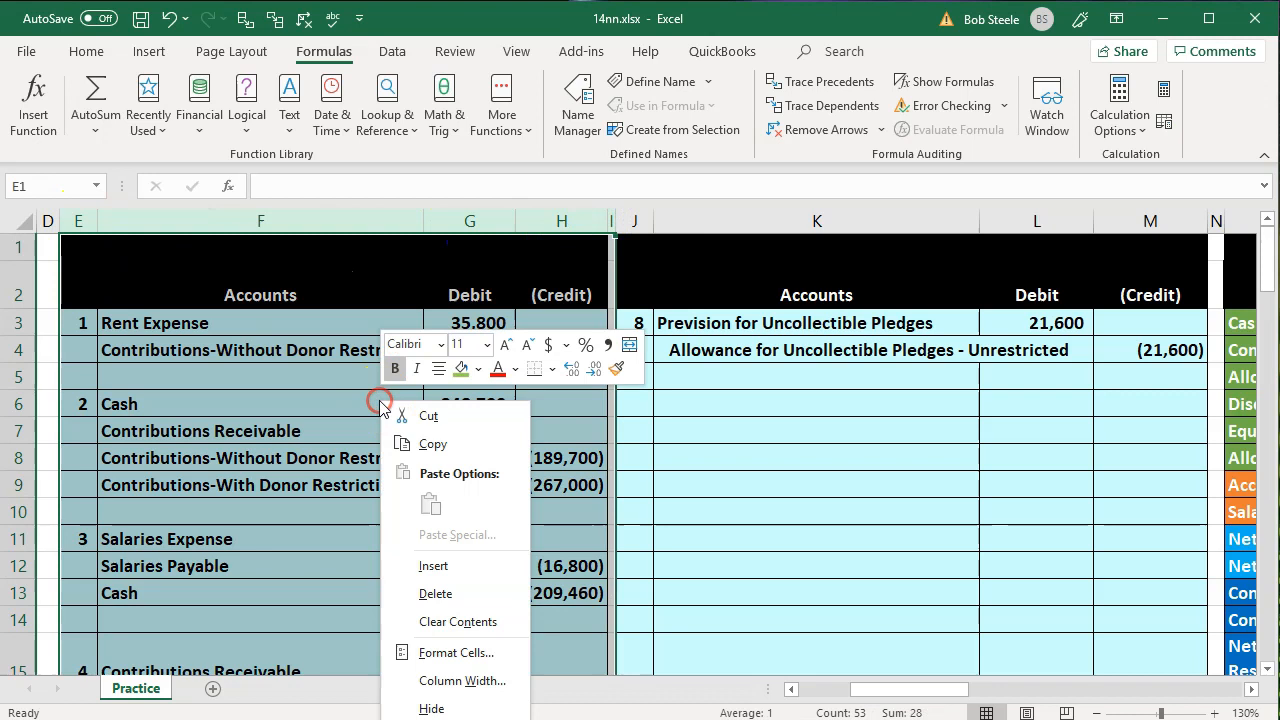
left_click(432, 708)
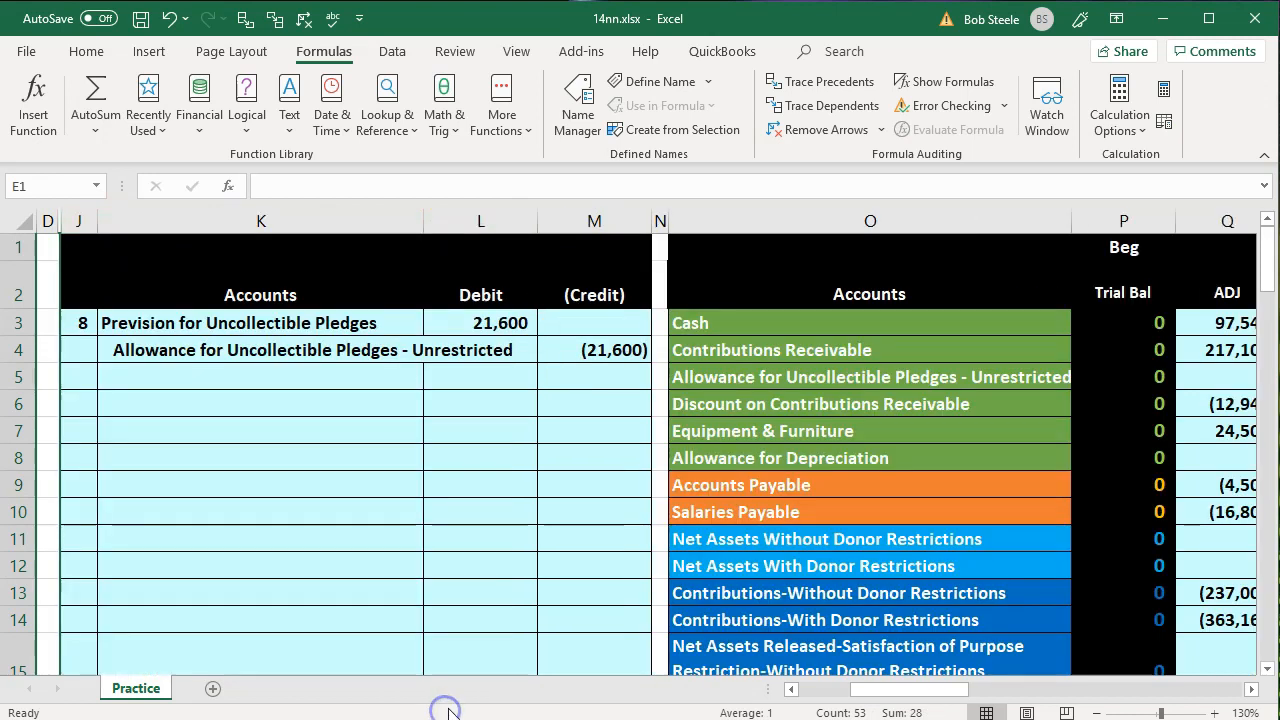
Post the 8 debit to the trial balance by entering =L3 in Q23, the adjustment for Prevision for Uncollectible Pledges
left_click(600, 378)
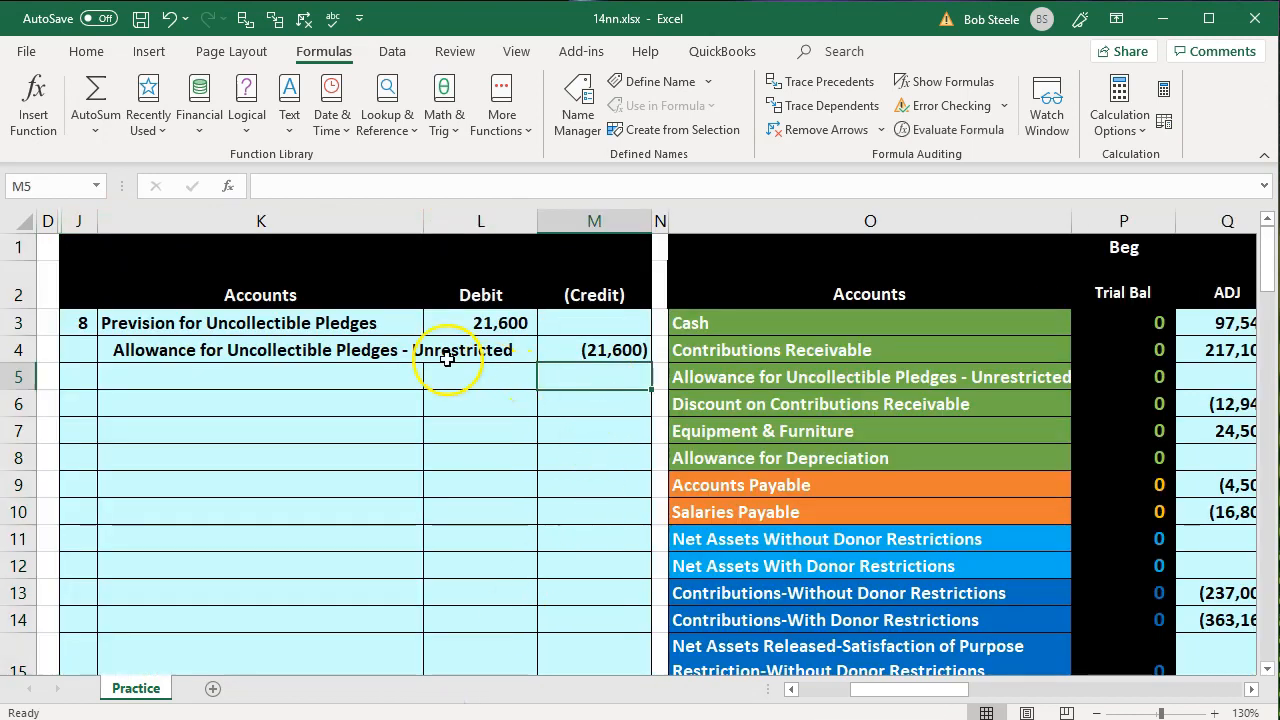
left_click_drag(390, 323, 490, 326)
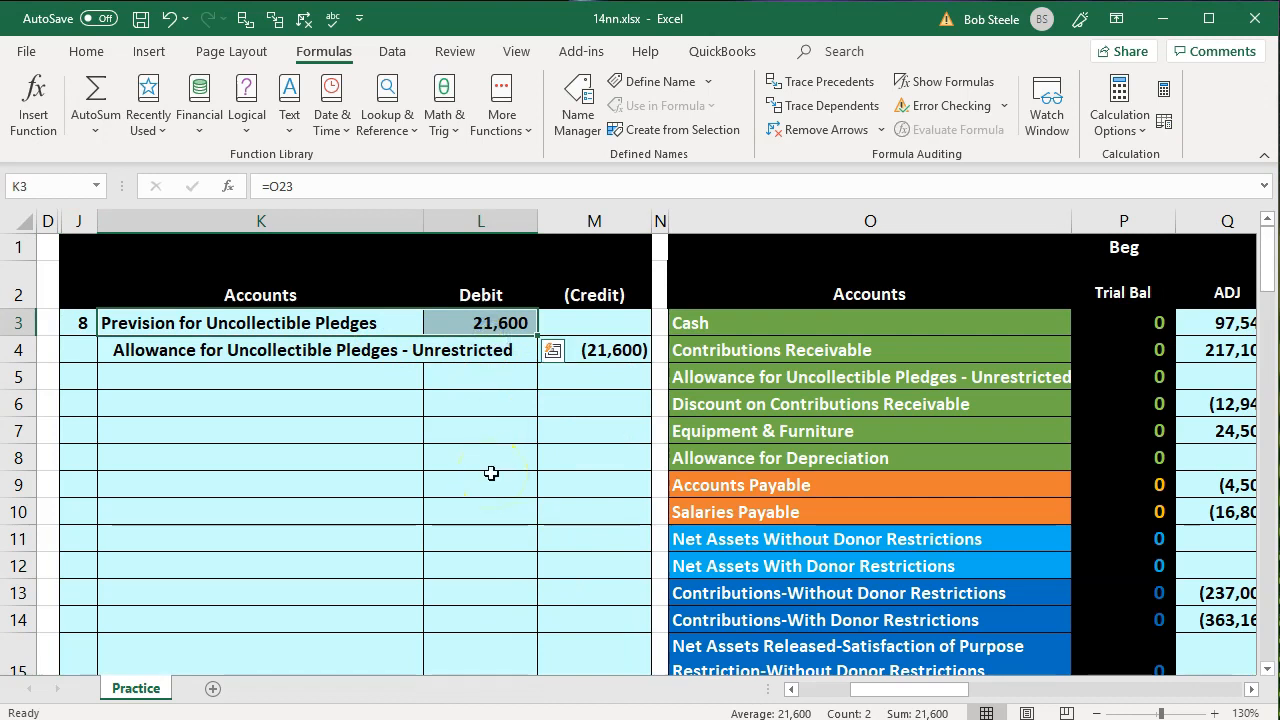
key("Down")
key("Down")
key("Right")
key("Right")
key("Right")
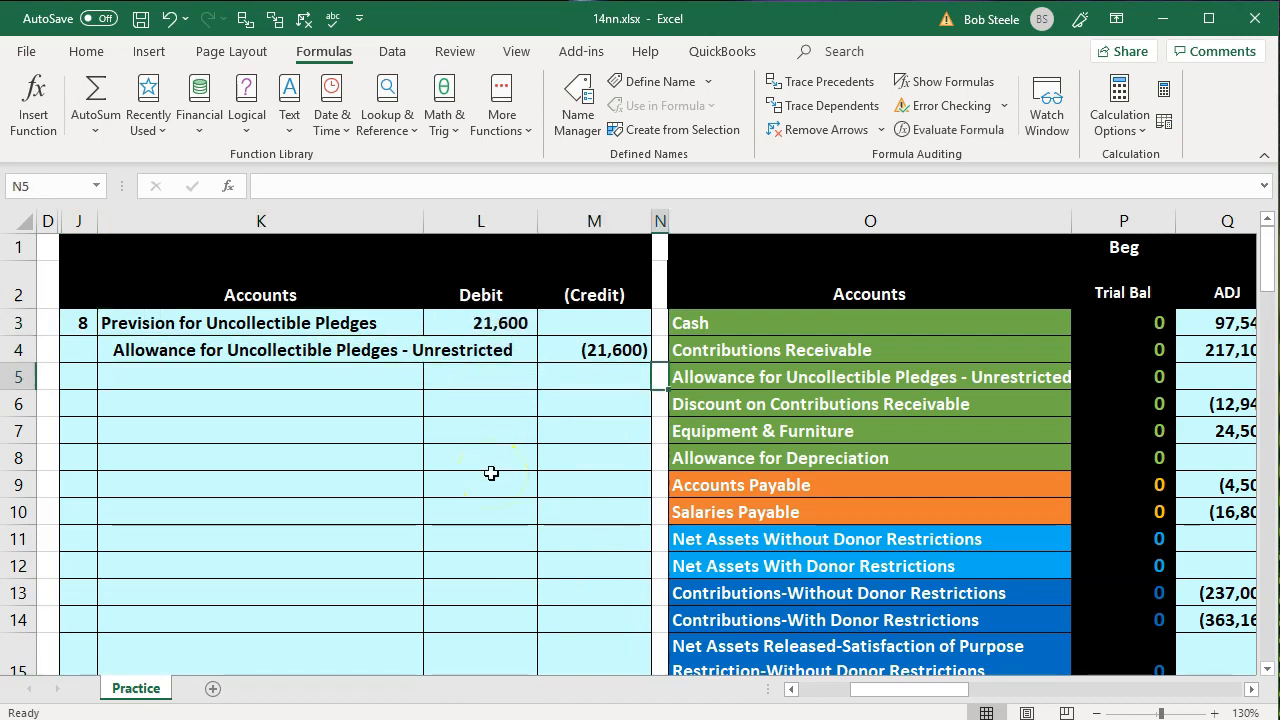
key("Down")
key("Down")
key("Down")
key("Down")
key("Down")
key("Down")
key("Down")
key("Down")
key("Down")
key("Down")
key("Down")
key("Down")
key("Down")
key("Down")
key("Down")
key("Down")
key("Down")
key("Down")
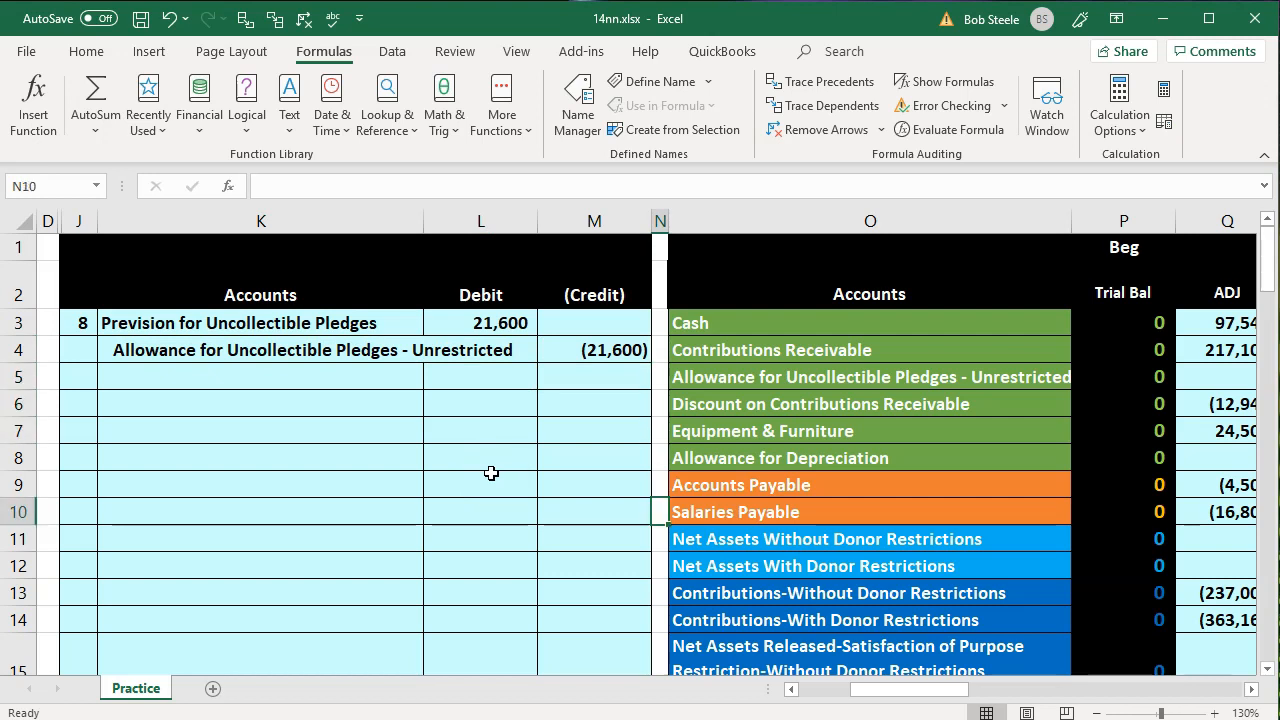
key("Right")
key("Right")
key("Right")
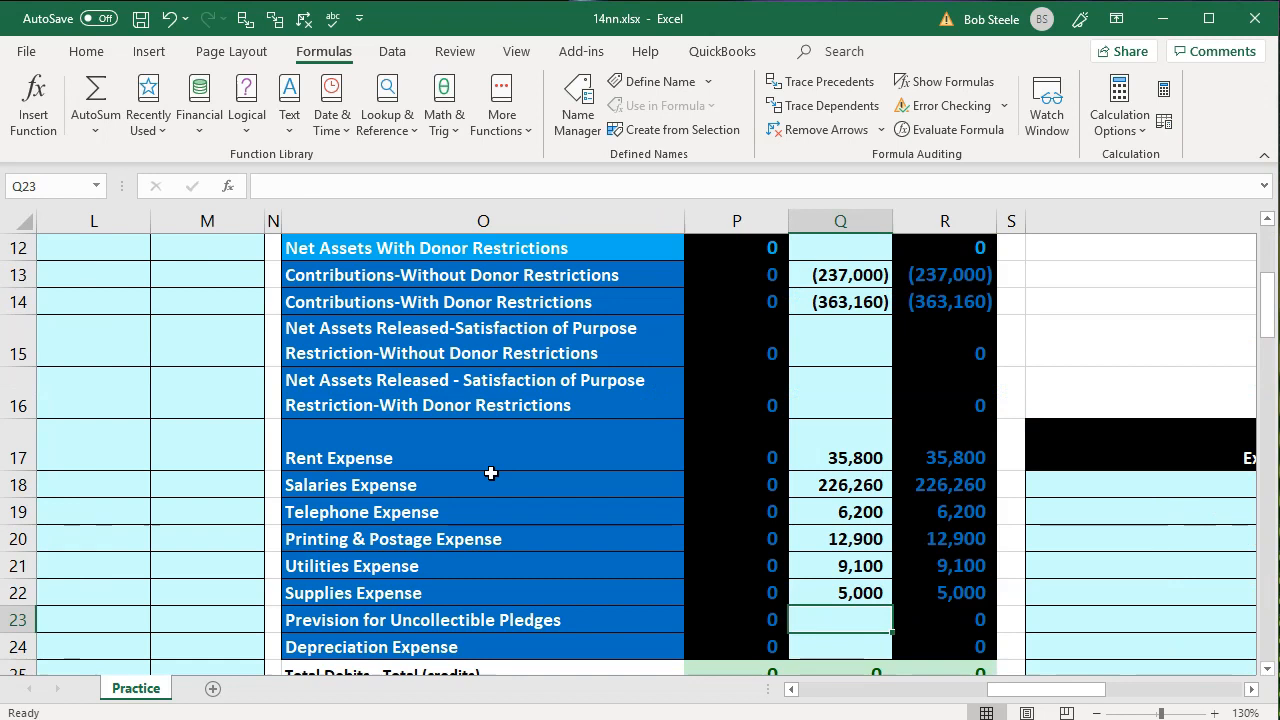
type("=")
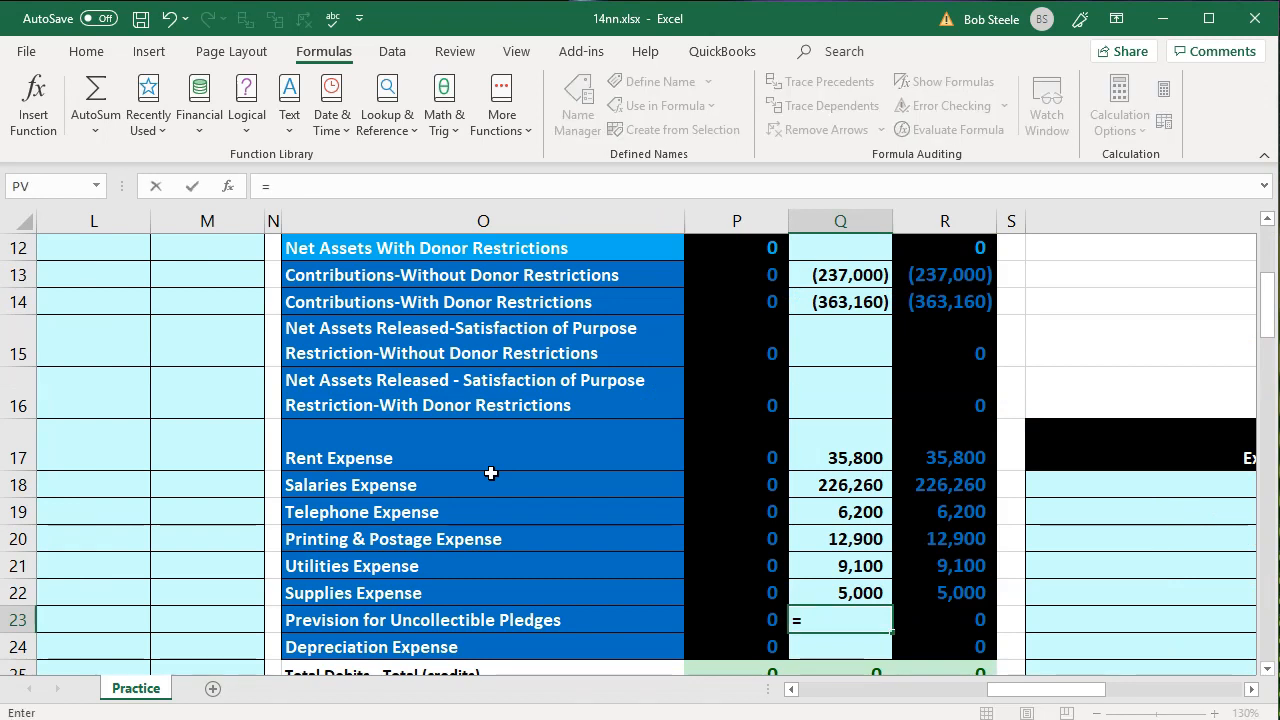
key("Left")
key("Left")
key("Left")
key("Left")
key("Left")
key("Up")
key("Up")
key("Up")
key("Up")
key("Up")
key("Up")
key("Up")
key("Up")
key("Up")
key("Up")
key("Up")
key("Up")
key("Up")
key("Up")
key("Up")
key("Up")
key("Up")
key("Up")
key("Up")
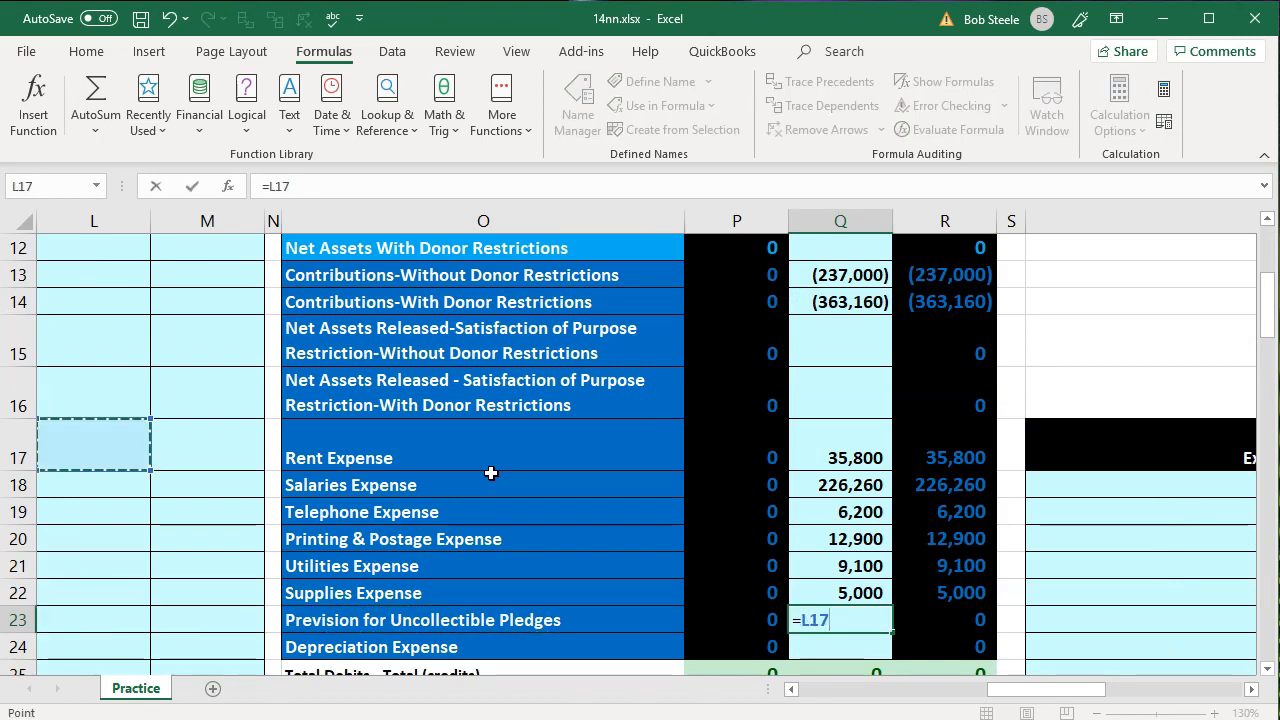
key("Up")
key("Up")
key("Left")
key("Down")
key("Right")
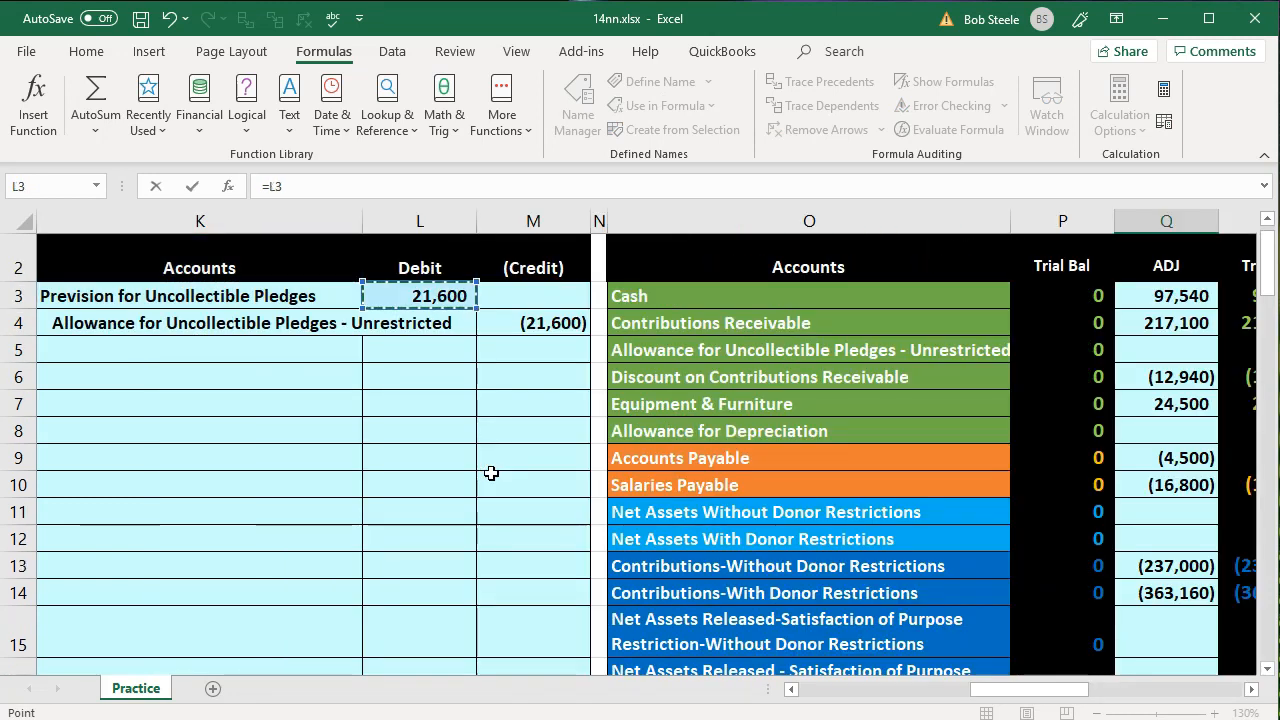
key("Return")
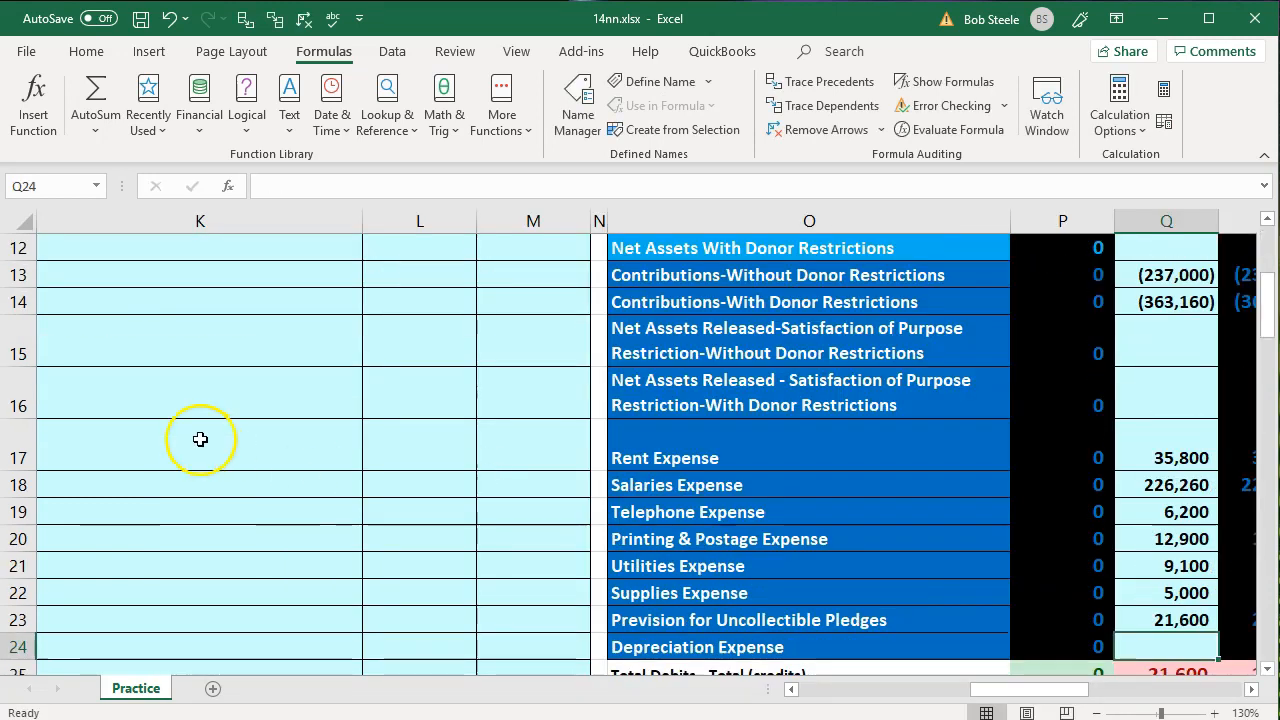
Enter =M4 in Q5 as the Allowance for Uncollectible Pledges - Unrestricted adjustment and check the ending trial balance total
scroll(200, 434, "up", 4)
left_click(181, 347)
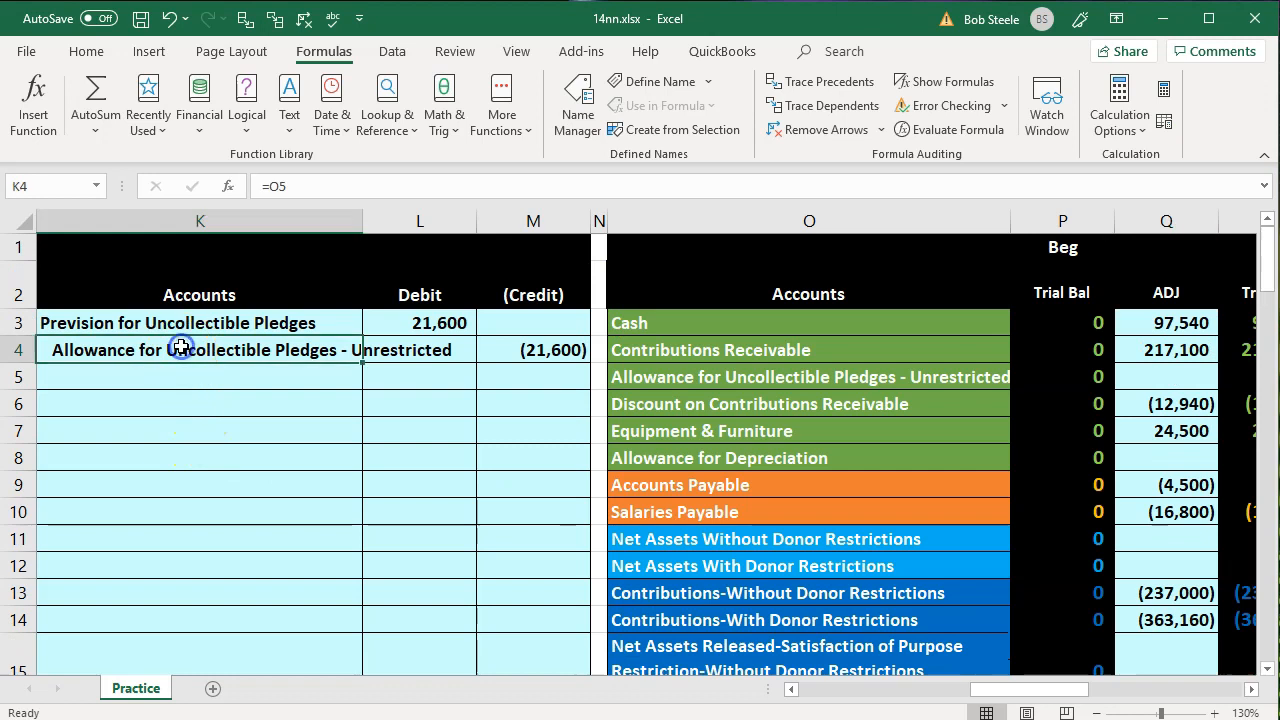
key("Right")
key("Right")
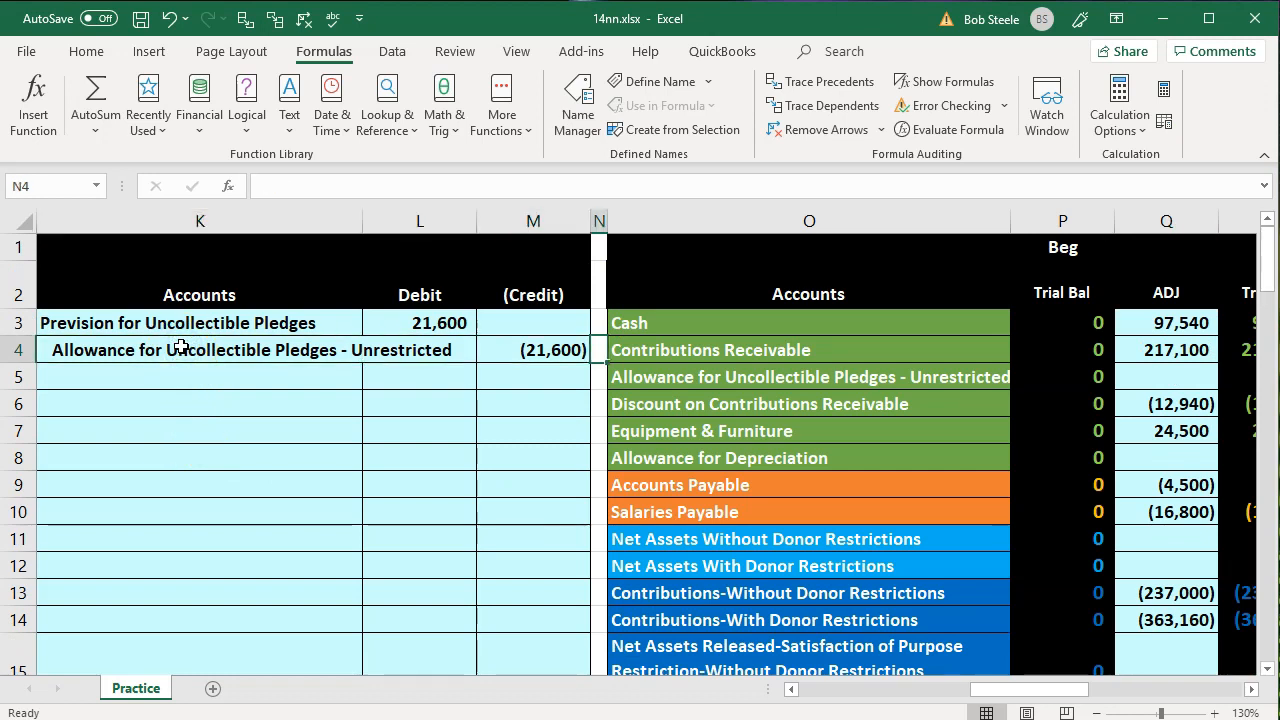
key("Right")
key("Right")
key("Down")
key("Right")
key("Right")
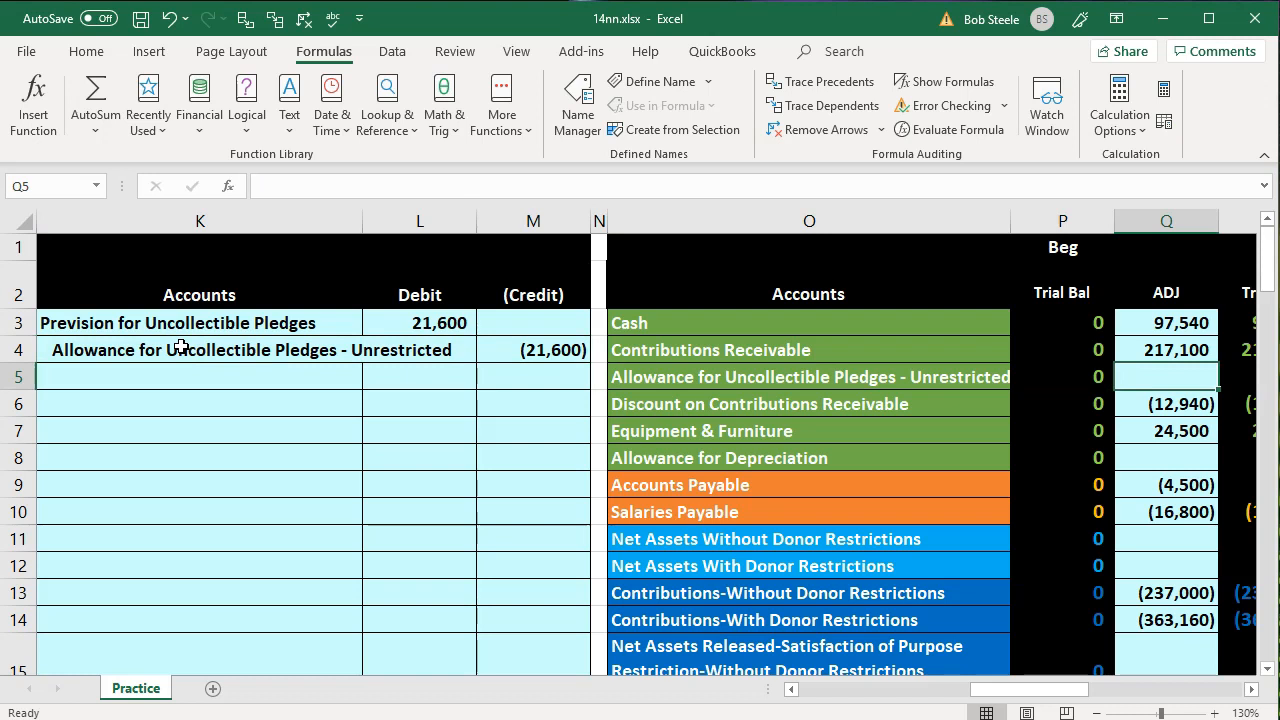
type("=")
key("Left")
key("Left")
key("Left")
key("Left")
key("Up")
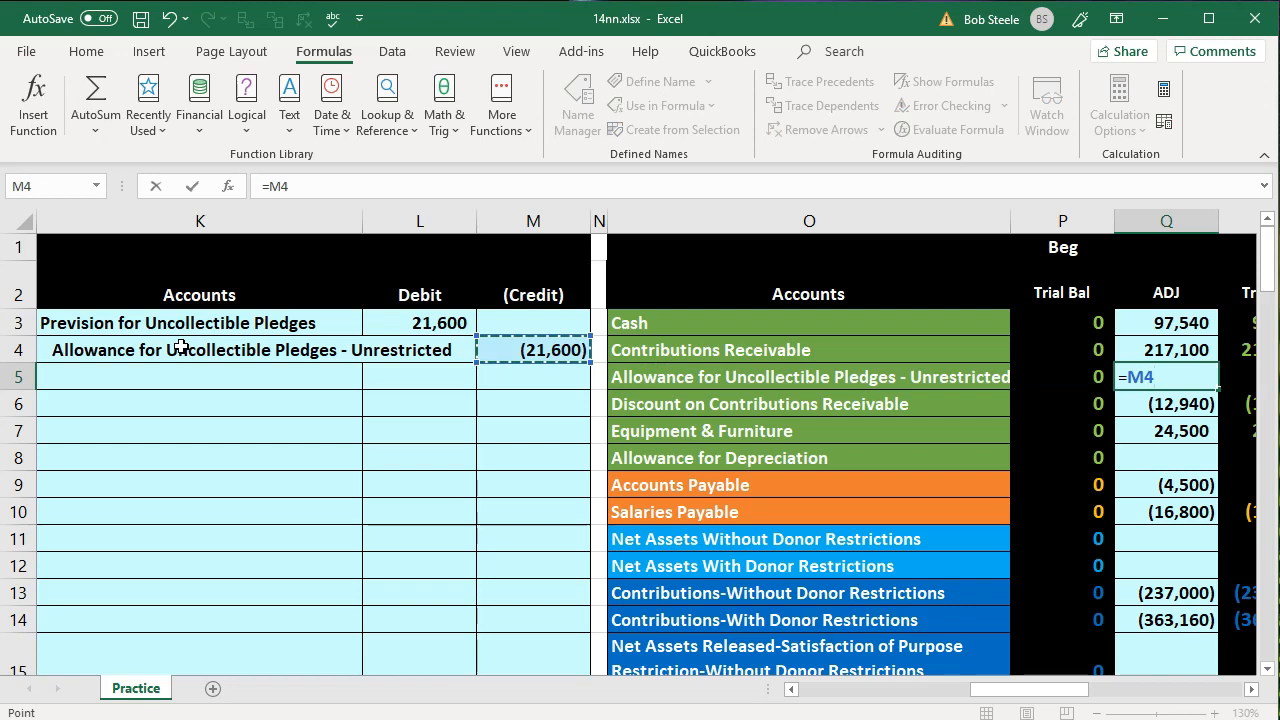
key("Return")
key("Right")
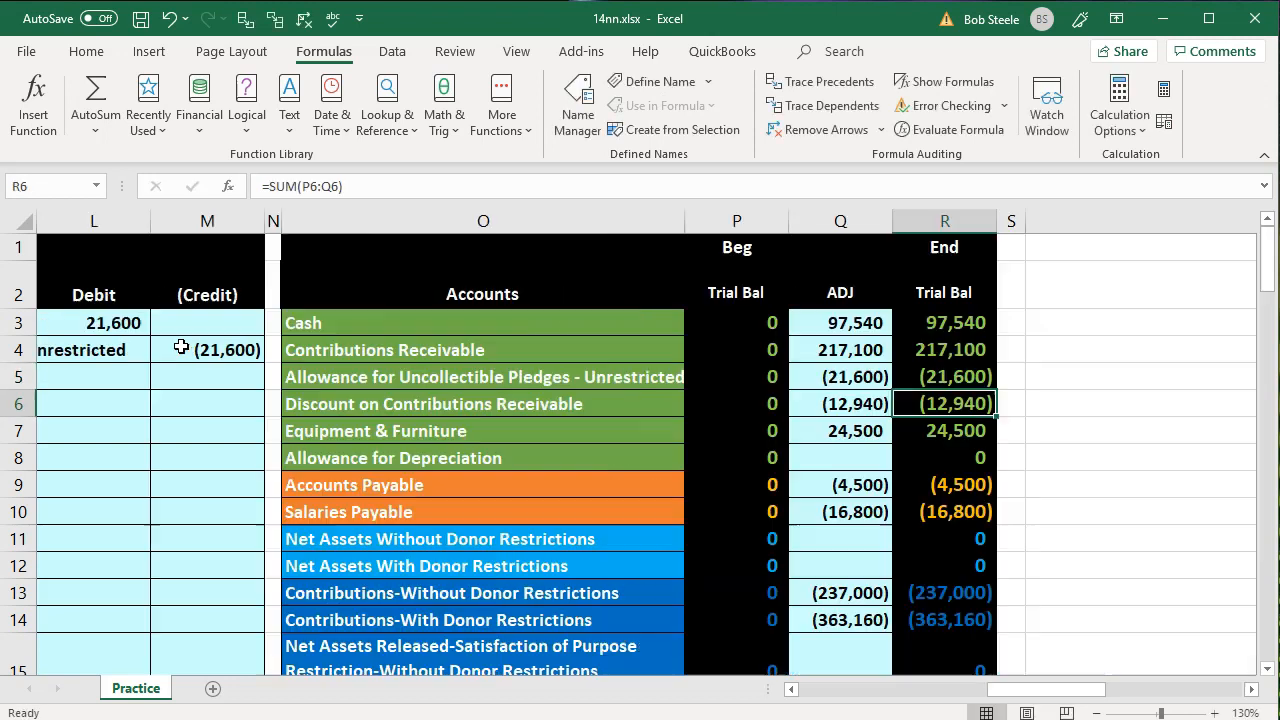
key("Up")
scroll(1154, 520, "down", 5)
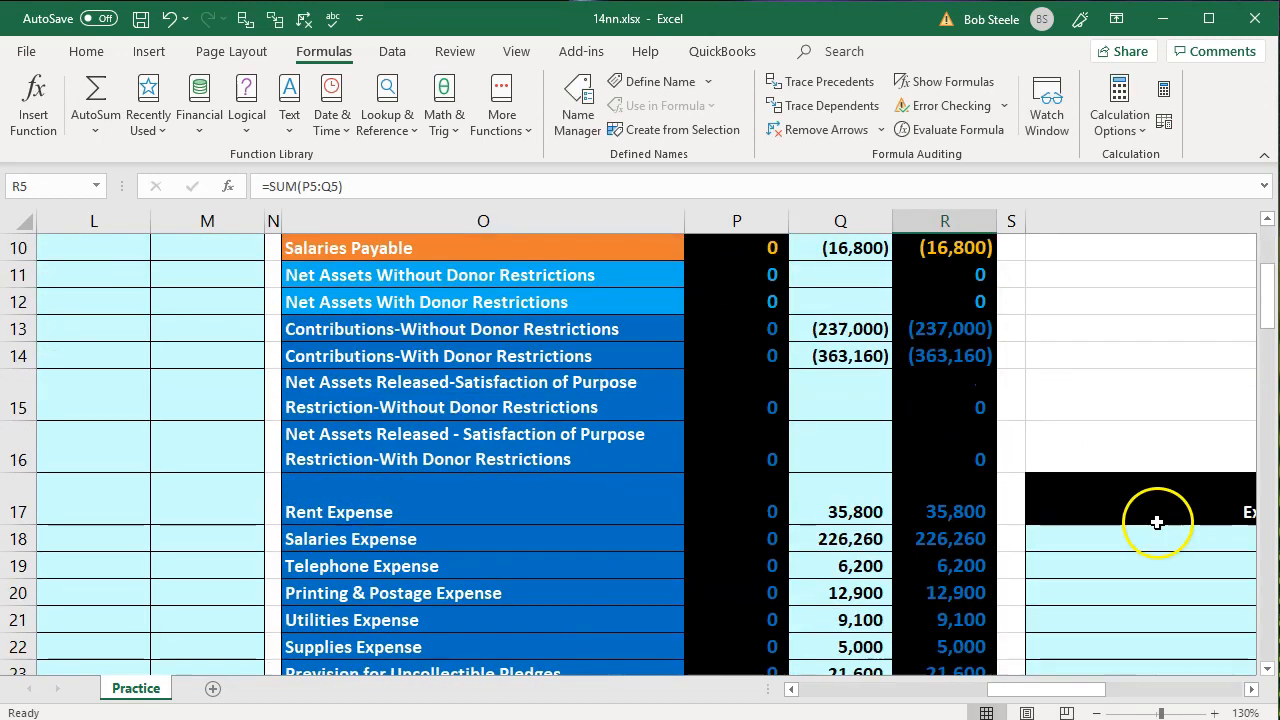
left_click(982, 545)
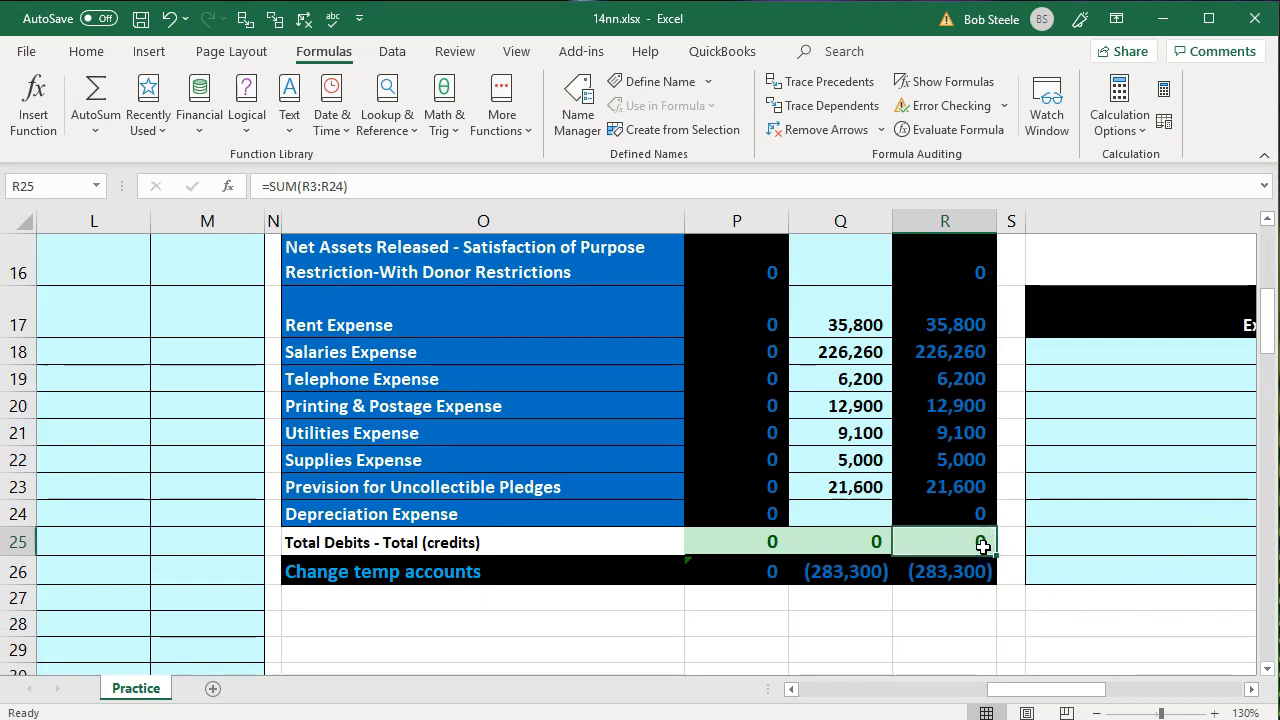
Label the next journal entry 8b in J6, leaving a blank row below the uncollectible pledges entry
scroll(466, 523, "up", 4)
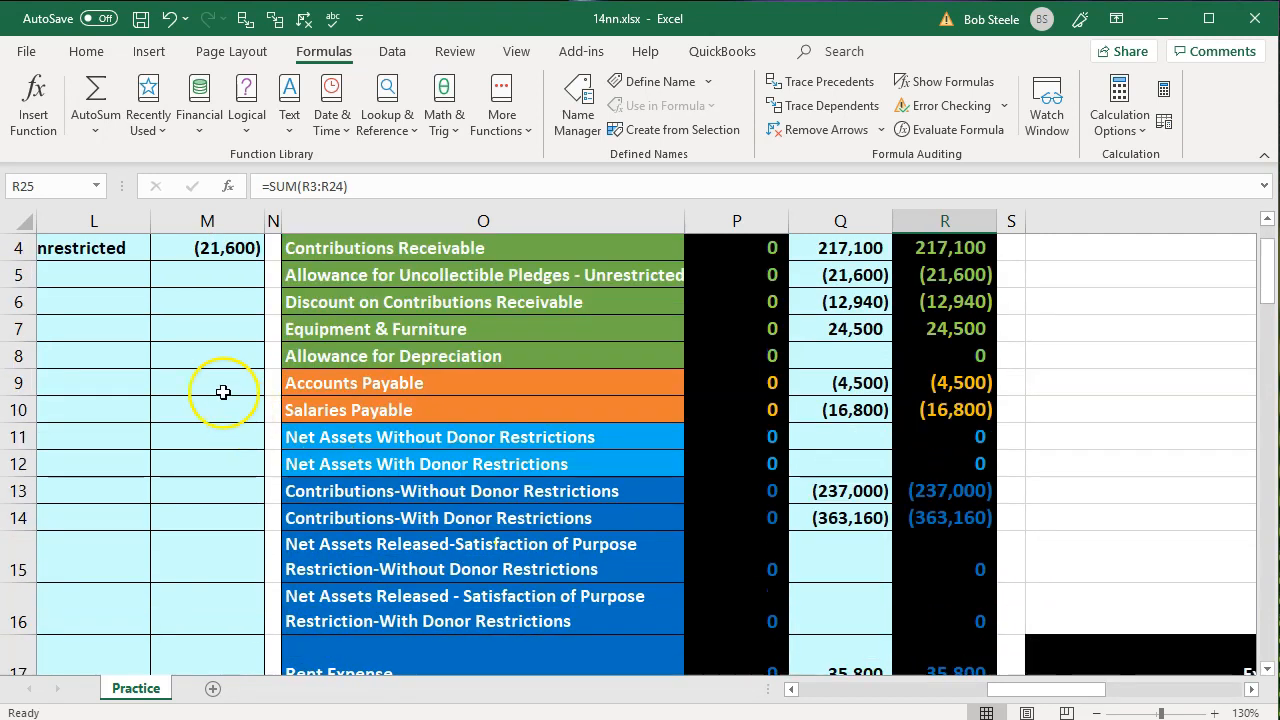
left_click(192, 331)
key("Left")
key("Left")
key("Left")
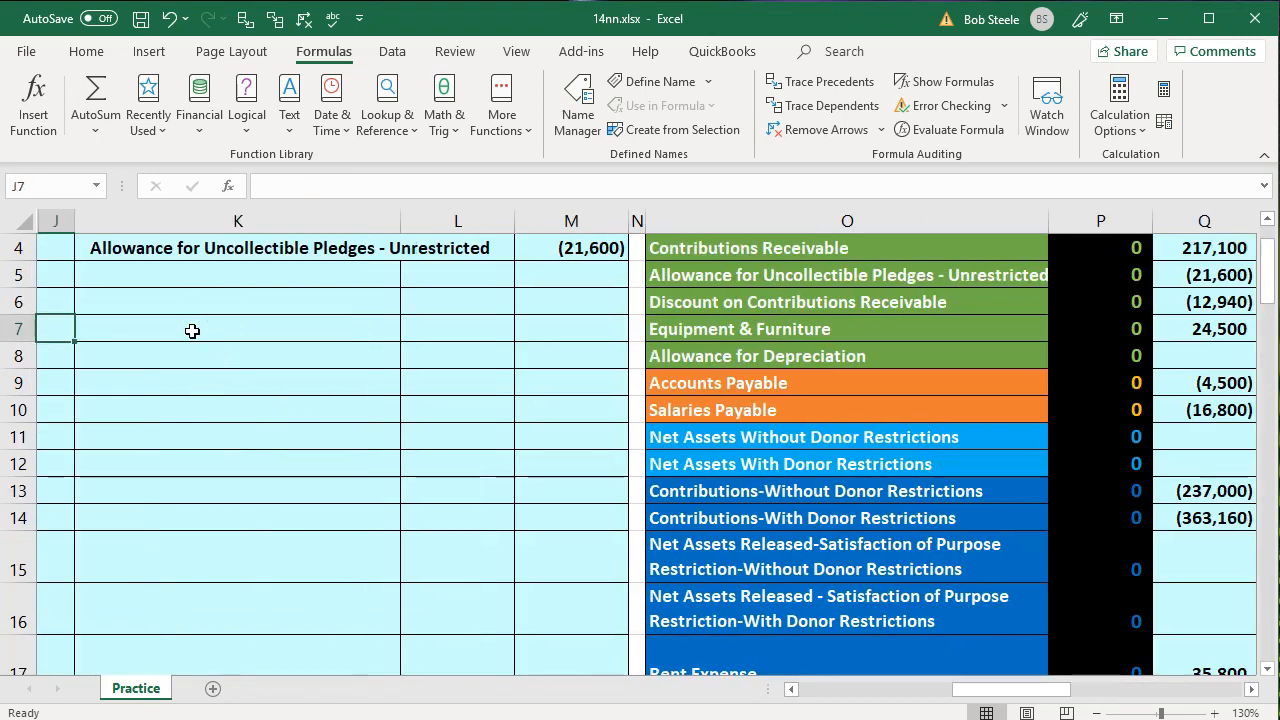
key("Up")
key("Up")
key("Up")
key("Up")
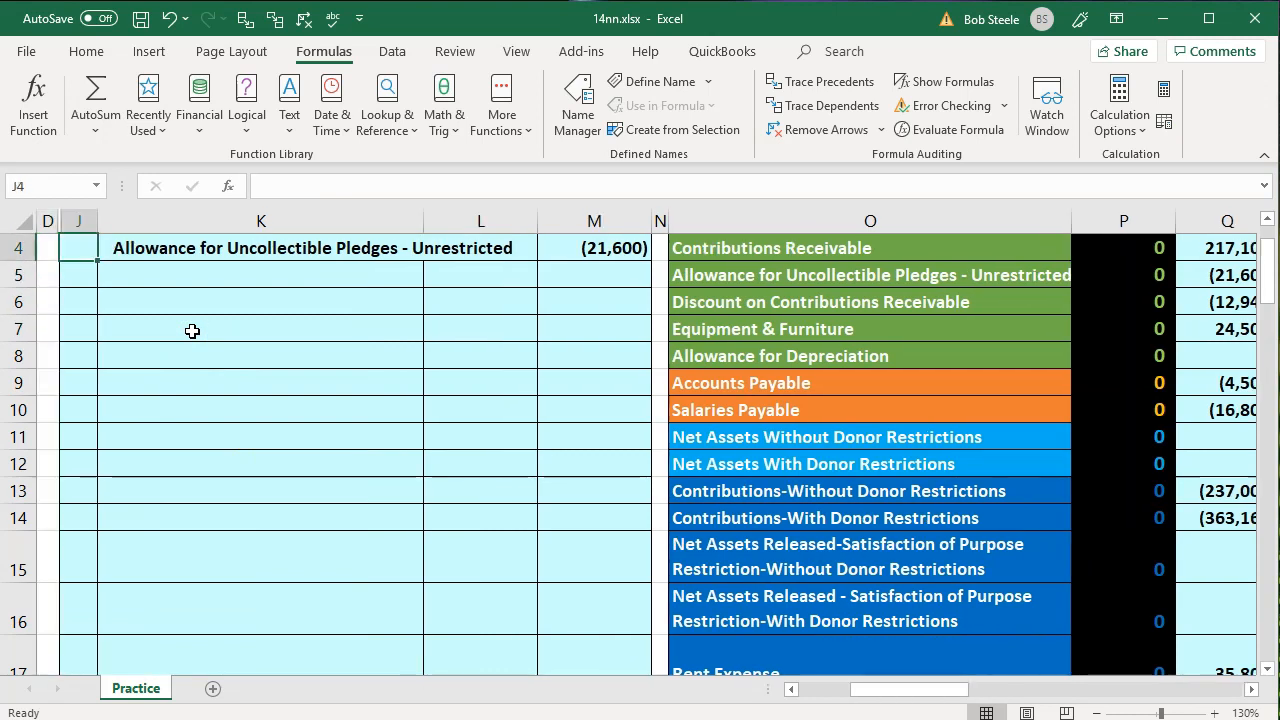
key("Down")
key("Down")
key("Down")
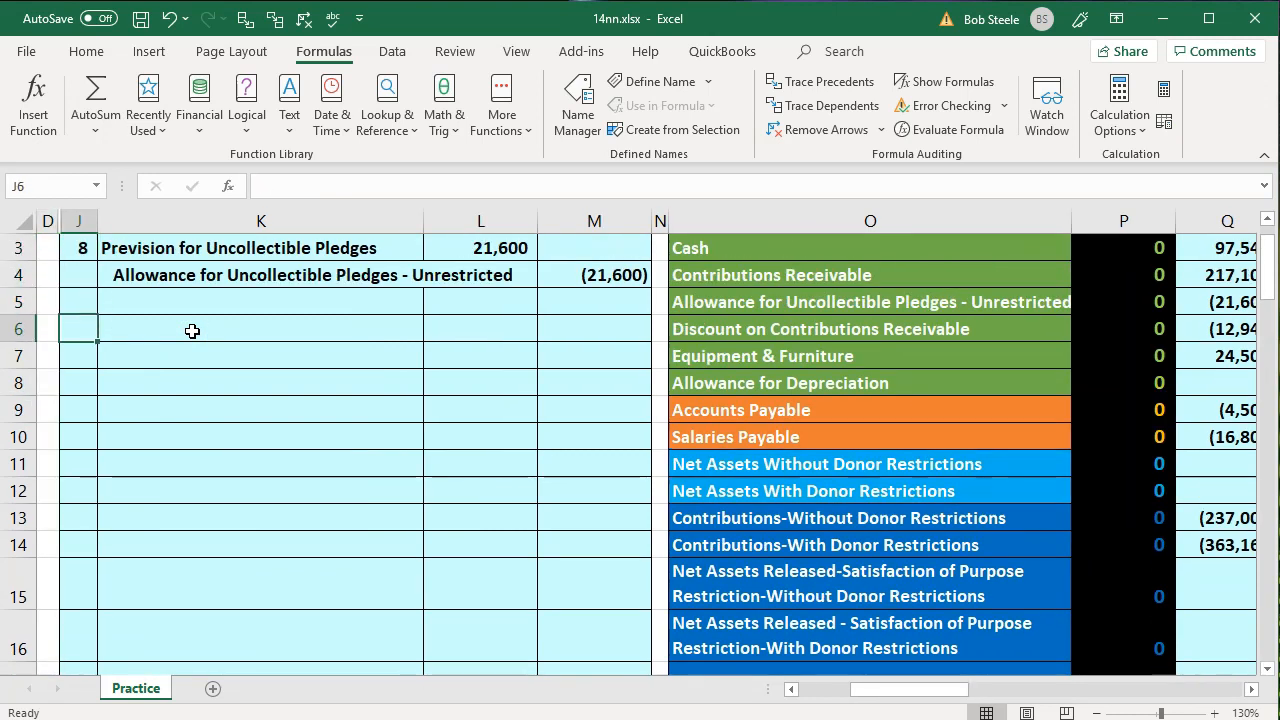
type("b")
key("BackSpace")
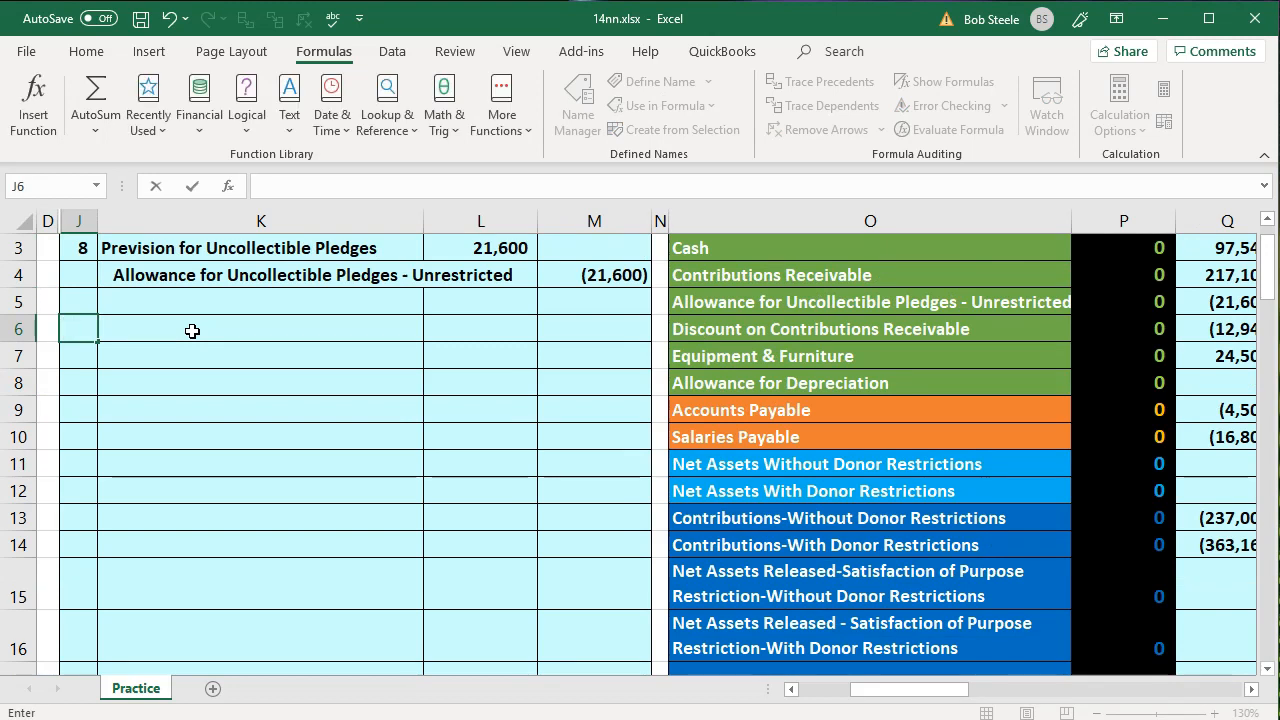
type("8")
key("Return")
key("Up")
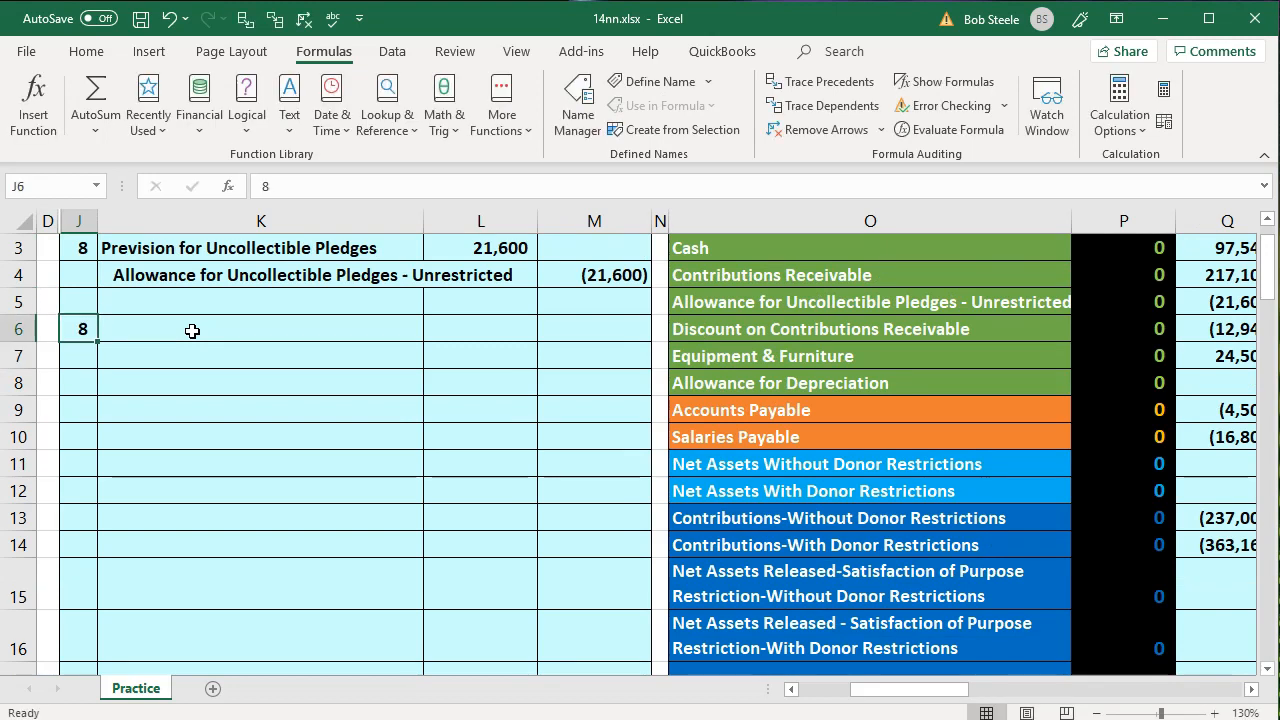
type("8")
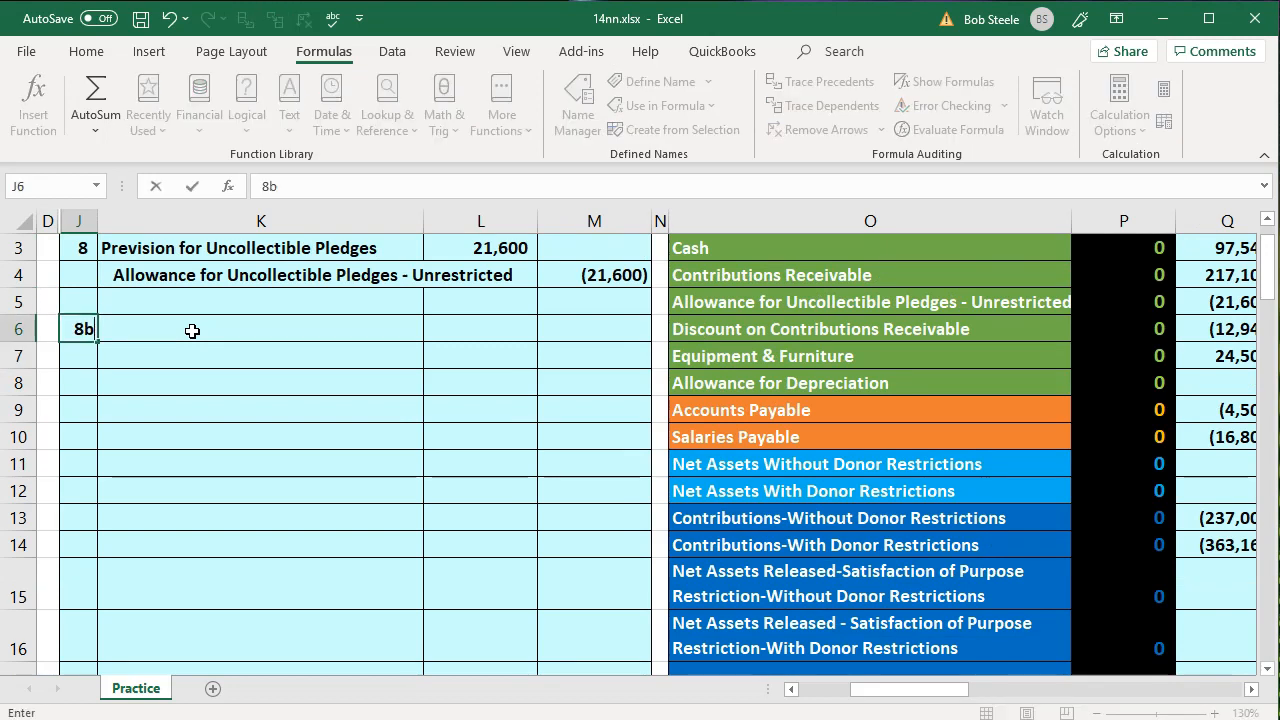
type("b")
key("Return")
Enter =O24 in K6 to set Depreciation Expense as the debit account of entry 8b
left_click(192, 330)
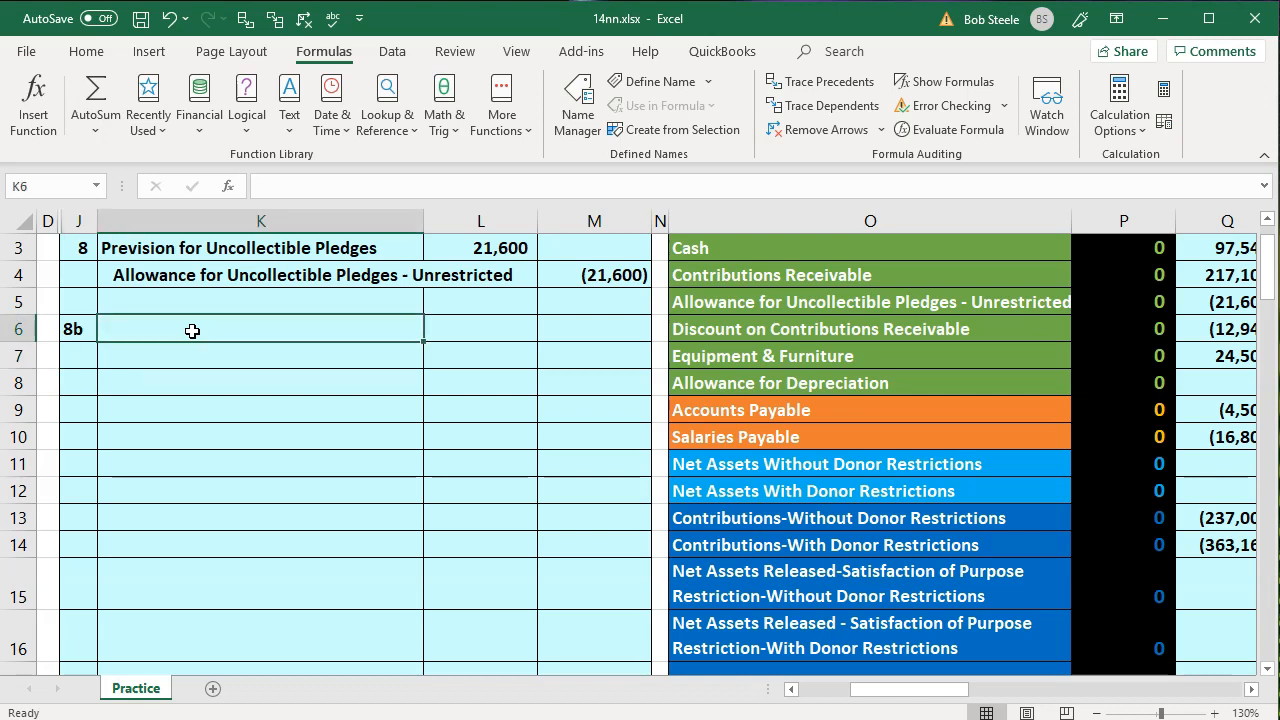
type("=")
key("Down")
key("Down")
key("Down")
key("Down")
key("Down")
key("Down")
key("Down")
key("Down")
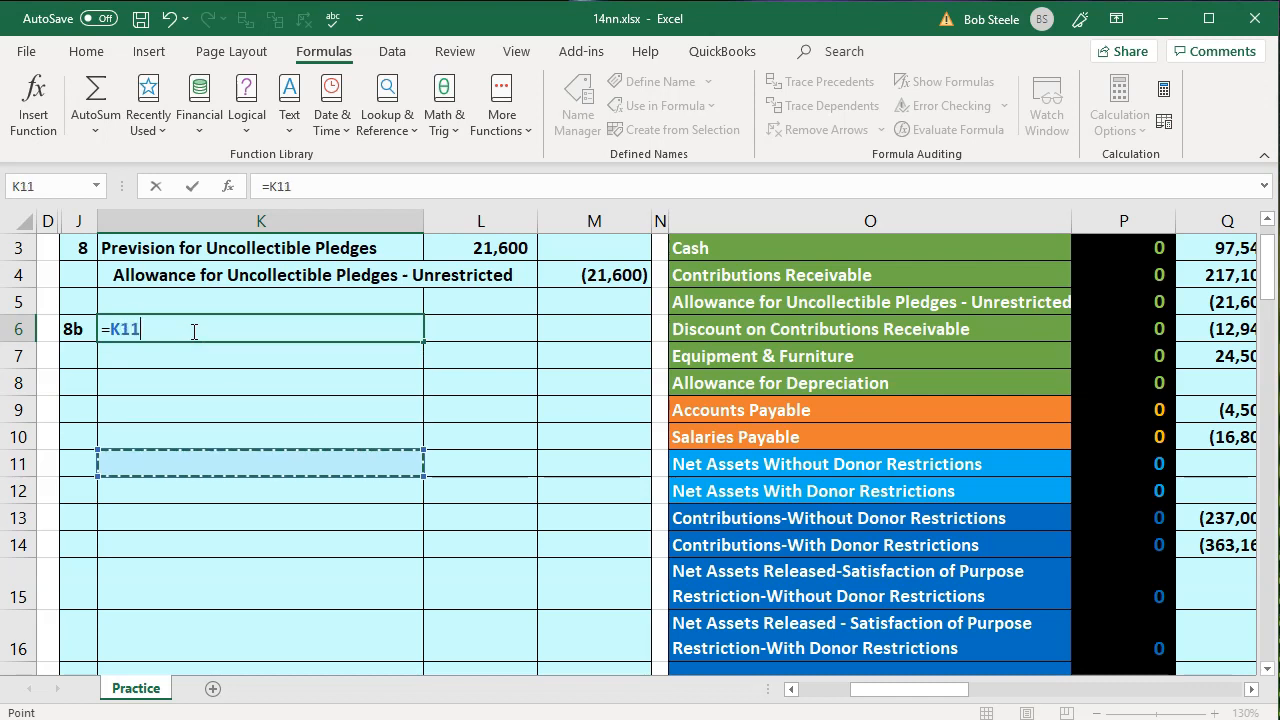
key("Down")
key("Down")
key("Down")
key("Down")
key("Down")
key("Down")
key("Right")
key("Right")
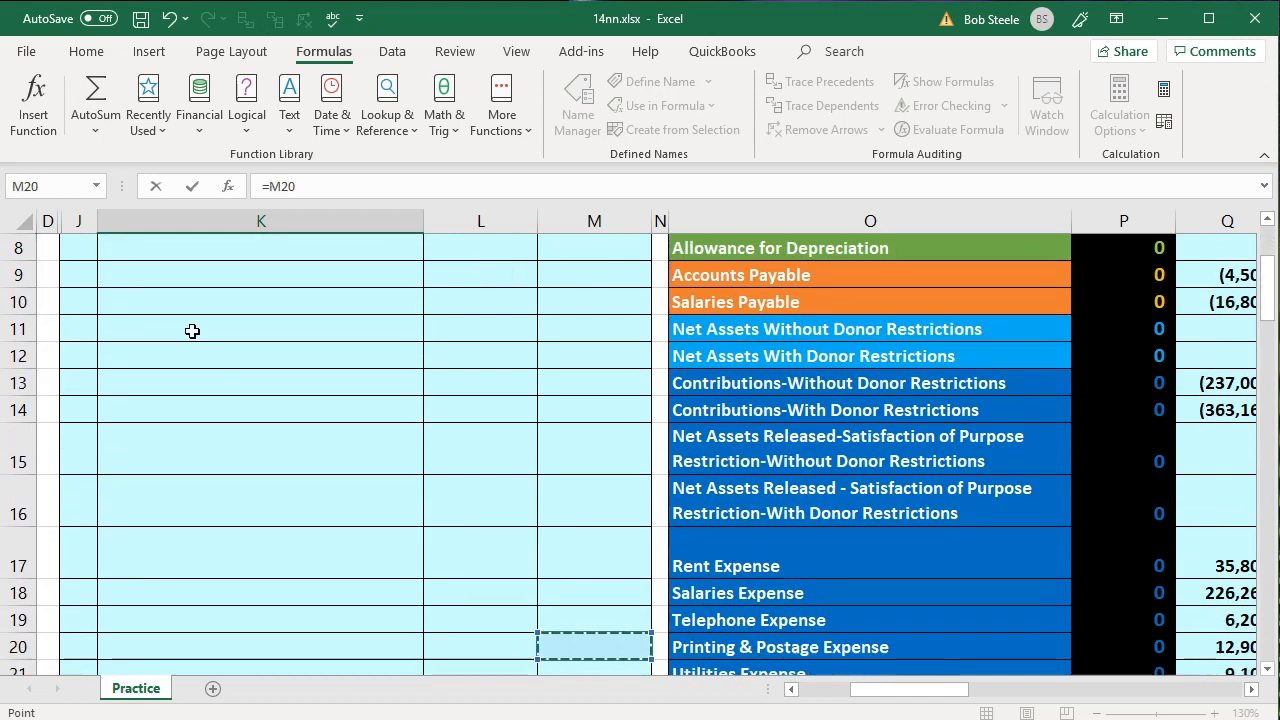
key("Down")
key("Down")
key("Down")
key("Down")
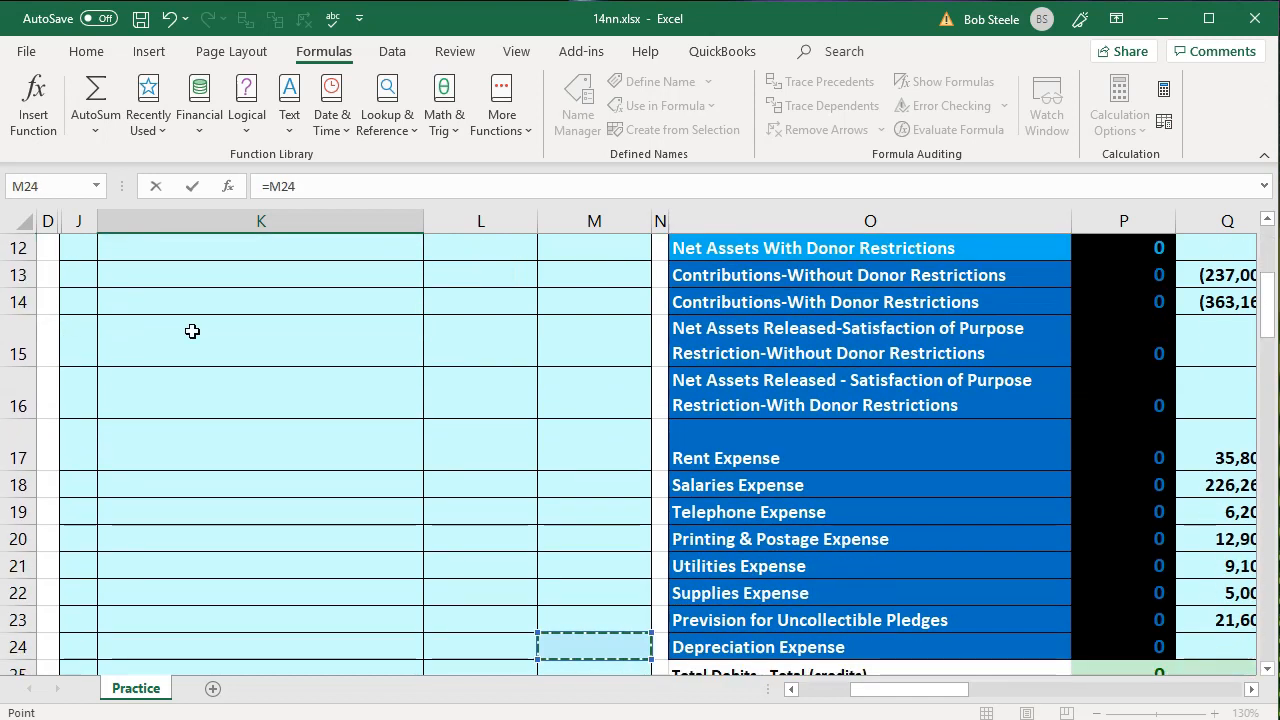
key("Right")
key("Right")
key("Return")
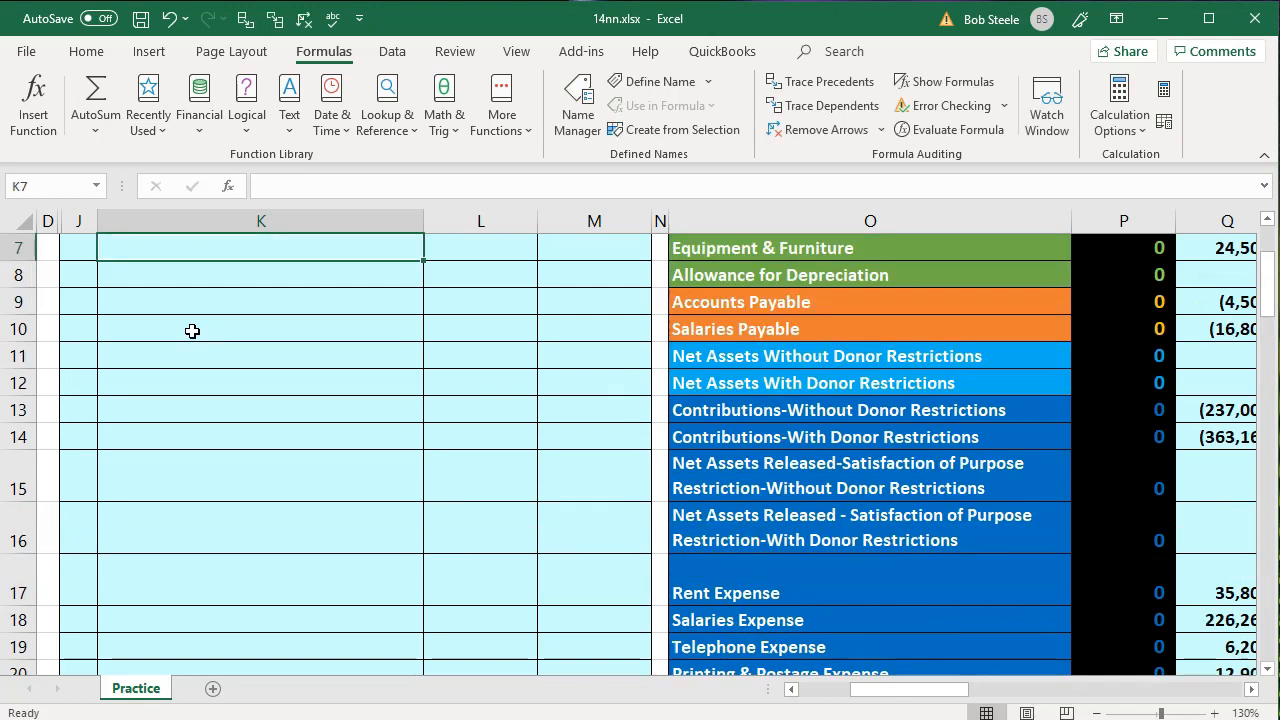
Enter =O8 in K7 to set Allowance for Depreciation as the credit account of entry 8b
key("Up")
key("Up")
key("Down")
key("Down")
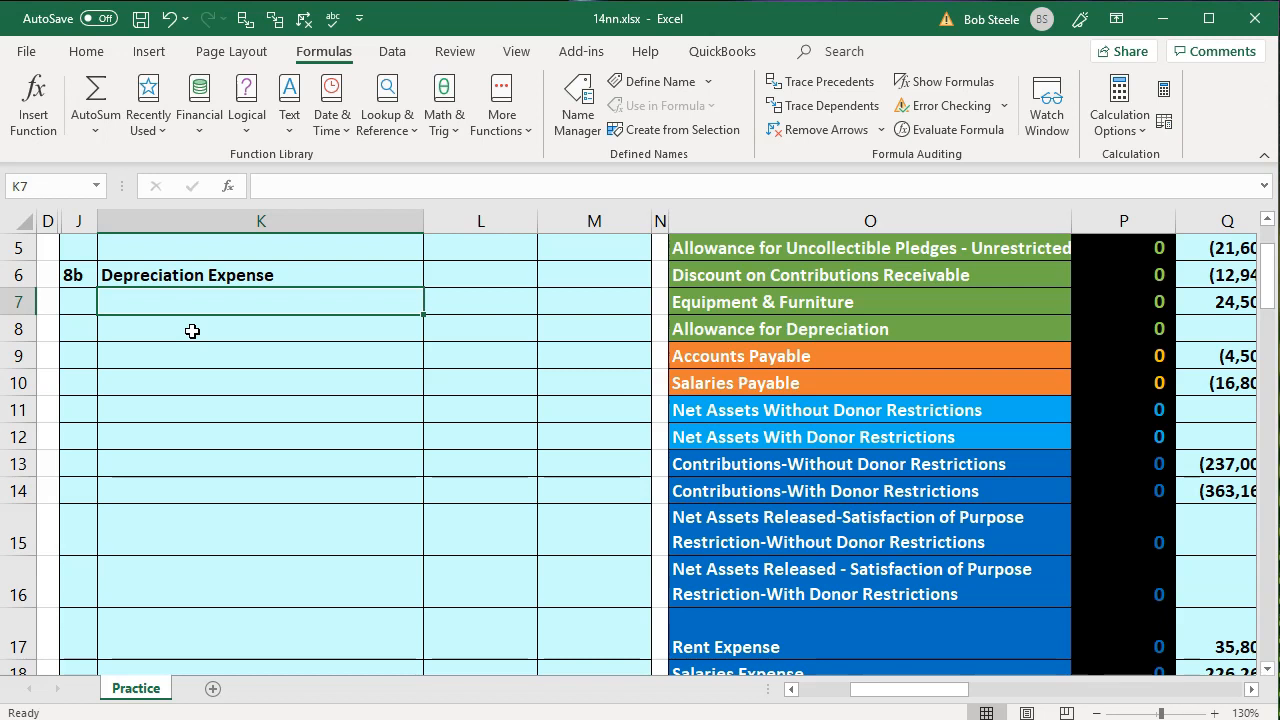
type("=")
key("Right")
key("Right")
key("Right")
key("Right")
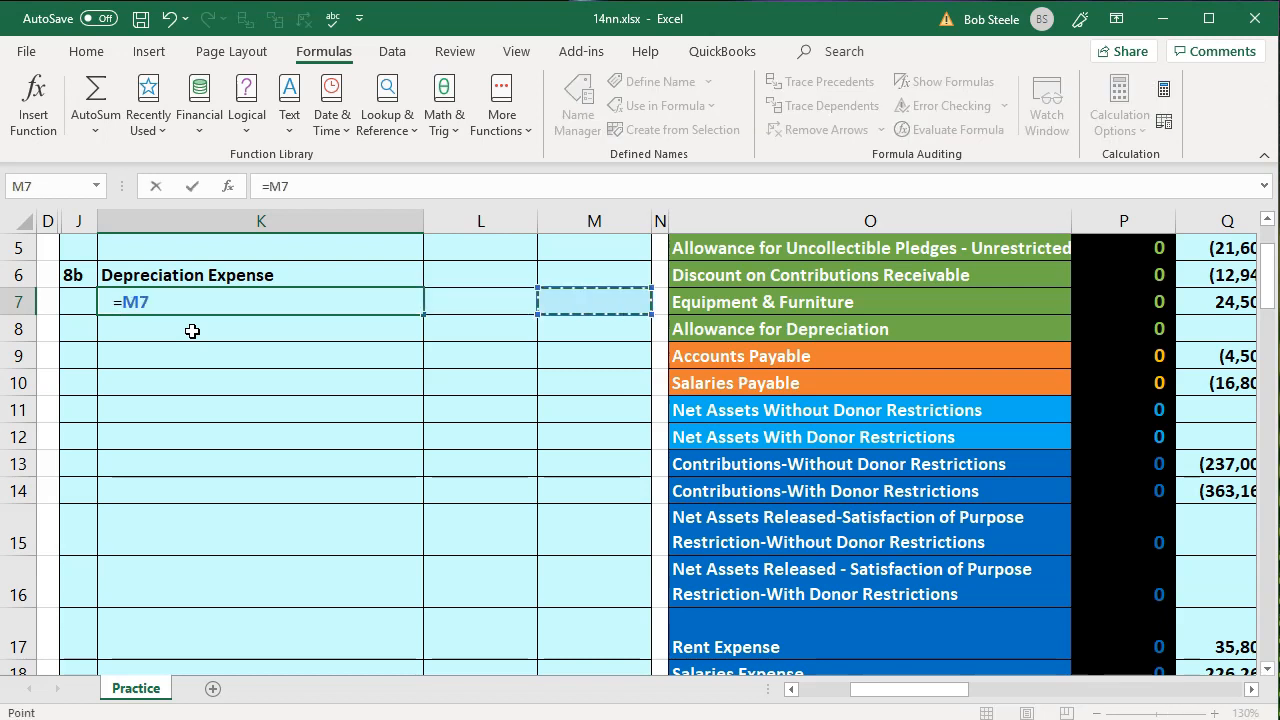
key("Down")
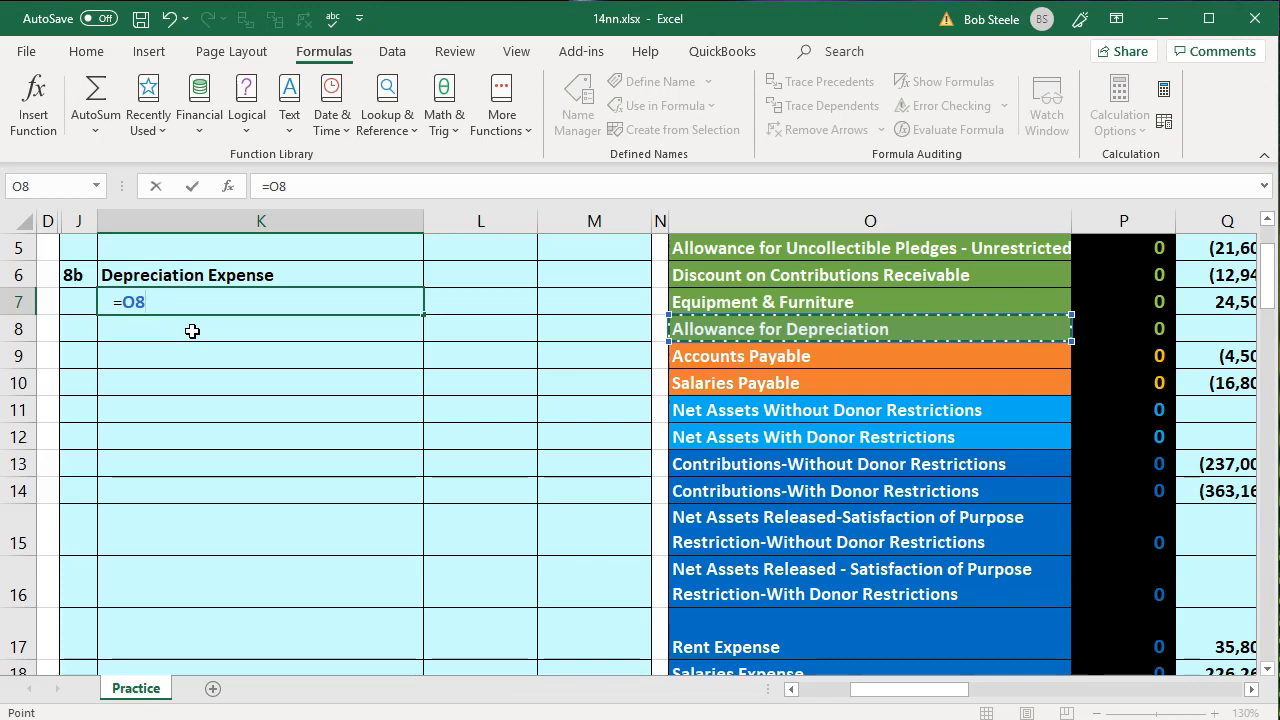
key("Return")
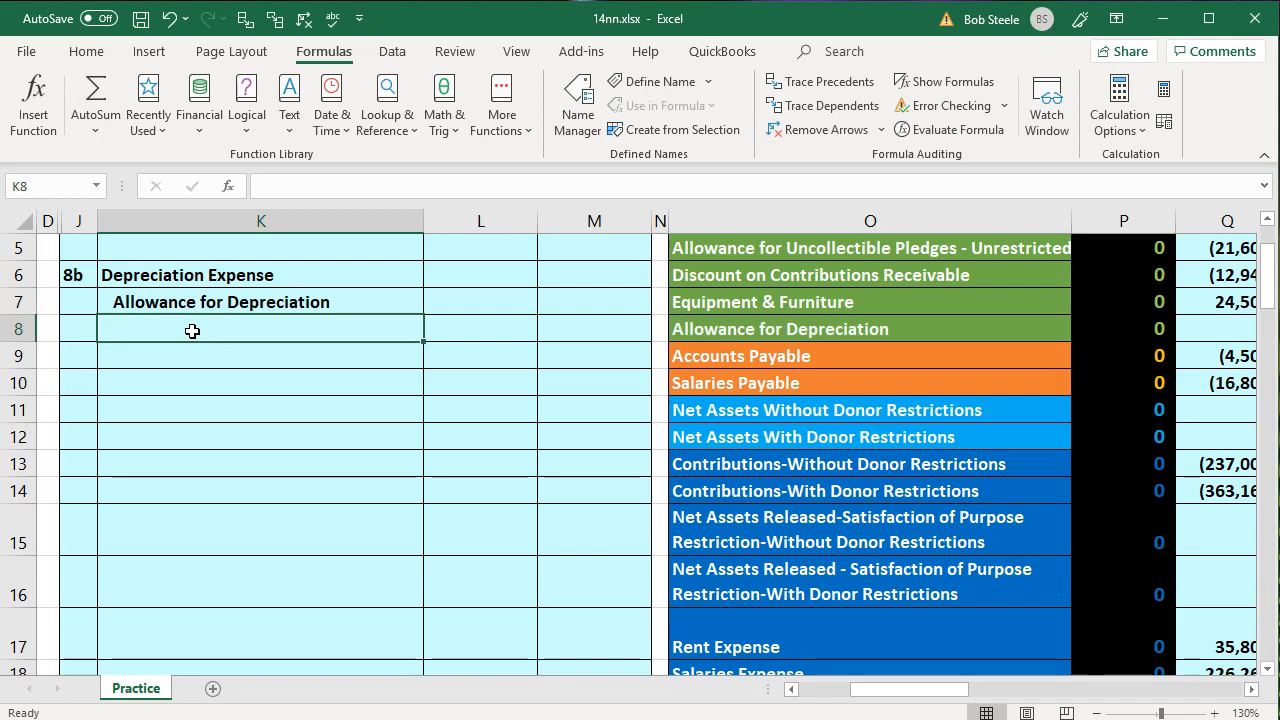
Highlight the office equipment and donated furniture data of item 5, cells B20:C24, with a green fill
key("Left")
key("Home")
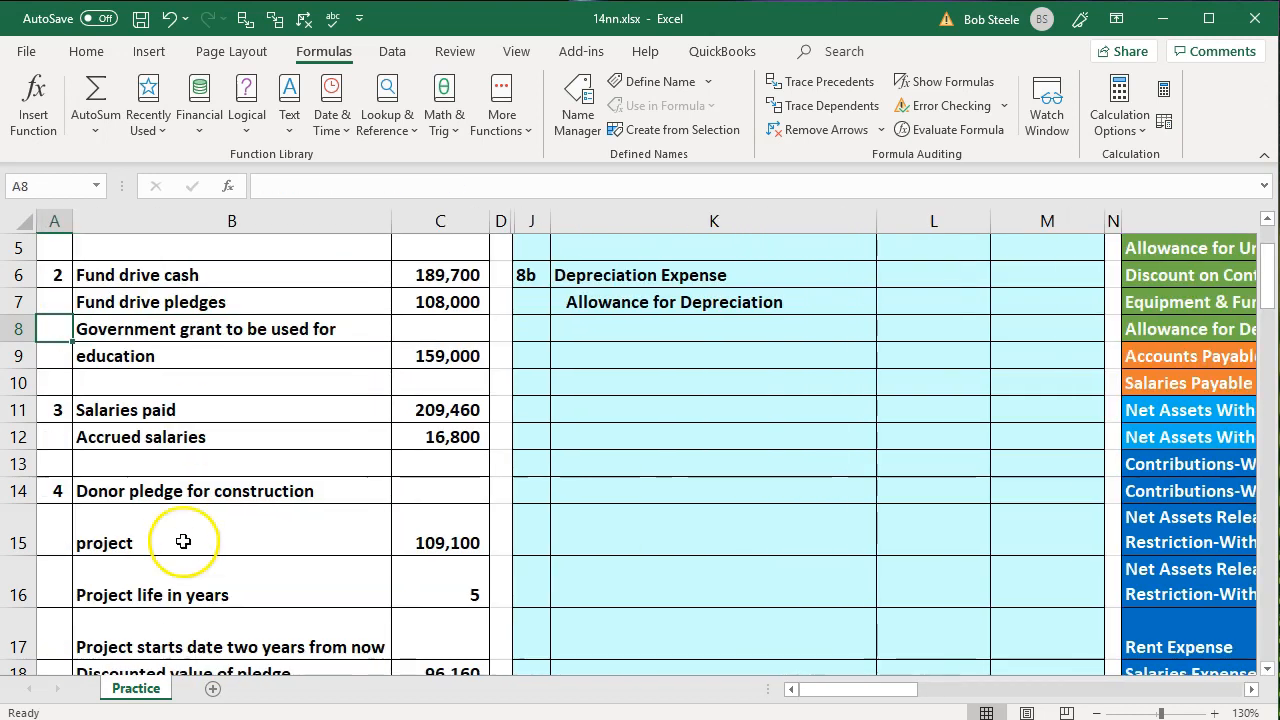
left_click(380, 543)
scroll(386, 543, "down", 1)
left_click(420, 471)
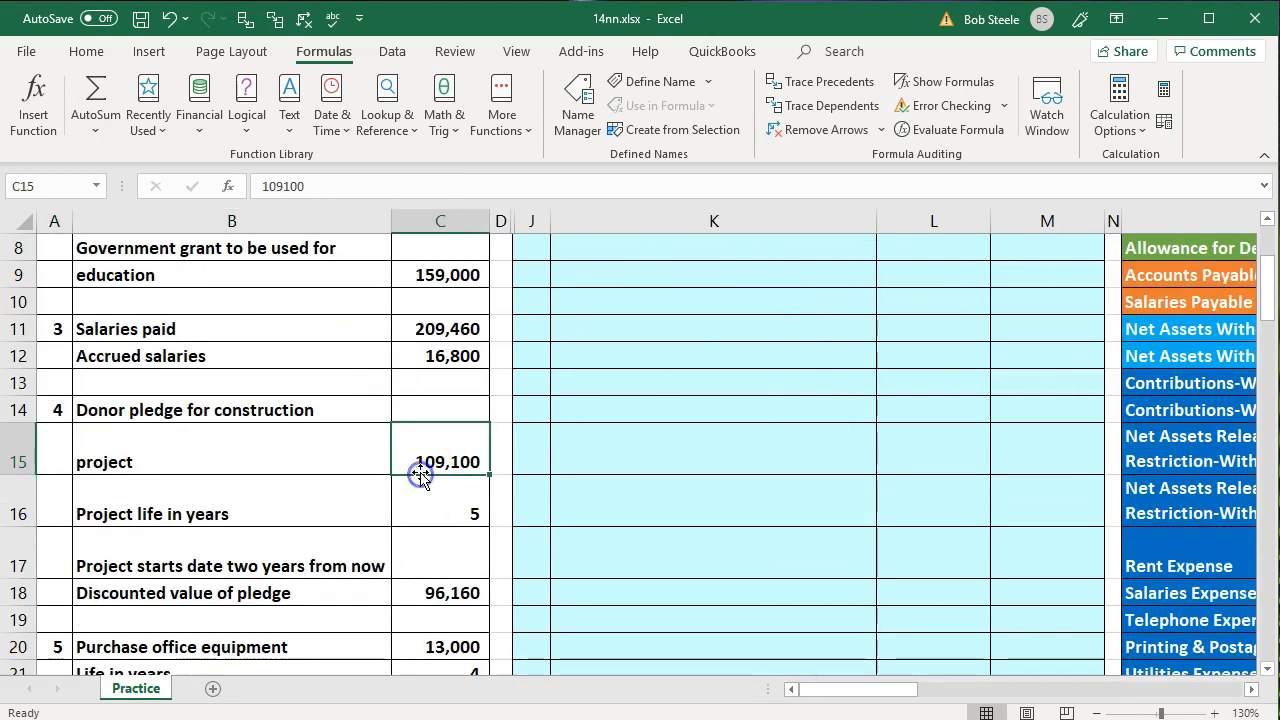
scroll(420, 474, "down", 1)
scroll(418, 530, "down", 1)
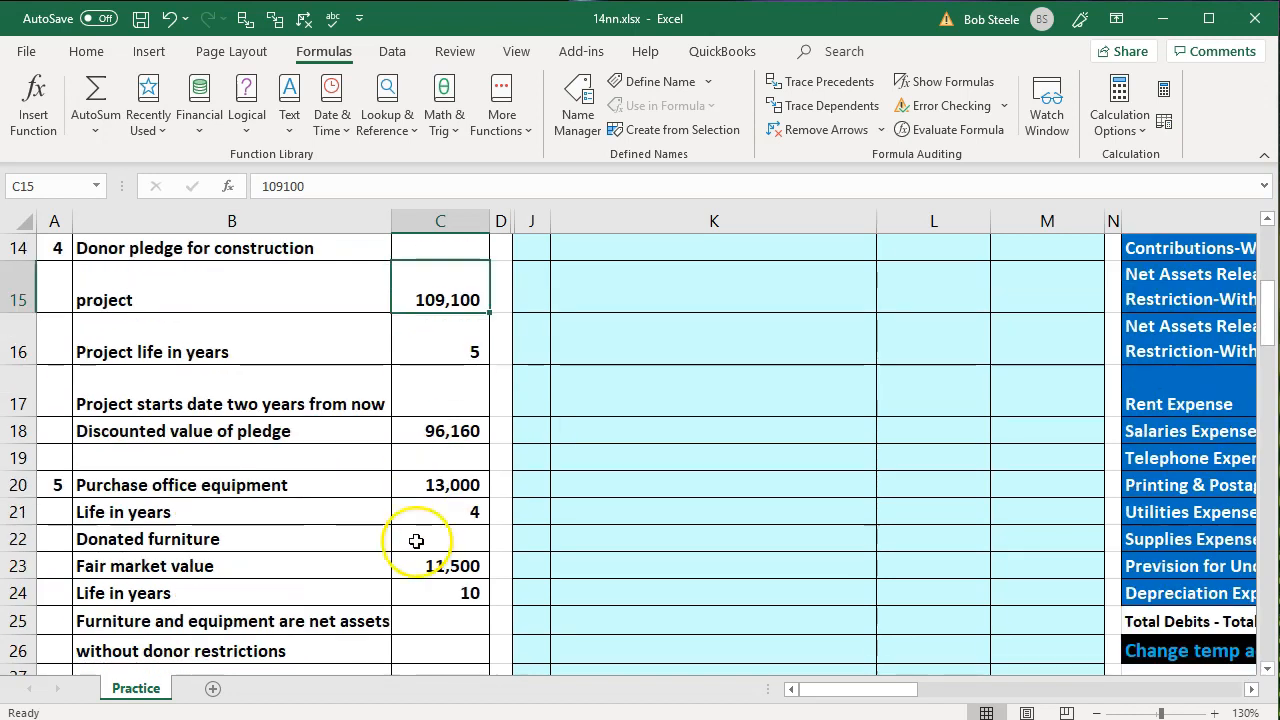
left_click_drag(318, 483, 443, 594)
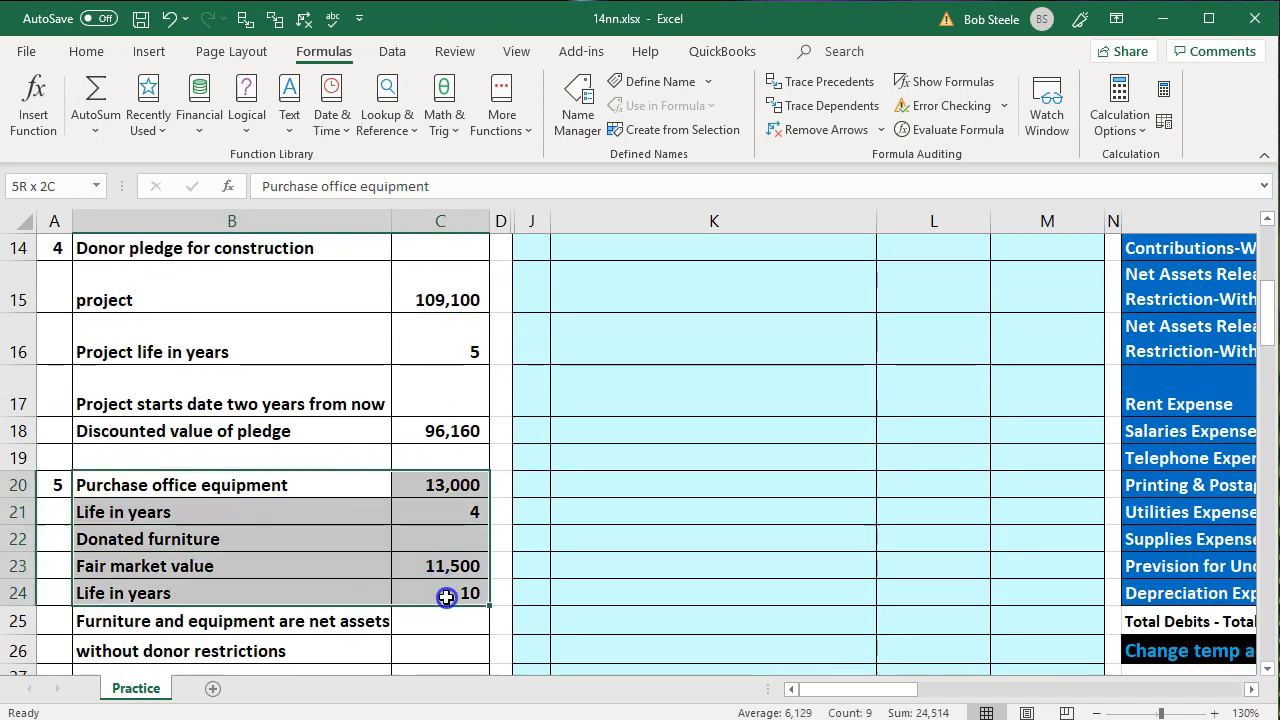
right_click(441, 590)
left_click(527, 643)
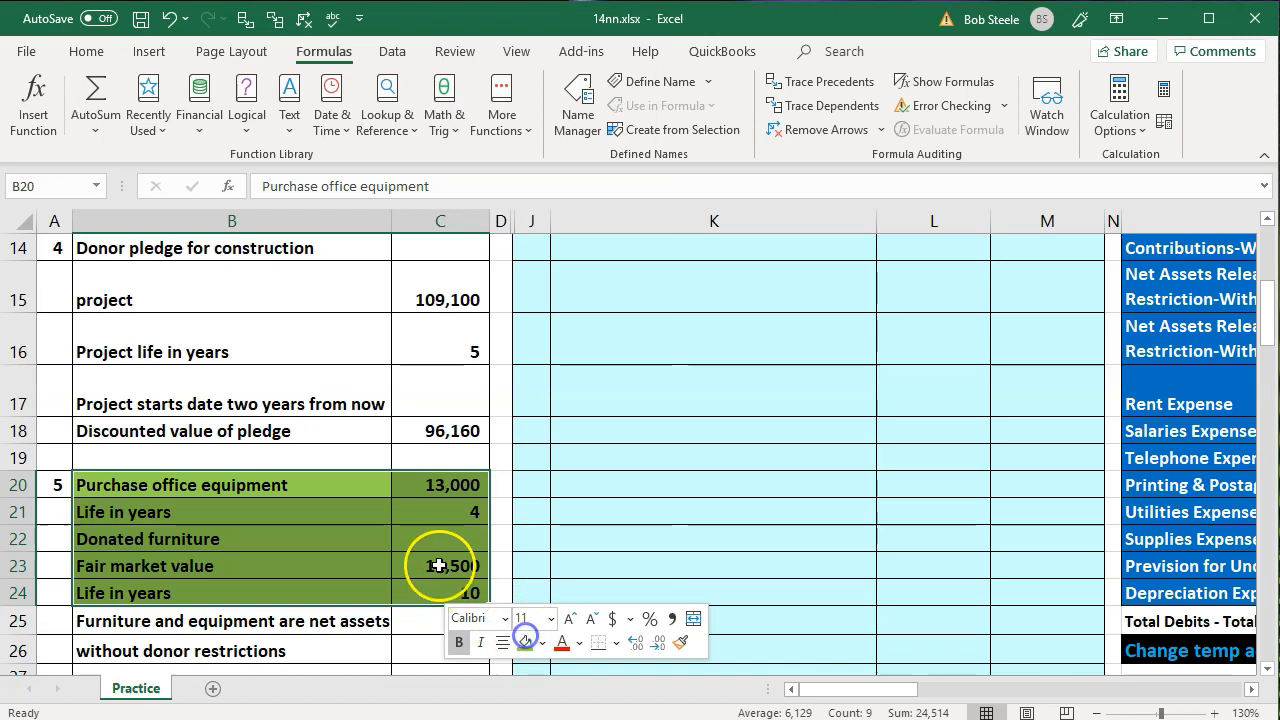
Review the cost or fair market value and the life in years of the office equipment and donated furniture
left_click(431, 486)
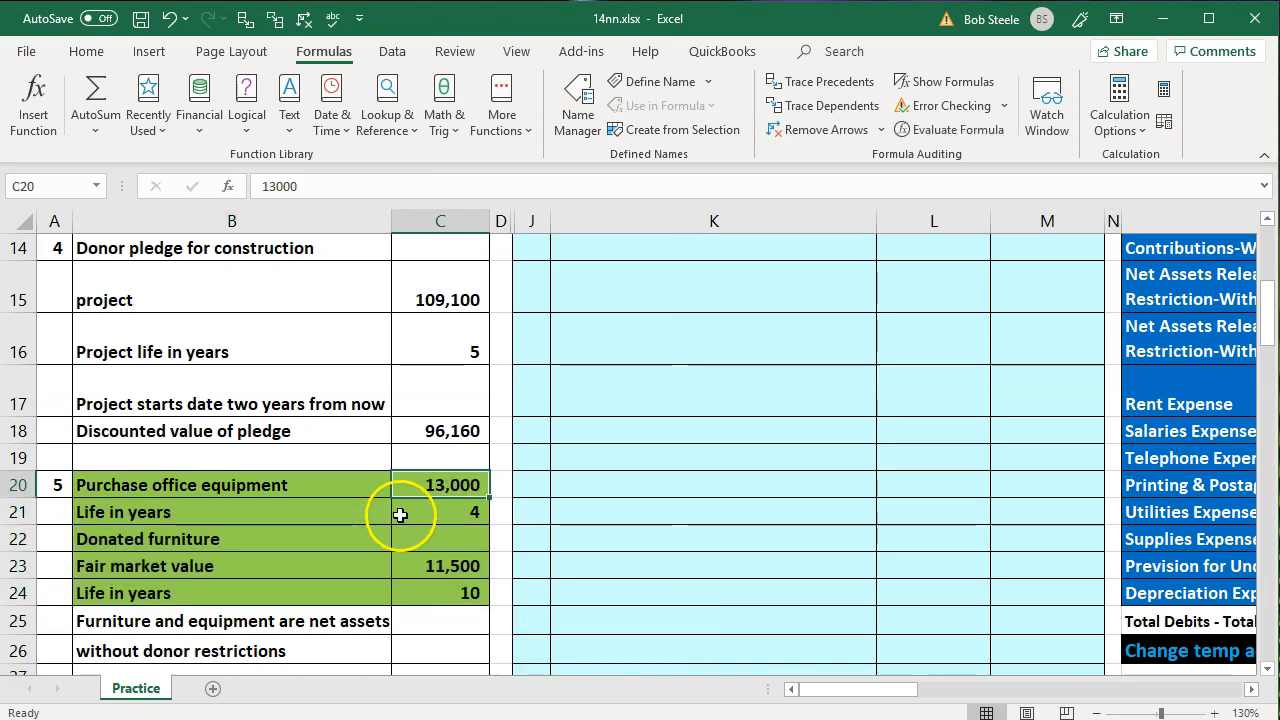
left_click(402, 508)
left_click(418, 578)
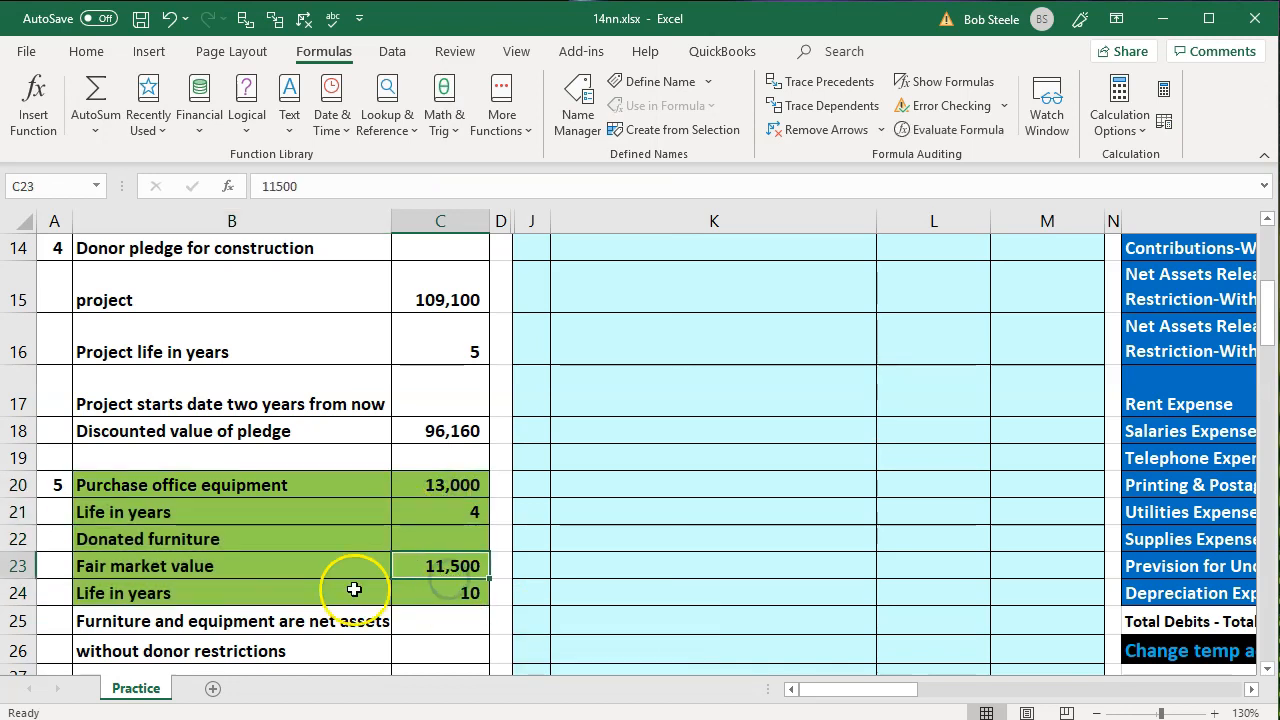
left_click(428, 593)
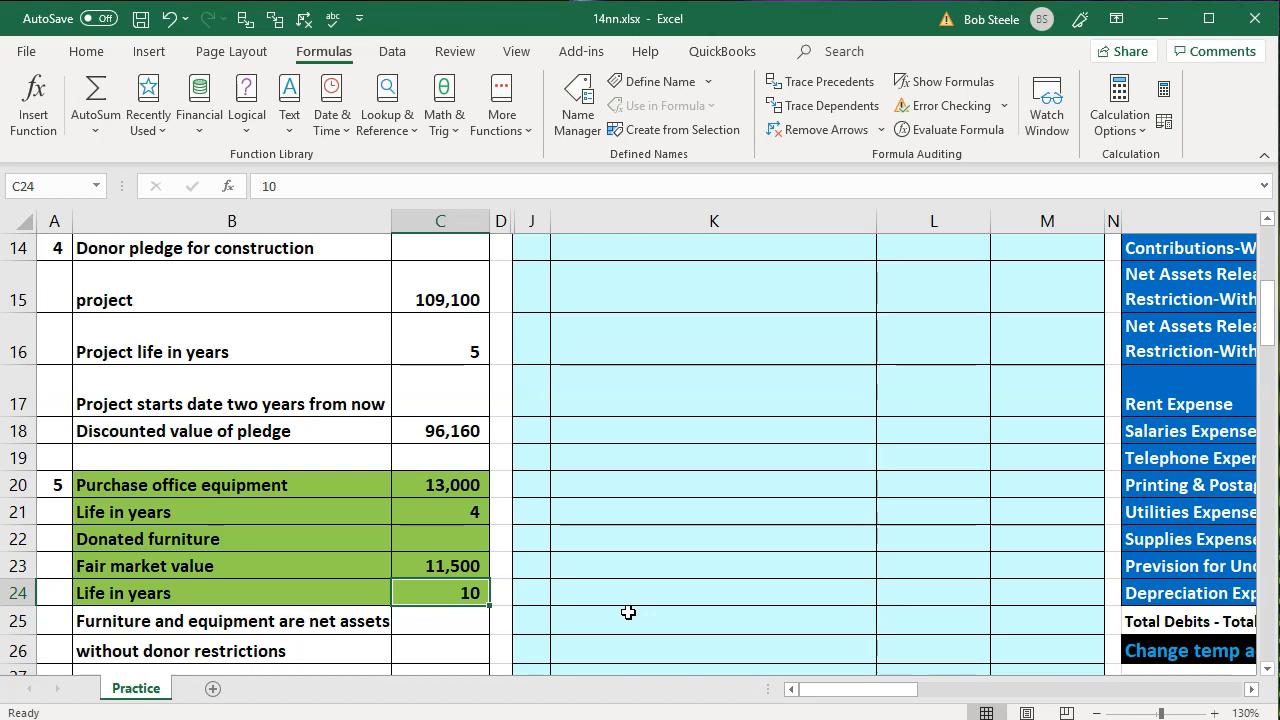
left_click(458, 487)
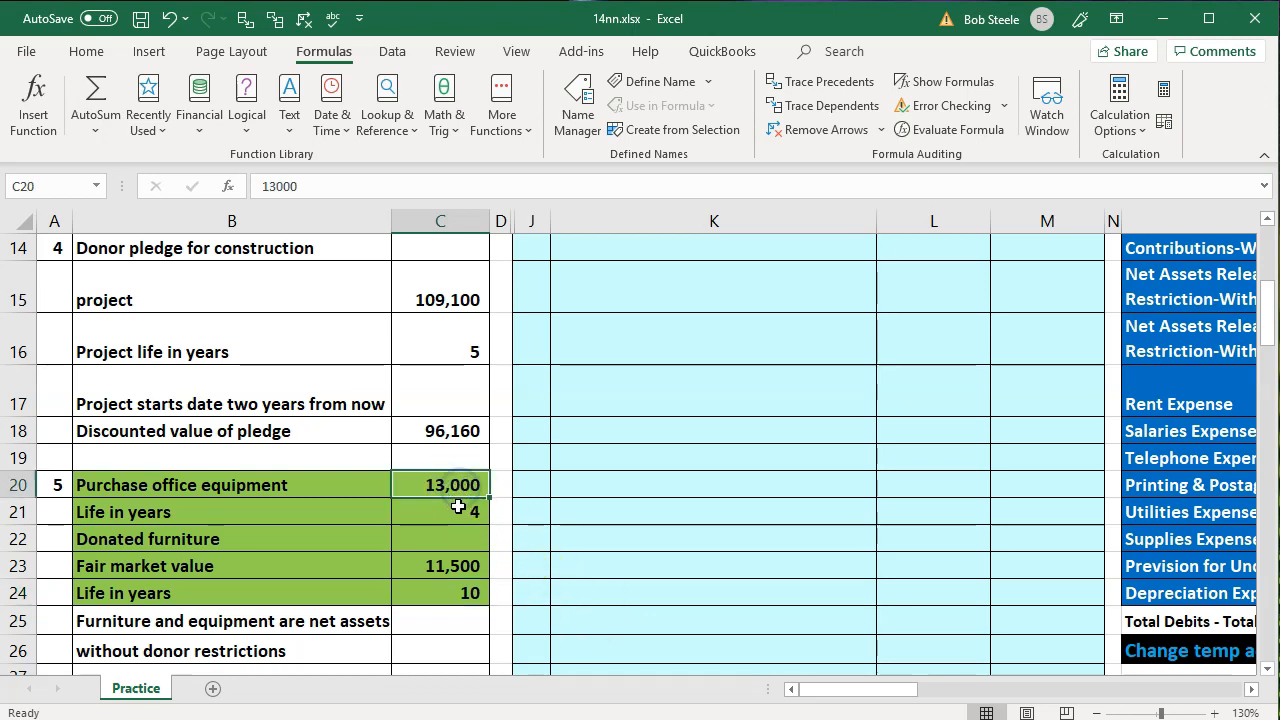
left_click(458, 510)
left_click(469, 566)
left_click(469, 594)
Enter =C20/C21+C23/C24 in L6 as the Depreciation Expense debit, adding the yearly depreciation of equipment and furniture
scroll(713, 575, "up", 5)
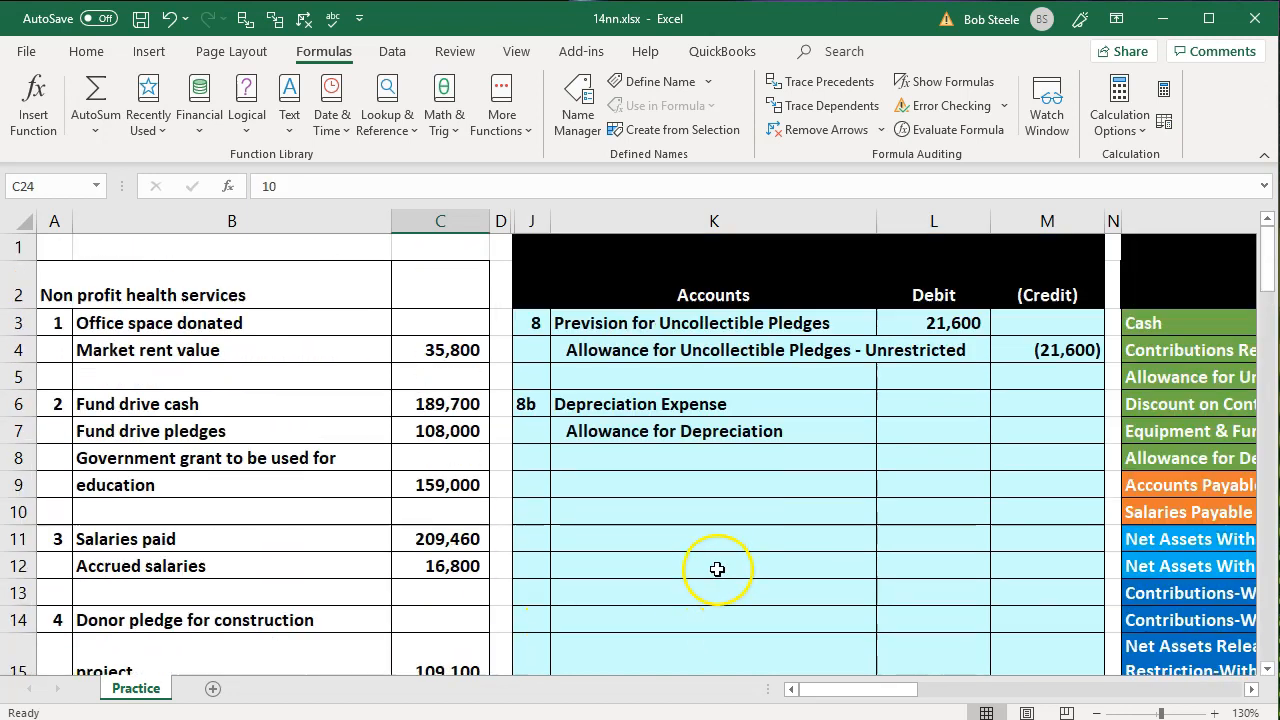
left_click(900, 409)
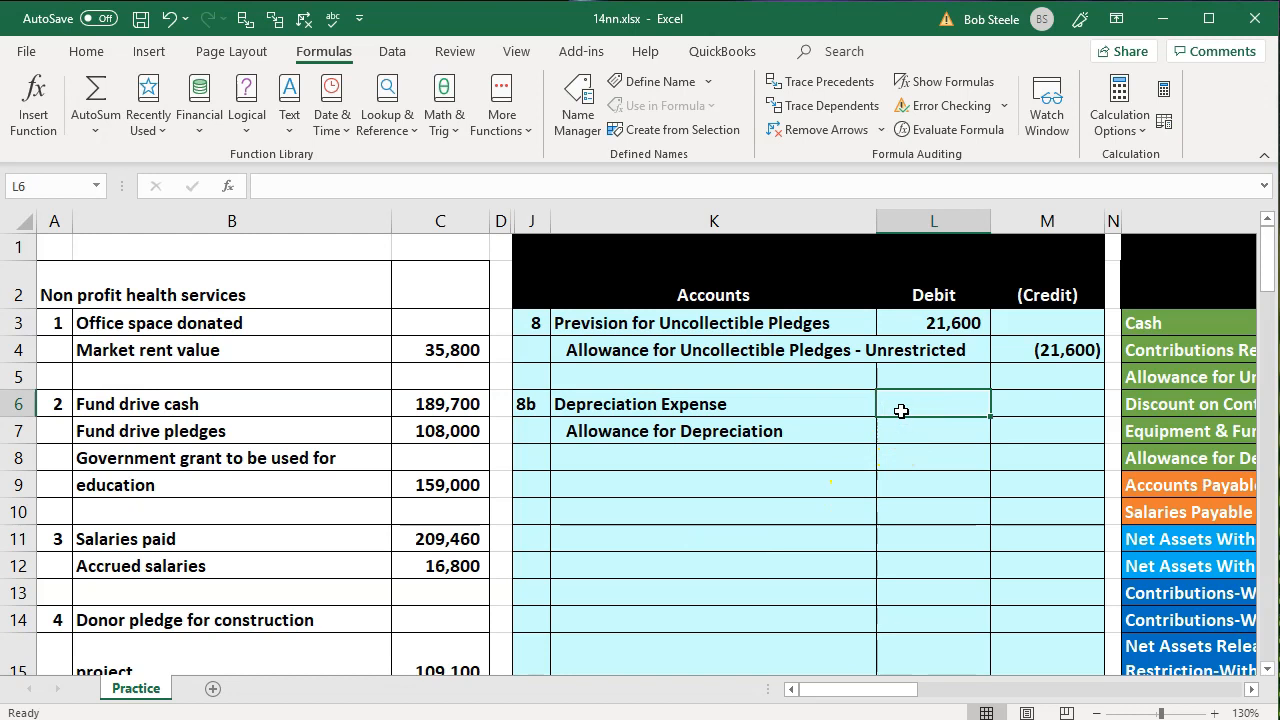
type("=")
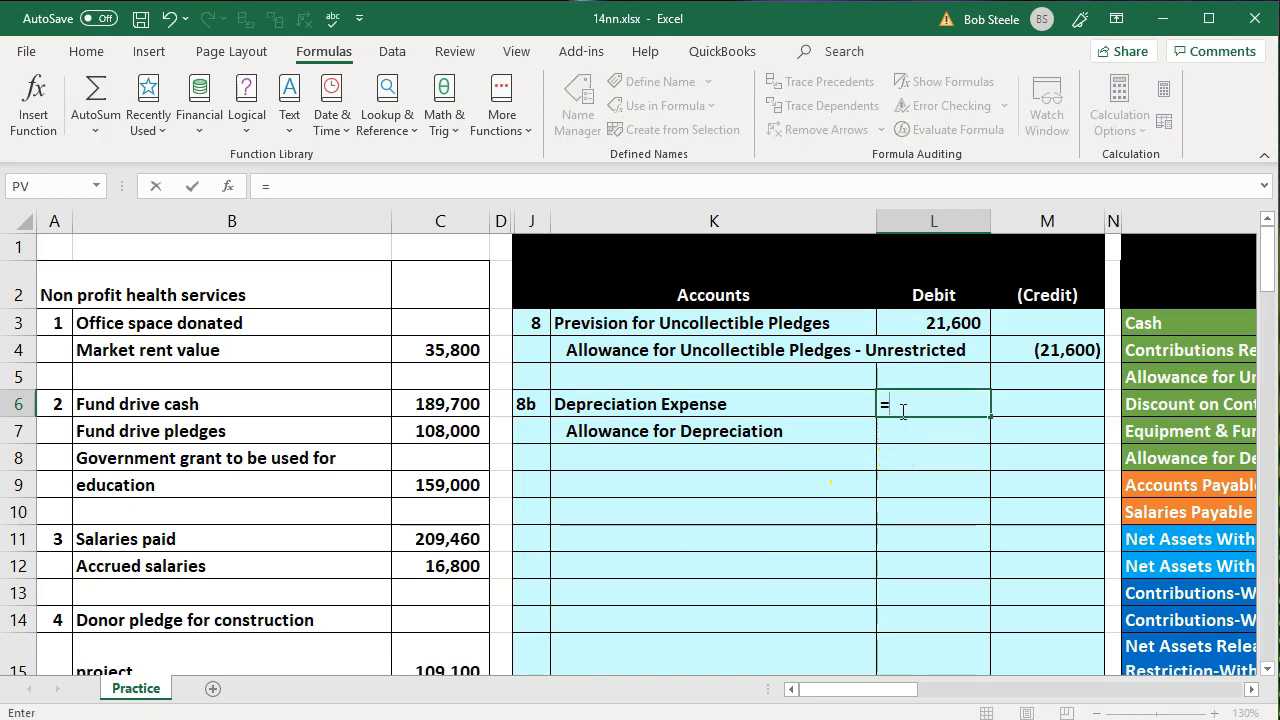
scroll(874, 437, "down", 5)
left_click(459, 404)
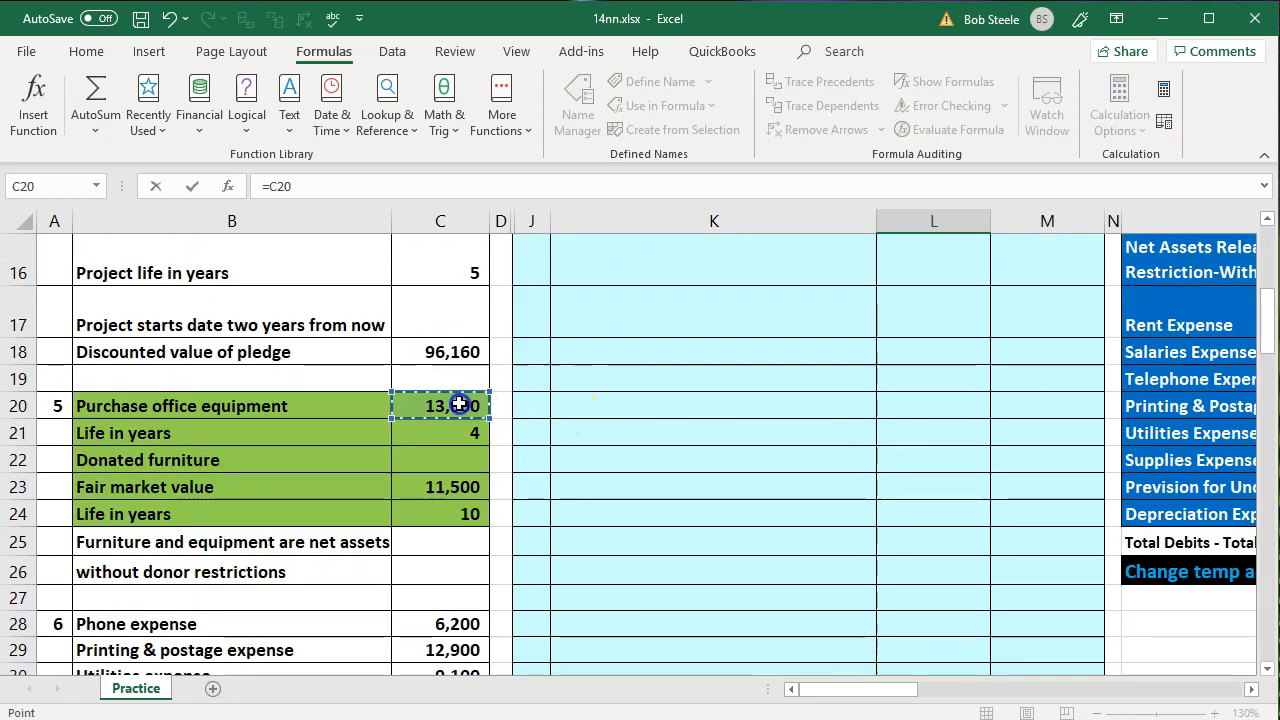
type("/")
left_click(449, 428)
type("+")
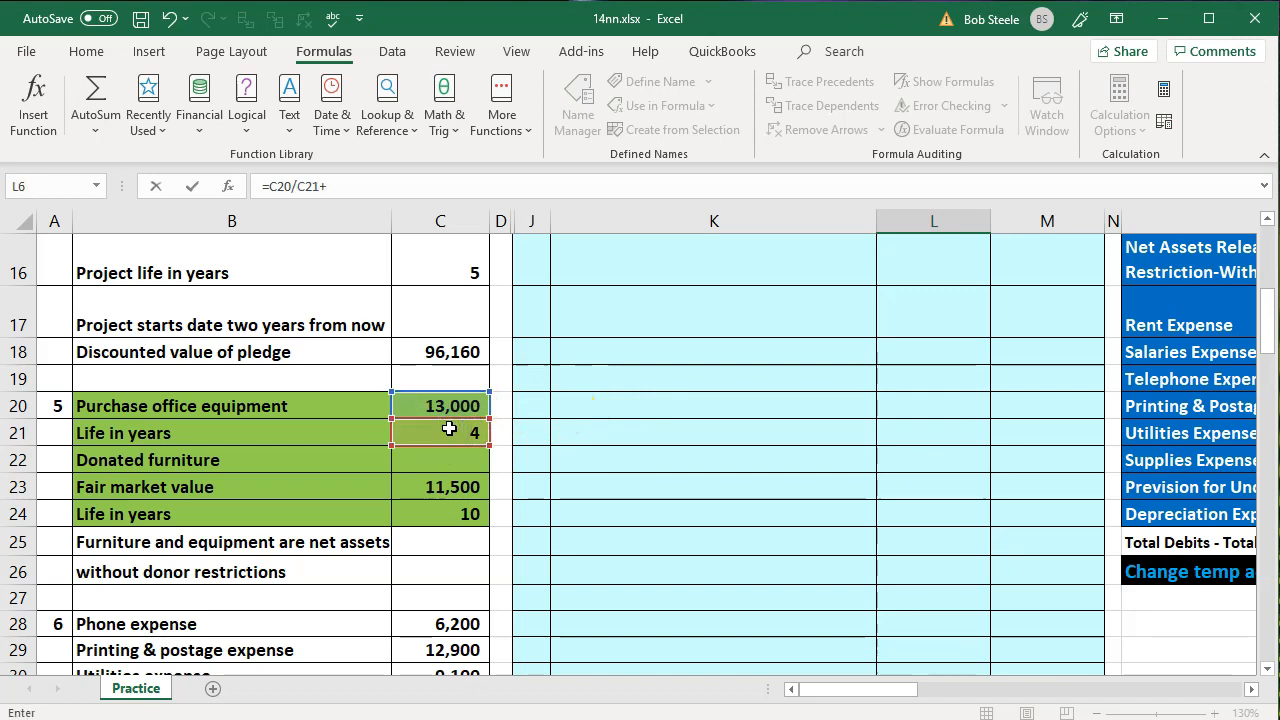
left_click(416, 488)
type("/")
left_click(428, 513)
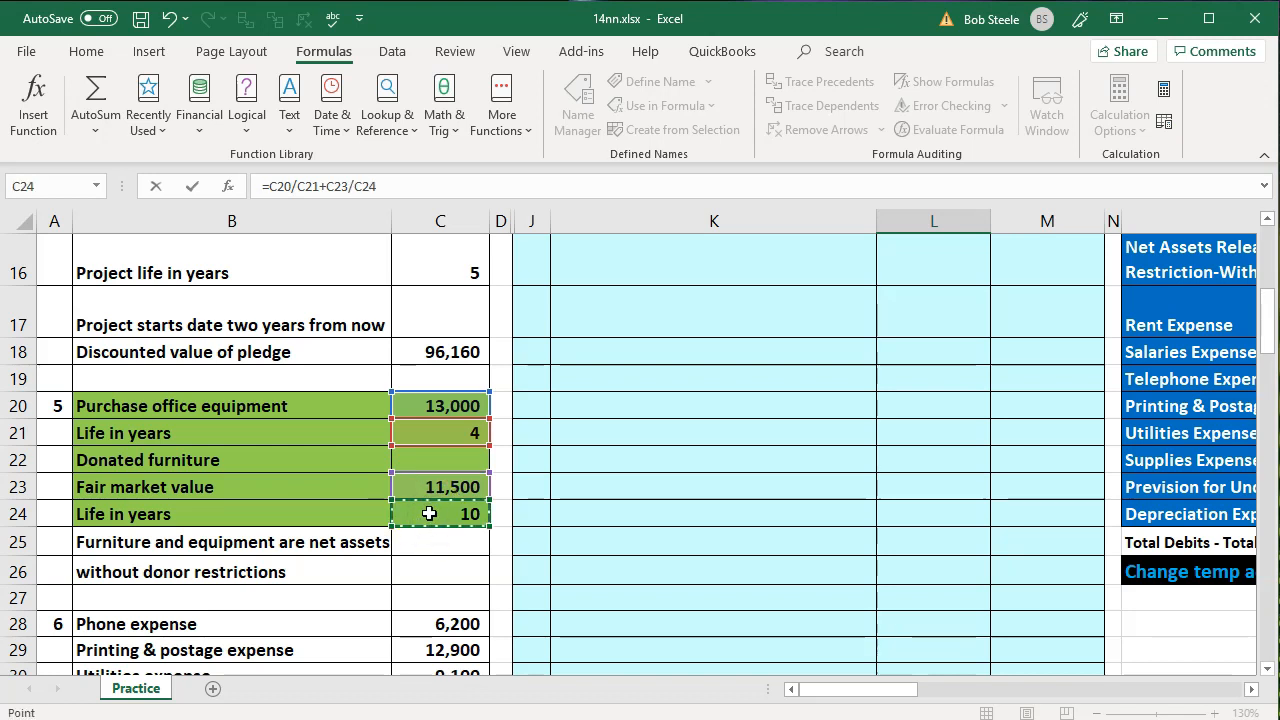
key("Return")
Enter the negative of L6 in M7 as the Allowance for Depreciation credit of entry 8b
scroll(650, 515, "up", 2)
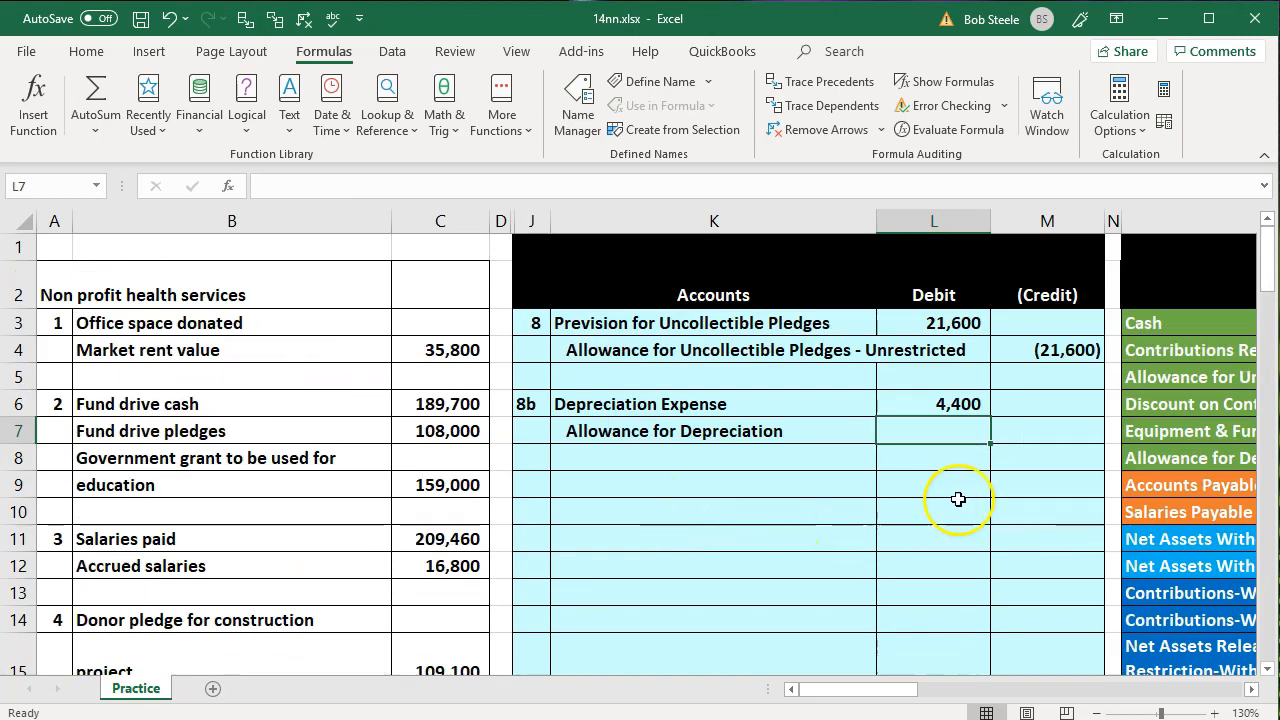
left_click(1097, 432)
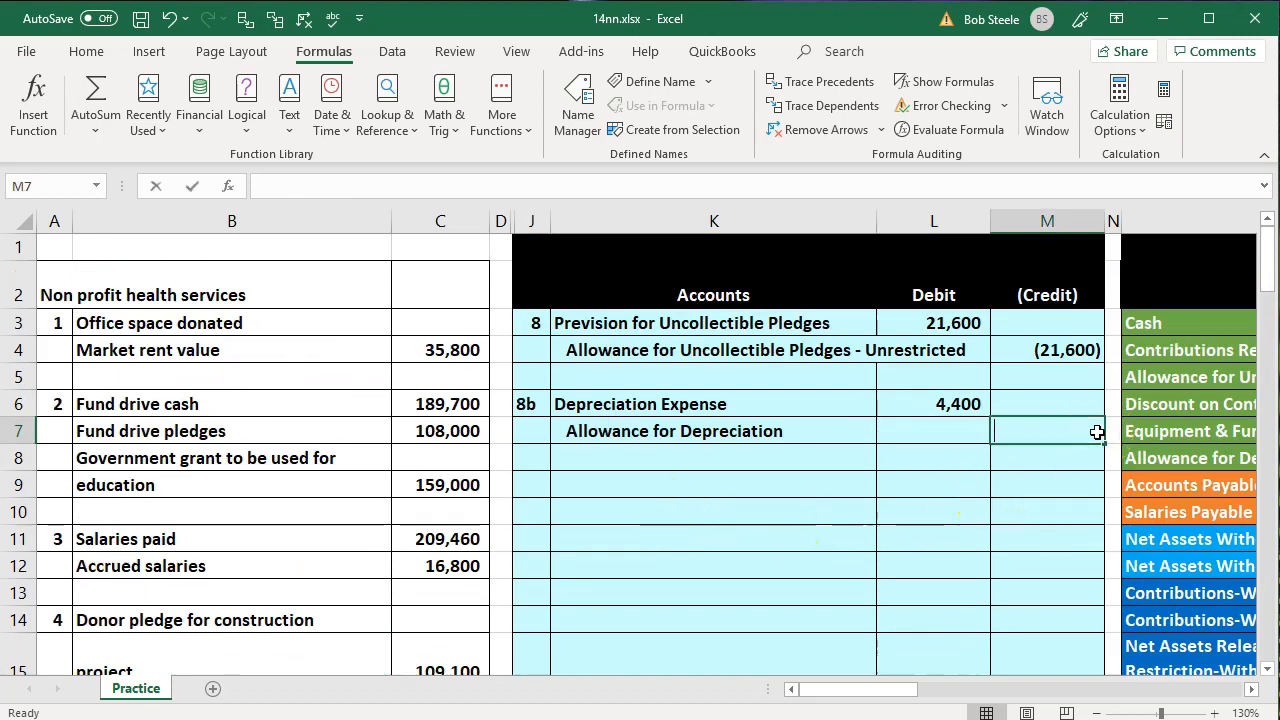
type("-")
key("Left")
key("Up")
key("Return")
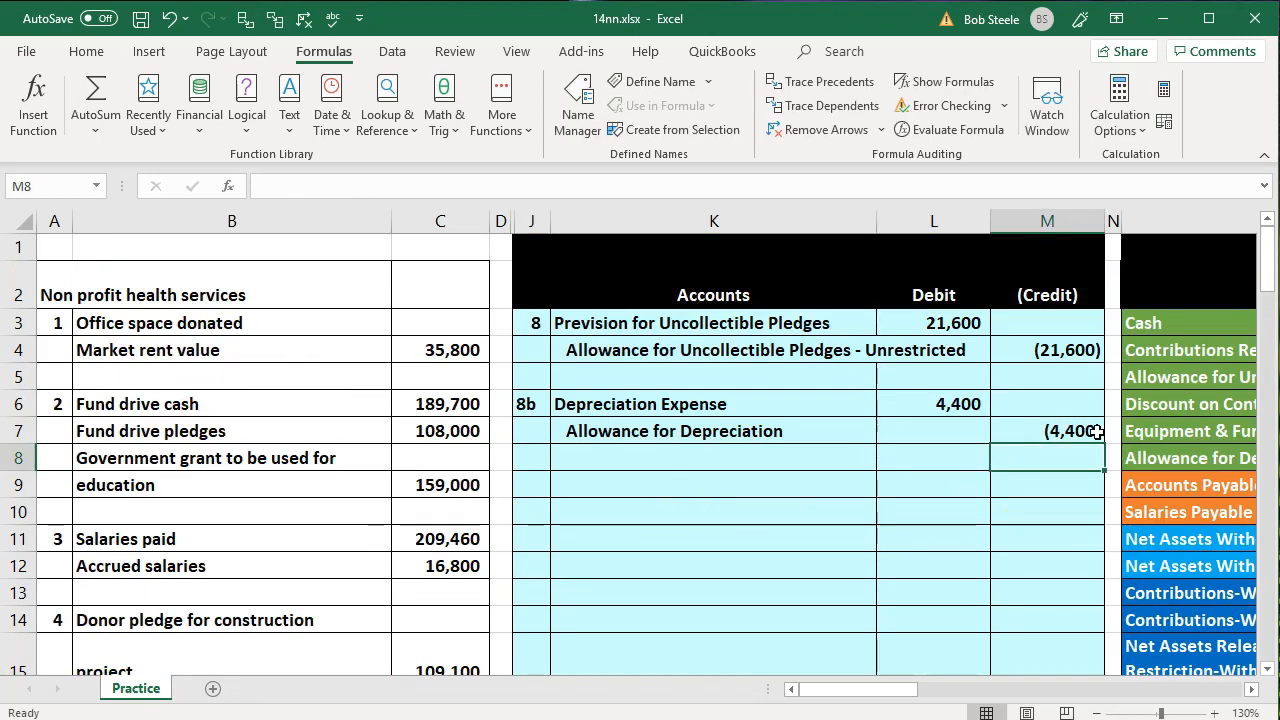
Go to the Allowance for Depreciation row of the trial balance
key("Right")
key("Right")
key("Right")
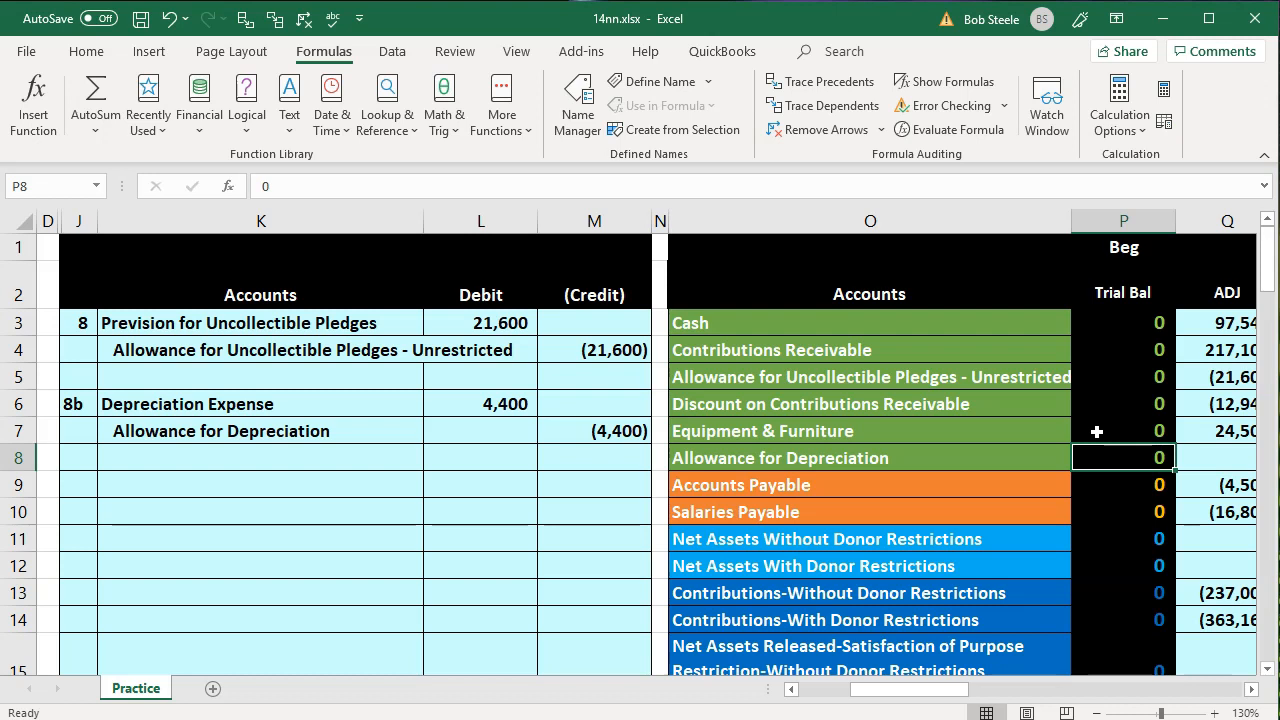
Post the Depreciation Expense debit of entry 8b to the trial balance by entering =L6 in adjustment cell Q24
left_click(396, 402)
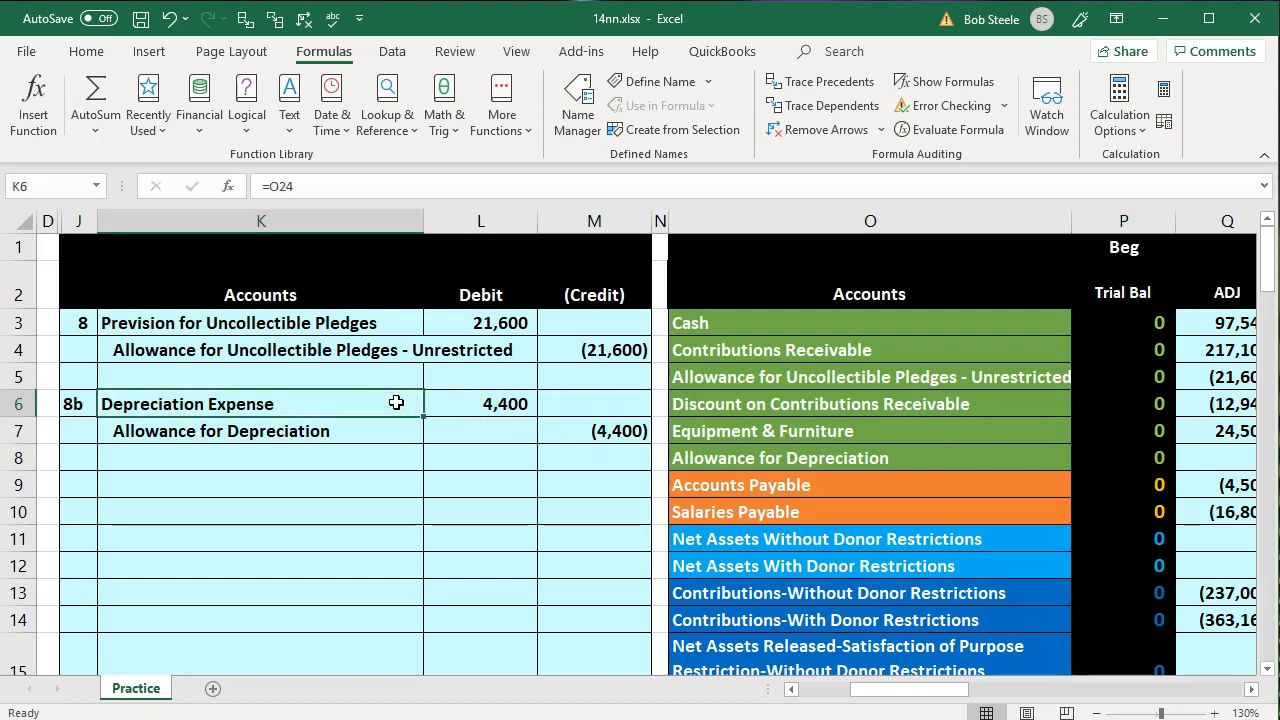
key("Down")
key("Down")
key("Down")
key("Down")
key("Down")
key("Down")
key("Down")
key("Down")
key("Down")
key("Down")
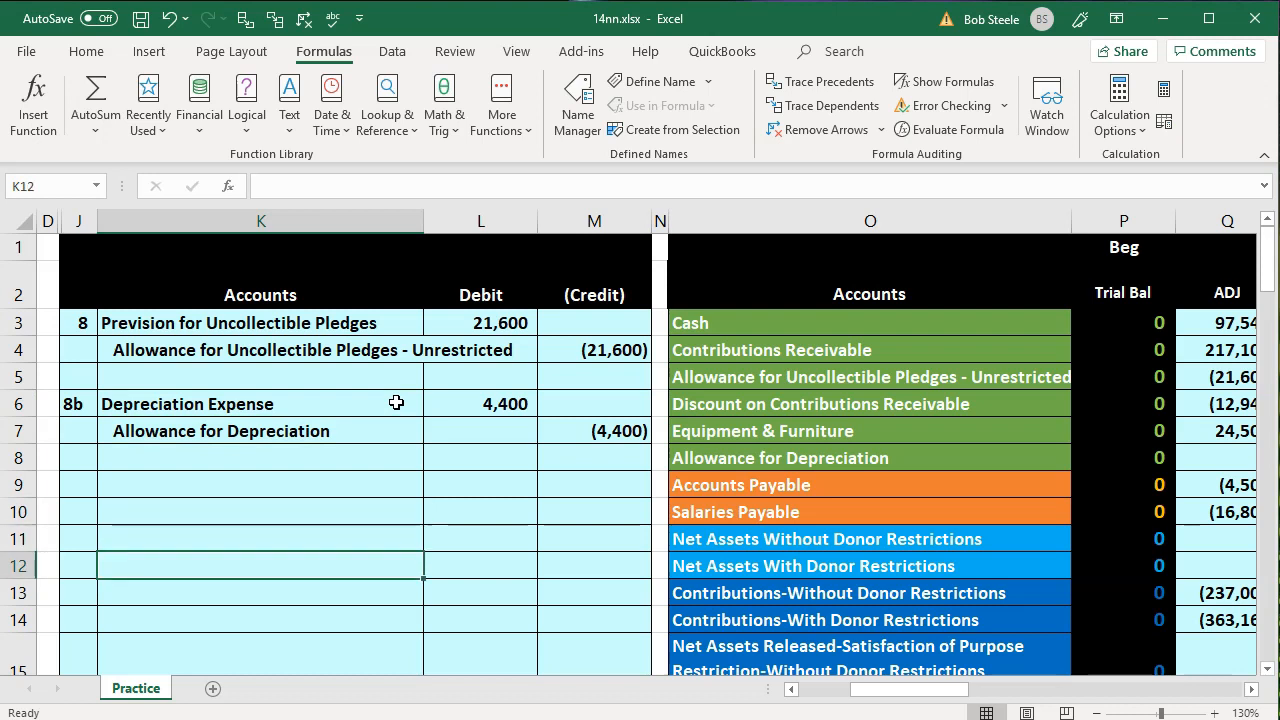
key("Down")
key("Down")
key("Down")
key("Down")
key("Down")
key("Right")
key("Right")
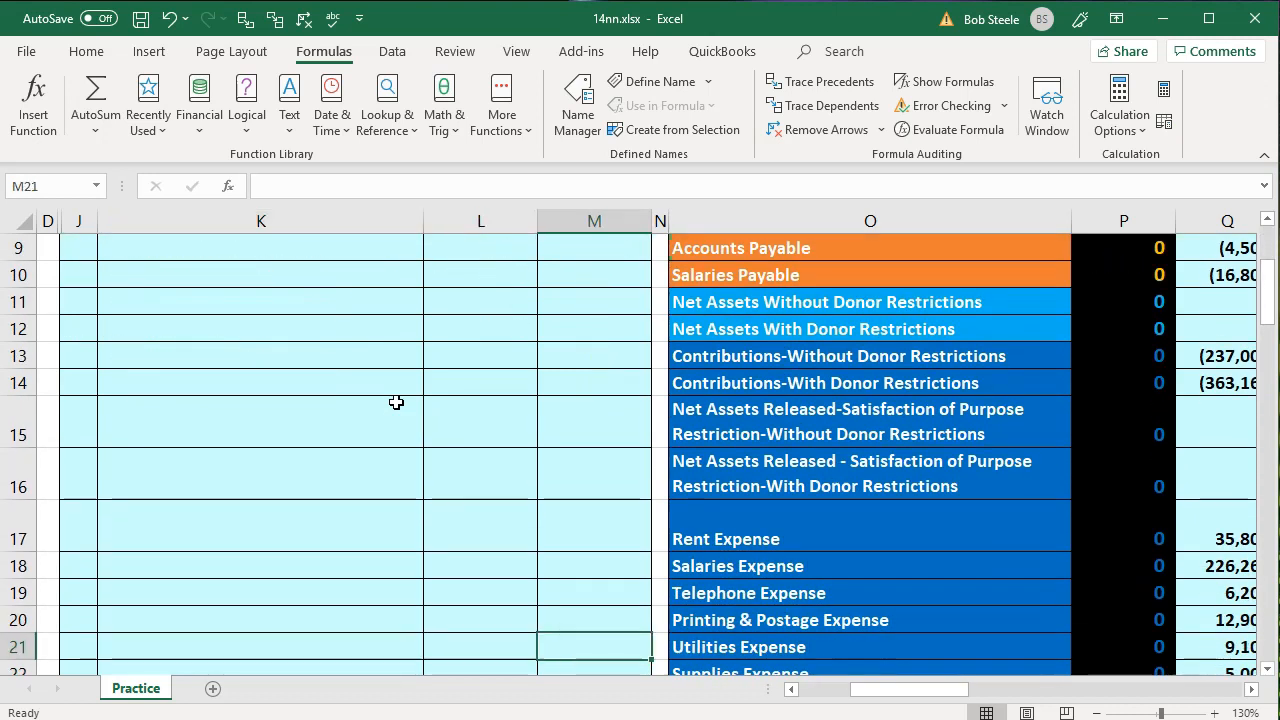
key("Down")
key("Down")
key("Down")
key("Right")
key("Right")
key("Right")
key("Right")
key("Right")
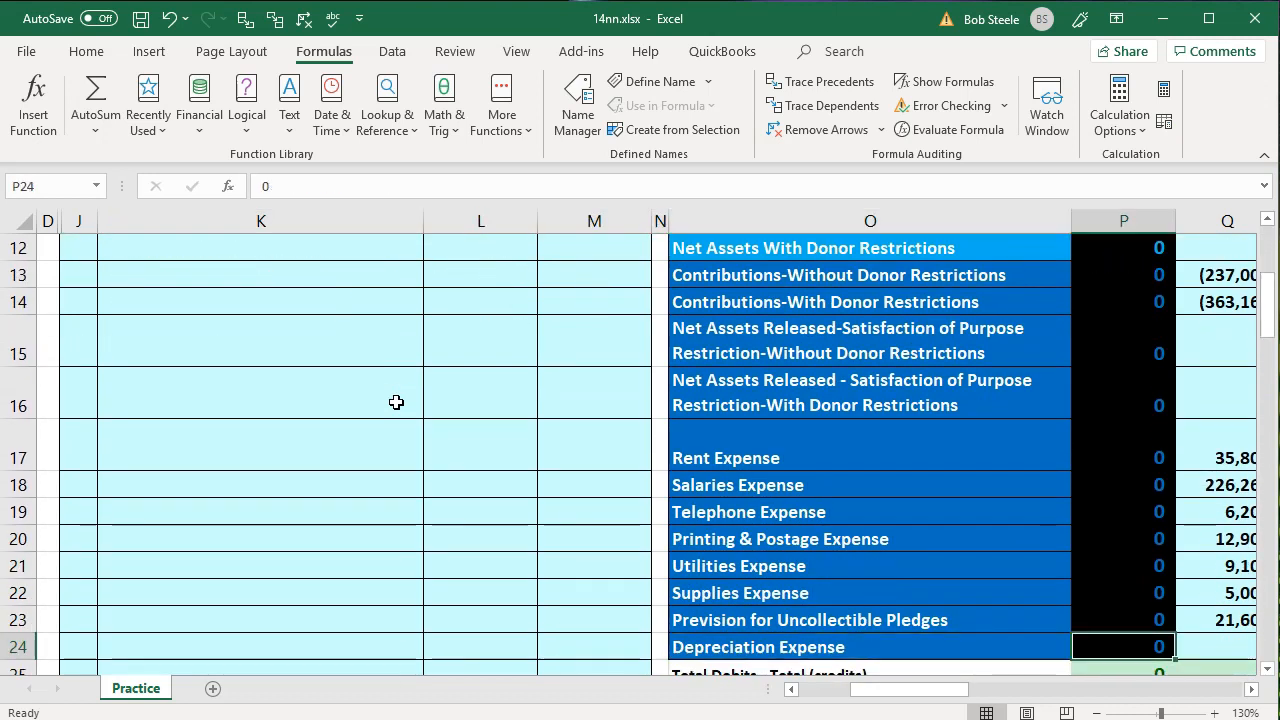
key("Left")
key("Left")
key("Right")
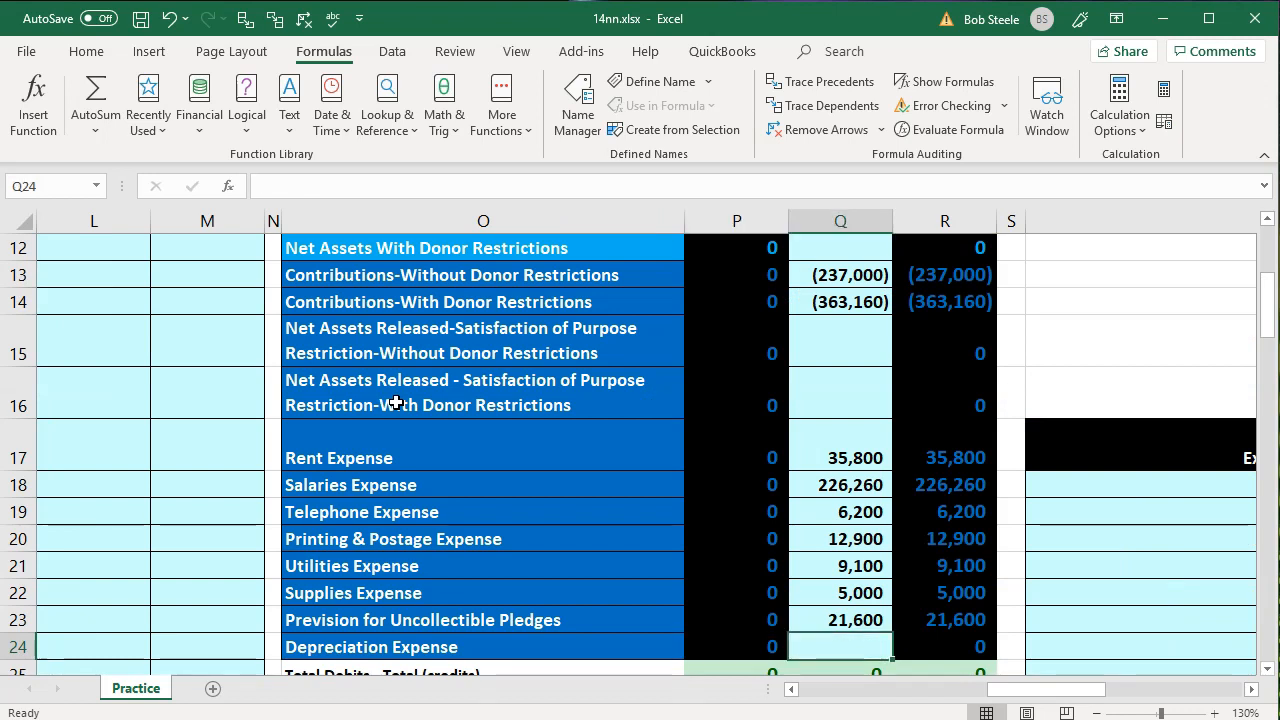
type("=")
key("Left")
key("Left")
key("Left")
key("Left")
key("Left")
key("Left")
key("Up")
key("Up")
key("Up")
key("Up")
key("Up")
key("Up")
key("Up")
key("Up")
key("Up")
key("Up")
key("Up")
key("Up")
key("Up")
key("Up")
key("Up")
key("Up")
key("Up")
key("Up")
key("Up")
key("Up")
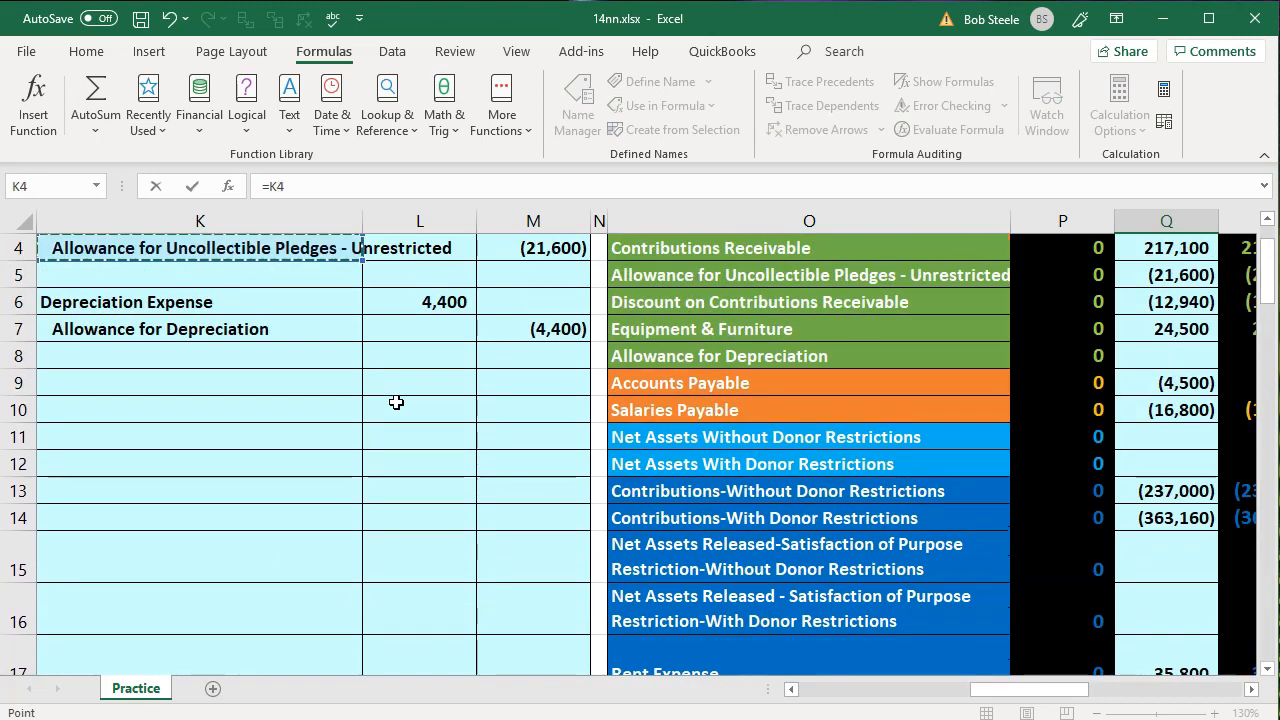
key("Down")
key("Down")
key("Right")
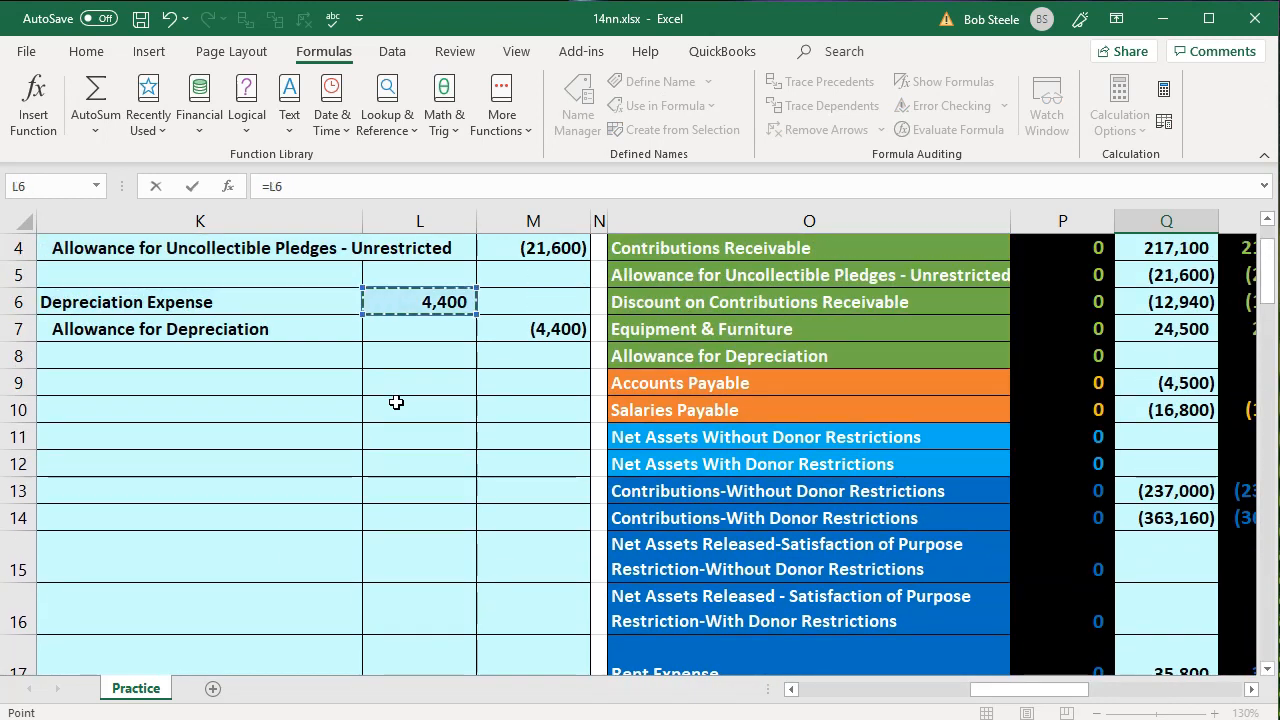
key("Return")
Post the Allowance for Depreciation credit of entry 8b to the trial balance by entering =M7 in adjustment cell Q8
key("Right")
key("Left")
key("Left")
key("Left")
key("Left")
key("Left")
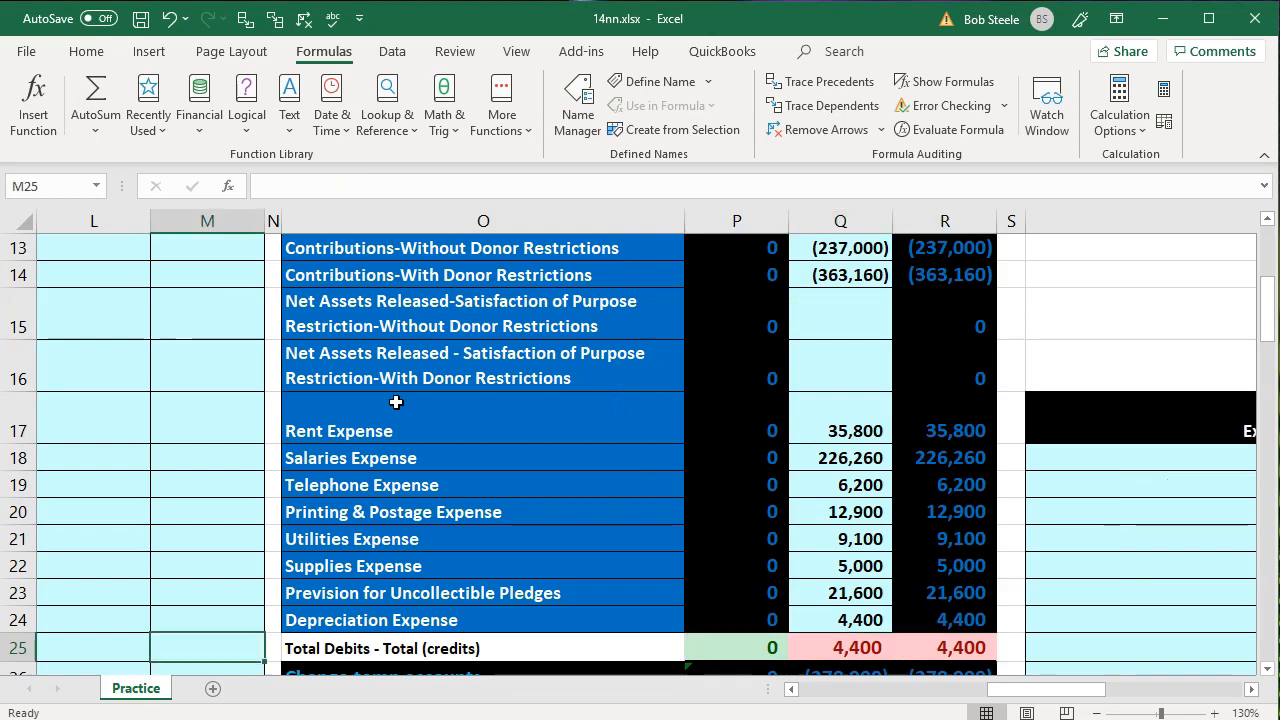
key("Left")
key("Left")
key("Left")
key("Up")
key("Up")
key("Up")
key("Up")
key("Up")
key("Up")
key("Up")
key("Up")
key("Up")
key("Up")
key("Up")
key("Up")
key("Up")
key("Up")
key("Up")
key("Up")
key("Up")
key("Up")
key("Up")
key("Up")
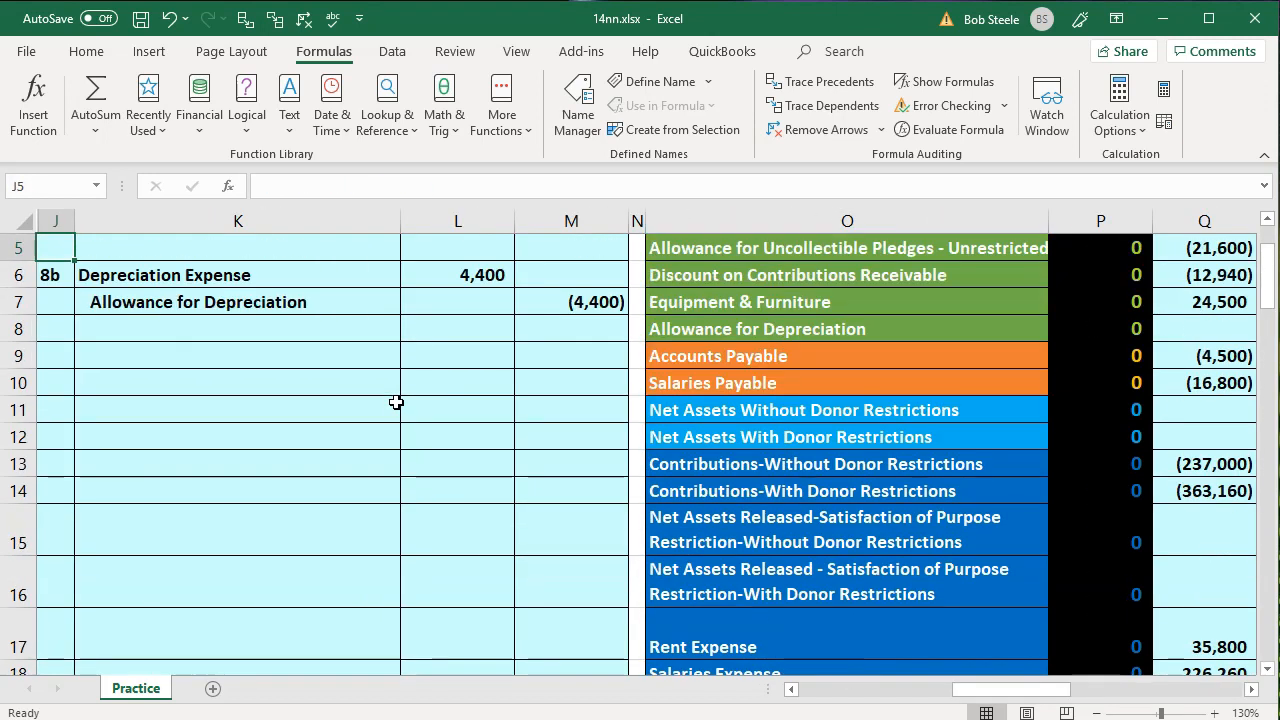
key("Up")
key("Down")
key("Down")
key("Down")
key("Right")
key("Right")
key("Left")
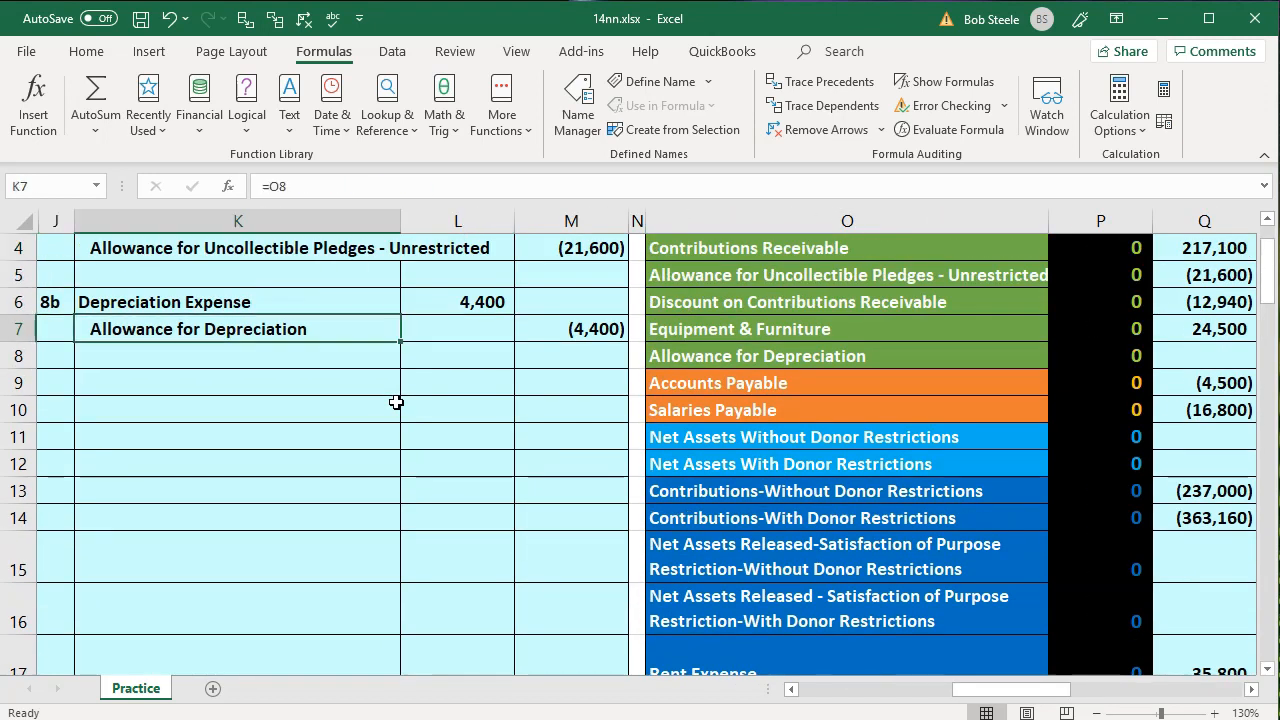
key("Right")
key("Right")
key("Right")
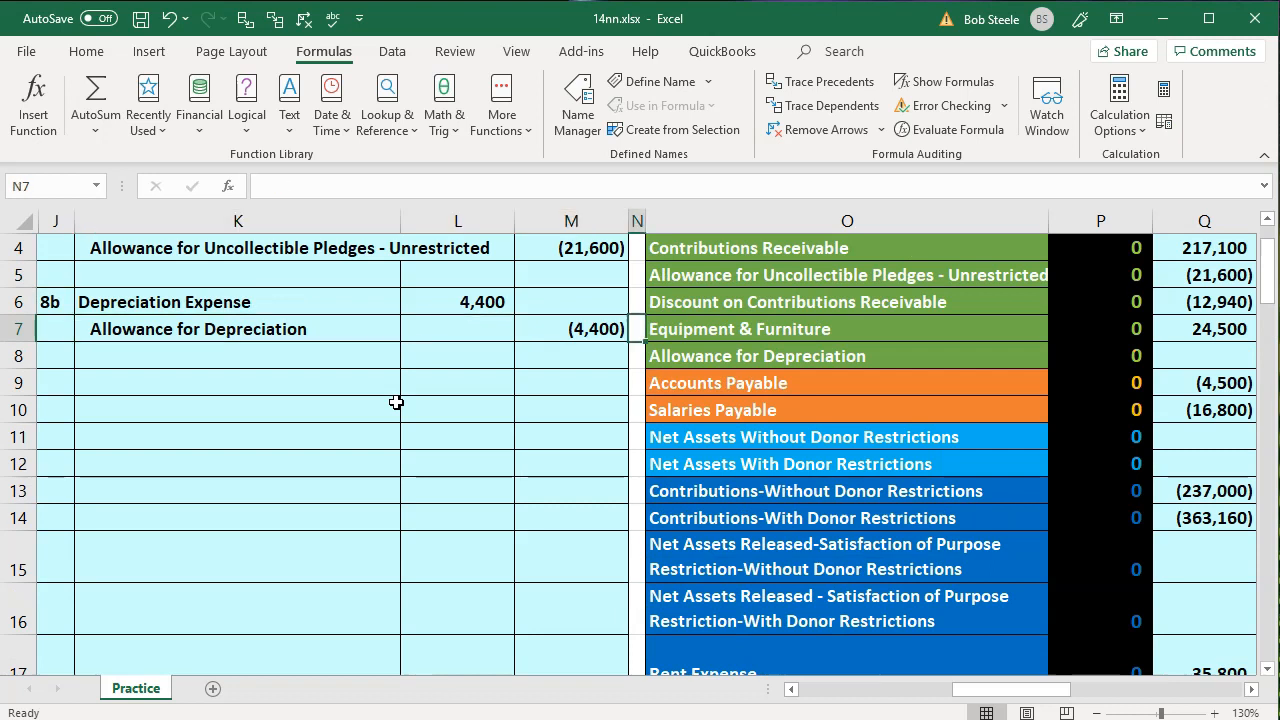
key("Right")
key("Down")
key("Right")
key("Right")
key("Right")
key("Left")
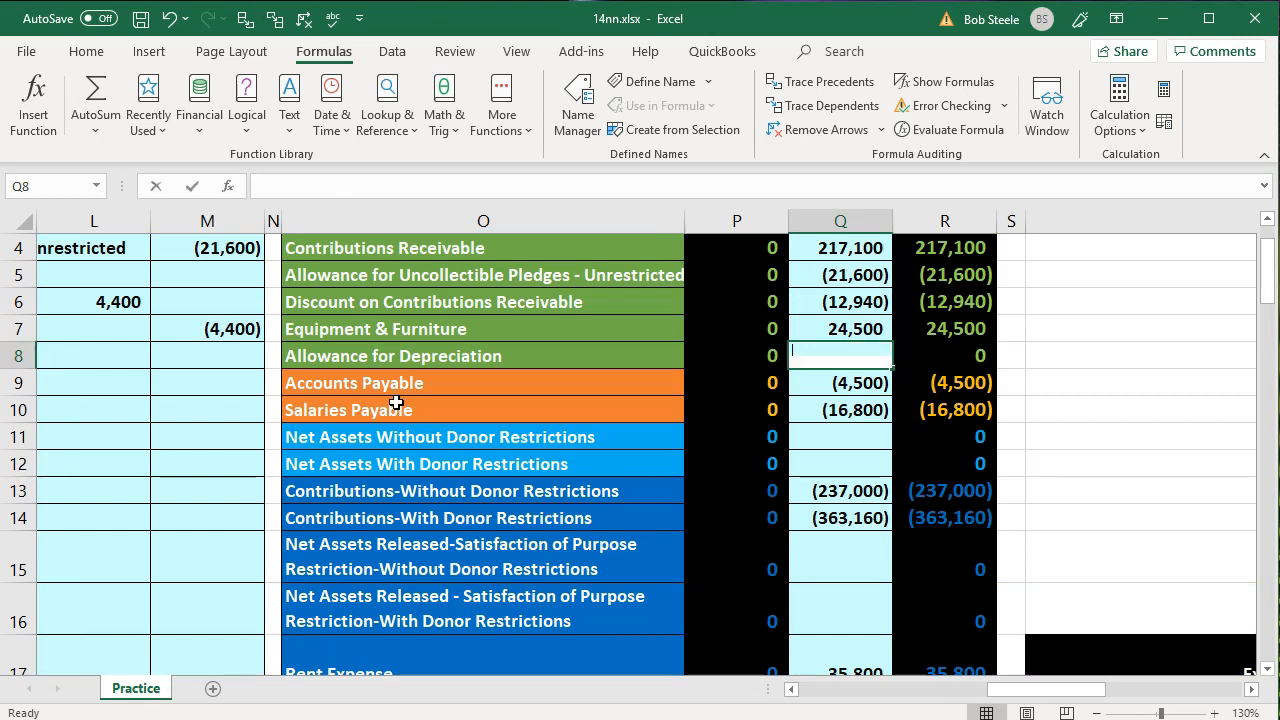
type("=")
key("Left")
key("Left")
key("Left")
key("Left")
key("Left")
key("Left")
key("Left")
key("Right")
key("Right")
key("Right")
key("Up")
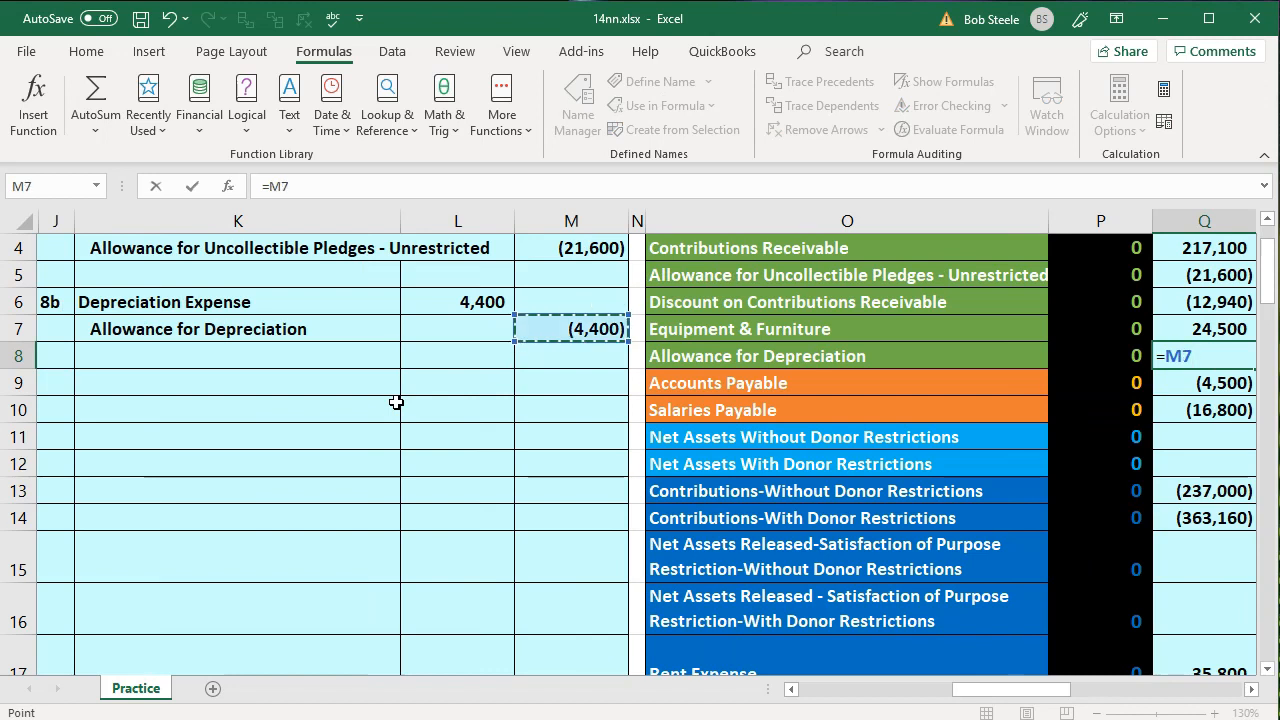
key("Return")
Check the total debits less credits and the combined ending balance of Equipment & Furniture and Allowance for Depreciation in R7:R8
key("Right")
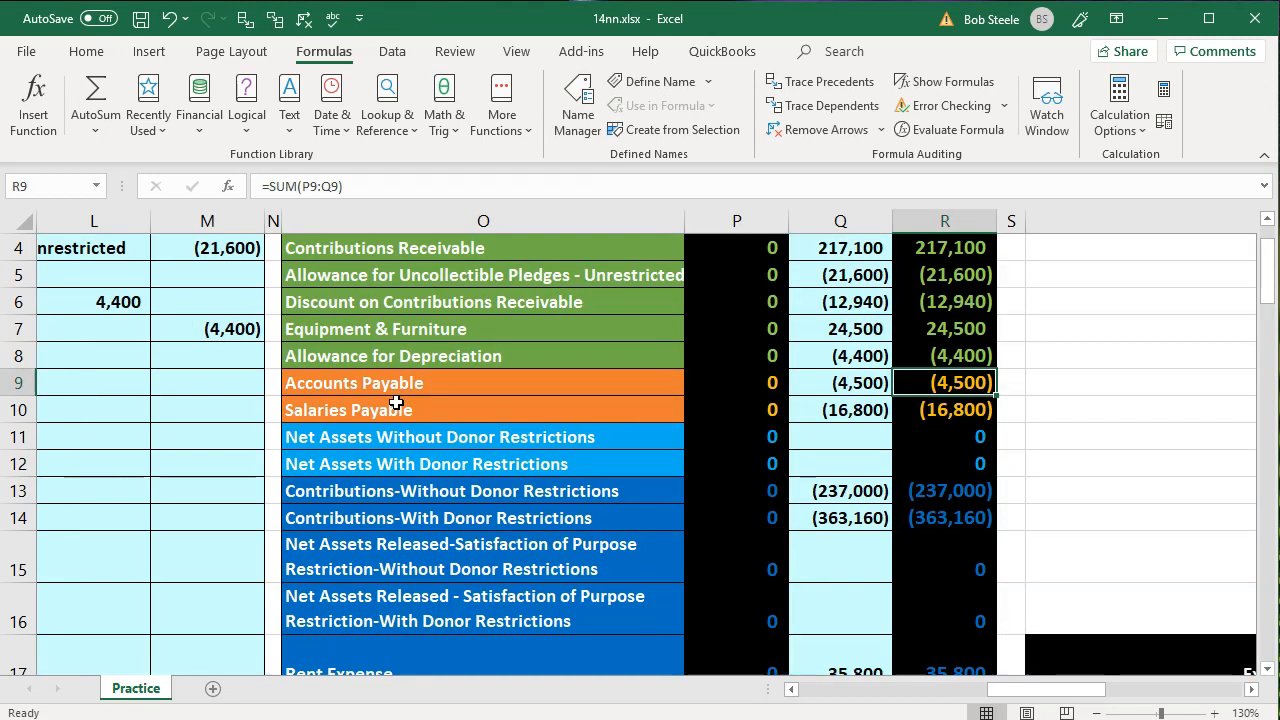
scroll(929, 452, "down", 4)
scroll(931, 456, "up", 1)
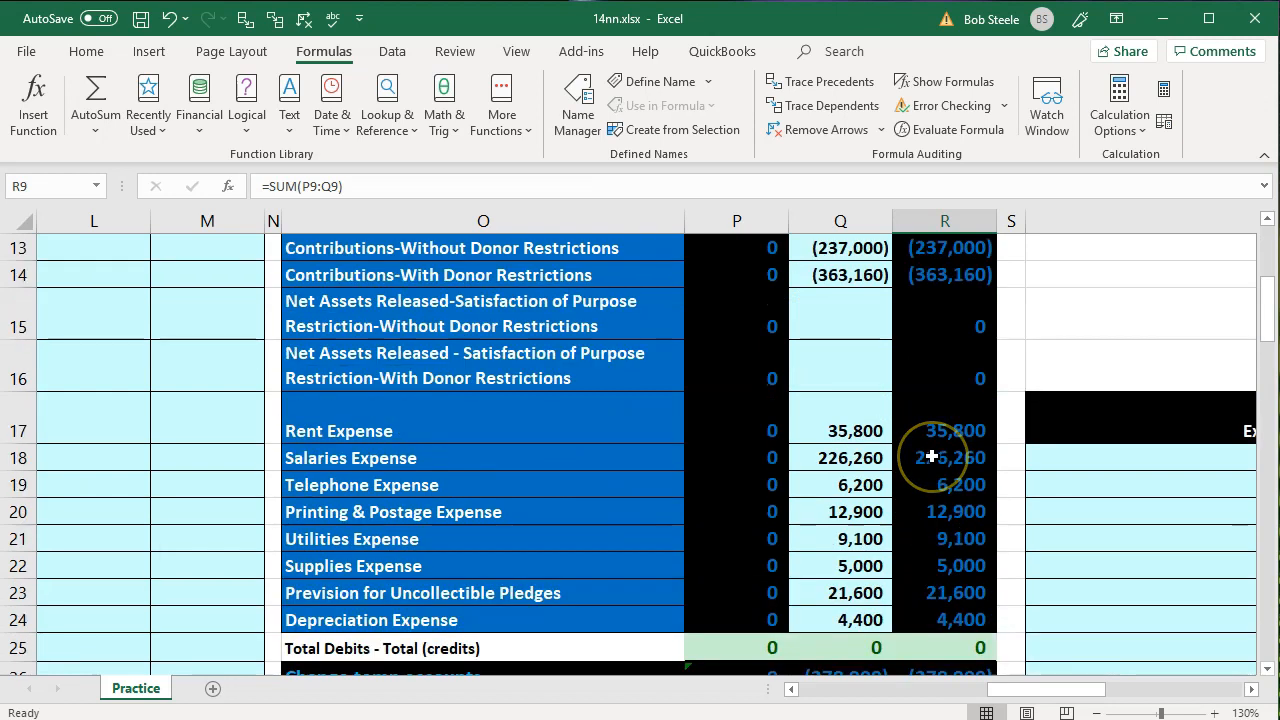
scroll(931, 456, "up", 3)
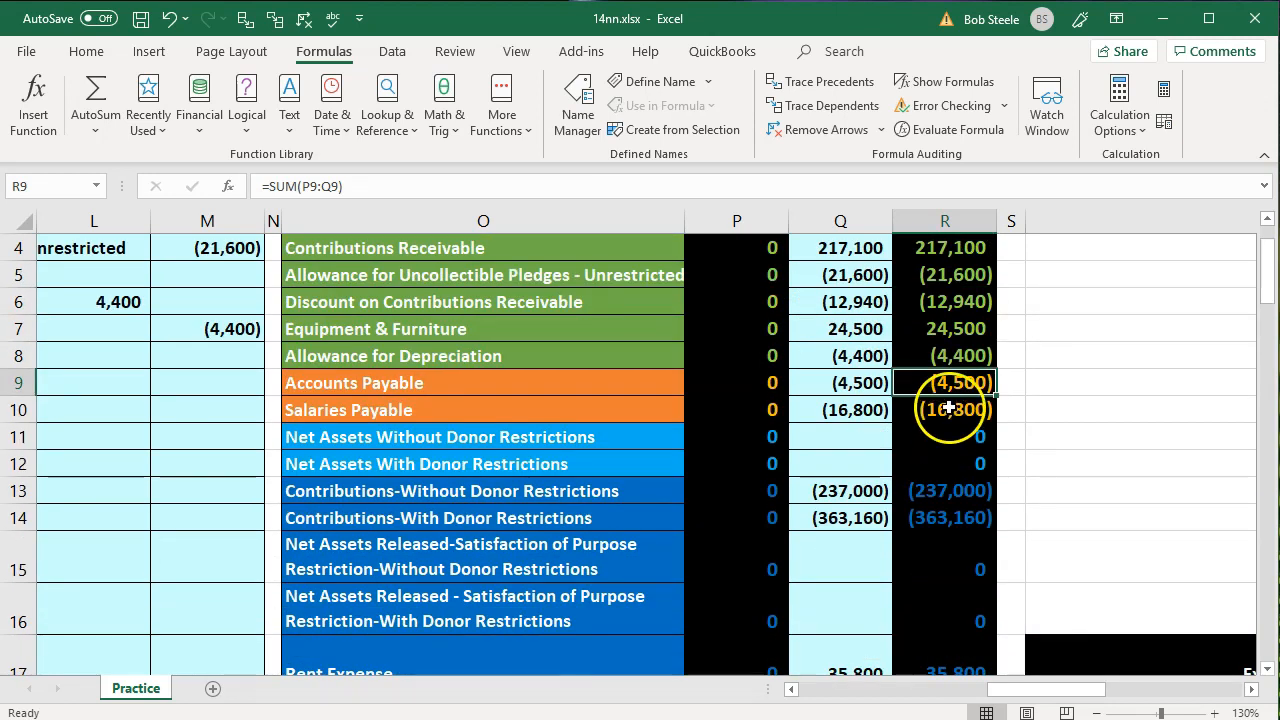
left_click_drag(950, 330, 960, 356)
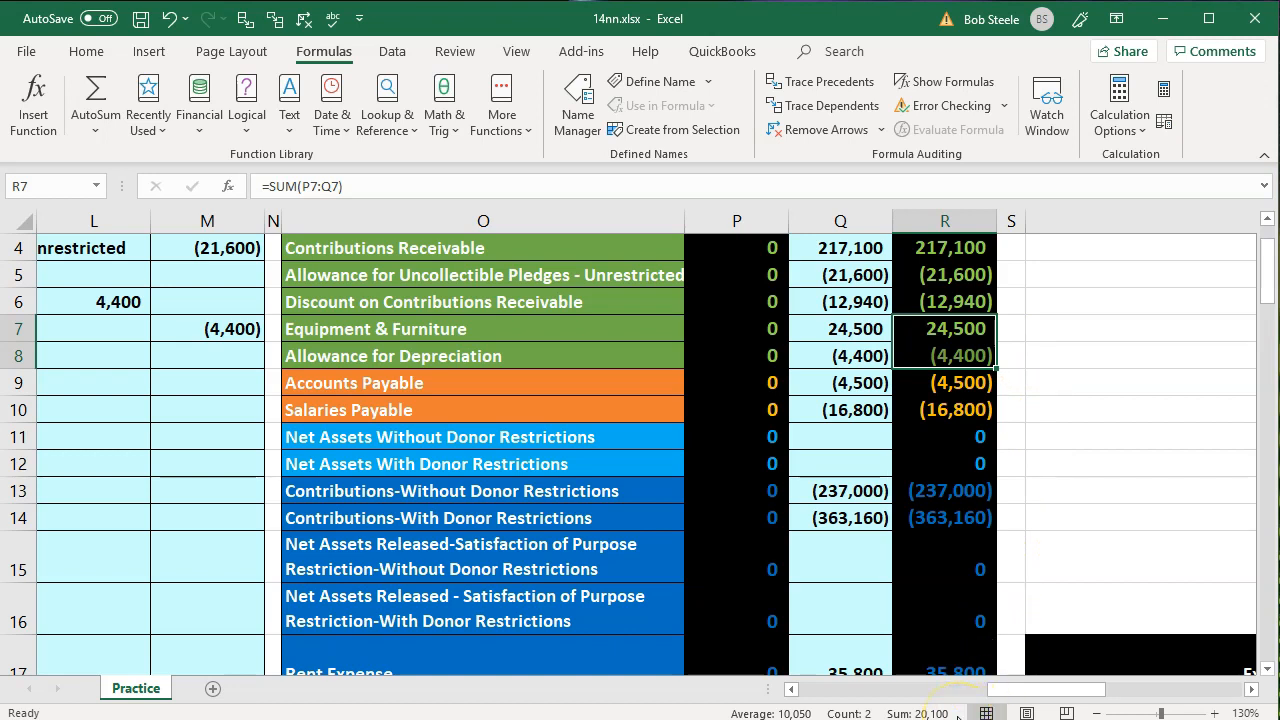
left_click(518, 556)
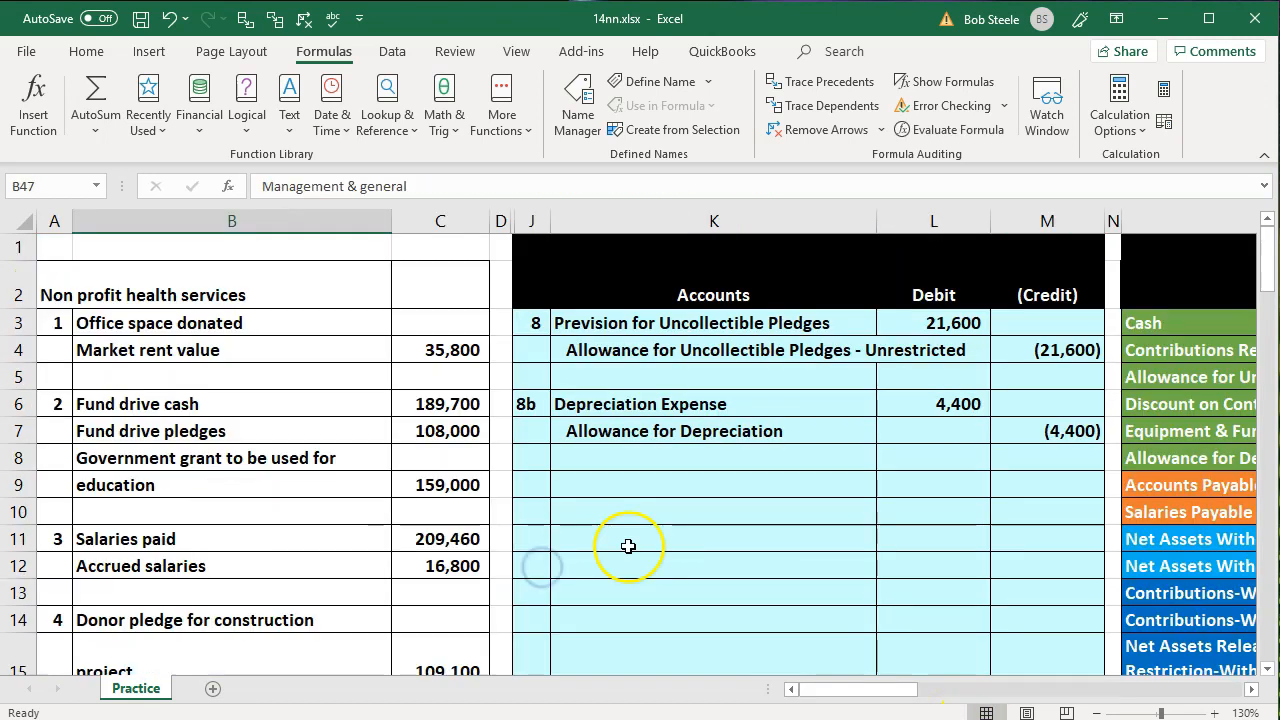